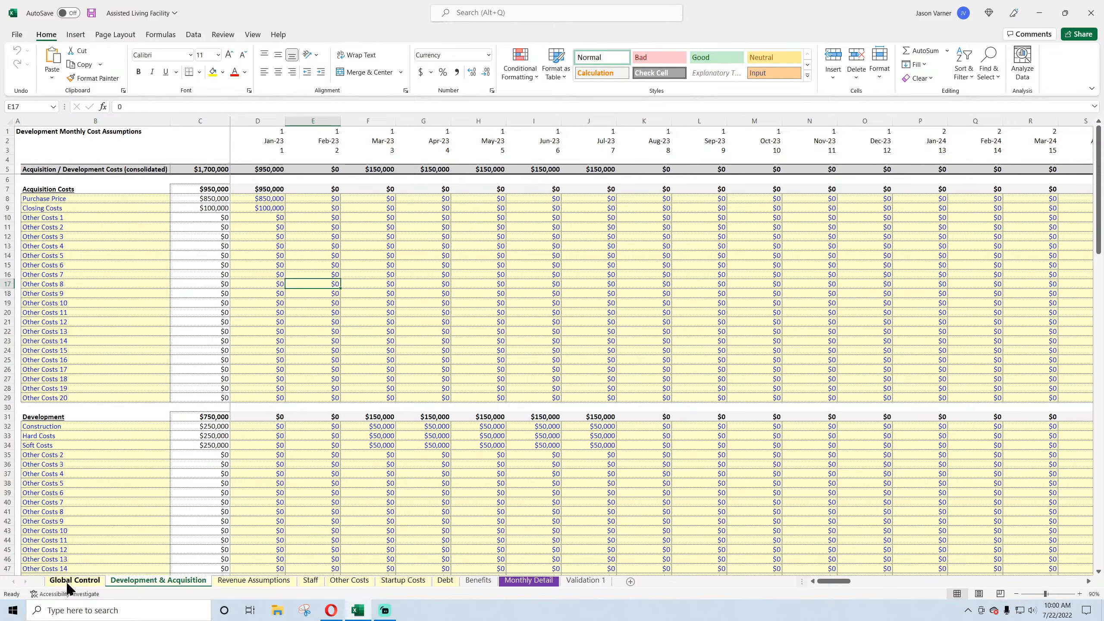
- Open the Global Control sheet and review the main project assumptions, cash sources and equity sections
click(74, 580)
click(487, 350)
scroll(501, 367, down, 7)
scroll(501, 368, up, 7)
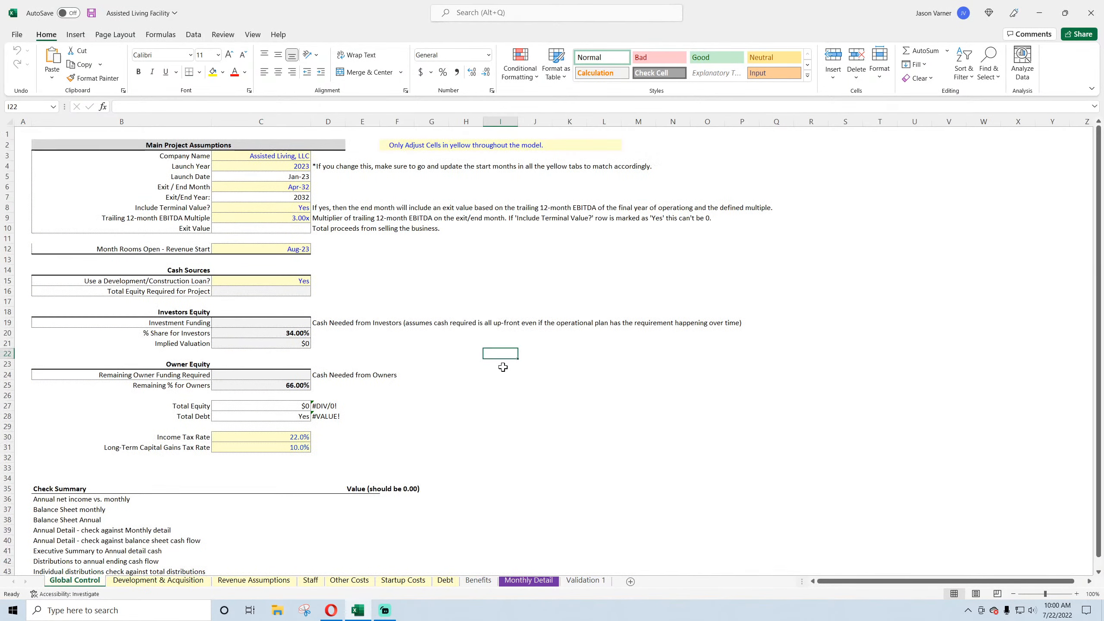
click(910, 361)
click(781, 322)
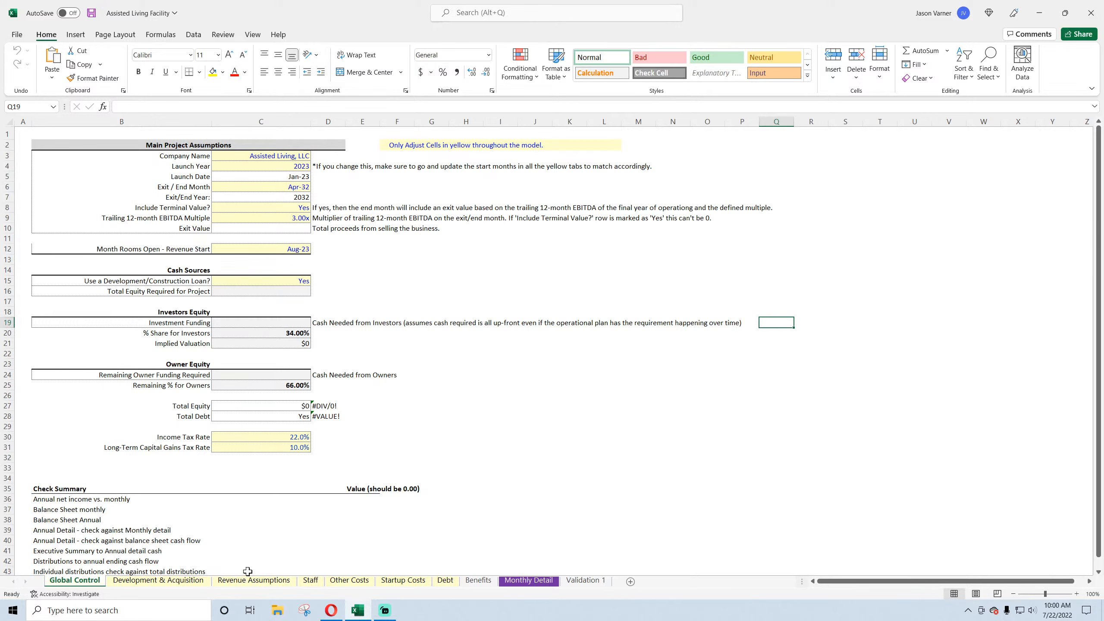
- On the Debt sheet, examine the Flow to ReFi formulas alongside the P+I Traditional Loan and ReFi schedules
click(445, 581)
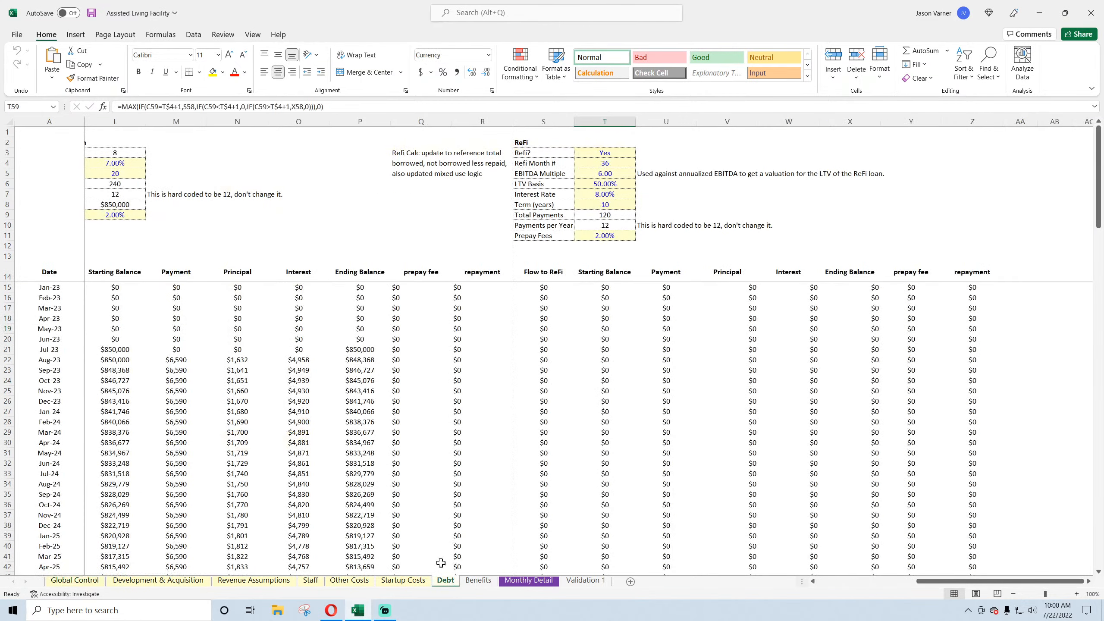
drag(967, 586, 959, 585)
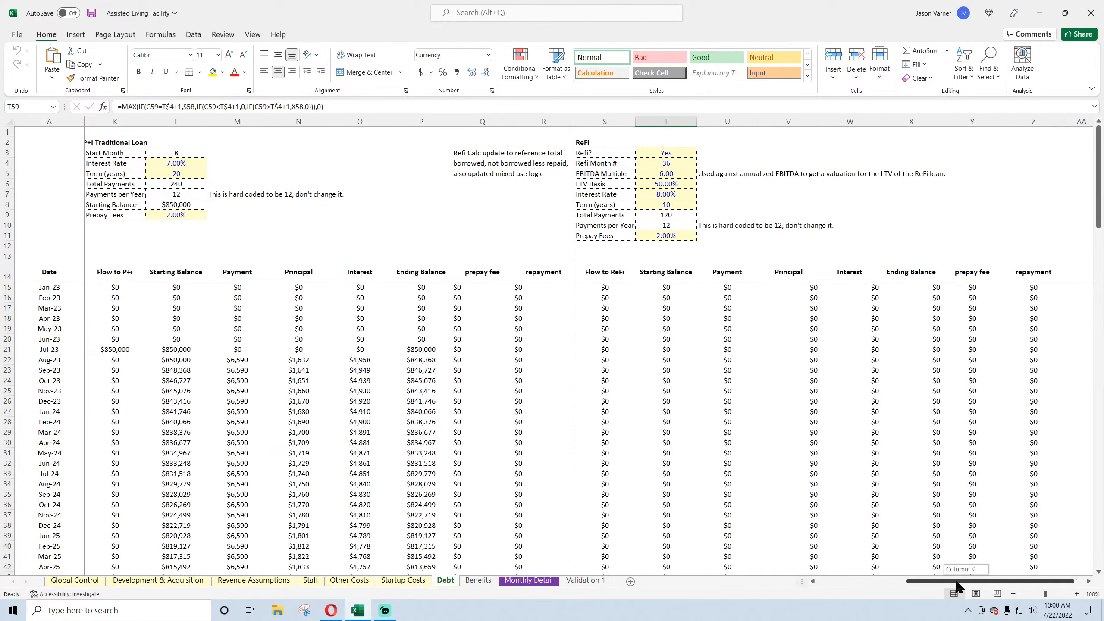
click(602, 287)
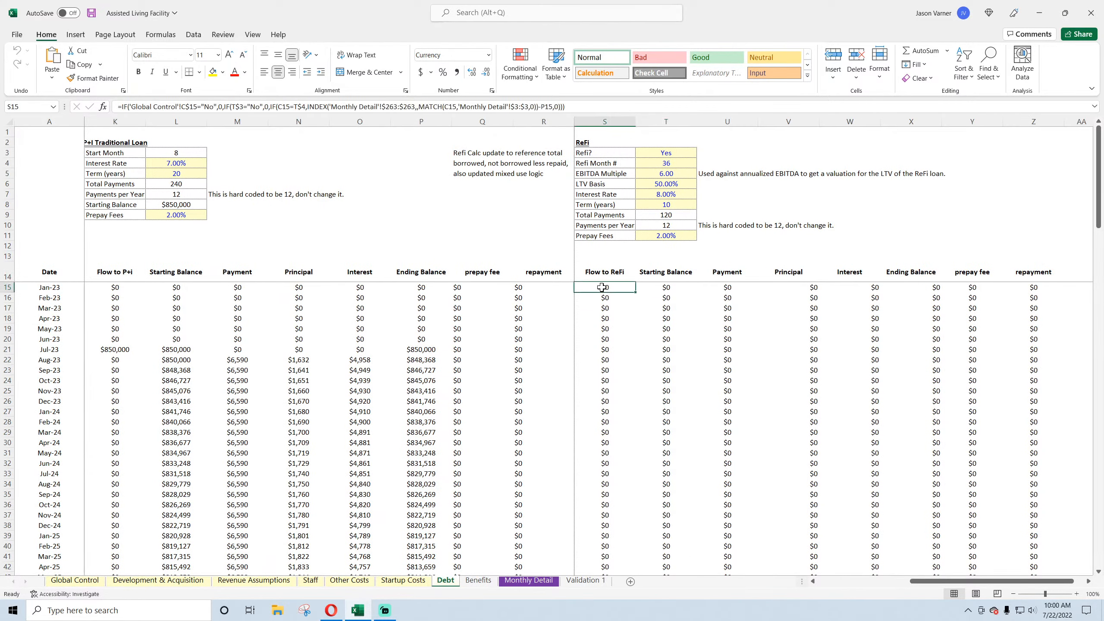
click(606, 308)
scroll(606, 350, down, 7)
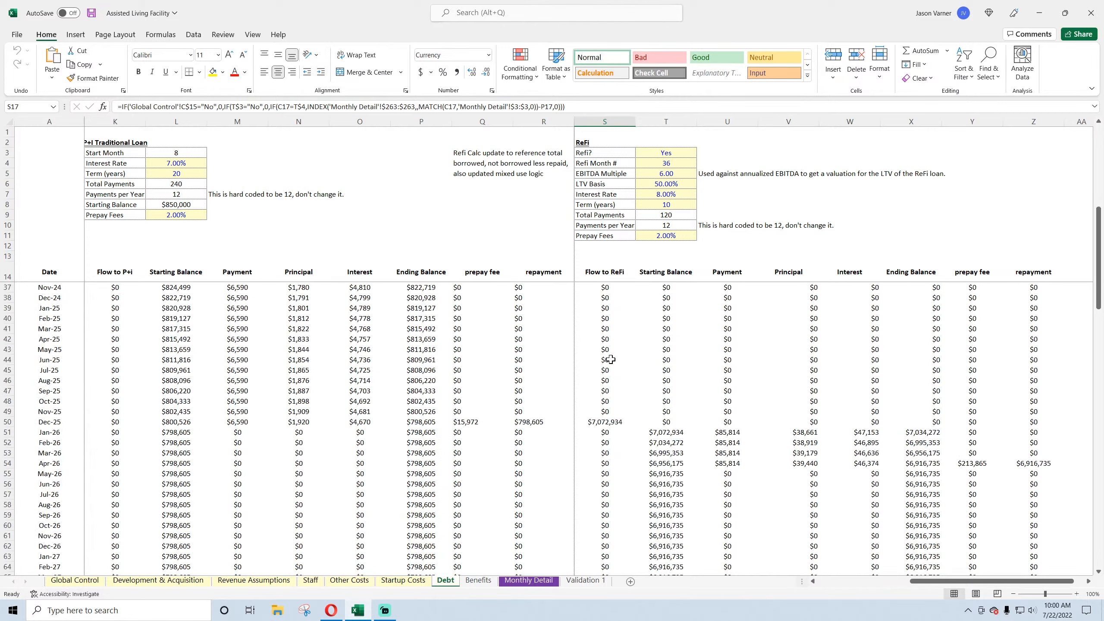
click(601, 419)
scroll(610, 419, up, 7)
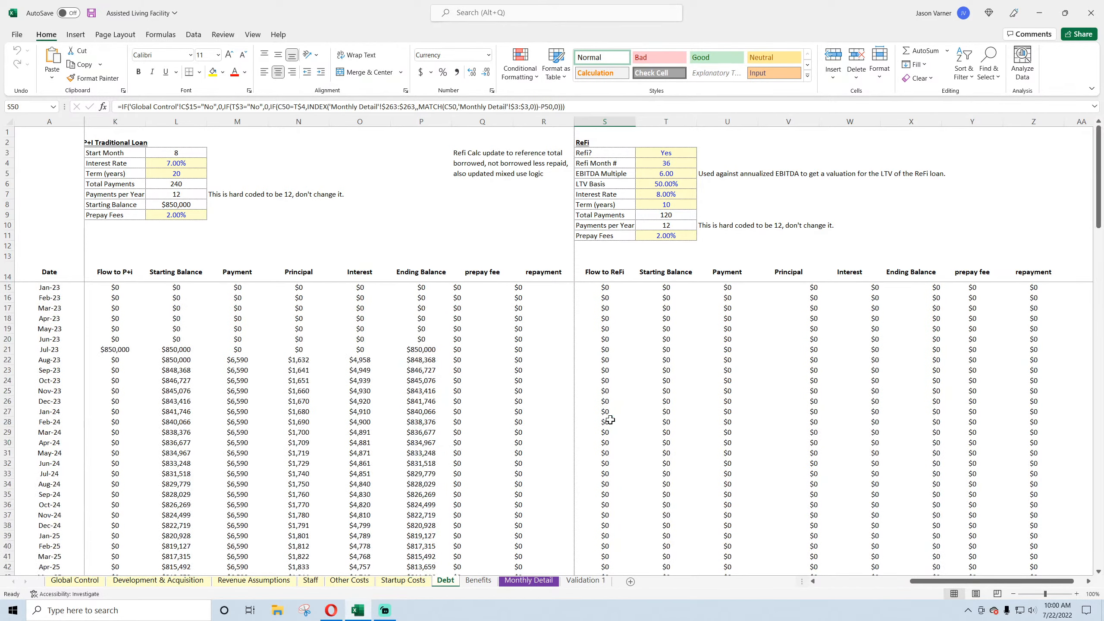
click(607, 287)
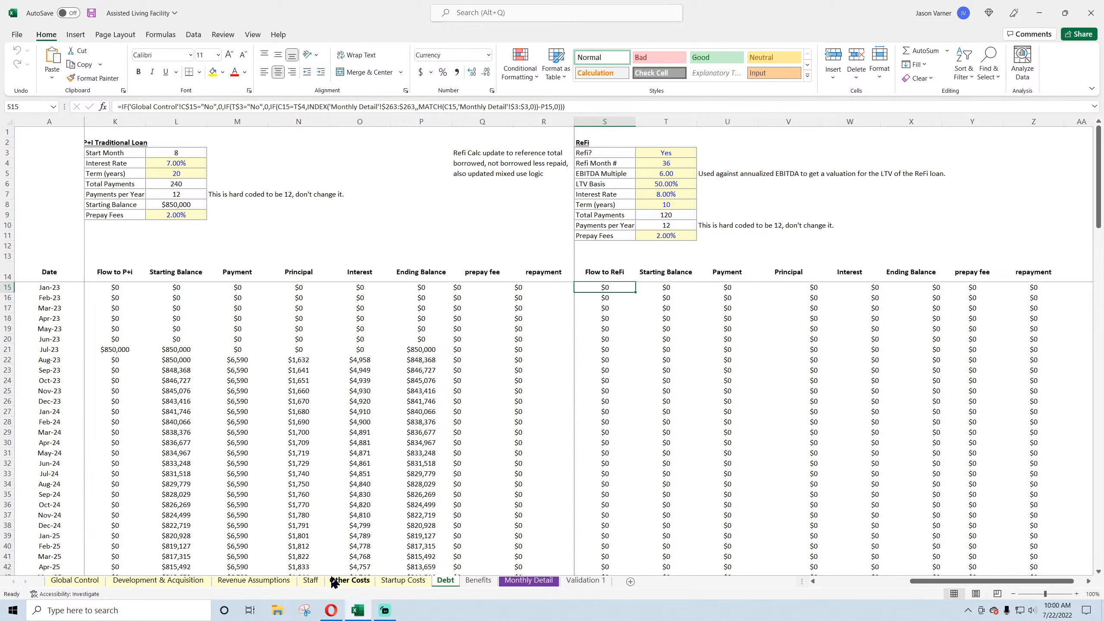
- Switch to the Opera browser, open the Assisted Living Facility: Part 5 live stream from the YouTube channel and copy its link, closing that page
click(333, 616)
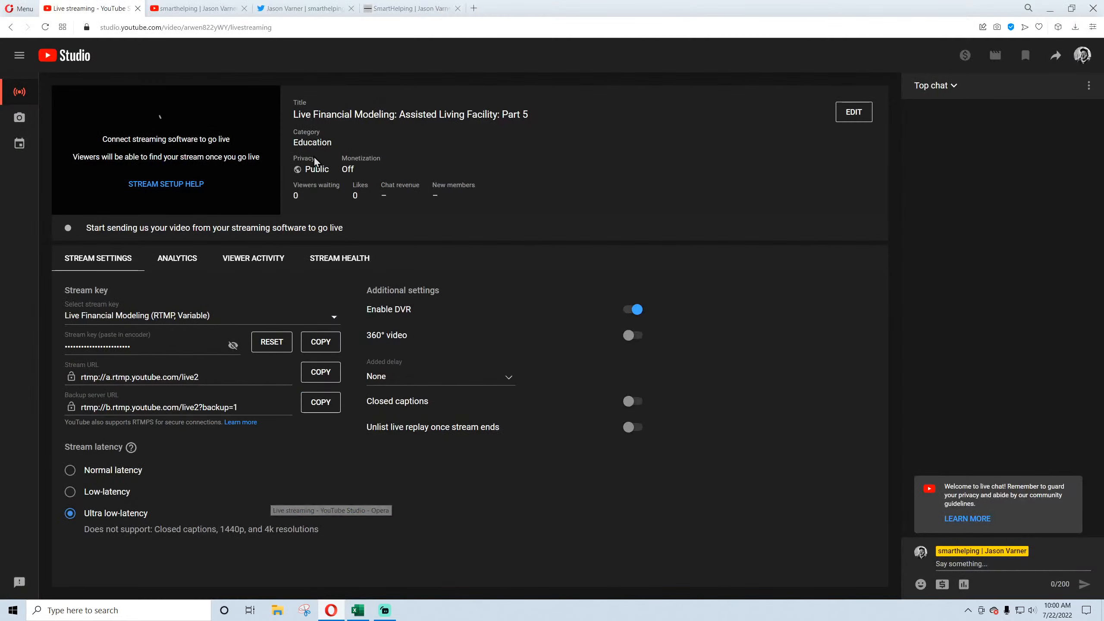
click(186, 9)
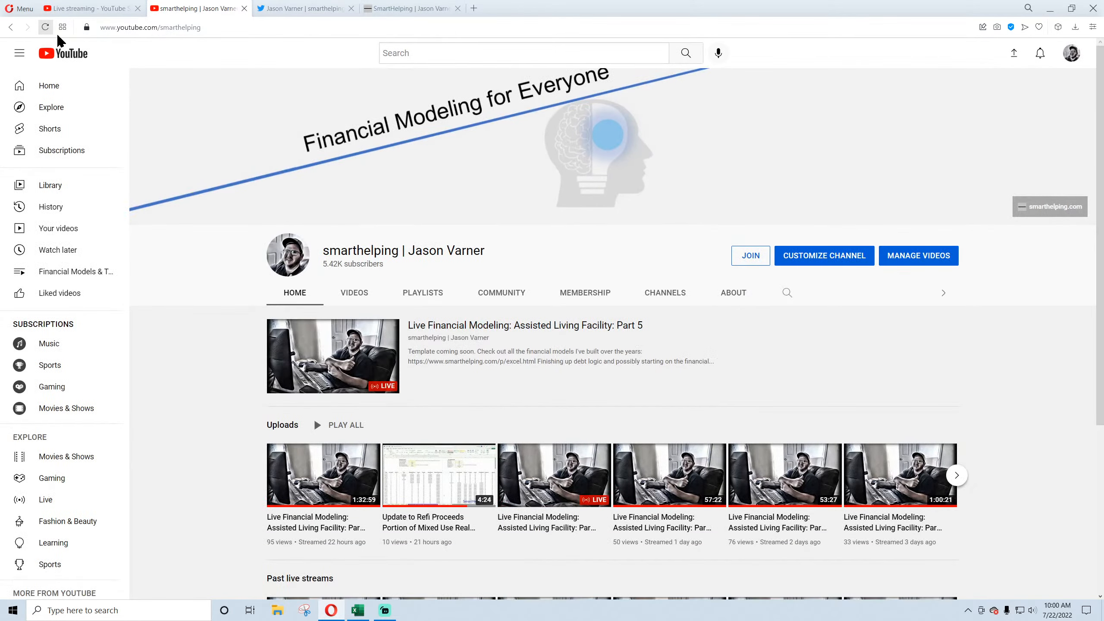
click(477, 332)
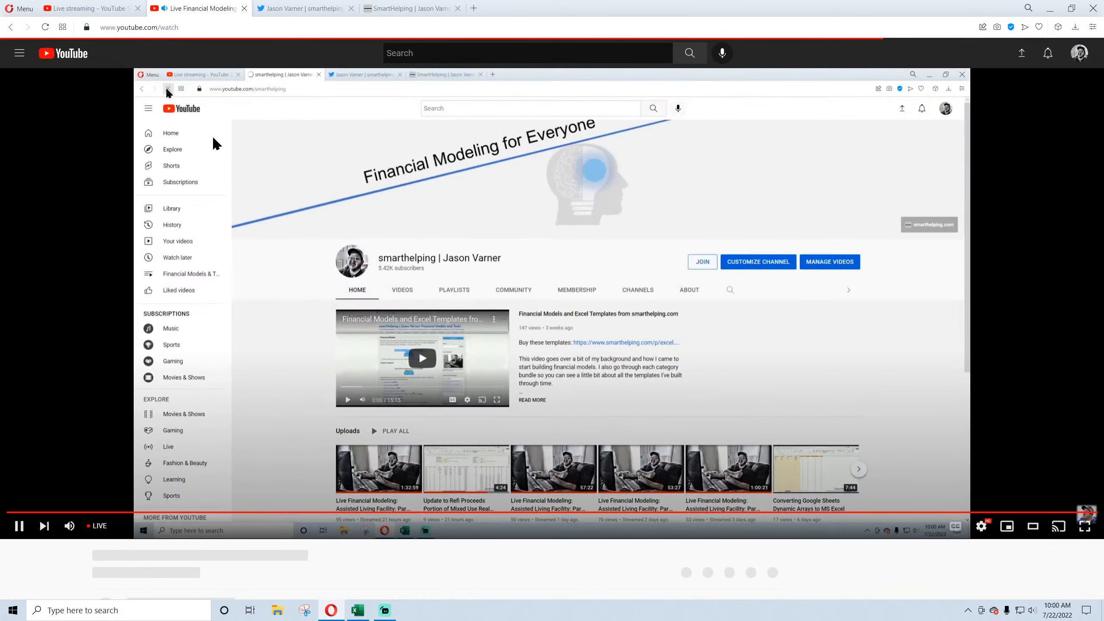
click(189, 29)
key(ctrl+c)
right_click(189, 29)
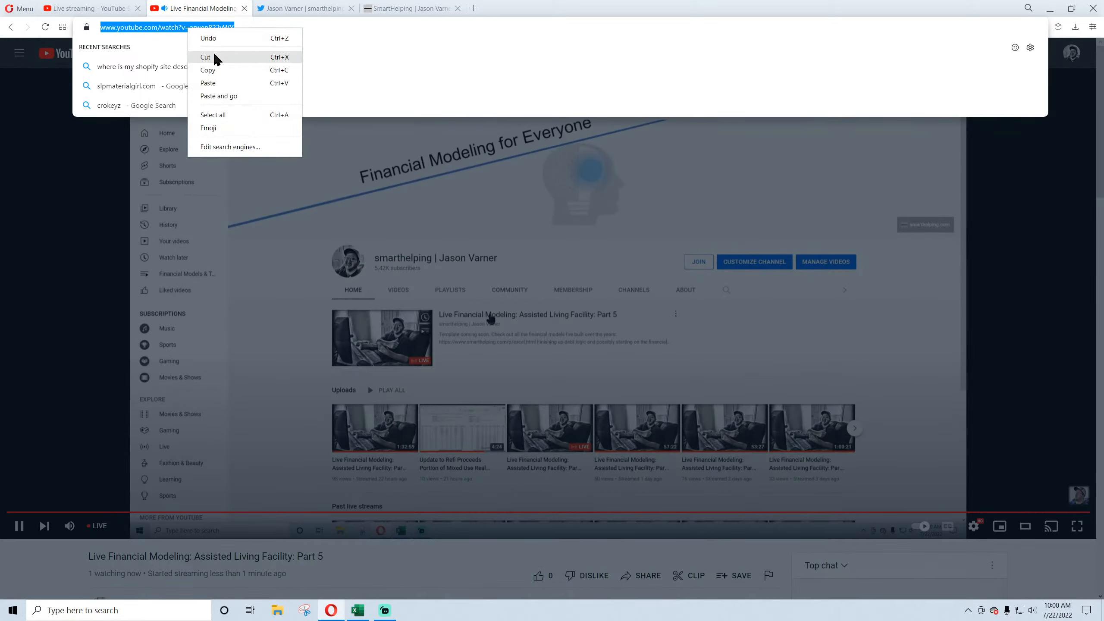
click(214, 54)
click(244, 8)
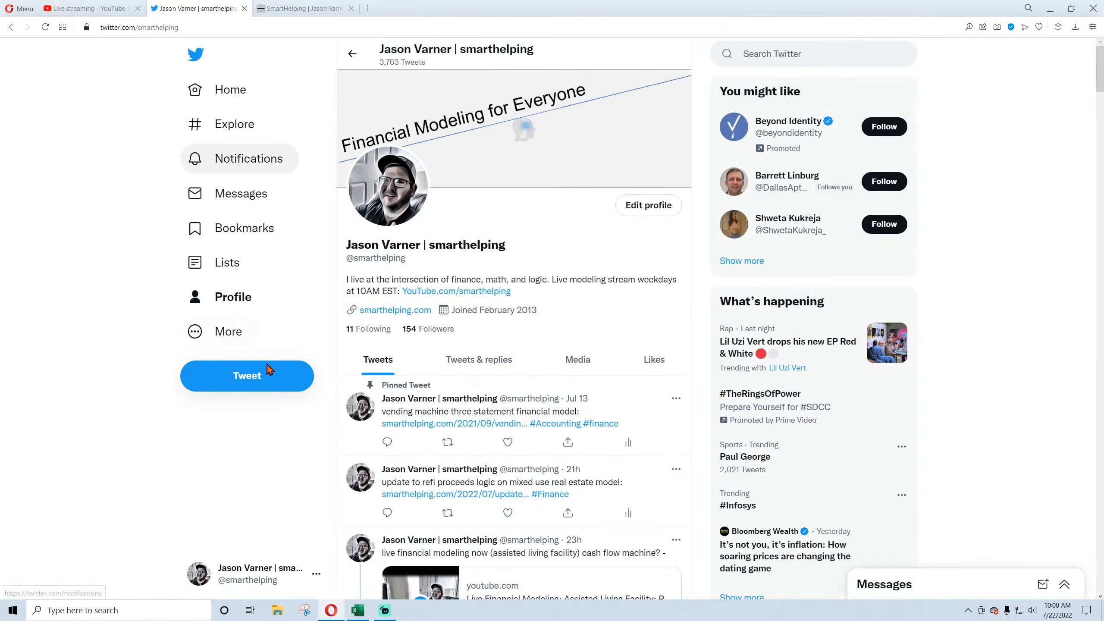
- Compose a tweet reading "live financial modeling:" followed by the copied stream link
click(246, 379)
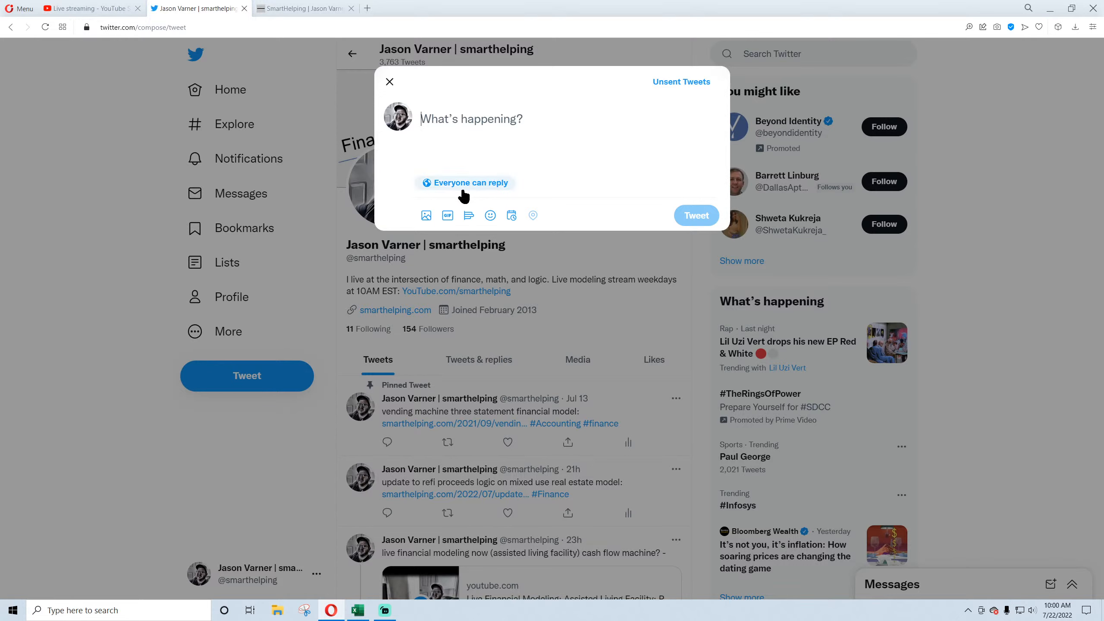
text(jli)
key(BackSpace)
key(BackSpace)
key(BackSpace)
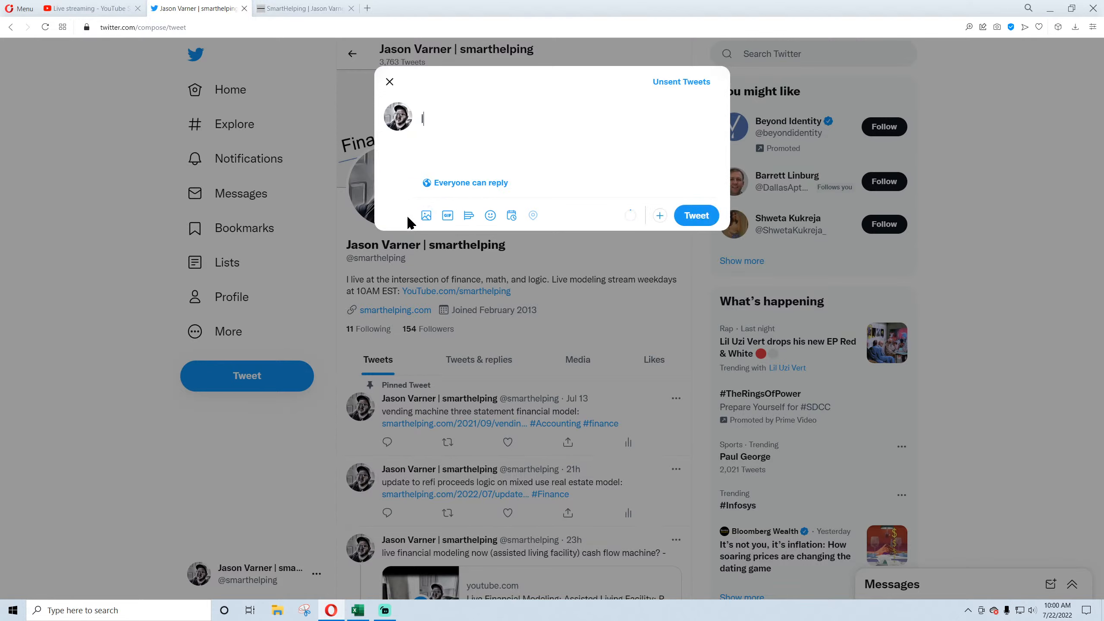
text(live financial modeling)
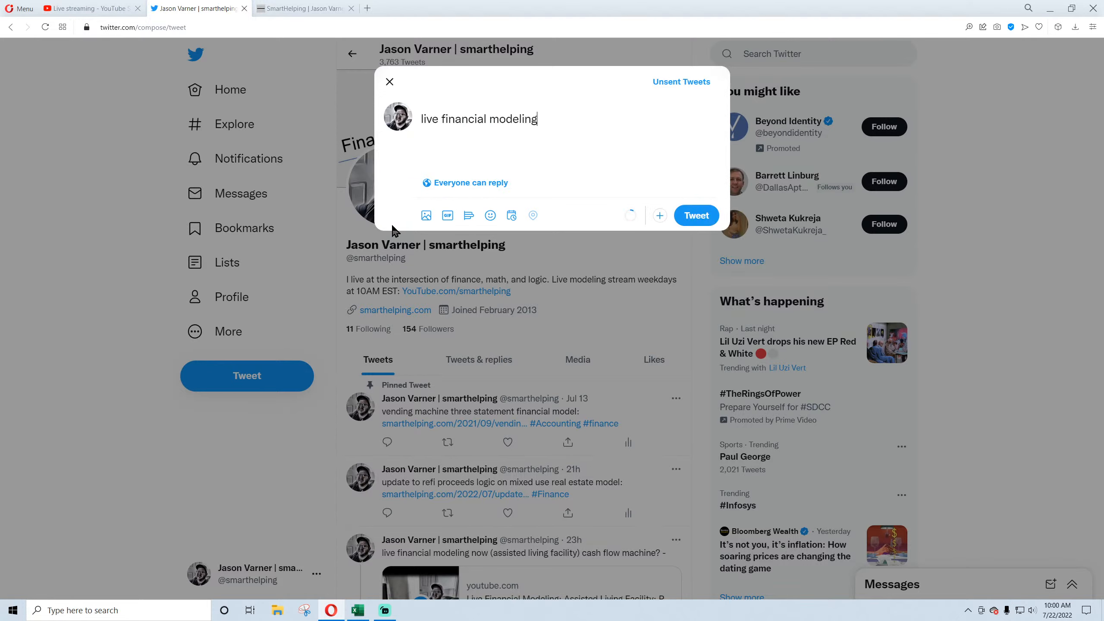
text(:)
key(ctrl+v)
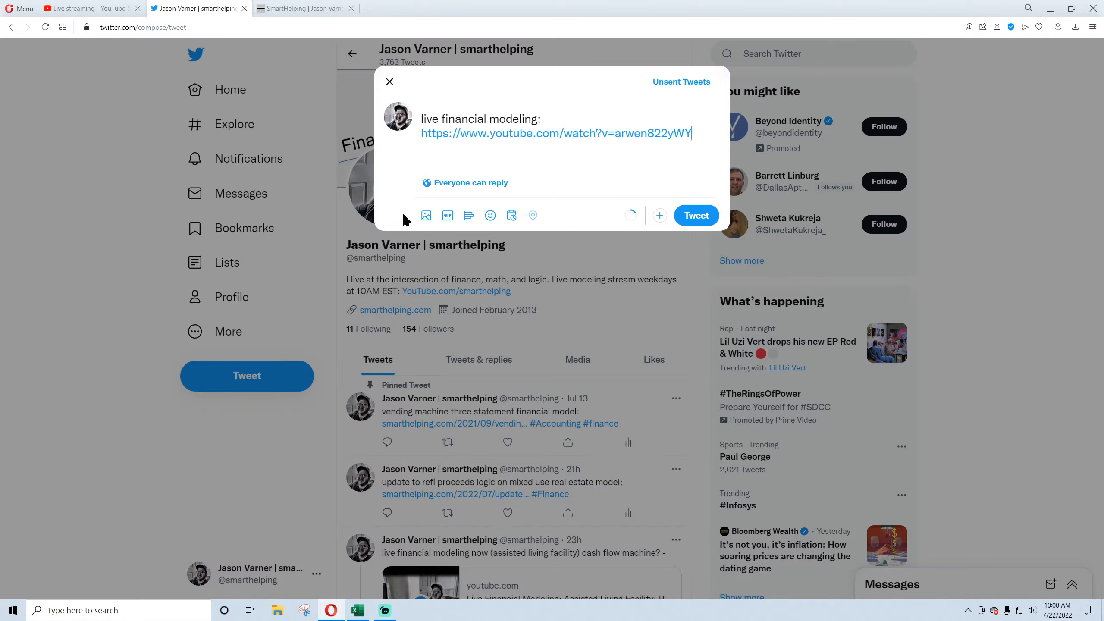
- Add "- assisted living facility" before the colon in the tweet text and post the tweet
click(537, 119)
text(- assisted living facility)
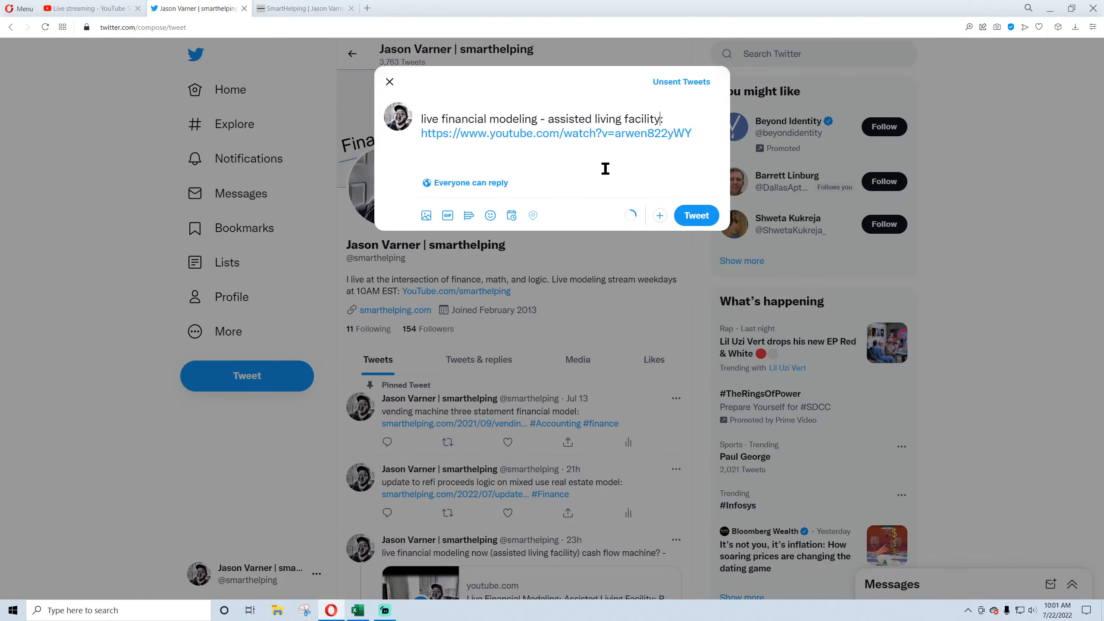
click(697, 215)
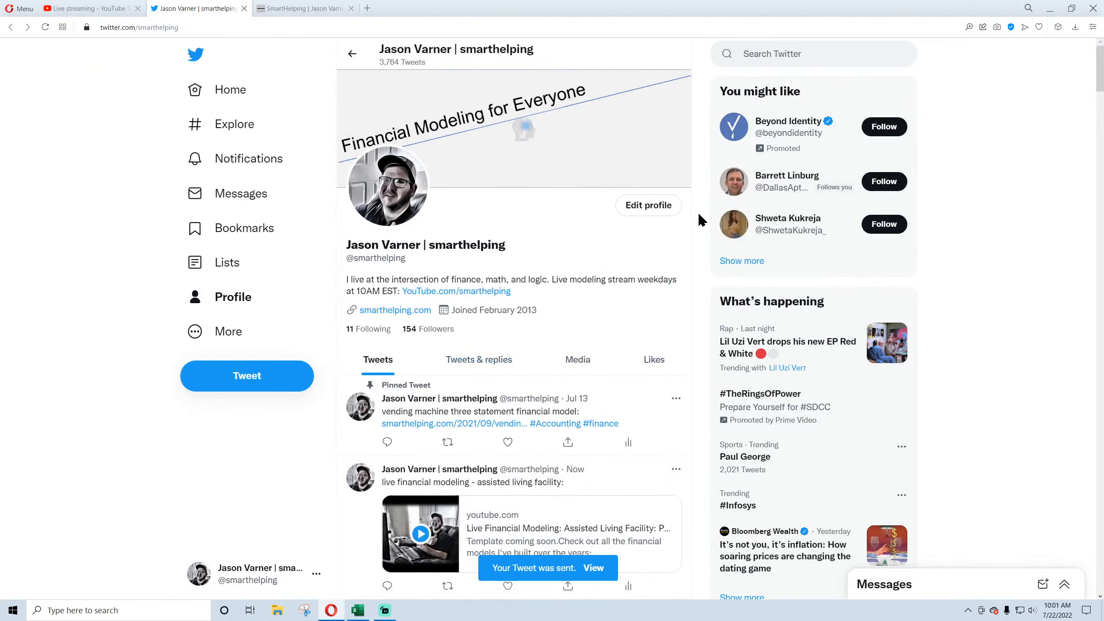
- Review the template lists on the Real Estate and Industries pages of the SmartHelping website
click(296, 9)
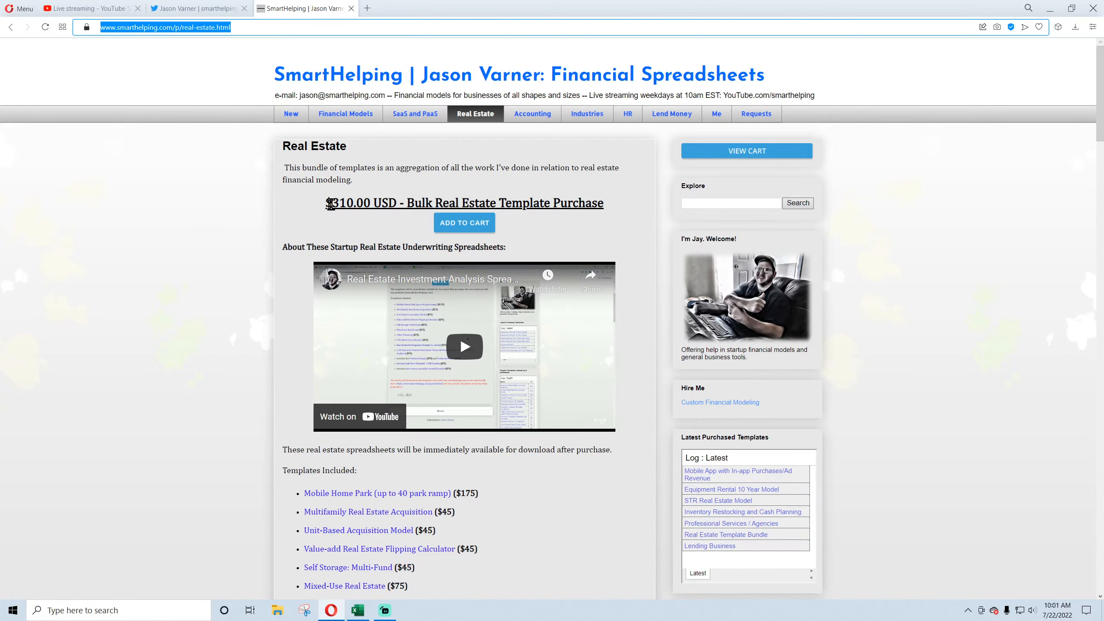
scroll(329, 203, down, 4)
scroll(386, 450, up, 4)
click(587, 114)
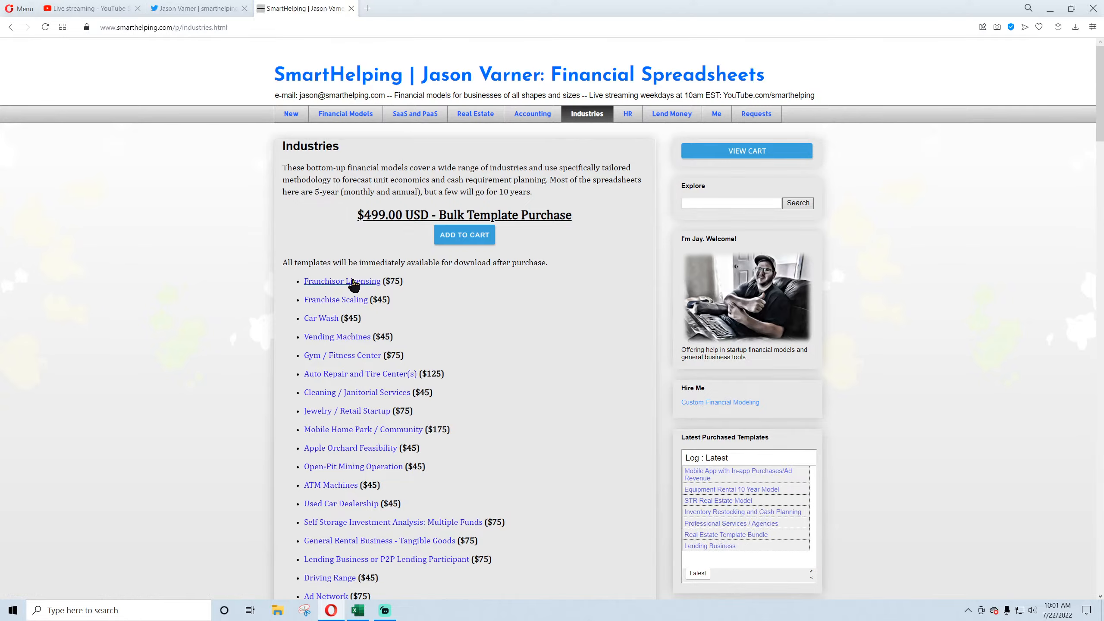
scroll(354, 286, down, 9)
scroll(354, 286, up, 9)
- Review the template bundles and prices on the SmartHelping Financial Models page, and check the live stream dashboard in YouTube Studio
click(346, 116)
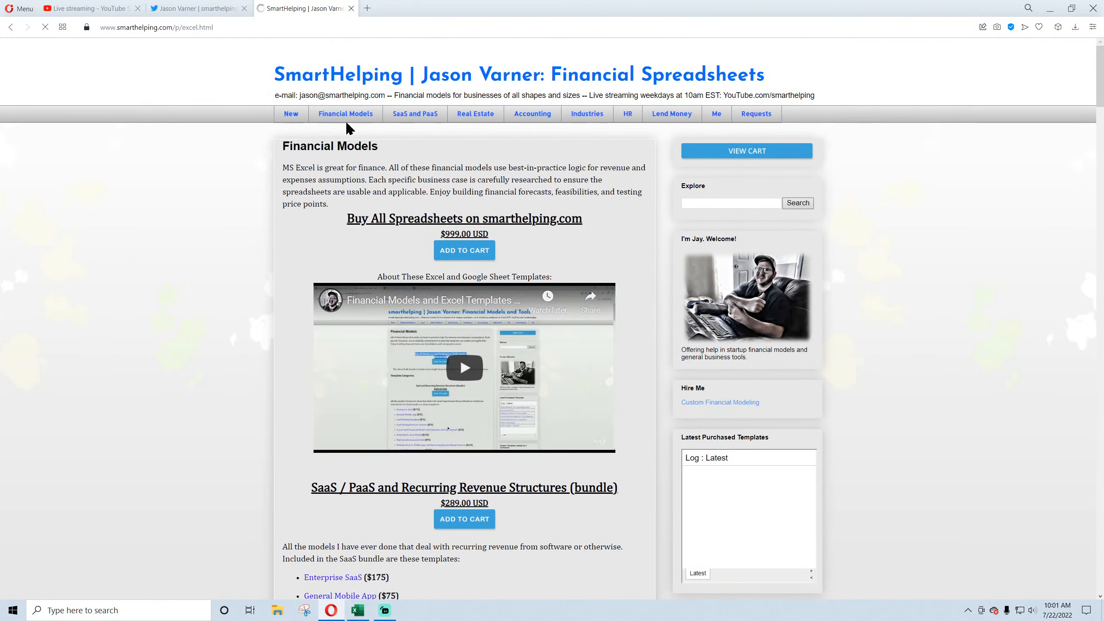
drag(441, 235, 481, 231)
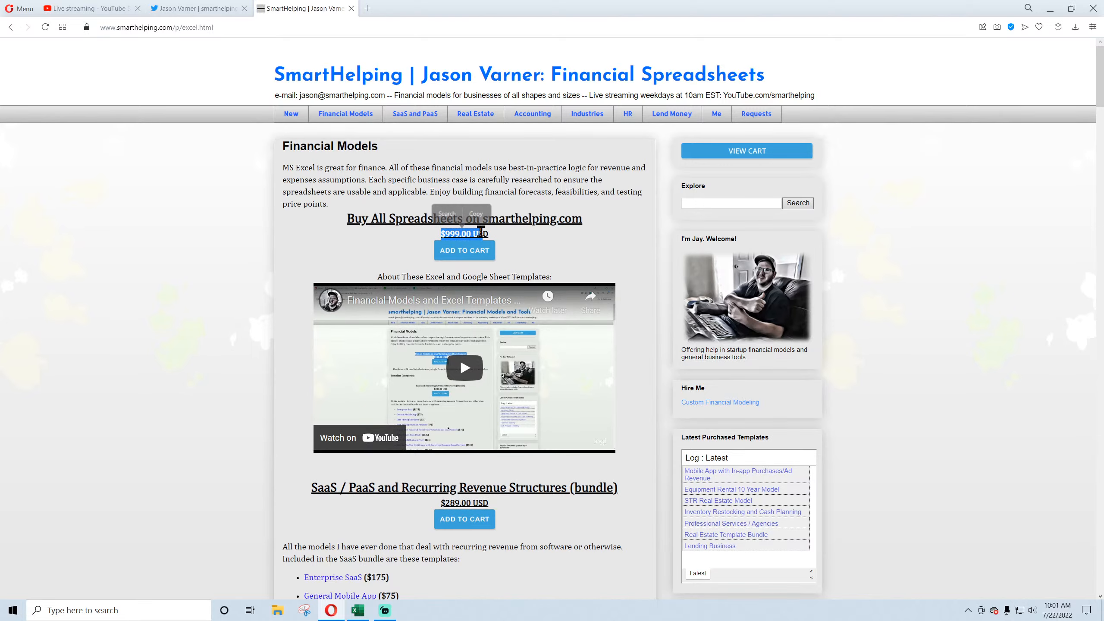
click(478, 231)
scroll(270, 273, down, 15)
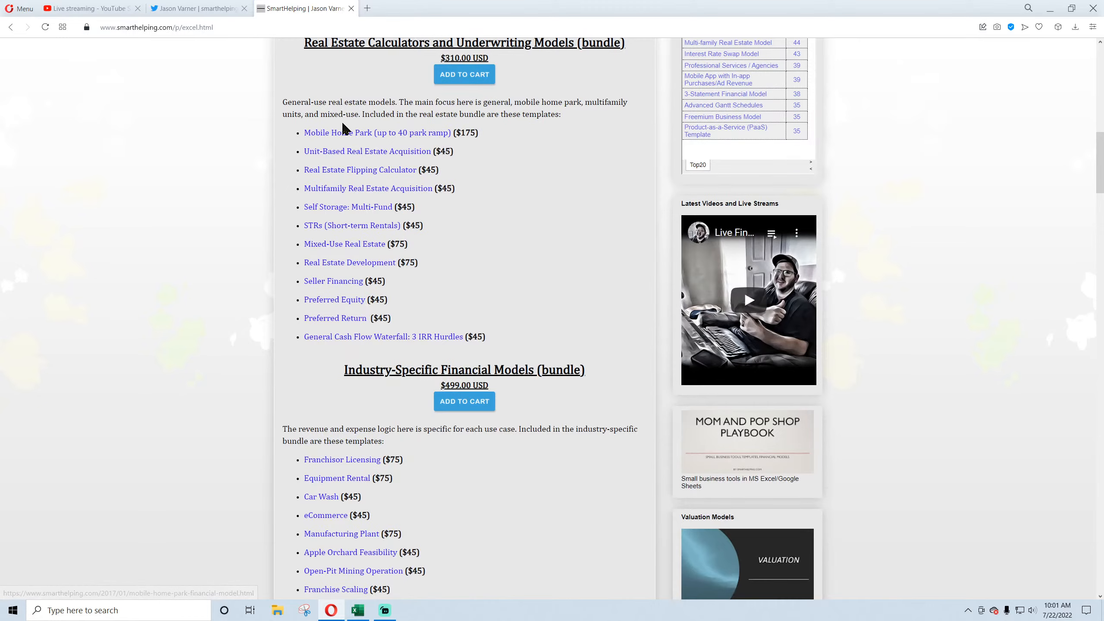
scroll(347, 278, down, 4)
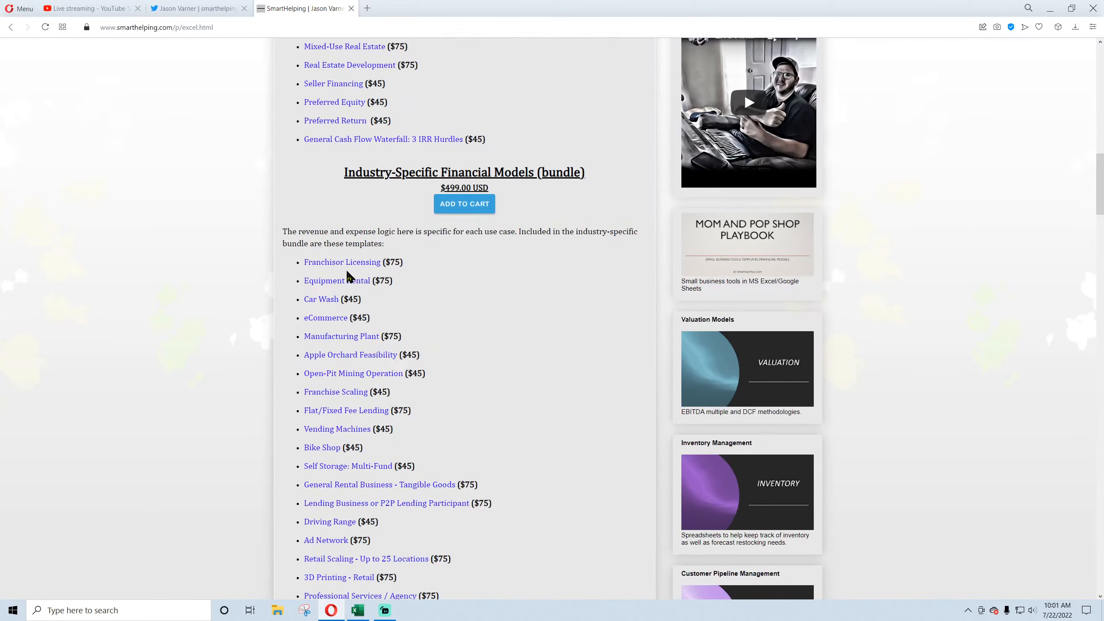
scroll(348, 277, down, 15)
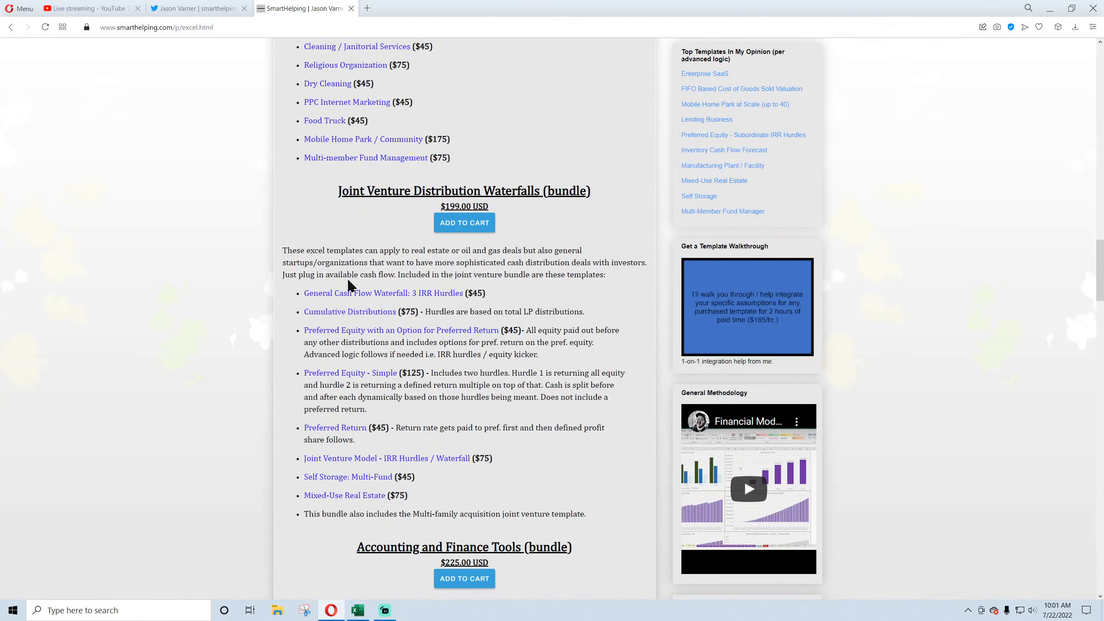
scroll(349, 313, down, 4)
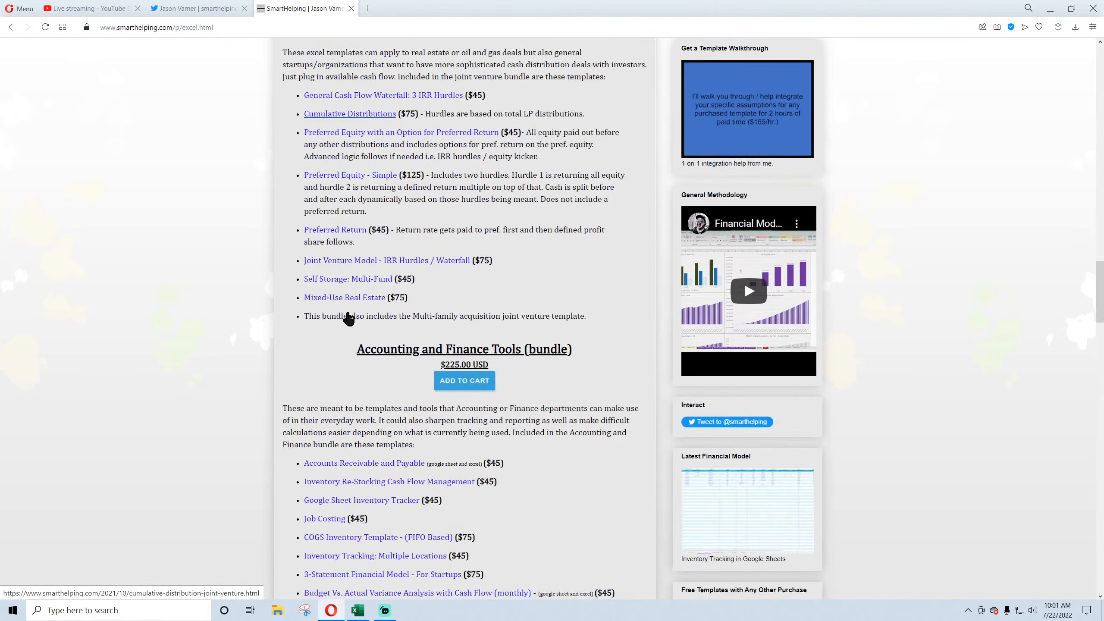
scroll(333, 285, down, 4)
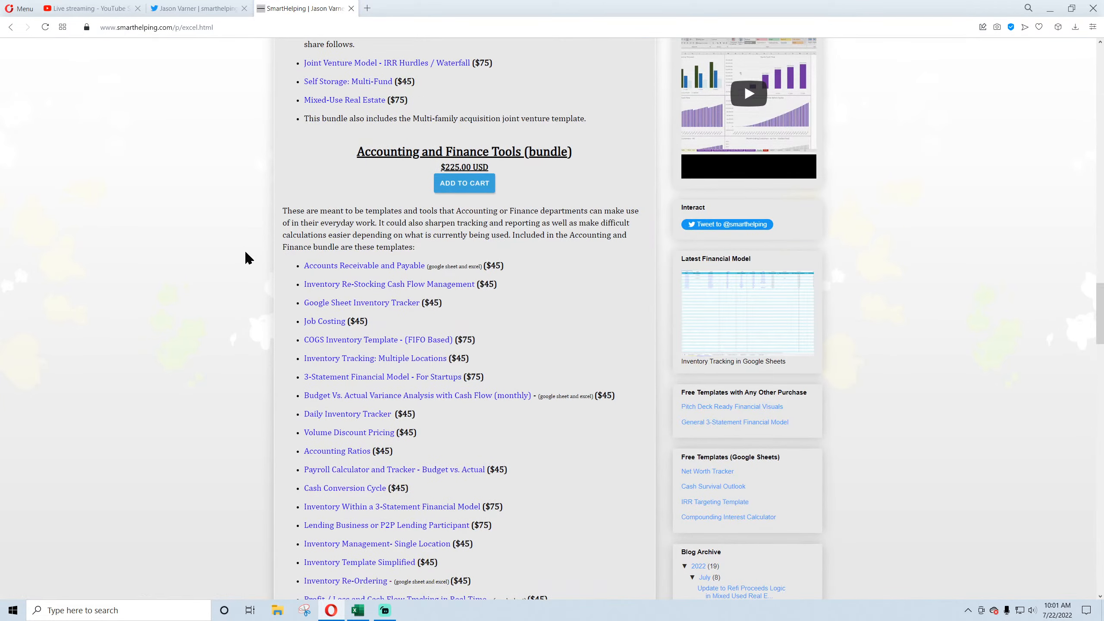
scroll(245, 256, down, 12)
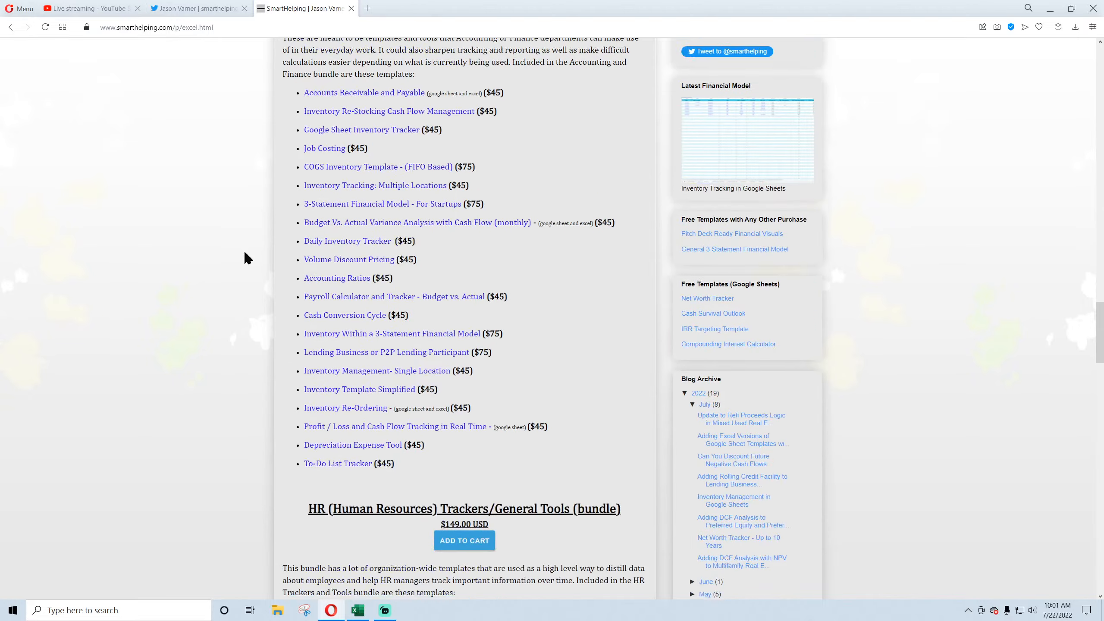
scroll(246, 253, up, 20)
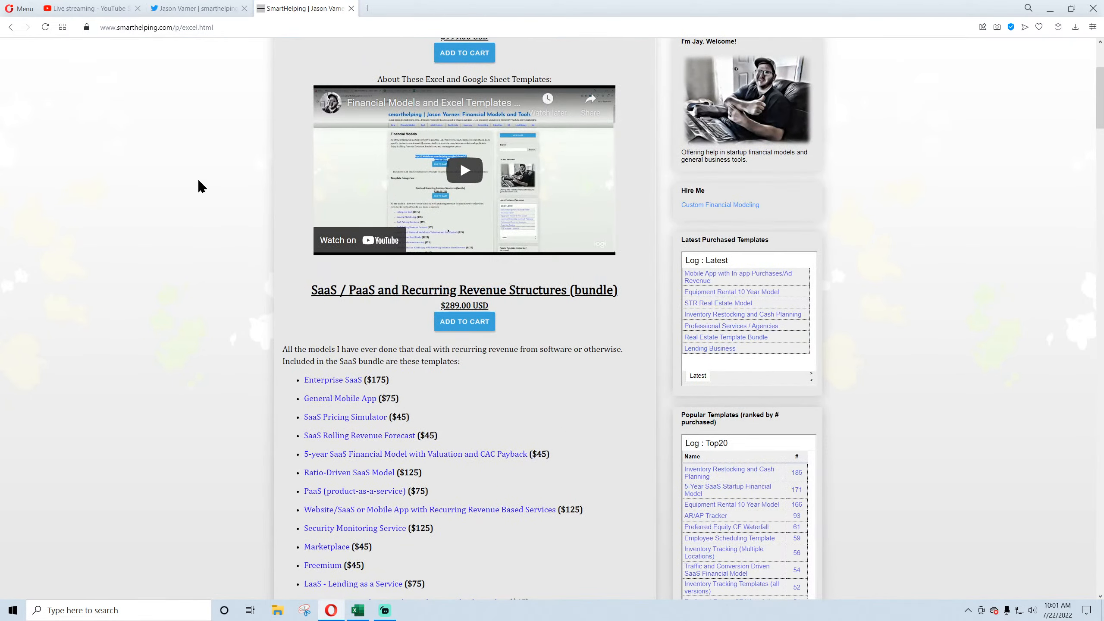
click(90, 9)
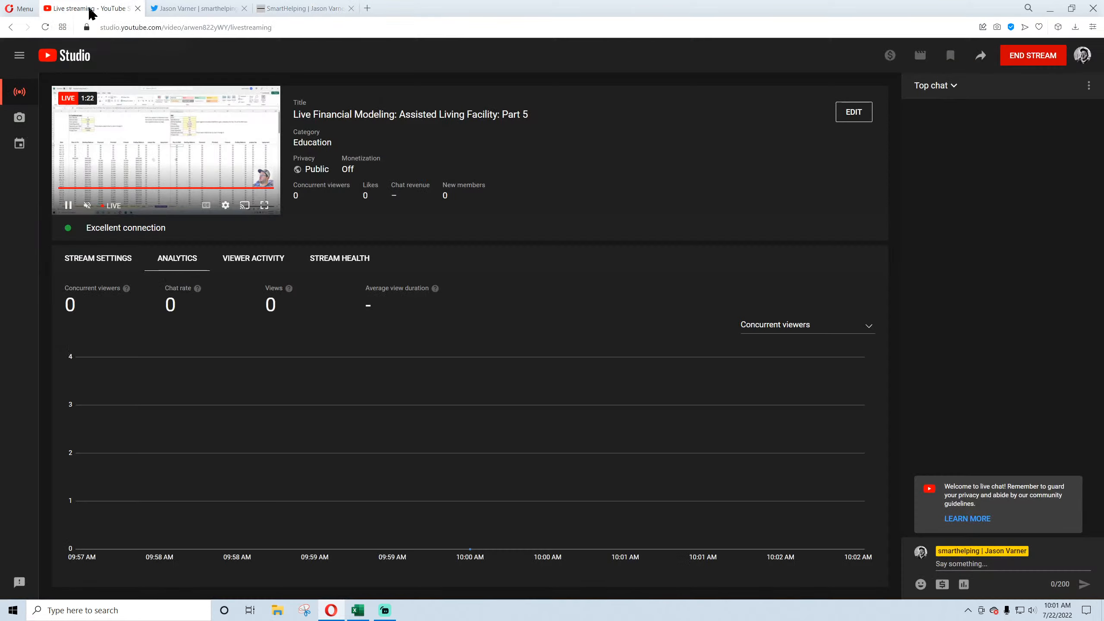
- Switch back to Excel and go to the EBITDA and Other Cash Flow Items sections of the Monthly Detail sheet
click(359, 613)
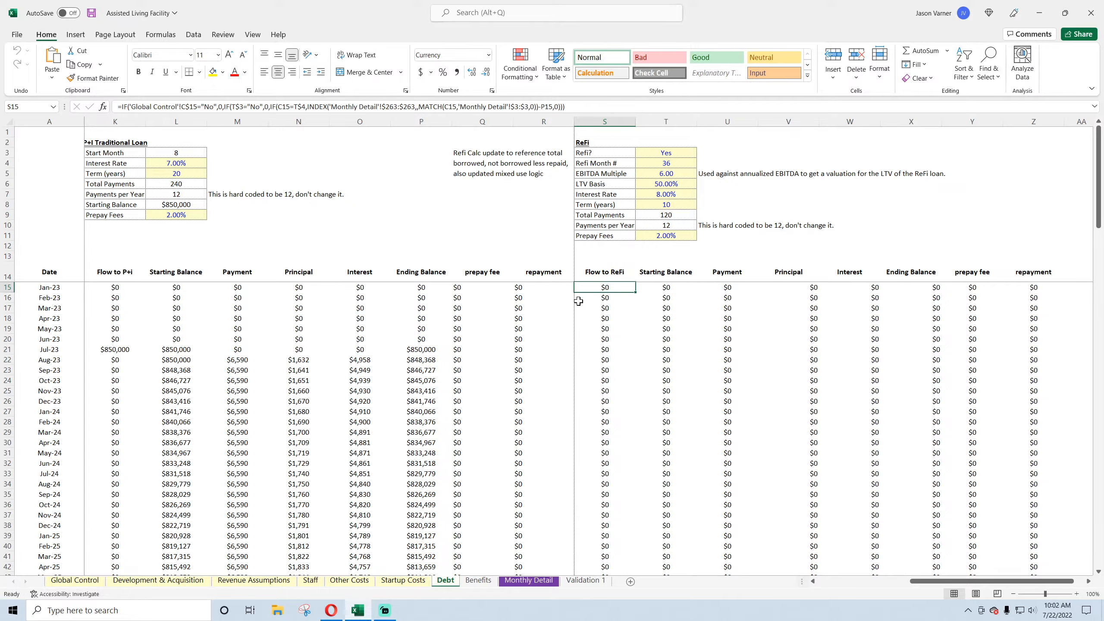
click(537, 581)
scroll(224, 346, down, 20)
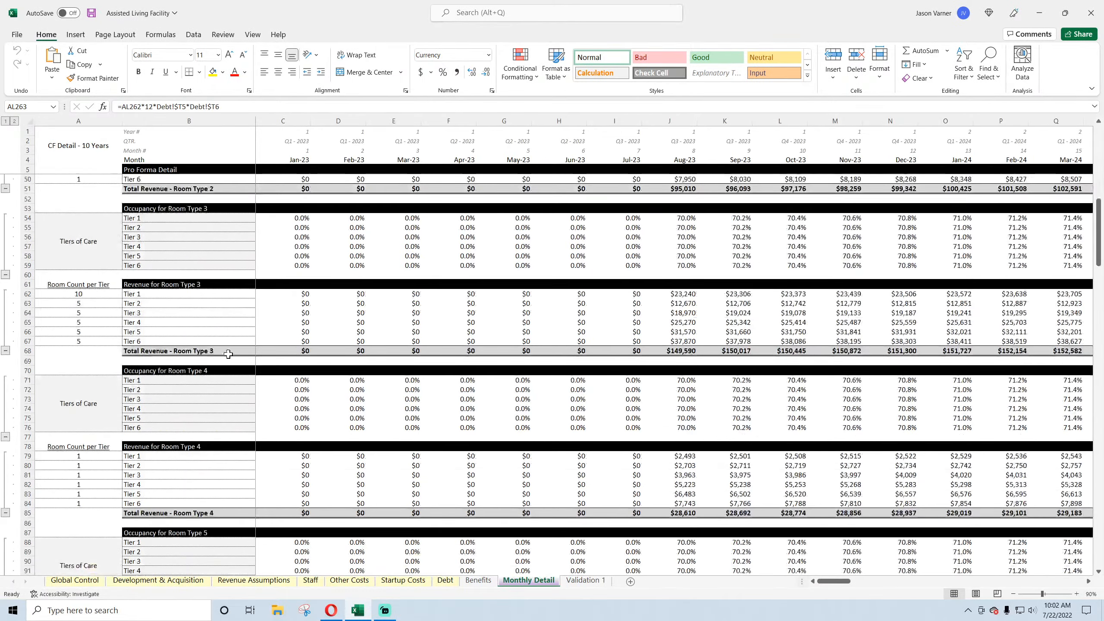
scroll(235, 382, down, 20)
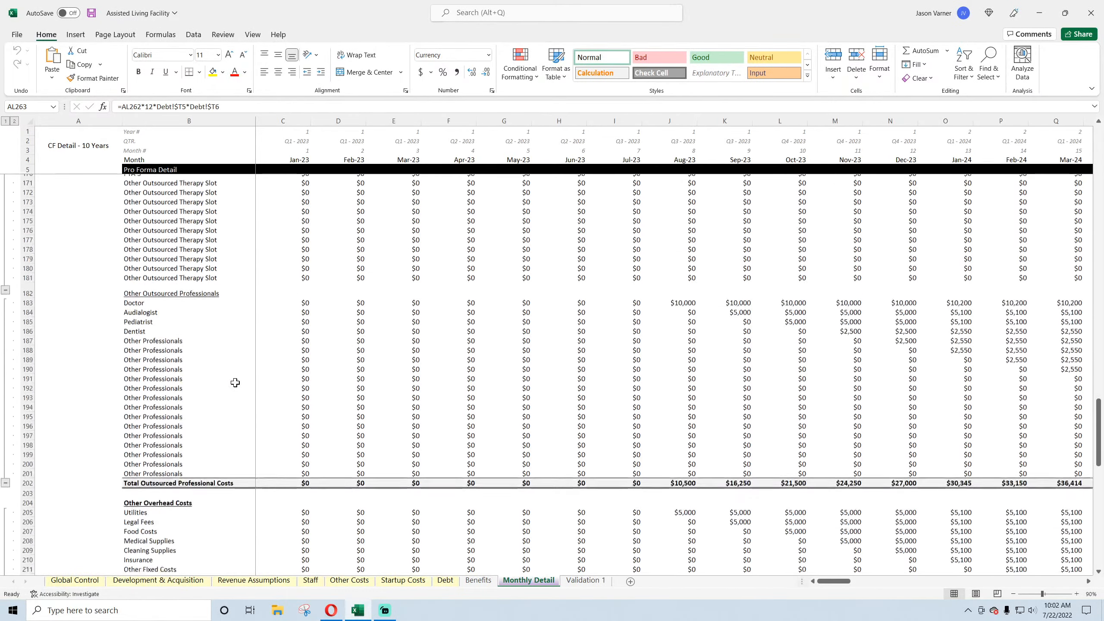
scroll(235, 382, down, 15)
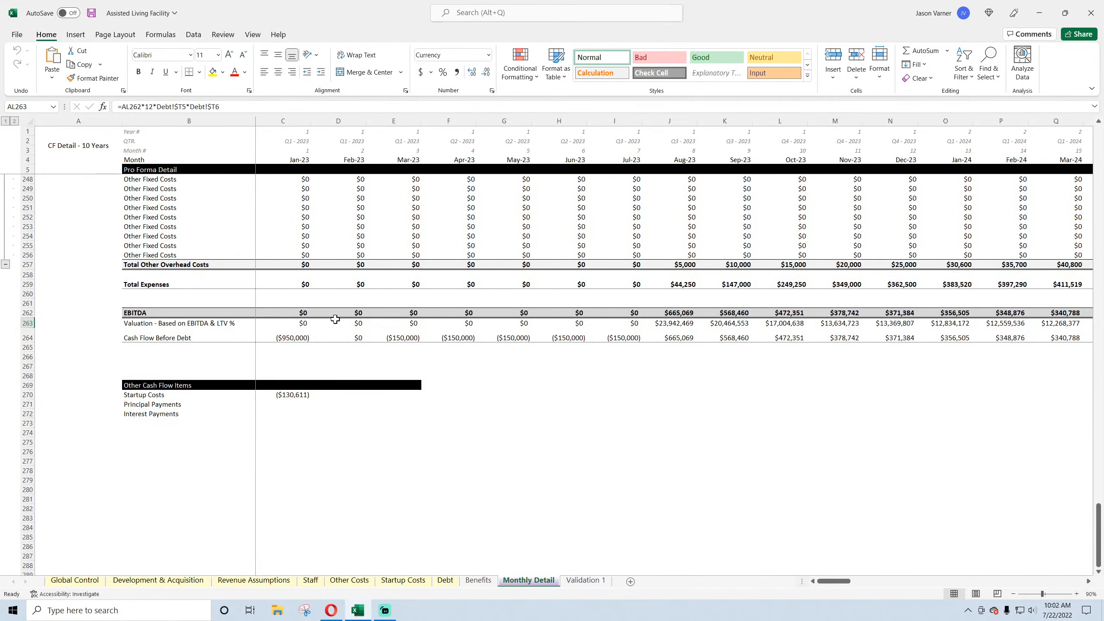
- Review the Cash Flow Before Debt amounts for January through July 2023 on the Monthly Detail sheet
click(184, 338)
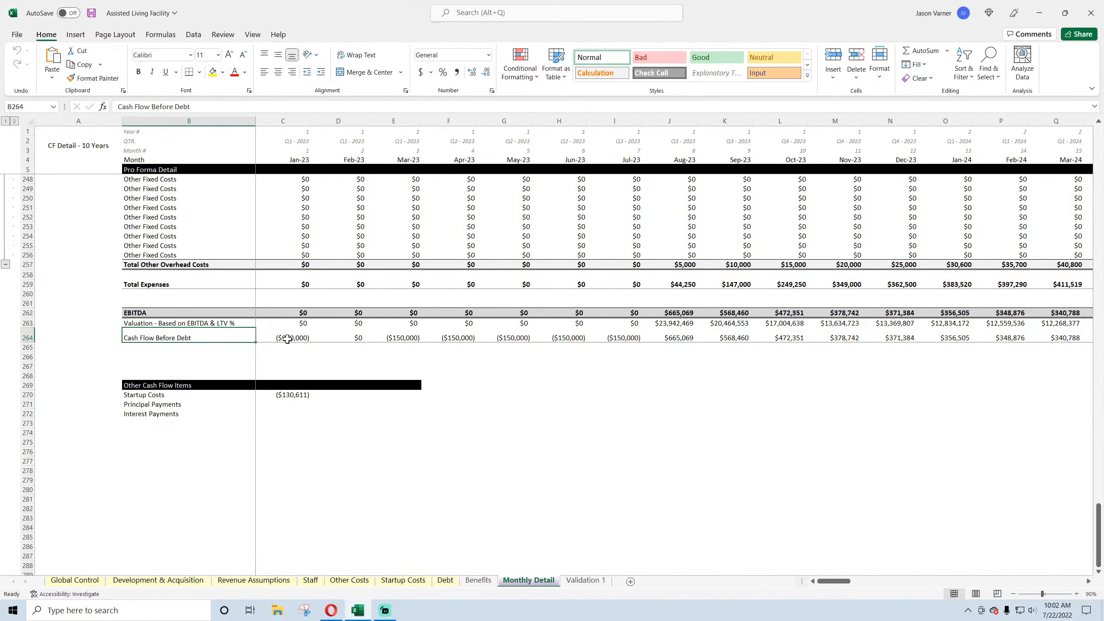
click(290, 338)
click(354, 338)
click(404, 338)
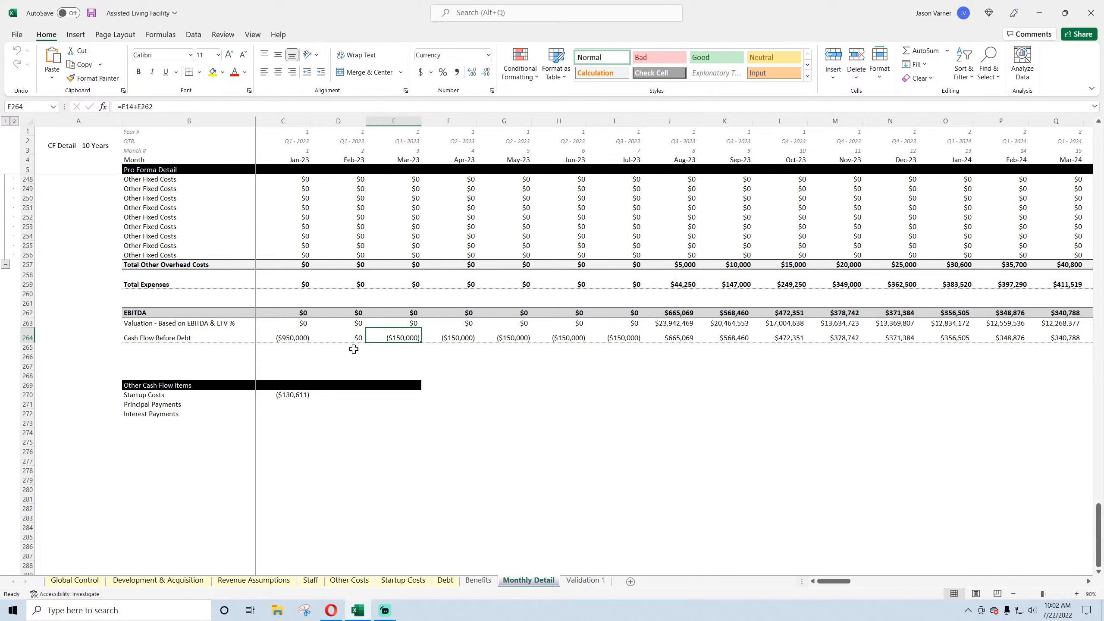
click(464, 337)
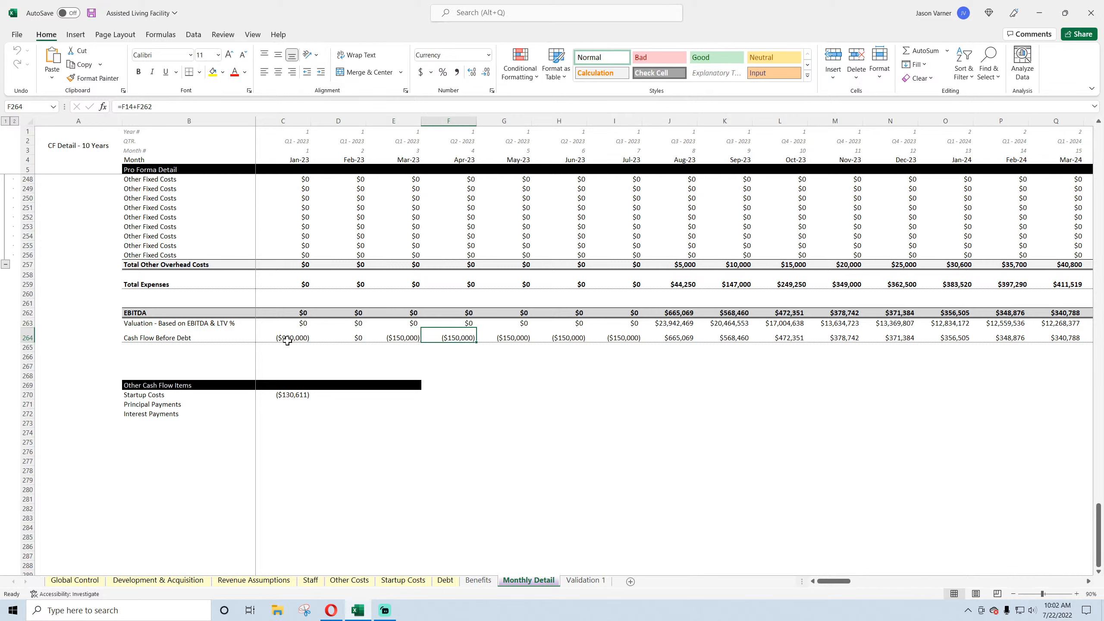
drag(287, 339, 625, 338)
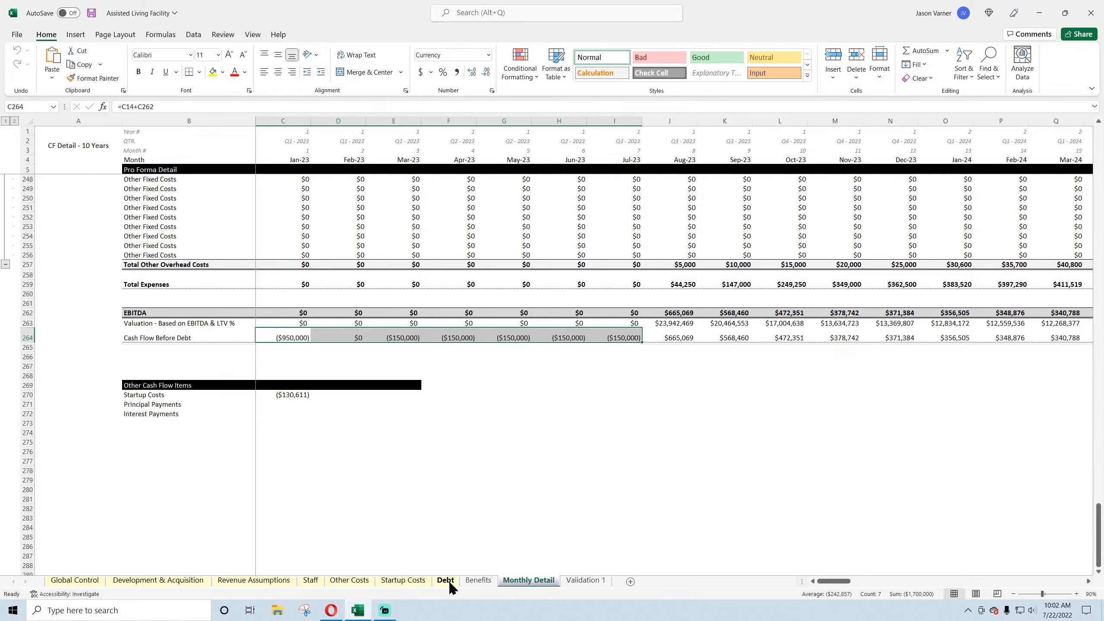
- Set "Use a Development/Construction Loan?" to No on the Global Control sheet
click(75, 581)
drag(283, 281, 176, 285)
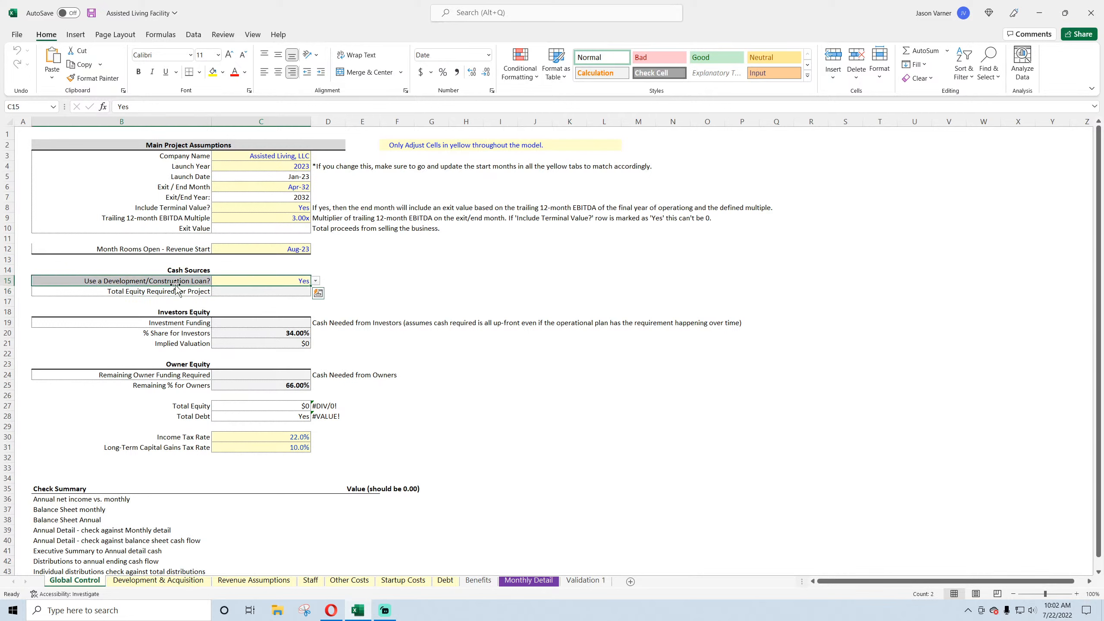
click(245, 282)
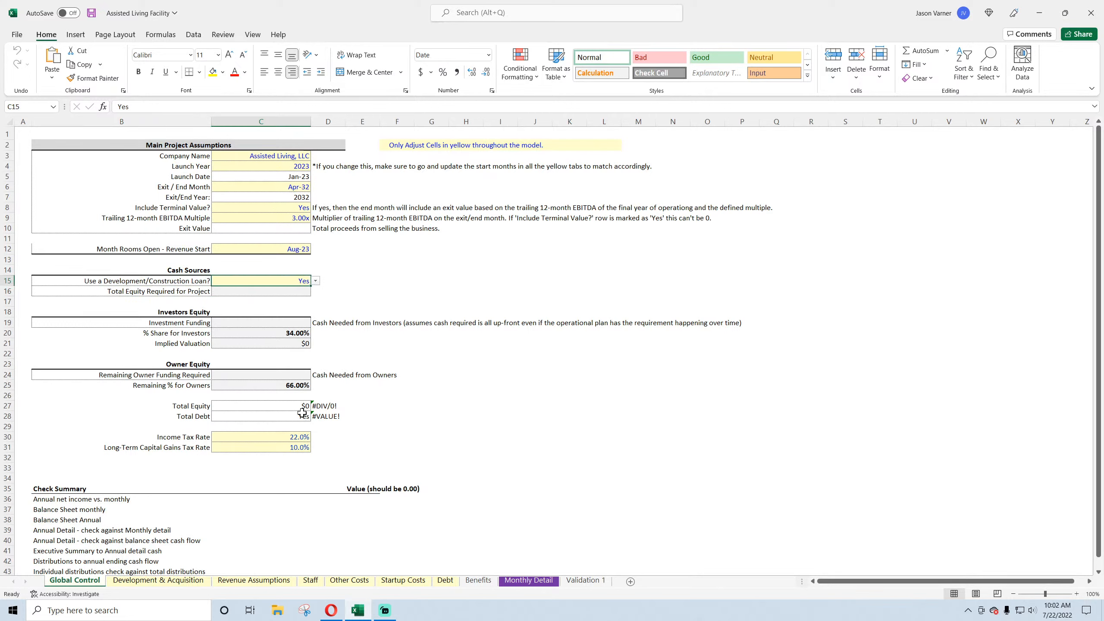
click(316, 281)
click(307, 290)
- Check the loan schedules on the Debt sheet and the January to July 2023 Cash Flow Before Debt amounts on Monthly Detail
click(445, 580)
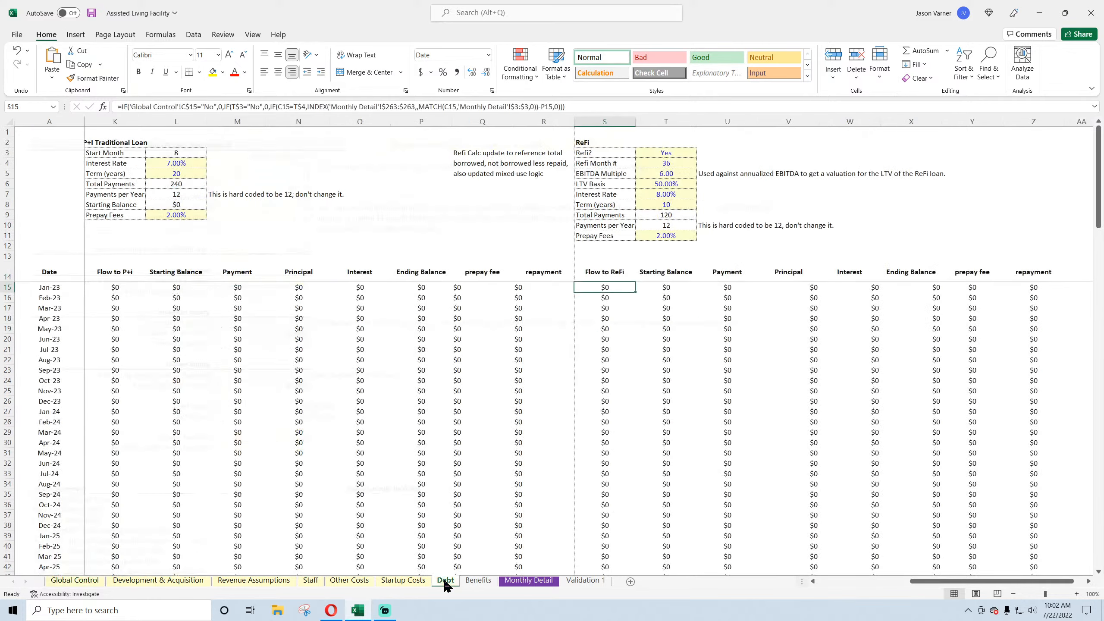
drag(955, 582, 851, 581)
scroll(189, 431, down, 20)
scroll(189, 431, up, 20)
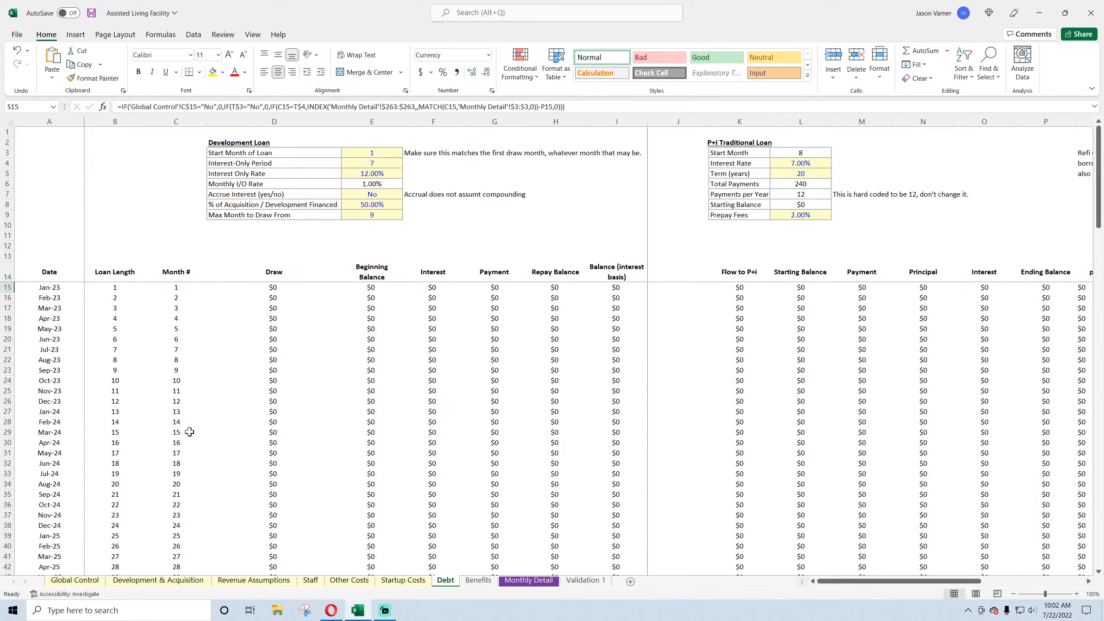
click(542, 584)
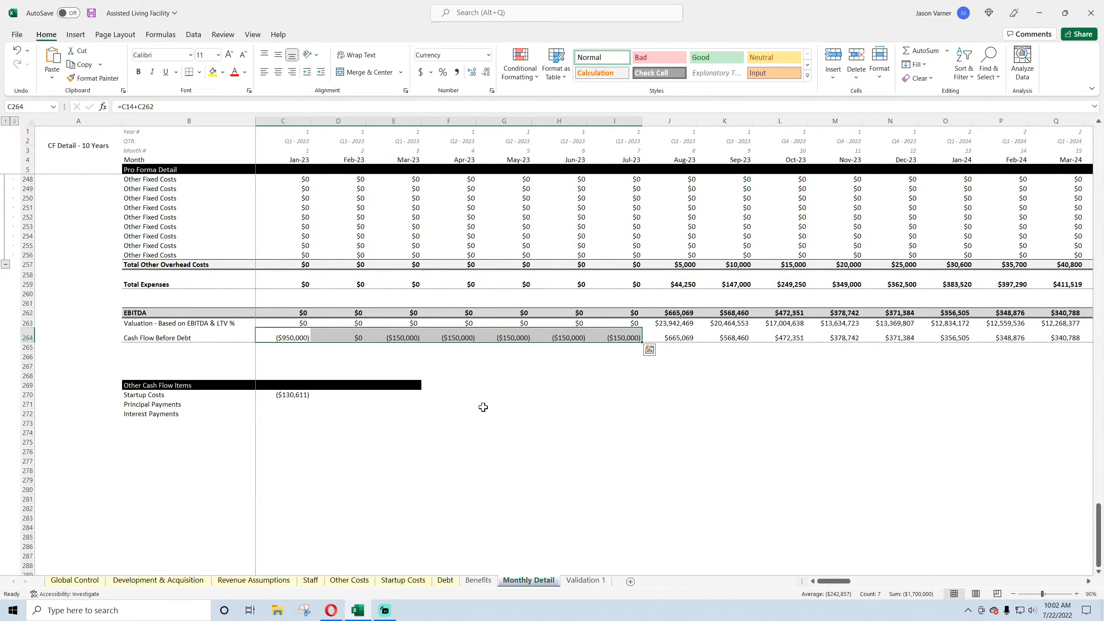
drag(296, 338, 617, 338)
click(623, 338)
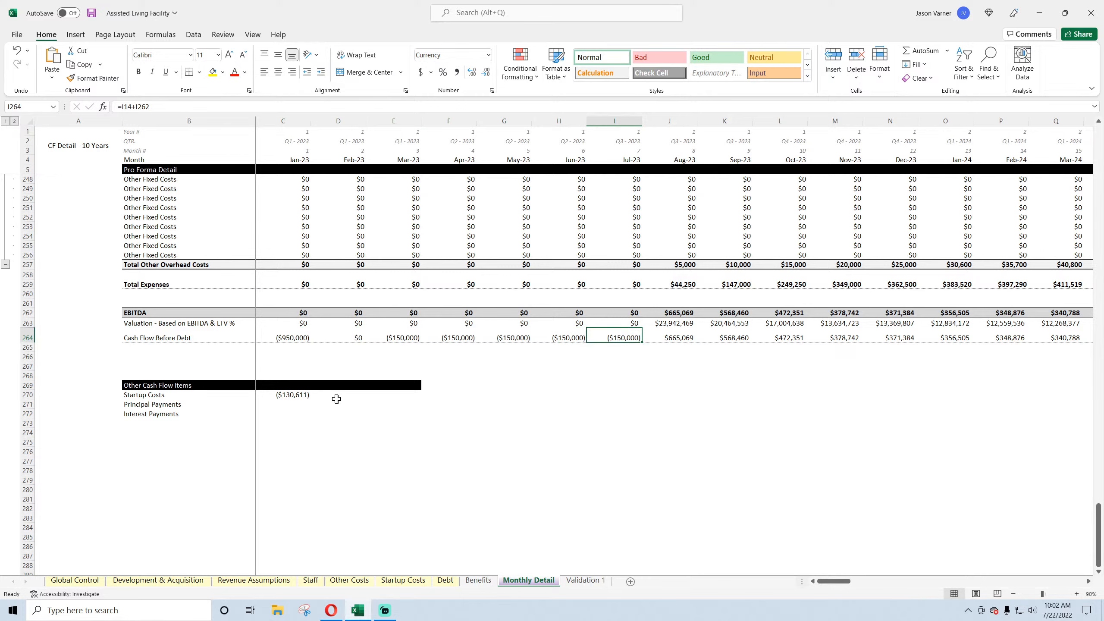
- Set "Use a Development/Construction Loan?" back to Yes on the Global Control sheet
click(71, 581)
click(315, 281)
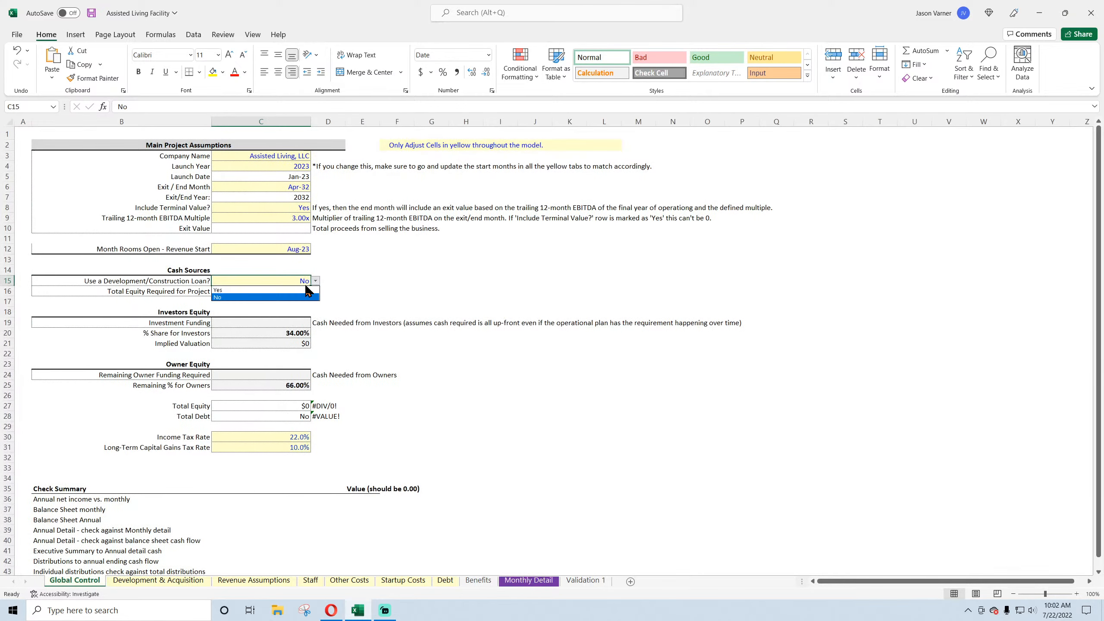
click(291, 290)
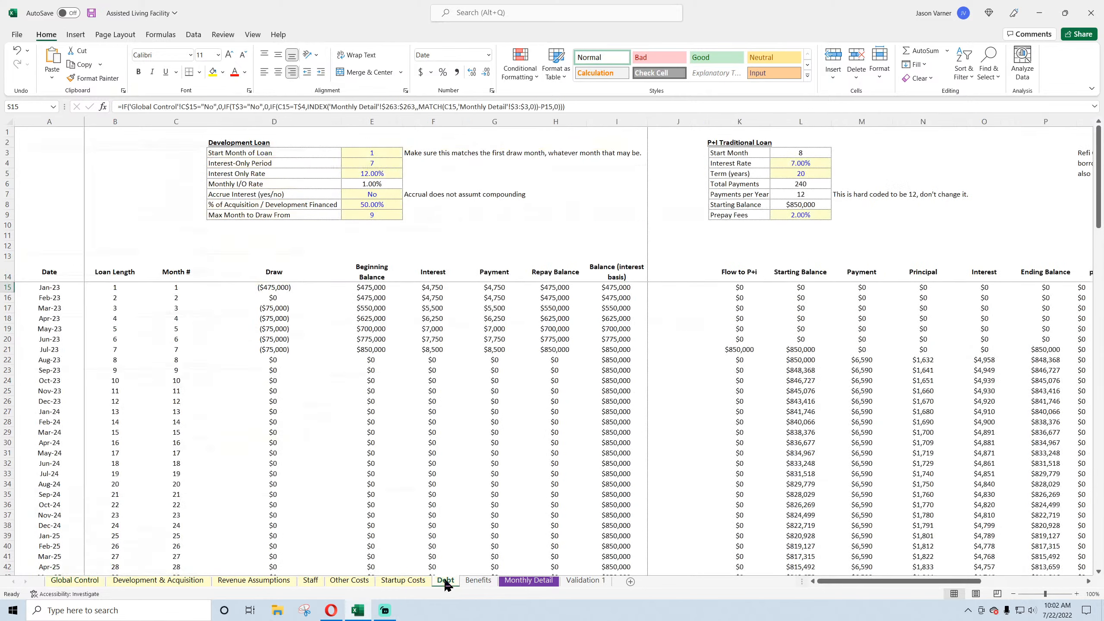
- Examine the development loan's draw formulas, its percentage financed and its max month to draw from on the Debt sheet
click(445, 581)
click(288, 289)
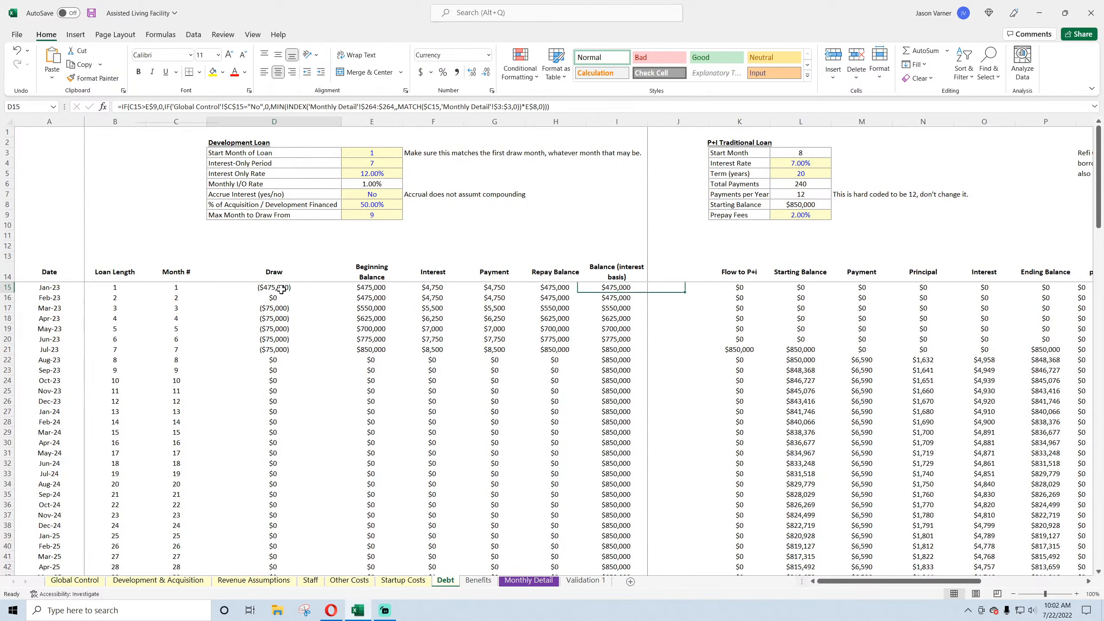
click(282, 308)
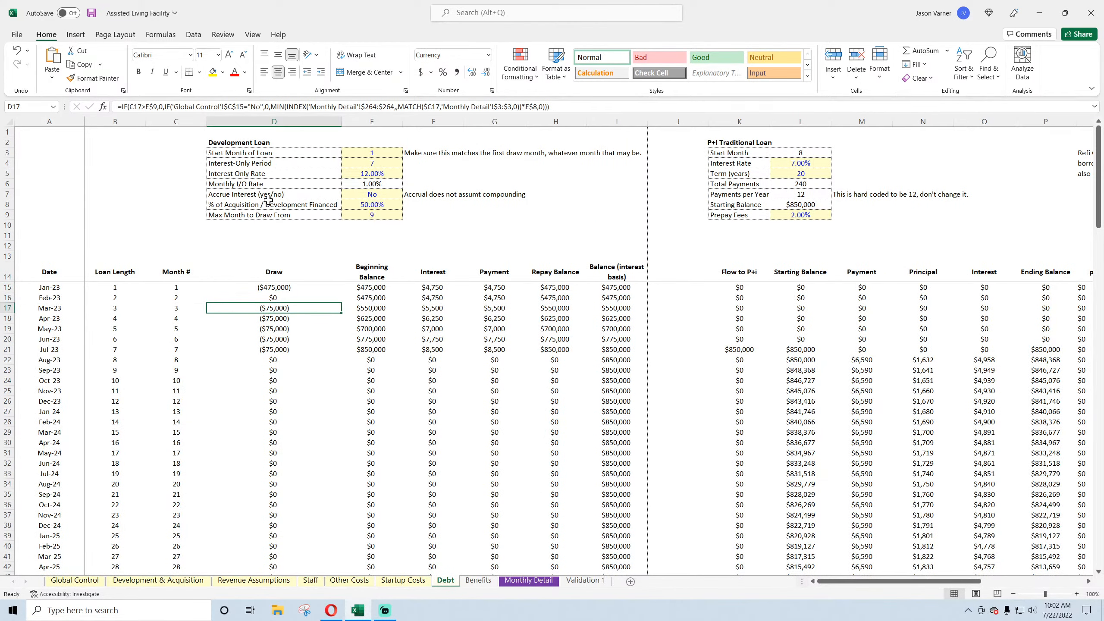
click(366, 205)
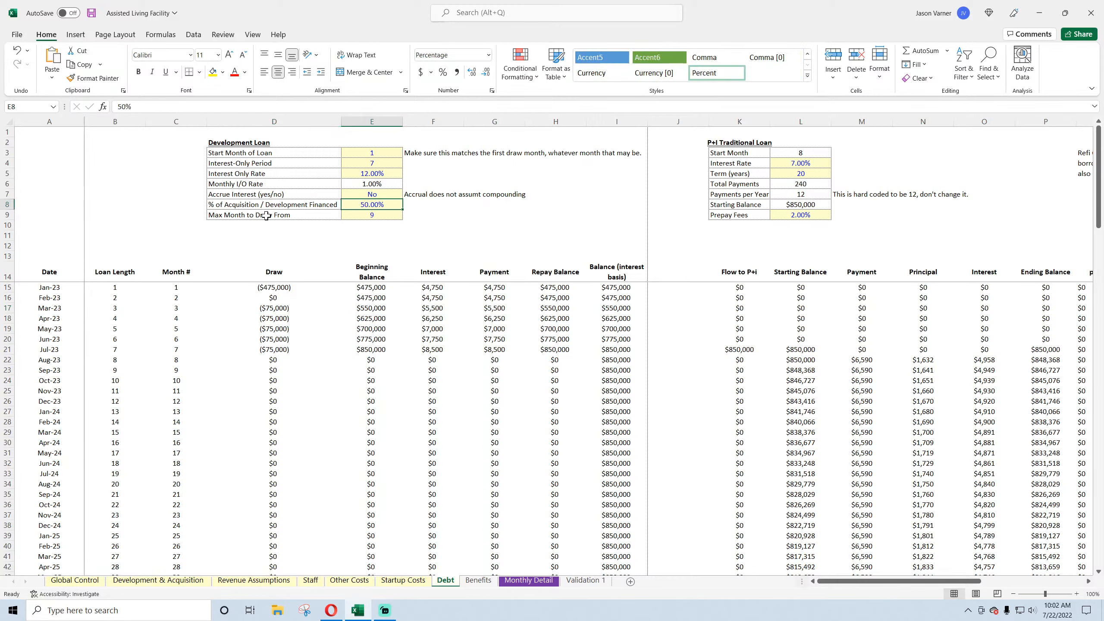
click(377, 216)
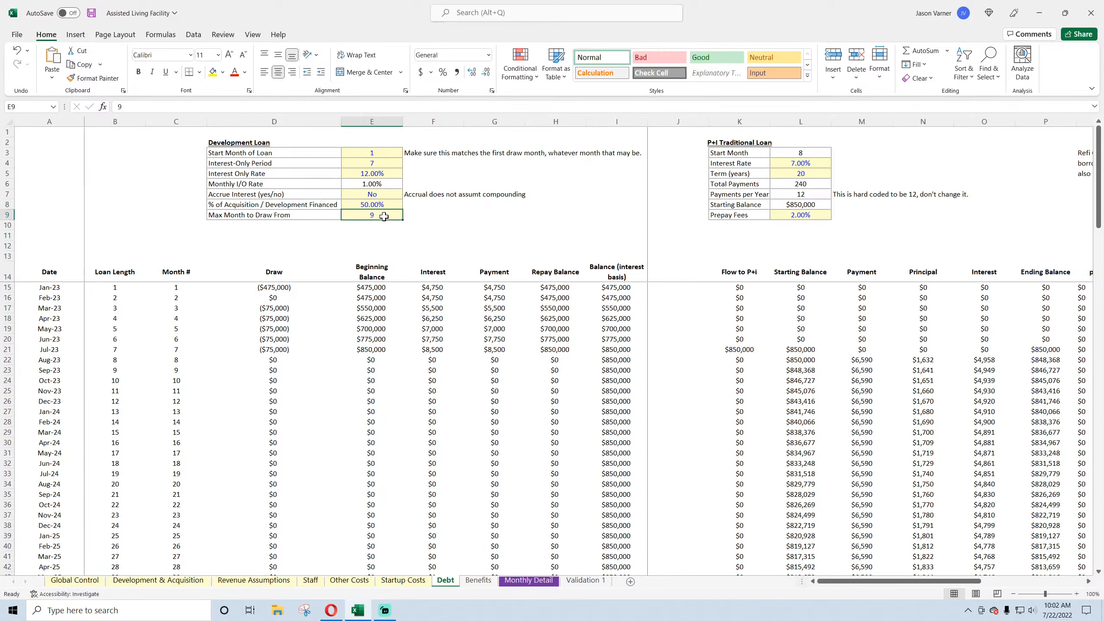
- Examine the Flow to ReFi formulas for January 2023 and December 2025 in the Debt sheet's refinance schedule
drag(844, 582, 947, 580)
click(548, 282)
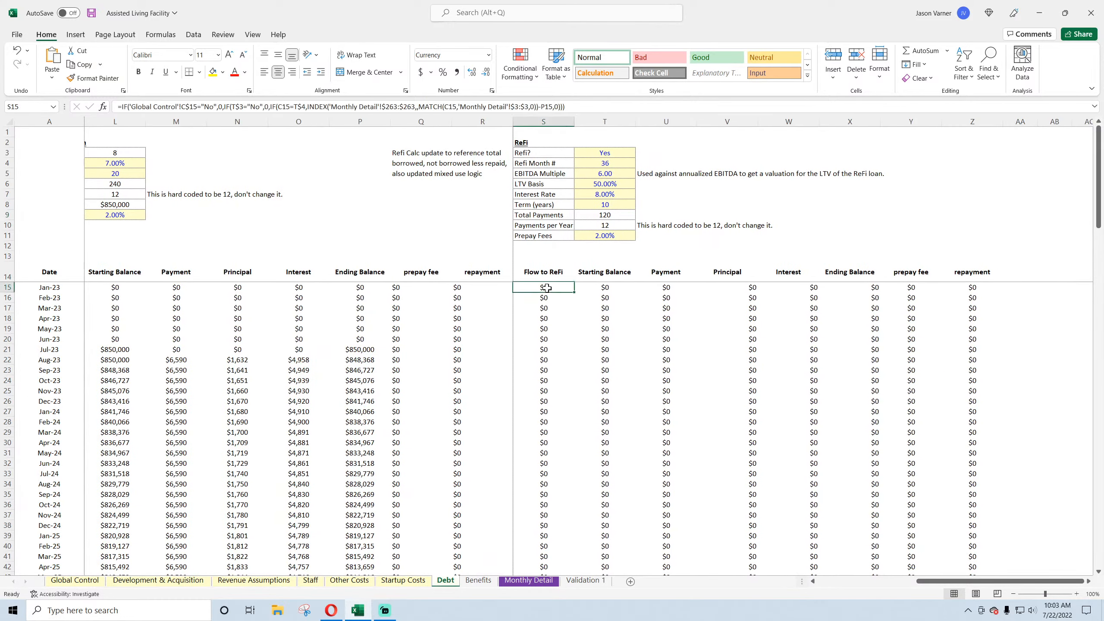
scroll(543, 357, down, 7)
click(541, 419)
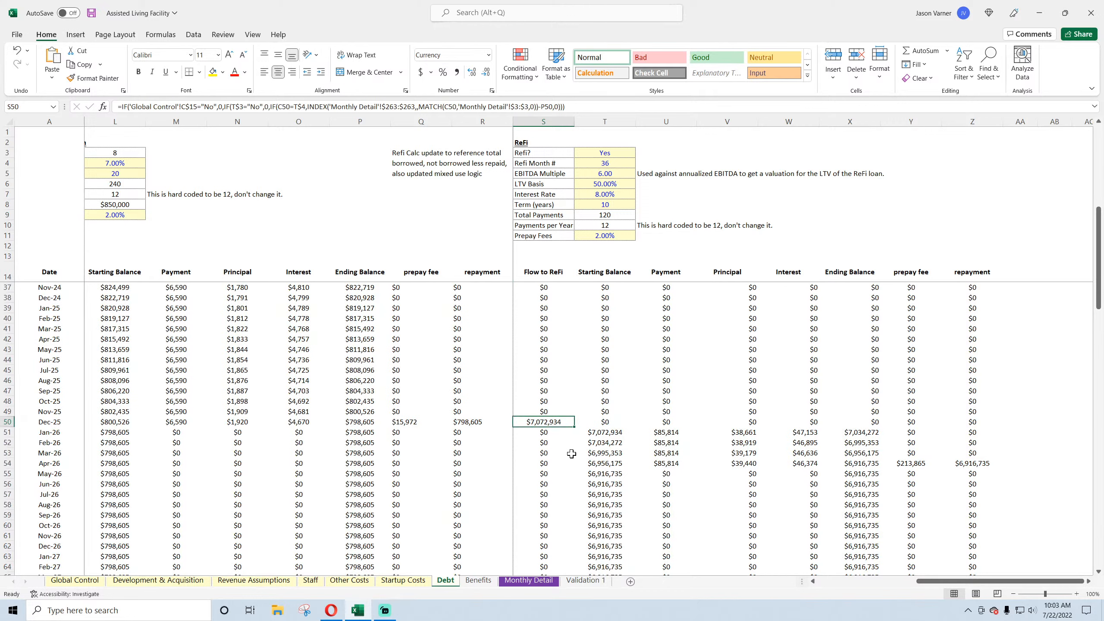
- Examine the Valuation - Based on EBITDA & LTV % row on Monthly Detail across the months from August 2023 onward
click(531, 579)
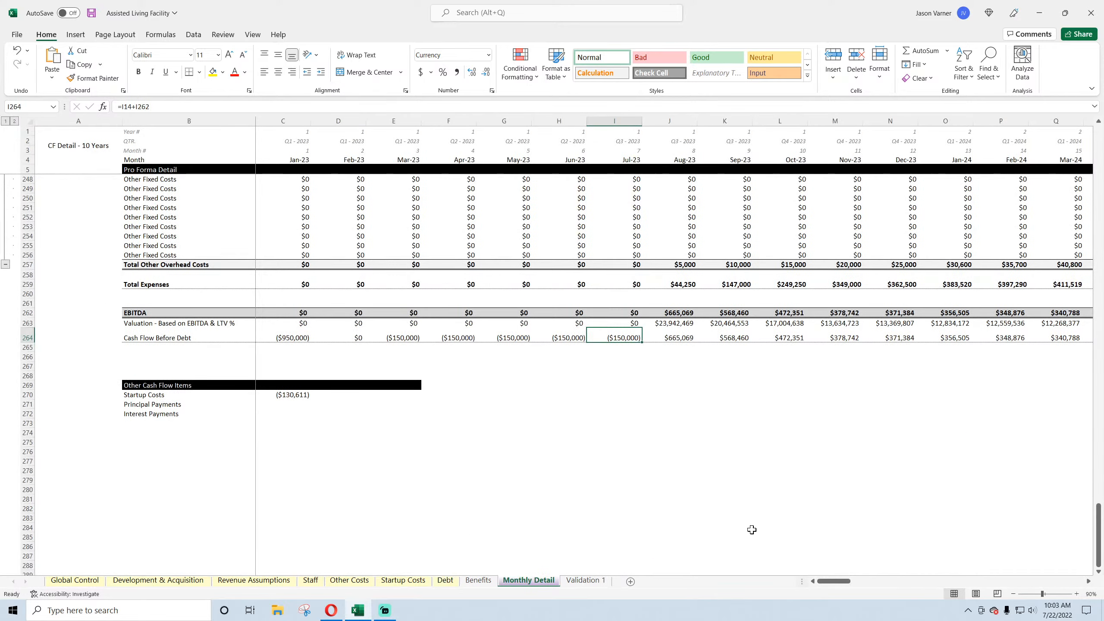
click(672, 324)
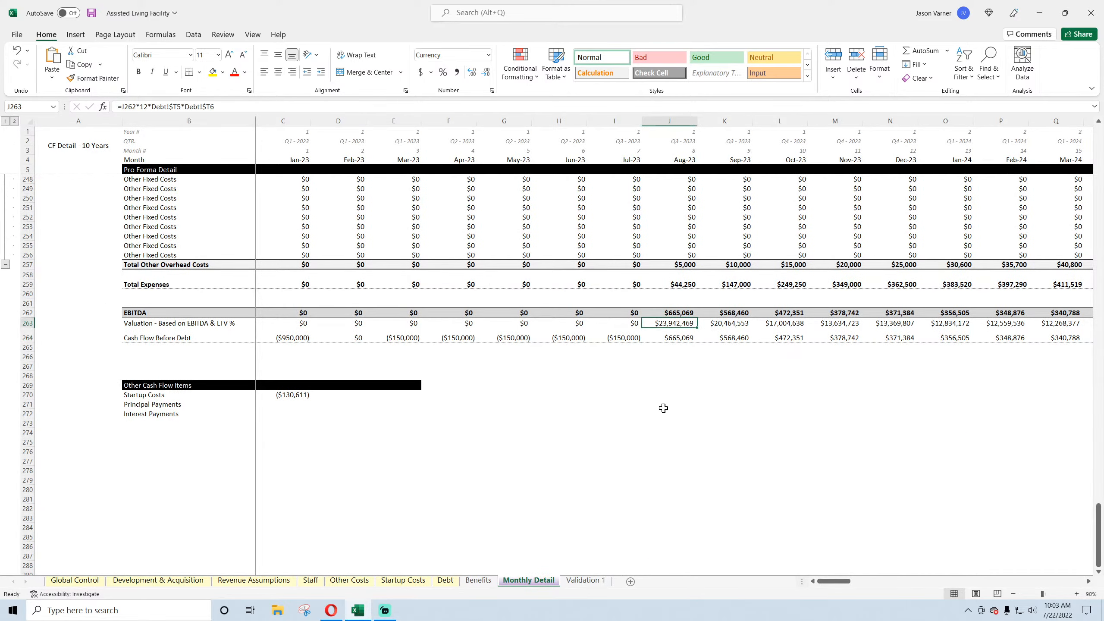
key(Right)
key(Right)
key(Right)
key(Right)
key(Right)
key(Right)
key(Right)
key(Right)
key(Right)
key(Right)
key(Right)
key(Right)
key(Right)
key(Right)
key(Right)
key(Right)
key(Right)
key(Right)
key(Right)
key(Right)
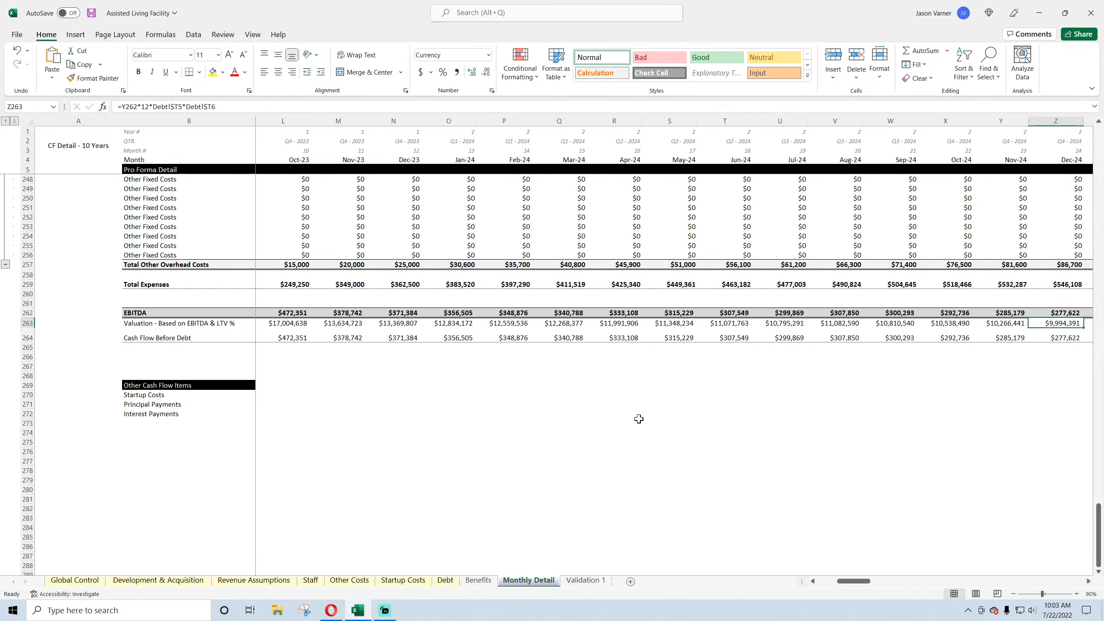
key(Left)
key(Left)
key(Left)
key(Left)
key(Left)
key(Left)
key(Left)
key(Left)
key(Left)
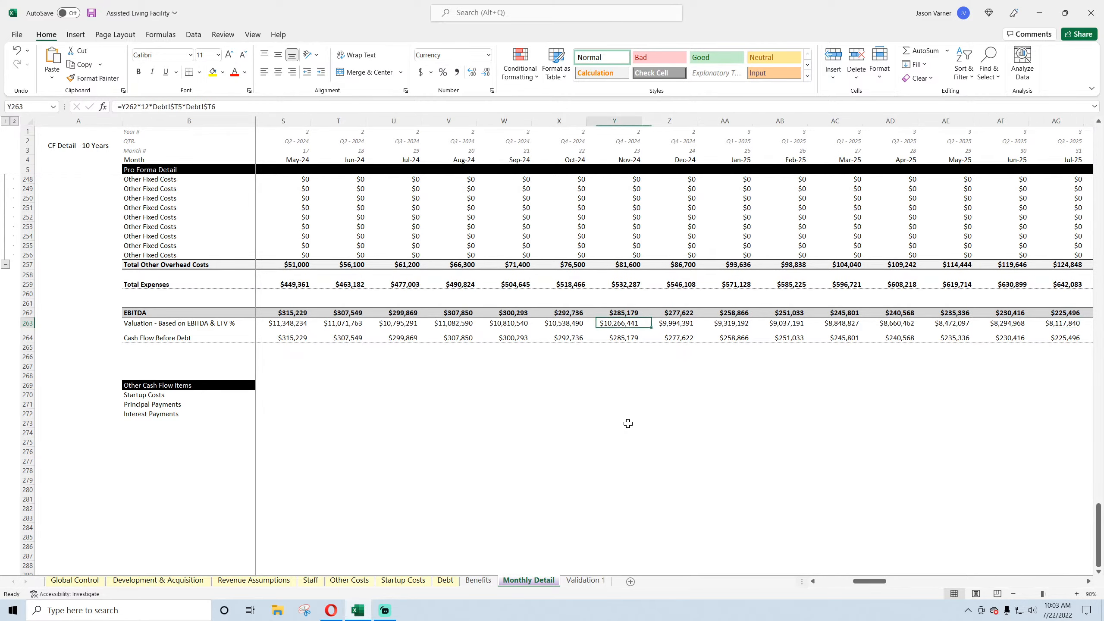
- Check the refinance date on the Debt sheet and inspect the November 2025 valuation formula on Monthly Detail
click(444, 580)
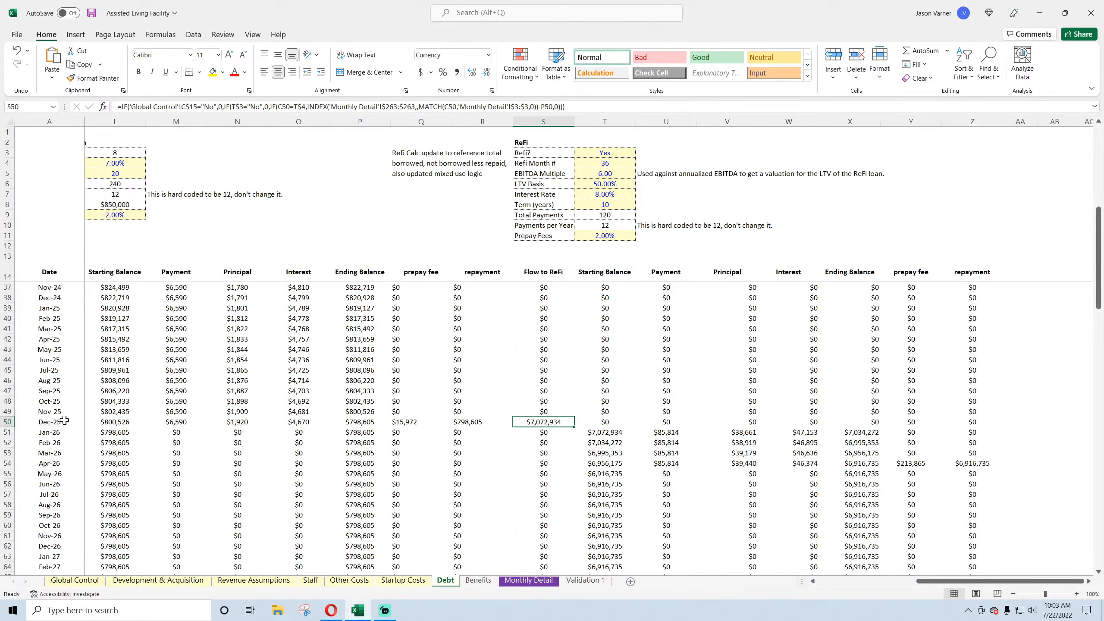
click(545, 580)
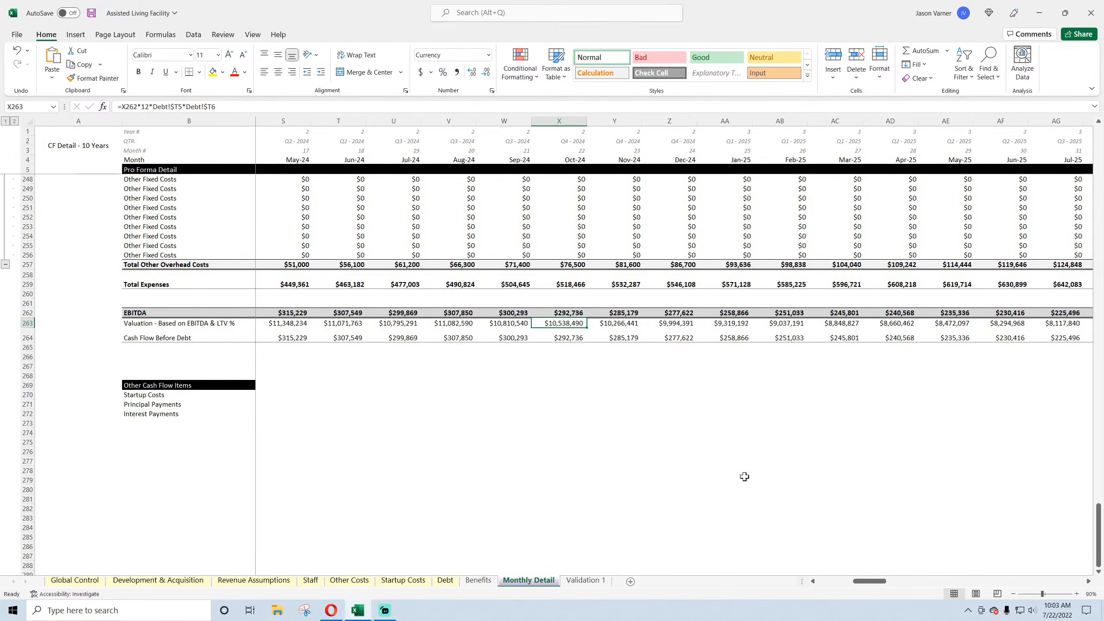
click(737, 266)
key(Down)
key(Down)
key(Right)
key(Right)
key(Right)
key(Right)
key(Right)
key(Right)
key(Right)
key(Right)
key(Right)
key(Right)
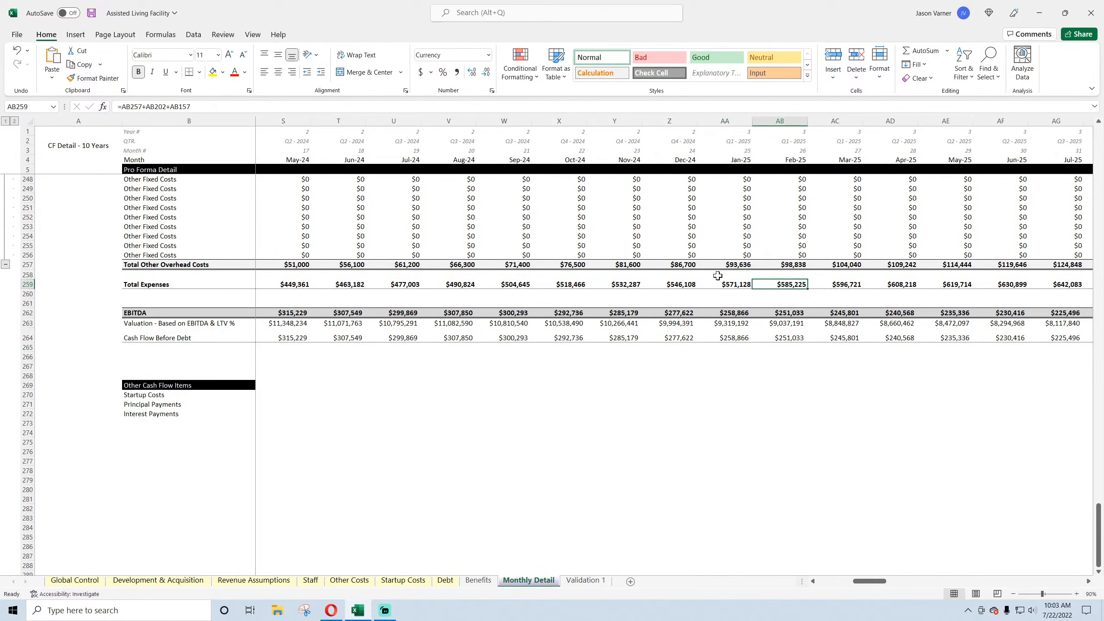
key(Right)
key(Right)
key(Right)
key(Left)
key(Left)
key(Down)
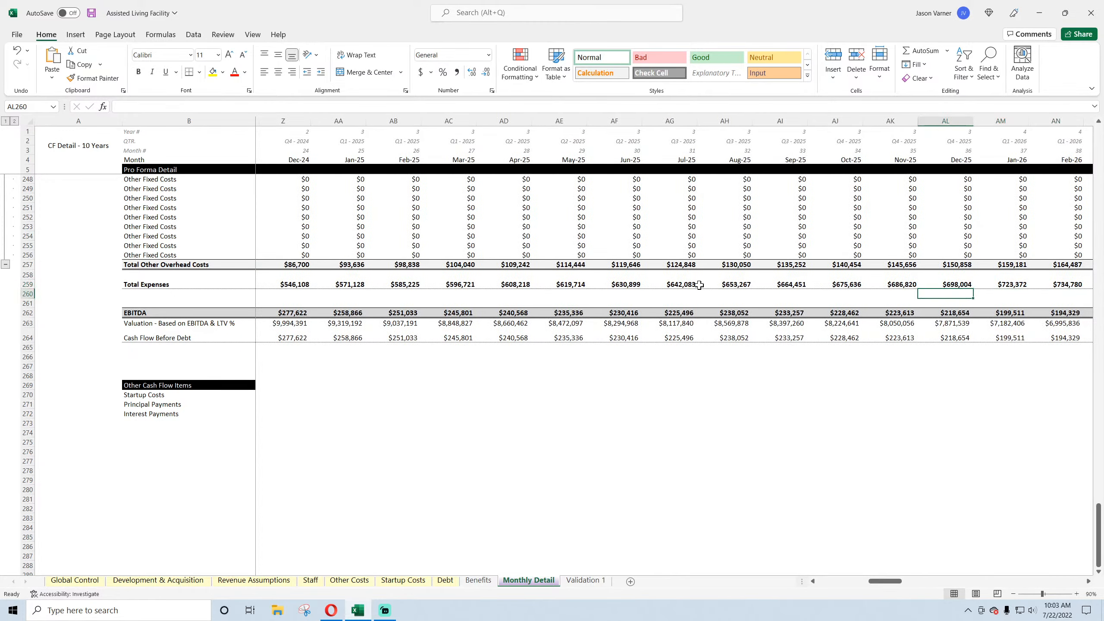
key(Left)
key(Down)
key(Down)
key(Down)
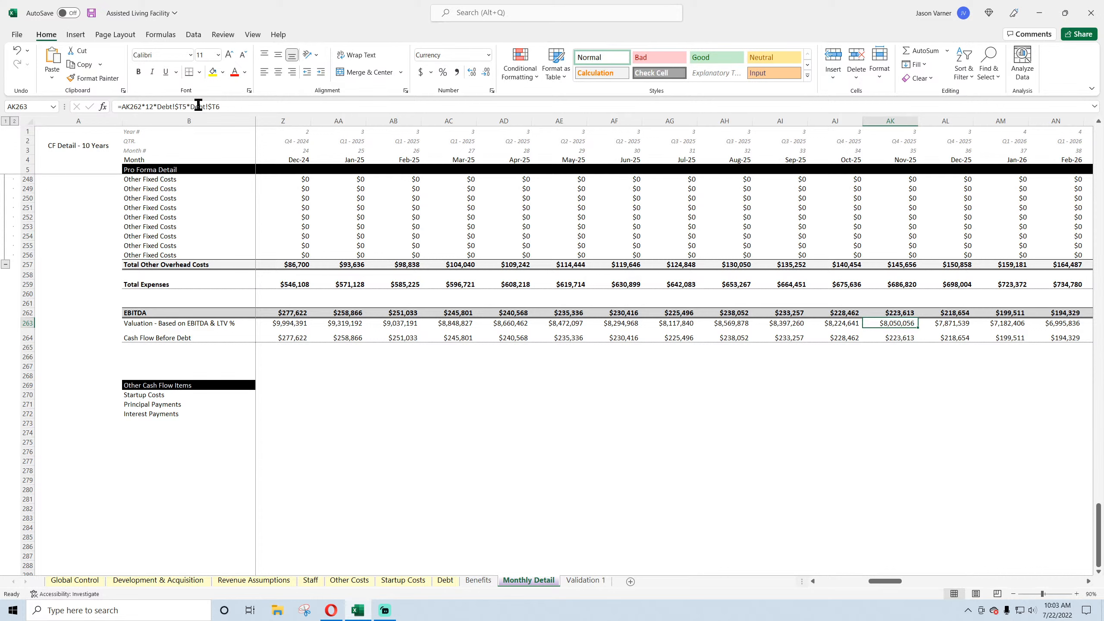
- Test the ReFi LTV Basis at 100% on the Debt sheet and set it back to 50%
click(444, 580)
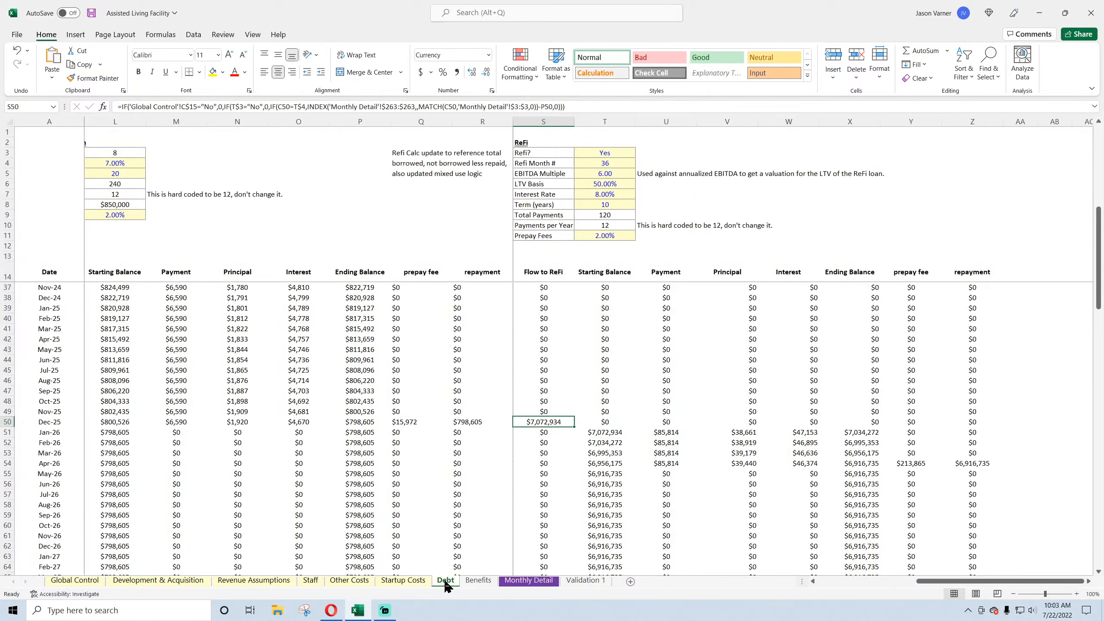
click(612, 184)
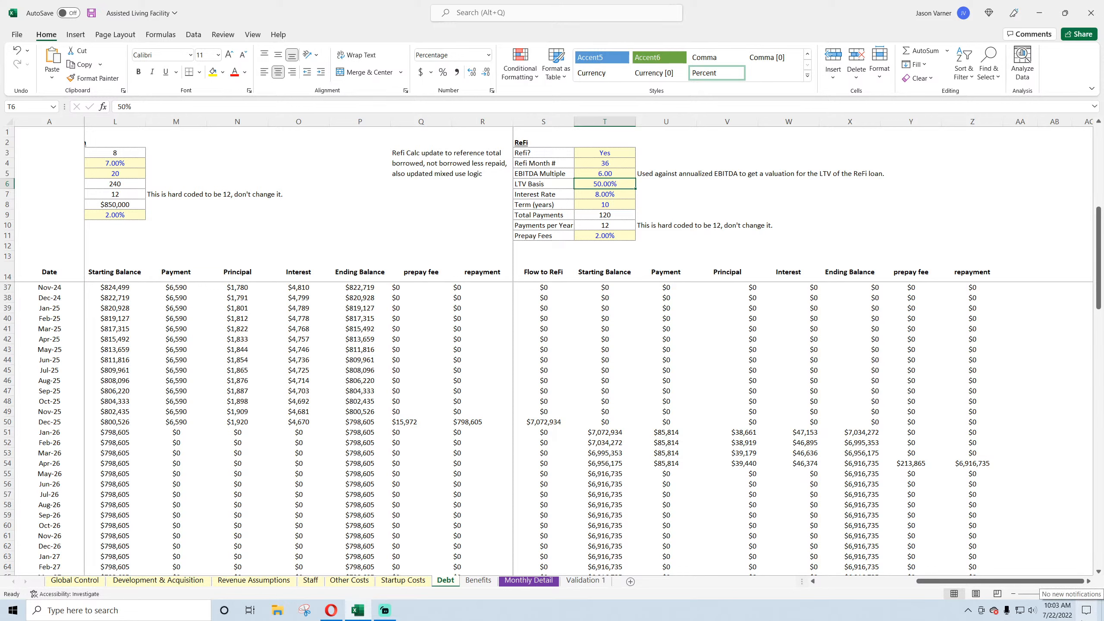
text(100)
key(Return)
key(Up)
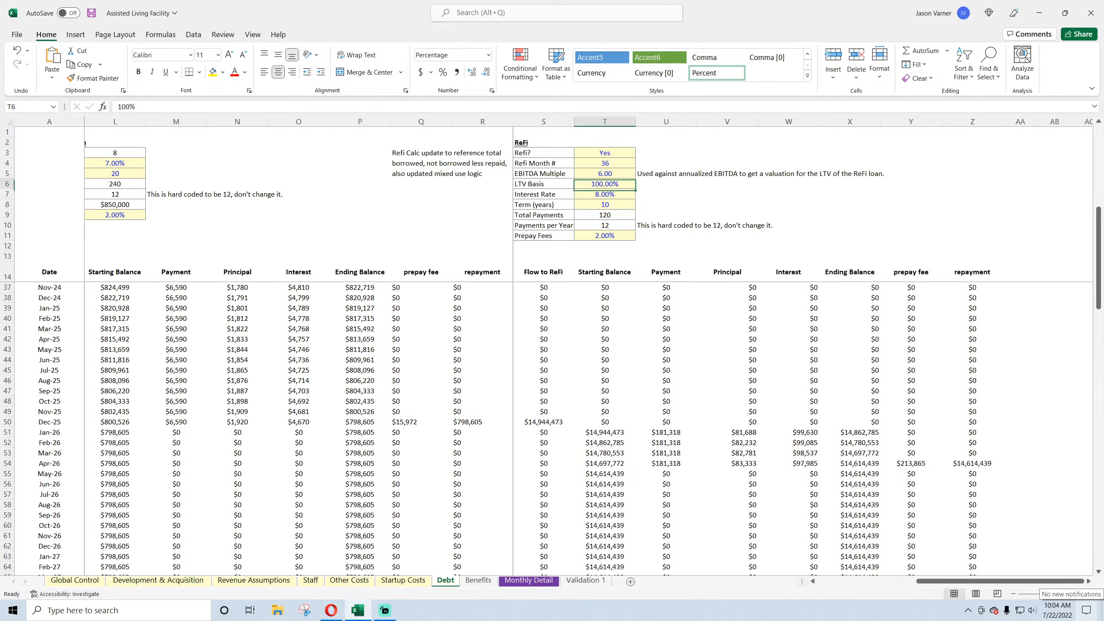
text(5)
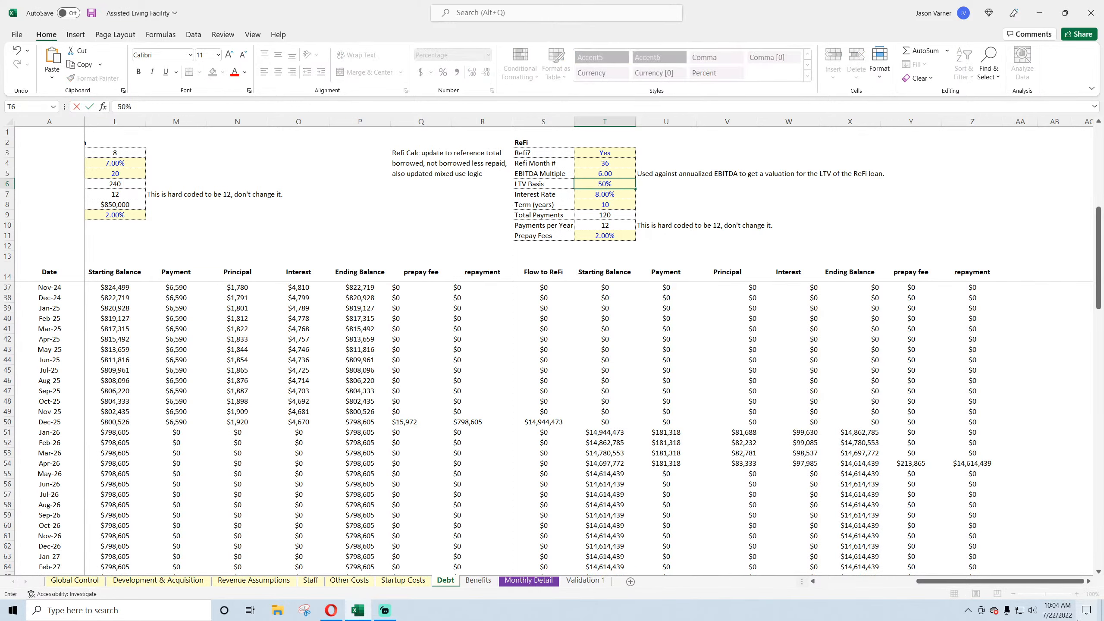
key(Return)
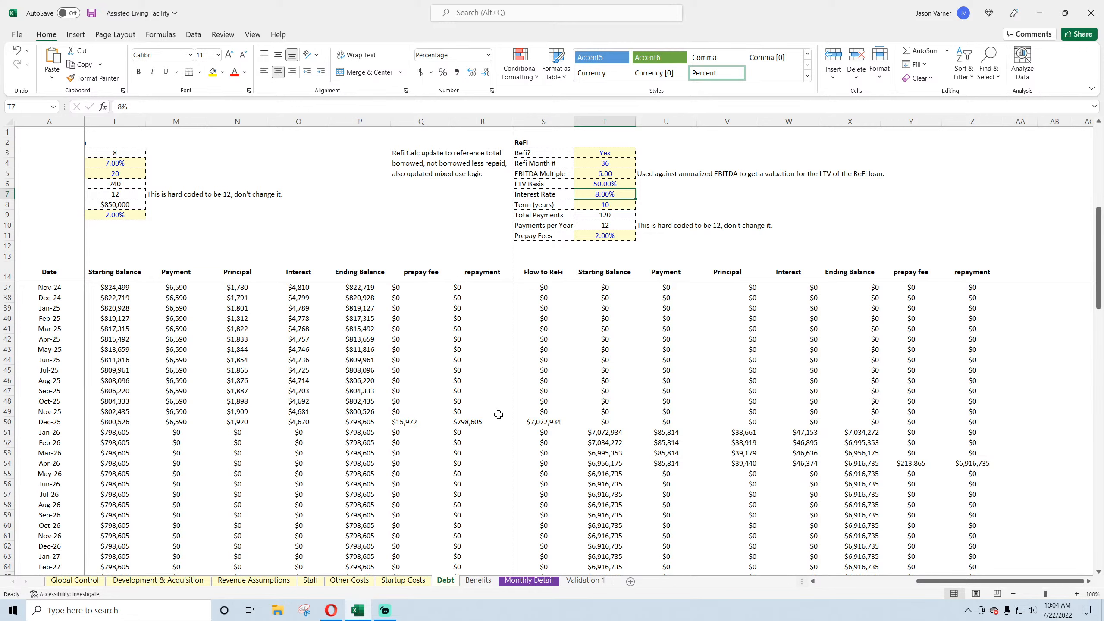
- Inspect the December 2025 P+I interest and Flow to ReFi formulas and the January 2026 ReFi principal formula
click(301, 422)
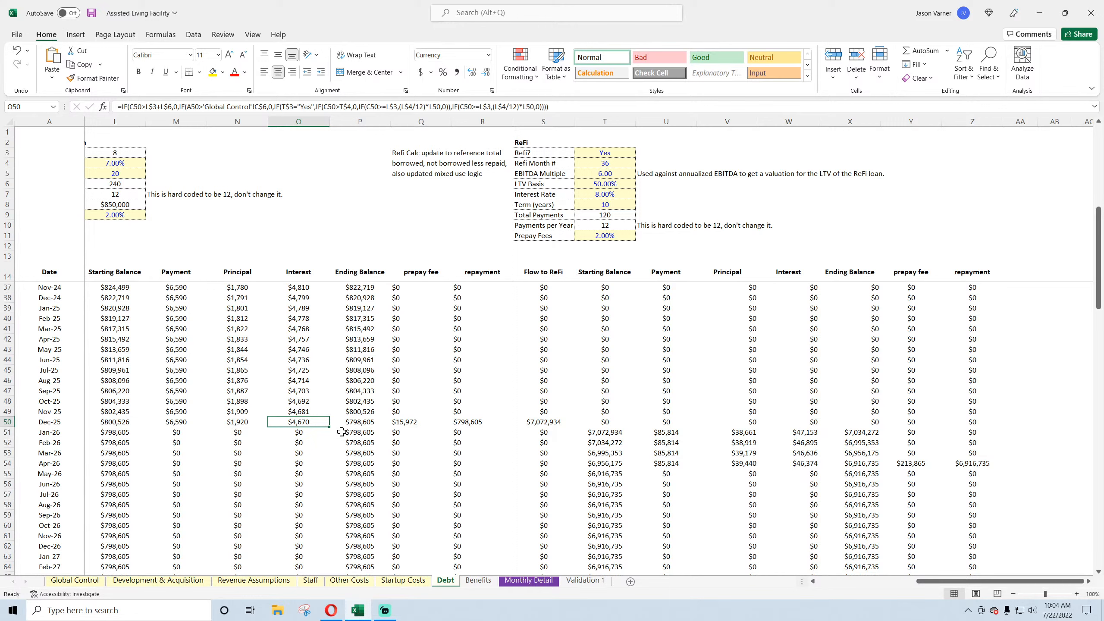
click(546, 424)
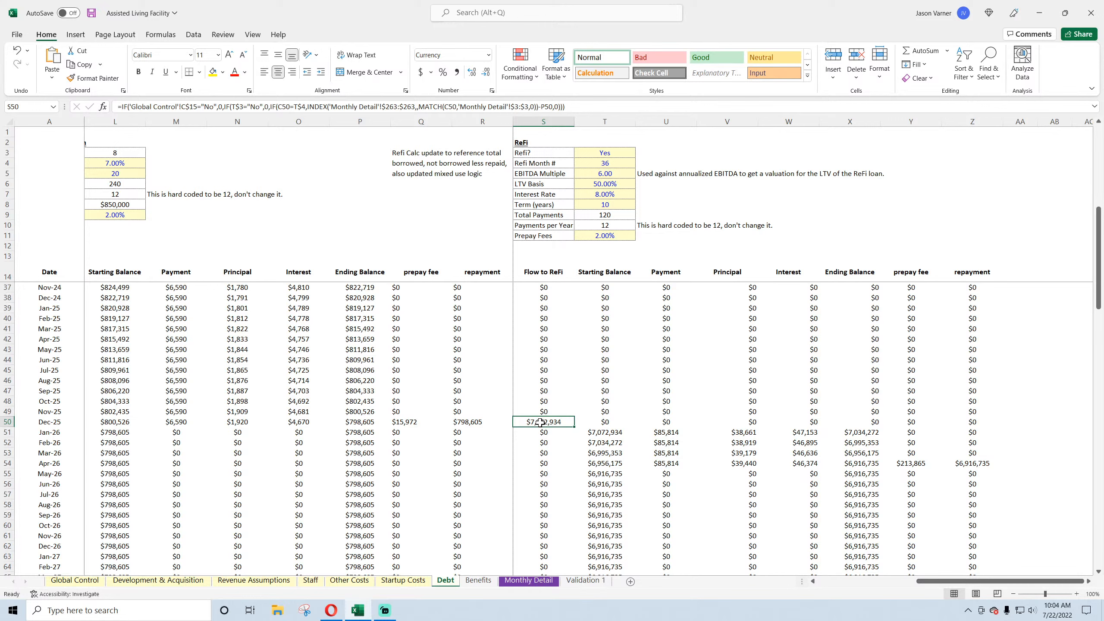
click(758, 432)
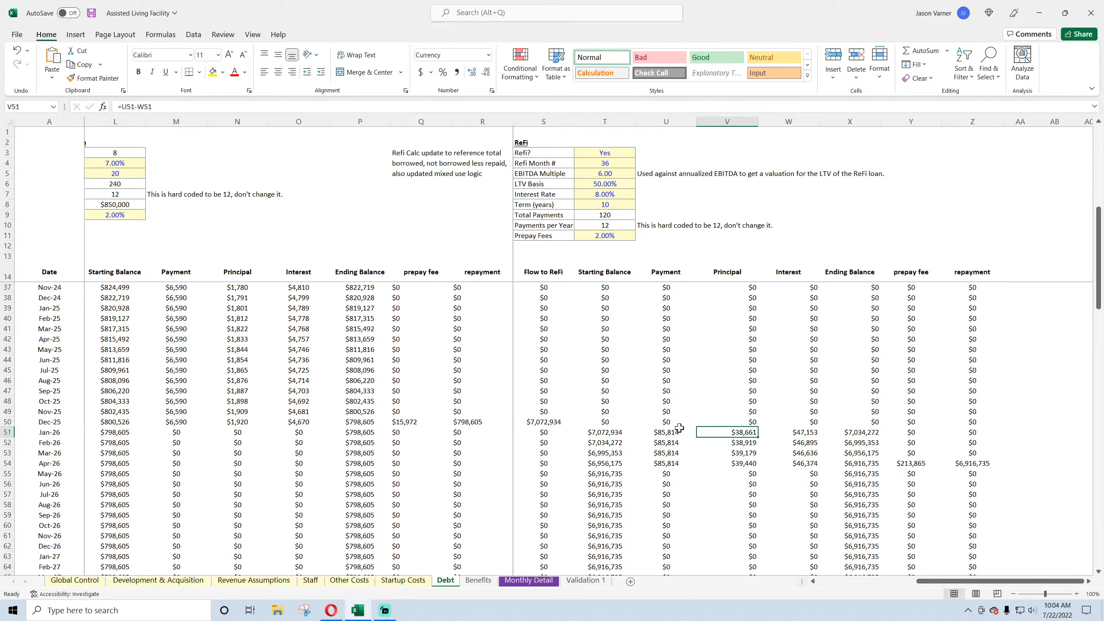
- Inspect the January 2026 ReFi interest and December 2025 Flow to ReFi formulas, and compare with the November 2025 valuation on Monthly Detail
click(803, 432)
click(541, 422)
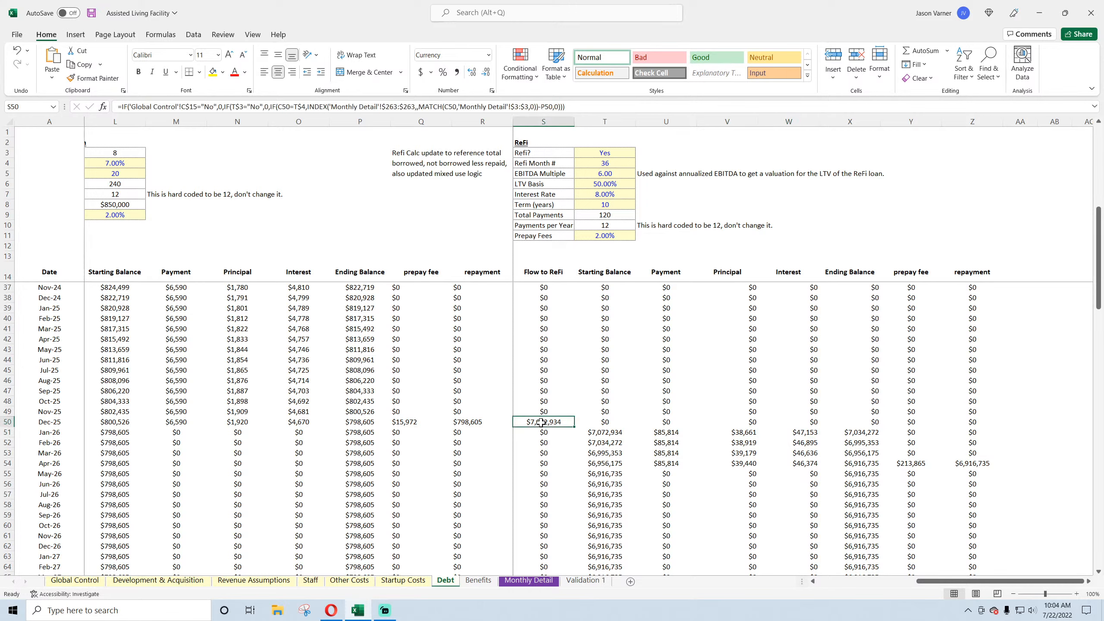
click(538, 581)
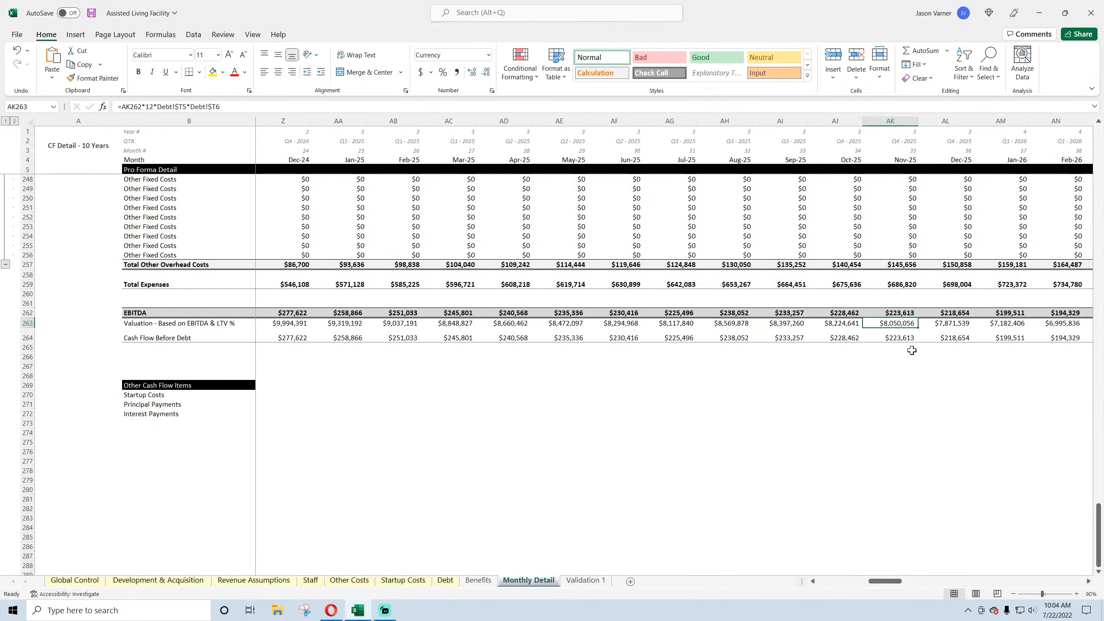
click(899, 383)
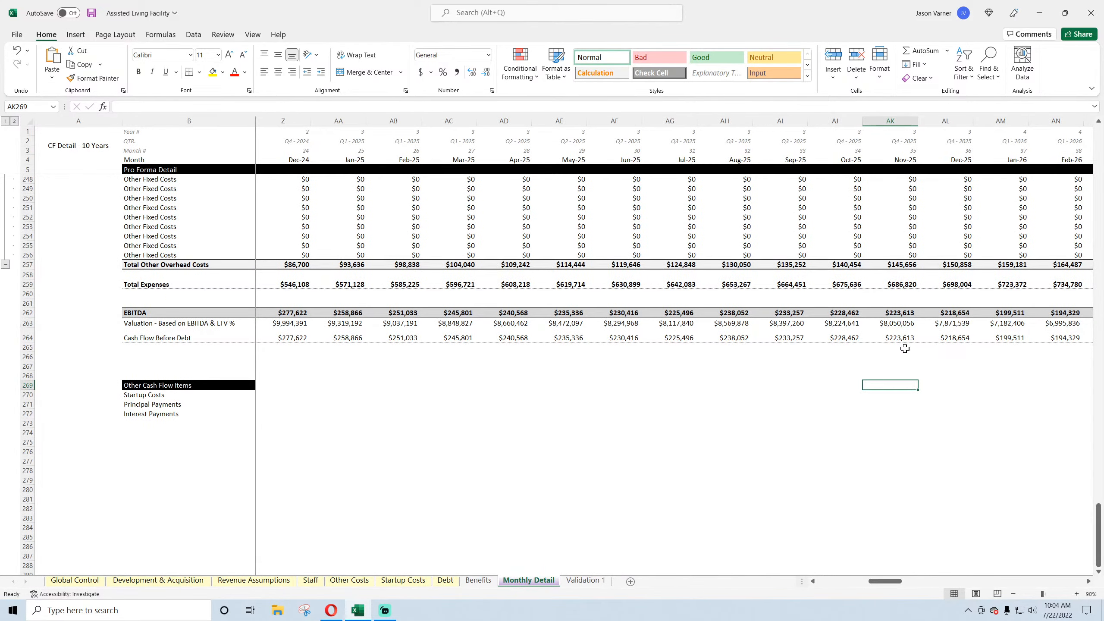
click(897, 374)
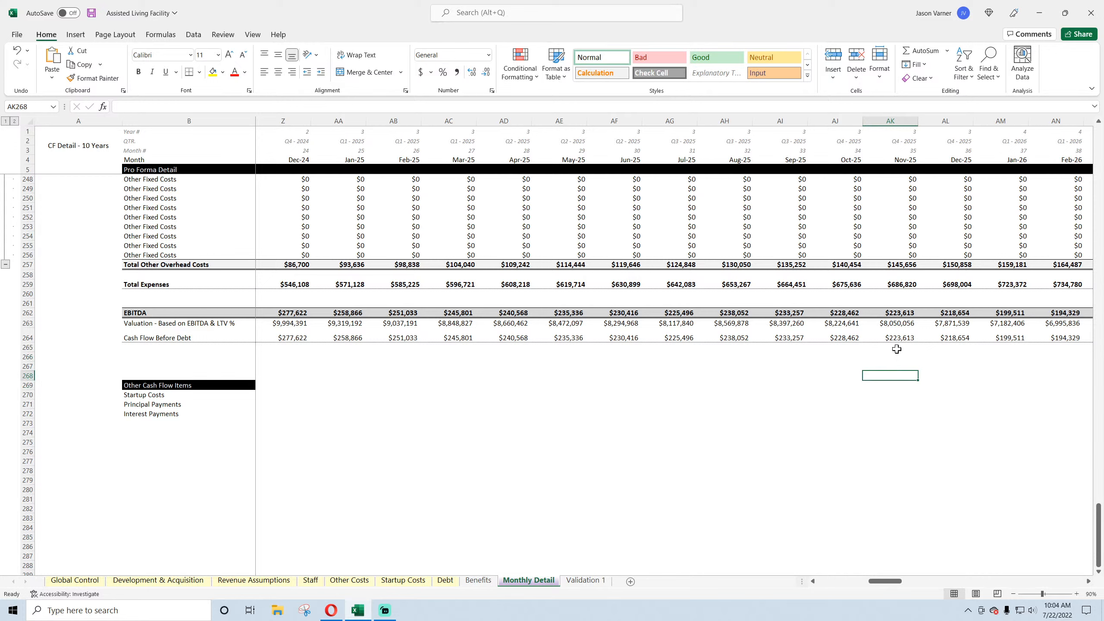
click(893, 364)
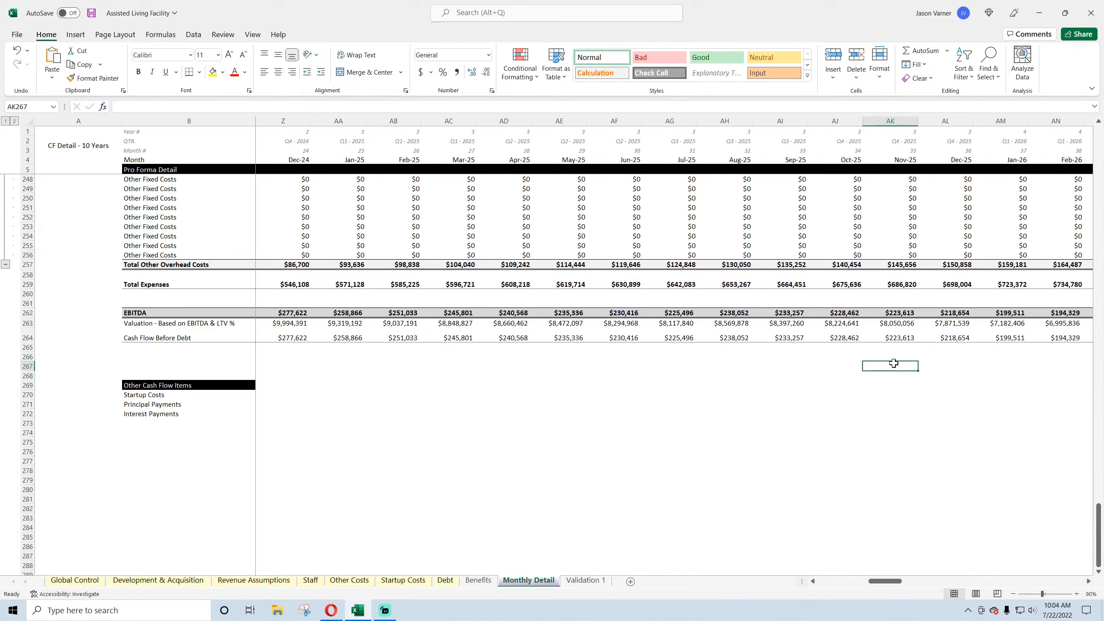
click(895, 323)
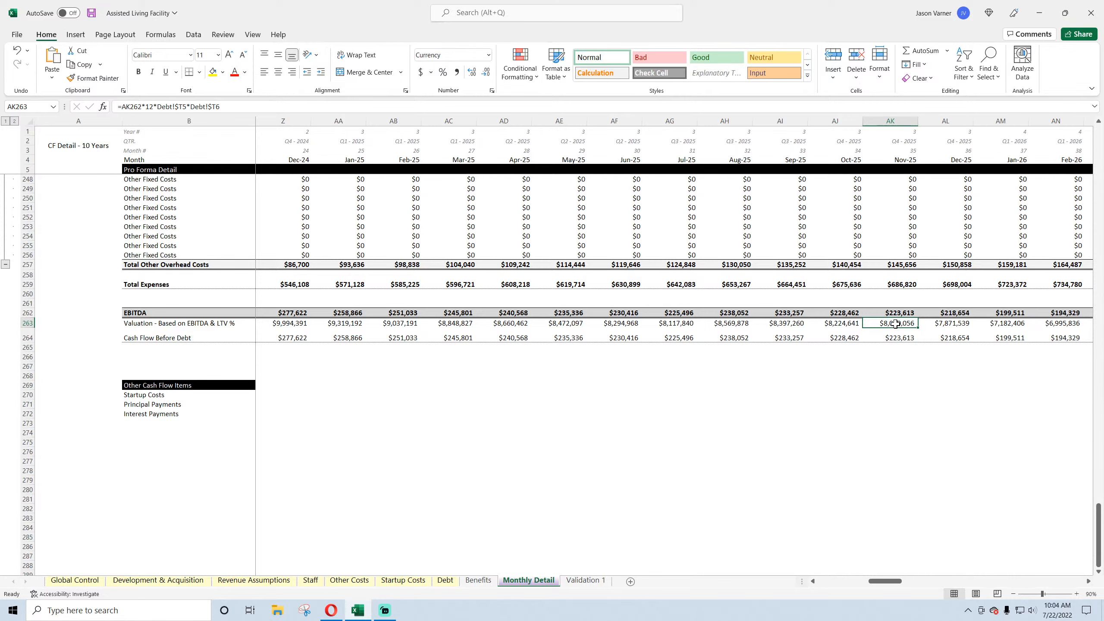
- Inspect the traditional loan's December 2025 repayment and prepay fee formulas on the Debt sheet
click(439, 580)
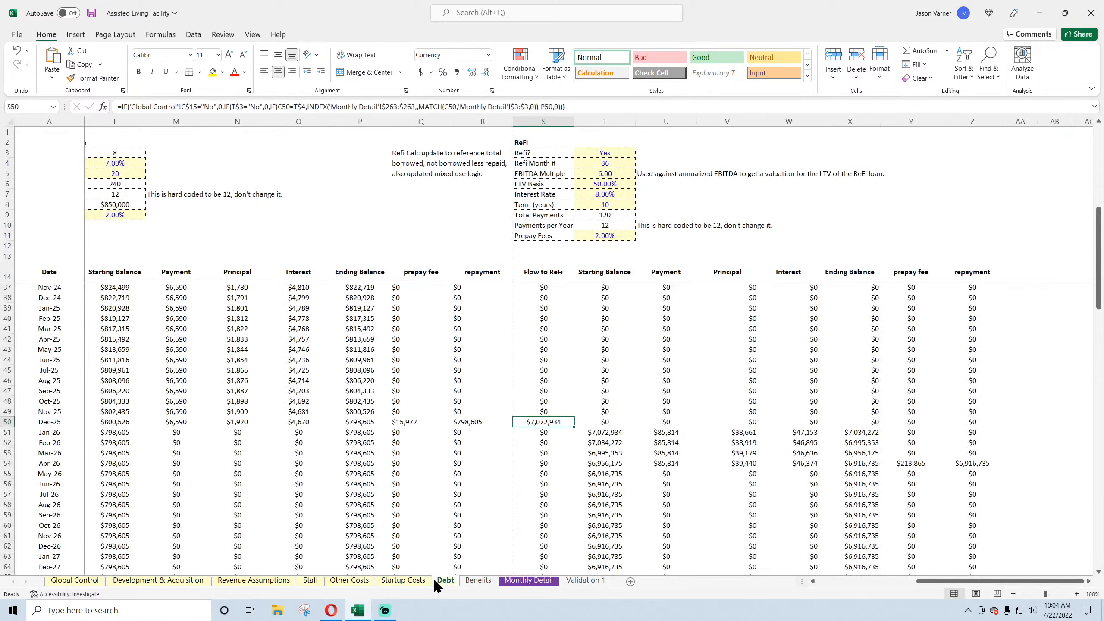
click(473, 422)
click(406, 421)
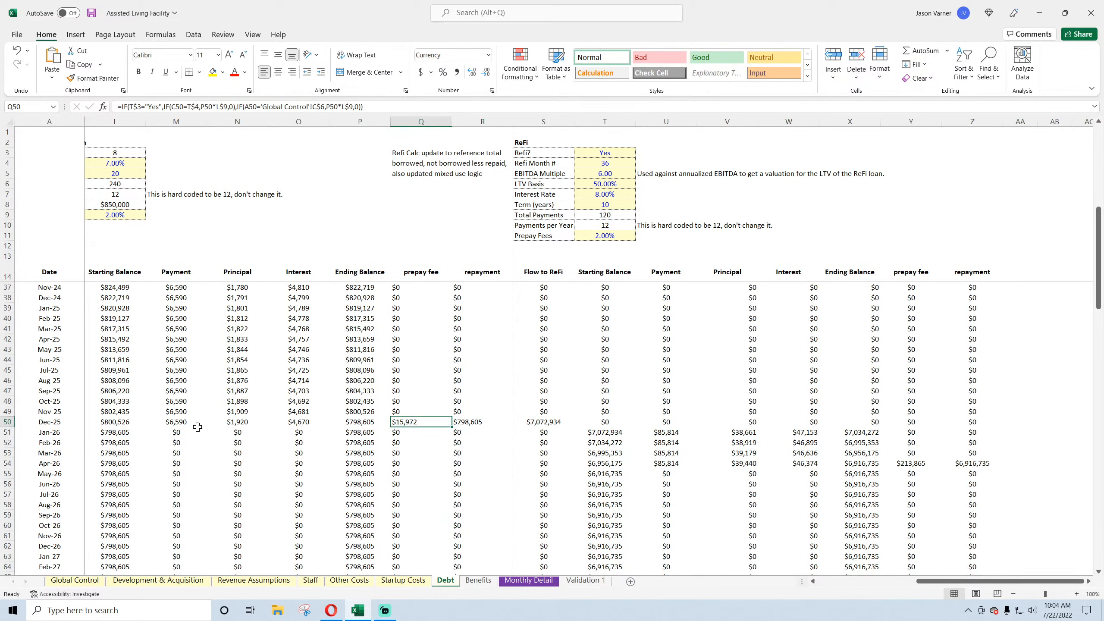
- Remove the ending balance subtraction from the Flow to ReFi formula on the Debt sheet and fill it down through all months
scroll(557, 380, up, 7)
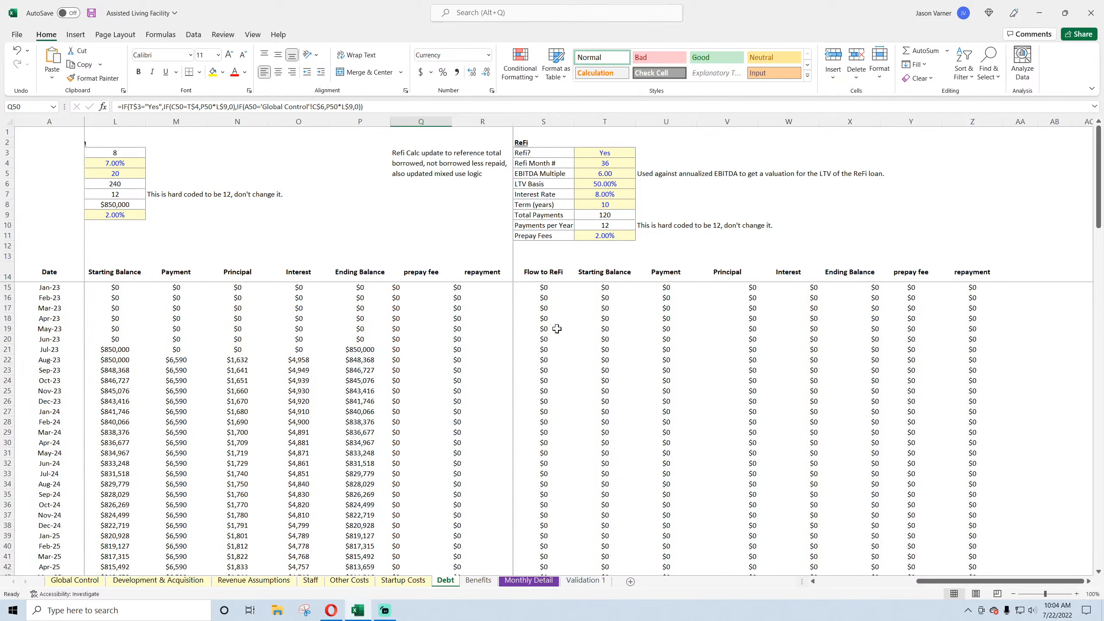
double_click(544, 288)
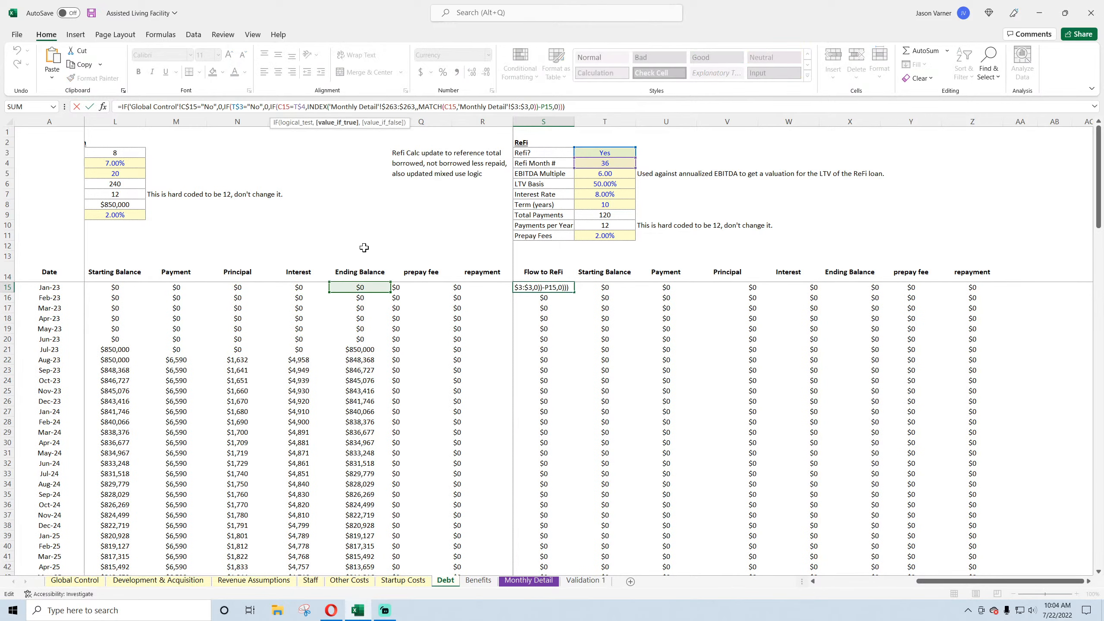
key(Return)
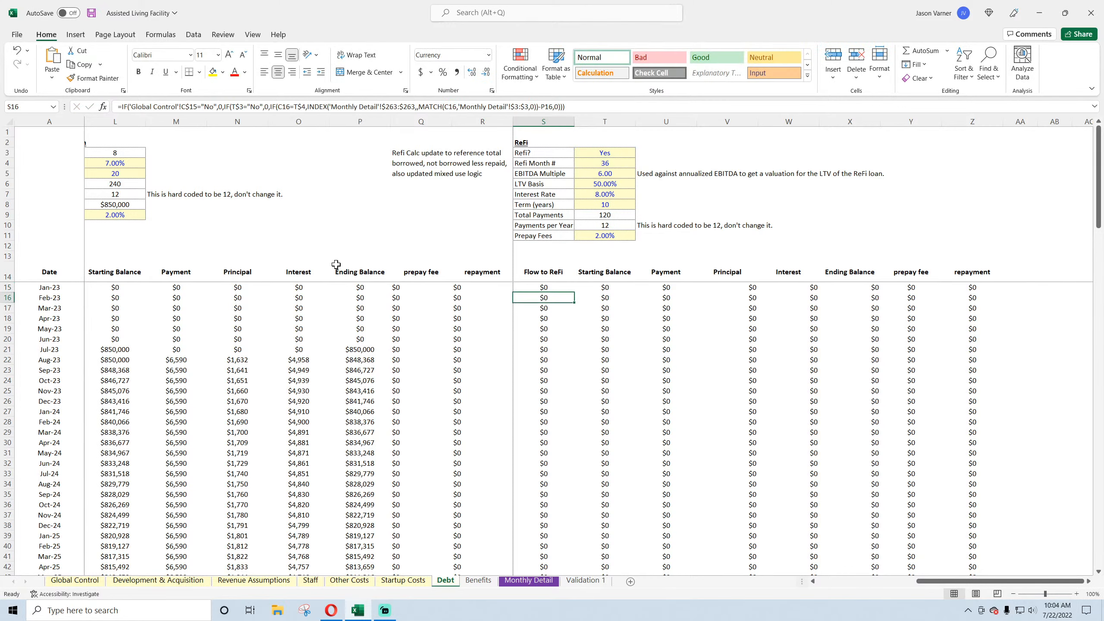
click(573, 288)
key(ctrl+shift+Down)
scroll(607, 373, down, 7)
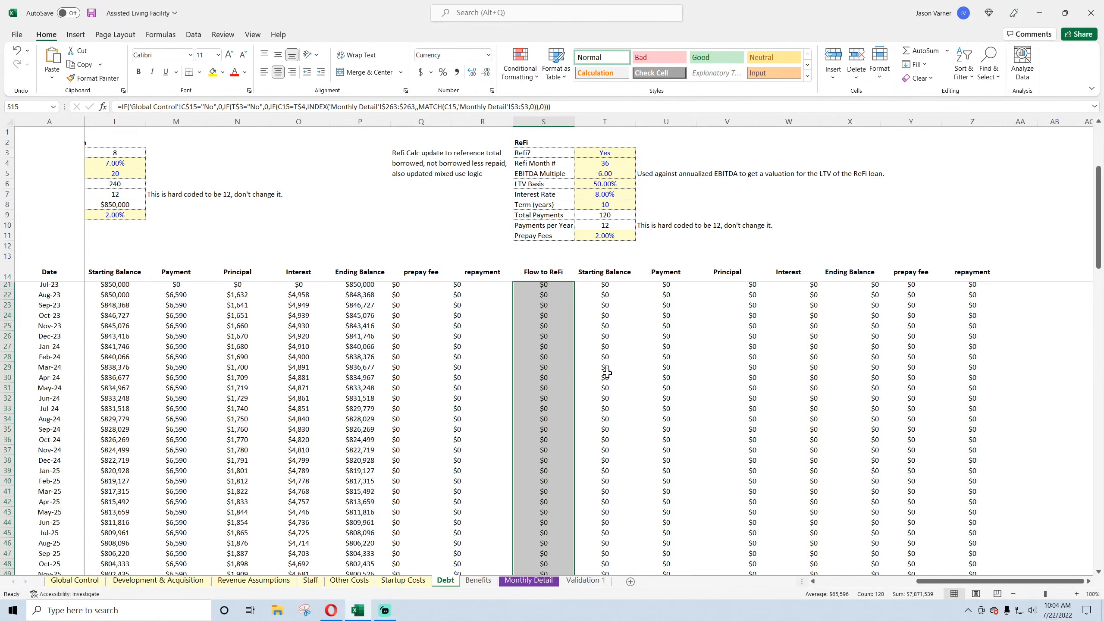
click(550, 422)
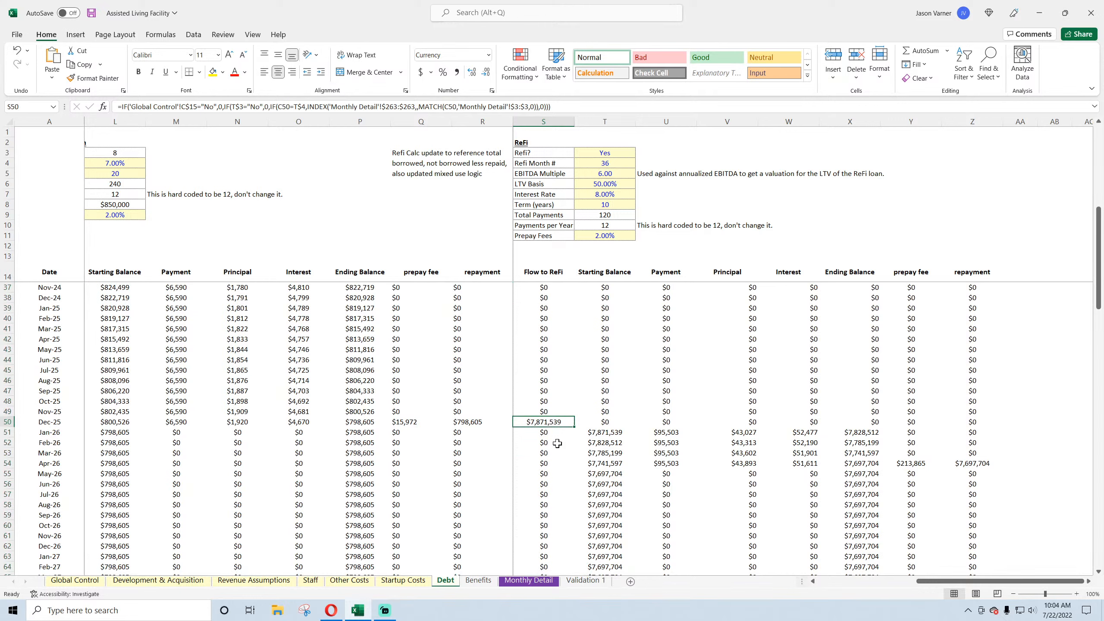
- Test the ReFi section with an LTV Basis of 100%
click(613, 186)
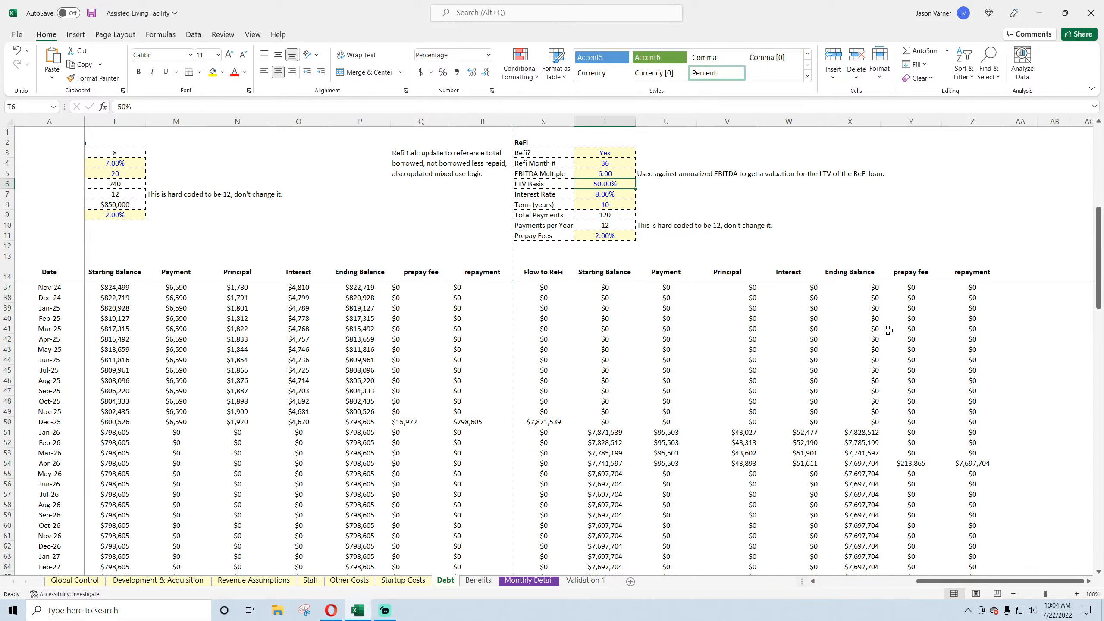
text(100)
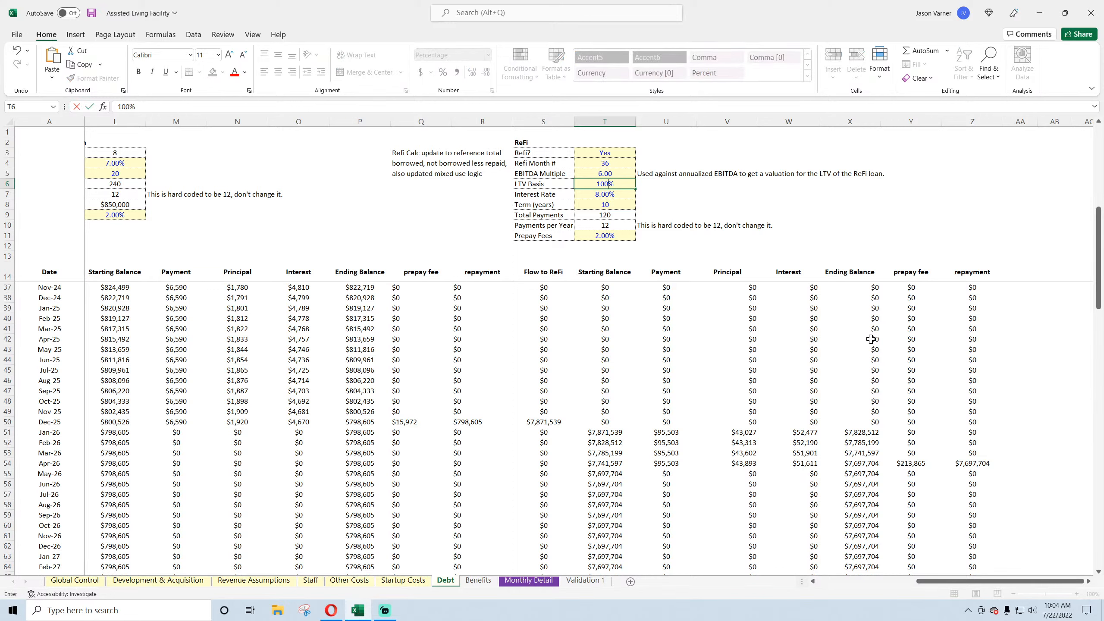
key(Return)
- Calculate half of the December 2025 Flow to ReFi amount in the scratch cell U7 and clear it
key(Right)
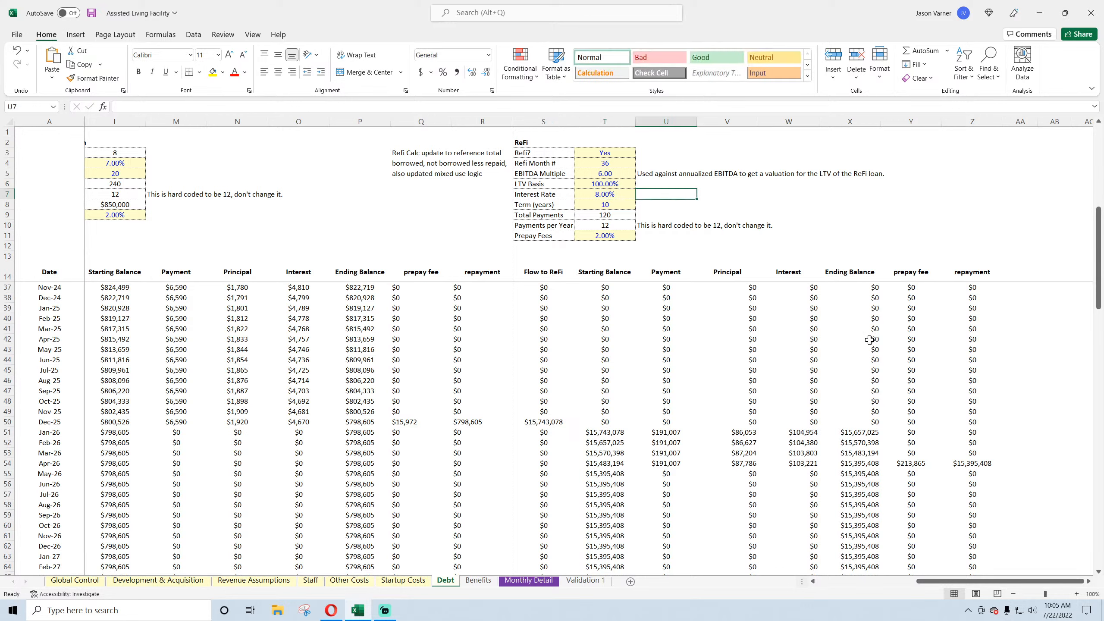
text(=)
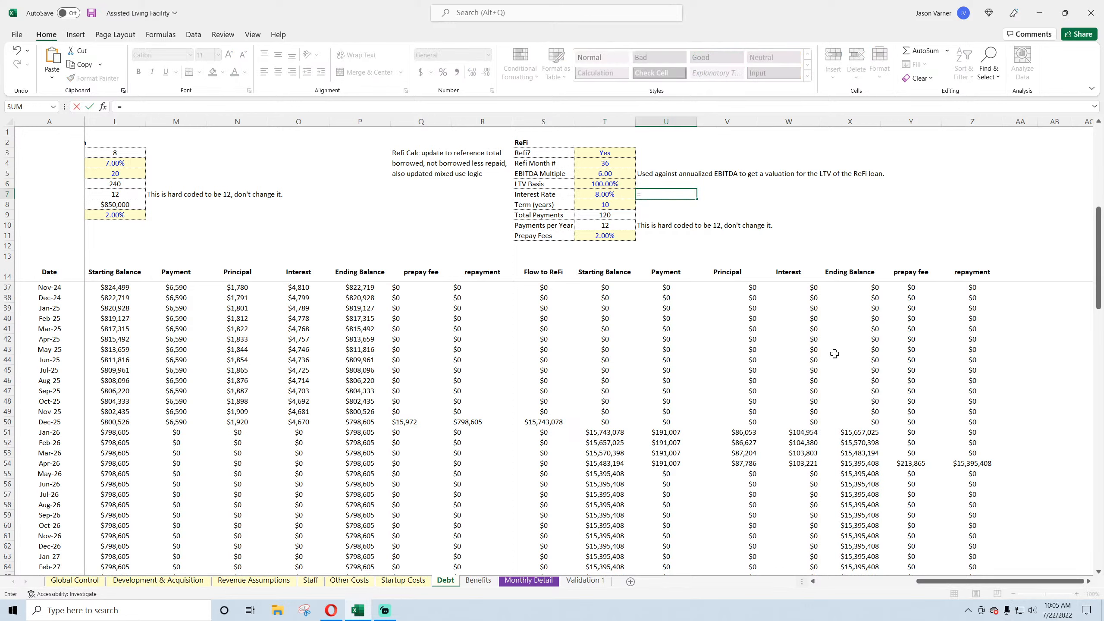
click(540, 431)
key(Return)
key(Up)
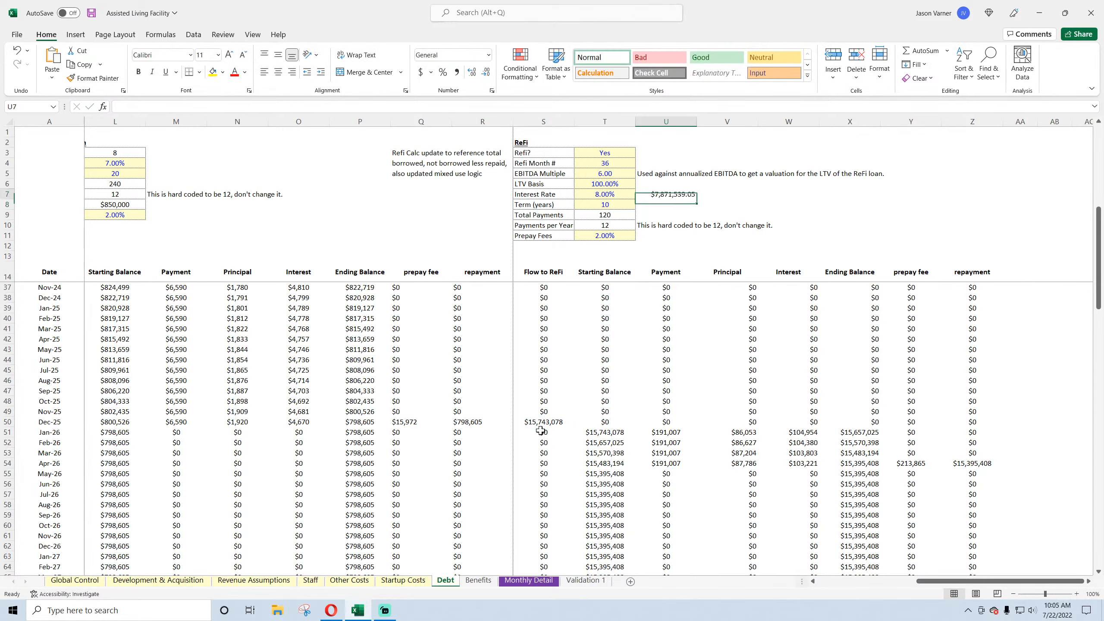
key(Delete)
key(Down)
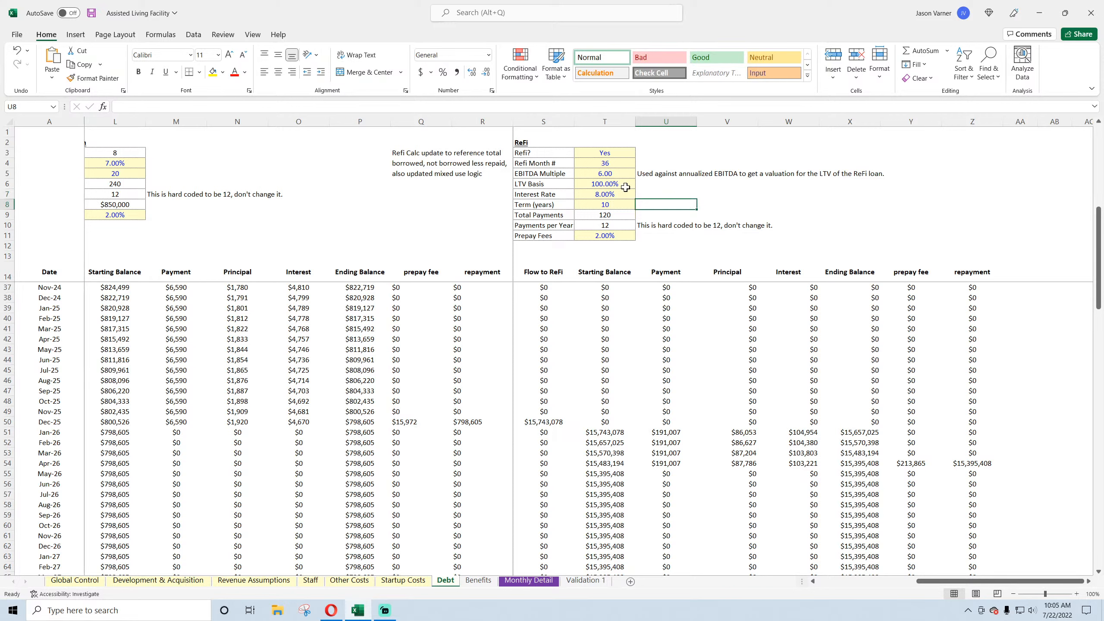
- Set the ReFi LTV Basis back to 50% and save the workbook
click(612, 182)
text(50%)
key(Return)
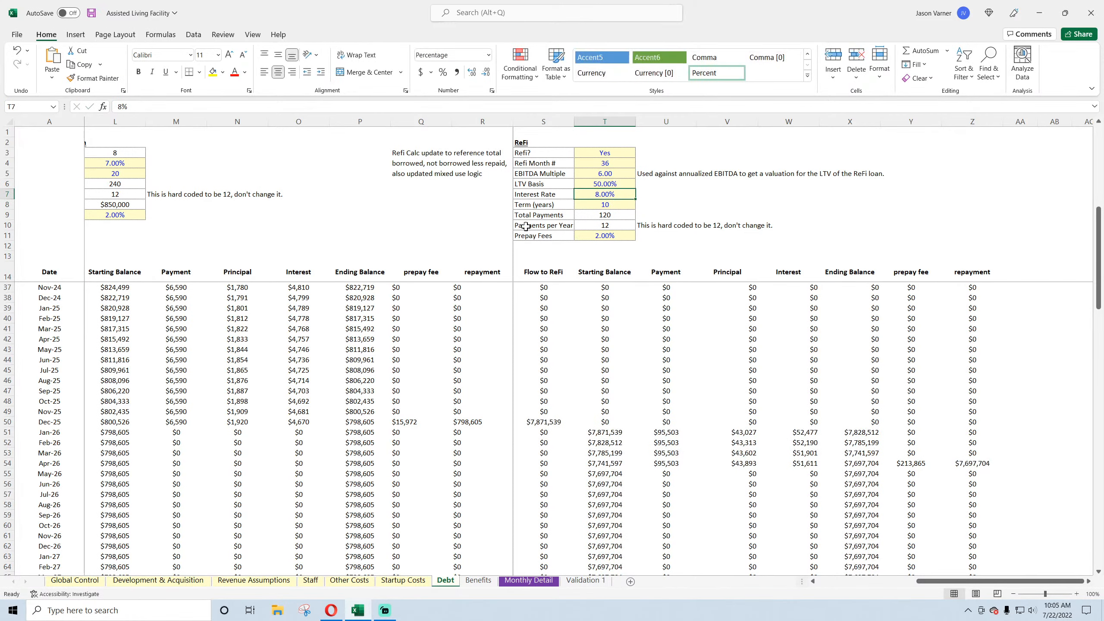
click(551, 419)
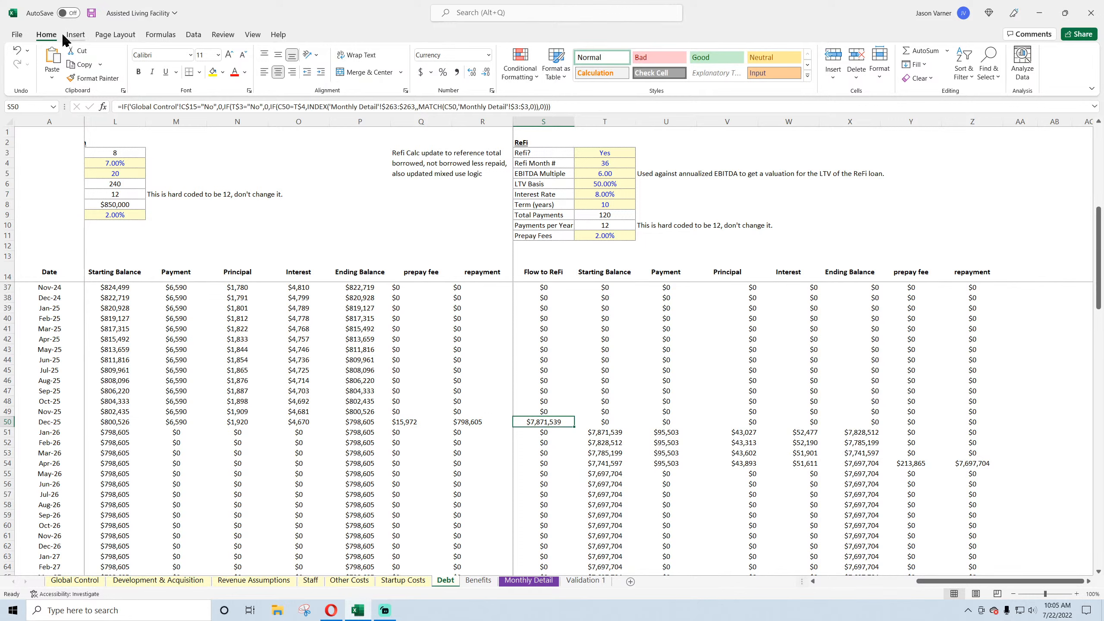
click(91, 15)
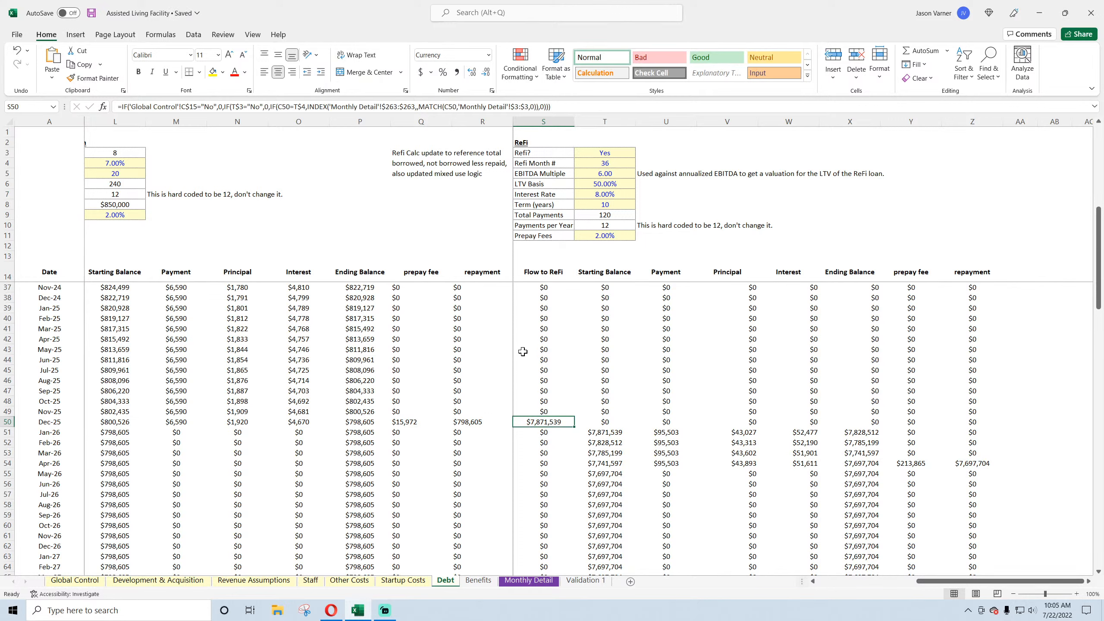
- Open the Mixed-Use Real Estate V2.1 workbook from the Real Estate folder
click(276, 612)
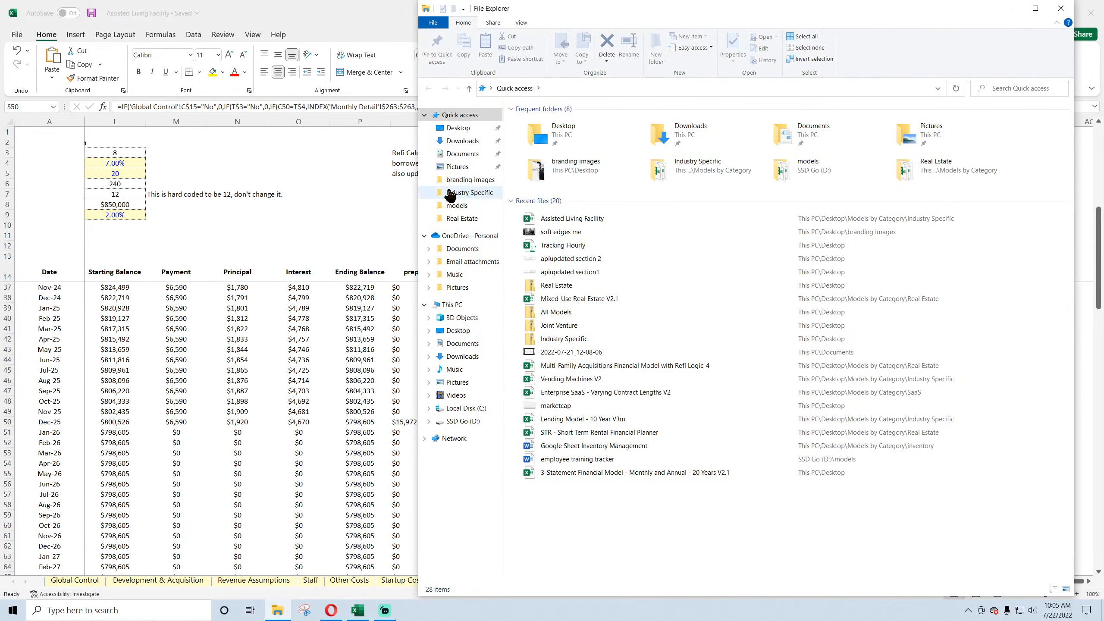
click(462, 218)
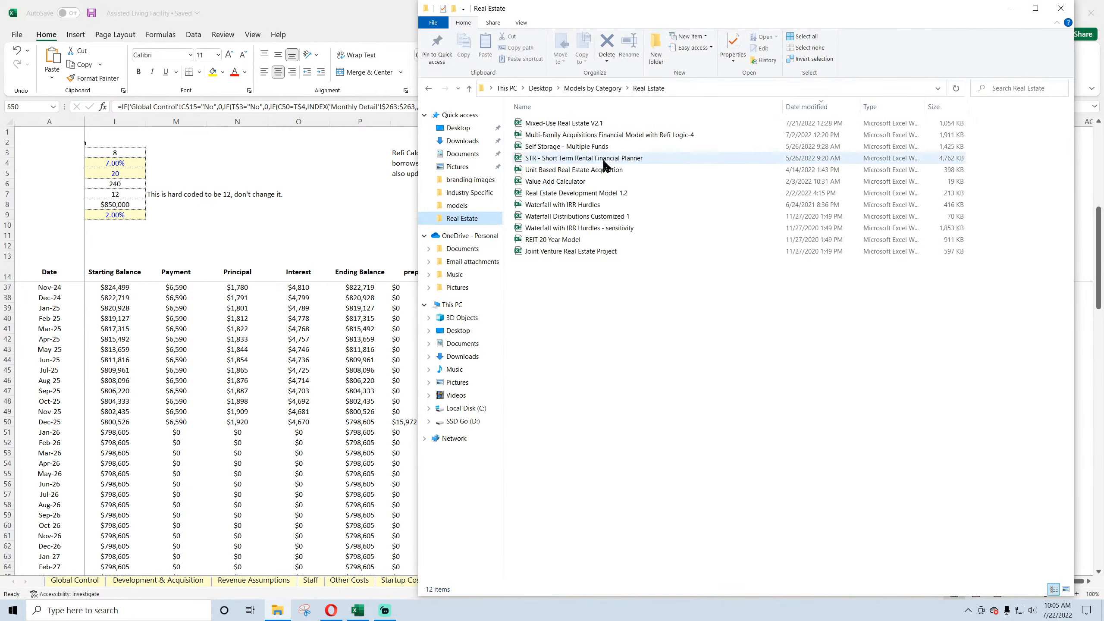
double_click(591, 123)
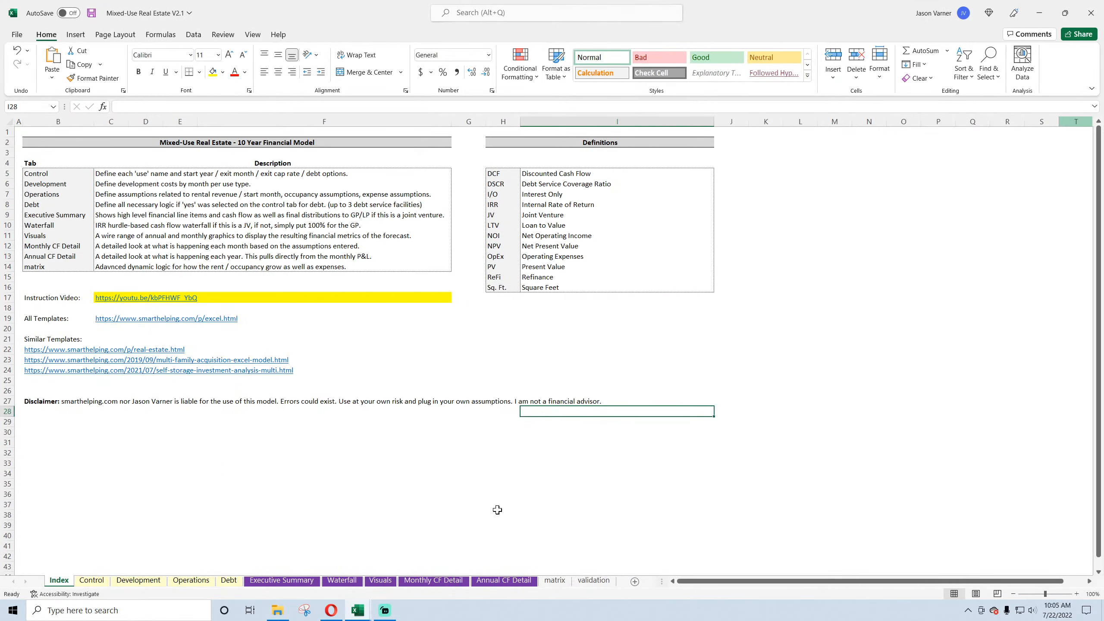
- Examine the debt service cash flow items and the Cash Flow Before Financing formula on the Mixed-Use model's Monthly CF Detail sheet
key(ctrl+Page_Down)
key(ctrl+Page_Down)
key(ctrl+Page_Down)
key(ctrl+Page_Down)
key(ctrl+Page_Down)
key(ctrl+Page_Down)
key(ctrl+Page_Down)
key(ctrl+Page_Down)
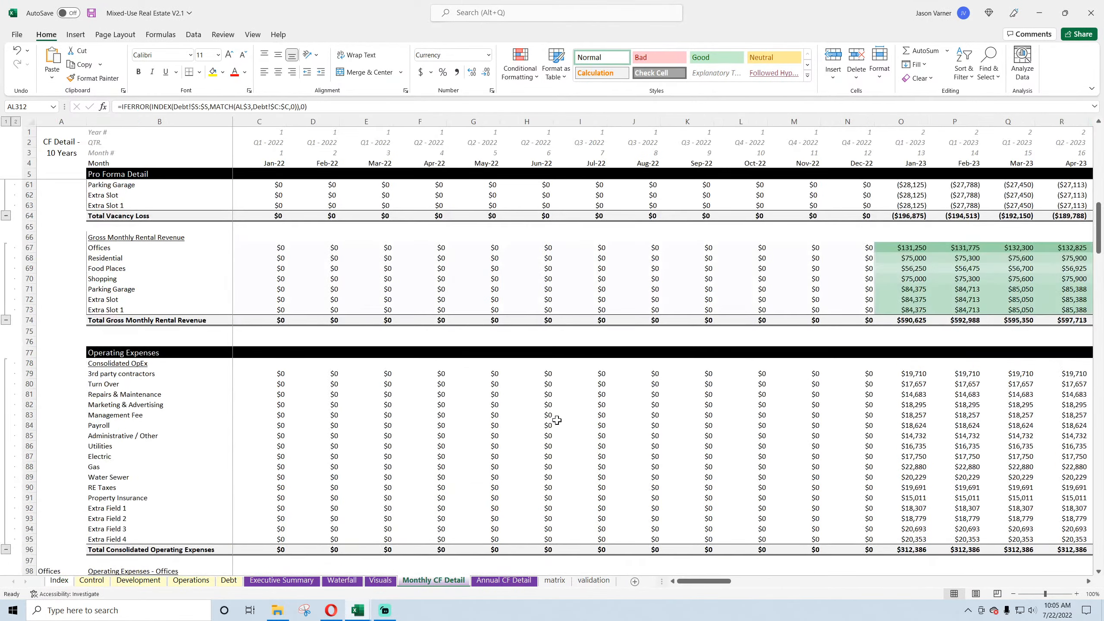
scroll(557, 420, down, 20)
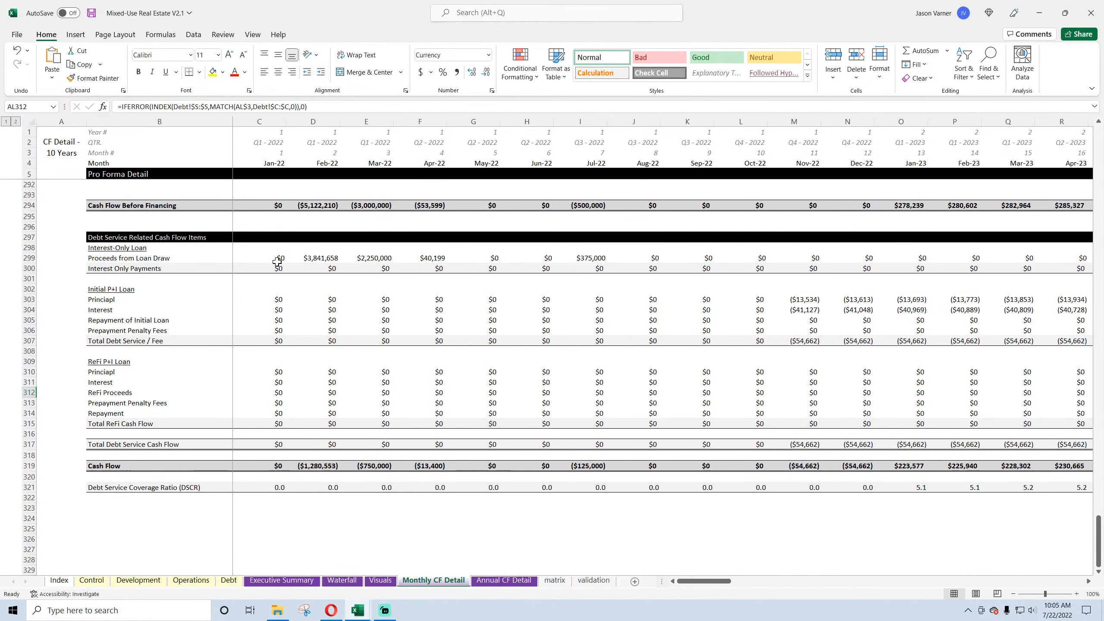
scroll(386, 255, up, 4)
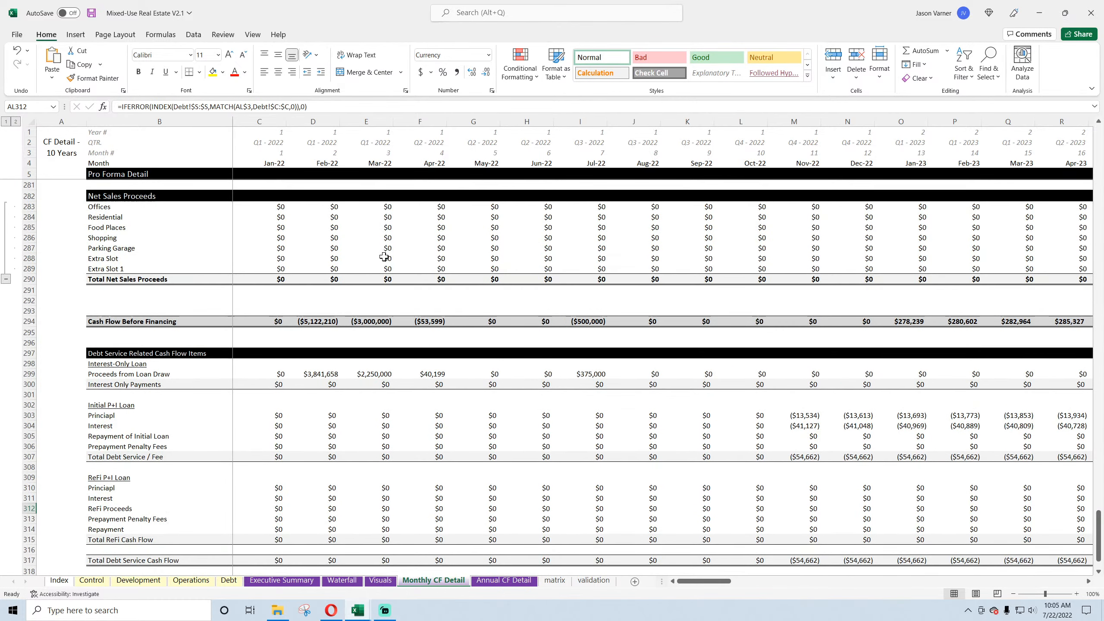
click(326, 322)
- Switch back to the Assisted Living Facility workbook and inspect the EBITDA and Cash Flow Before Debt formulas on Monthly Detail
mouse_move(357, 611)
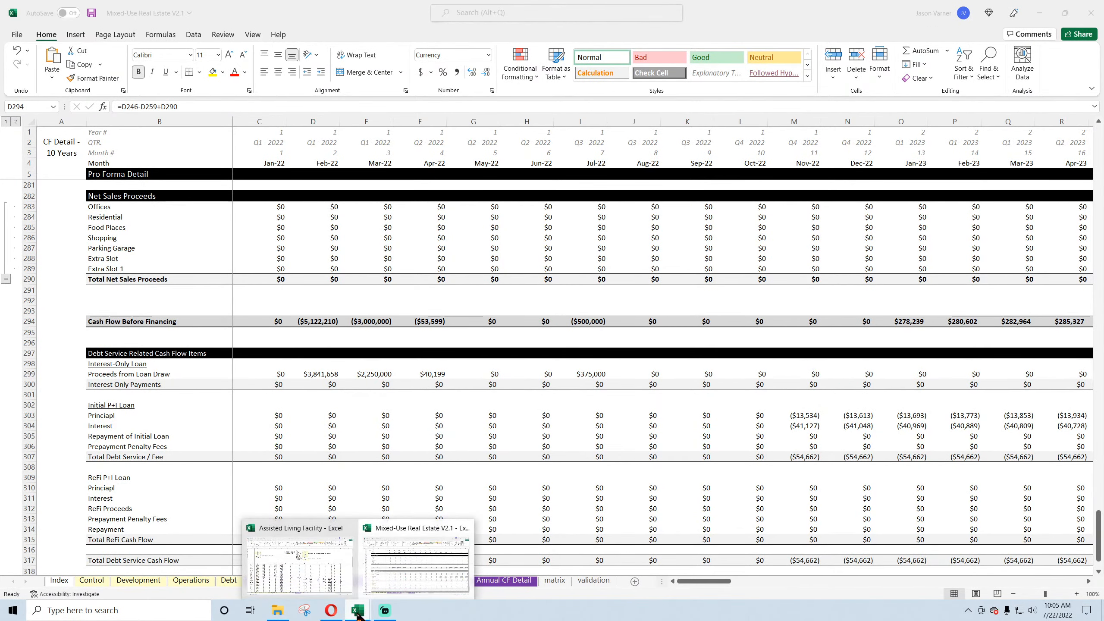
click(335, 569)
click(529, 581)
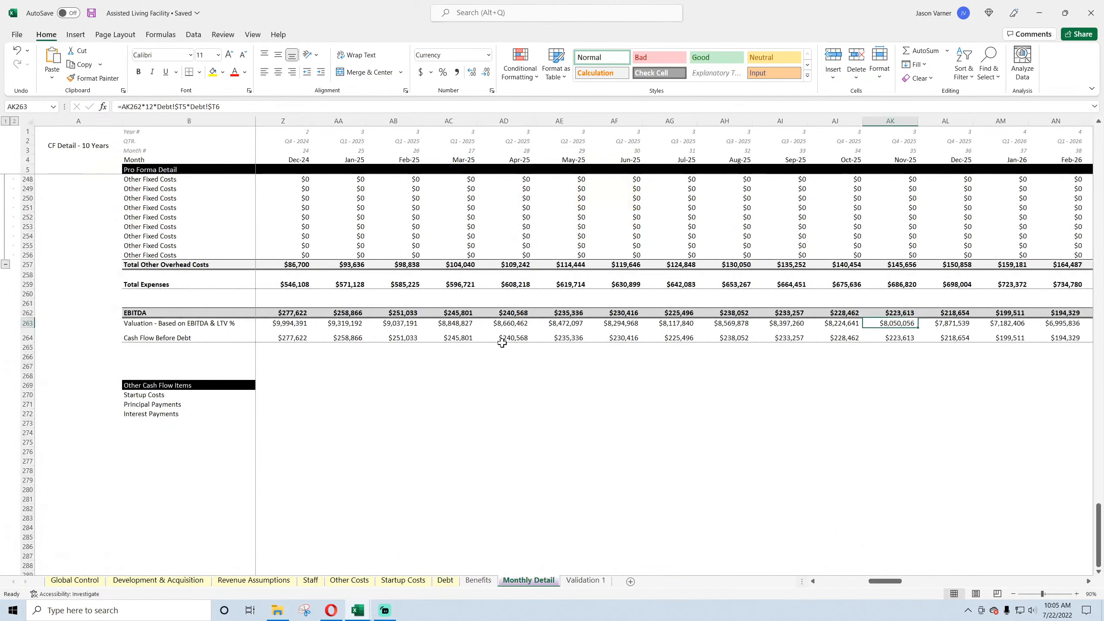
click(310, 312)
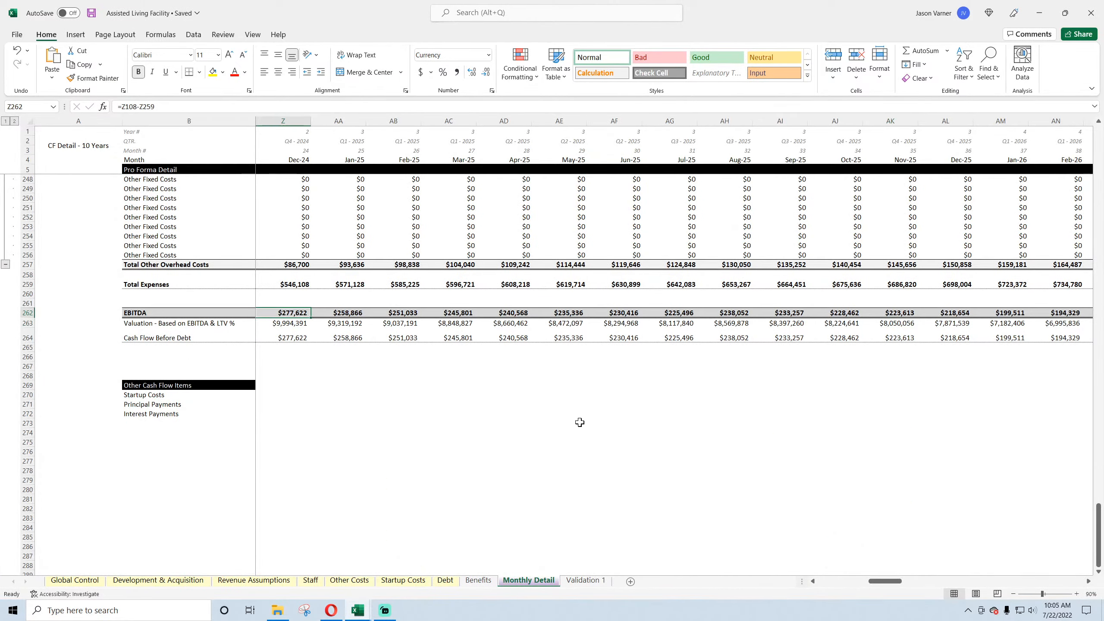
key(Down)
key(Down)
key(Left)
key(Left)
key(Left)
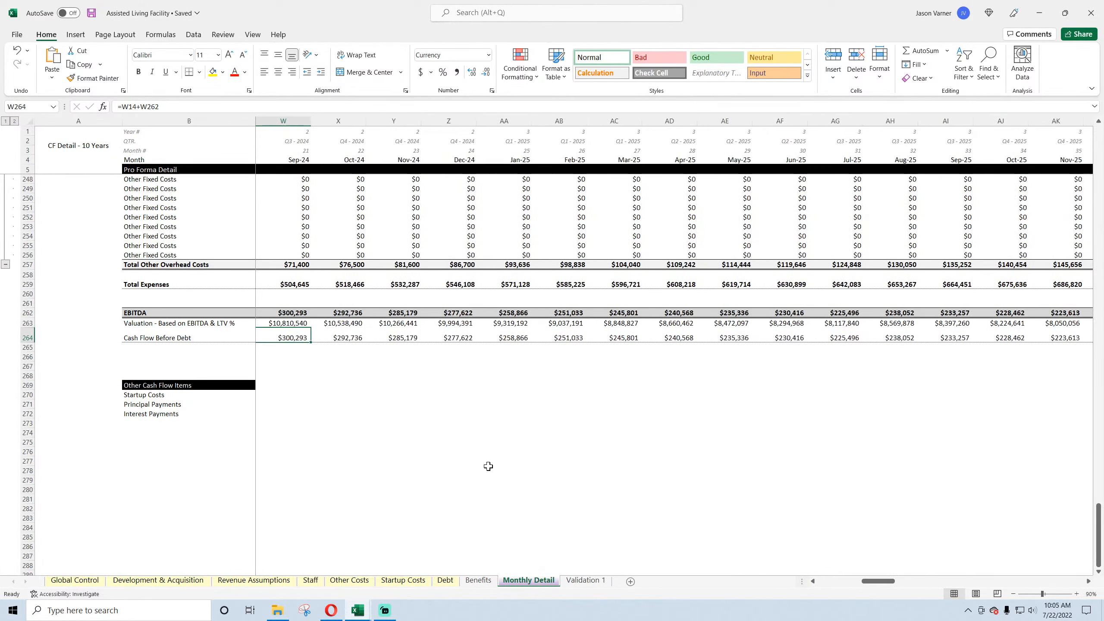
- Rename the Cash Flow Before Debt row label on Monthly Detail as Cash Flow Before Financing
click(166, 340)
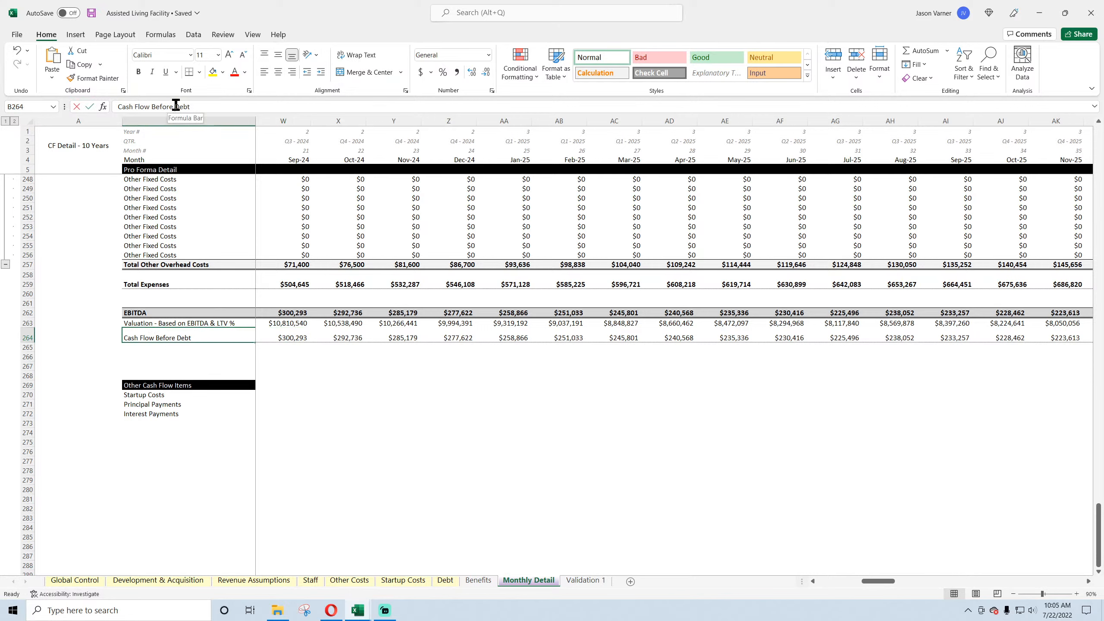
double_click(176, 106)
text(Fina)
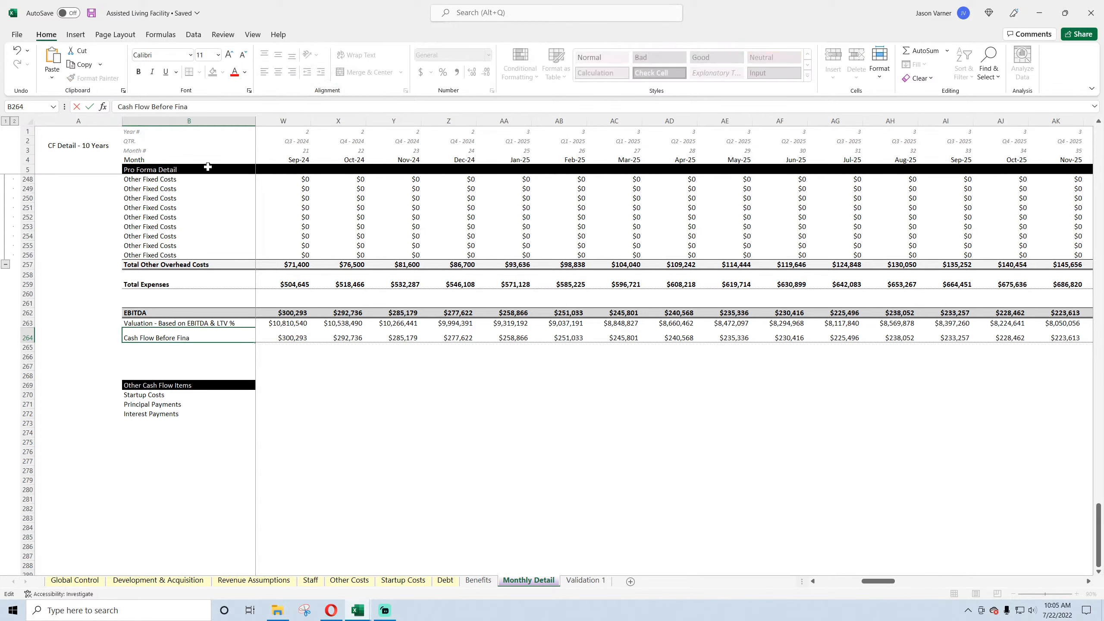
text(ncing)
key(Return)
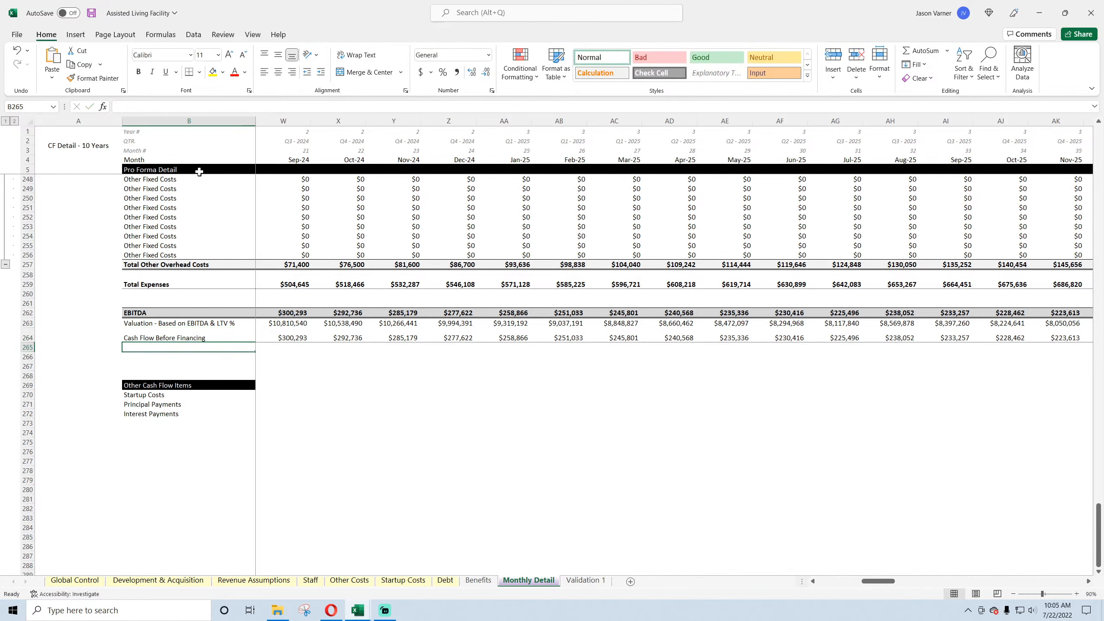
- Inspect the Aug-23 Cash Flow Before Financing formula on the Monthly Detail sheet
key(Up)
key(Right)
key(Right)
key(Right)
key(Right)
key(Right)
key(Right)
key(Right)
key(Right)
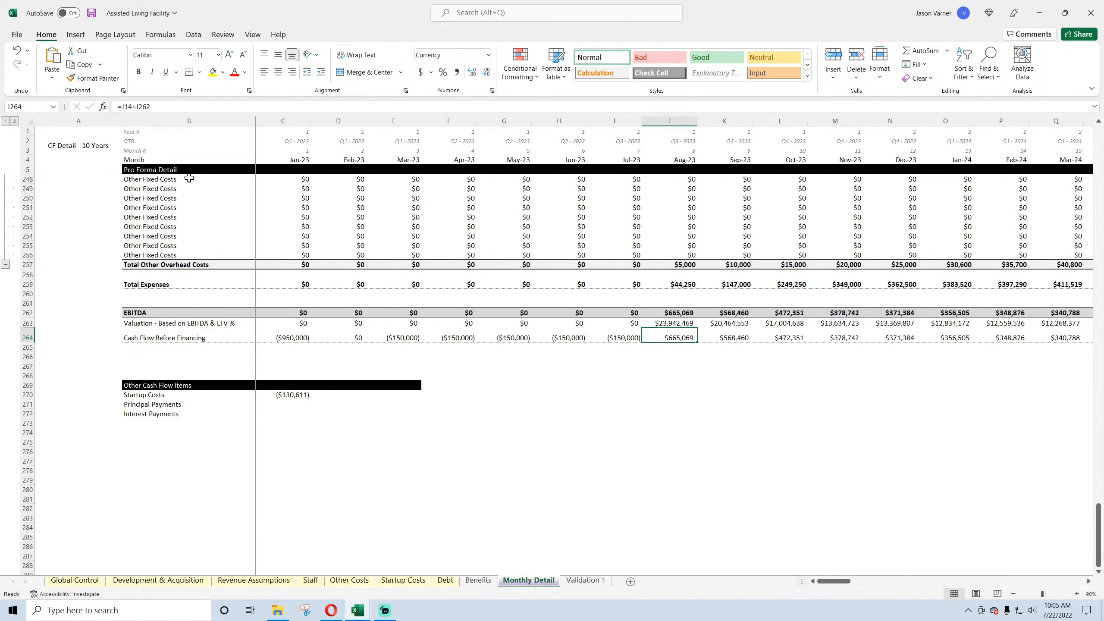
- Switch to the Mixed-Use Real Estate V2.1 workbook and copy the Debt Service Related Cash Flow Items block, B297:I317
mouse_move(360, 611)
click(415, 572)
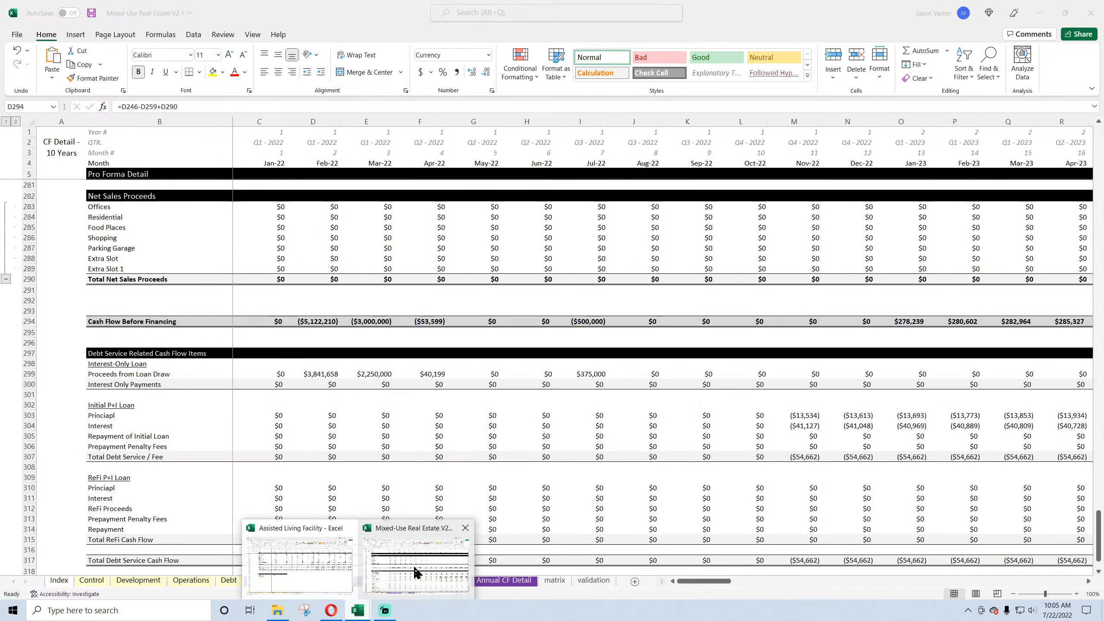
click(131, 321)
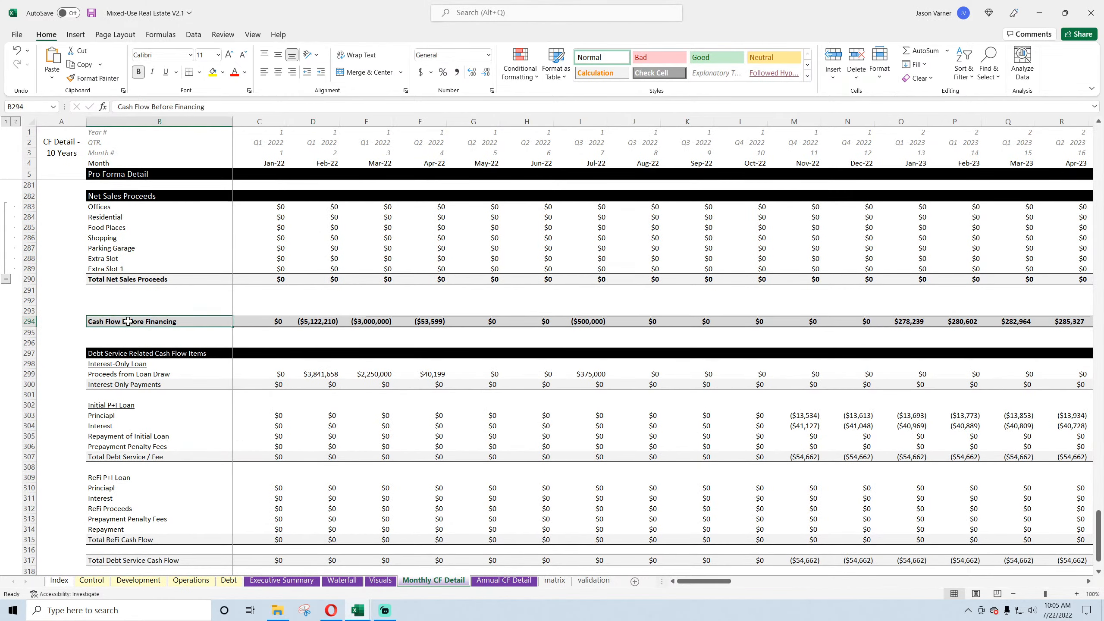
scroll(126, 261, down, 4)
drag(156, 239, 613, 453)
right_click(514, 281)
click(520, 296)
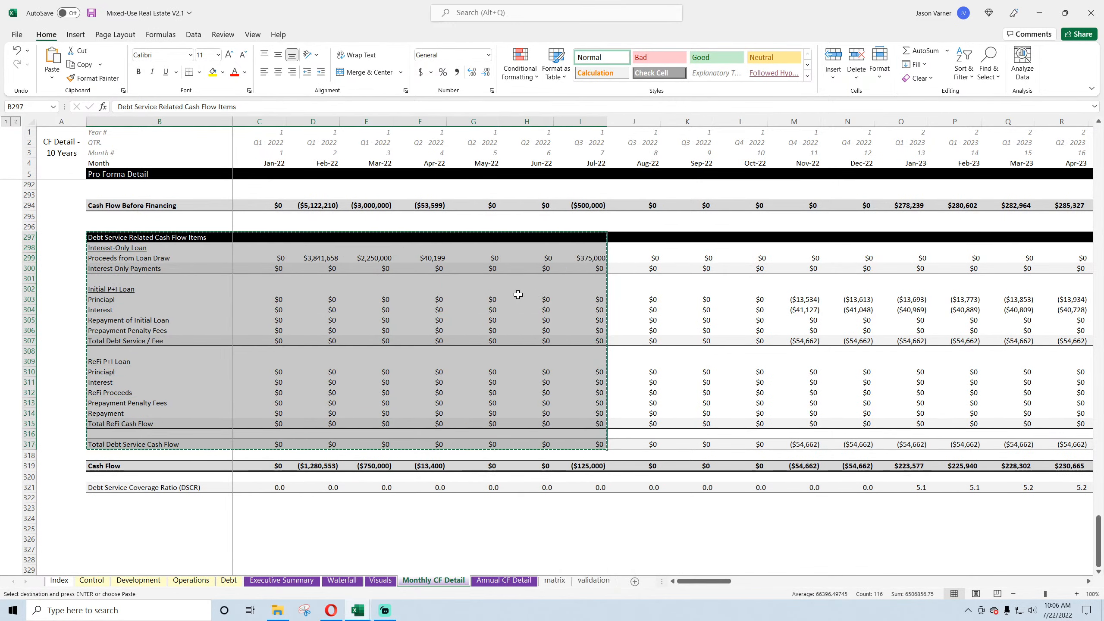
- Return to the Assisted Living Facility workbook and move the Other Cash Flow Items block down to start at row 295
click(1038, 13)
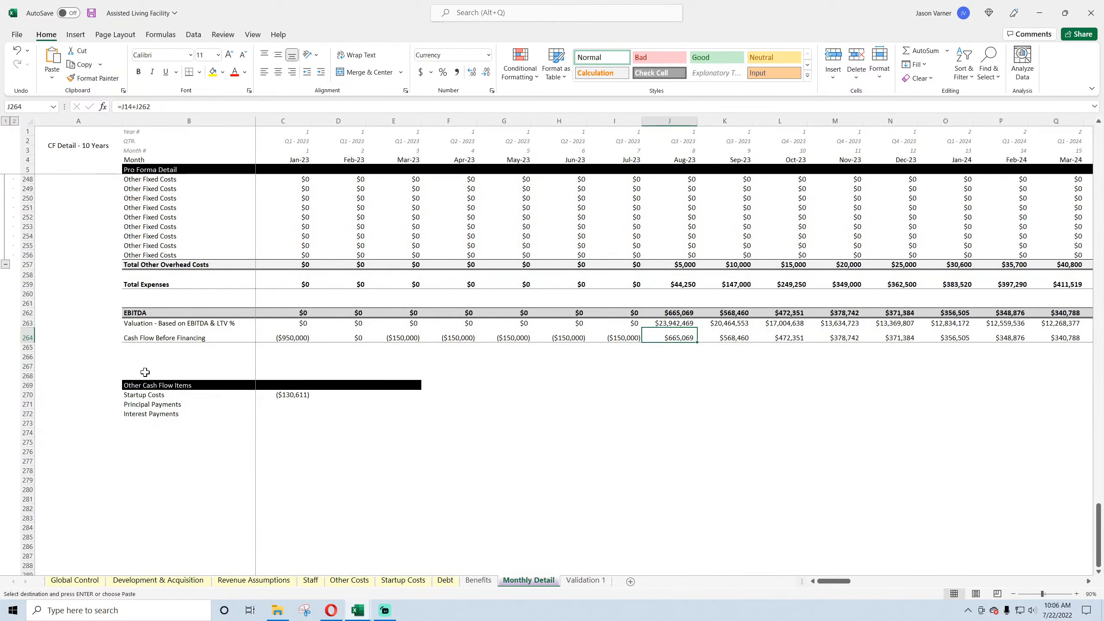
drag(144, 385, 378, 476)
scroll(367, 392, down, 4)
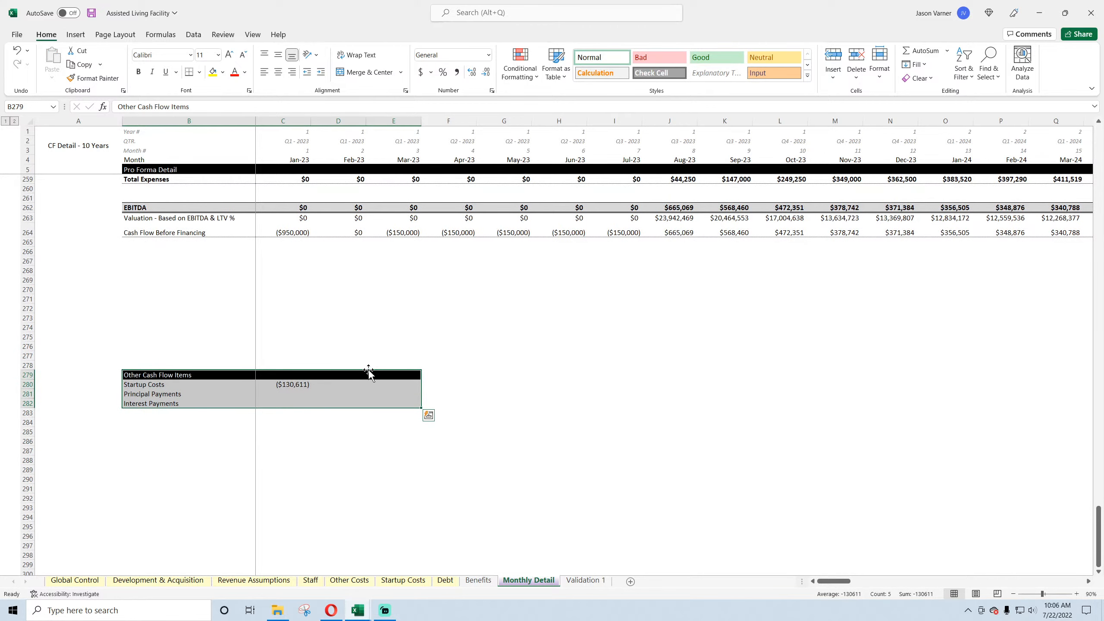
drag(368, 369, 369, 466)
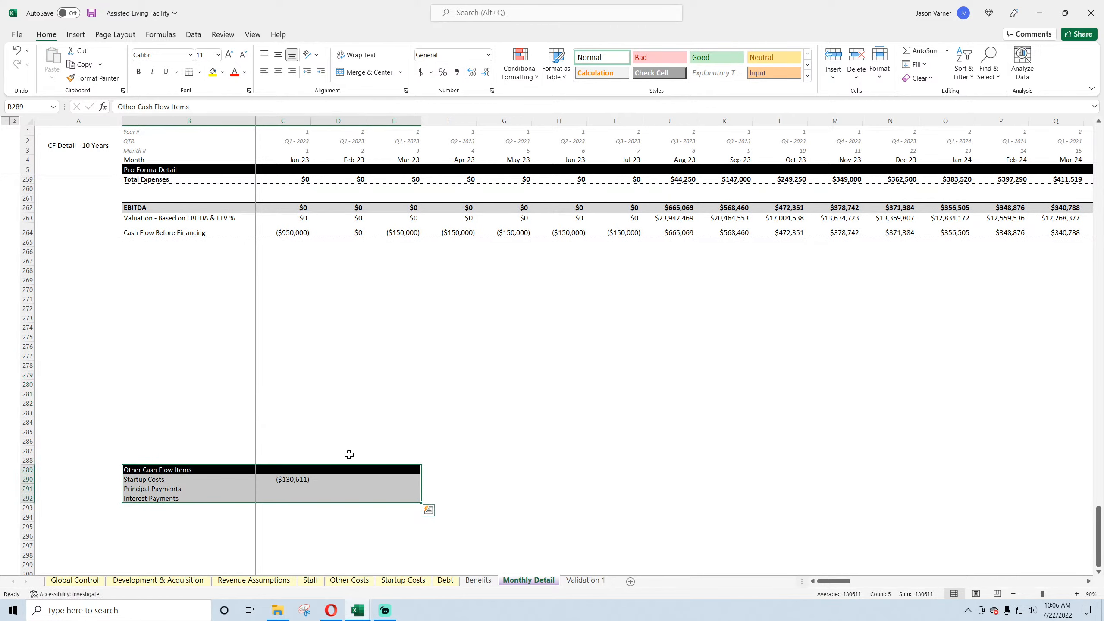
scroll(352, 416, down, 4)
drag(352, 357, 361, 416)
scroll(254, 363, up, 4)
- Recopy the Mixed-Use workbook's Debt Service Related Cash Flow Items block and paste it at B266 on Monthly Detail
click(140, 251)
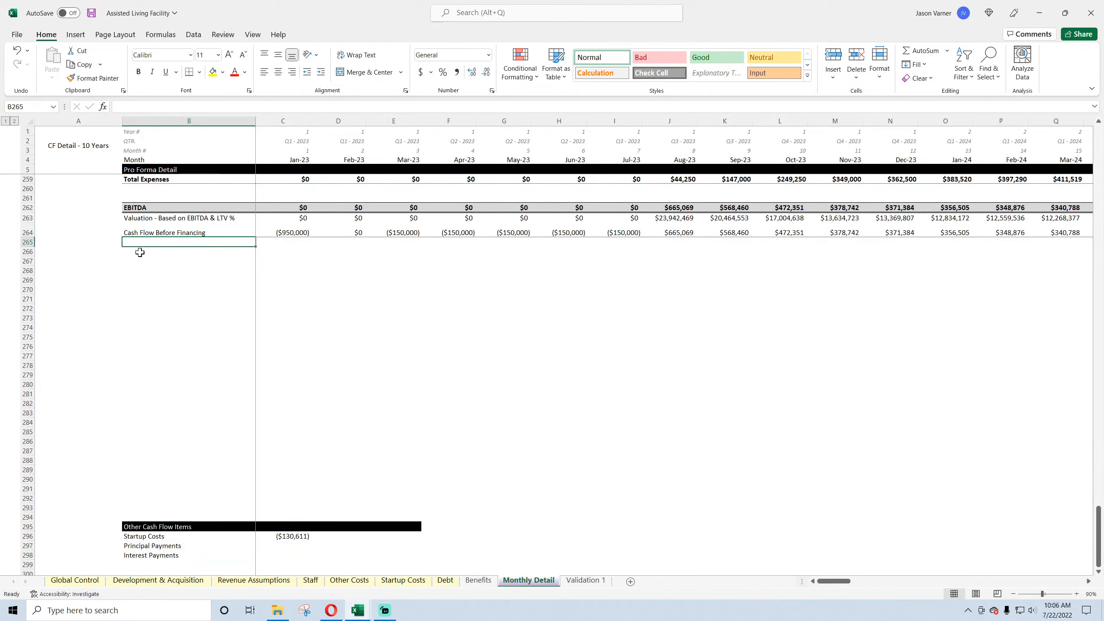
right_click(141, 252)
click(357, 610)
click(420, 561)
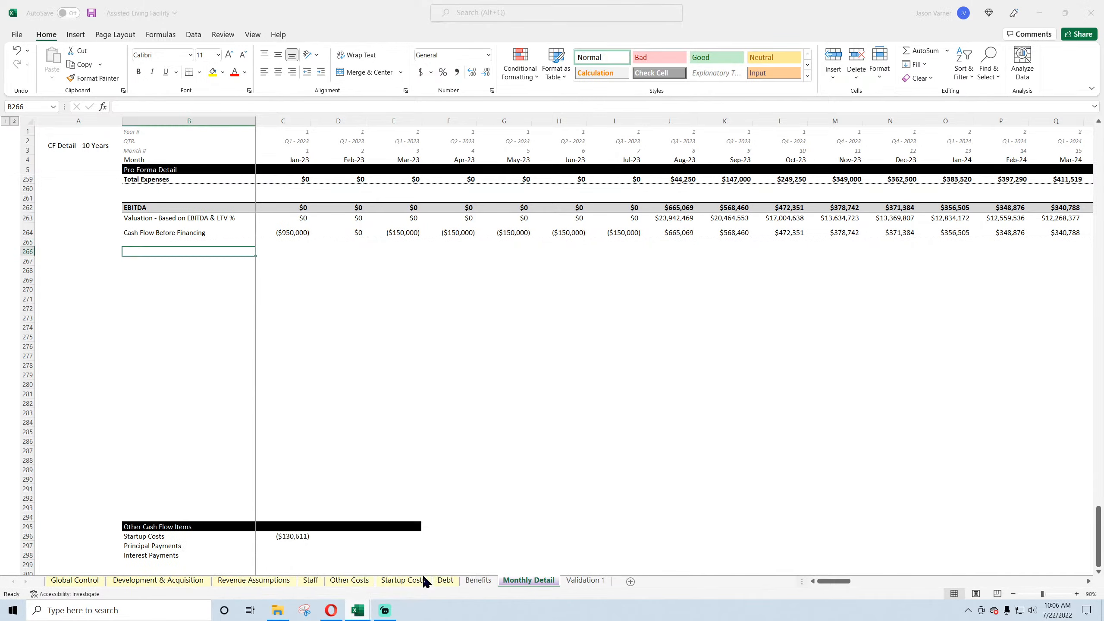
click(402, 298)
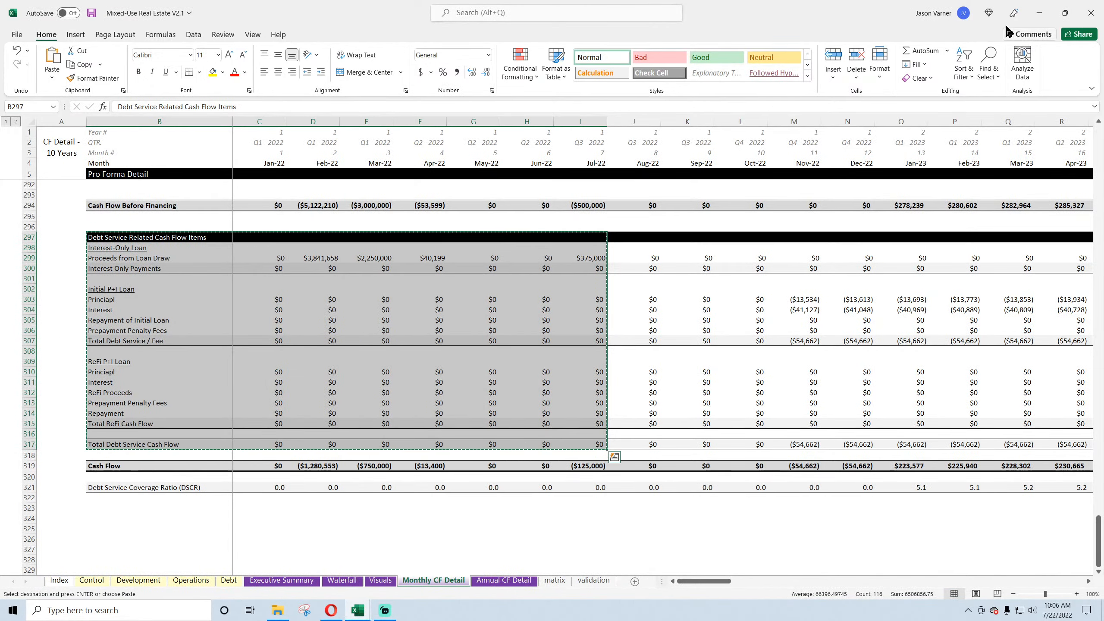
click(1039, 12)
scroll(273, 265, up, 11)
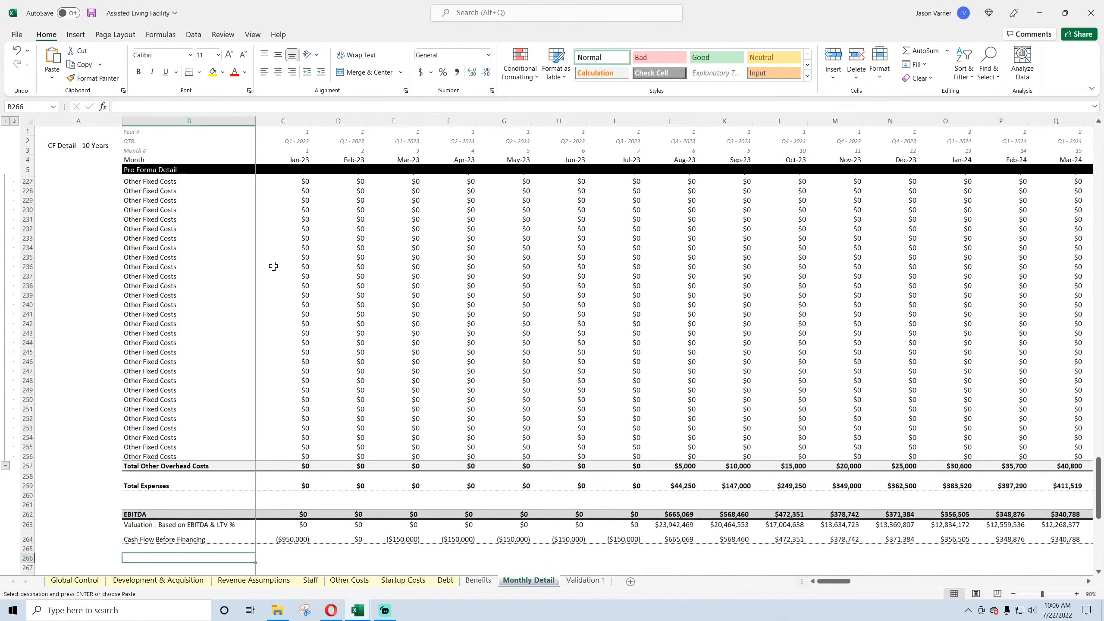
scroll(212, 301, down, 7)
right_click(128, 357)
click(159, 112)
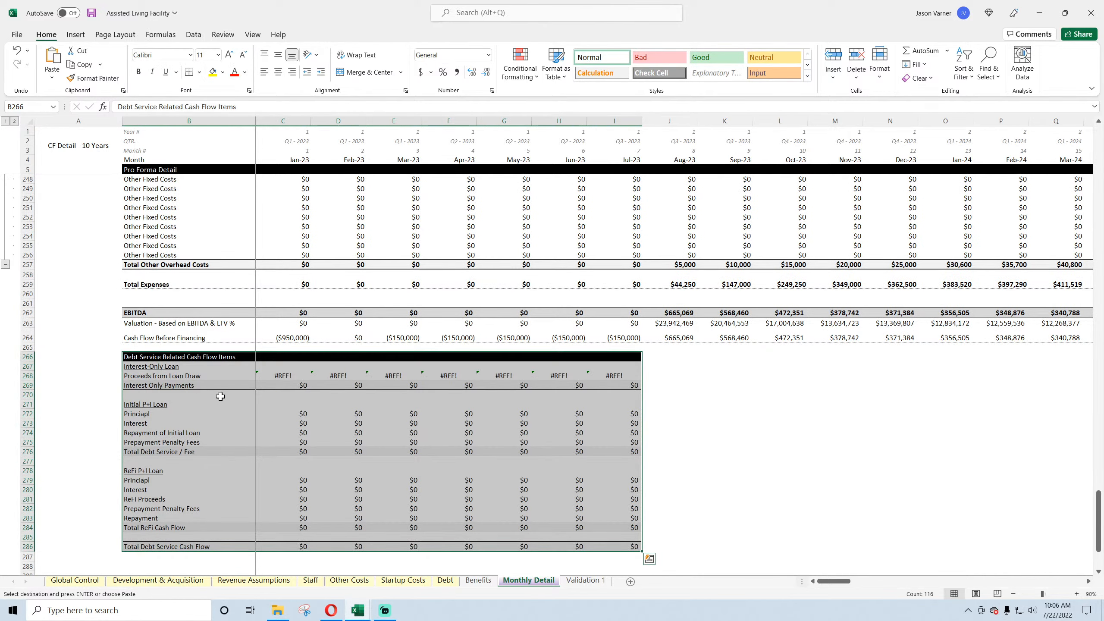
- Remove the Mixed-Use workbook reference from the INDEX range in the Jan-23 Proceeds from Loan Draw formula, leaving Debt column D
click(153, 376)
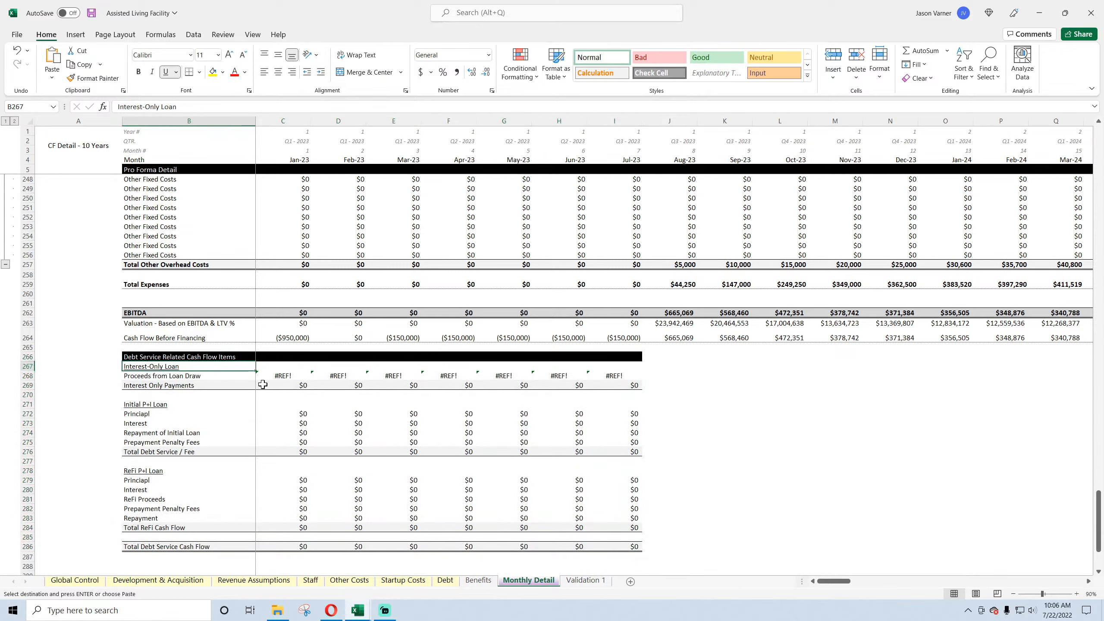
click(275, 373)
key(Left)
key(Left)
key(Right)
key(Right)
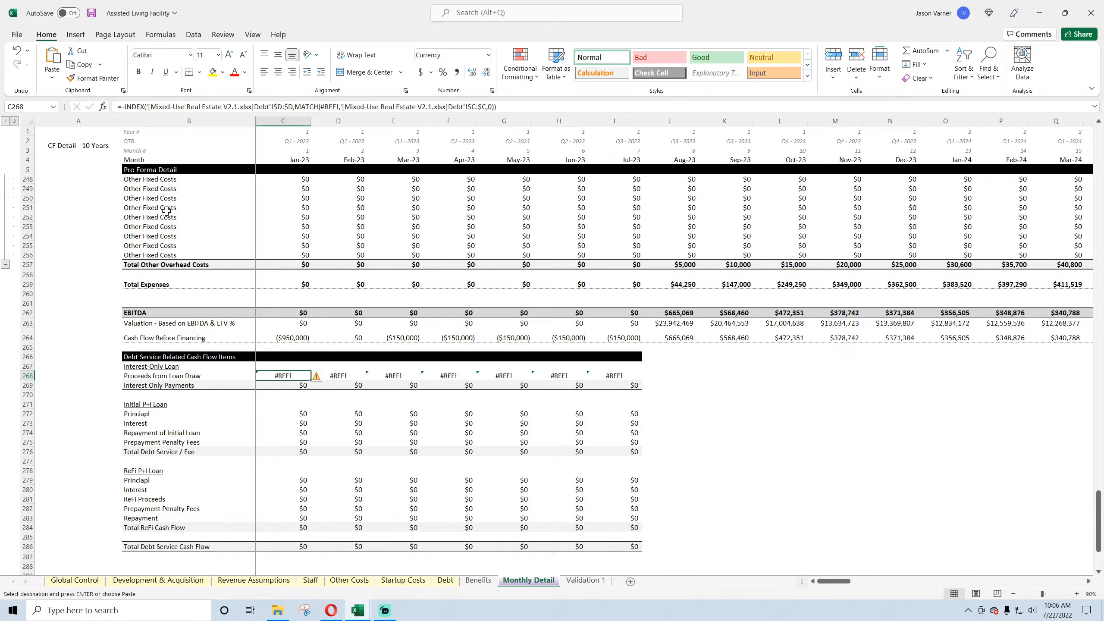
drag(254, 106, 148, 106)
key(Delete)
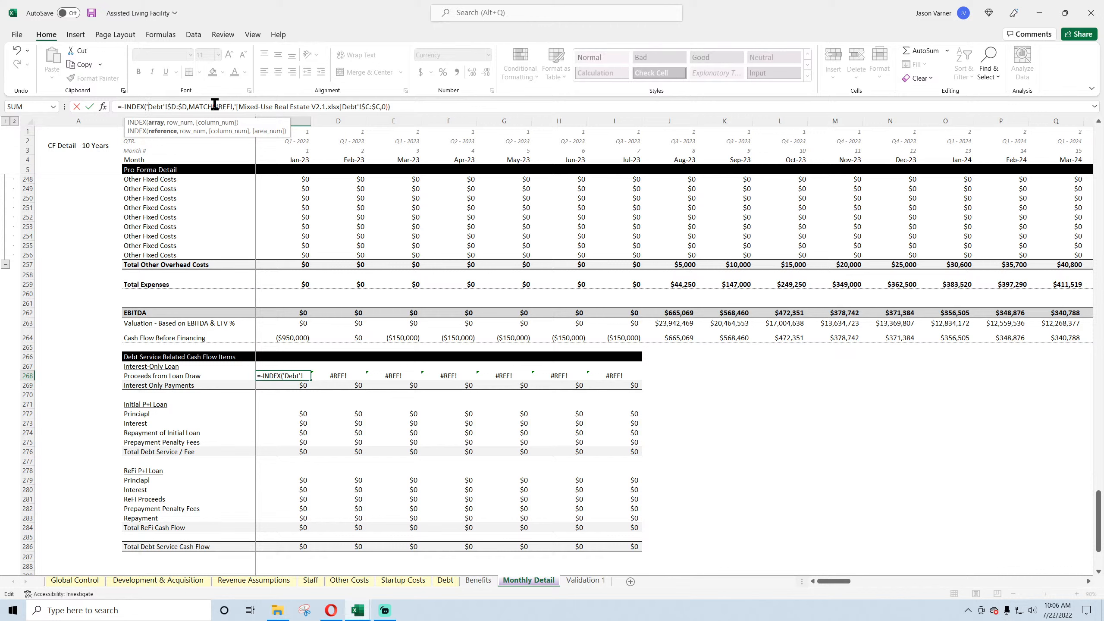
- Replace the formula's broken MATCH lookup value with C4 and point its lookup range to the local Debt sheet's column C
drag(233, 107, 220, 107)
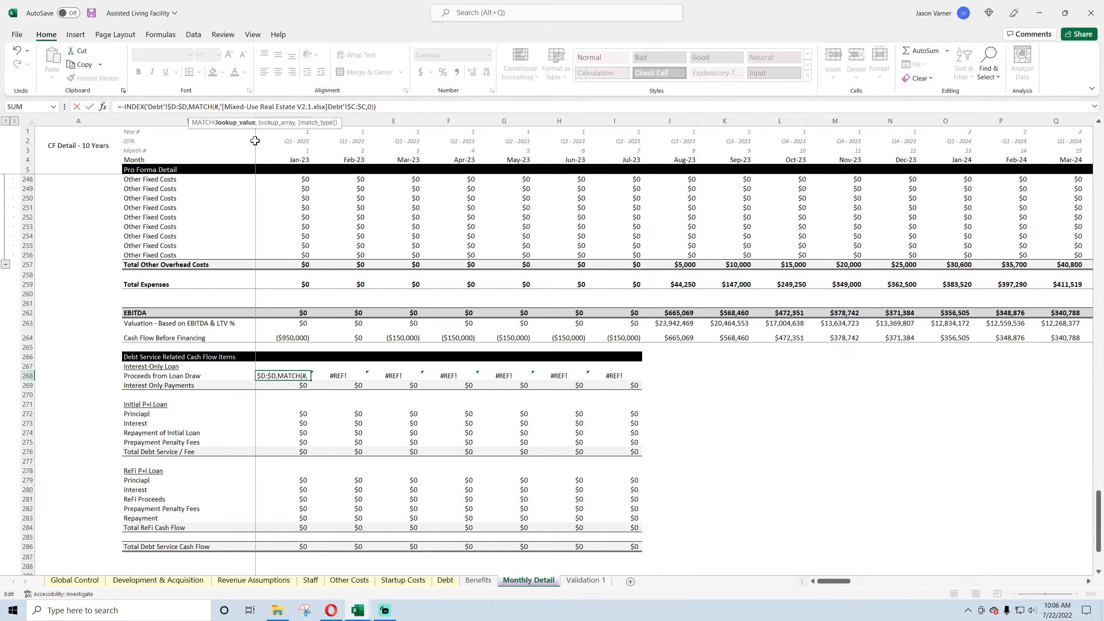
click(304, 159)
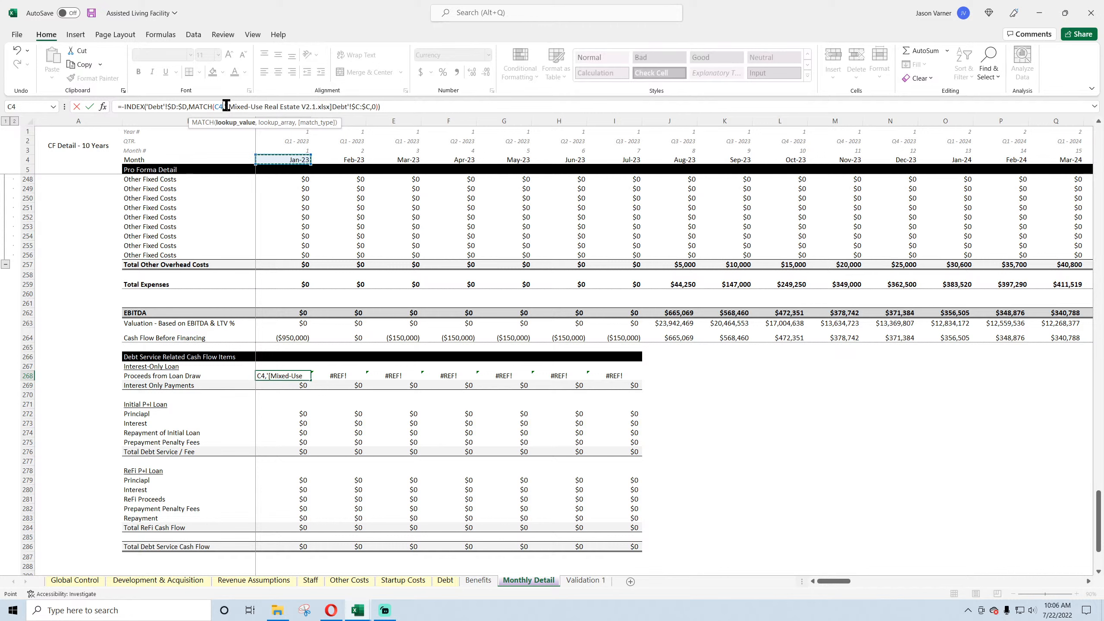
drag(227, 106, 331, 108)
key(BackSpace)
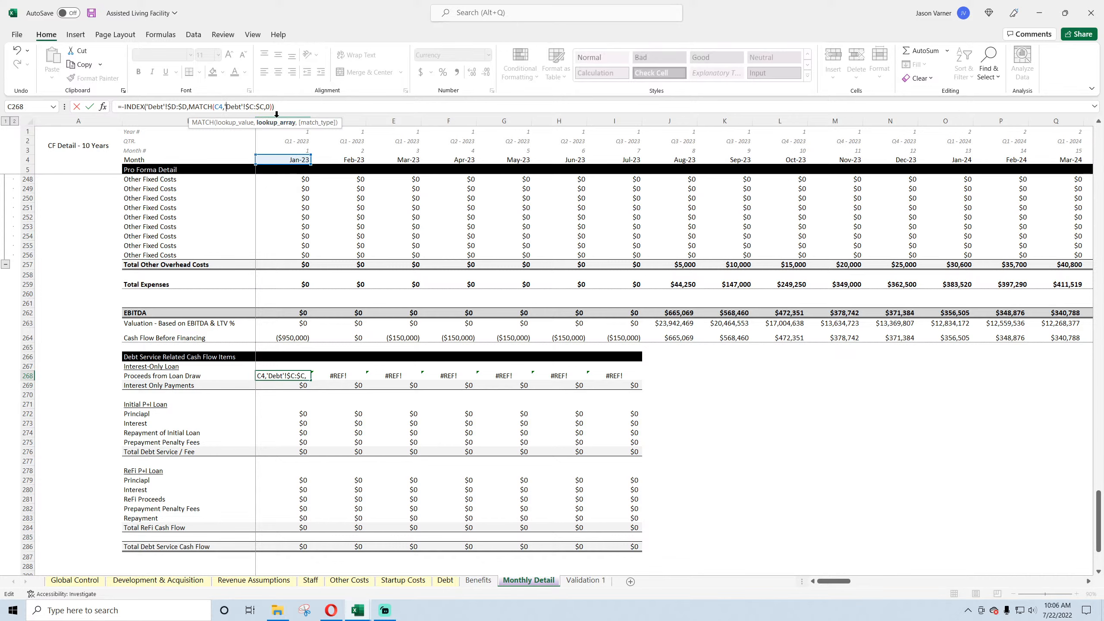
key(Return)
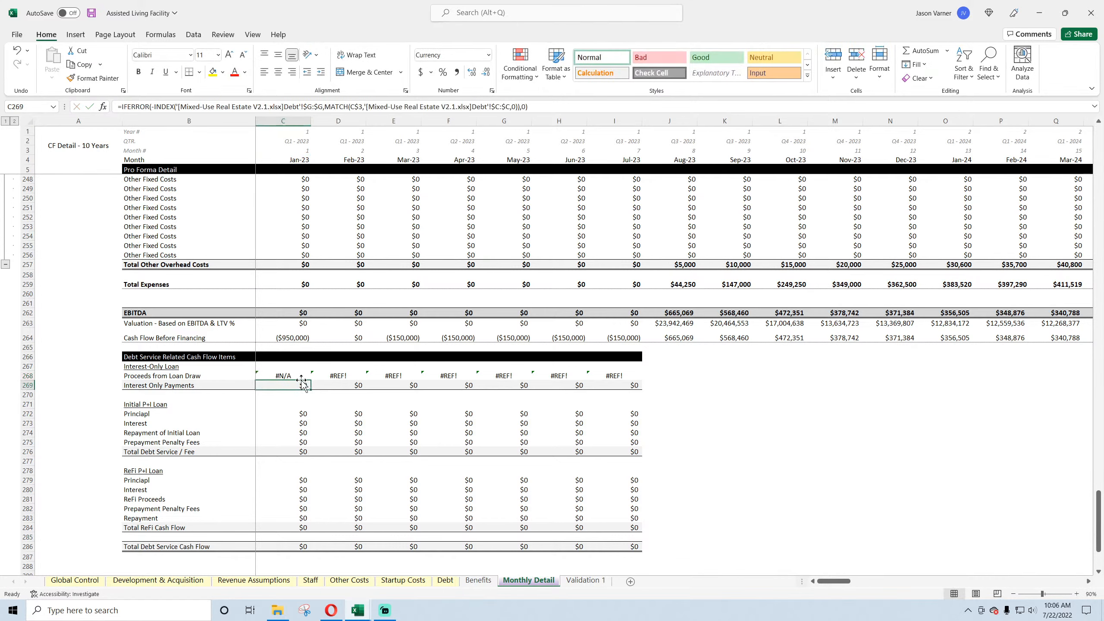
click(299, 375)
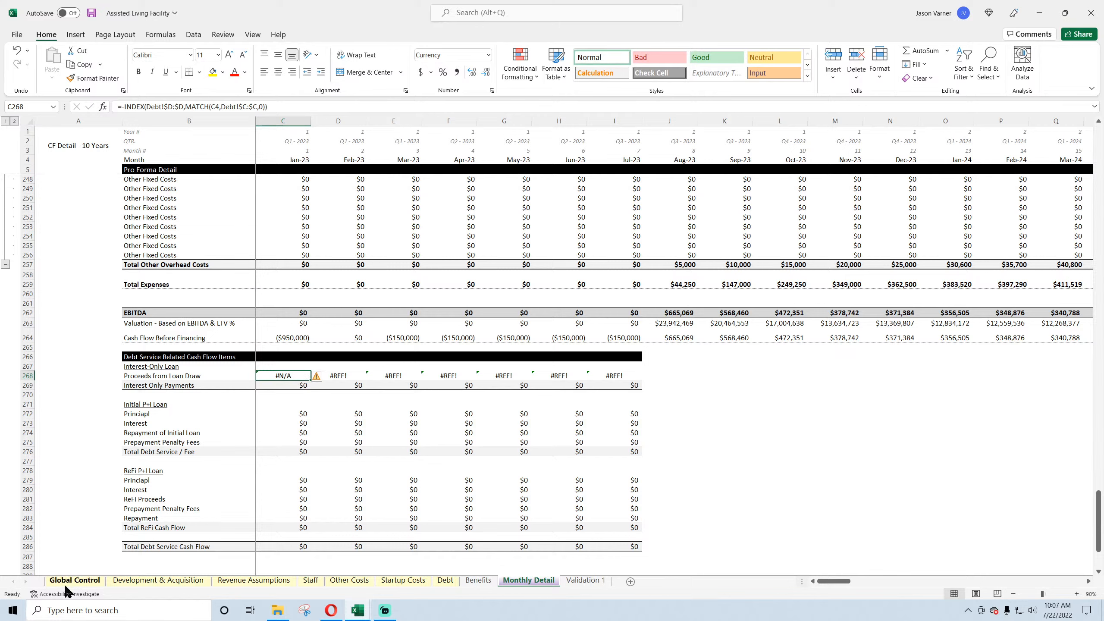
- Examine the Month # and Draw columns on the Debt sheet to check what the loan draw lookup must match
click(446, 581)
drag(68, 326, 148, 328)
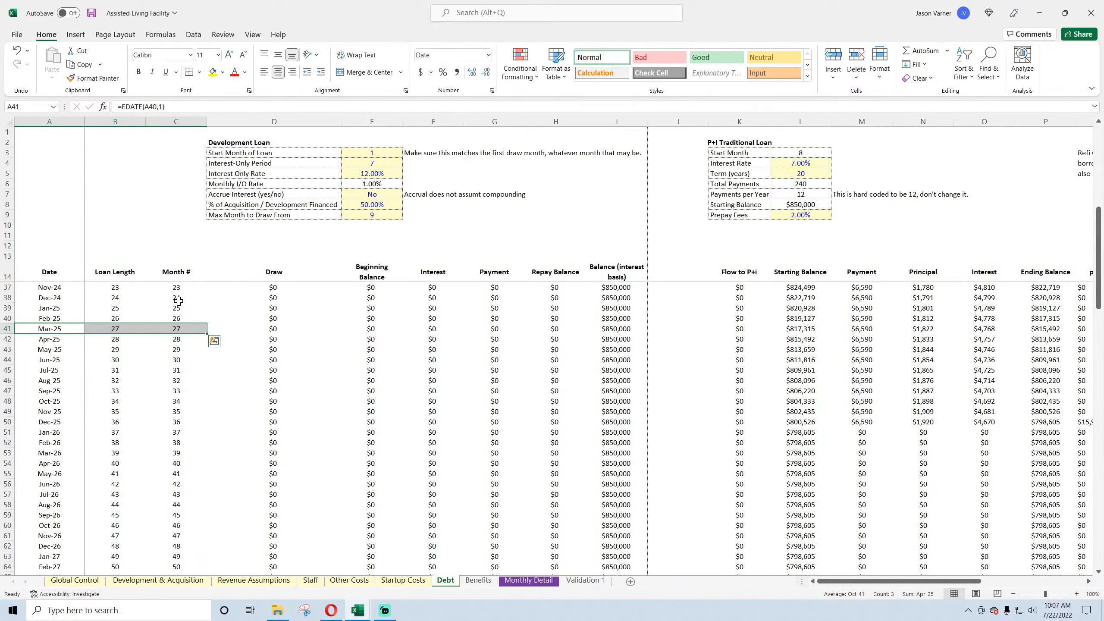
scroll(178, 301, up, 7)
click(175, 287)
click(176, 318)
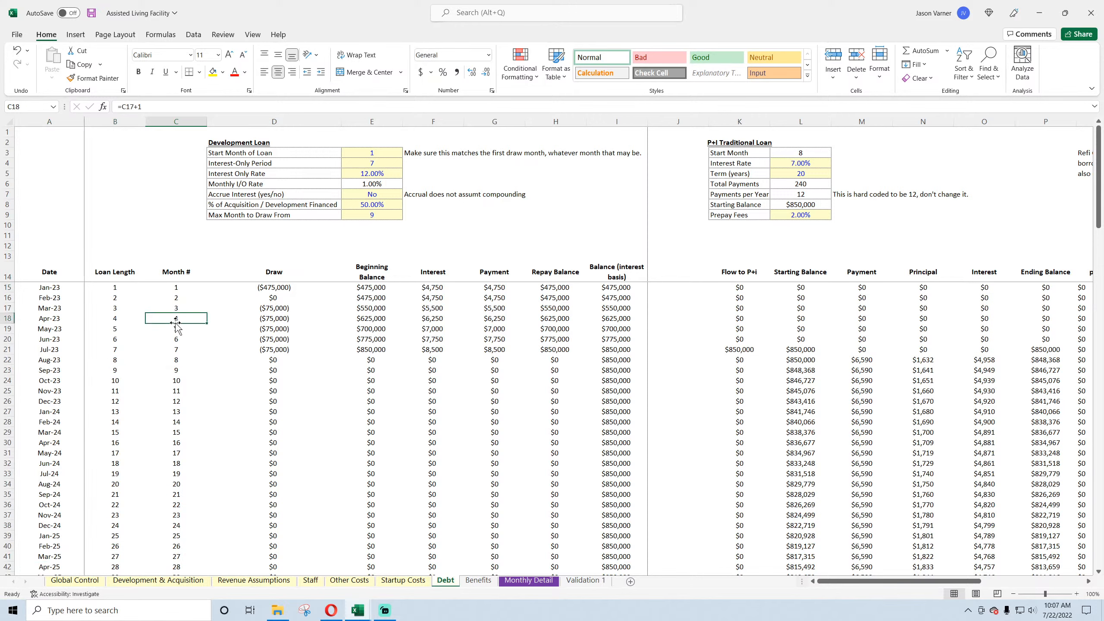
click(275, 288)
- Change the MATCH lookup value in the Jan-23 Proceeds from Loan Draw formula on Monthly Detail to C3
click(544, 581)
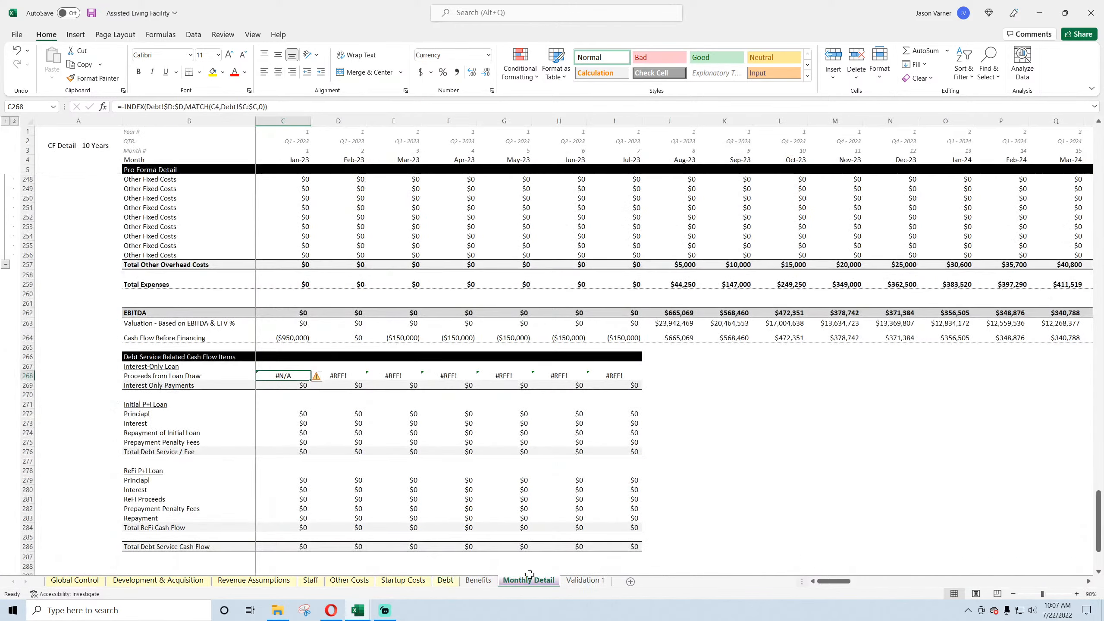
double_click(301, 378)
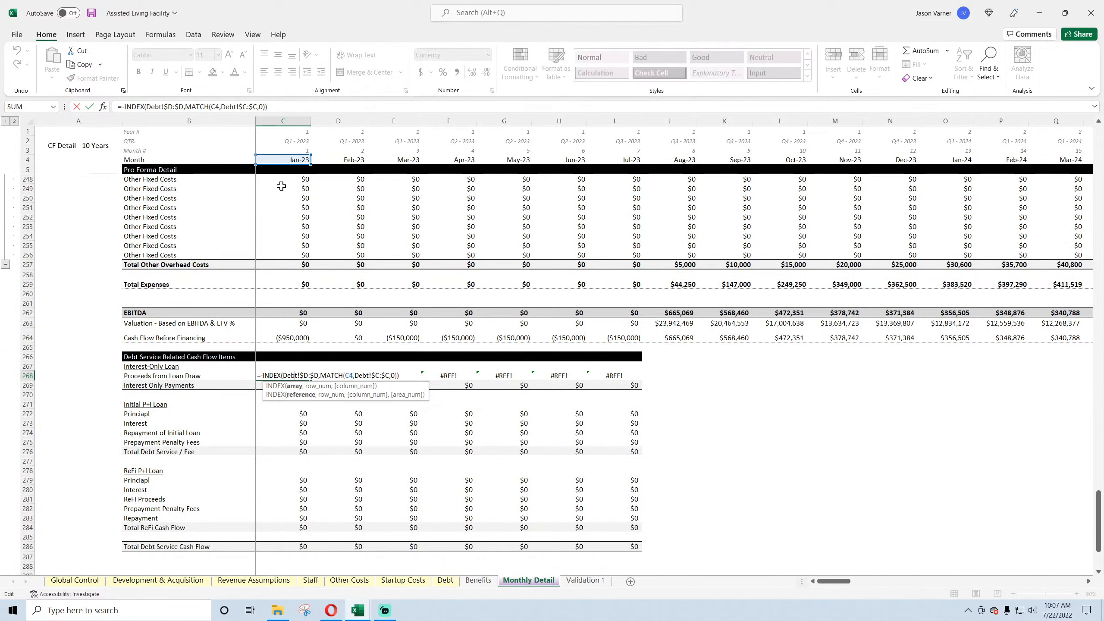
click(220, 107)
key(Left)
key(BackSpace)
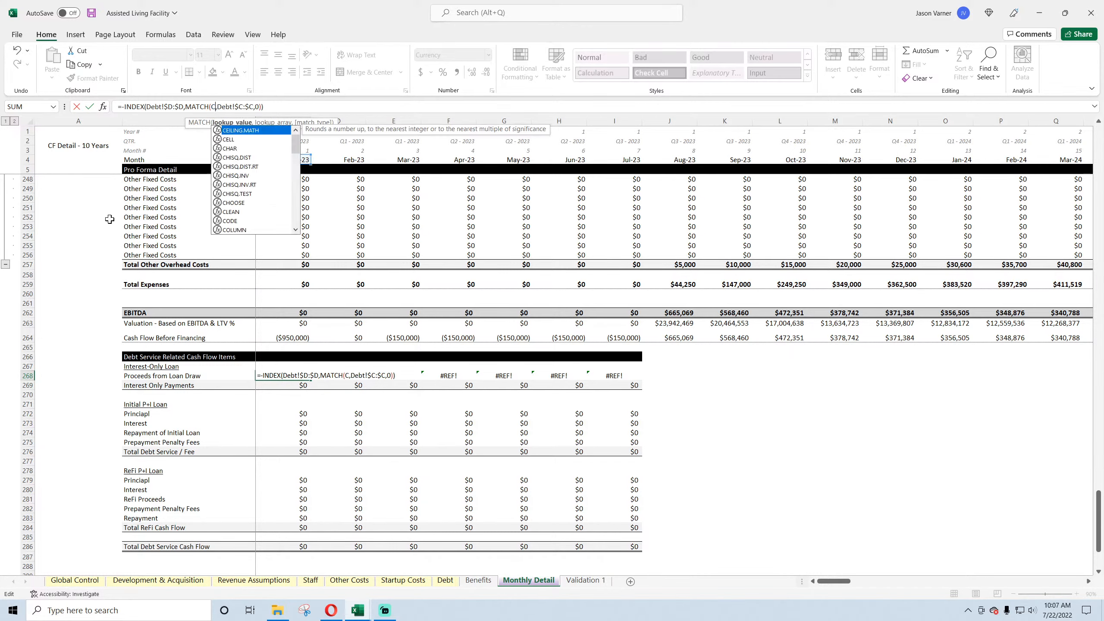
text(3)
key(Return)
click(299, 376)
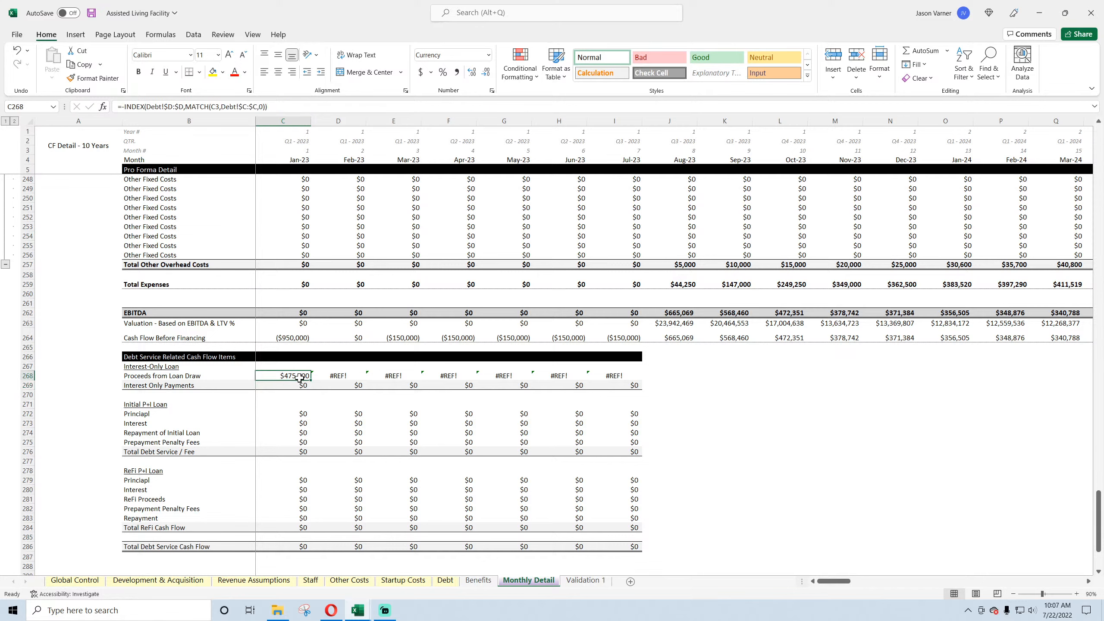
- Fill the Proceeds from Loan Draw formula across row 268 through Feb-24, checking the Debt sheet's Max Month to Draw From input
drag(310, 380, 971, 378)
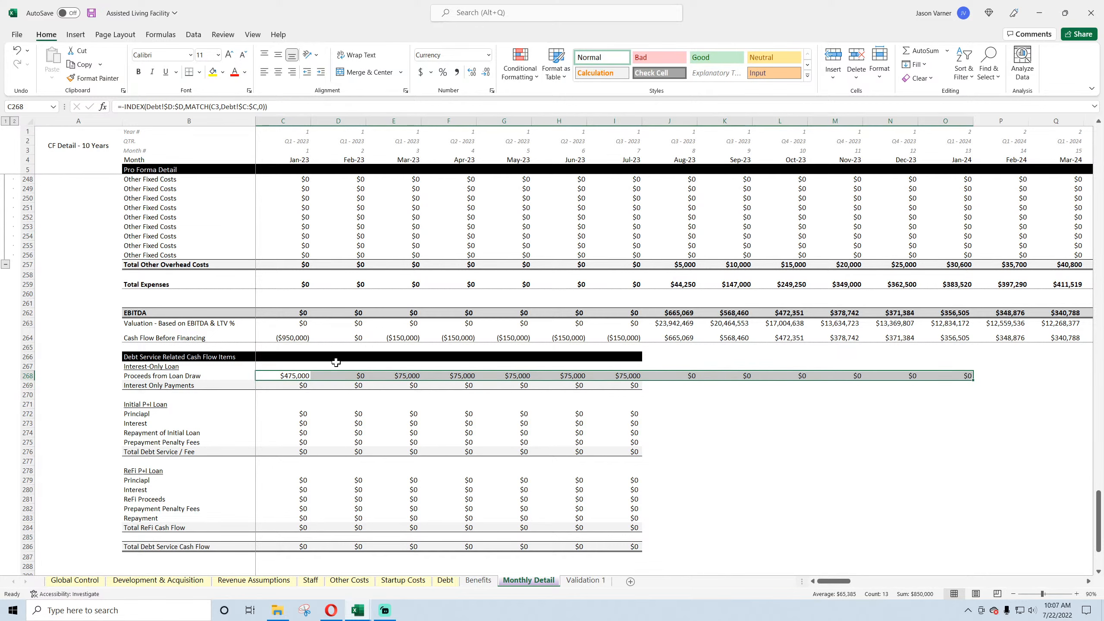
click(445, 581)
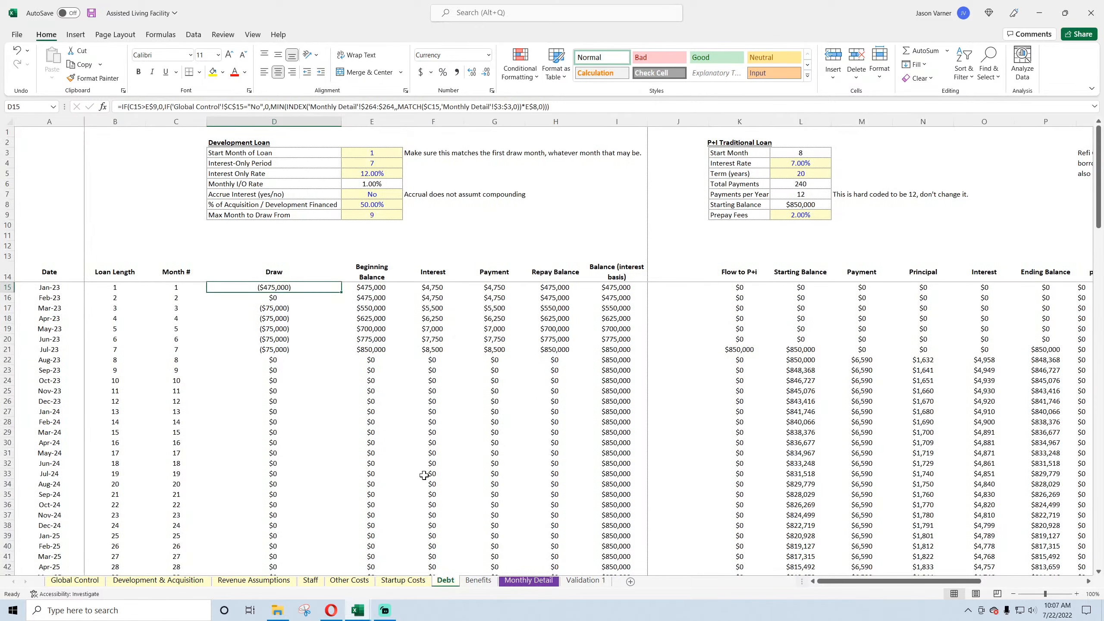
click(379, 206)
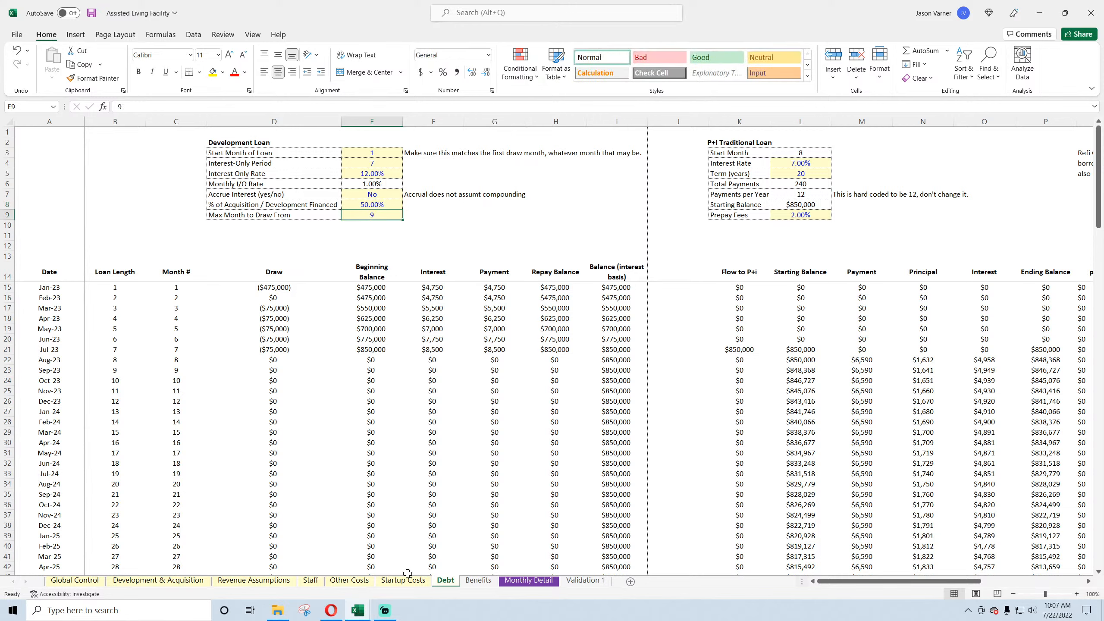
click(527, 580)
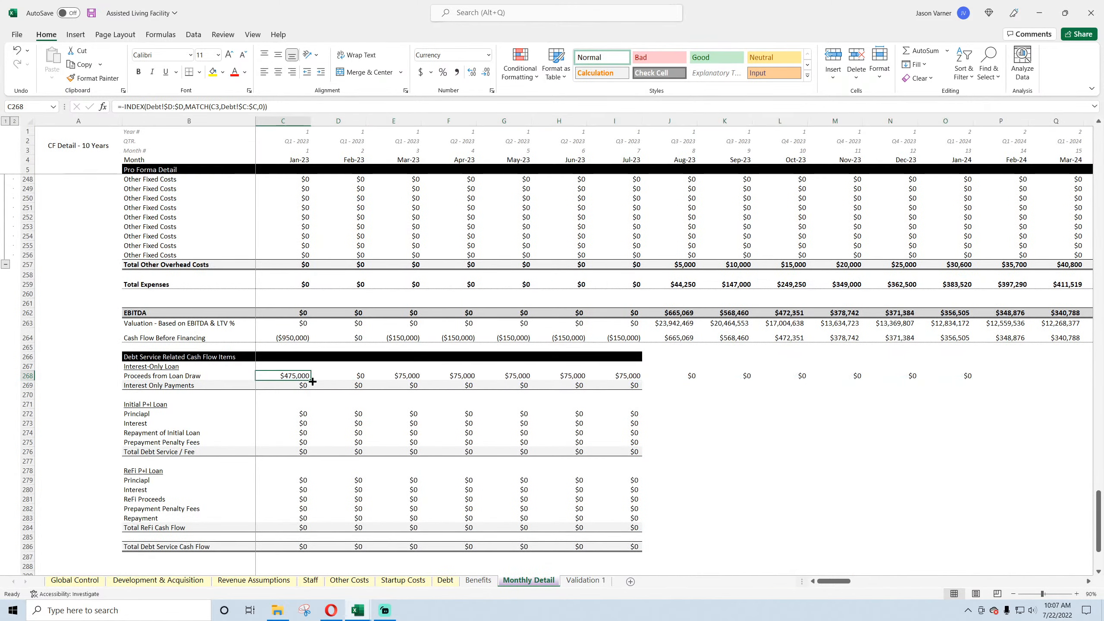
drag(301, 375, 1026, 377)
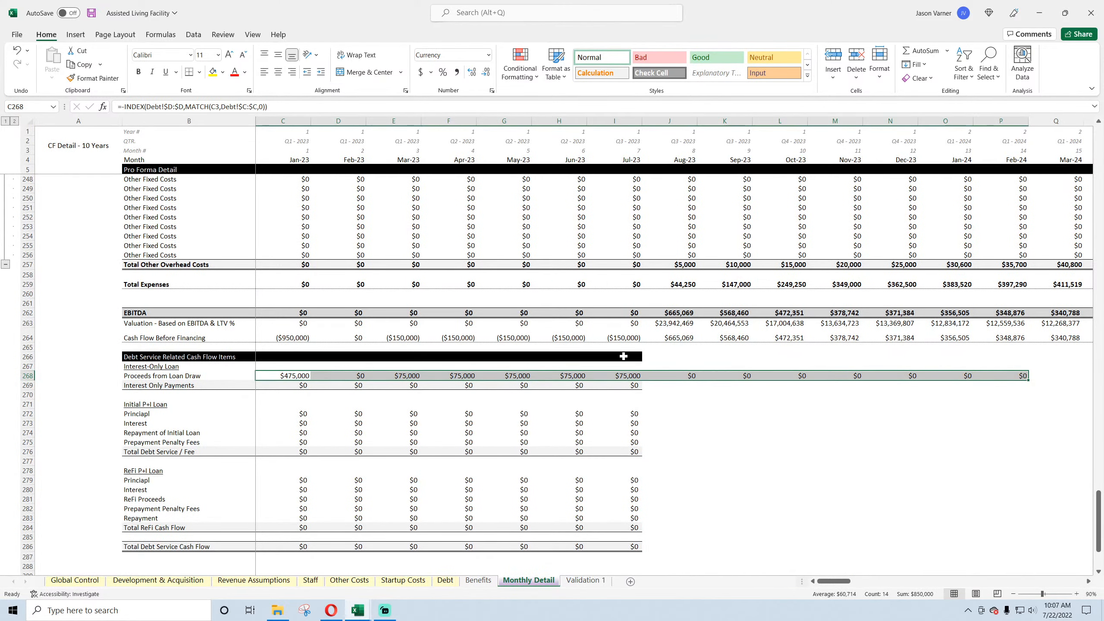
drag(617, 361, 626, 386)
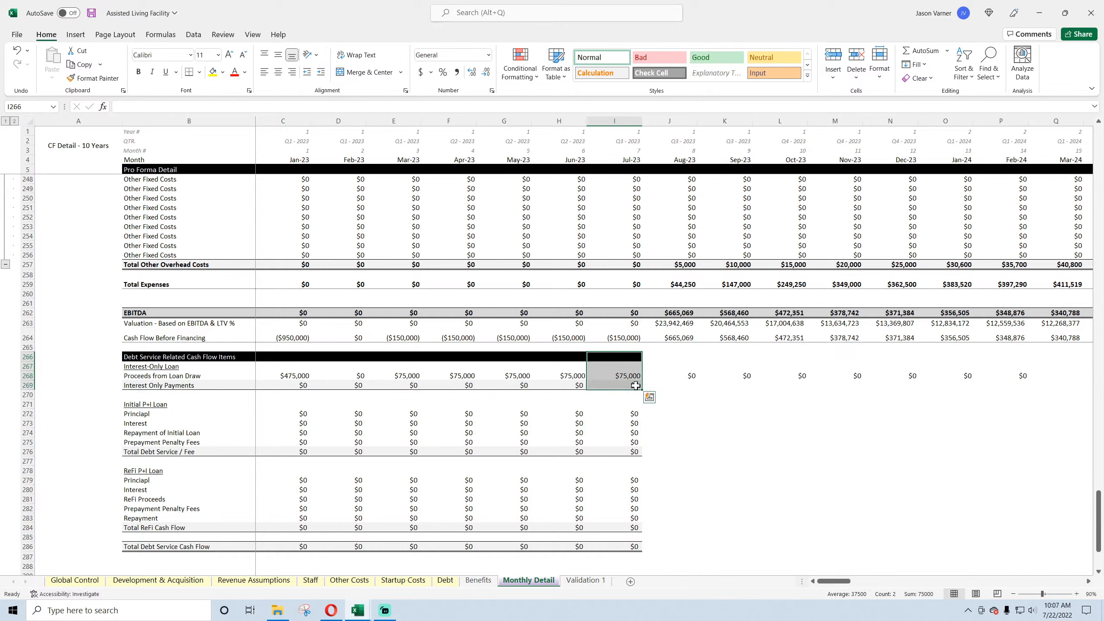
- Set Accrue Interest to Yes on the Debt sheet and check the Payment column and the P+I loan's starting balance
click(291, 386)
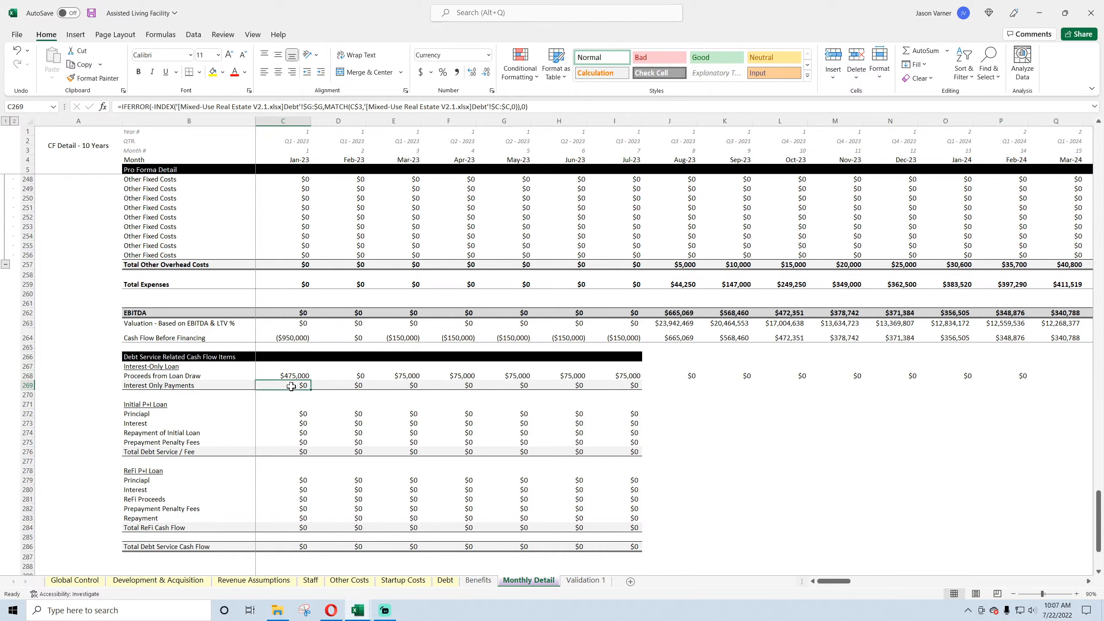
drag(291, 386, 218, 386)
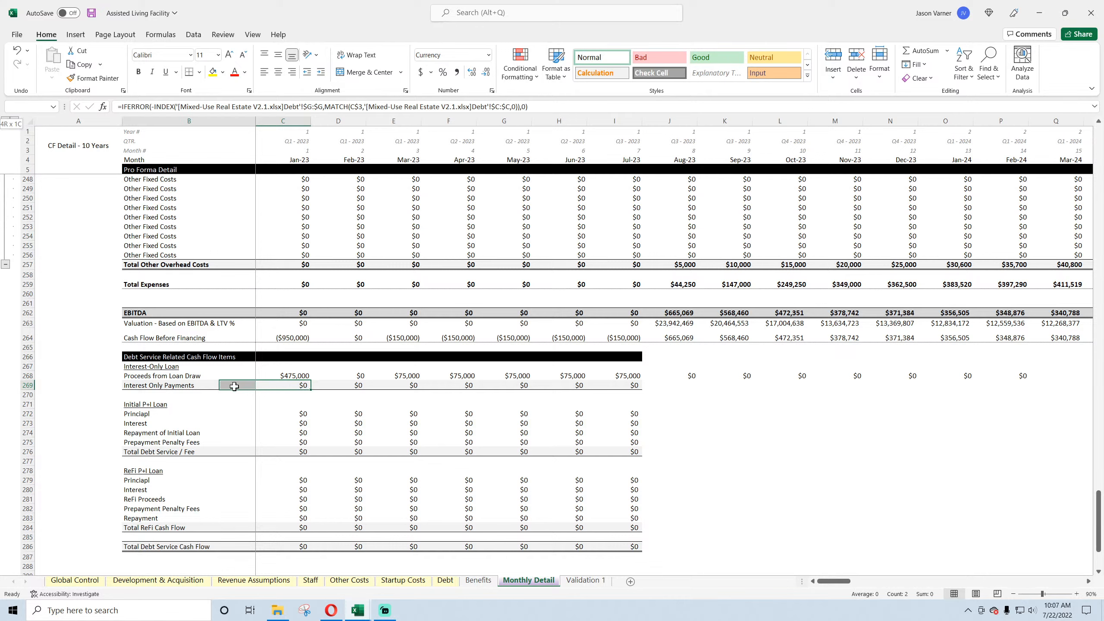
click(445, 580)
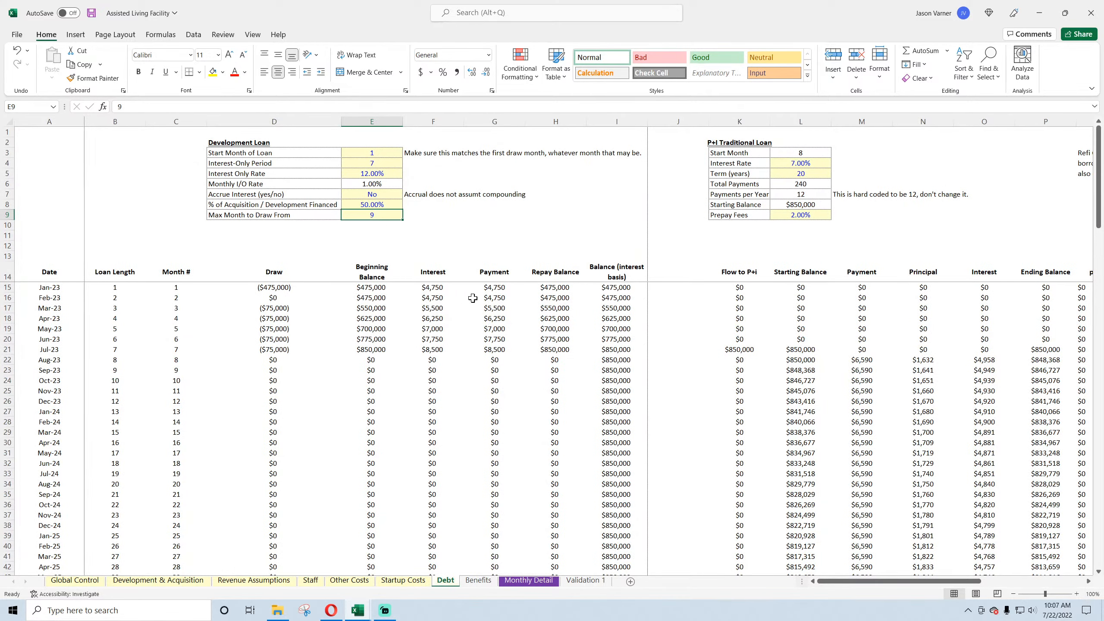
click(391, 194)
click(407, 194)
click(374, 203)
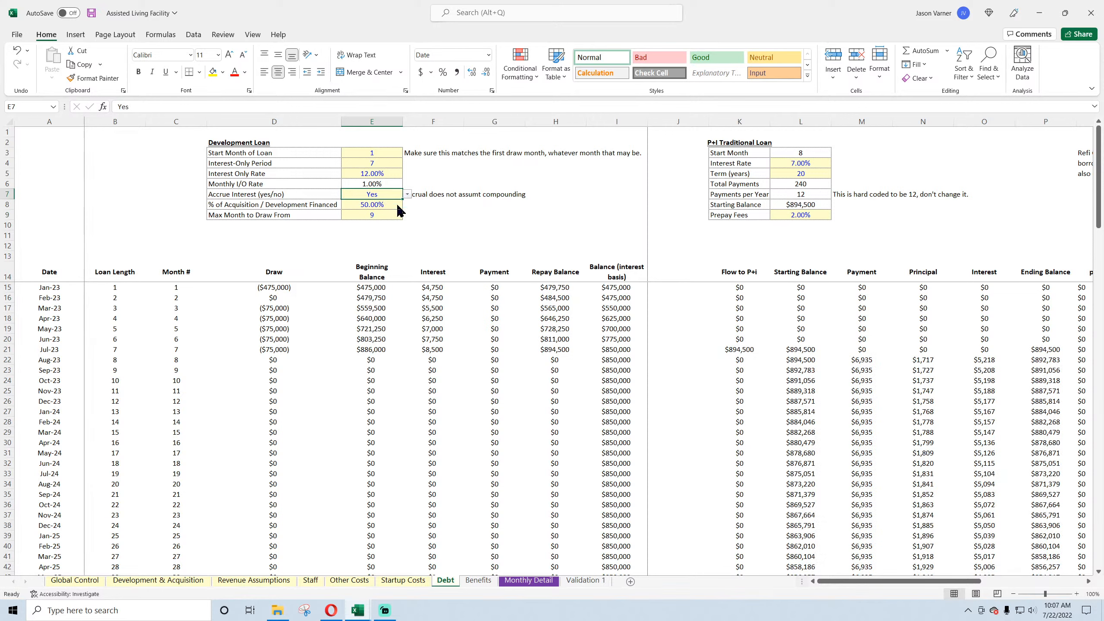
drag(495, 285, 495, 340)
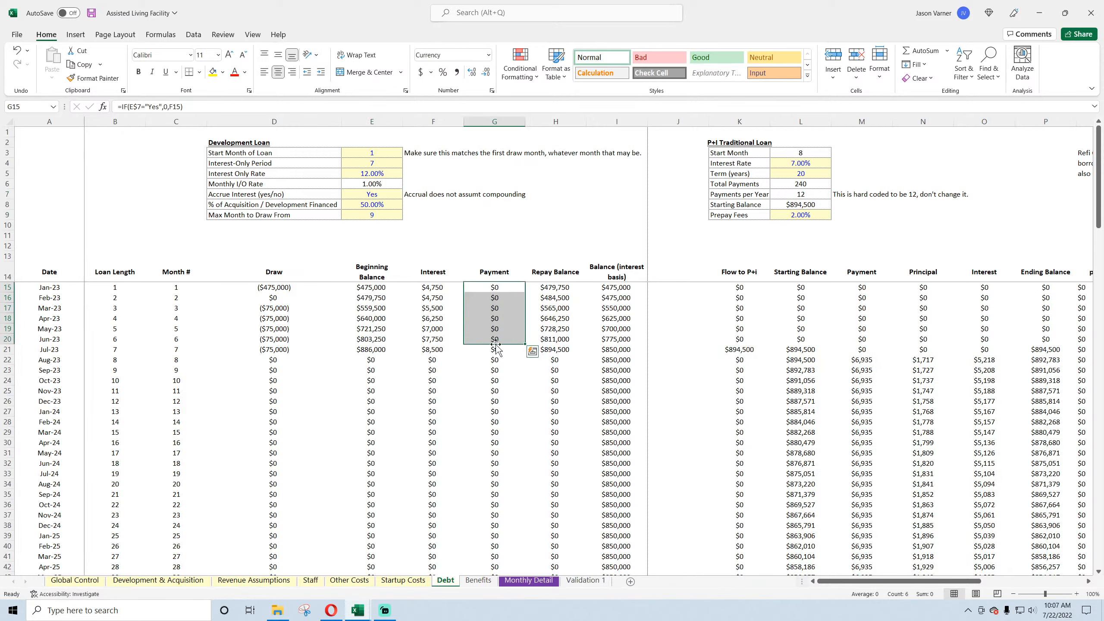
click(739, 350)
click(802, 358)
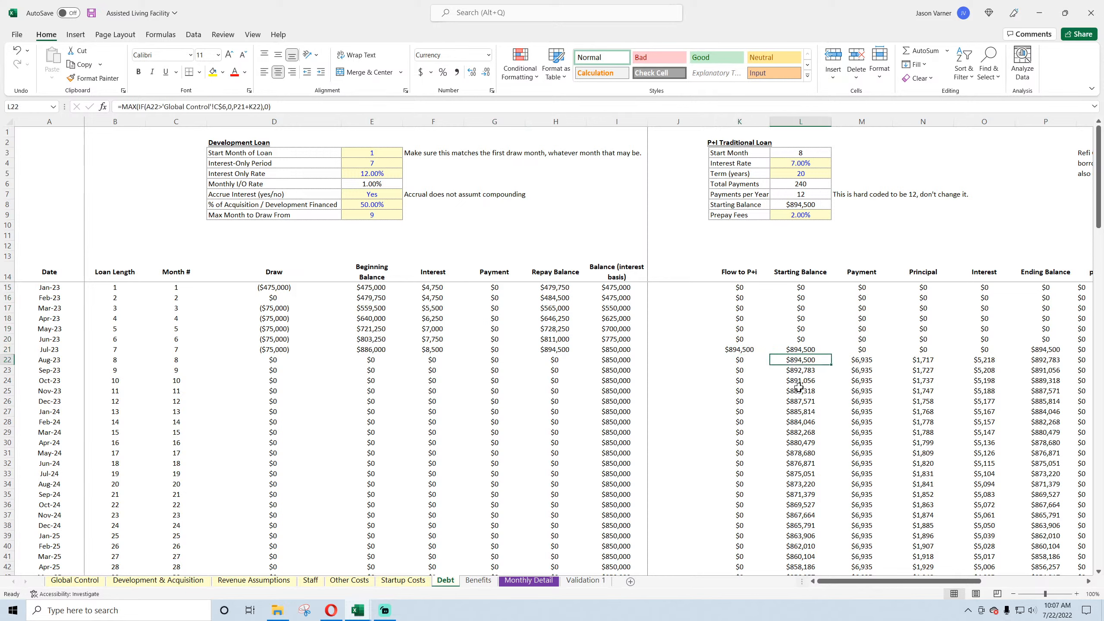
- Set the Development Loan's Accrue Interest back to No, check the Payment column, and save the workbook
click(387, 196)
click(407, 194)
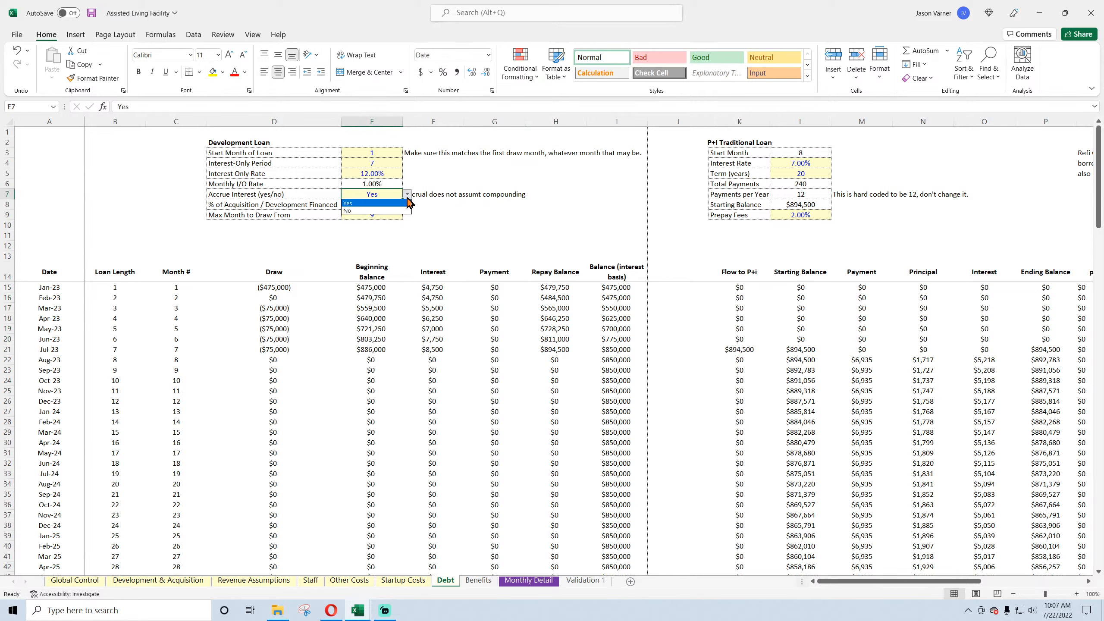
click(363, 212)
click(491, 288)
click(491, 314)
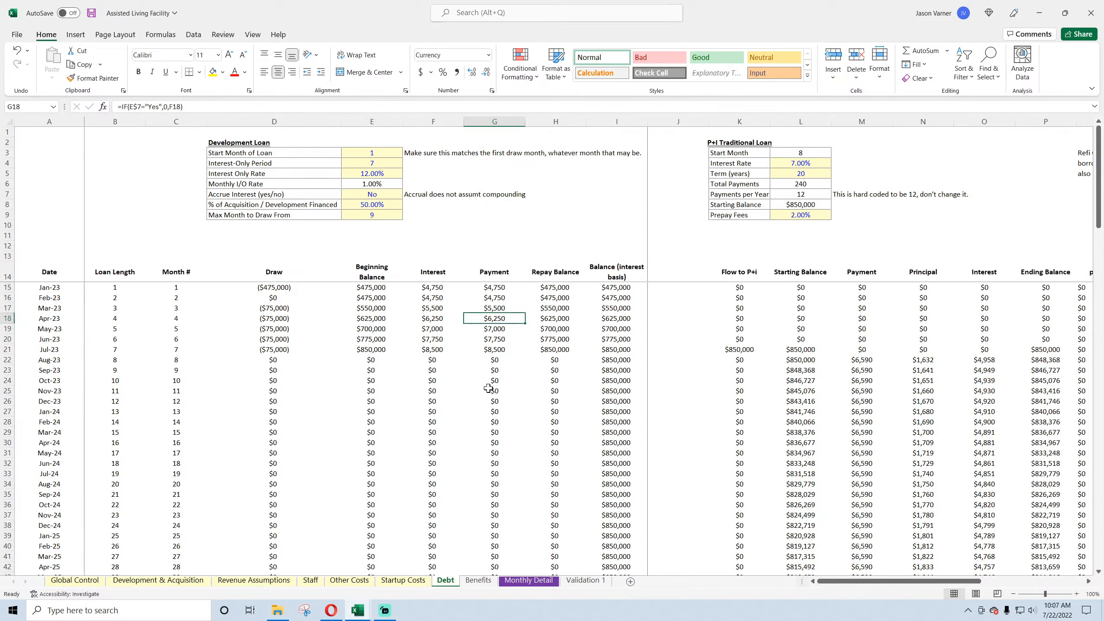
click(91, 13)
- Point both lookup ranges in Monthly Detail's Jan-23 Interest Only Payments formula to the local Debt sheet by removing the Mixed-Use workbook references
click(527, 581)
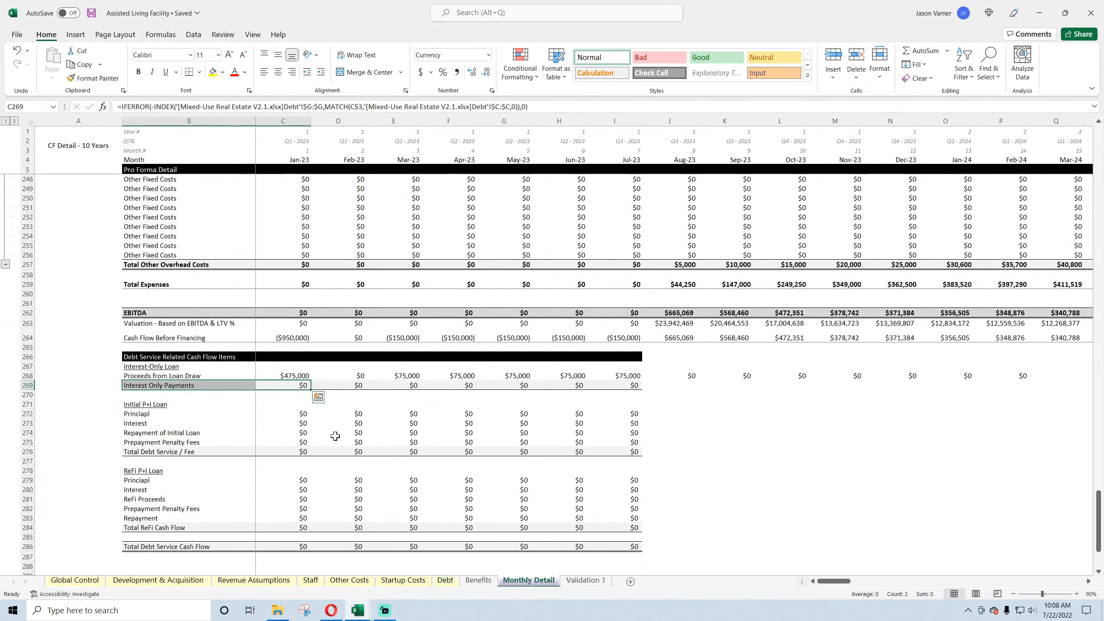
click(290, 385)
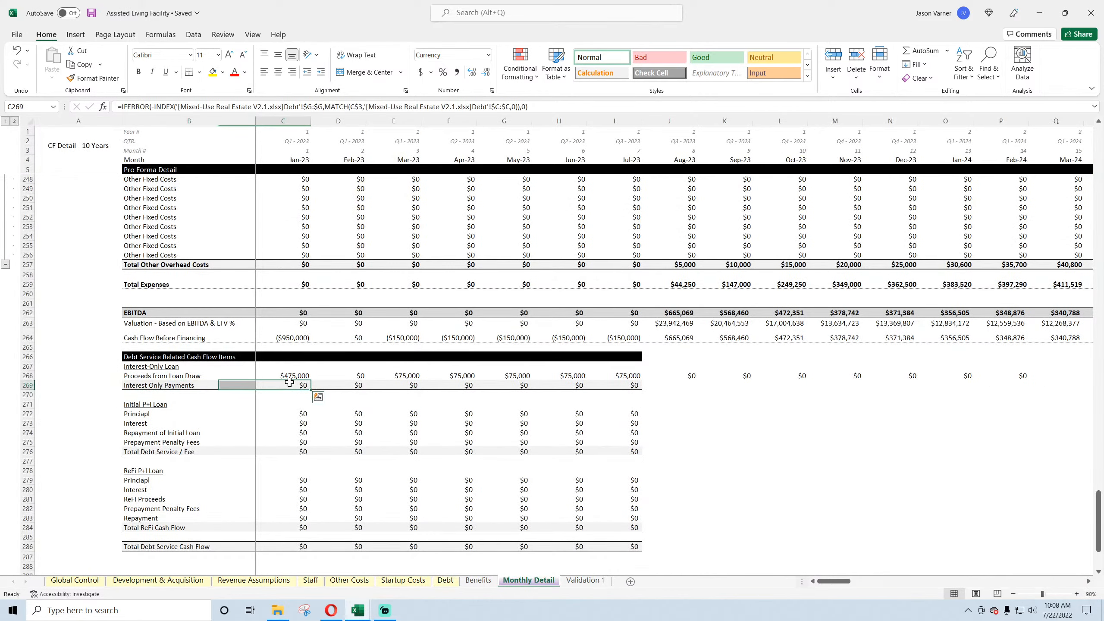
click(277, 106)
drag(283, 107, 178, 106)
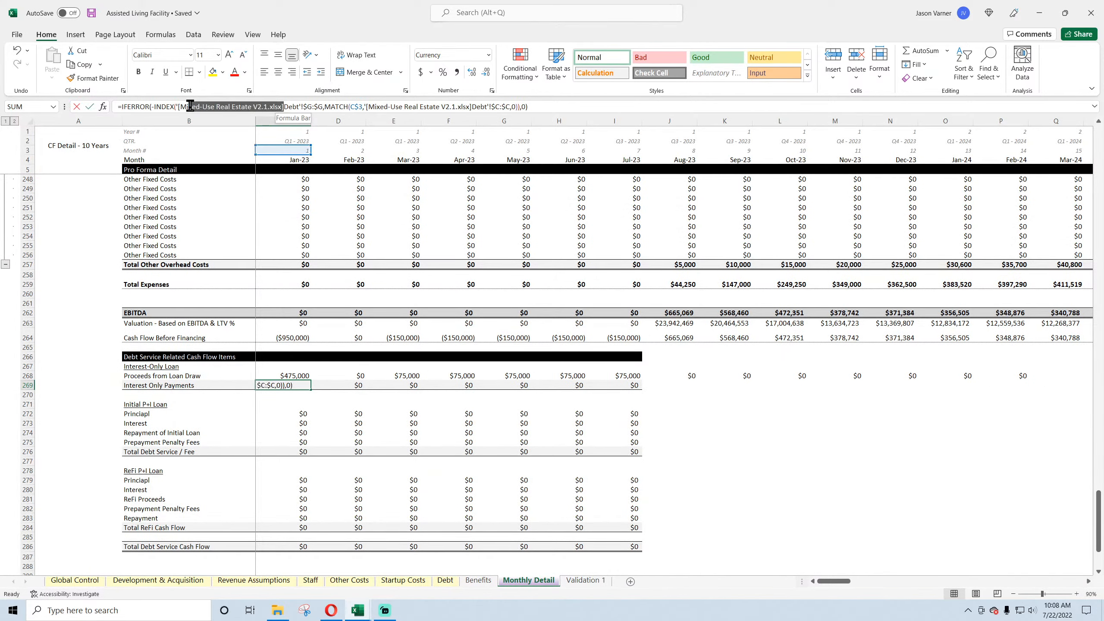
key(Delete)
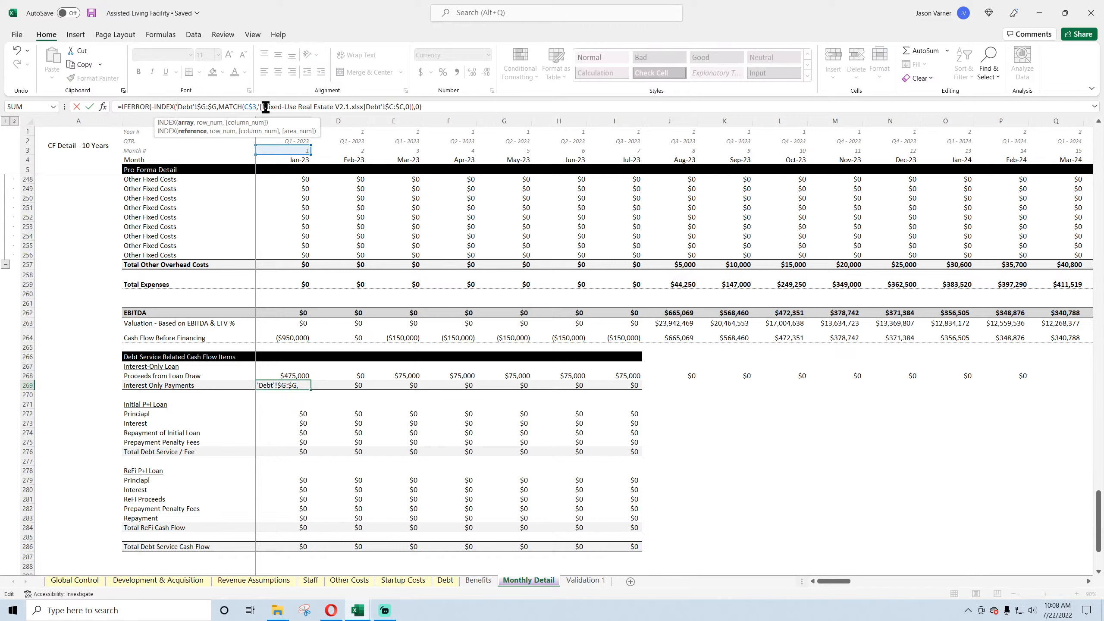
drag(264, 106, 366, 107)
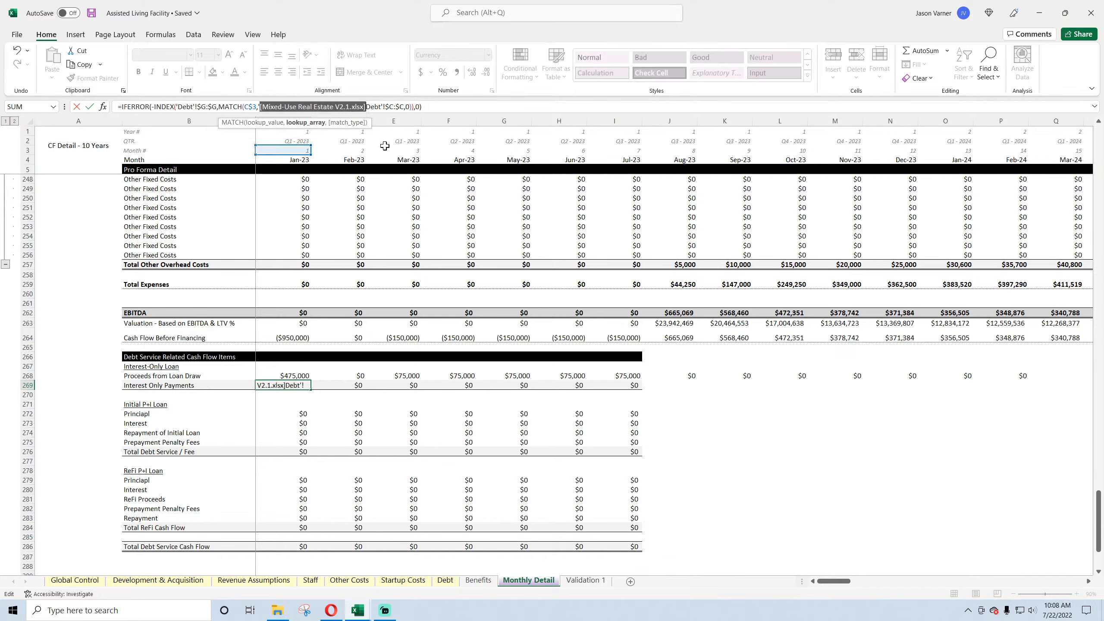
key(BackSpace)
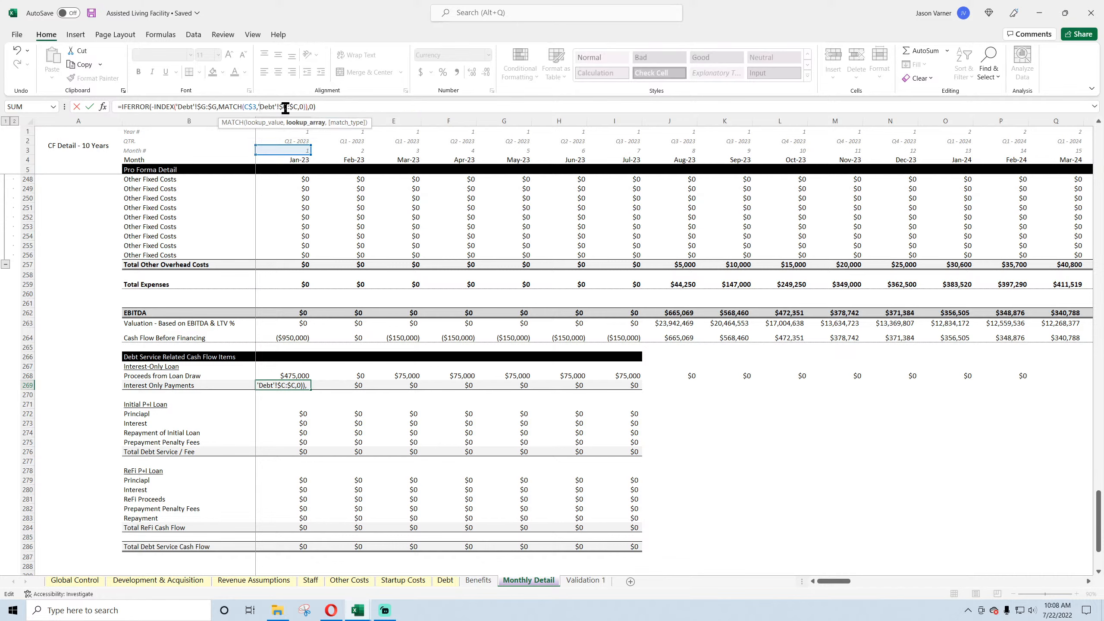
key(BackSpace)
key(BackSpace)
click(193, 106)
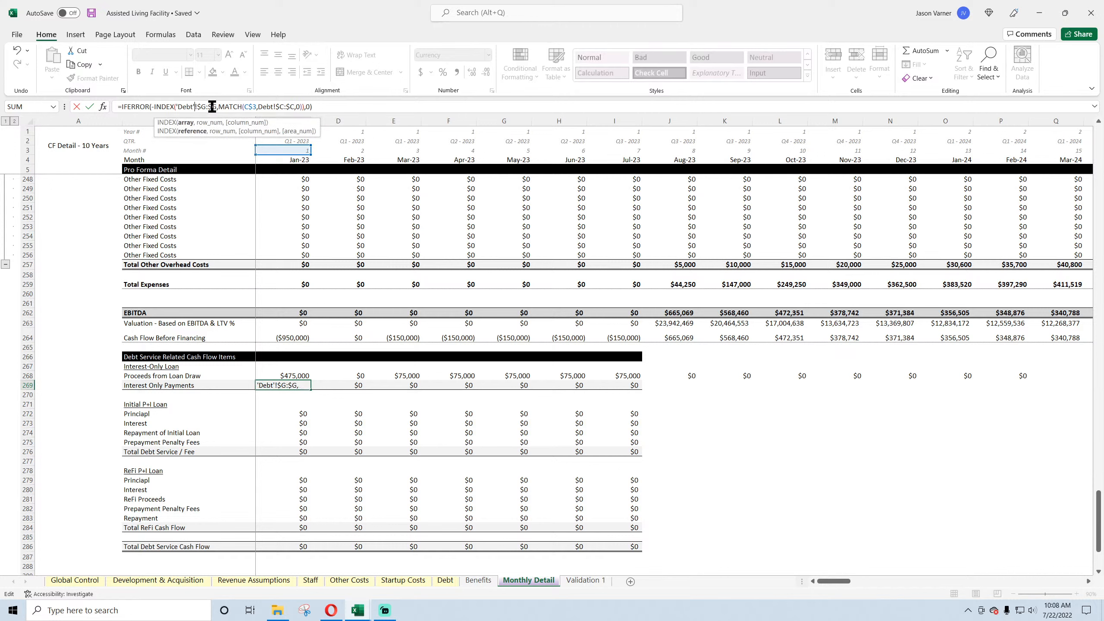
key(BackSpace)
key(Return)
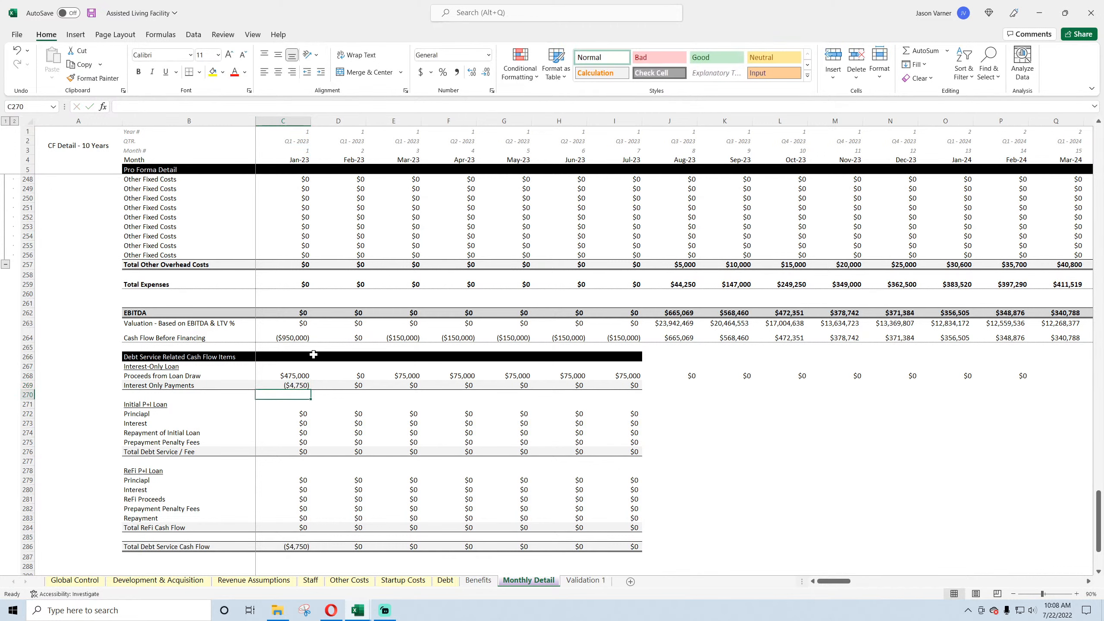
- Fill the Interest Only Payments formula across row 269 and extend the Interest-Only Loan block with its header through Jan-24
click(294, 375)
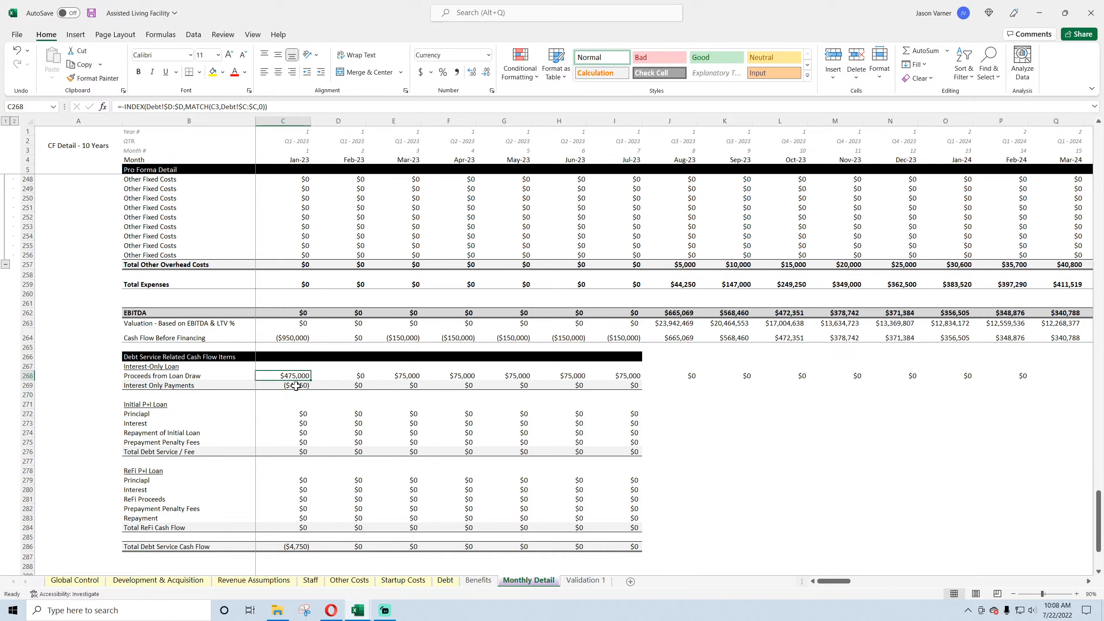
click(296, 385)
drag(311, 390, 856, 386)
drag(632, 357, 962, 394)
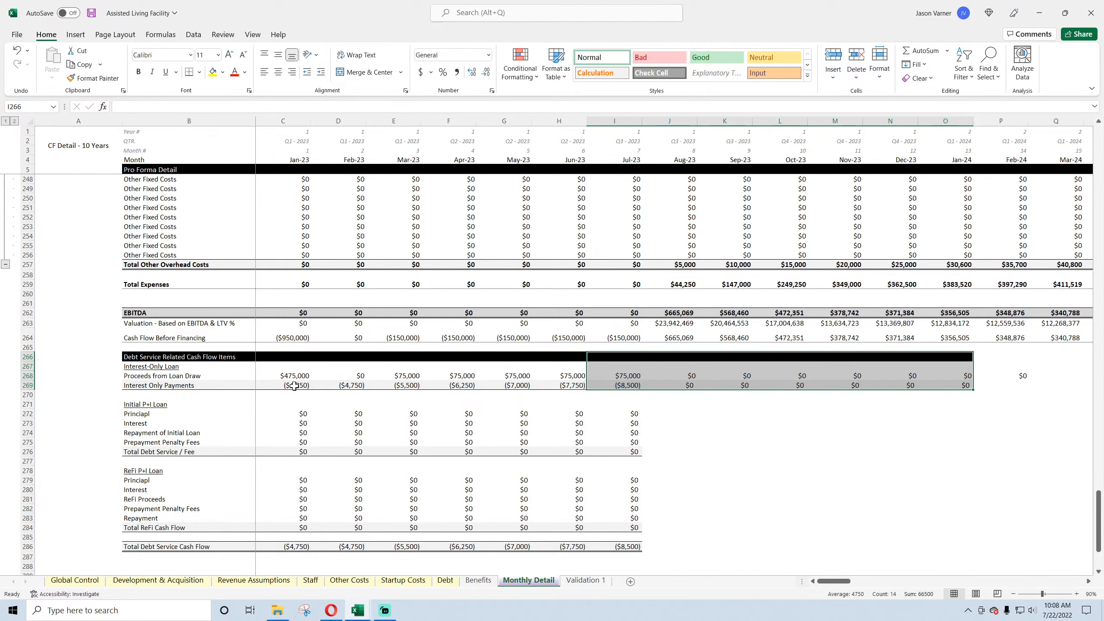
- Compare the Jan-23 to Jul-23 Interest Only Payments with the Payment column on the Debt sheet
drag(295, 385, 607, 389)
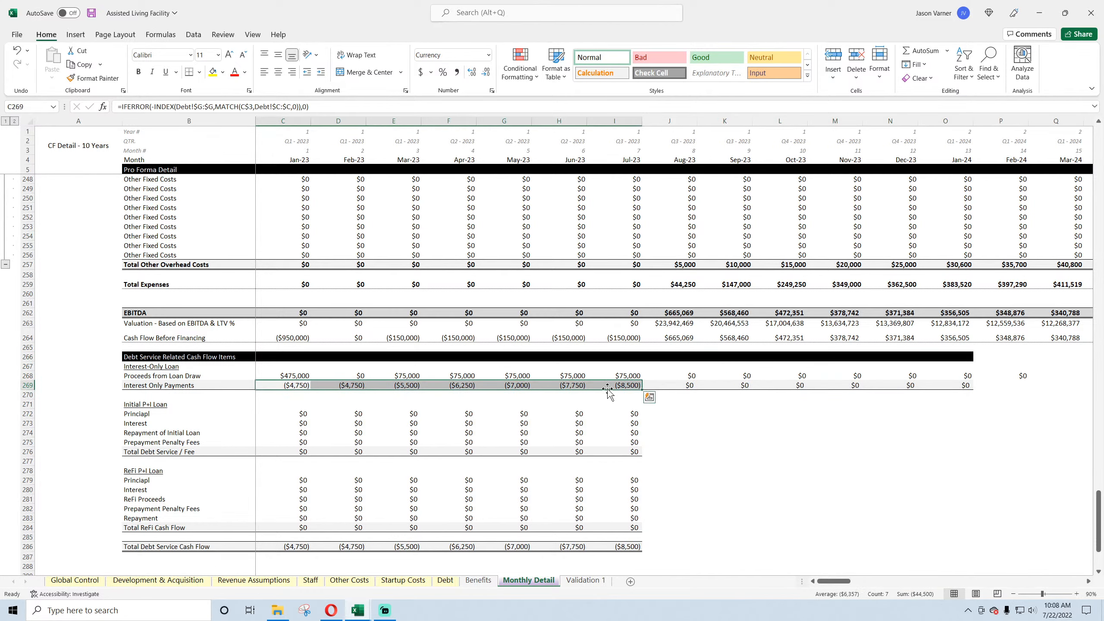
click(454, 580)
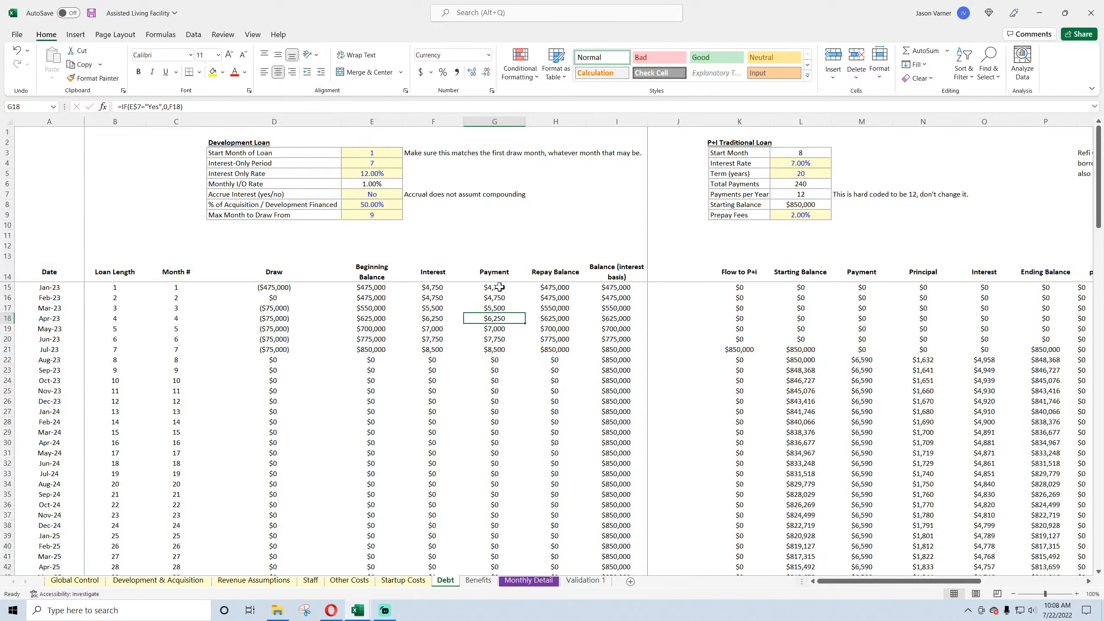
drag(499, 287, 508, 348)
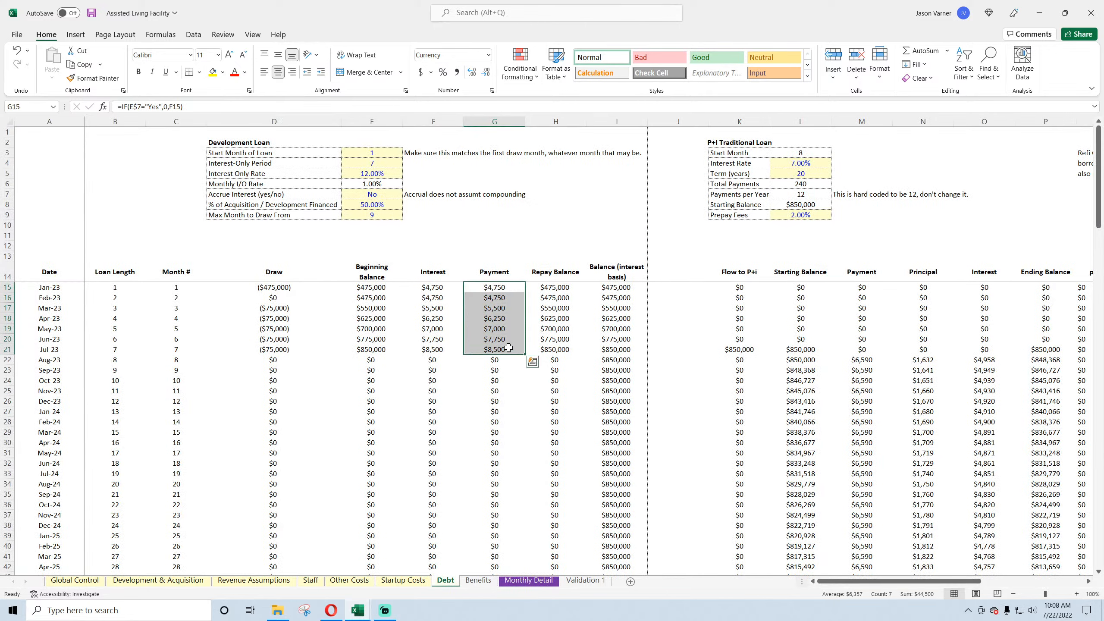
- Set Accrue Interest to Yes on the Debt sheet, check the Interest Only Payments row on Monthly Detail, and save the workbook
click(393, 195)
click(407, 194)
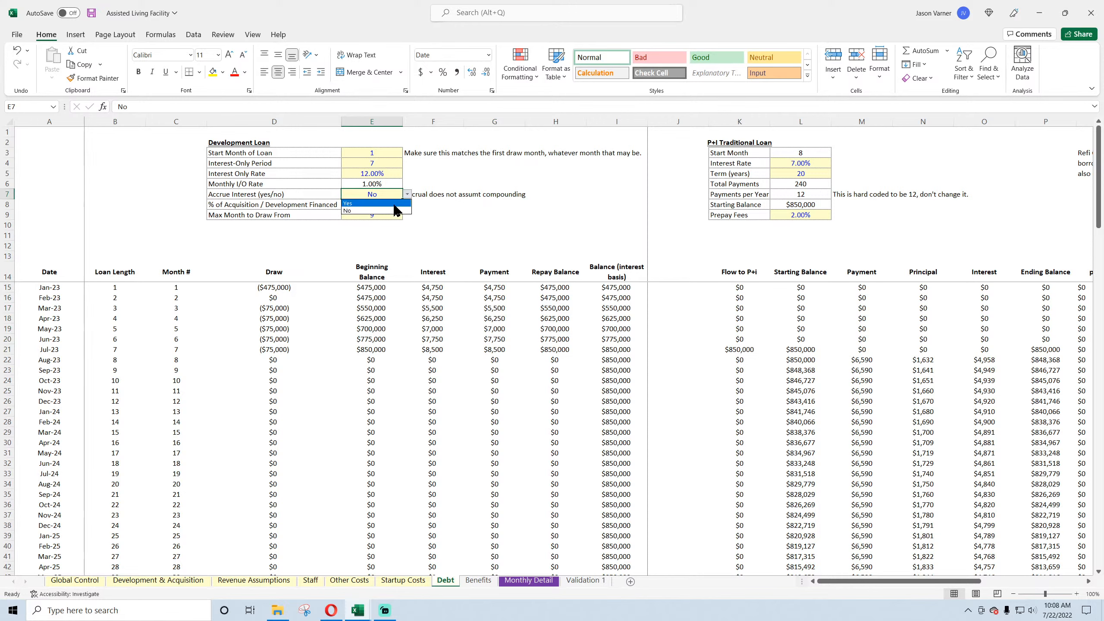
click(394, 204)
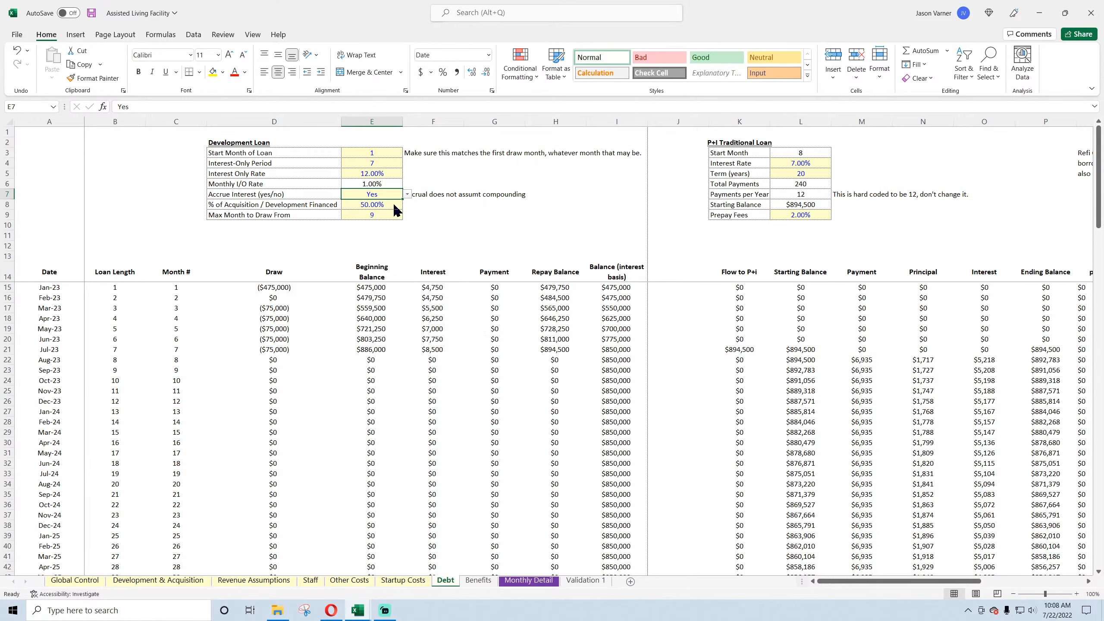
click(533, 582)
click(289, 383)
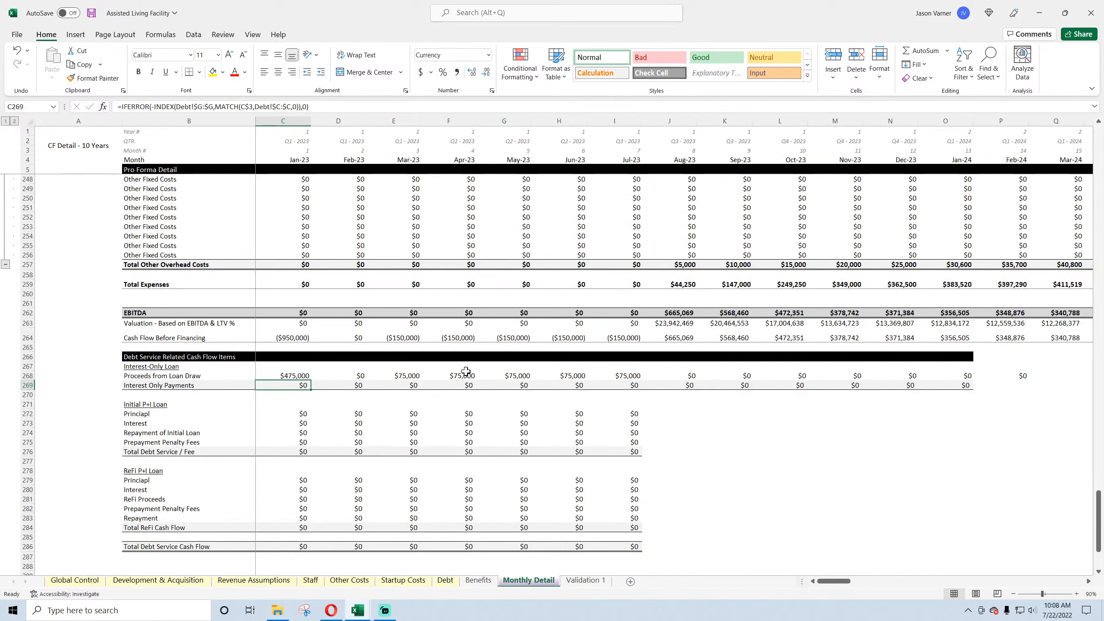
click(91, 16)
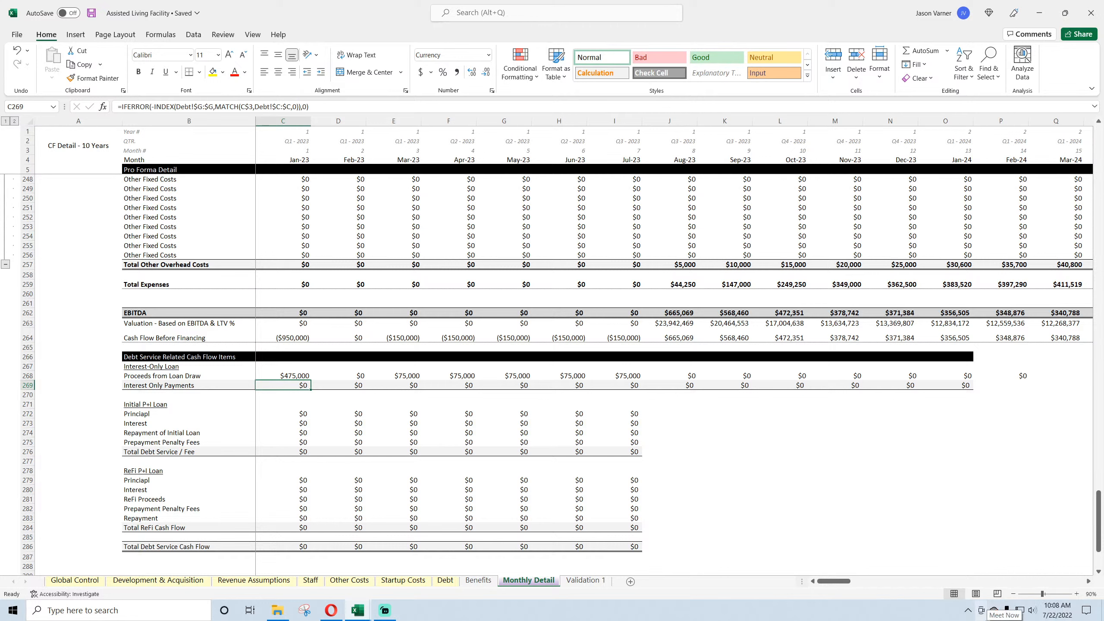
- Switch to the Mixed-Use Real Estate V2.1 workbook and examine the interest-only, initial and refinance loan rows on its Executive Summary
click(299, 376)
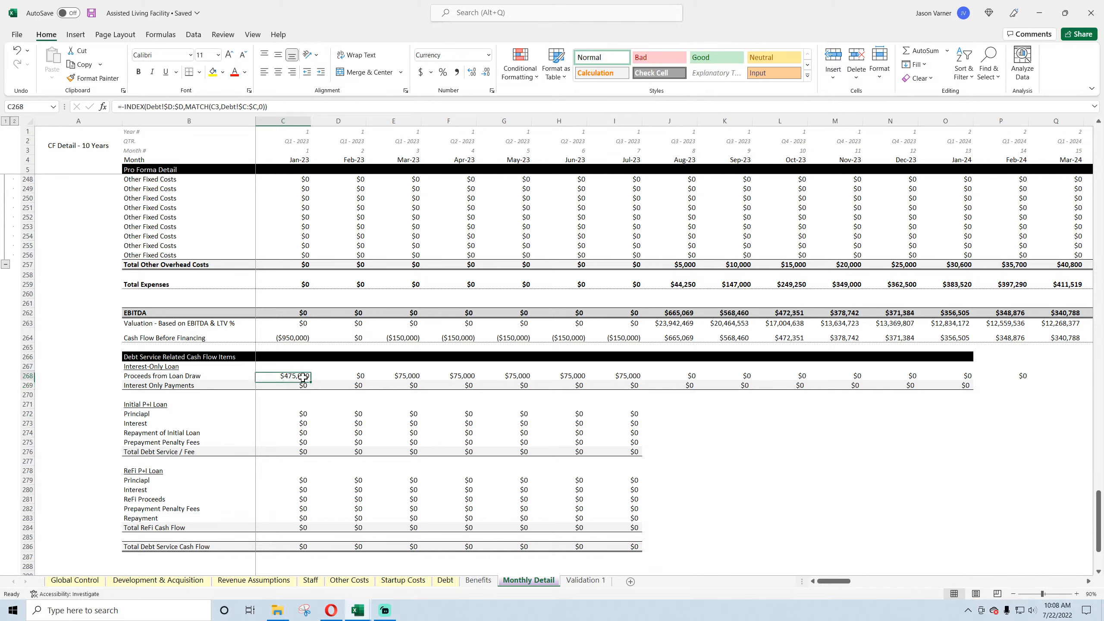
click(290, 414)
click(361, 613)
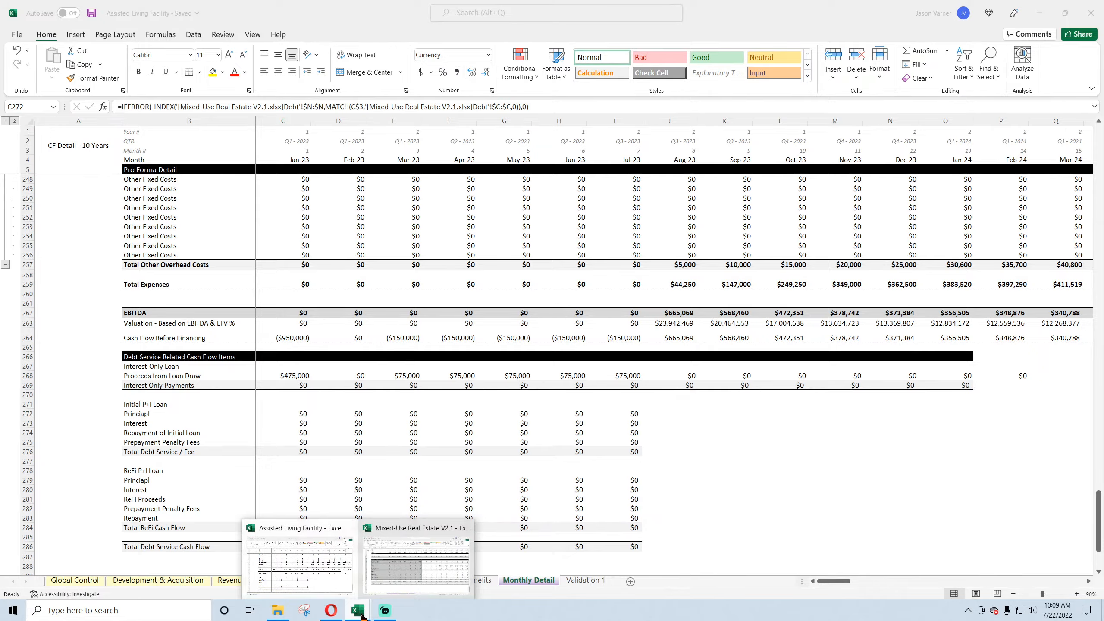
click(410, 576)
click(298, 585)
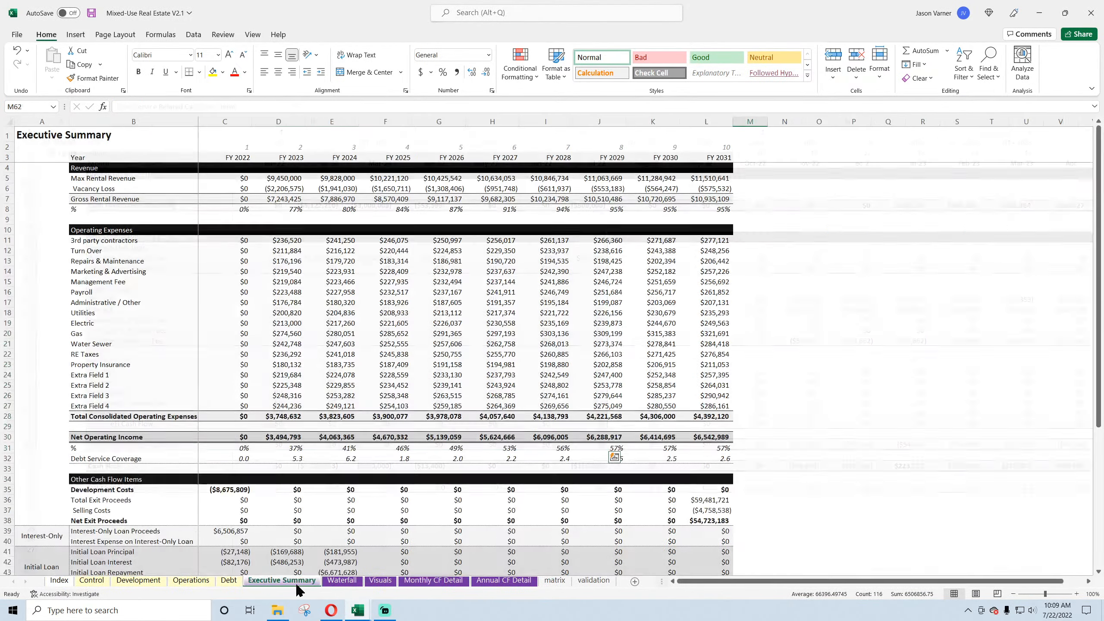
scroll(246, 467, down, 7)
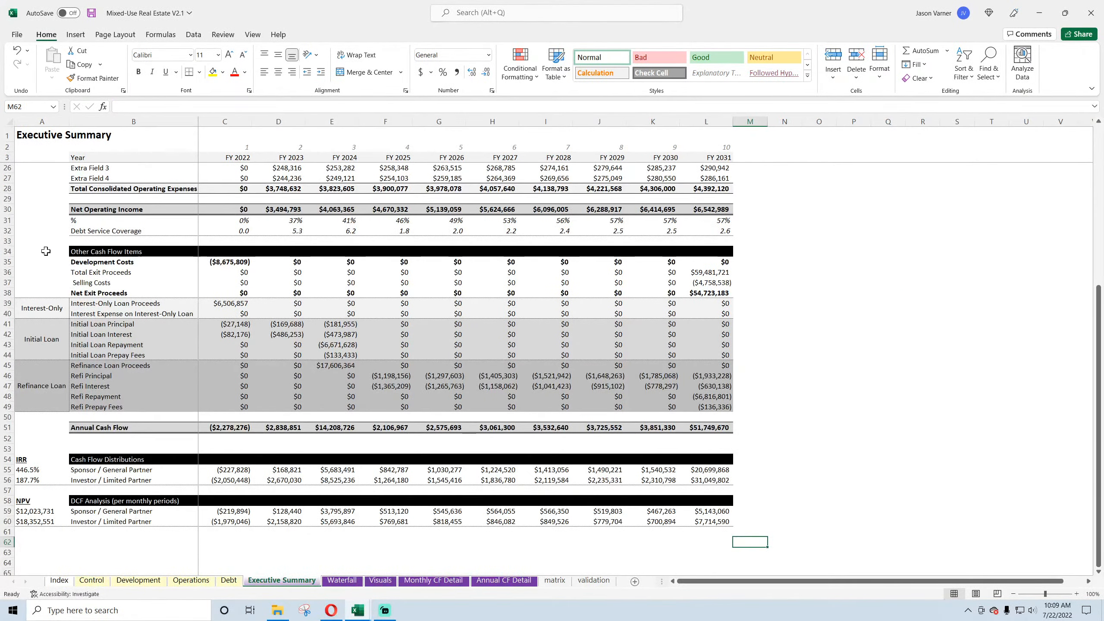
drag(33, 260, 715, 388)
click(231, 262)
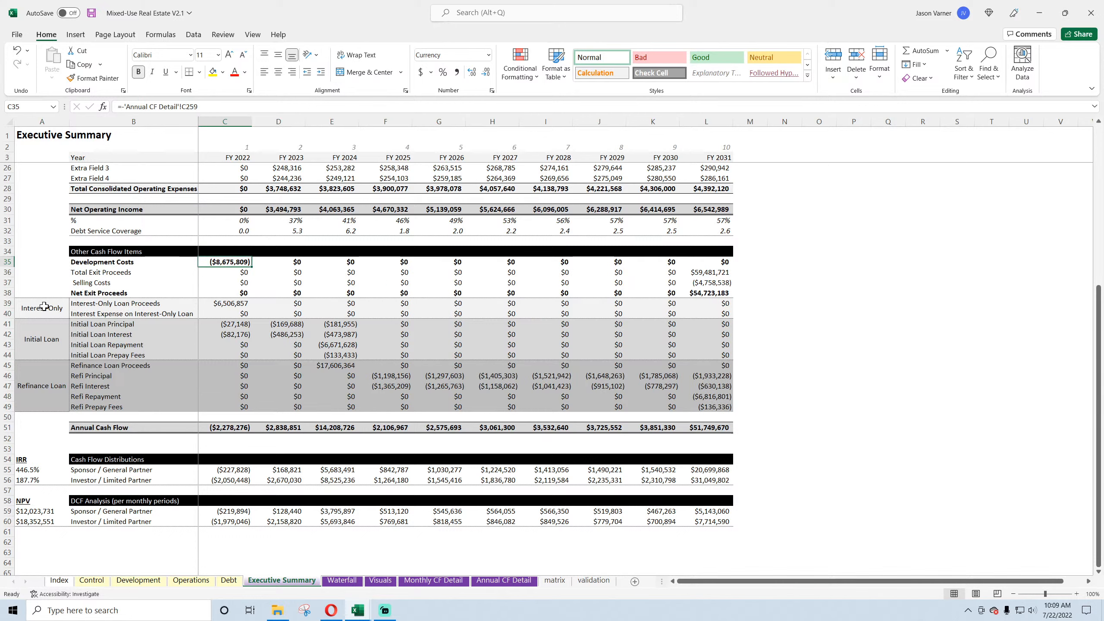
drag(47, 307, 686, 393)
drag(223, 305, 448, 353)
drag(328, 364, 669, 406)
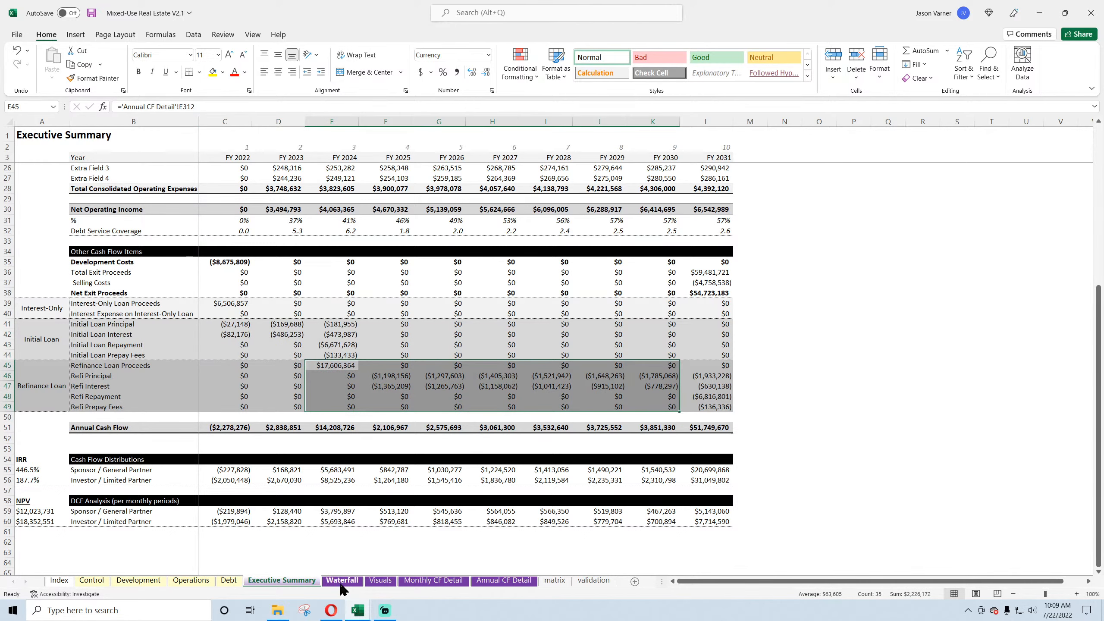
- Return to the Assisted Living Facility workbook, save it, and review the Initial P+I and ReFi P+I Loan formulas on Monthly Detail
mouse_move(367, 610)
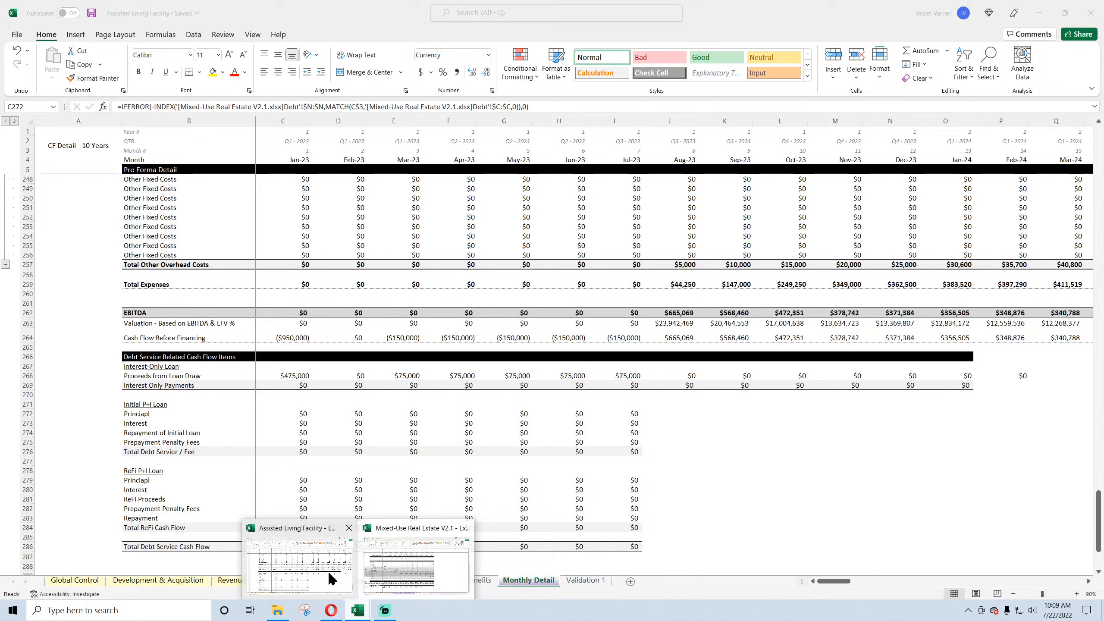
click(332, 569)
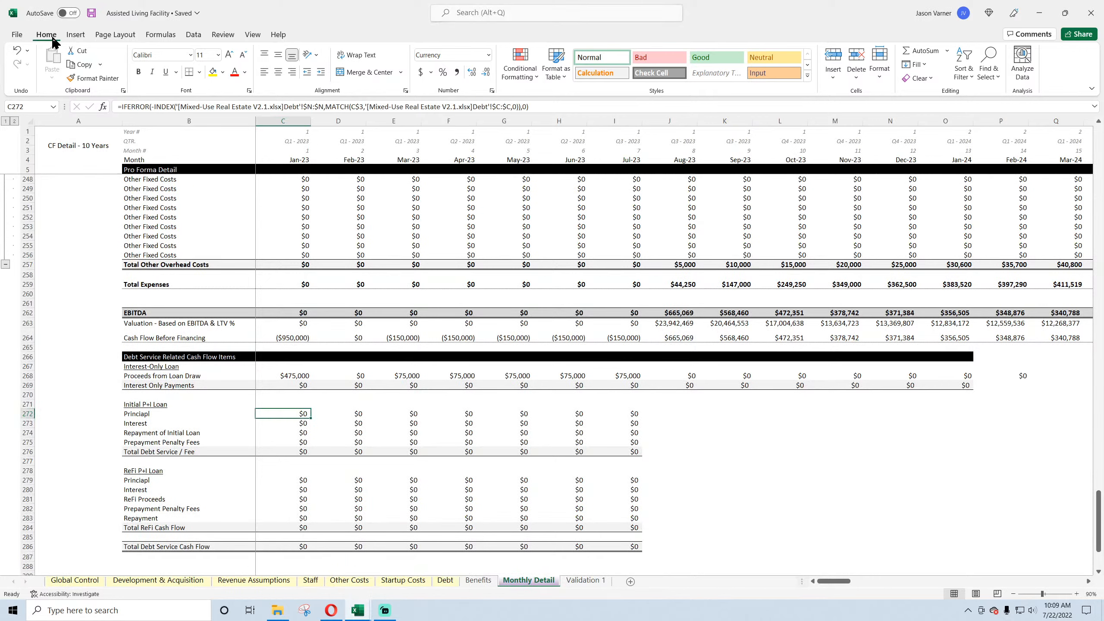
click(92, 13)
drag(289, 414, 610, 535)
click(576, 498)
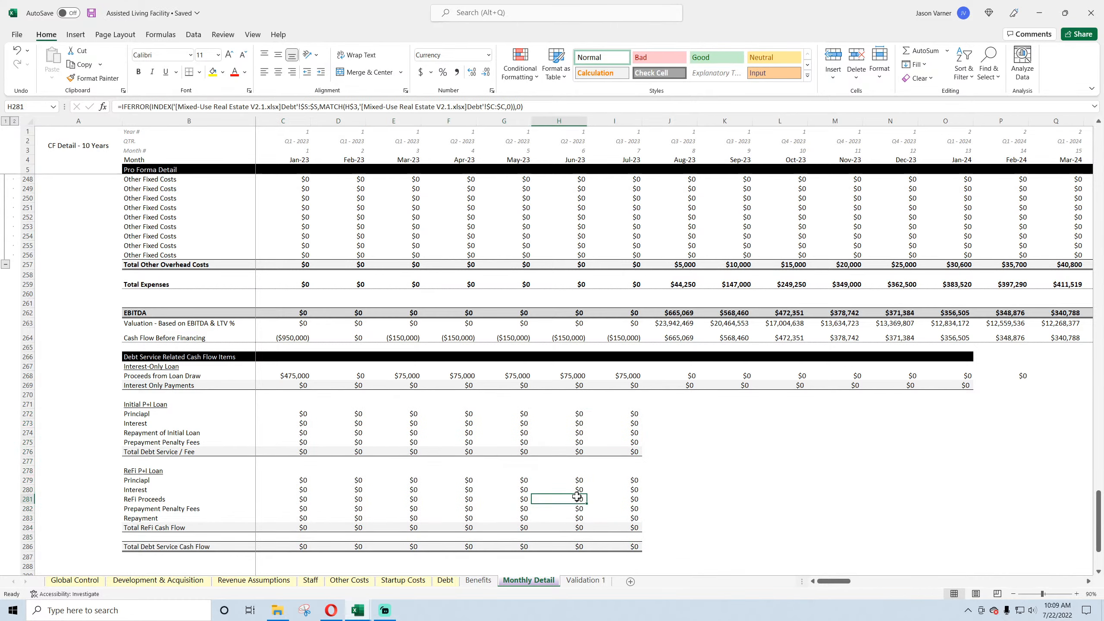
click(564, 547)
click(296, 413)
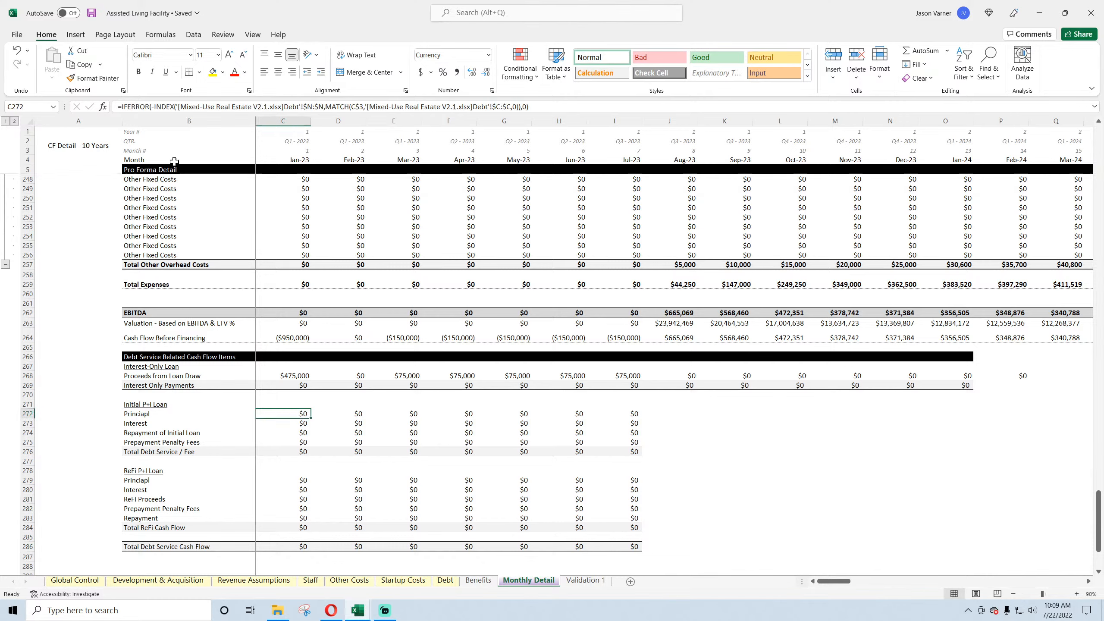
- Relink the Initial P+I Loan Principal formula in C272 to the local sheet as =IFERROR(-INDEX(Debt!$N:$N,MATCH(C$3,Debt!$C:$C,0)),0)
click(185, 106)
drag(180, 106, 284, 106)
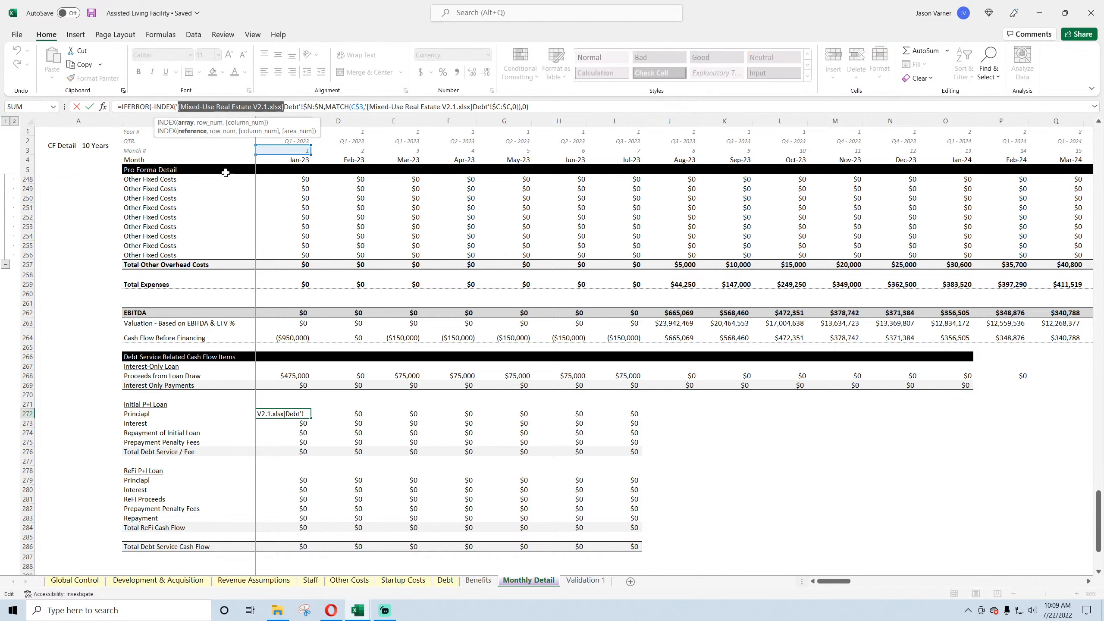
key(BackSpace)
key(BackSpace)
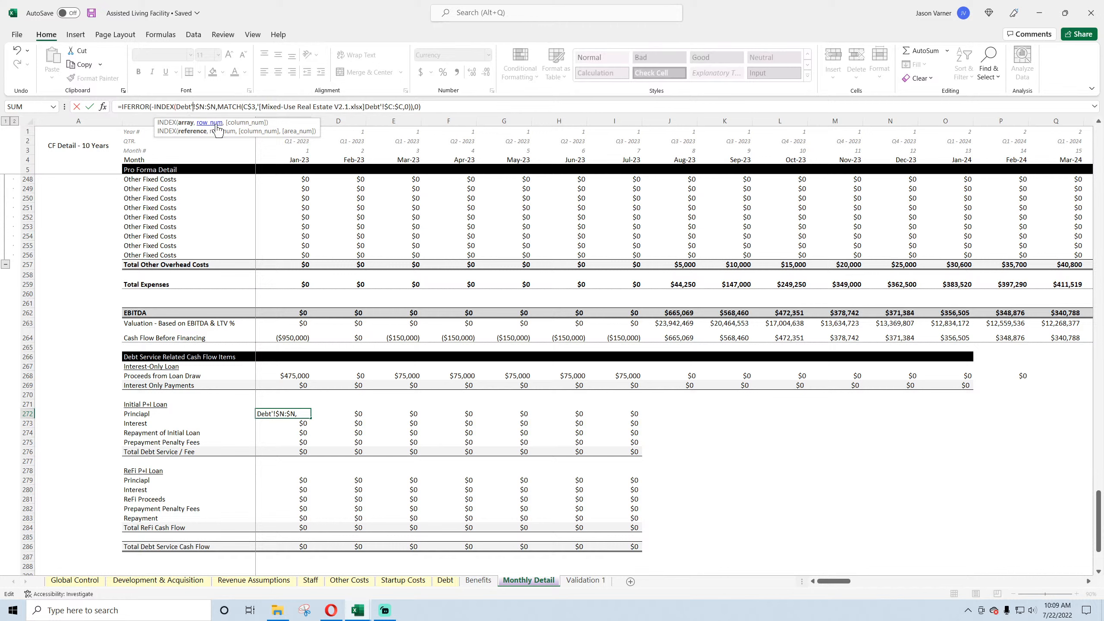
key(BackSpace)
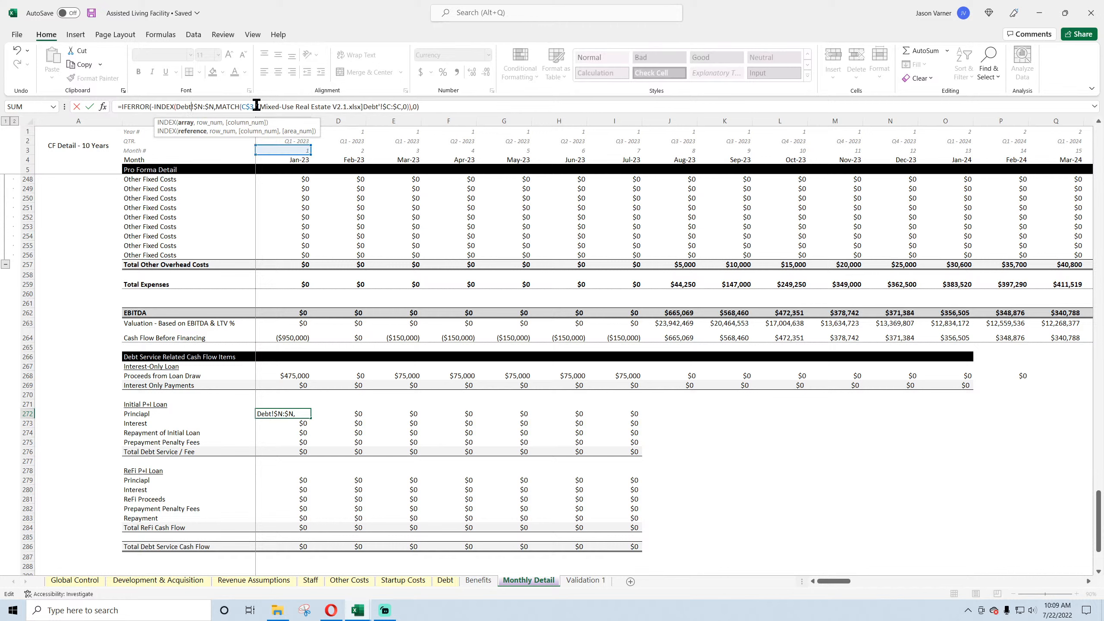
drag(257, 106, 361, 107)
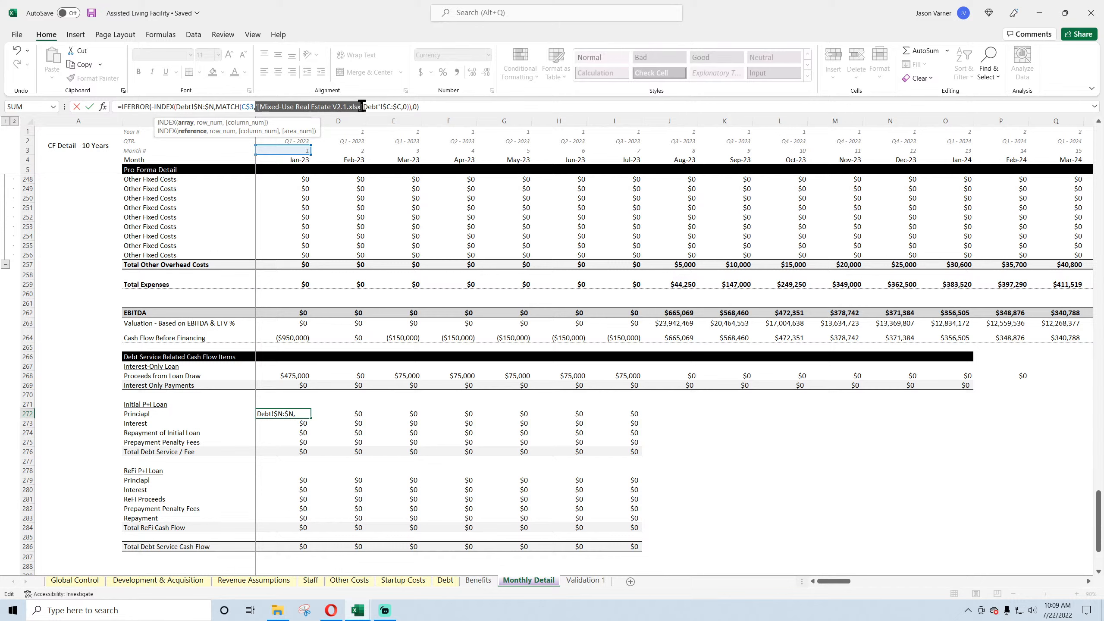
key(BackSpace)
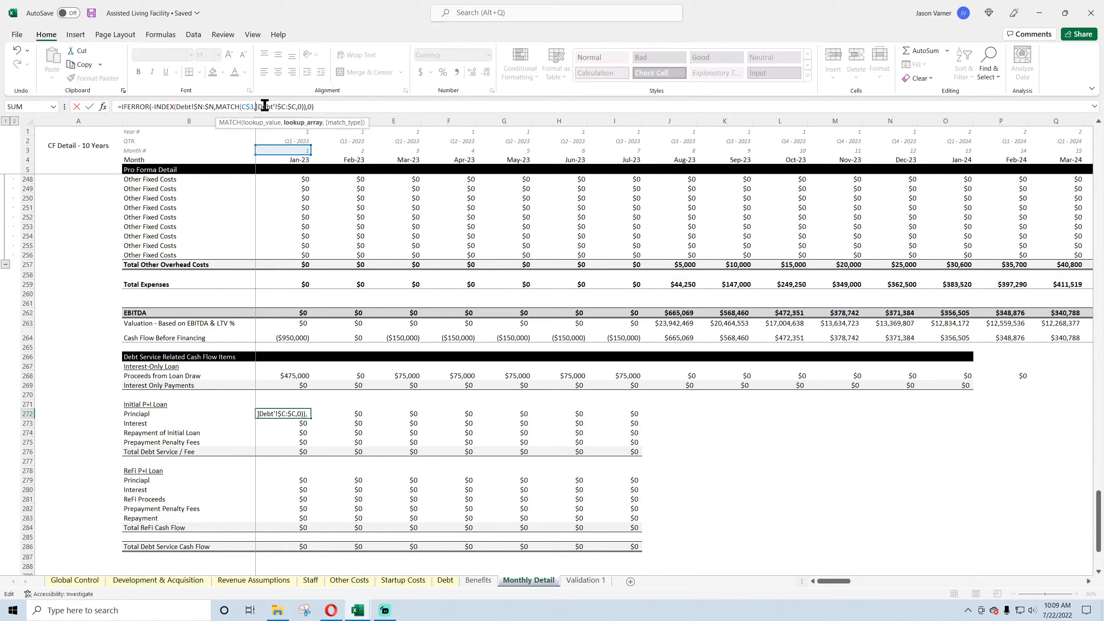
key(BackSpace)
key(BackSpace)
key(Return)
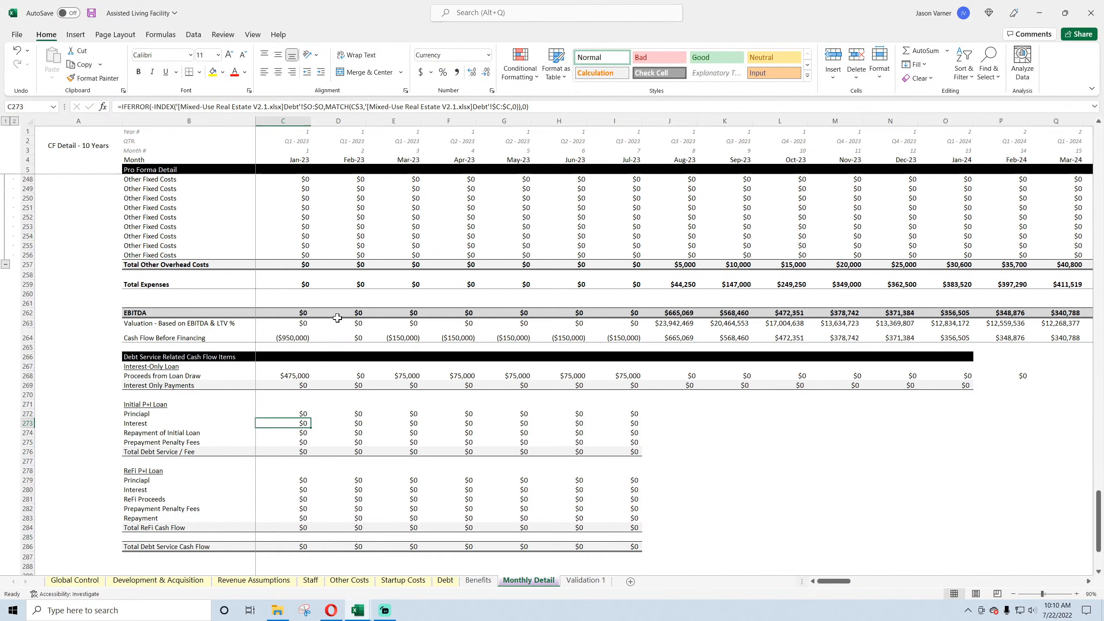
- Fill the relinked Initial P+I Loan Principal formula from C272 across to Feb-24
click(301, 412)
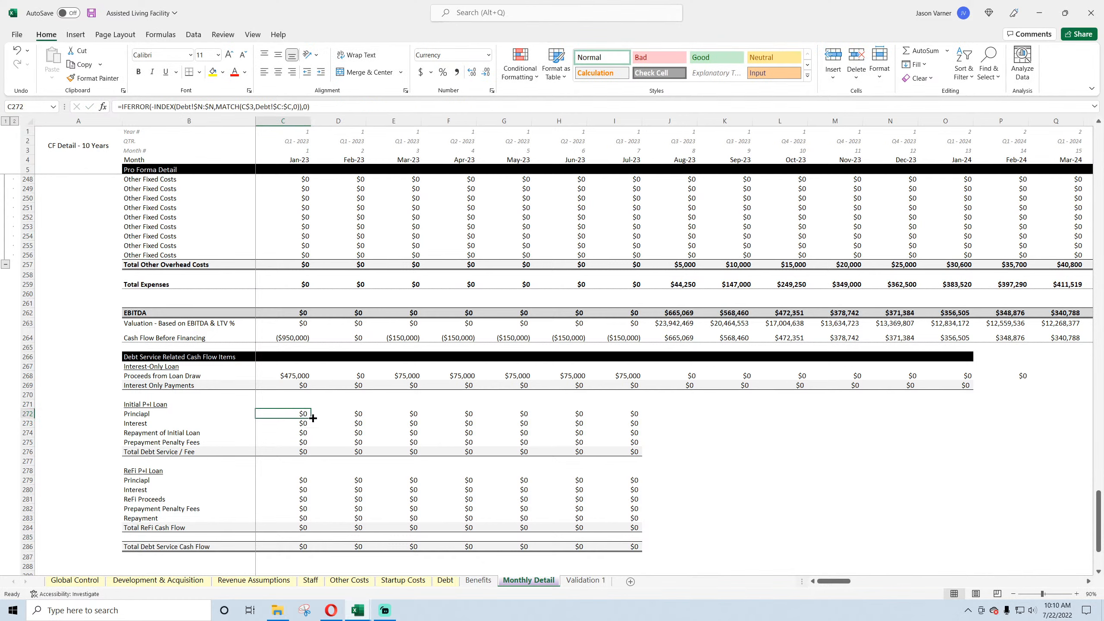
drag(305, 415, 1019, 434)
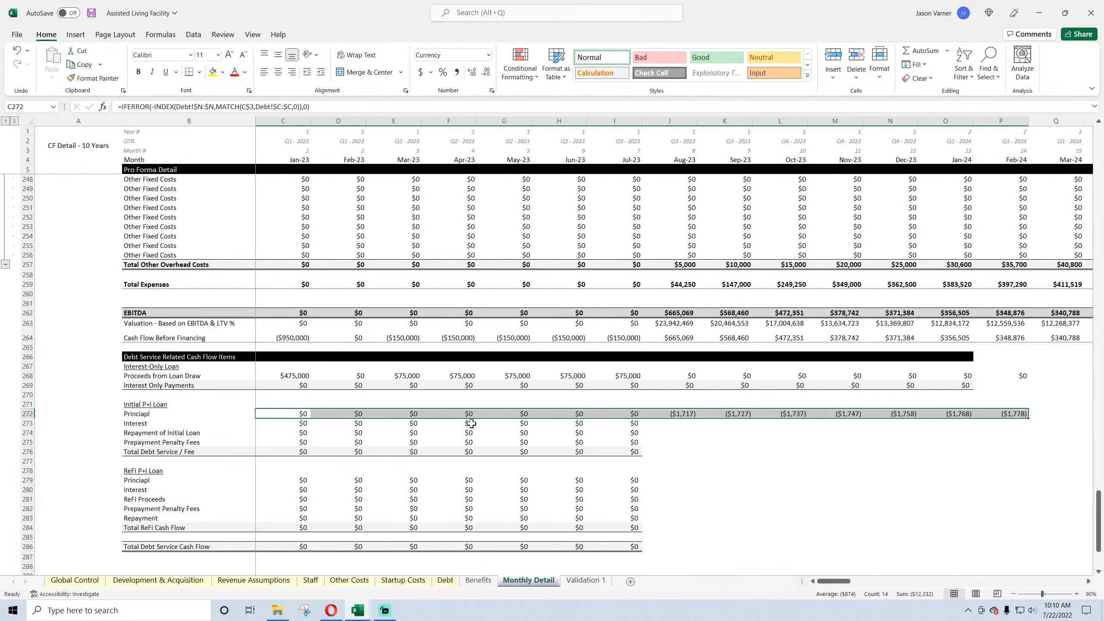
click(283, 414)
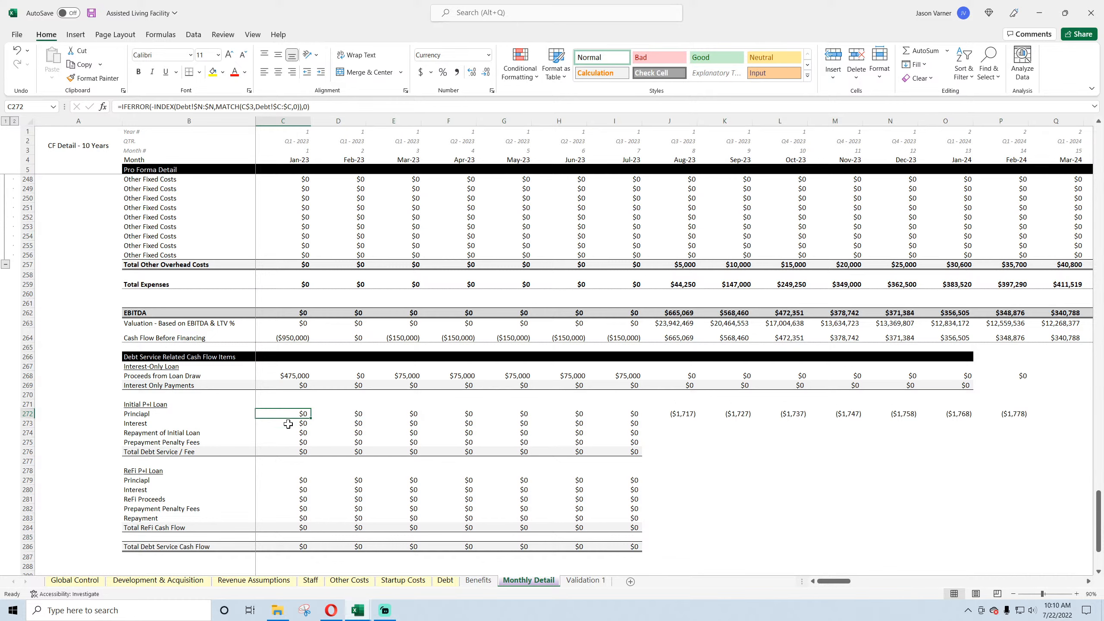
- Relink the Initial P+I Loan Interest formula in C273 to Debt!$O:$O and Debt!$C:$C, and fill it across to Dec-23
click(283, 422)
drag(178, 106, 283, 107)
key(BackSpace)
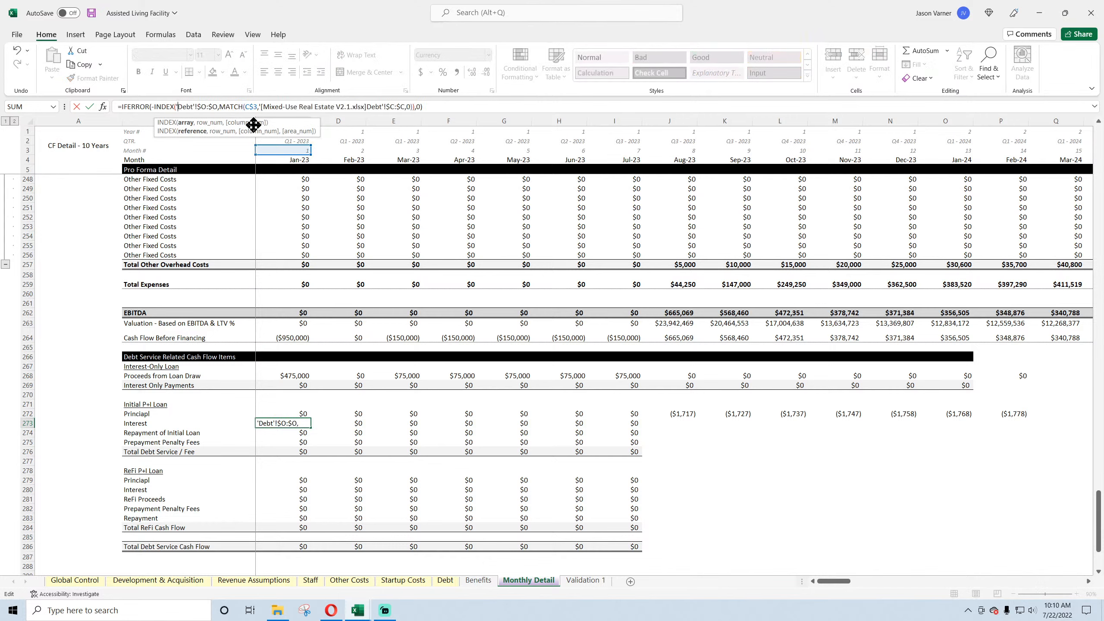
key(BackSpace)
click(215, 107)
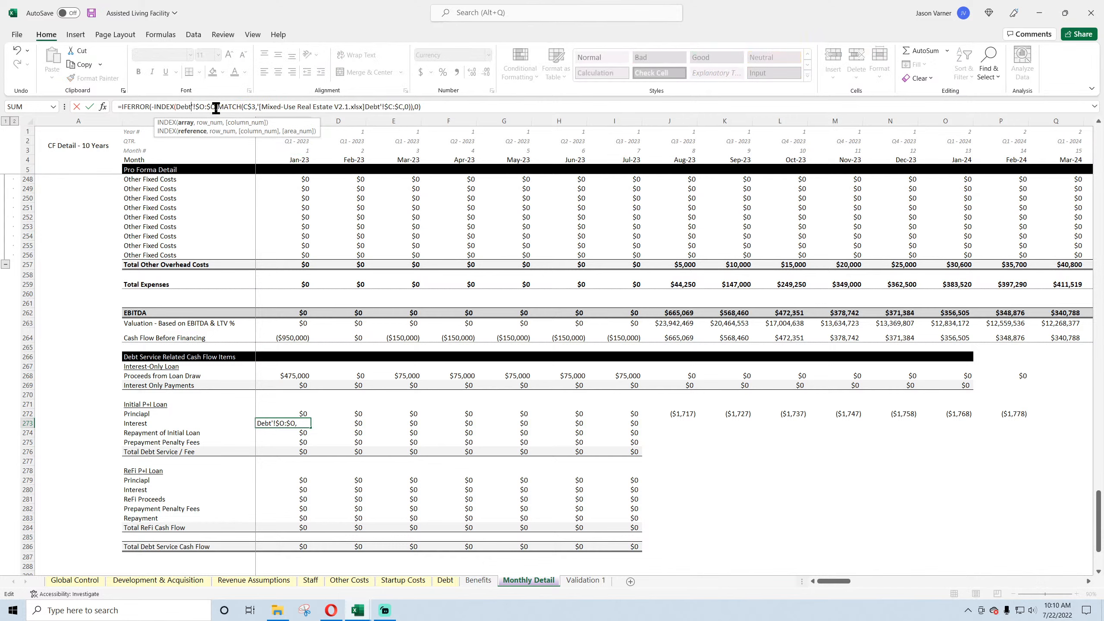
key(Delete)
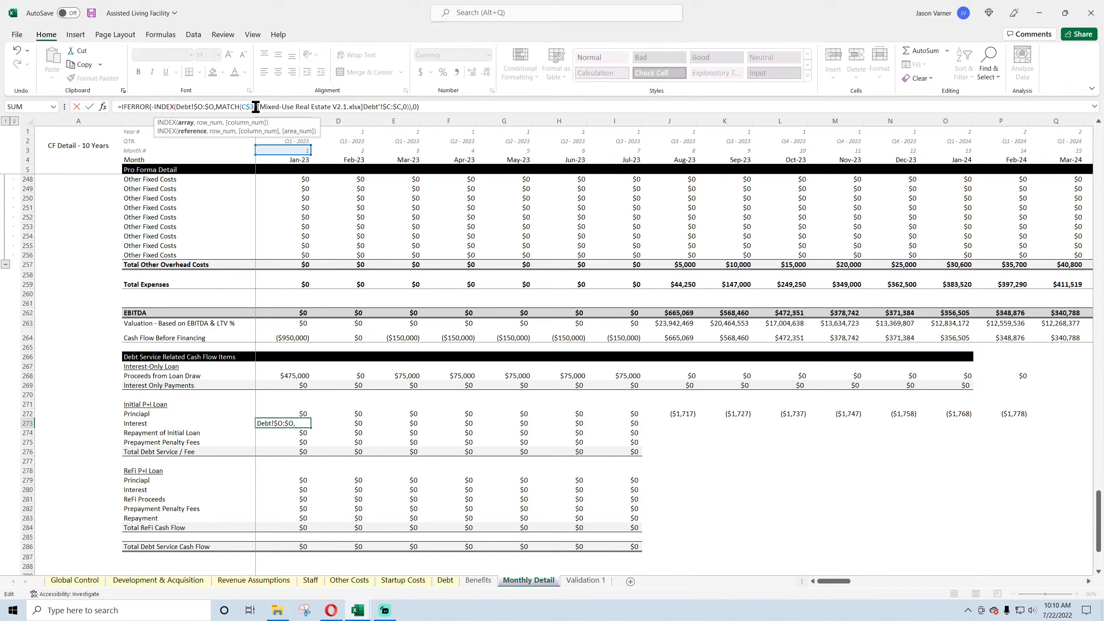
drag(264, 106, 393, 114)
key(Delete)
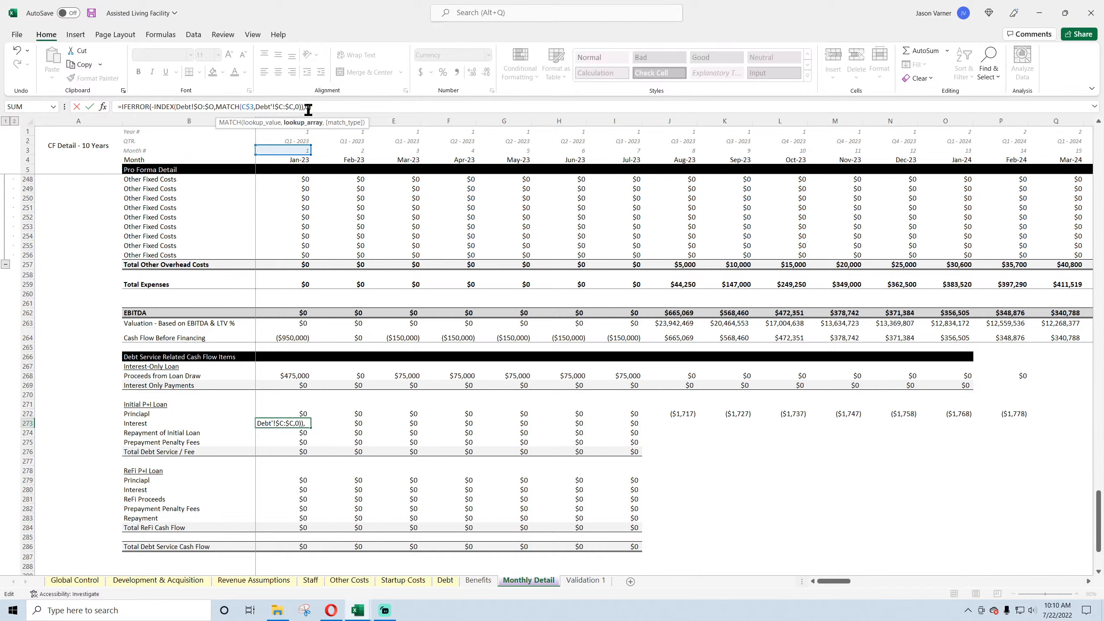
key(Return)
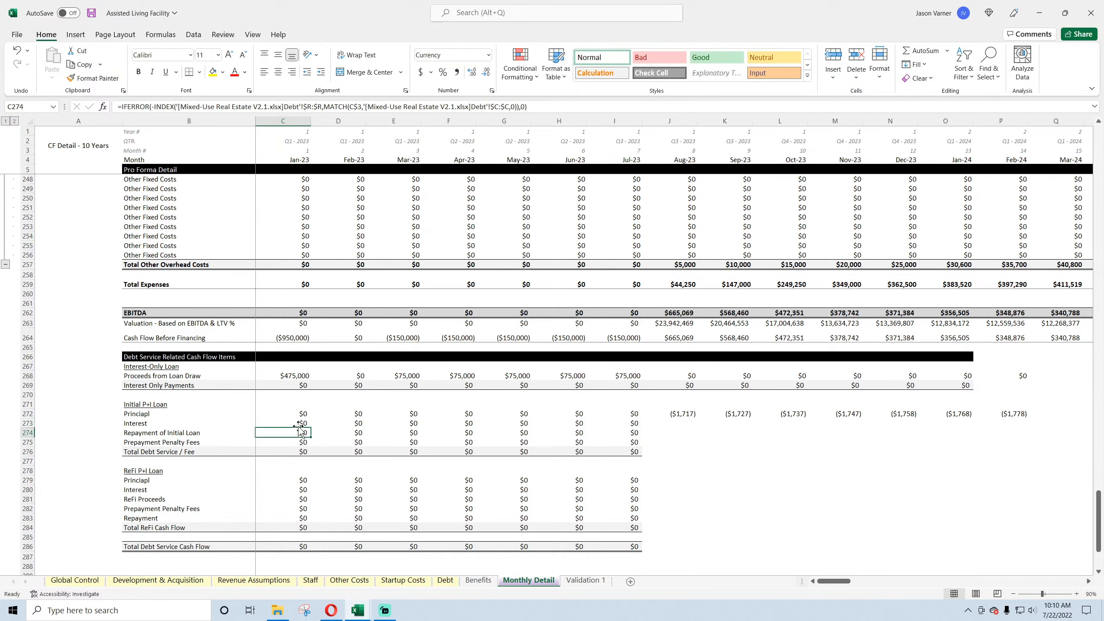
click(299, 424)
drag(309, 427, 912, 425)
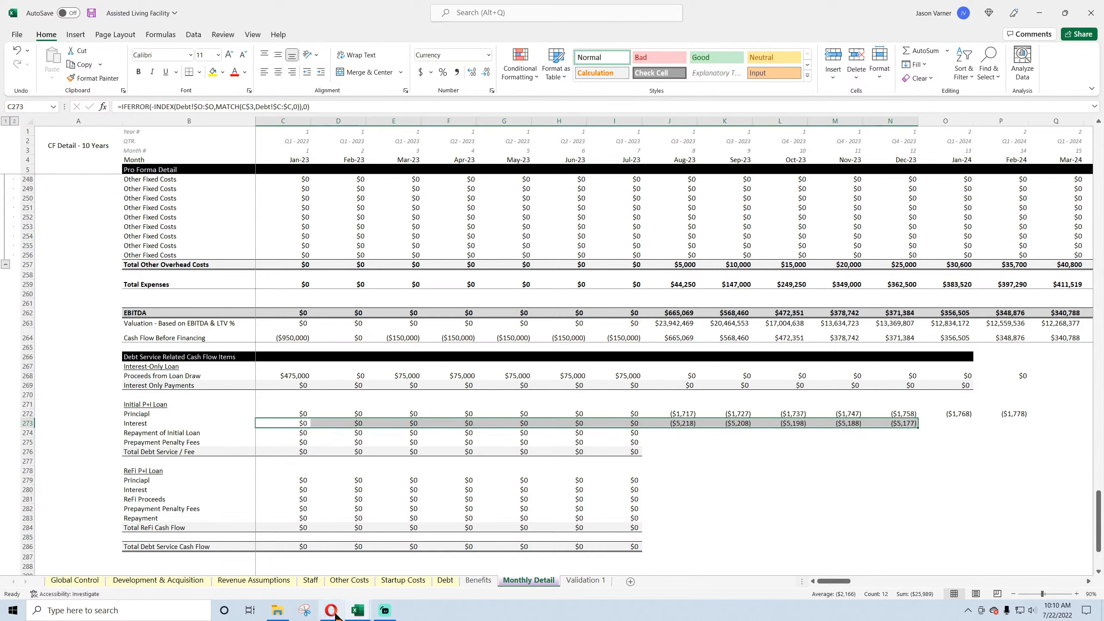
- Compare the Aug-23 Principal and Interest of the P+I Traditional Loan on the Debt sheet, view its prepay fee and repayment columns, and return to Monthly Detail
click(442, 581)
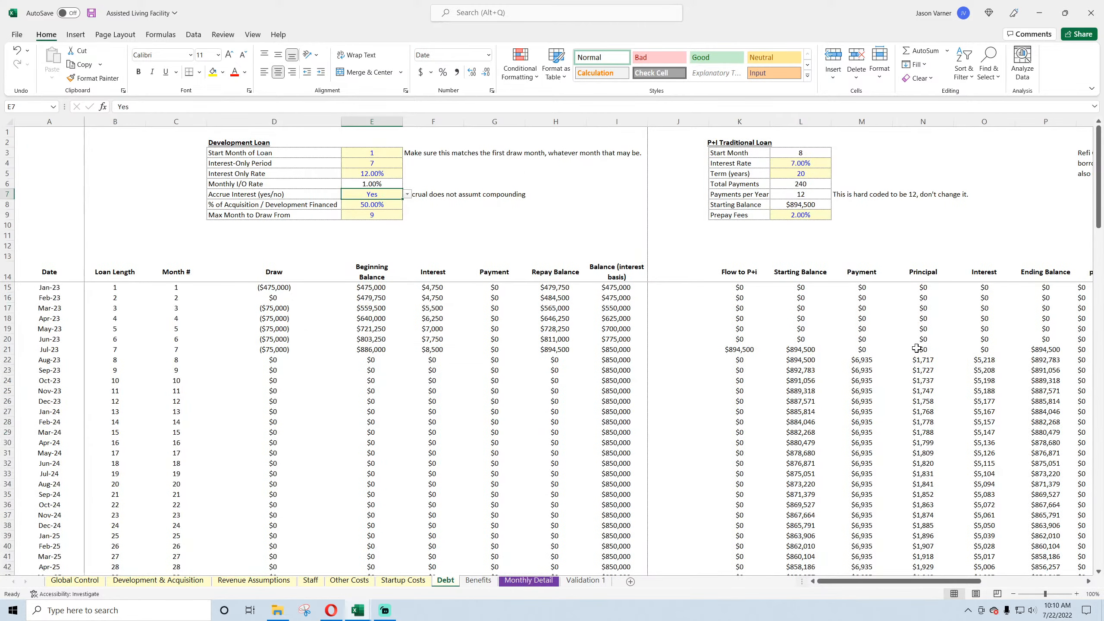
click(878, 358)
click(926, 361)
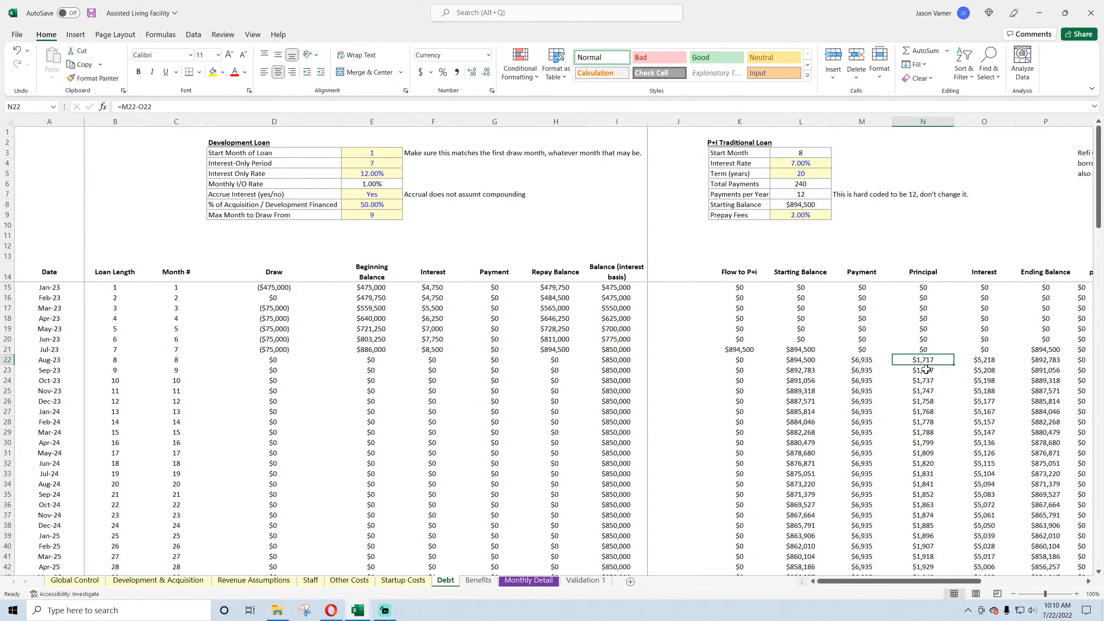
click(992, 361)
click(939, 357)
click(985, 359)
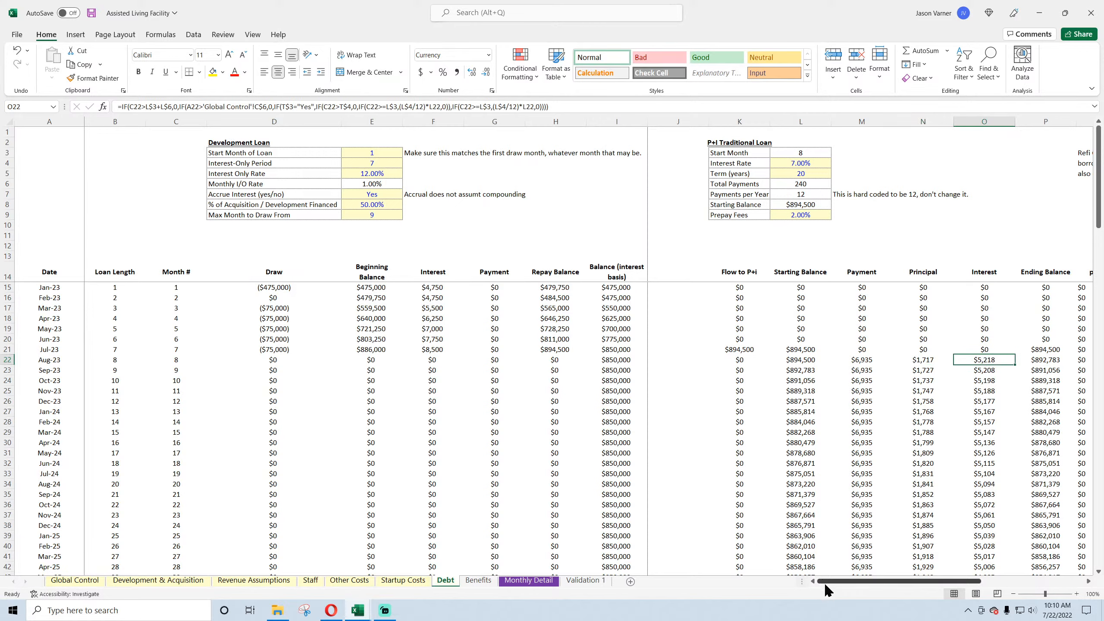
drag(831, 581, 884, 582)
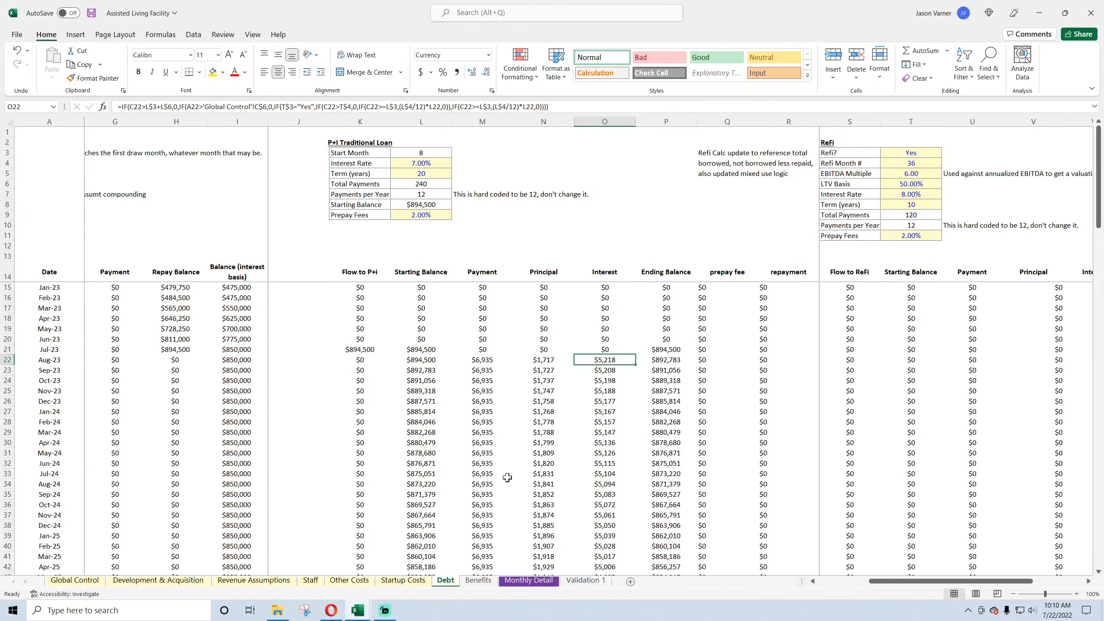
click(529, 580)
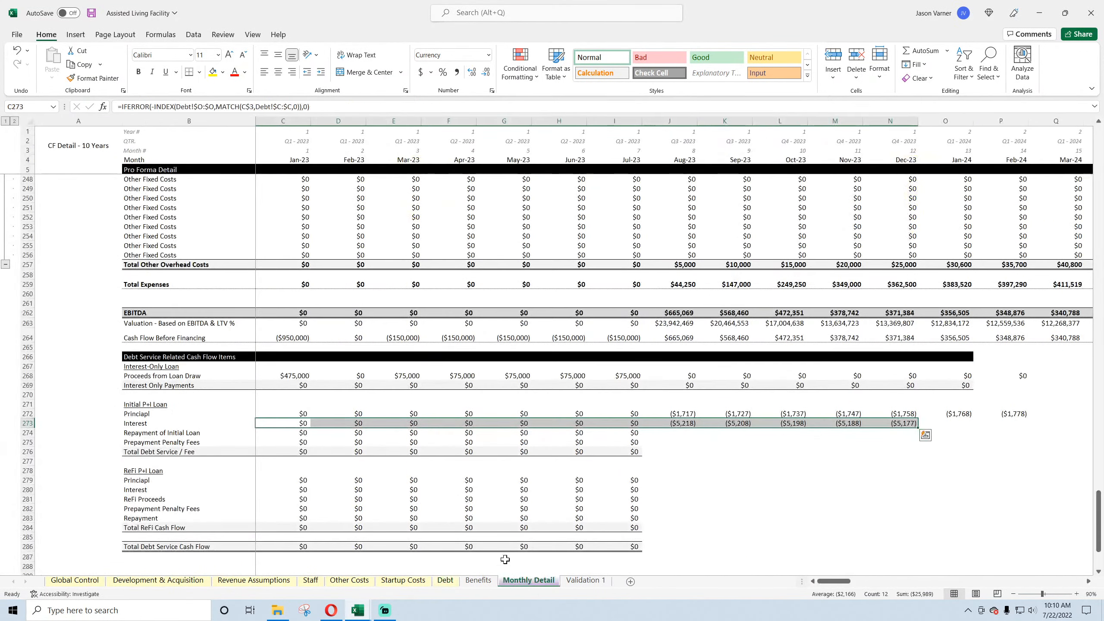
- Relink the Repayment of Initial Loan formula in C274 to Debt!$R:$R and Debt!$C:$C, and fill it across to Mar-24
click(289, 432)
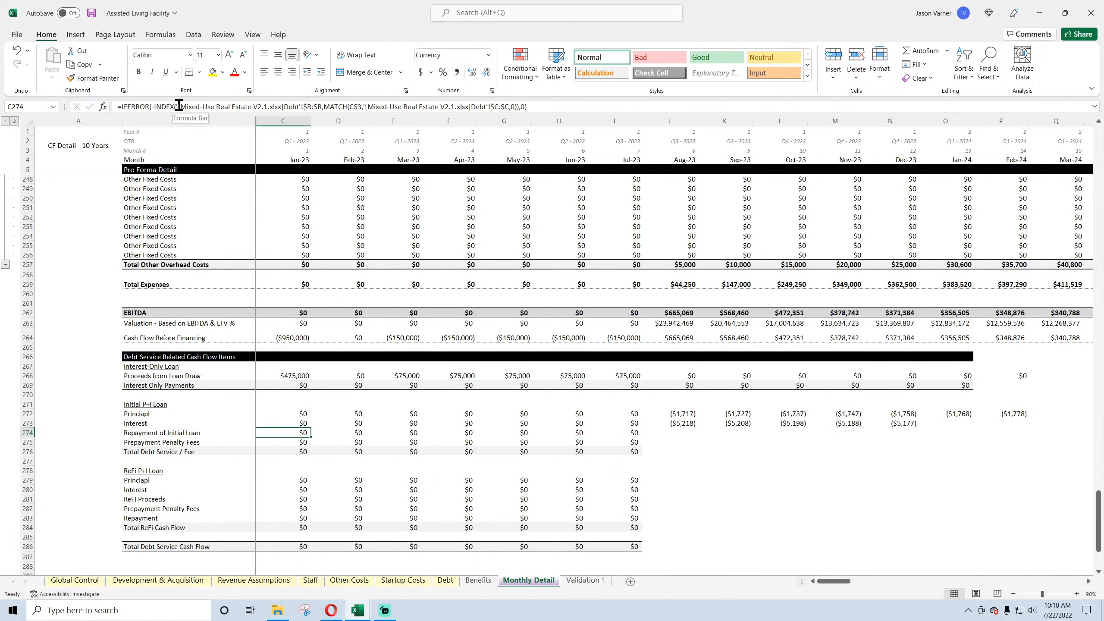
drag(179, 106, 286, 108)
key(Delete)
key(BackSpace)
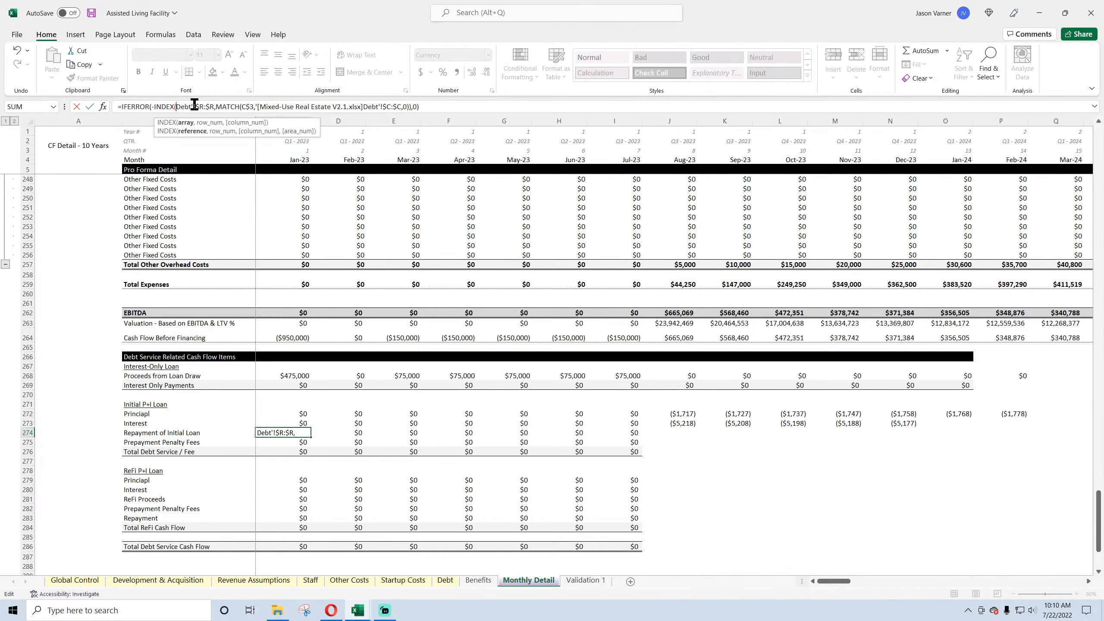
key(BackSpace)
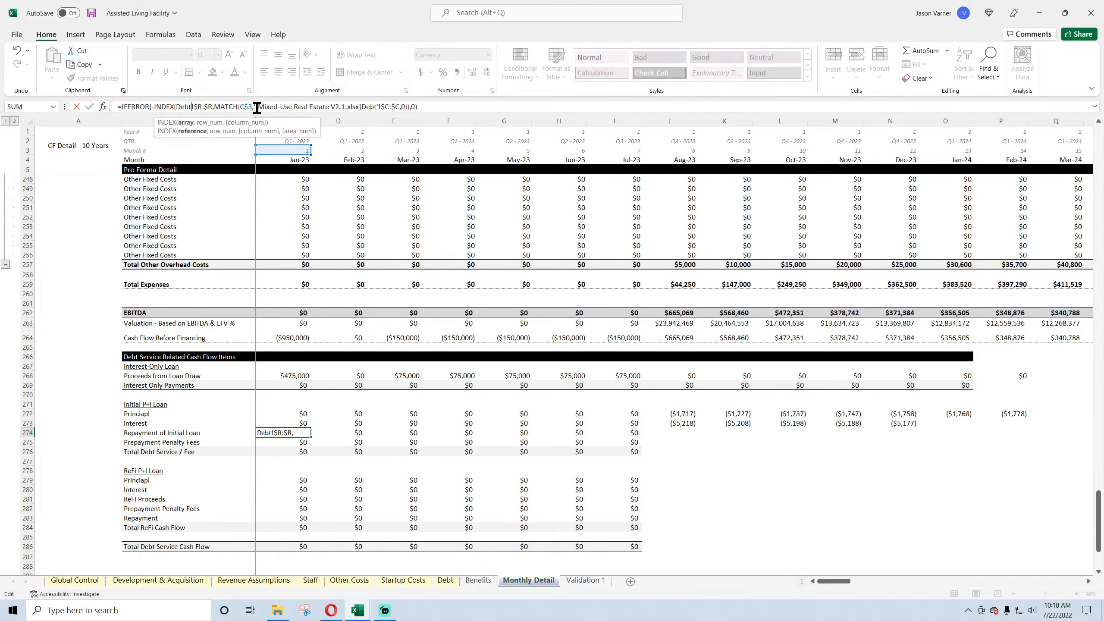
drag(264, 106, 362, 108)
key(Delete)
key(BackSpace)
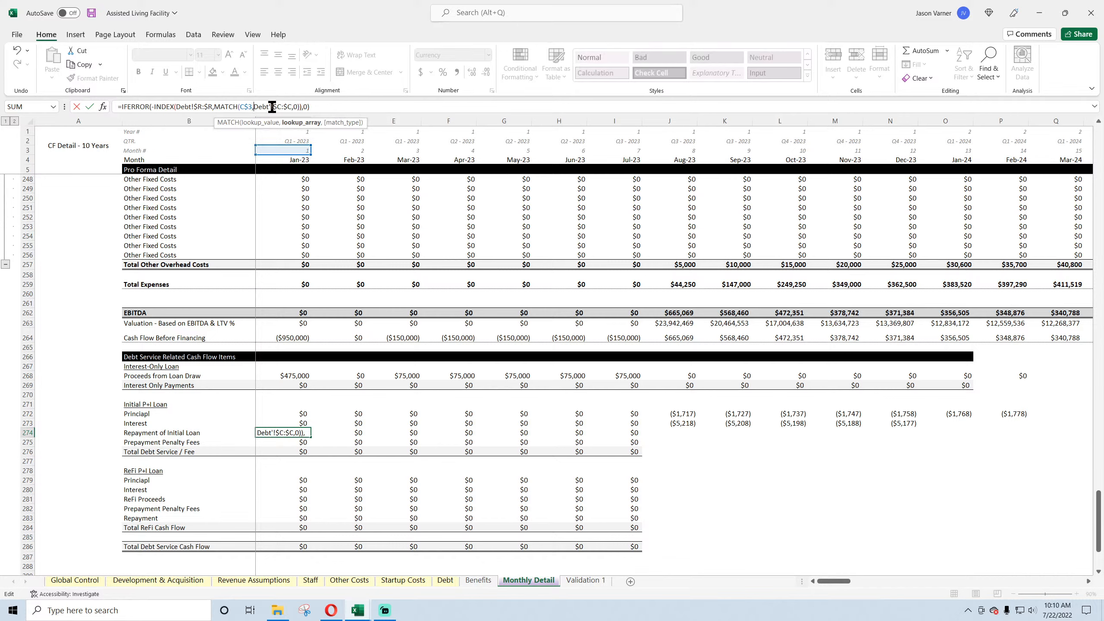
key(BackSpace)
key(Return)
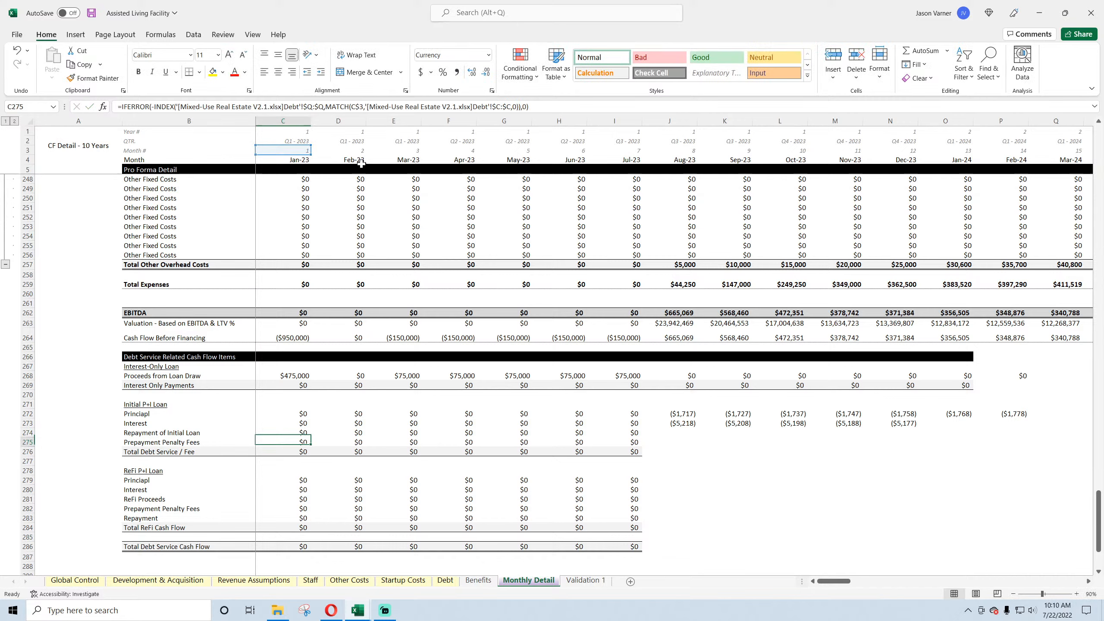
click(304, 432)
drag(311, 436, 1085, 447)
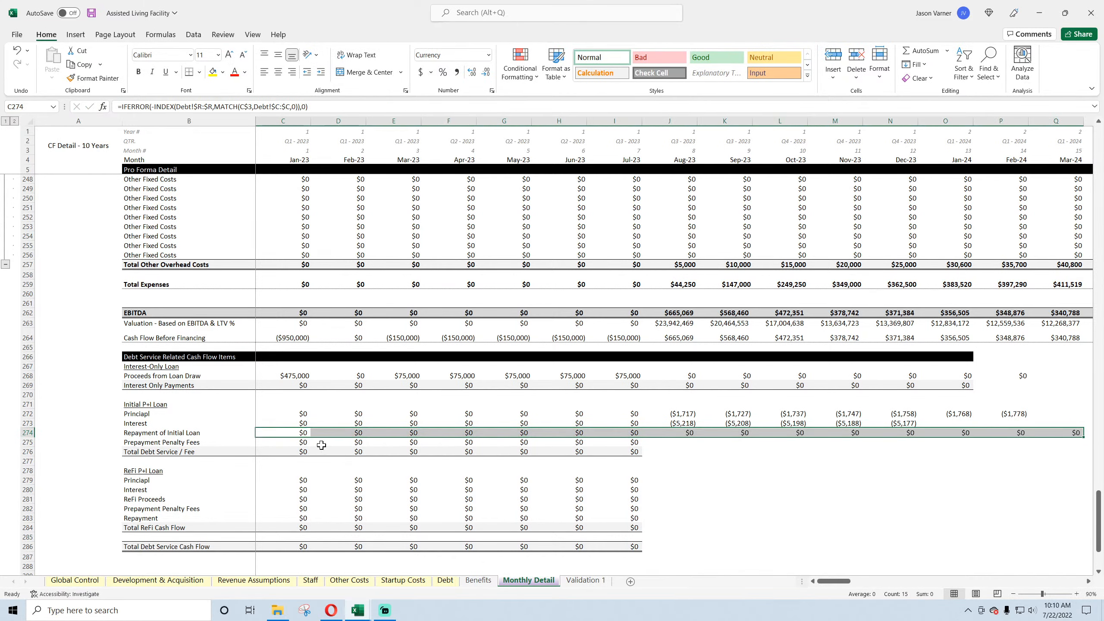
- Relink the Initial P+I Loan Prepayment Penalty Fees formula in C275 to Debt!$Q:$Q and Debt!$C:$C, and fill it across to Feb-24
click(291, 441)
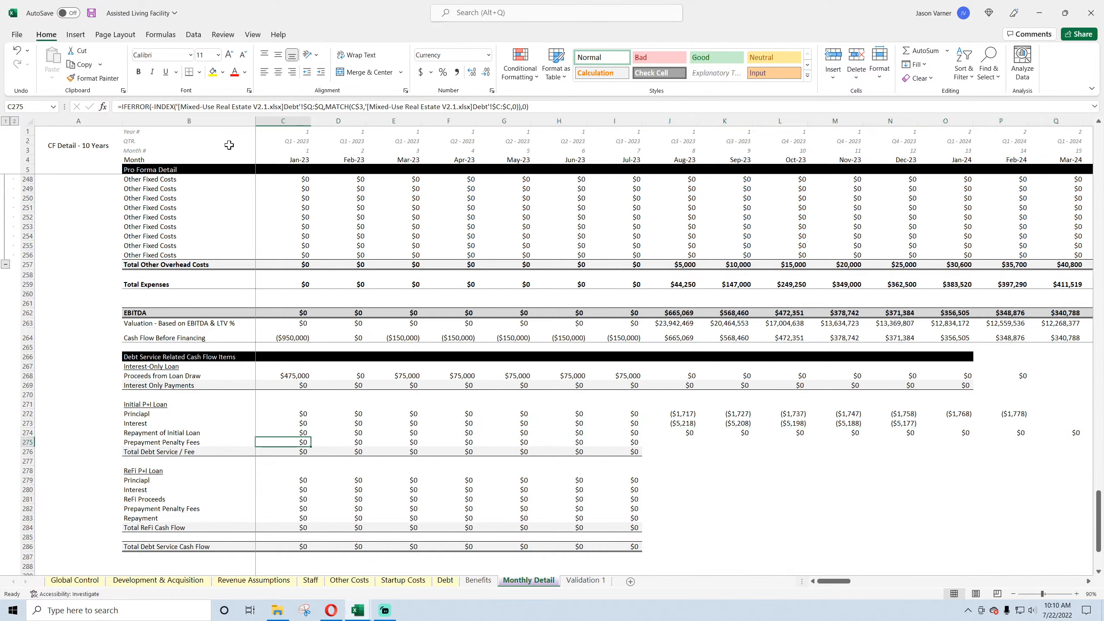
drag(176, 106, 272, 106)
key(Delete)
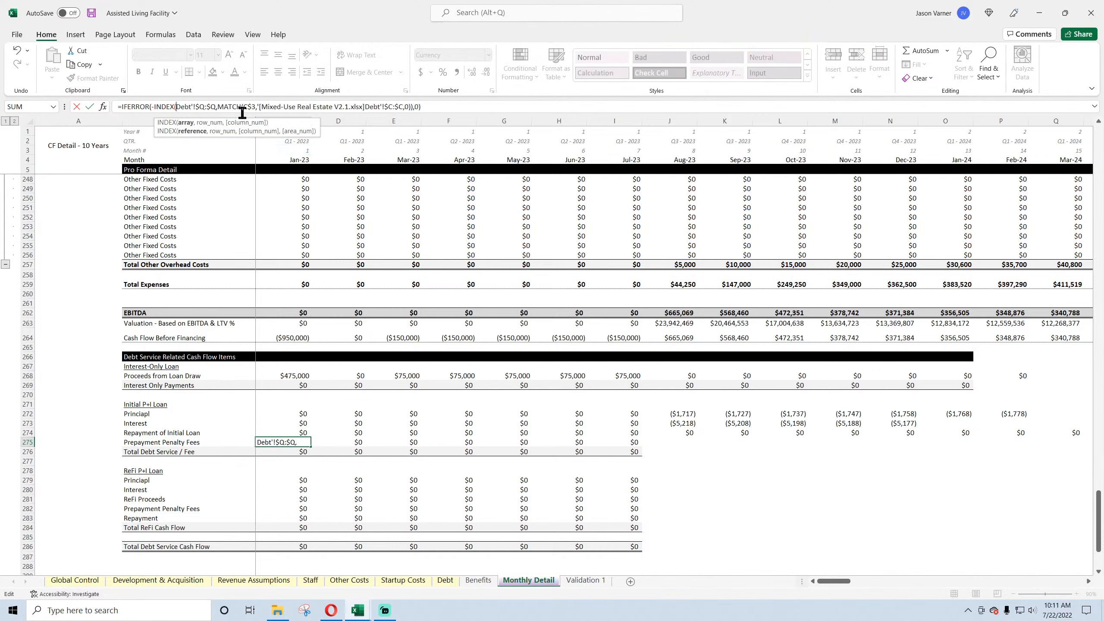
key(BackSpace)
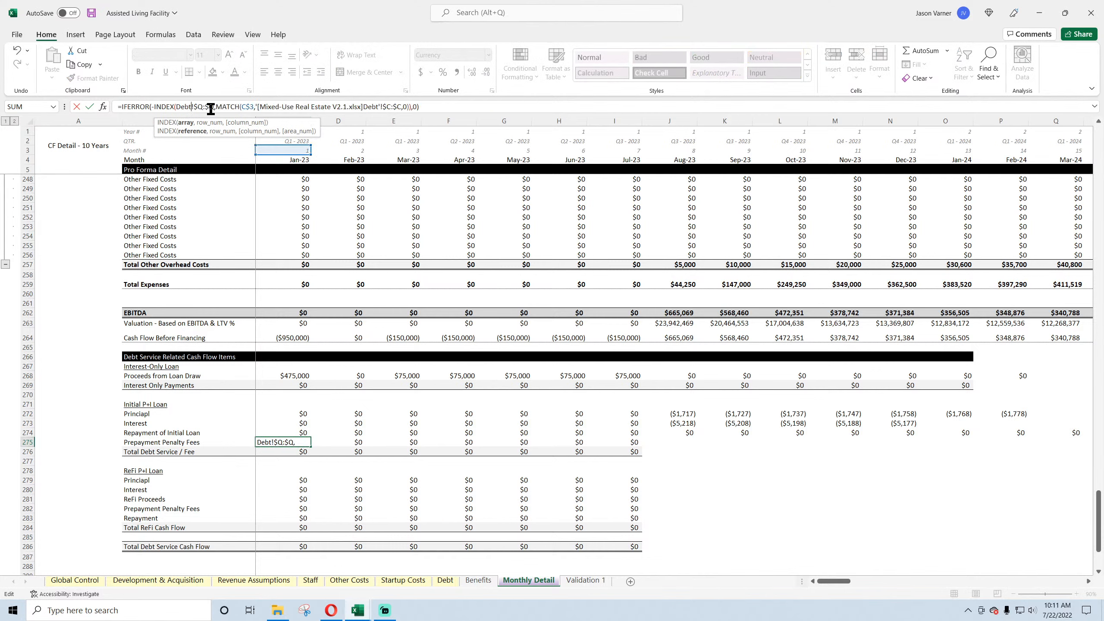
drag(258, 106, 360, 109)
key(Delete)
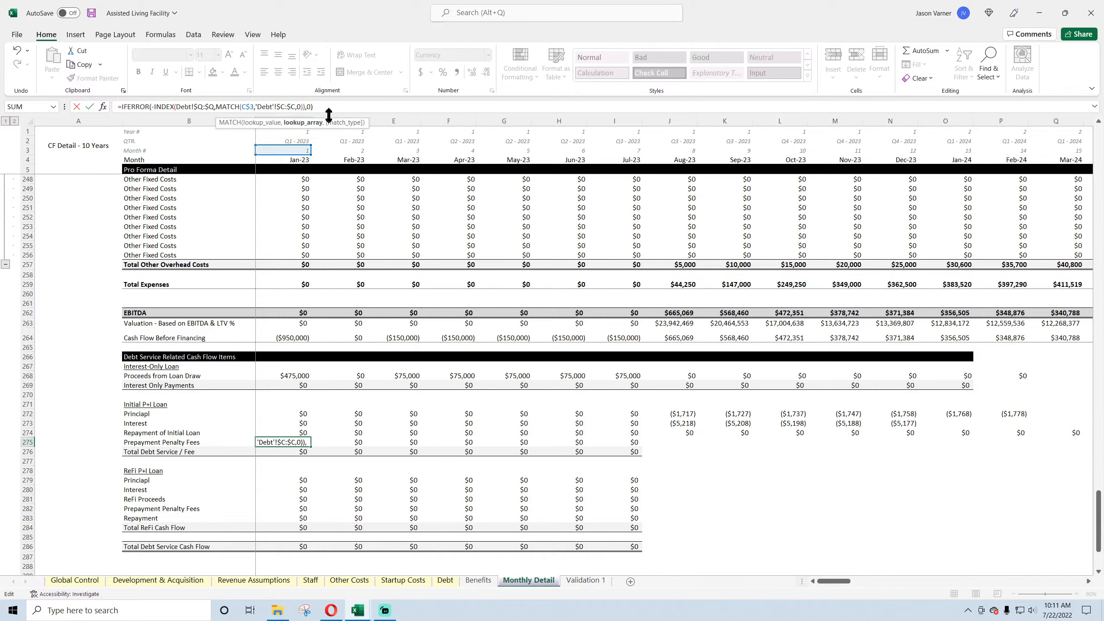
key(BackSpace)
click(273, 107)
key(BackSpace)
click(305, 442)
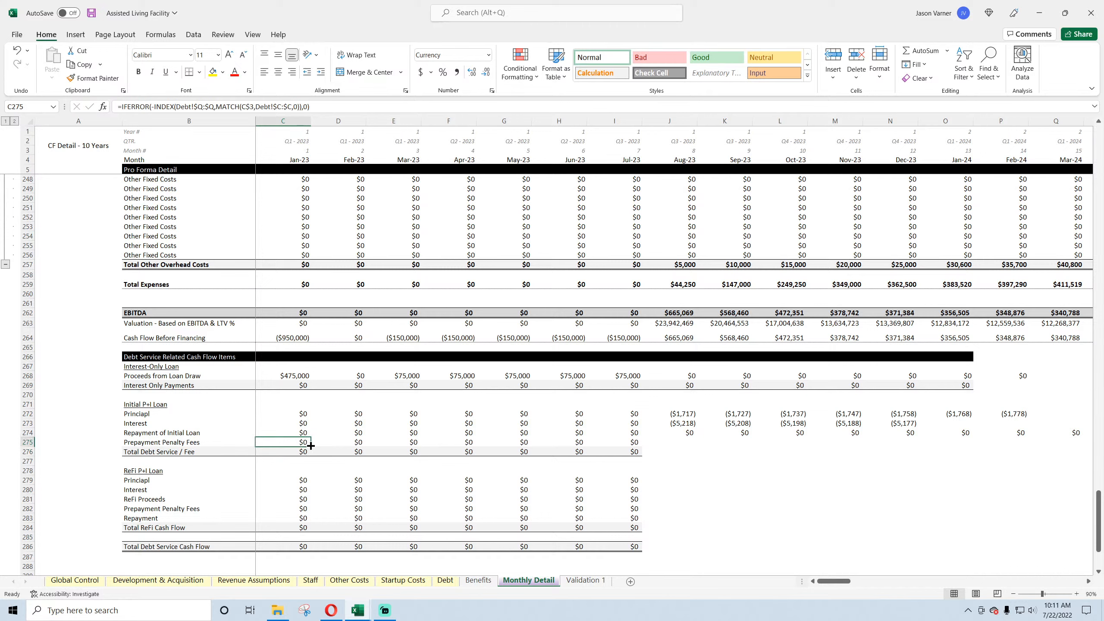
drag(311, 445, 1032, 448)
- Fill the Interest-Only and Initial P+I Loan rows, including Total Debt Service / Fee, across the remaining months and check the Dec-25 initial loan repayment
click(291, 454)
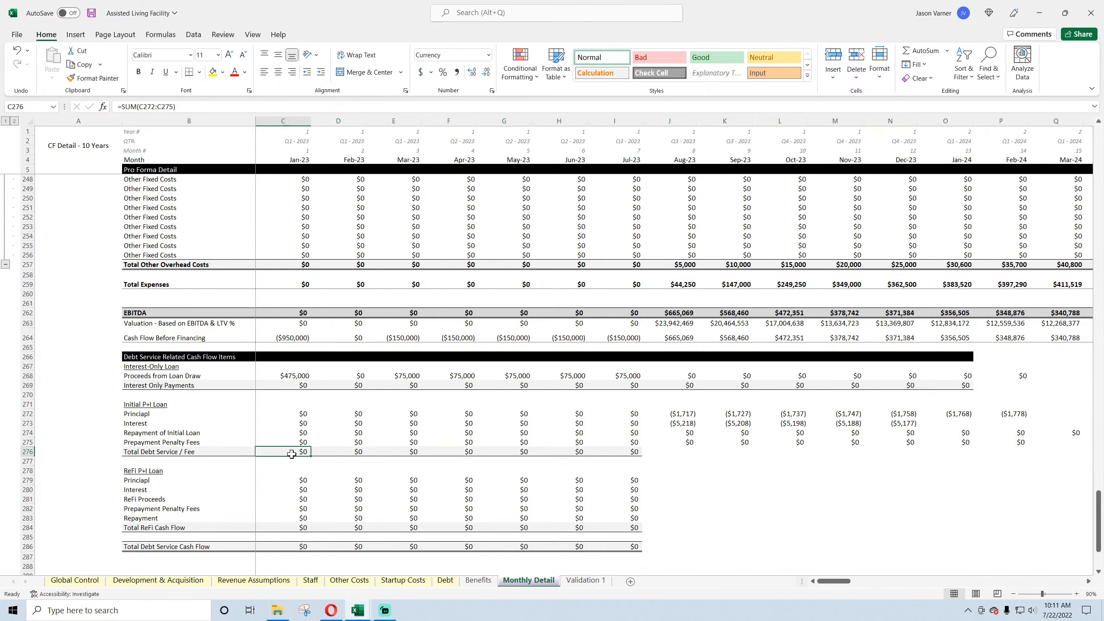
drag(304, 414, 1017, 452)
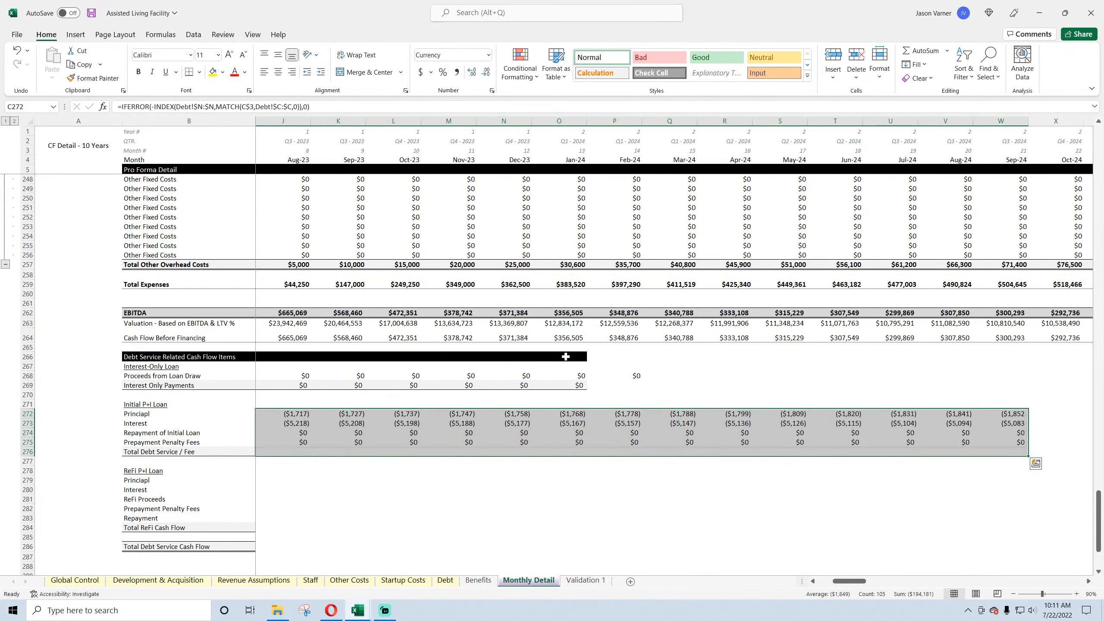
drag(571, 354, 1082, 474)
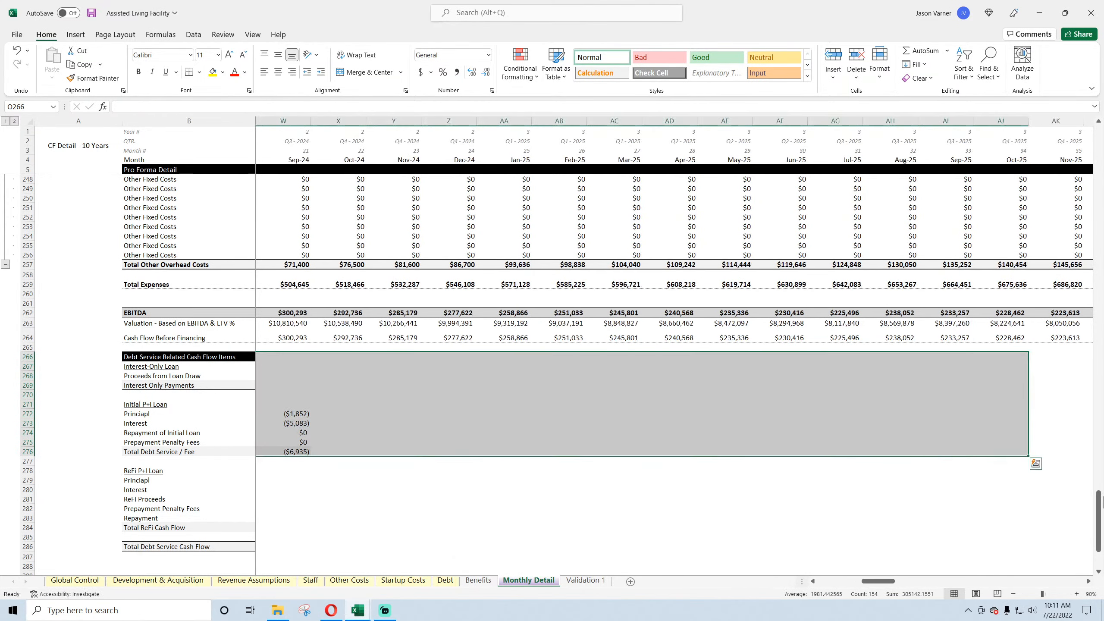
drag(1031, 501, 1101, 476)
drag(1012, 455, 1012, 455)
drag(914, 582, 899, 584)
click(625, 433)
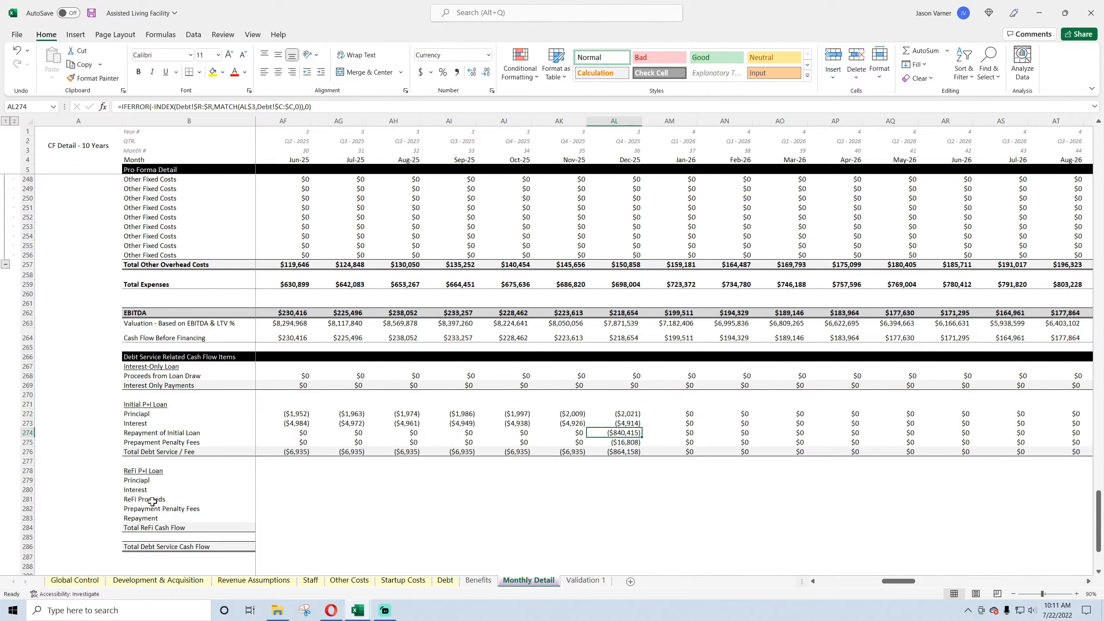
- Compare the Dec-25 initial loan repayment and refinance flow on the Debt sheet with the Initial P+I Loan rows on Monthly Detail through Dec-32
click(445, 580)
click(848, 534)
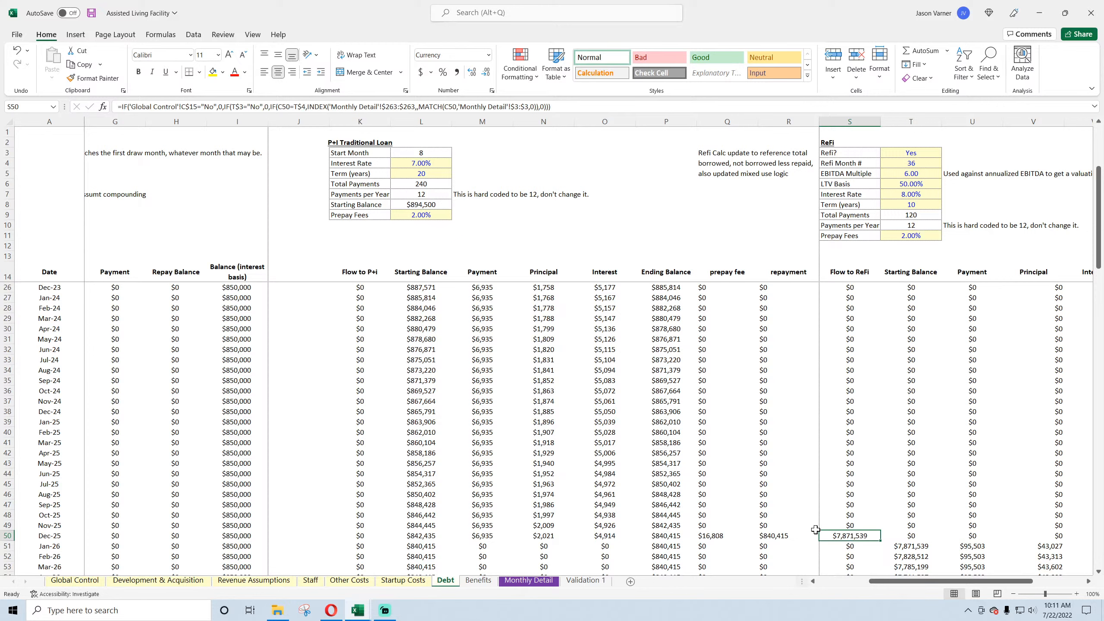
click(770, 538)
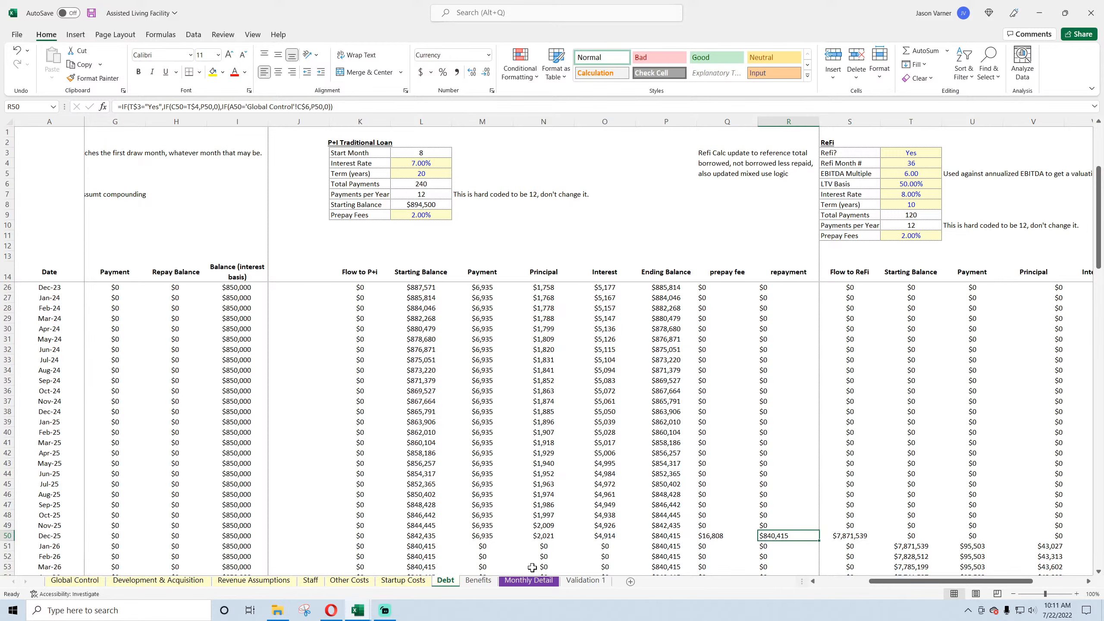
click(531, 581)
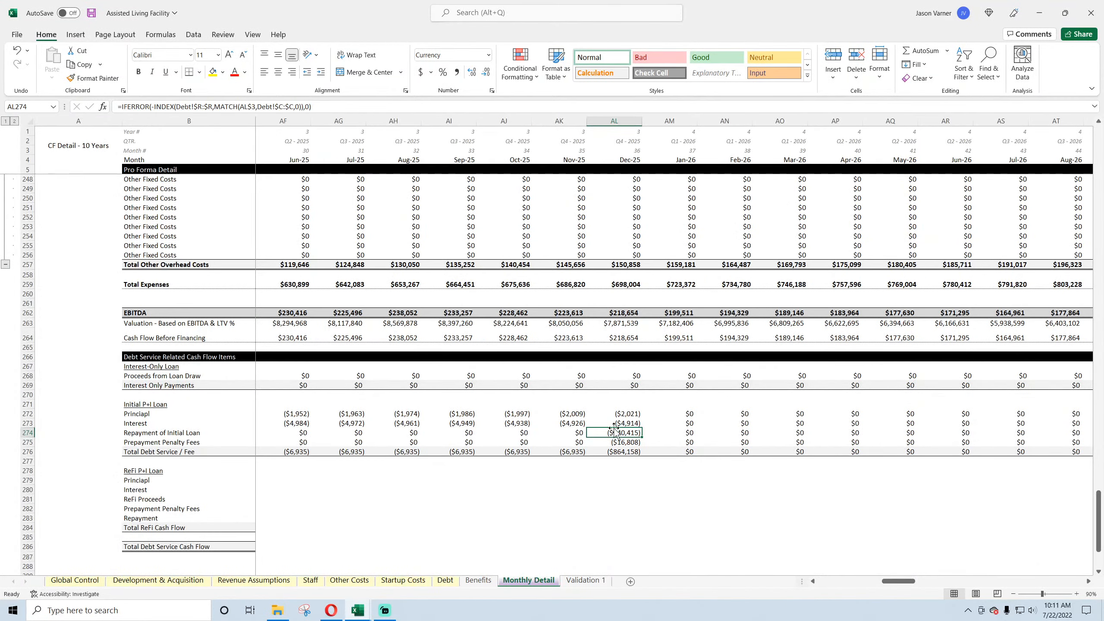
drag(623, 414, 627, 448)
drag(625, 357, 1025, 456)
click(890, 508)
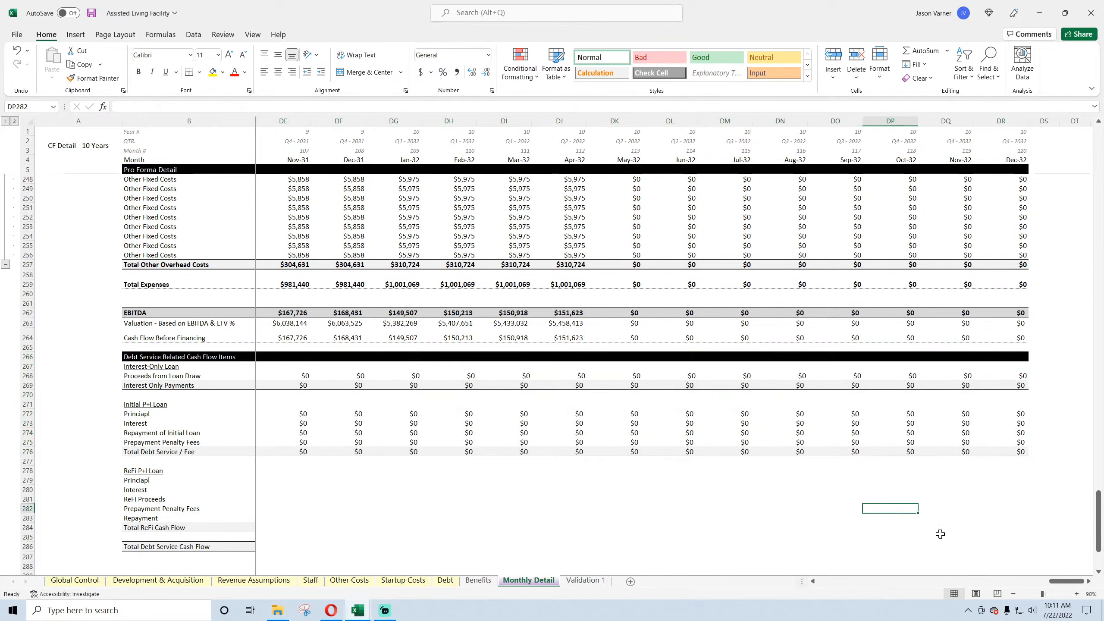
- Relink the ReFi P+I Loan Principal formula in C279 to Debt!$V:$V and Debt!$C:$C, and fill it across to Mar-24
drag(1070, 585, 826, 587)
click(288, 479)
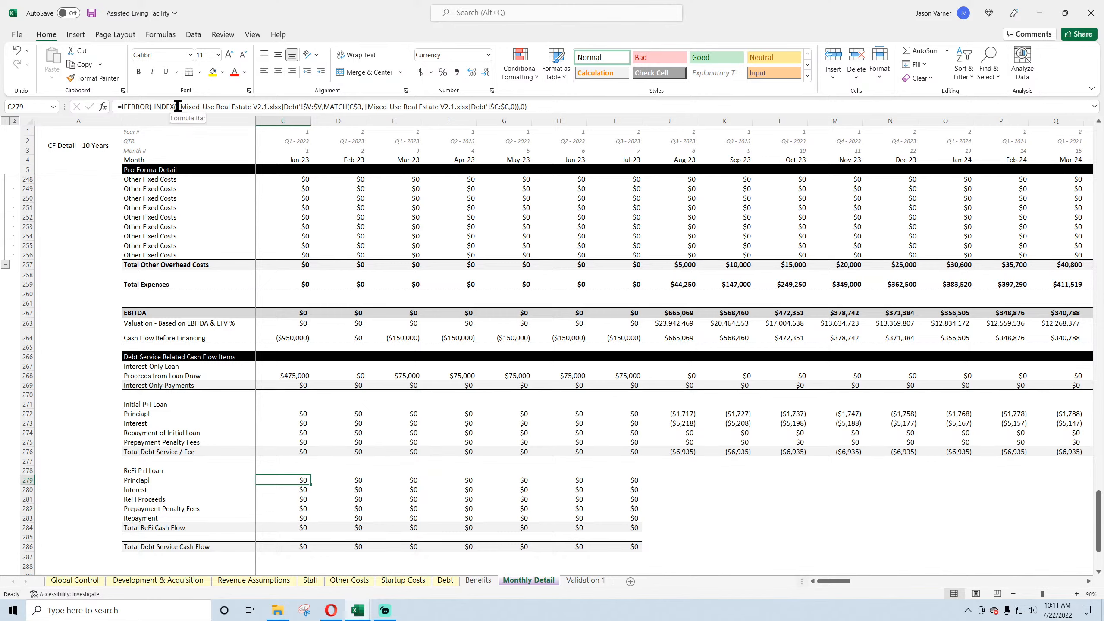
drag(177, 106, 283, 107)
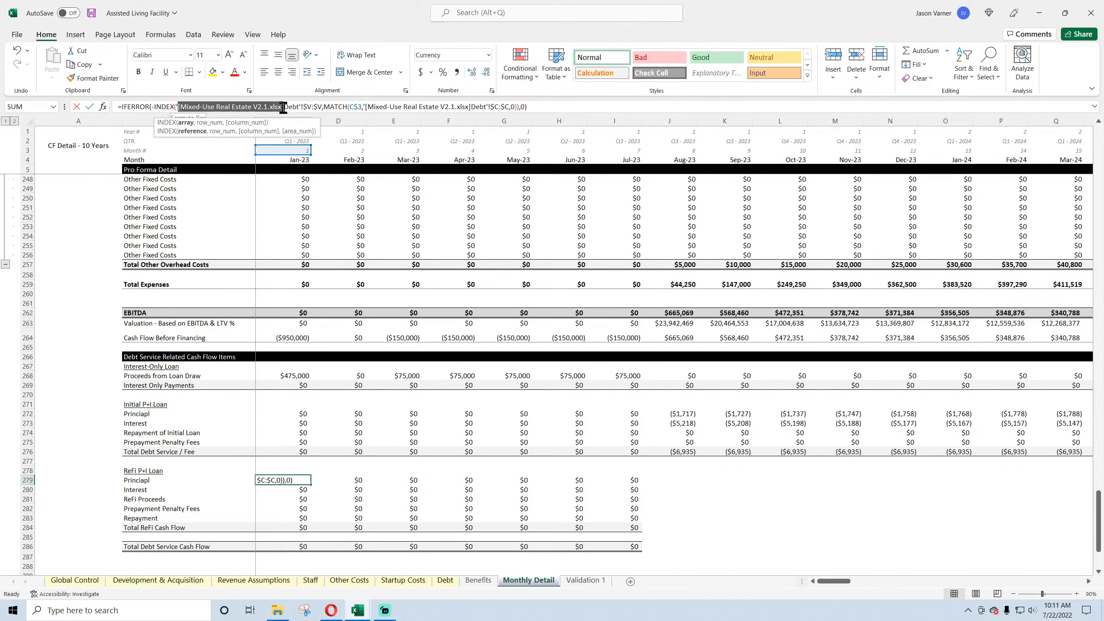
key(Delete)
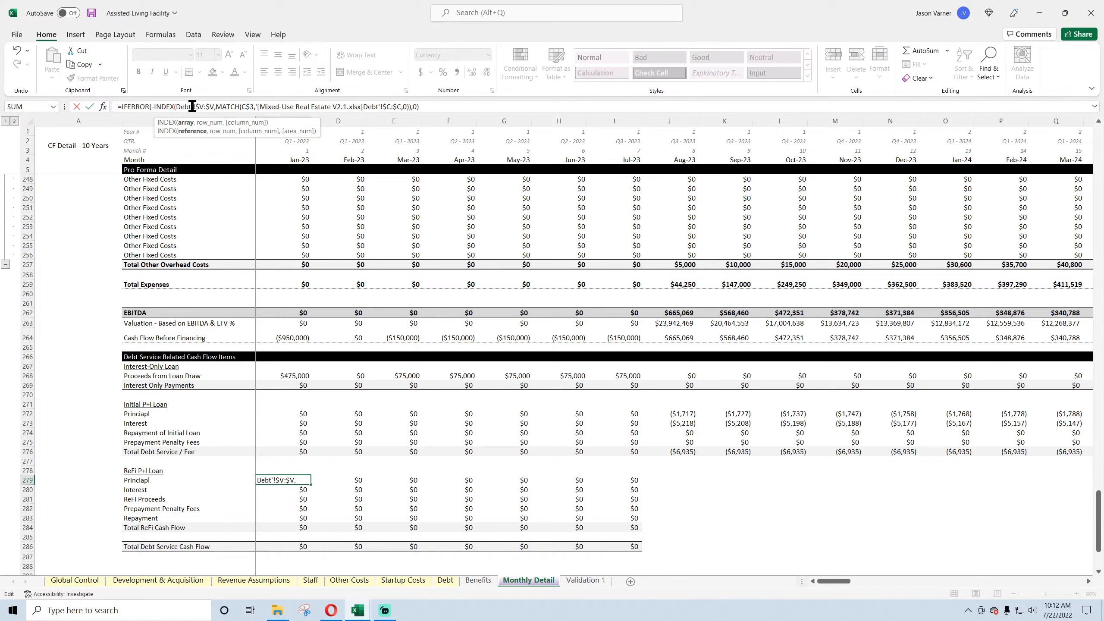
key(BackSpace)
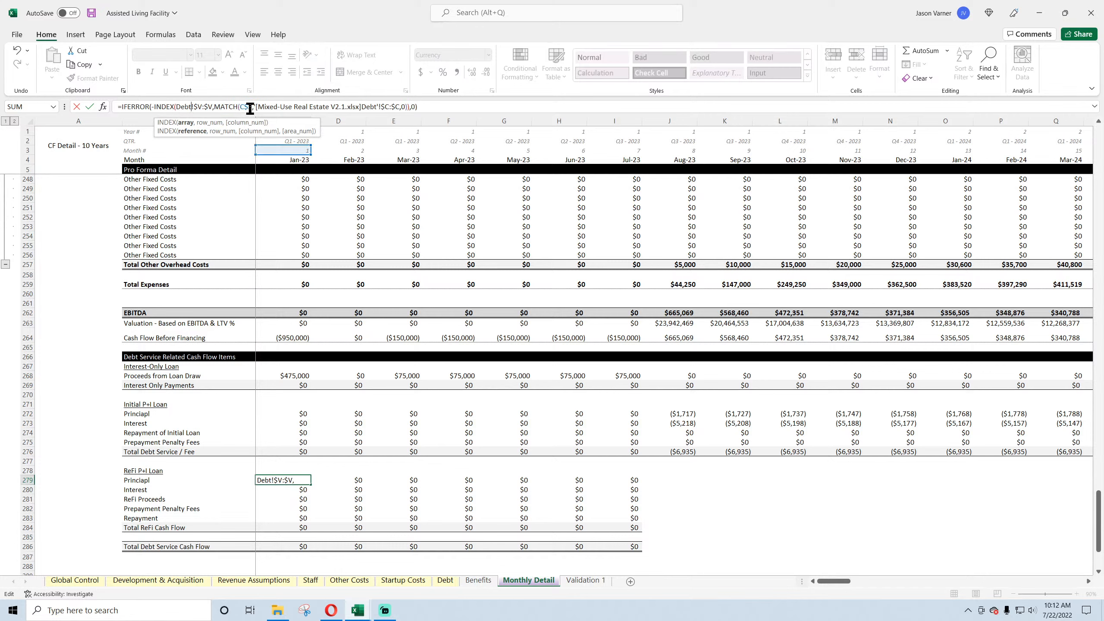
drag(264, 106, 362, 109)
key(Delete)
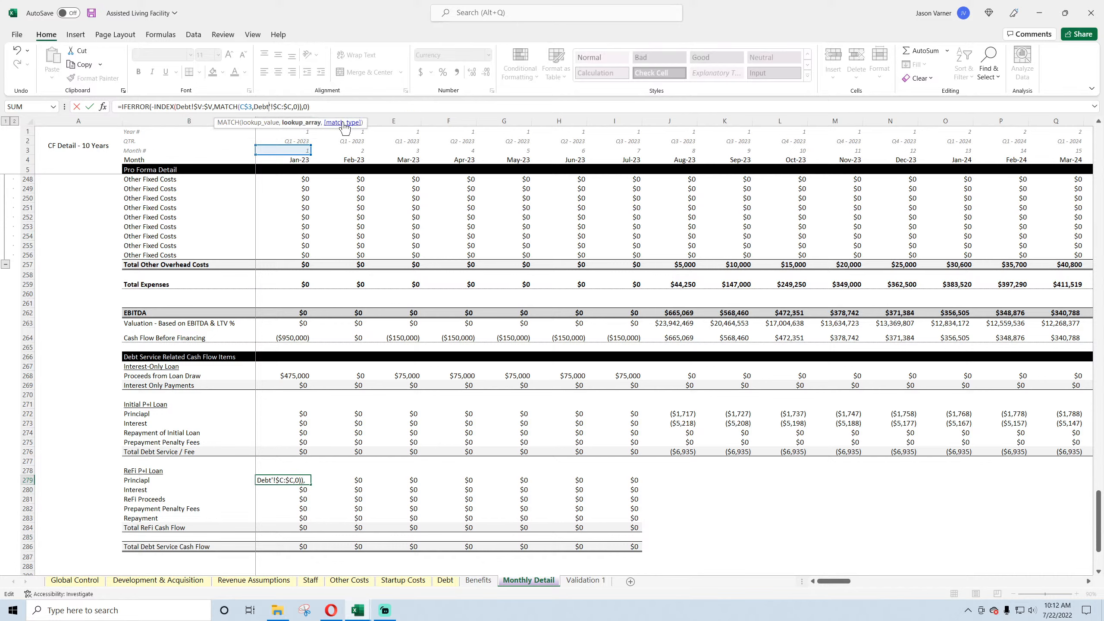
key(Return)
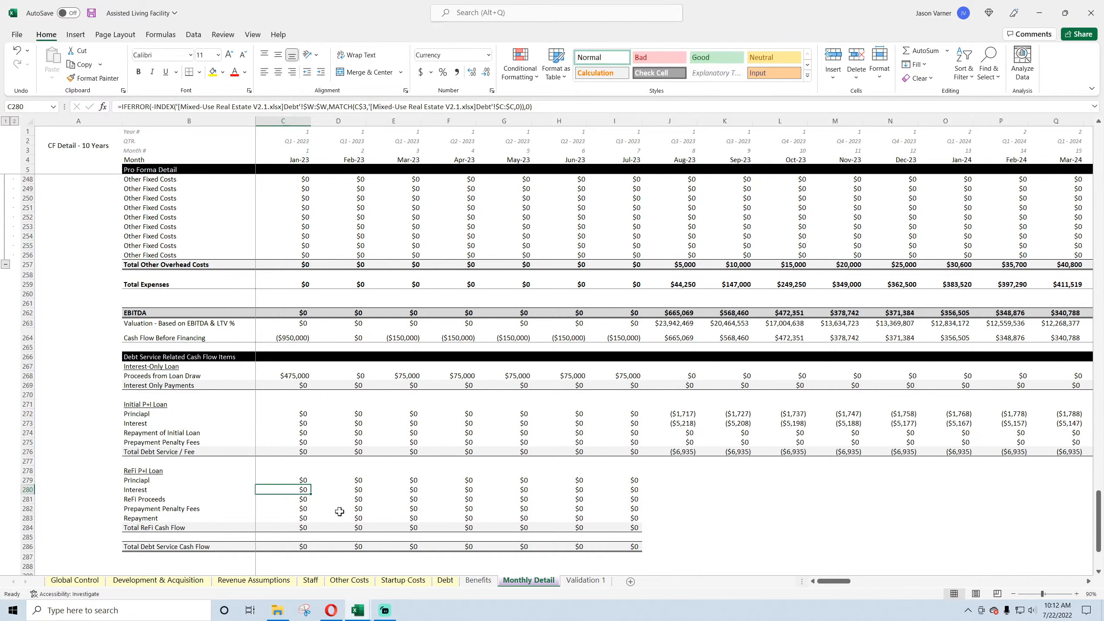
click(298, 480)
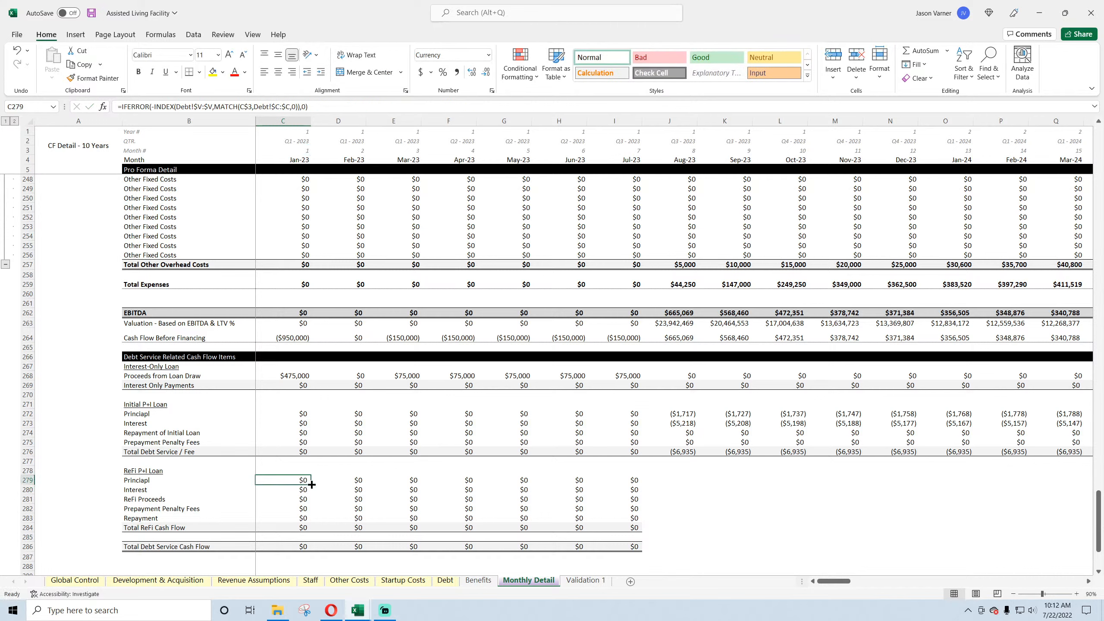
drag(311, 483, 1078, 482)
- Relink the ReFi P+I Loan Interest formula in C280 to Debt!$W:$W and Debt!$C:$C, and fill it across to Feb-24
click(288, 490)
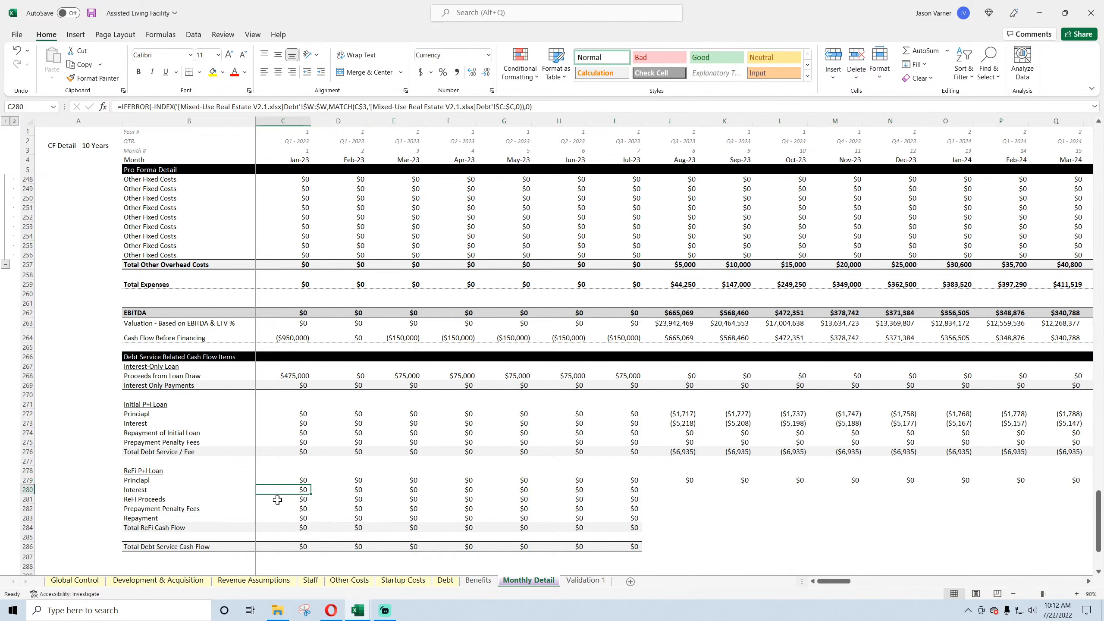
click(182, 106)
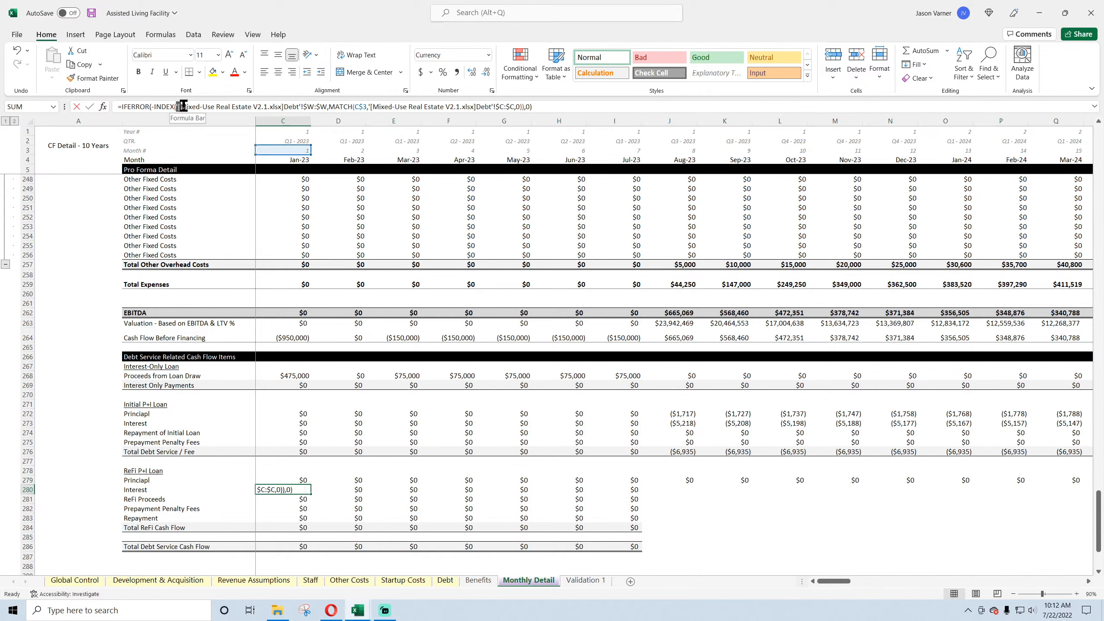
drag(194, 106, 284, 107)
key(BackSpace)
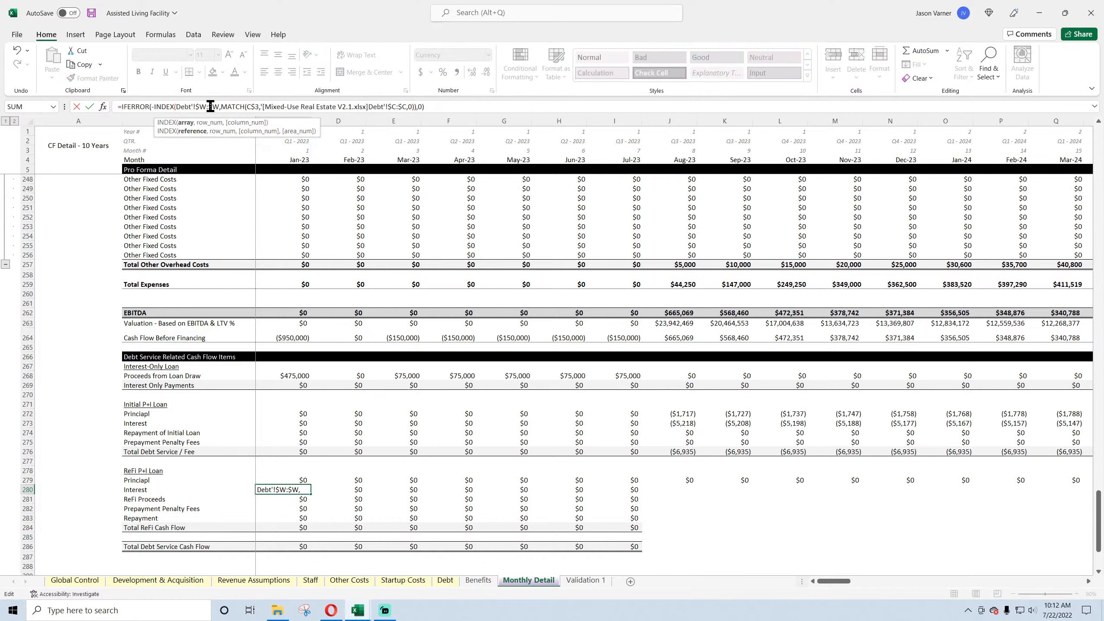
key(Delete)
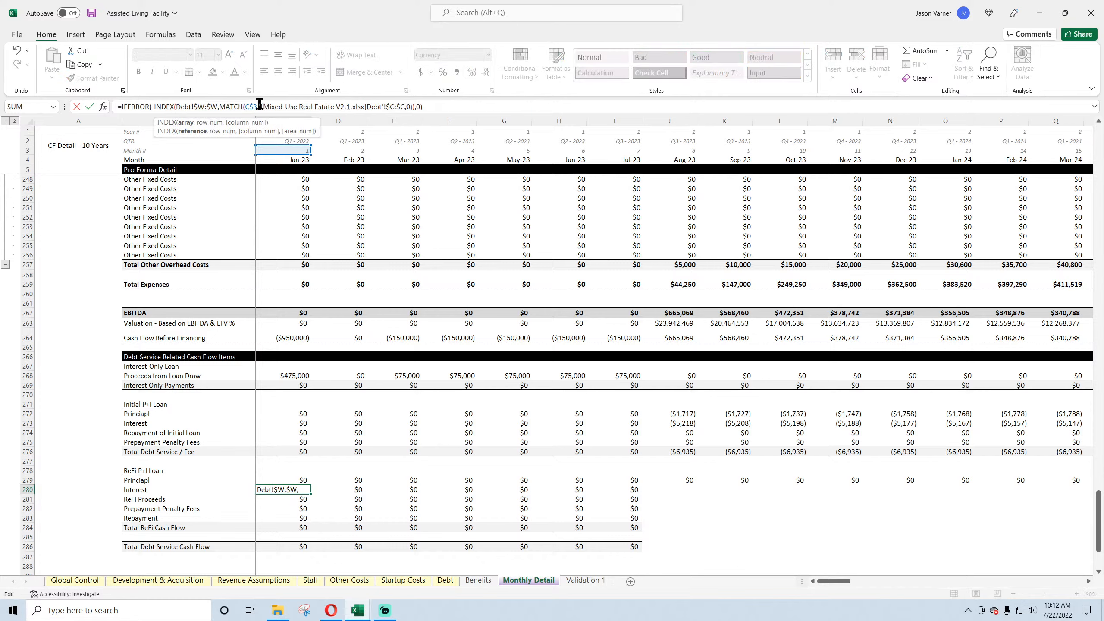
drag(267, 106, 371, 107)
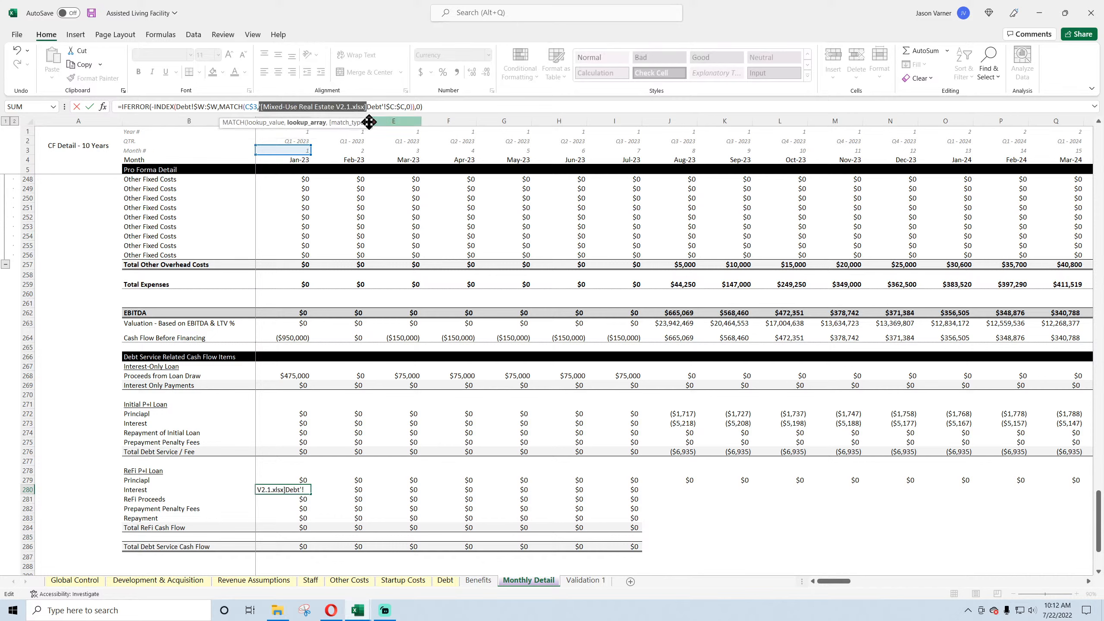
key(BackSpace)
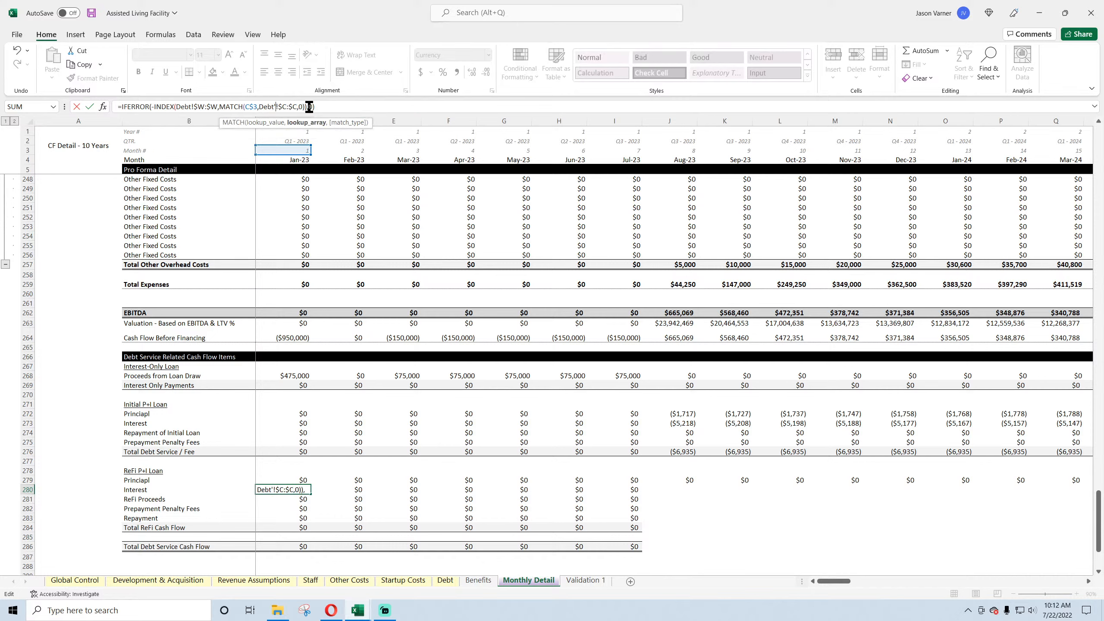
key(ctrl+Return)
drag(311, 495, 1017, 494)
- Relink the ReFi Proceeds formula in C281 to Debt!$S:$S and Debt!$C:$C, and fill it across to Feb-24
click(291, 499)
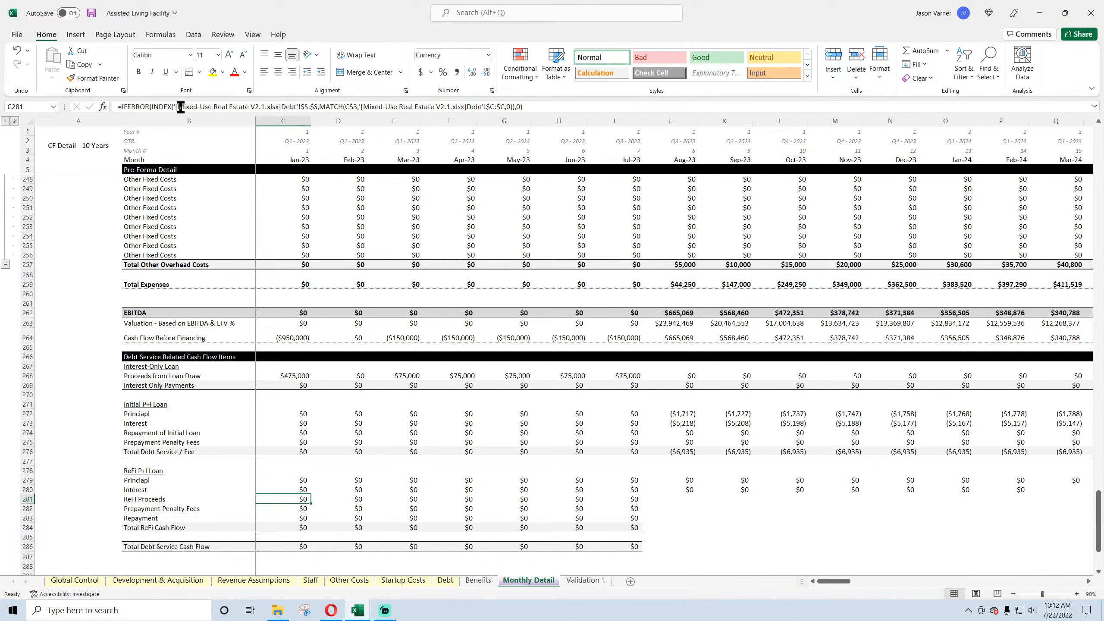
drag(175, 106, 272, 104)
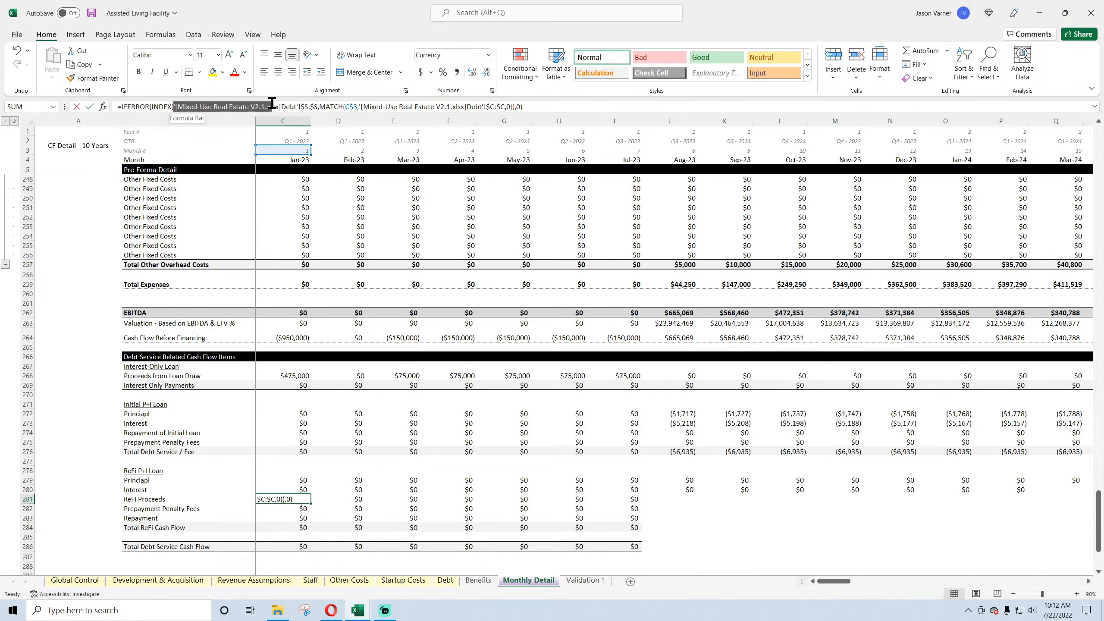
key(BackSpace)
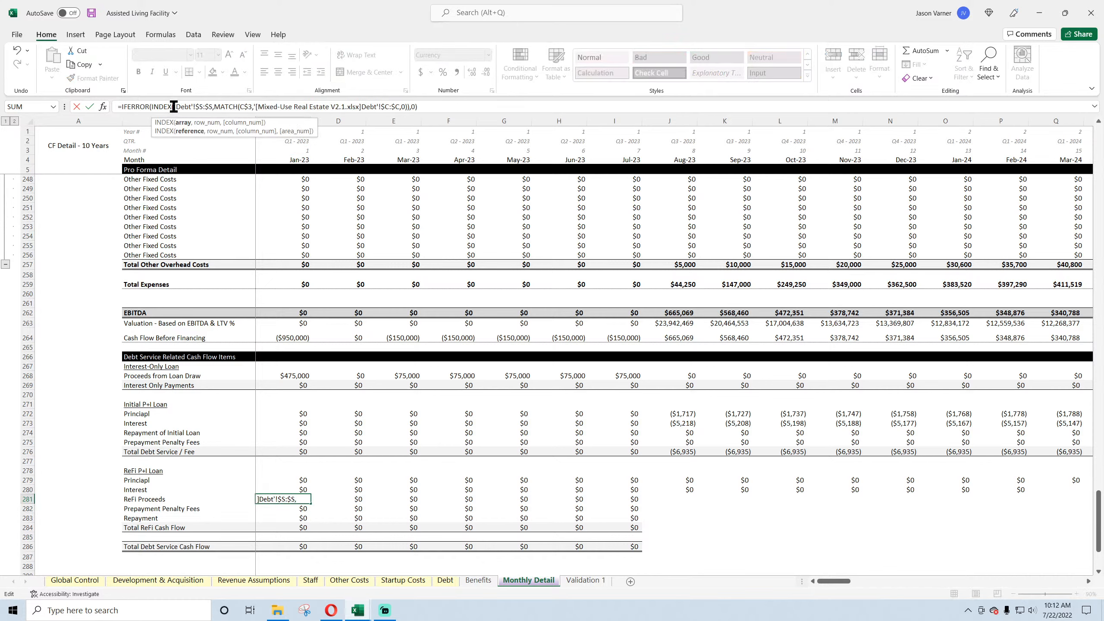
key(BackSpace)
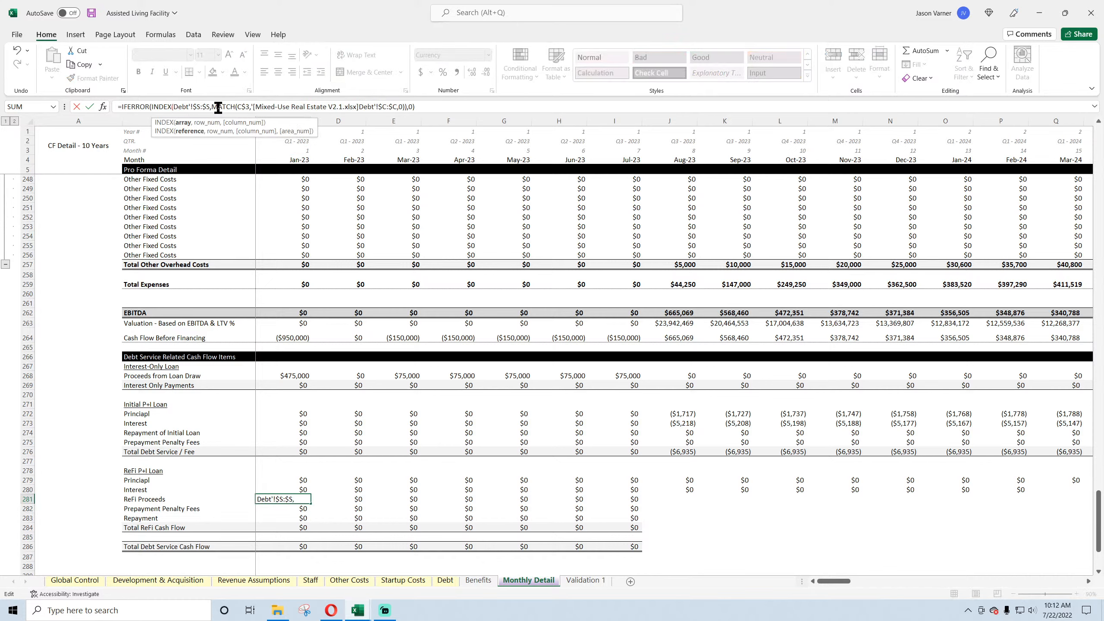
click(193, 106)
key(BackSpace)
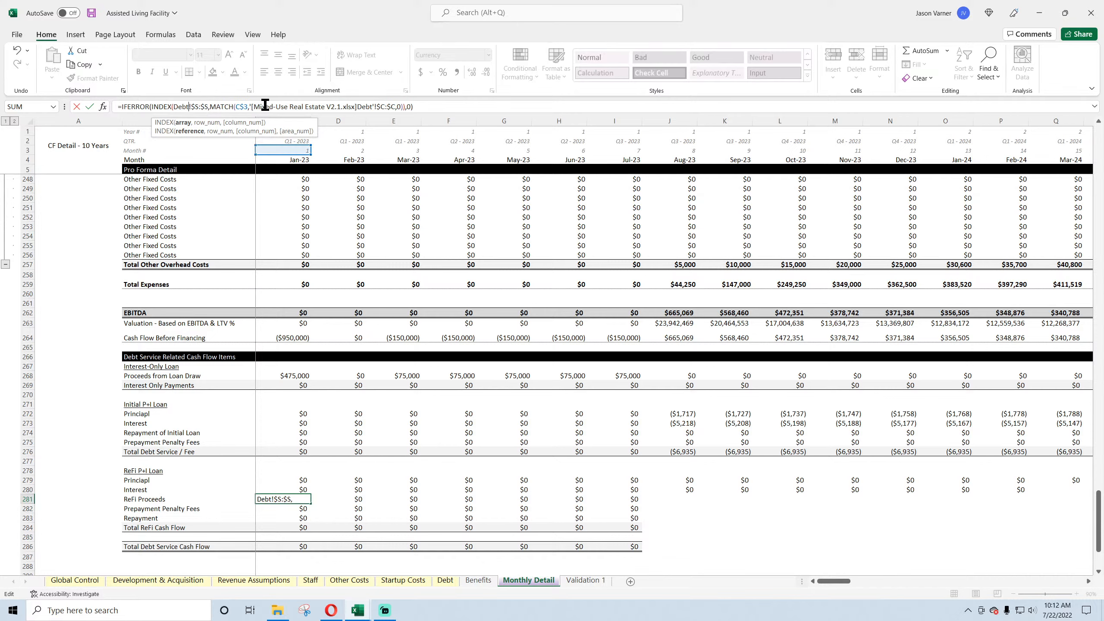
drag(256, 106, 370, 119)
key(BackSpace)
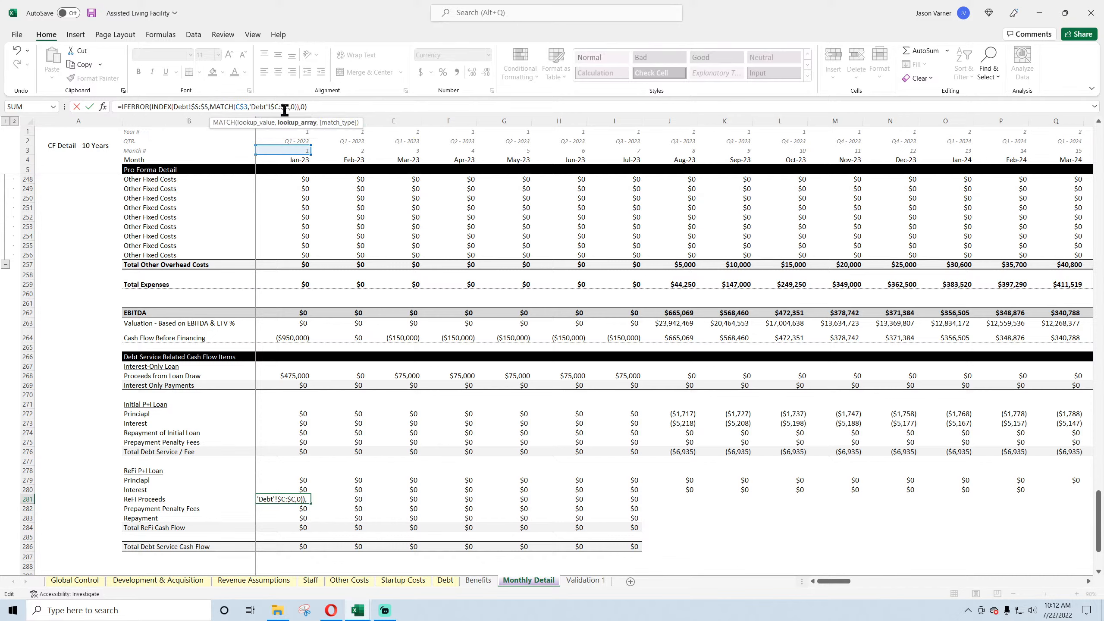
key(BackSpace)
click(266, 106)
key(BackSpace)
key(ctrl+Return)
drag(296, 500, 1019, 500)
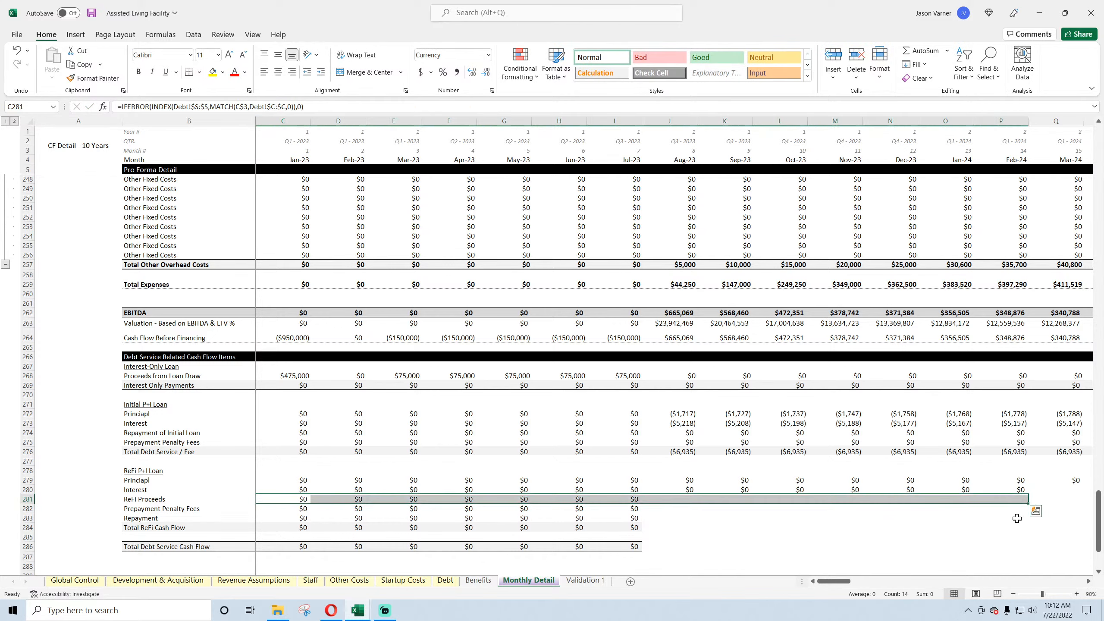
- Relink the ReFi Prepayment Penalty Fees formula in C282 to Debt!$Y:$Y and Debt!$C:$C, and fill it across to Jan-24
click(293, 508)
click(177, 106)
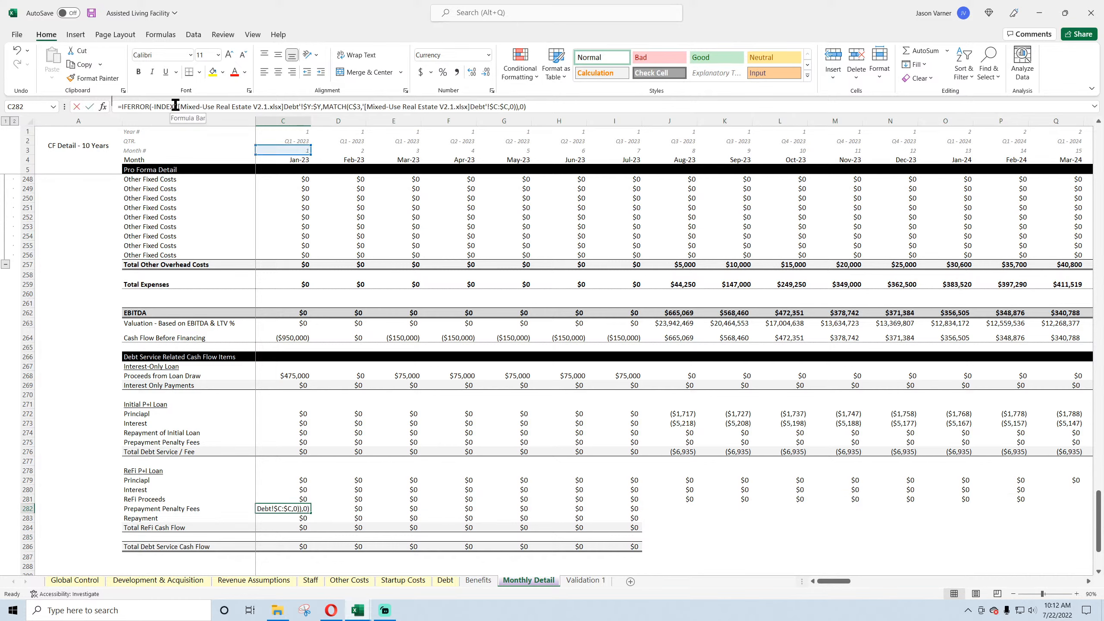
drag(177, 106, 285, 106)
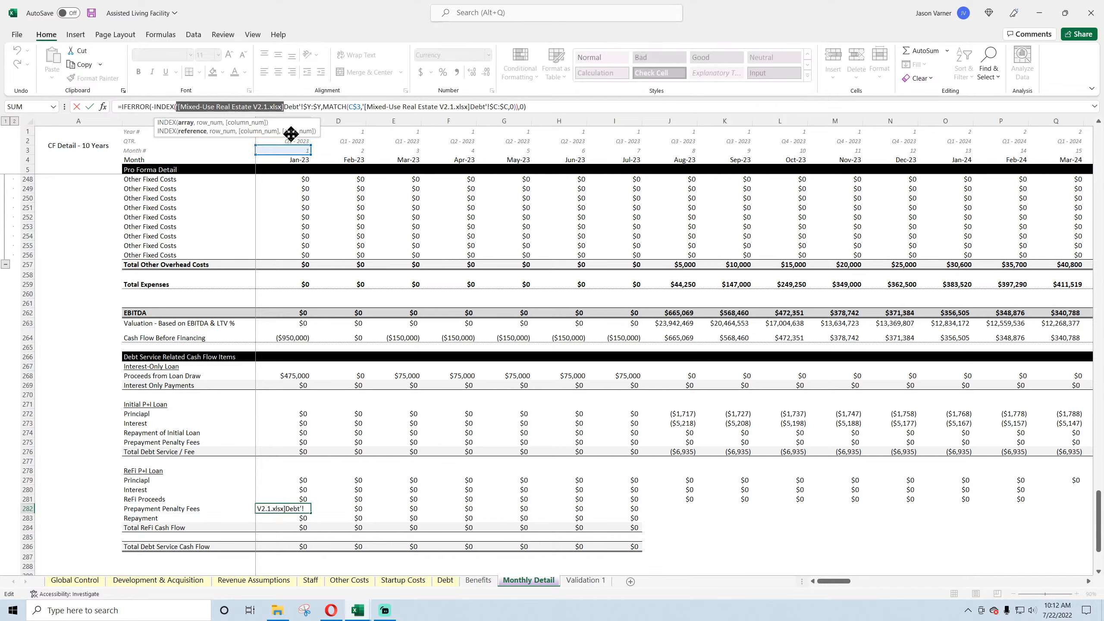
key(Delete)
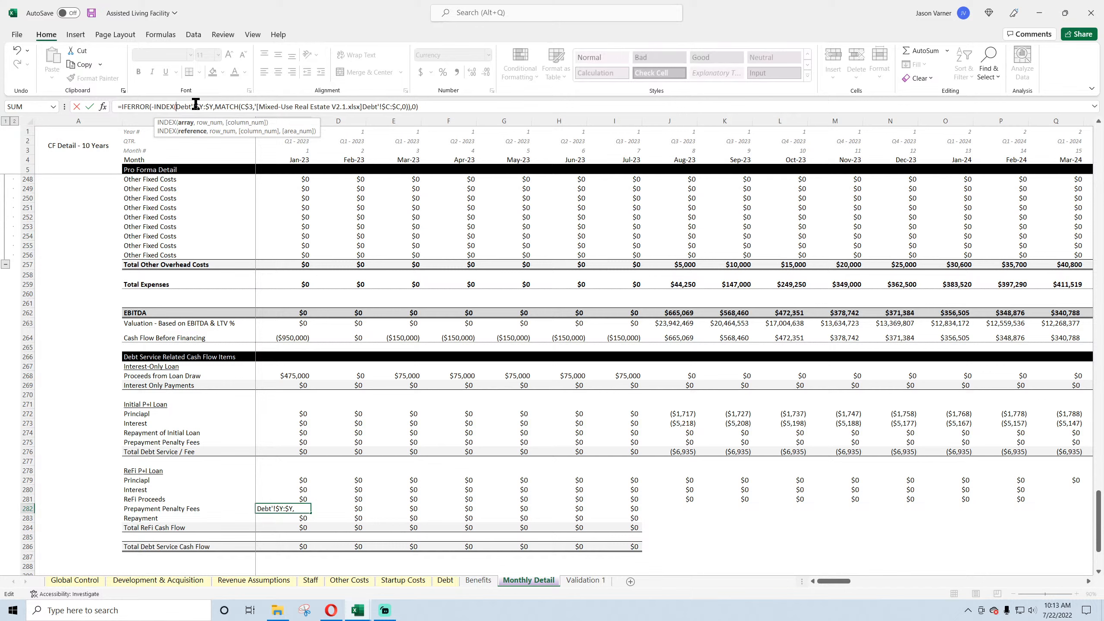
key(BackSpace)
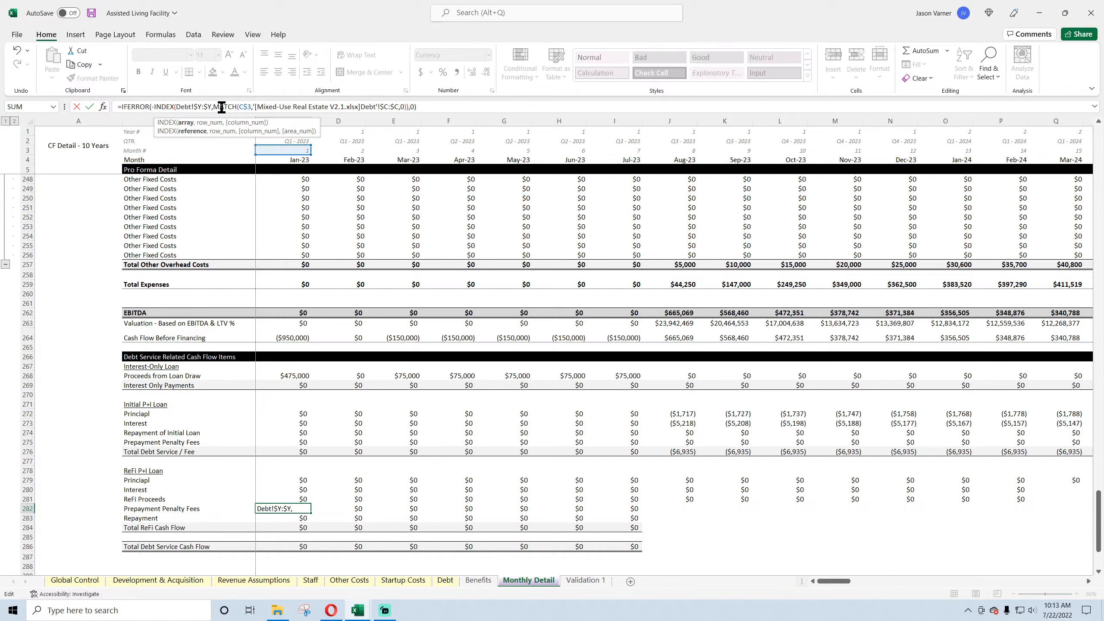
drag(254, 107, 360, 108)
key(BackSpace)
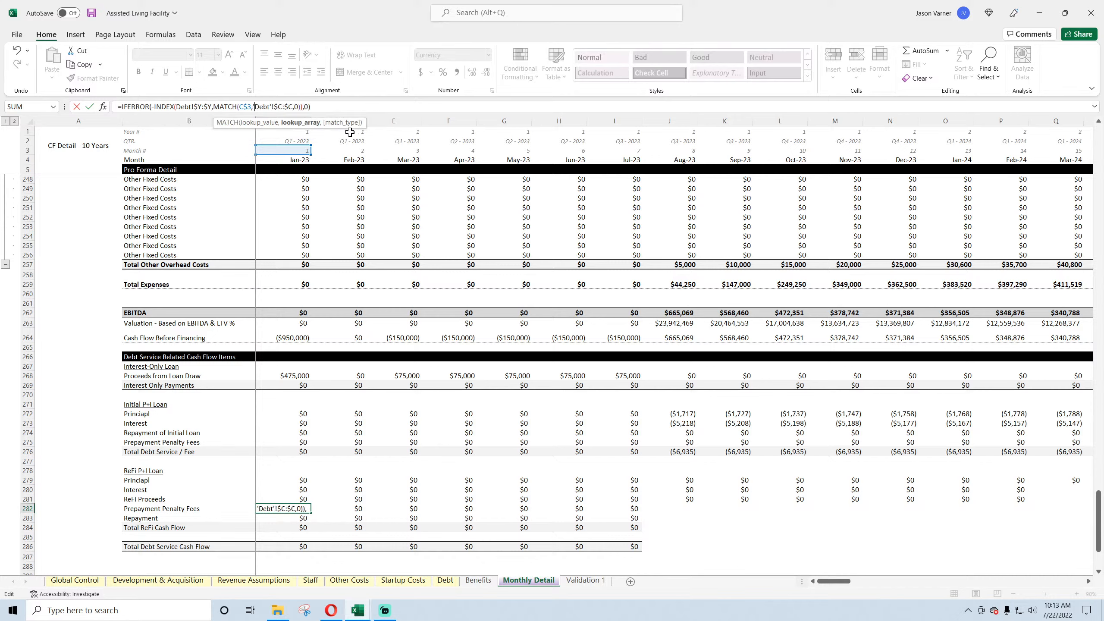
click(271, 106)
key(BackSpace)
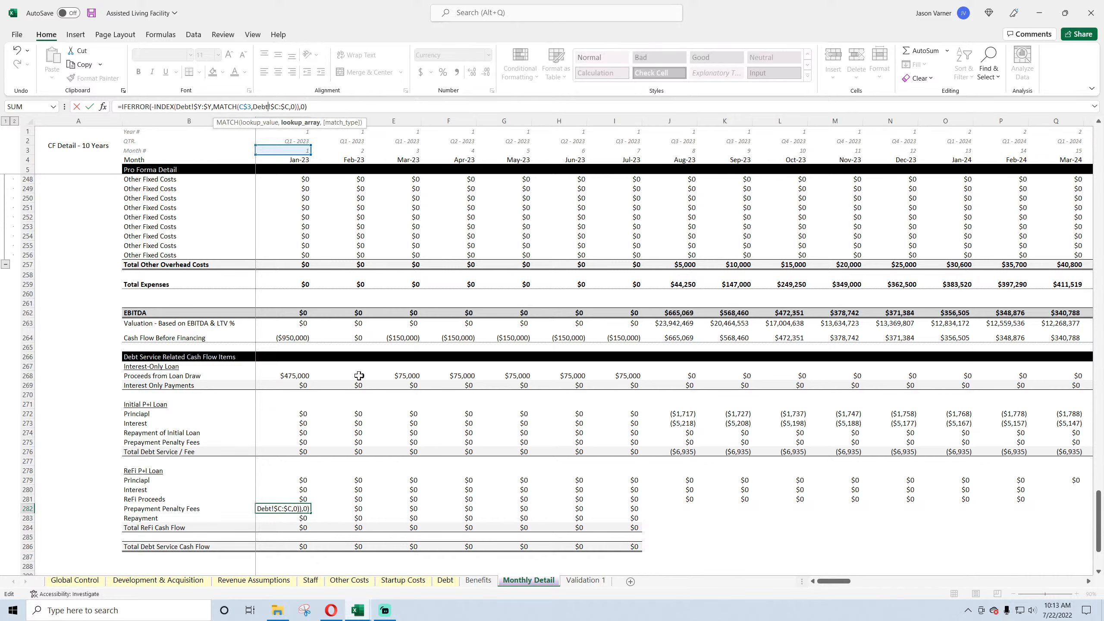
key(Return)
click(304, 508)
drag(311, 510, 964, 512)
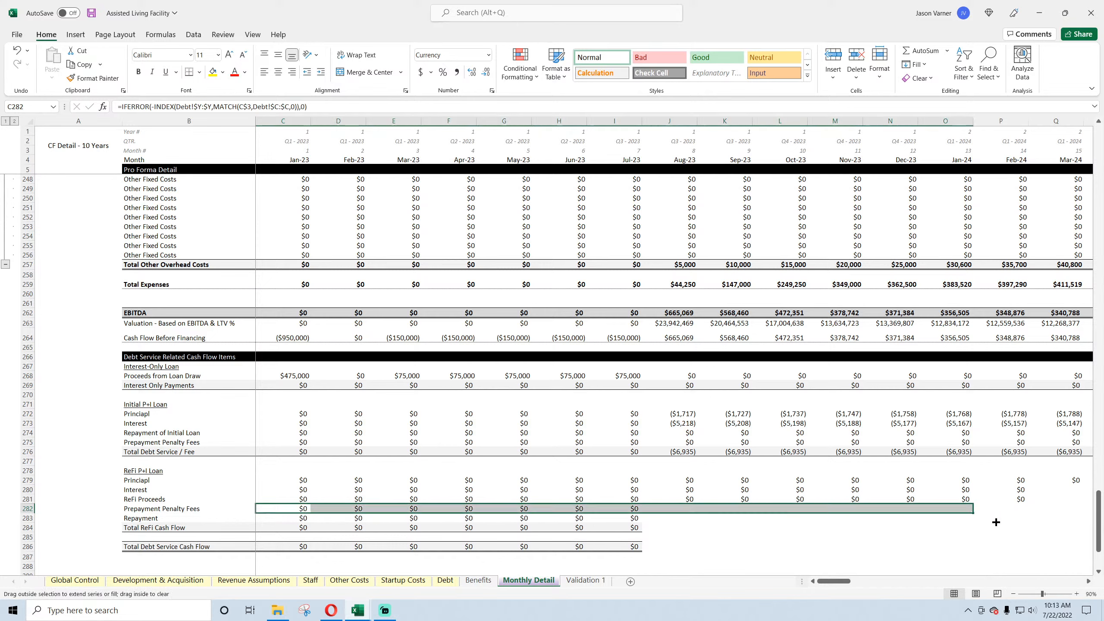
- Relink the ReFi P+I Loan Repayment formula in C283 to Debt!$Z:$Z and Debt!$C:$C, and fill it across to Feb-24
click(282, 518)
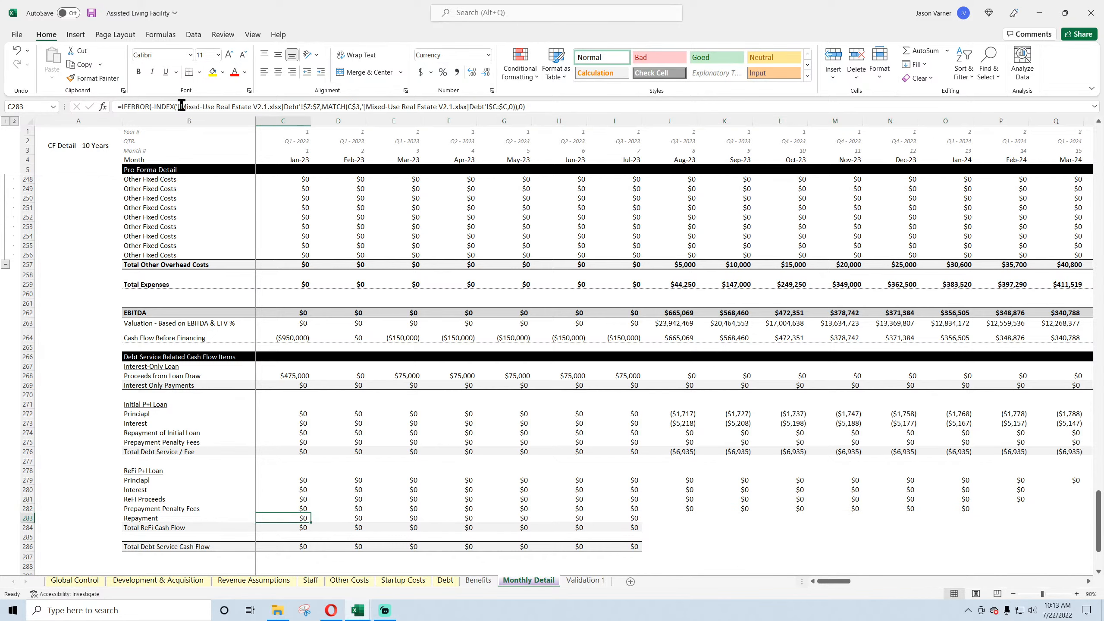
drag(176, 106, 283, 104)
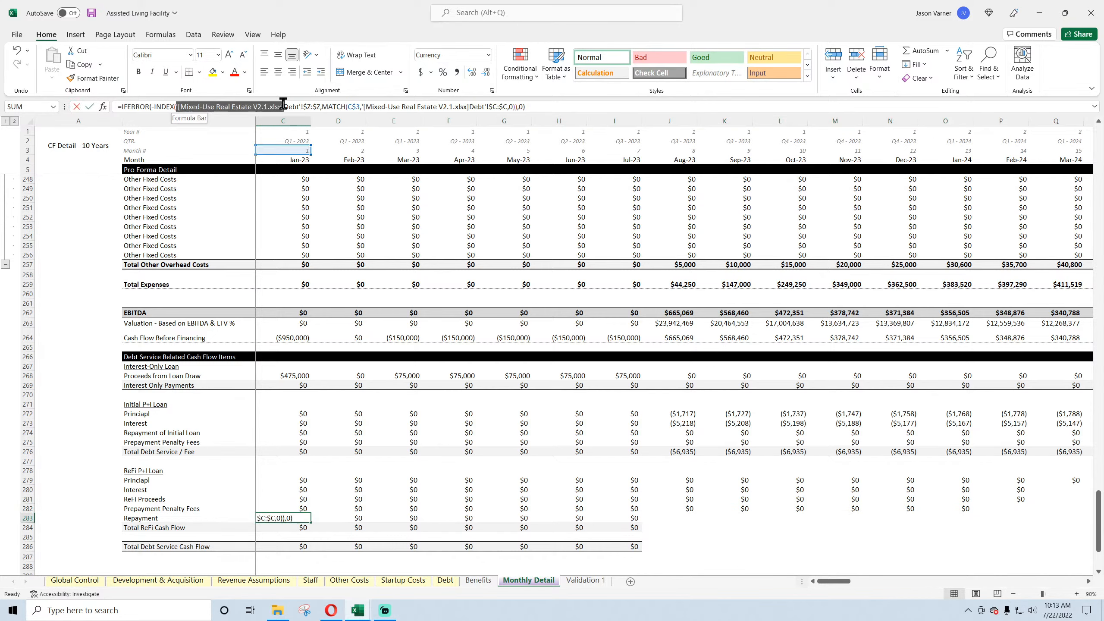
key(BackSpace)
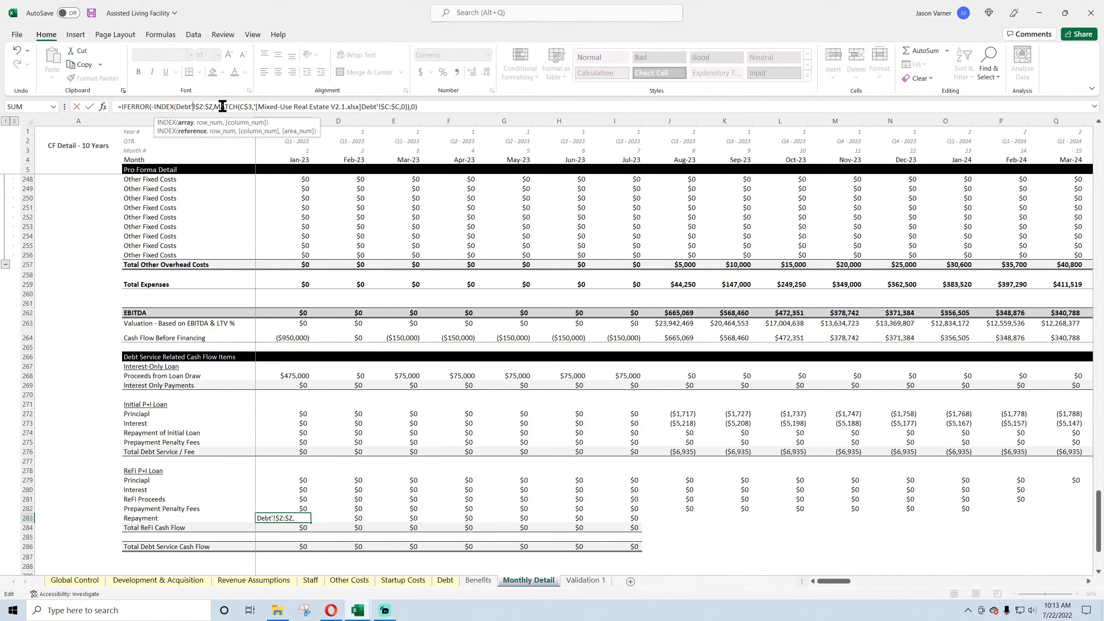
key(BackSpace)
drag(251, 106, 359, 110)
key(BackSpace)
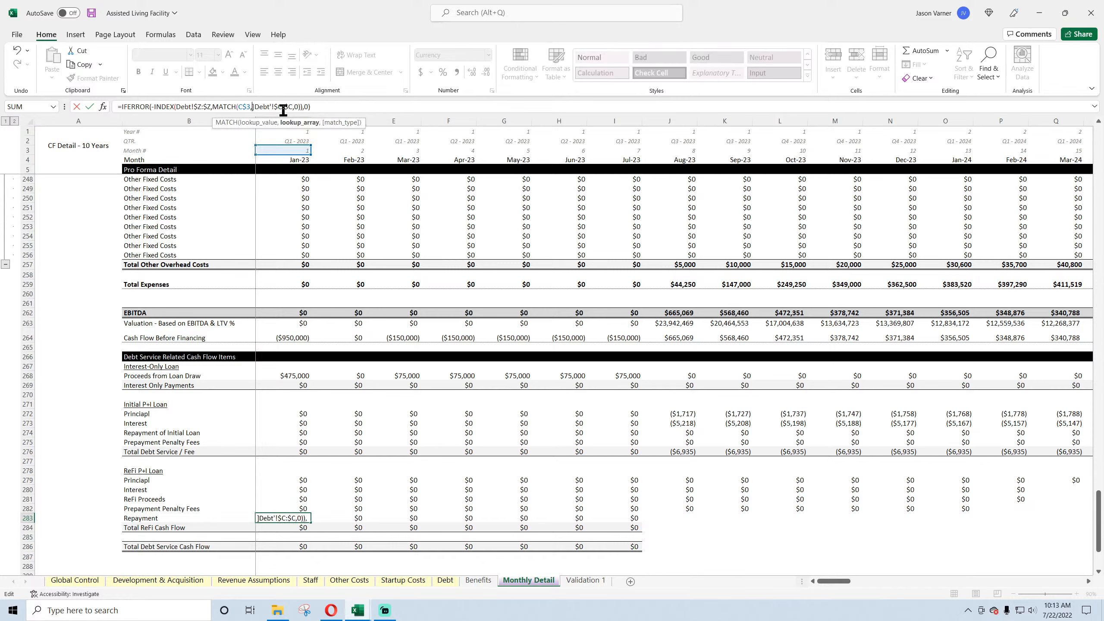
key(BackSpace)
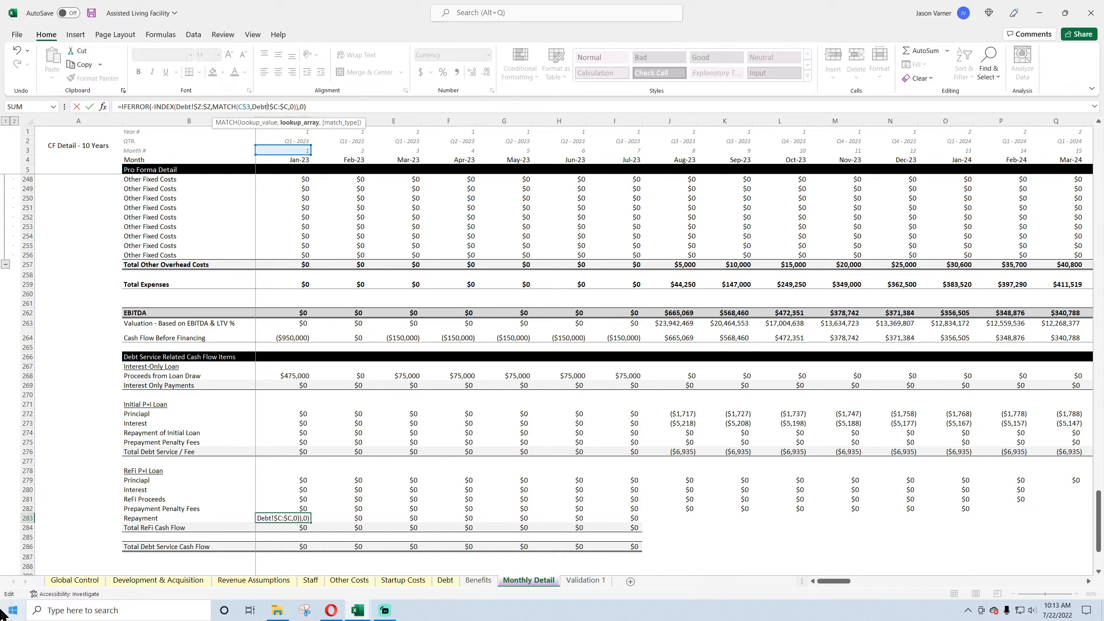
key(Return)
click(300, 518)
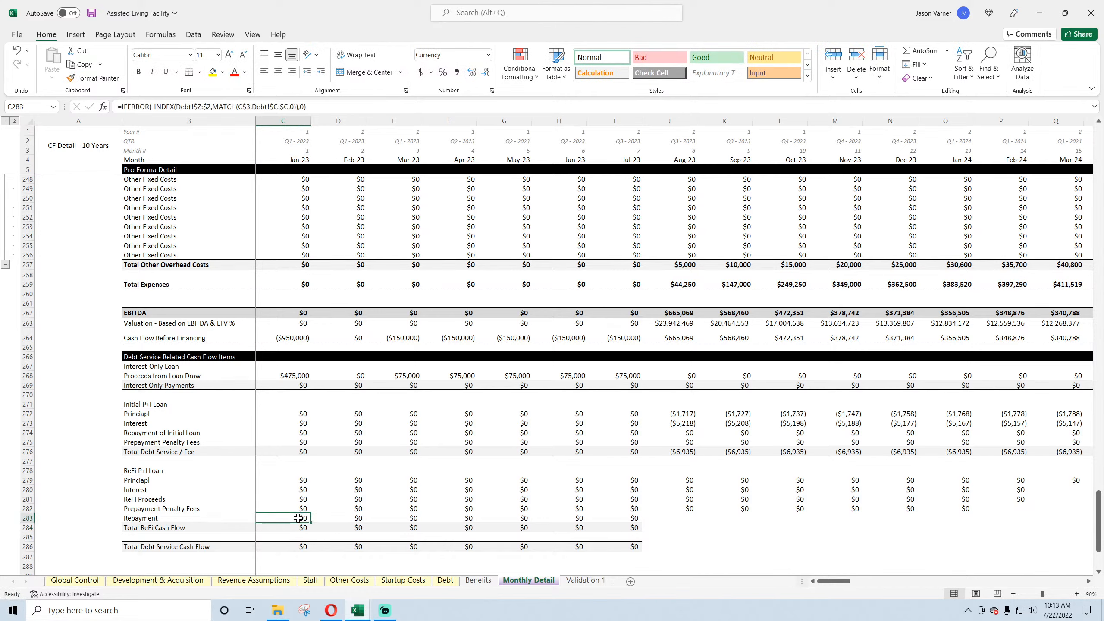
drag(311, 523, 999, 518)
- Extend the ReFi P+I Loan rows and Total Debt Service Cash Flow (rows 279 to 286) across to Dec-32, and save the workbook
drag(635, 479, 1102, 544)
drag(1030, 557, 1036, 560)
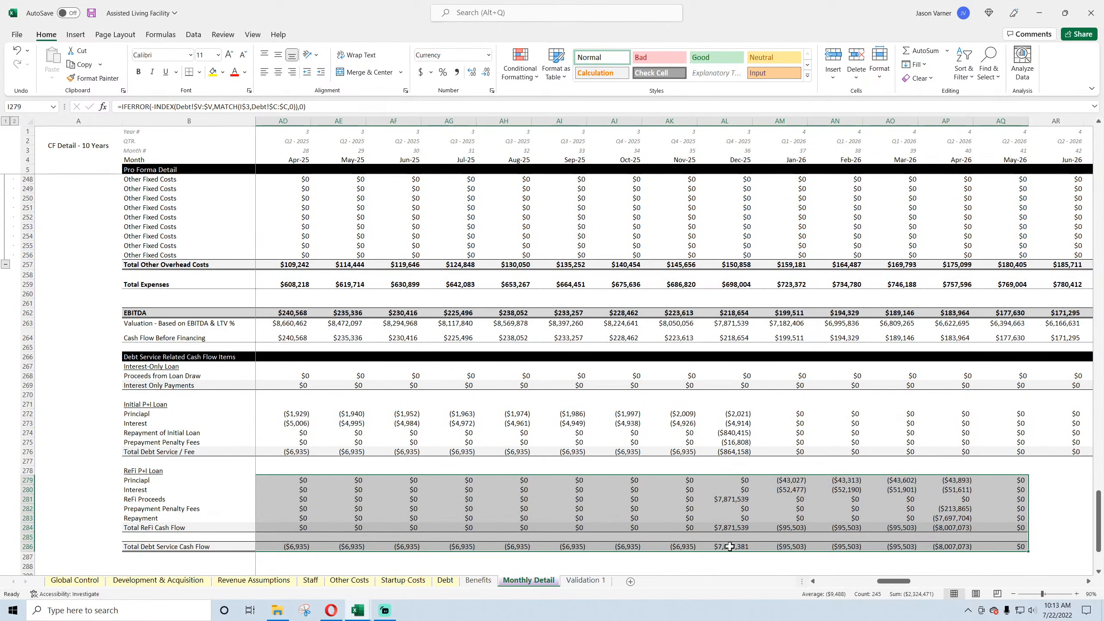
double_click(730, 546)
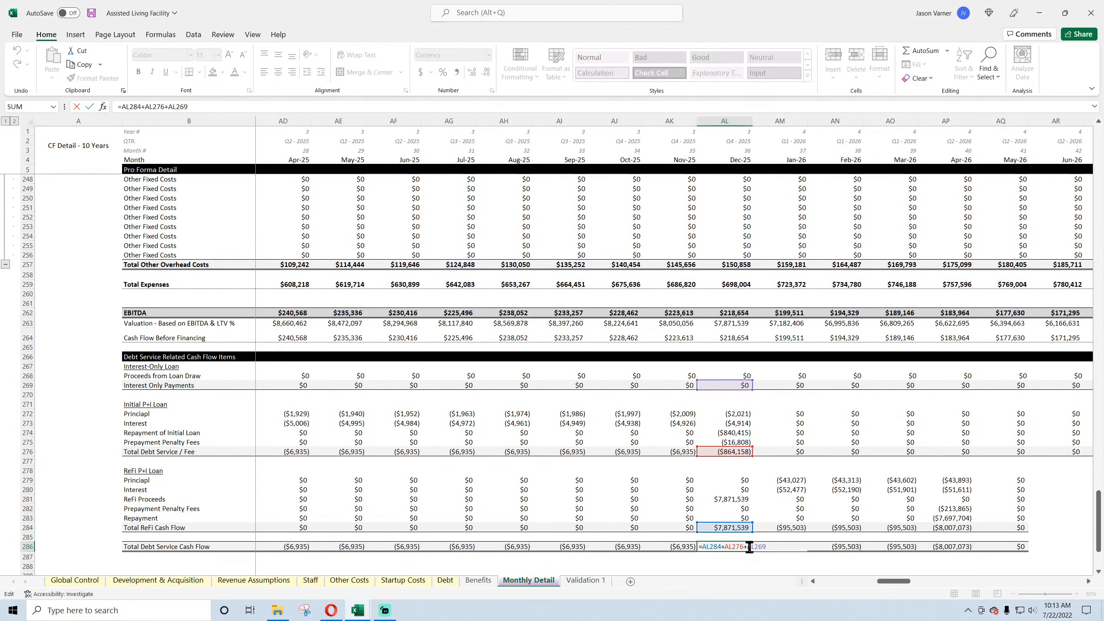
key(Escape)
mouse_move(738, 413)
mouse_down()
mouse_move(748, 551)
mouse_move(1049, 552)
mouse_move(1028, 551)
mouse_up()
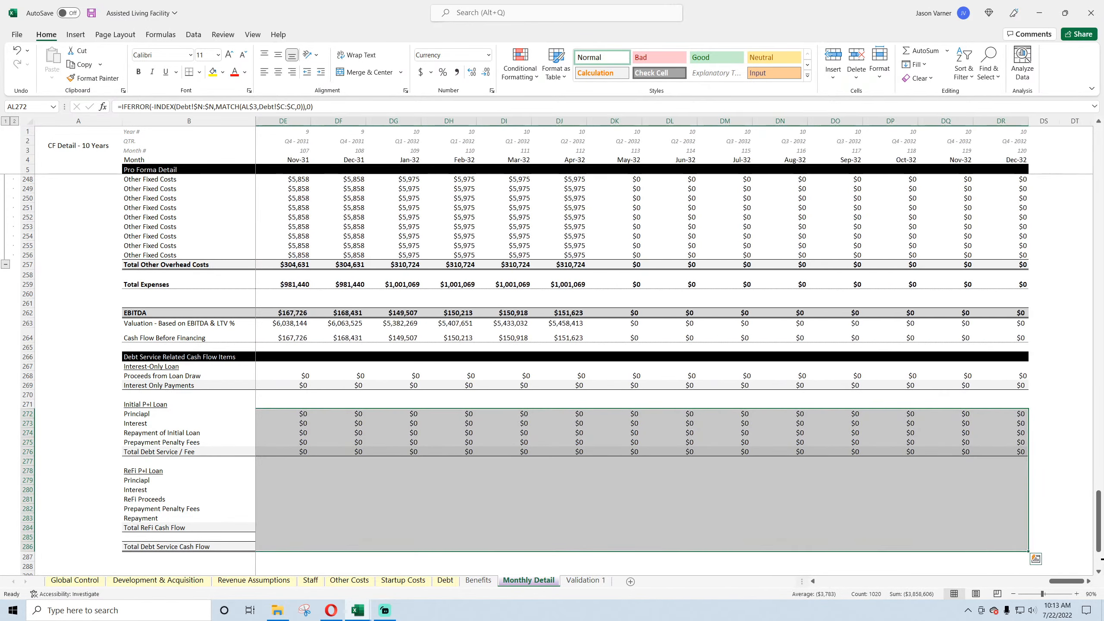
drag(1064, 584, 892, 584)
click(959, 495)
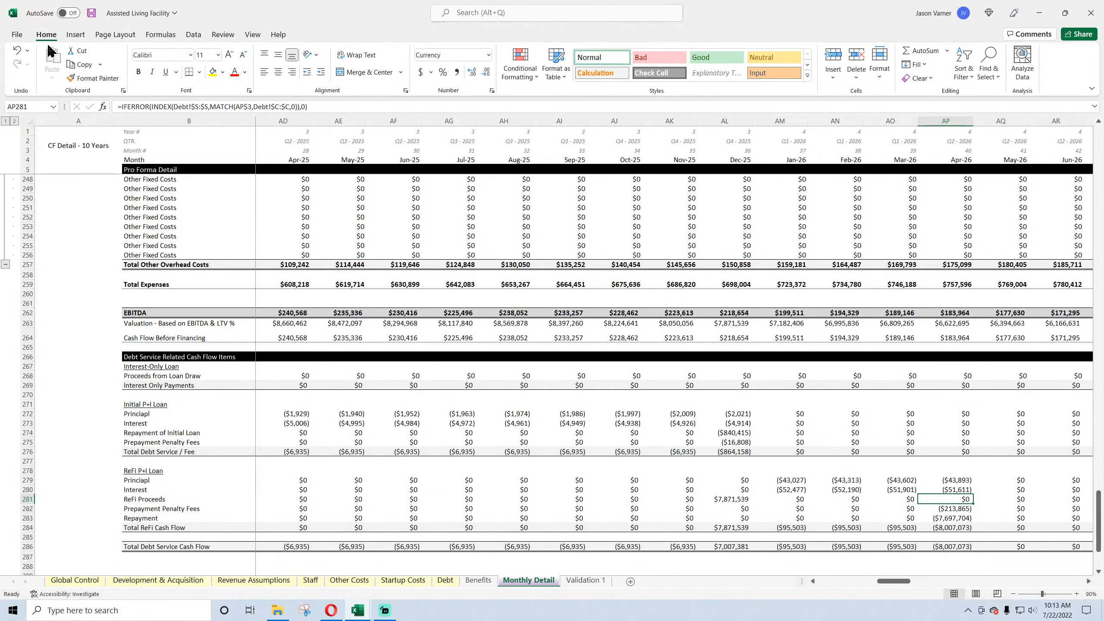
click(91, 13)
- Look at the loan payback month on the Control sheet of the Mixed-Use Real Estate V2.1 workbook, and return to Assisted Living Facility
click(360, 610)
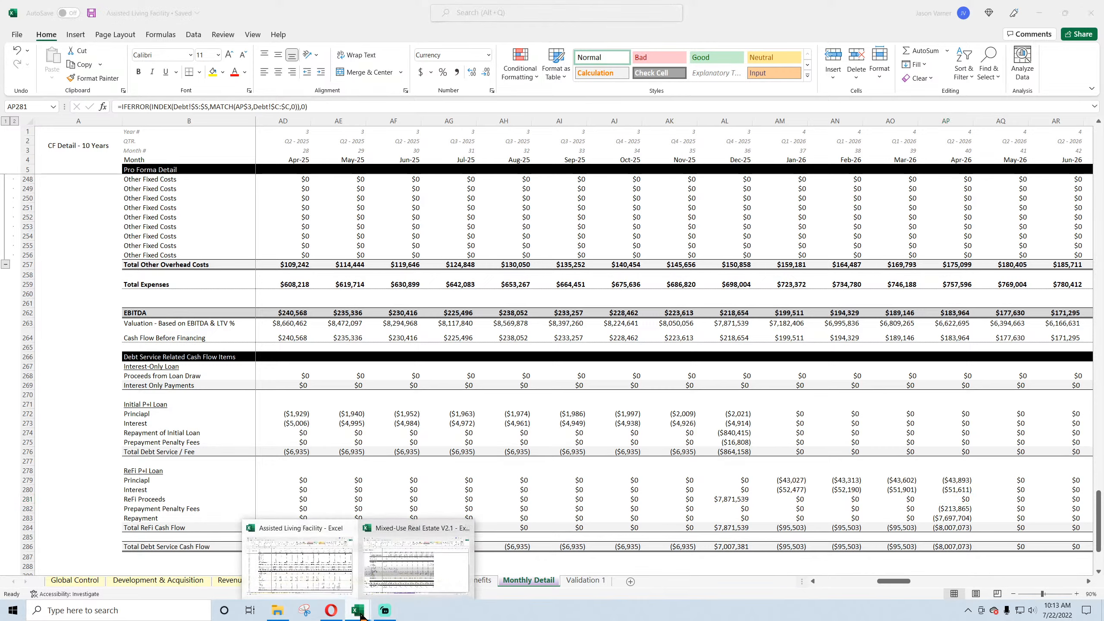
click(435, 573)
click(91, 581)
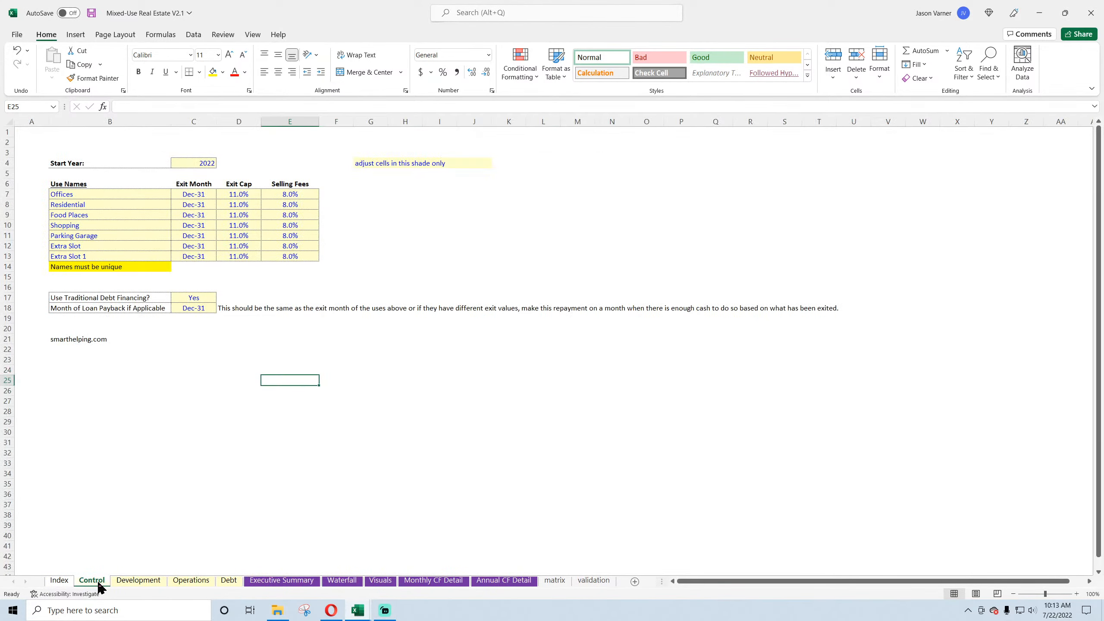
mouse_move(367, 613)
click(322, 574)
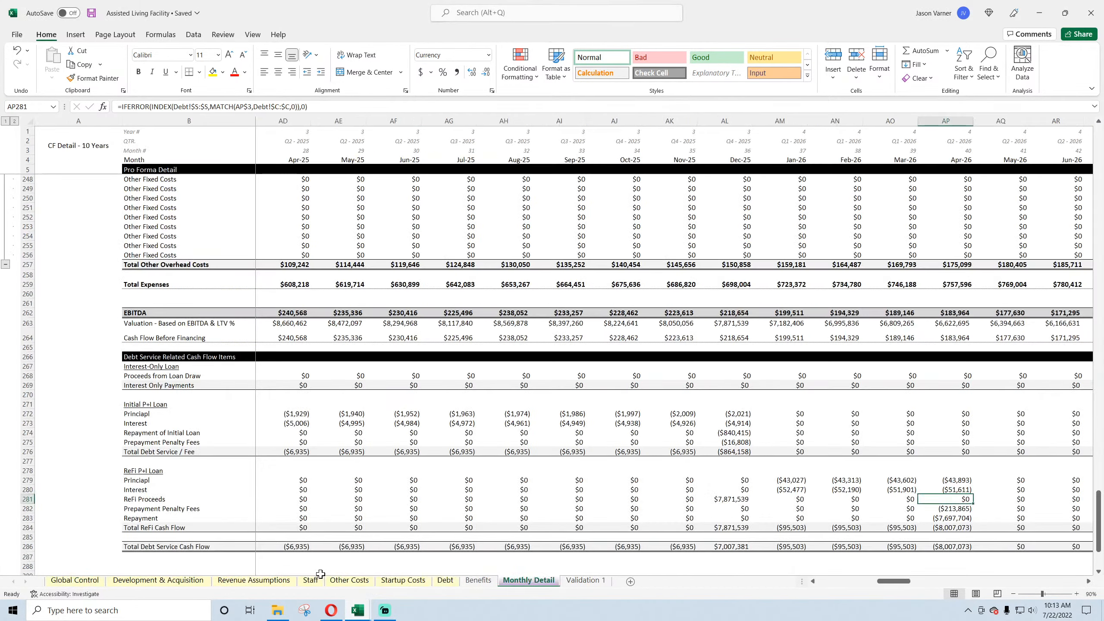
- Inspect the ReFi Flow to ReFi, Starting Balance and Payment formulas on the Debt sheet for links to the external workbook
click(446, 581)
drag(890, 581, 943, 582)
click(544, 382)
click(606, 338)
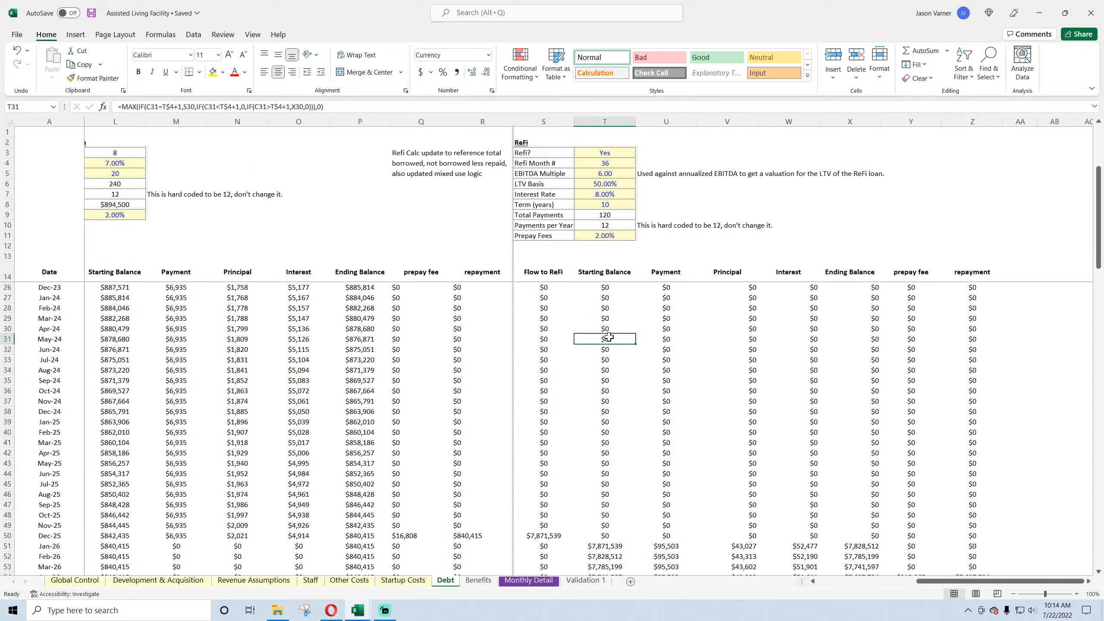
click(546, 348)
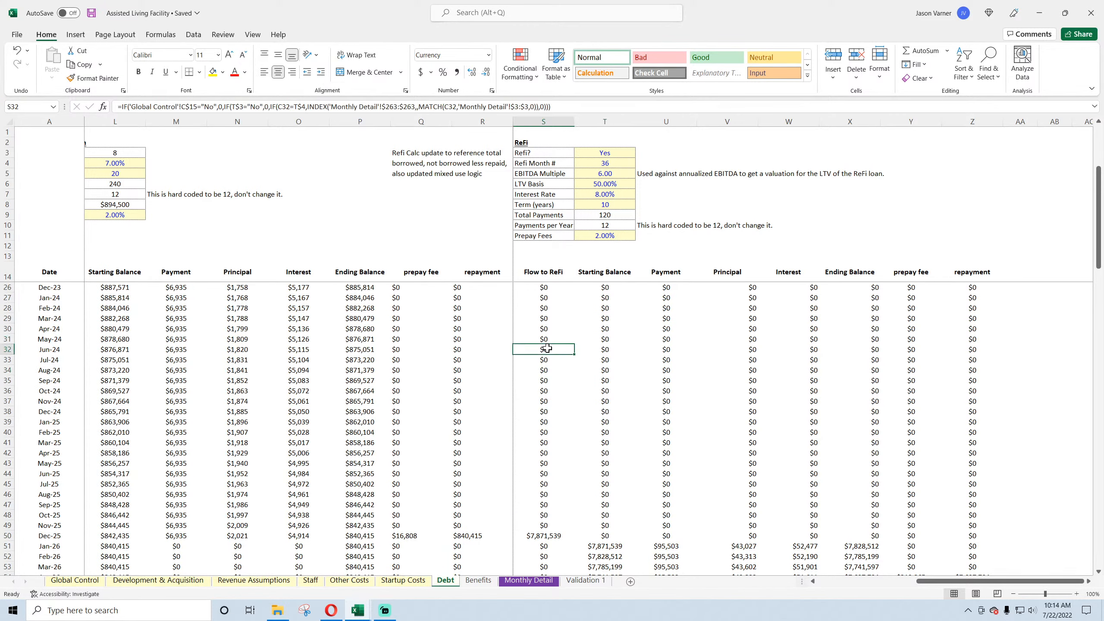
click(602, 295)
scroll(606, 293, up, 4)
click(605, 288)
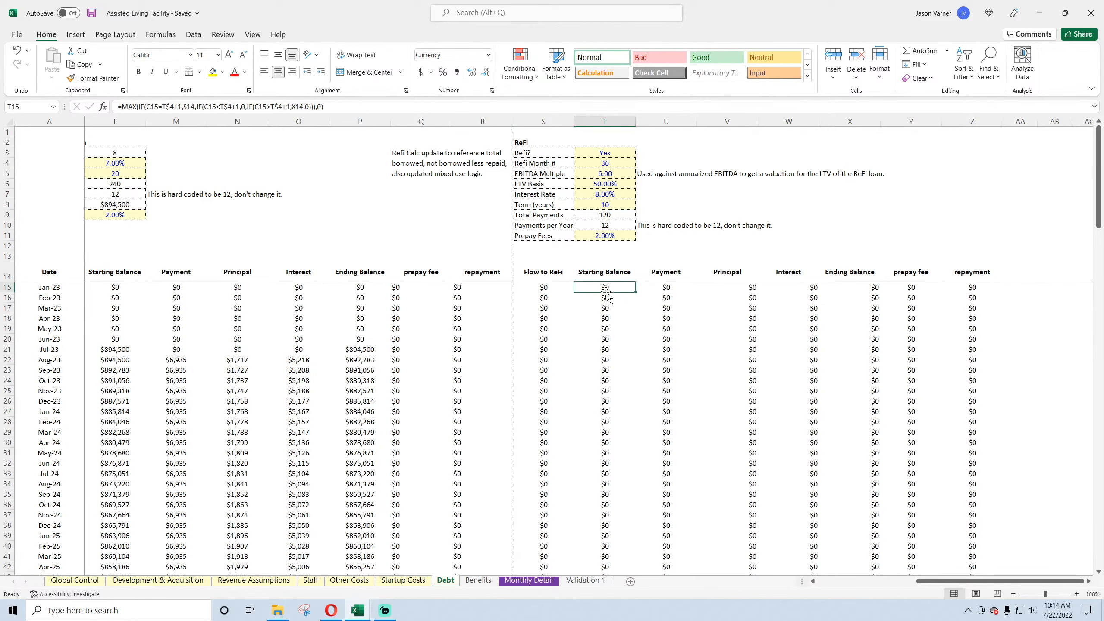
click(602, 308)
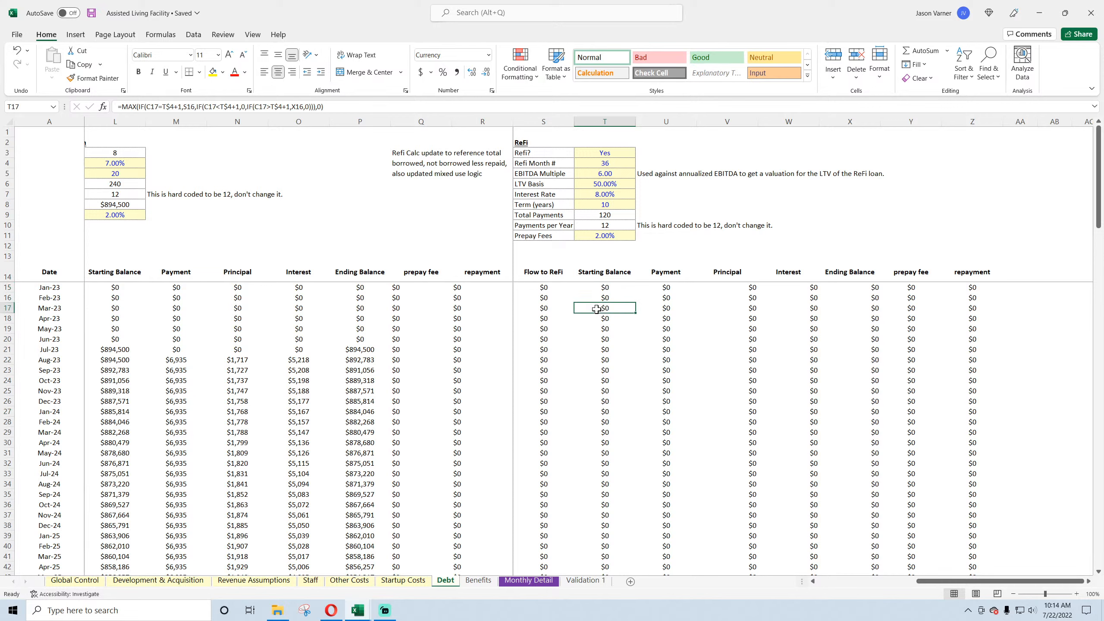
click(665, 287)
click(668, 328)
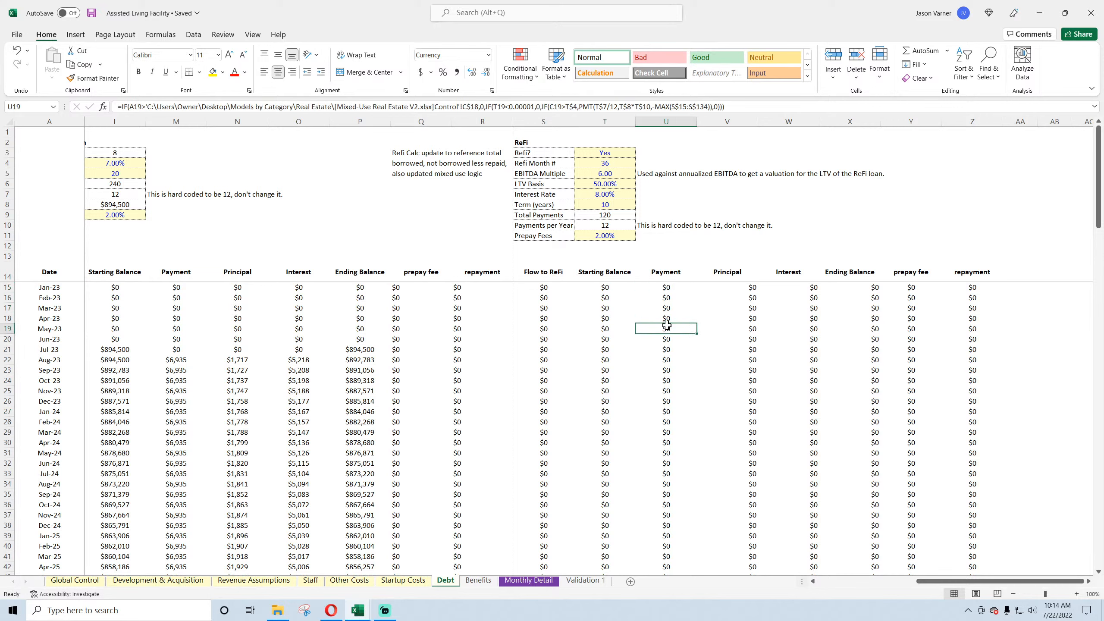
- Replace the external Control reference in the ReFi Payment formula in U15 with 'Global Control'!C$6
click(665, 288)
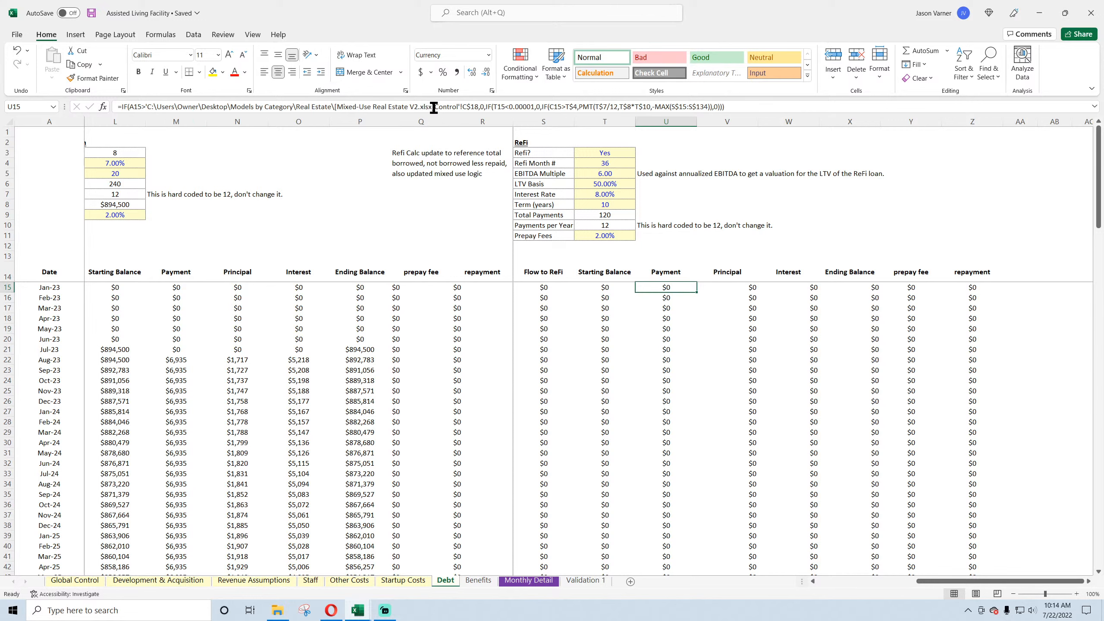
drag(433, 107, 147, 108)
key(Delete)
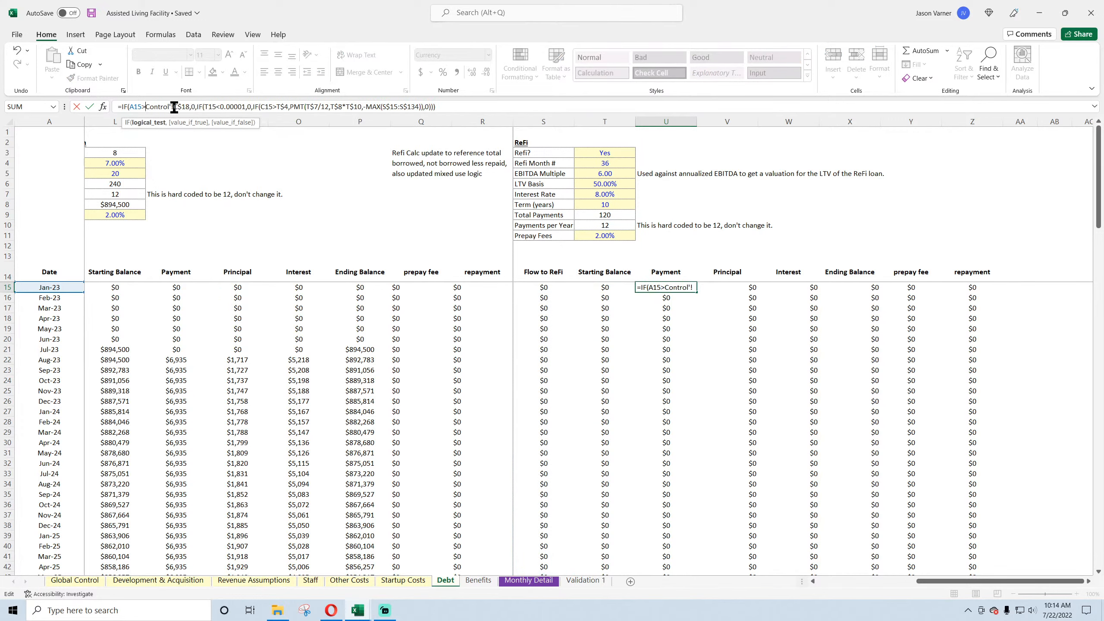
key(BackSpace)
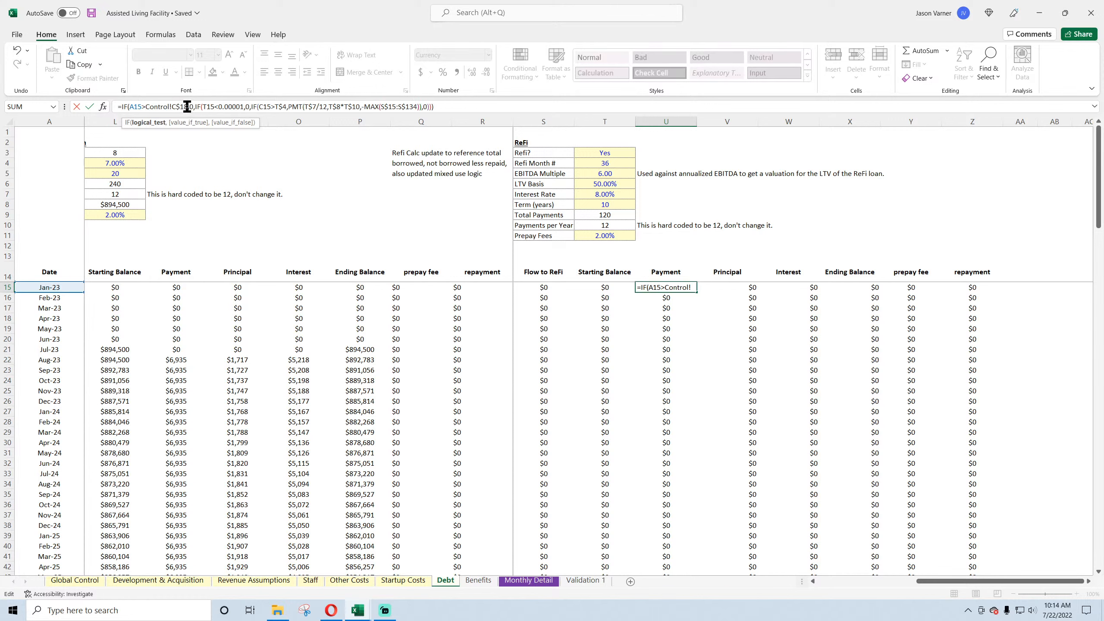
drag(187, 106, 147, 106)
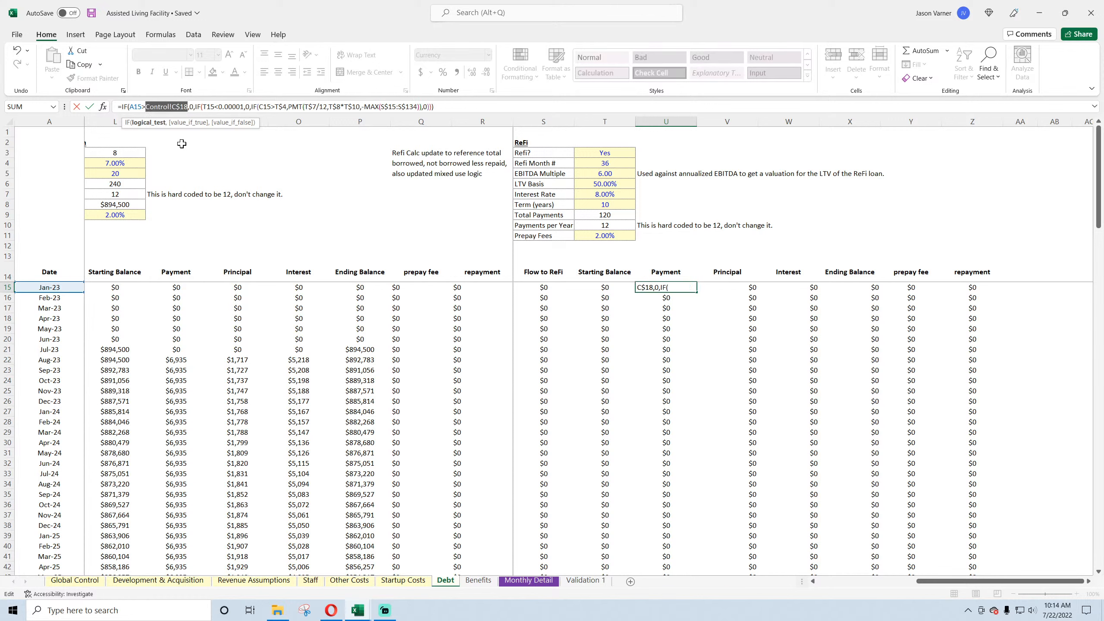
key(BackSpace)
click(74, 580)
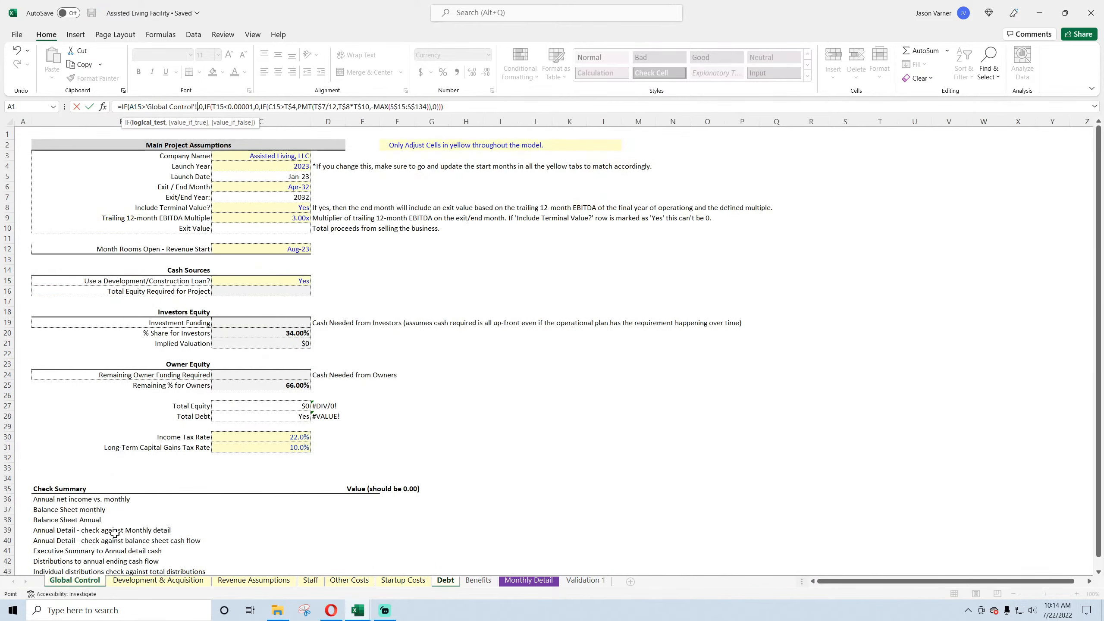
click(276, 187)
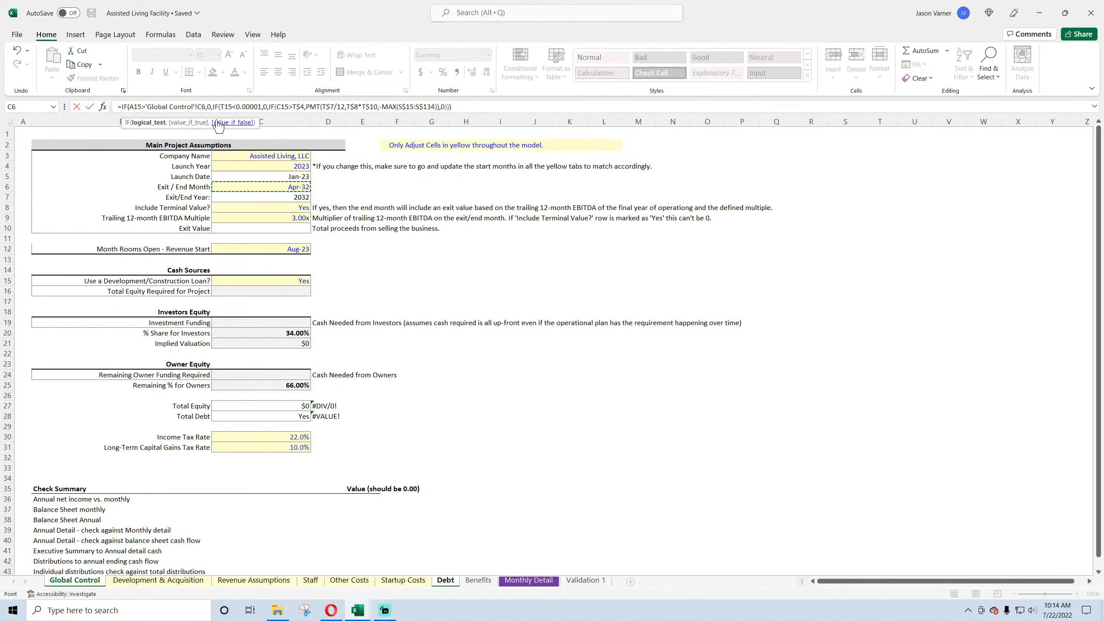
click(201, 106)
text($)
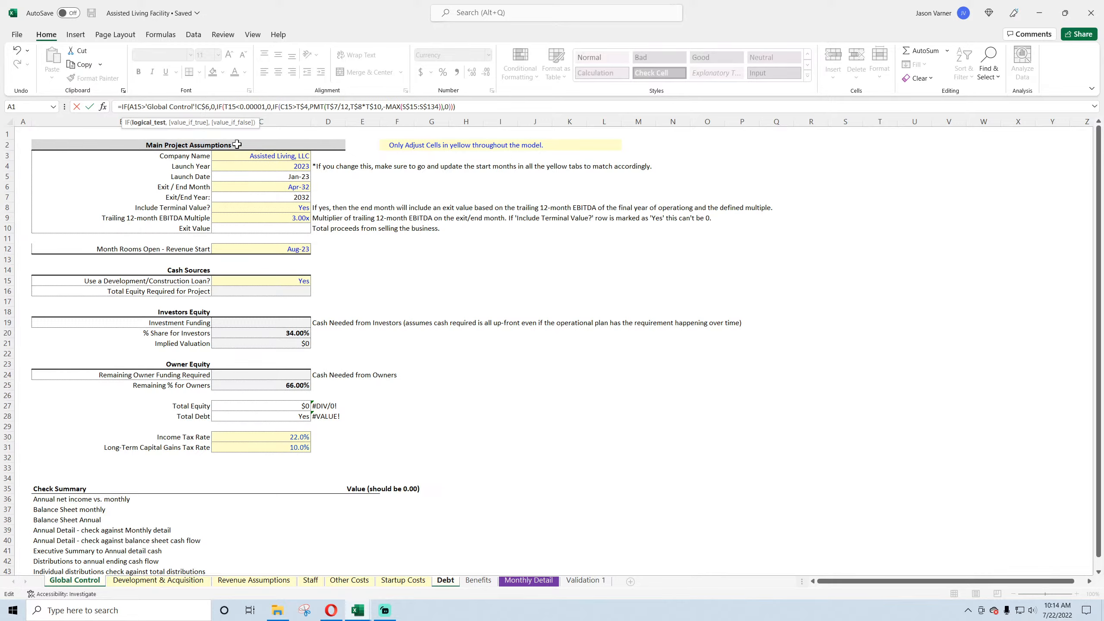
key(Return)
- Fill the ReFi Payment formula from U15 down to Dec-32 and review the schedule's final months
click(662, 286)
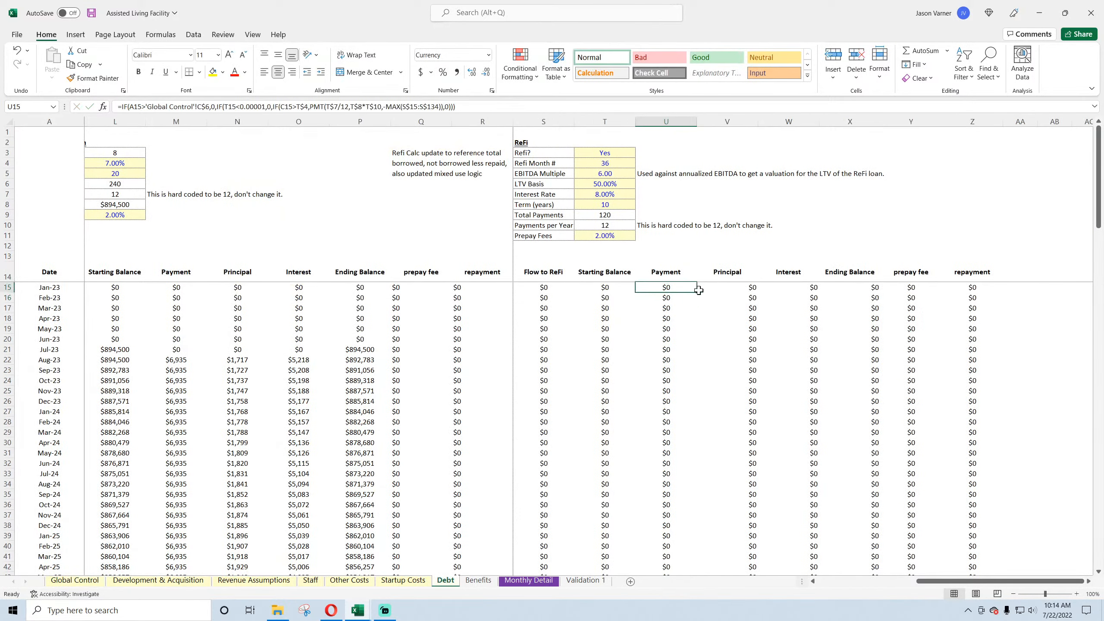
double_click(699, 291)
scroll(756, 395, down, 20)
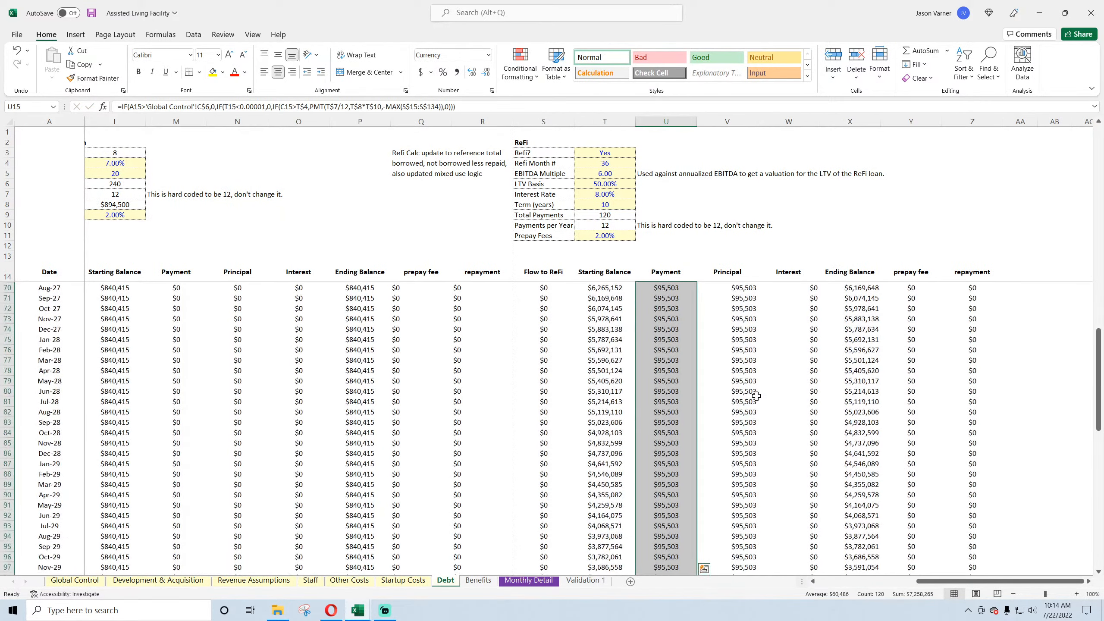
scroll(756, 395, down, 4)
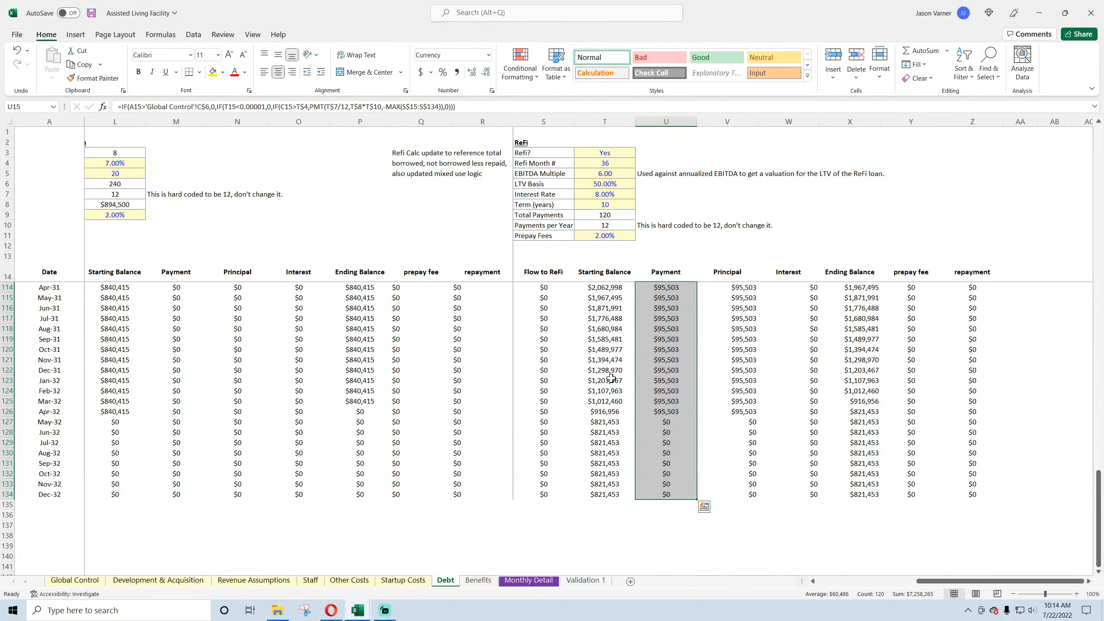
scroll(611, 378, up, 20)
- Replace the external Control reference in the ReFi Interest formula in W15 with 'Global Control'!C$6
click(743, 288)
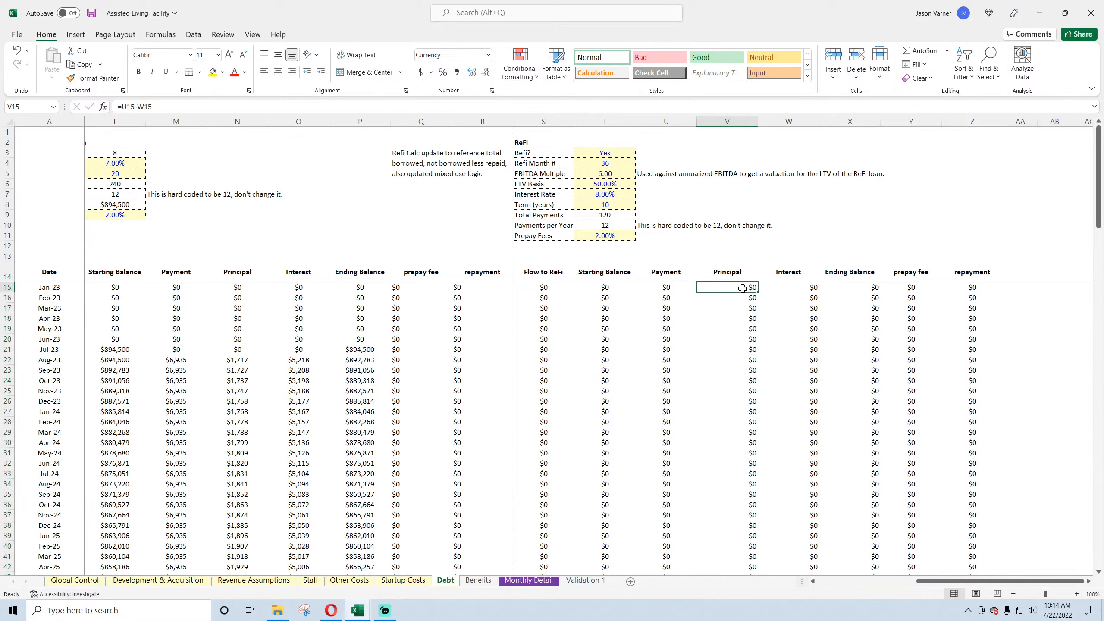
click(798, 285)
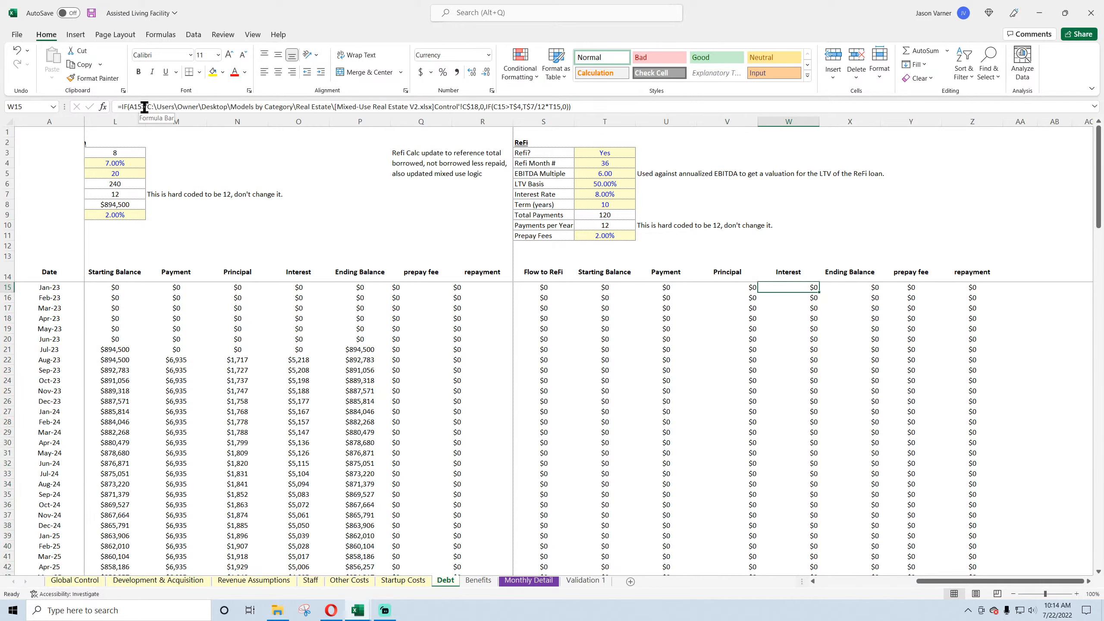
drag(145, 107, 434, 115)
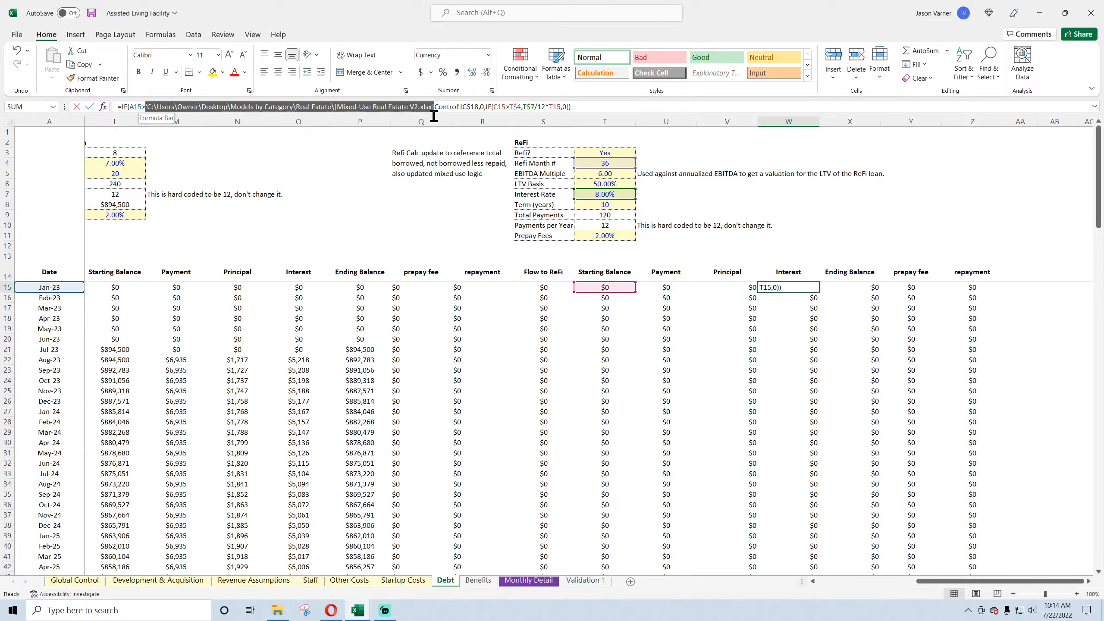
key(Delete)
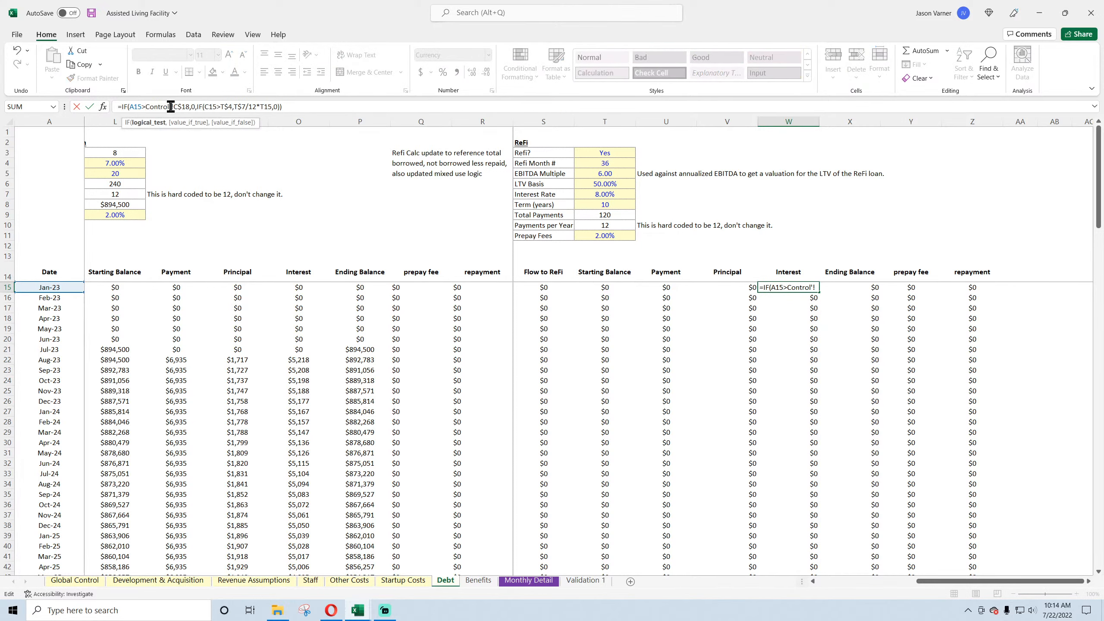
click(171, 106)
key(BackSpace)
drag(188, 107, 146, 107)
key(Delete)
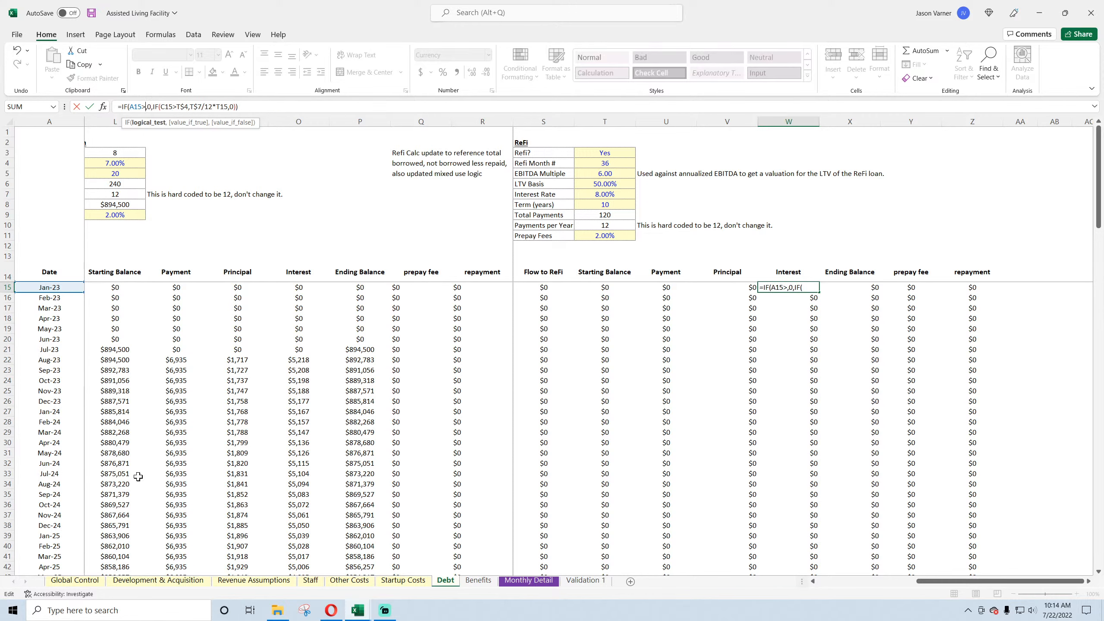
click(74, 579)
click(279, 187)
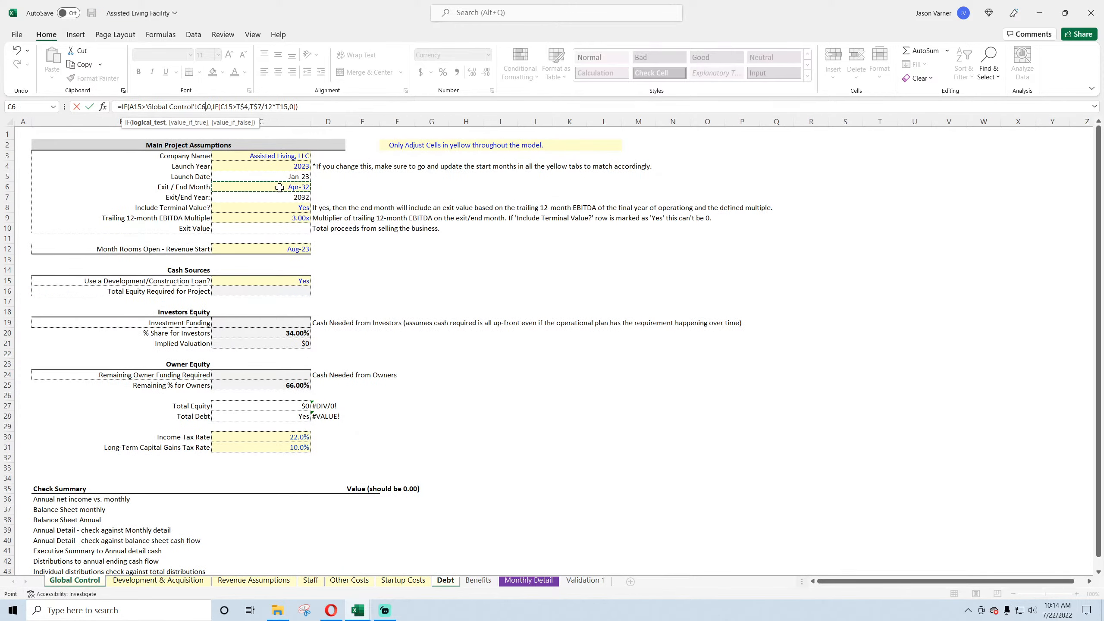
click(204, 106)
text($)
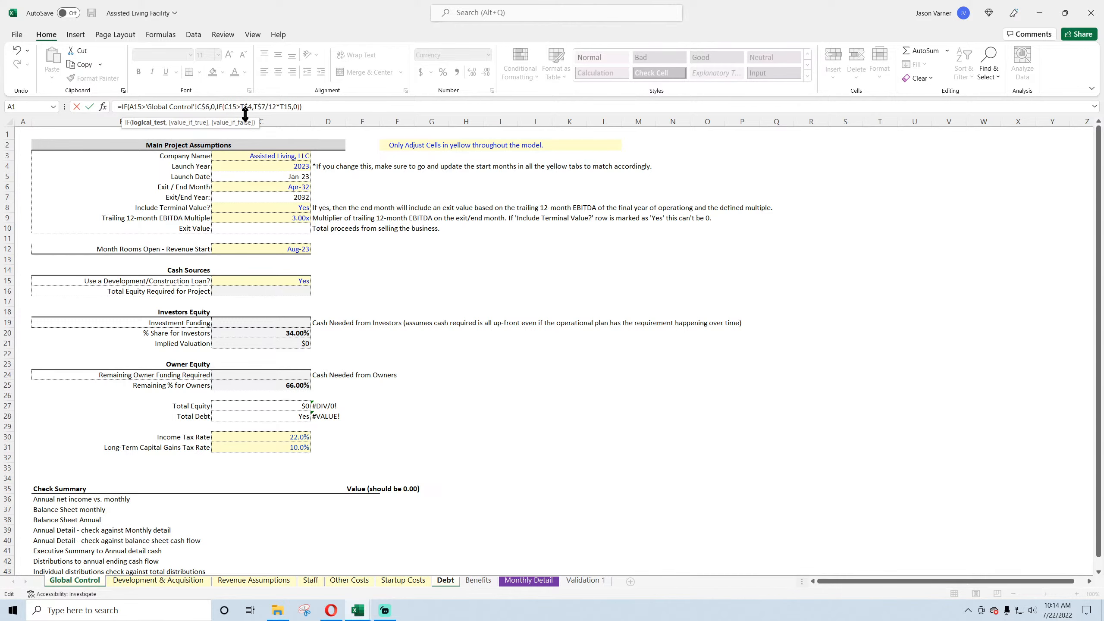
key(Return)
- Fill the ReFi Interest formula from W15 down the schedule and check the copied formulas through the final months
click(811, 287)
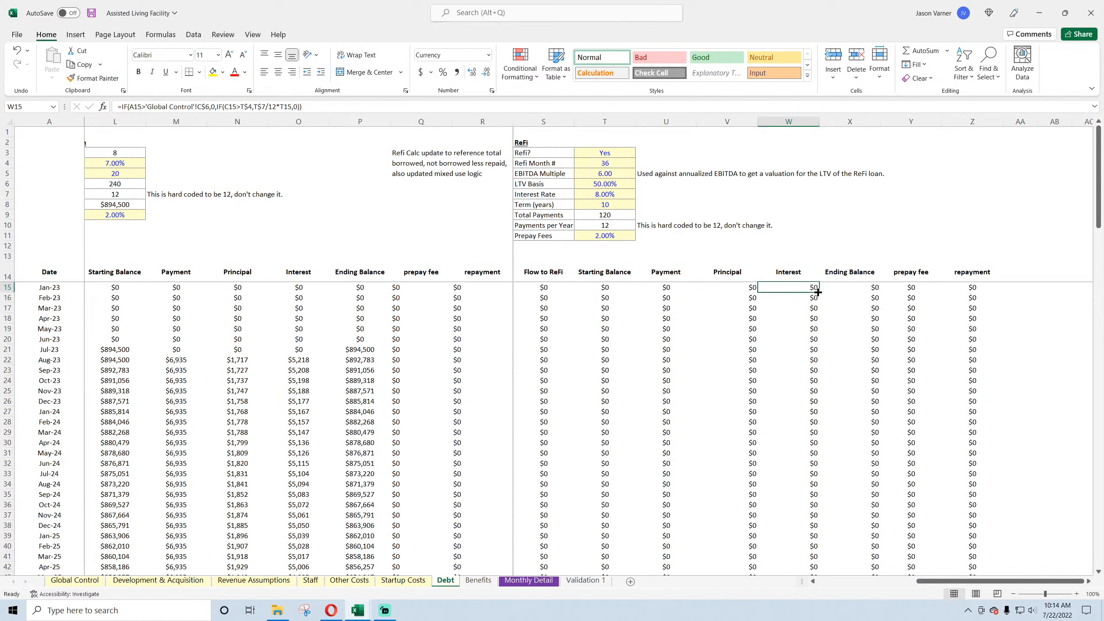
double_click(817, 293)
click(743, 285)
click(667, 287)
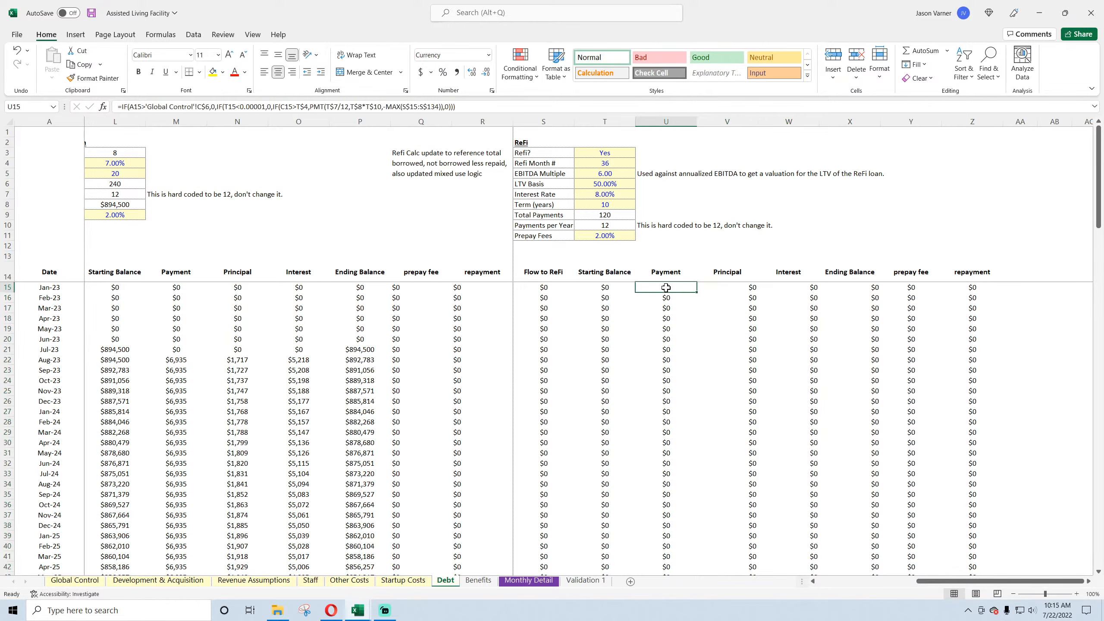
click(801, 288)
click(801, 328)
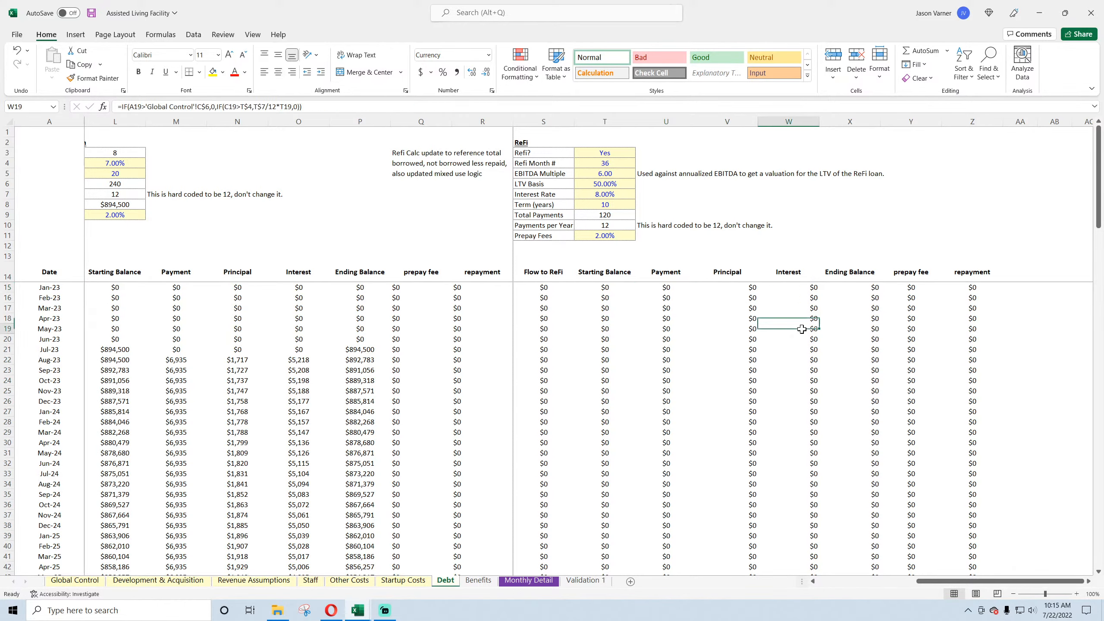
scroll(799, 348, down, 20)
scroll(797, 378, up, 20)
- Inspect the ReFi Ending Balance formulas in column X for links to the external workbook
click(866, 286)
click(865, 306)
click(868, 348)
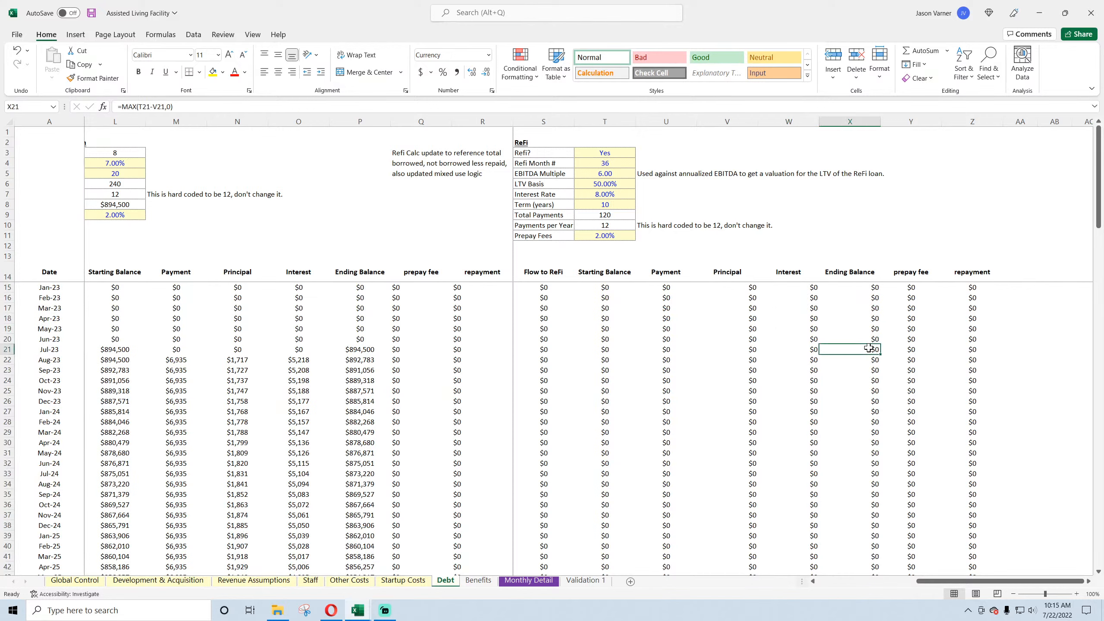
click(910, 287)
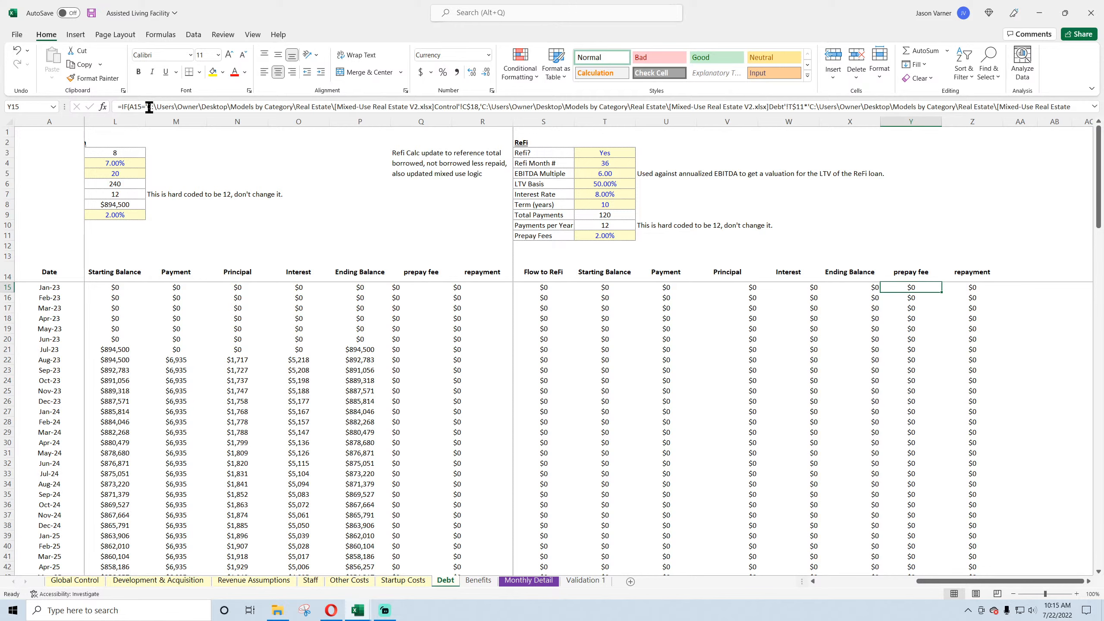
drag(147, 107, 268, 113)
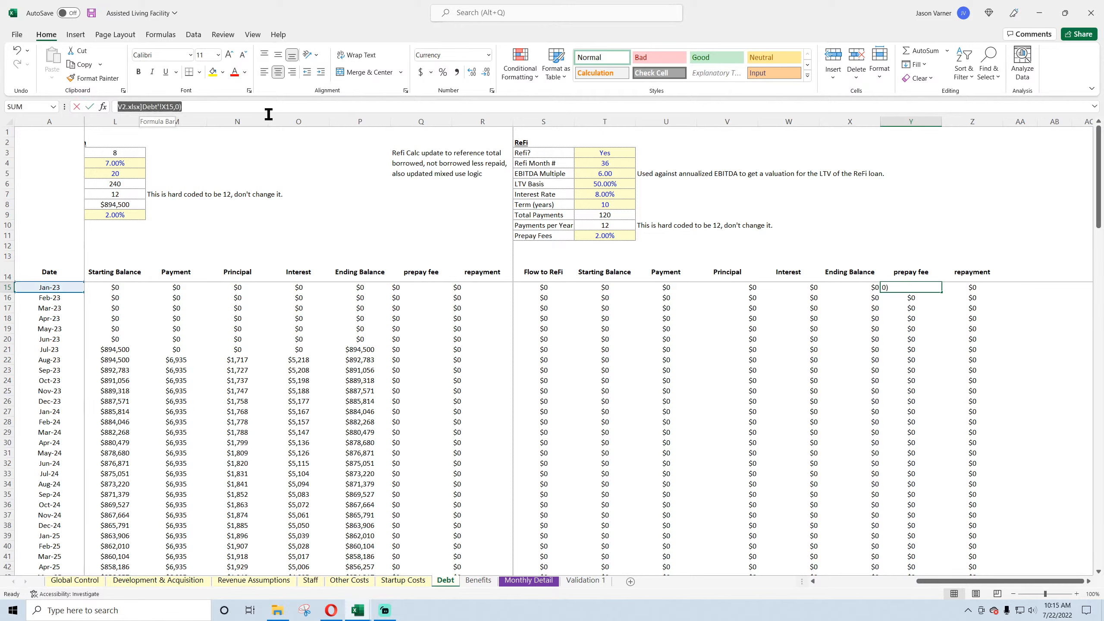
key(Return)
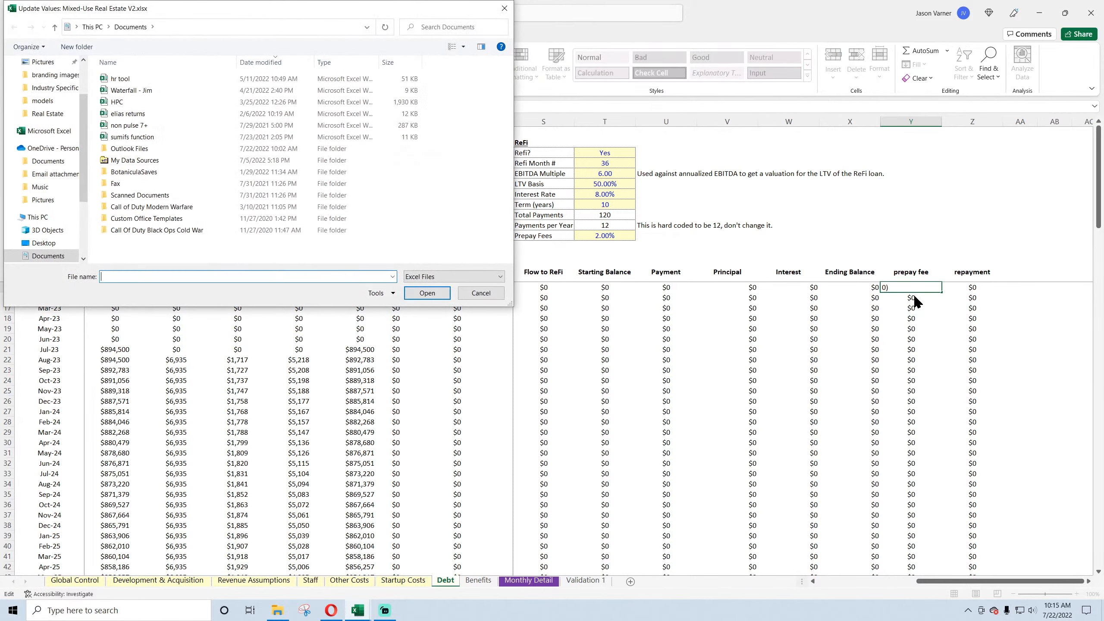
click(483, 295)
click(911, 287)
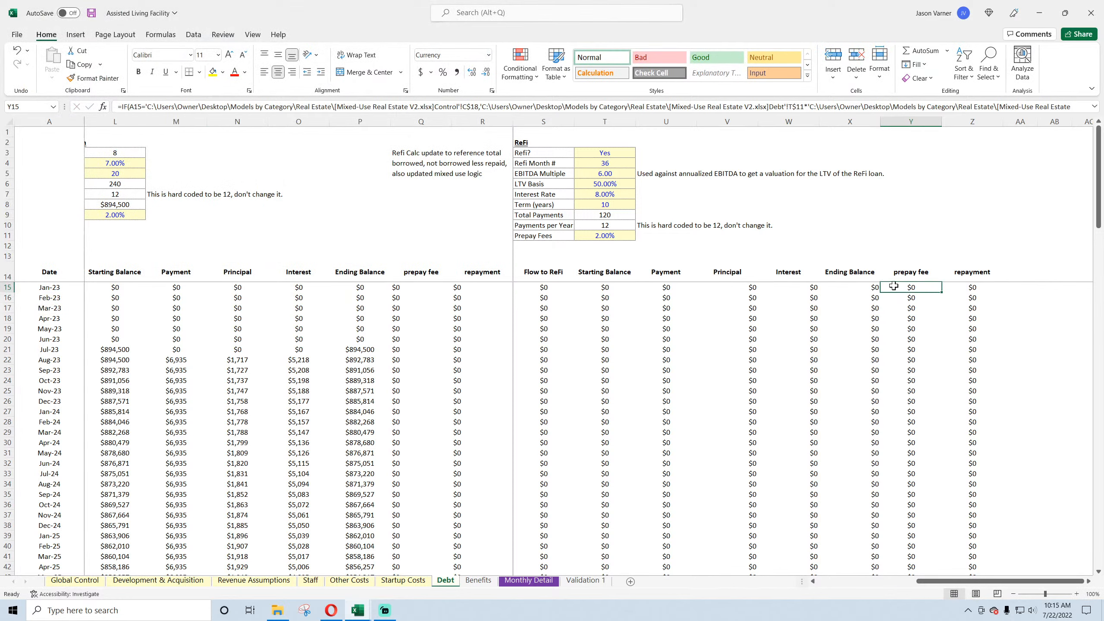
- Compare the ReFi prepay fee formulas in Y15 and Y16, and expand the formula display to read Y15 in full
click(923, 298)
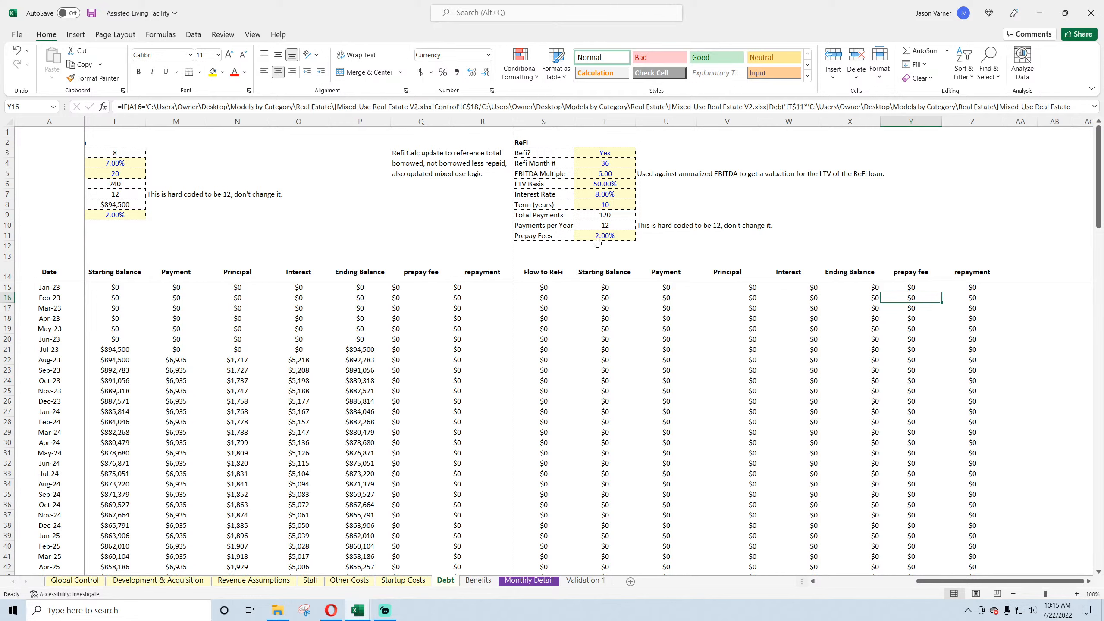
click(913, 288)
click(915, 300)
click(915, 288)
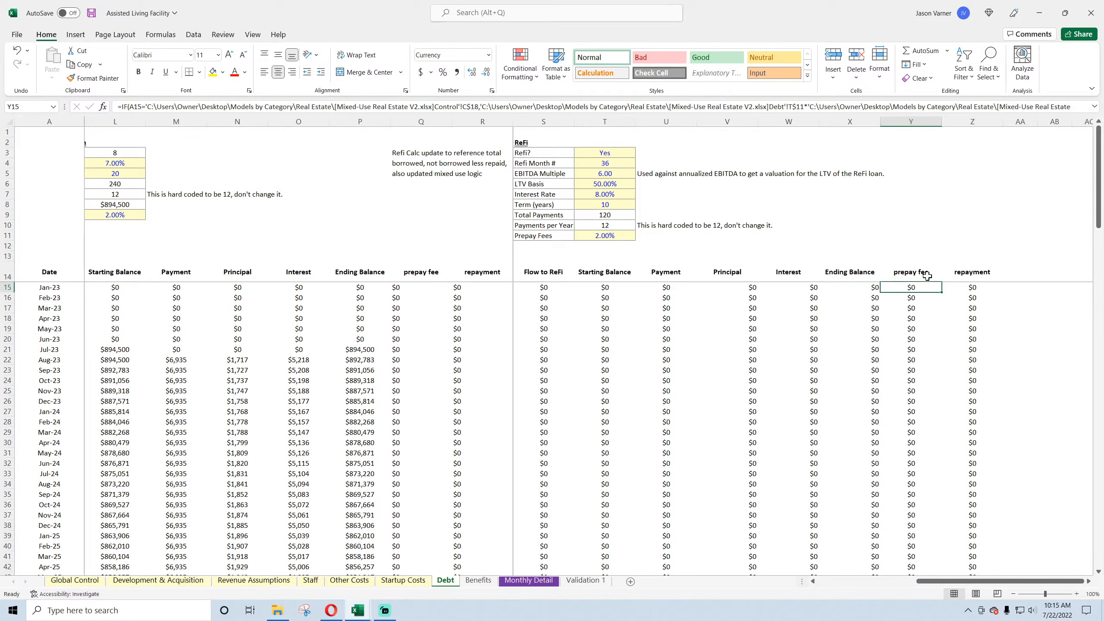
click(1094, 107)
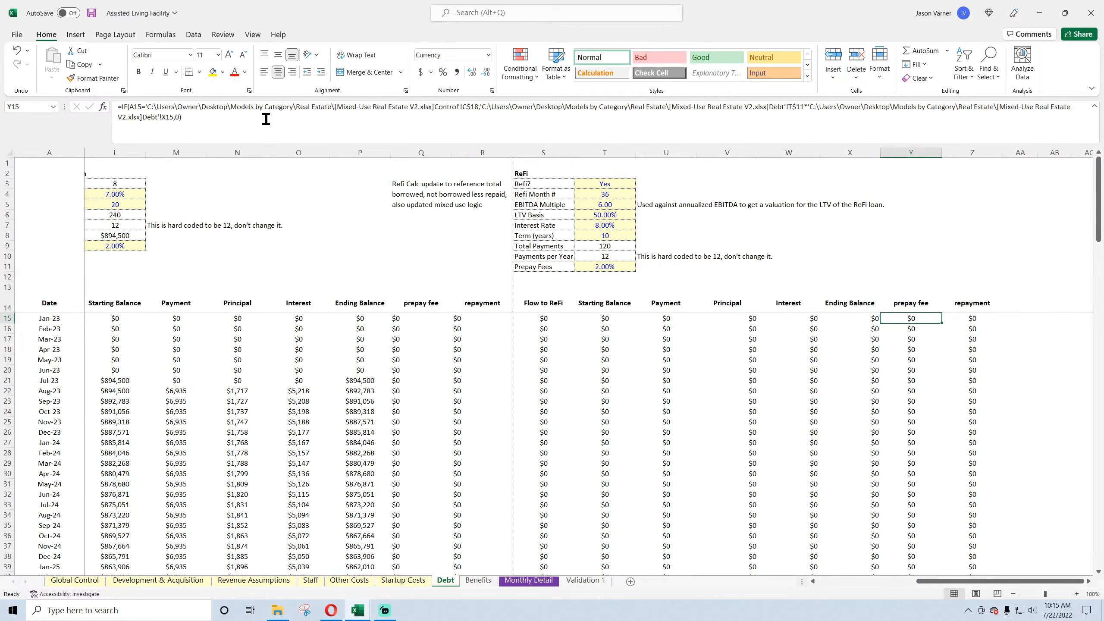
click(932, 330)
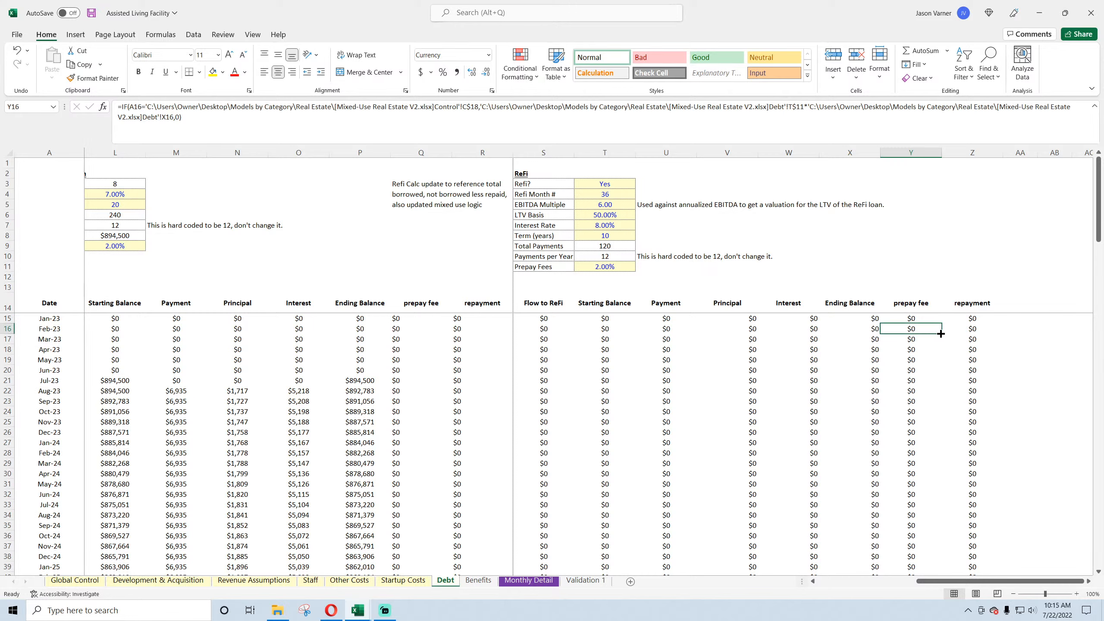
drag(940, 334, 912, 324)
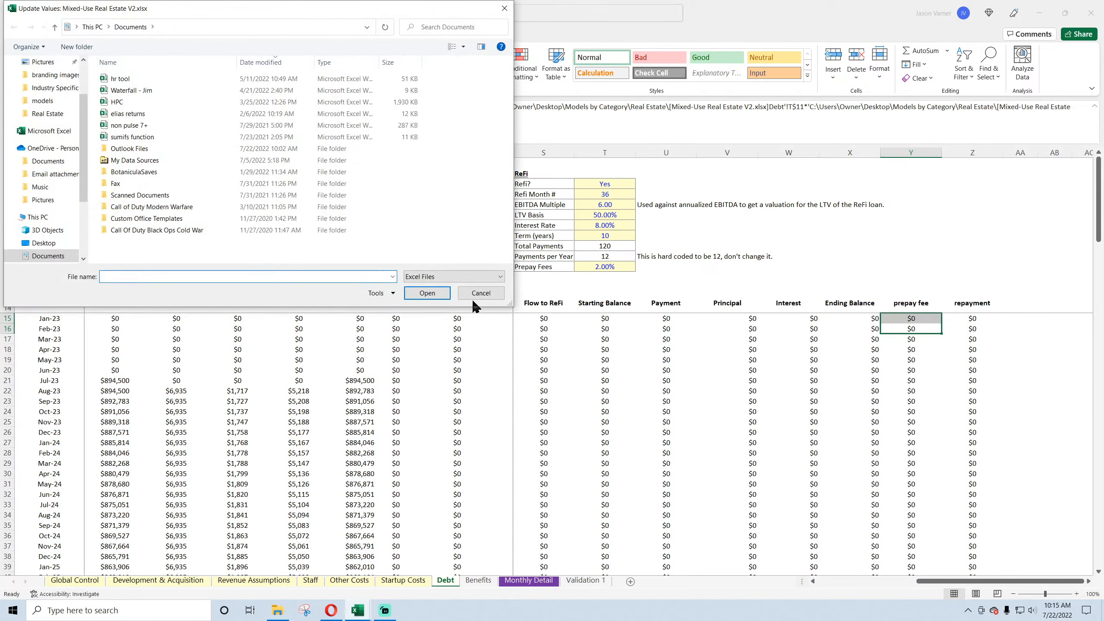
click(481, 293)
- Replace the external Control reference in the ReFi prepay fee formula in Y15 with 'Global Control'!C$6
click(908, 318)
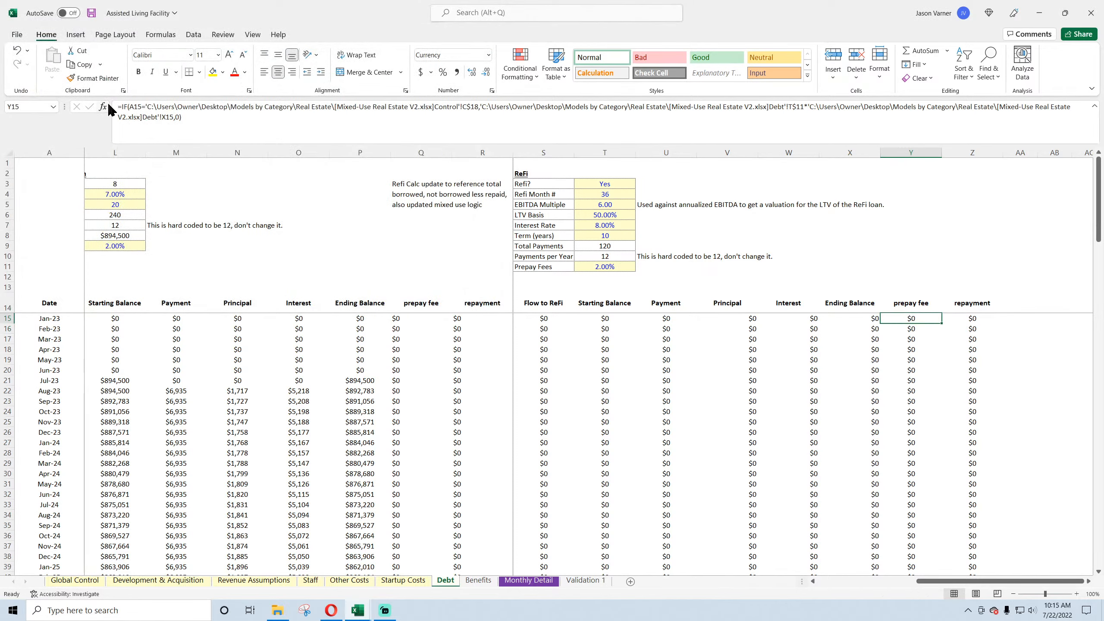
drag(145, 107, 429, 110)
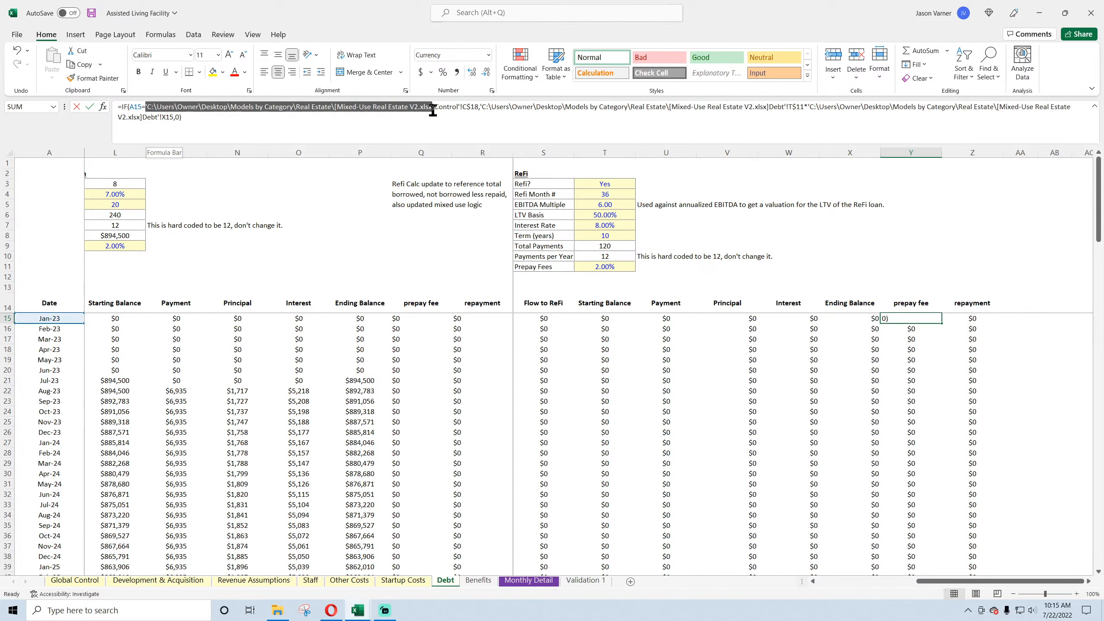
key(Delete)
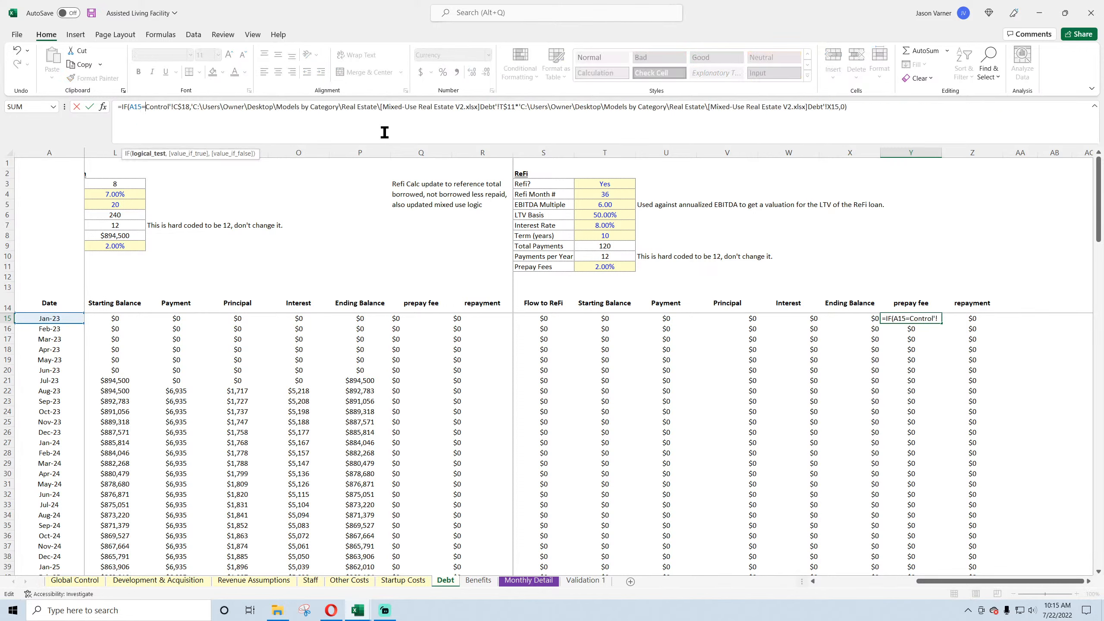
click(172, 106)
key(BackSpace)
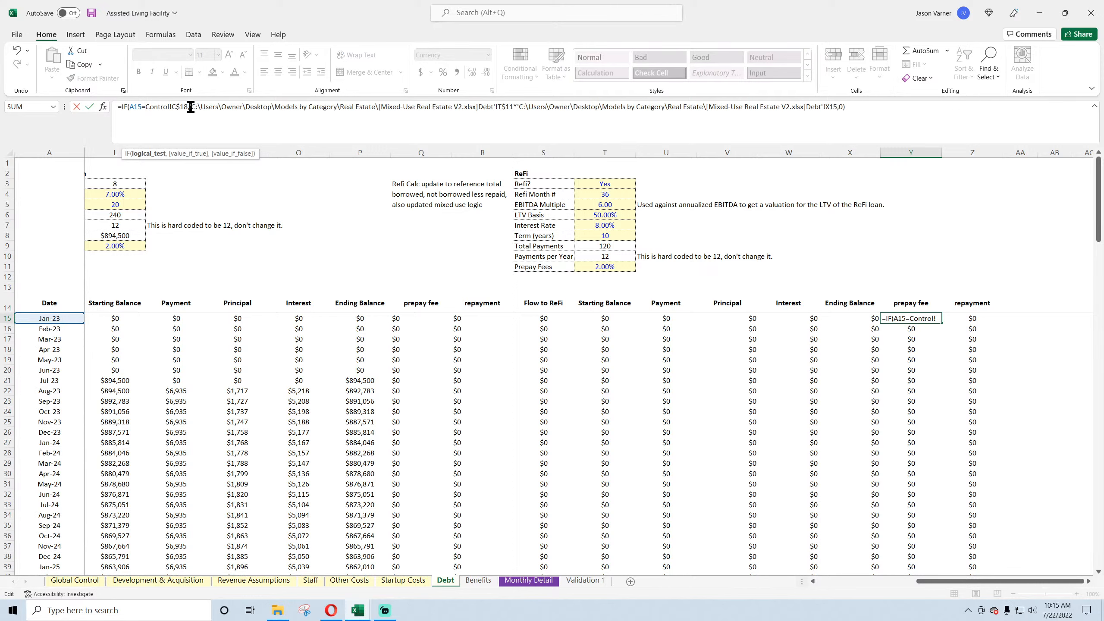
drag(191, 107, 145, 107)
click(177, 106)
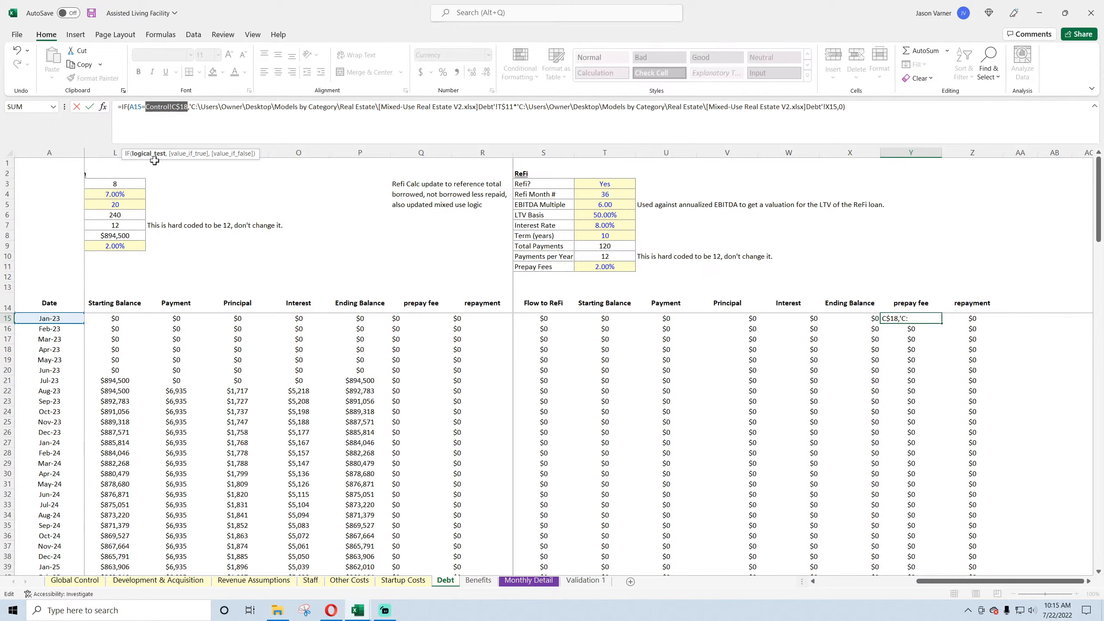
key(Delete)
click(75, 580)
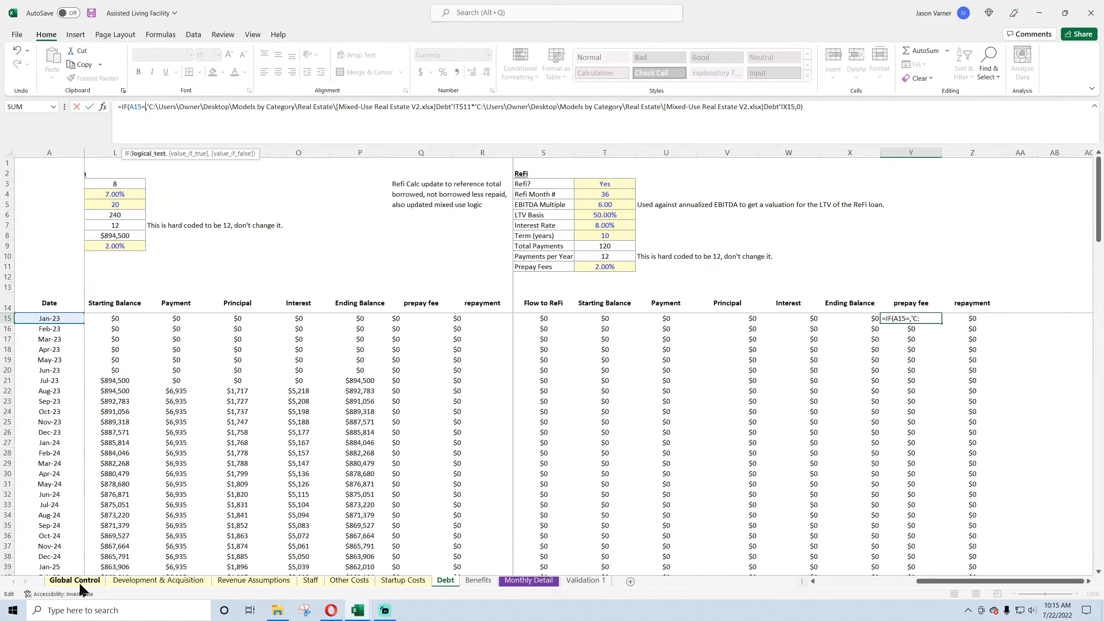
click(293, 219)
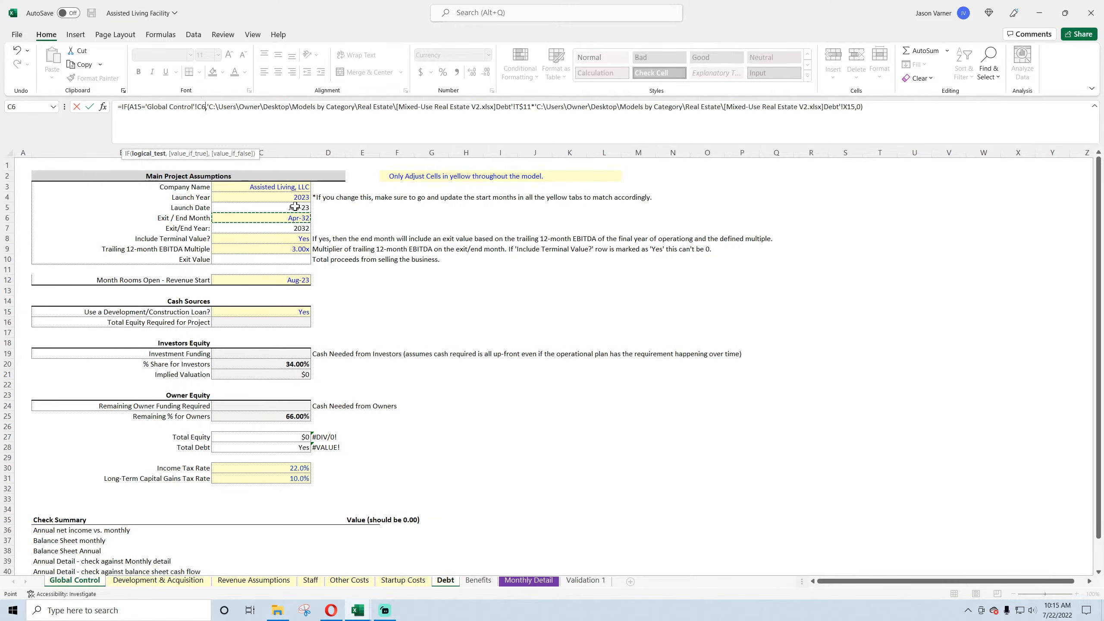
click(202, 106)
text($)
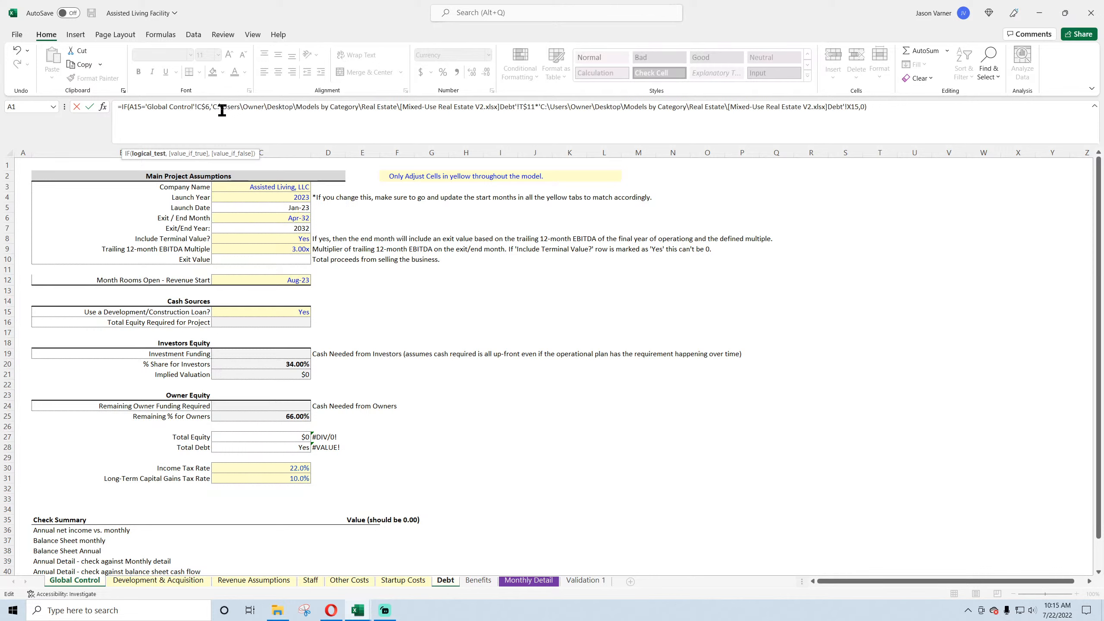
- Strip the external workbook path from both Debt references in Y15 so the fee is calculated as Debt!T$11*Debt!X15
drag(211, 109, 499, 111)
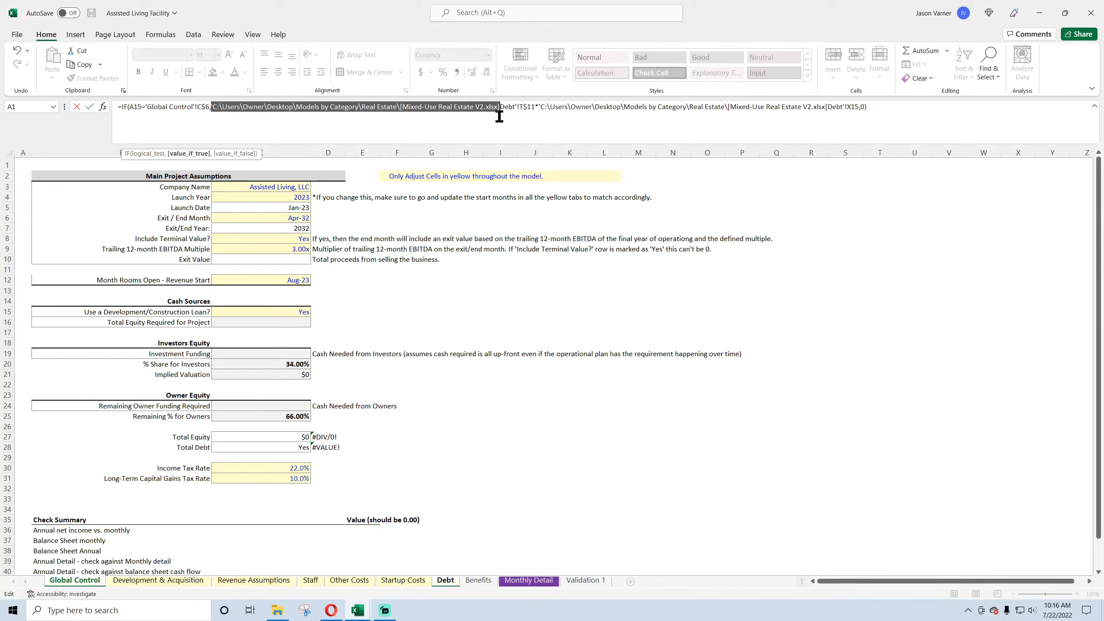
key(Delete)
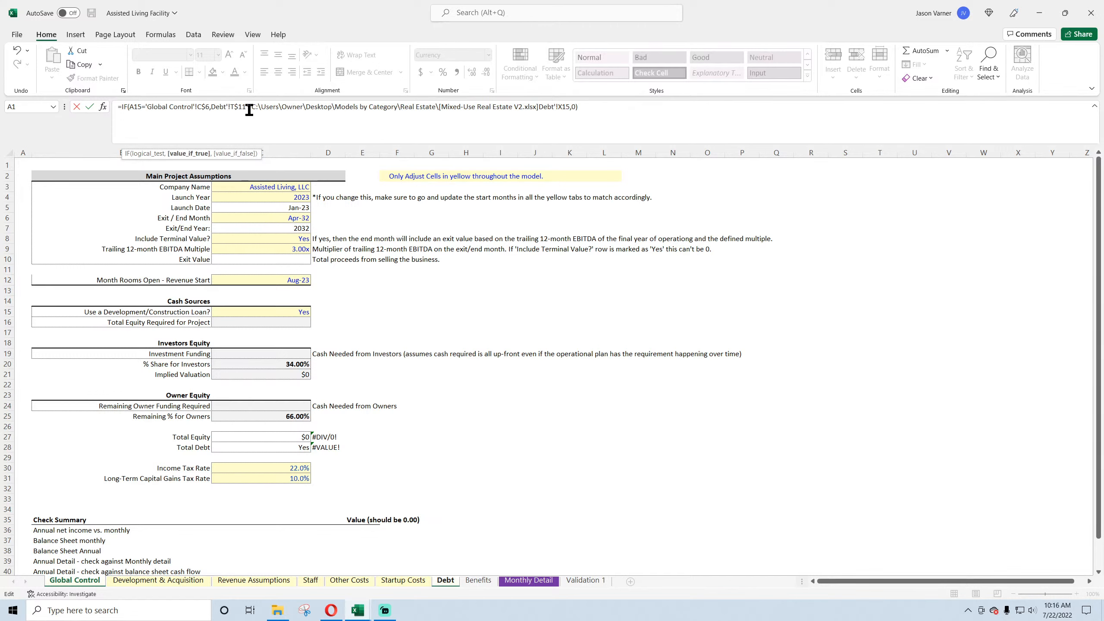
key(BackSpace)
drag(249, 107, 537, 122)
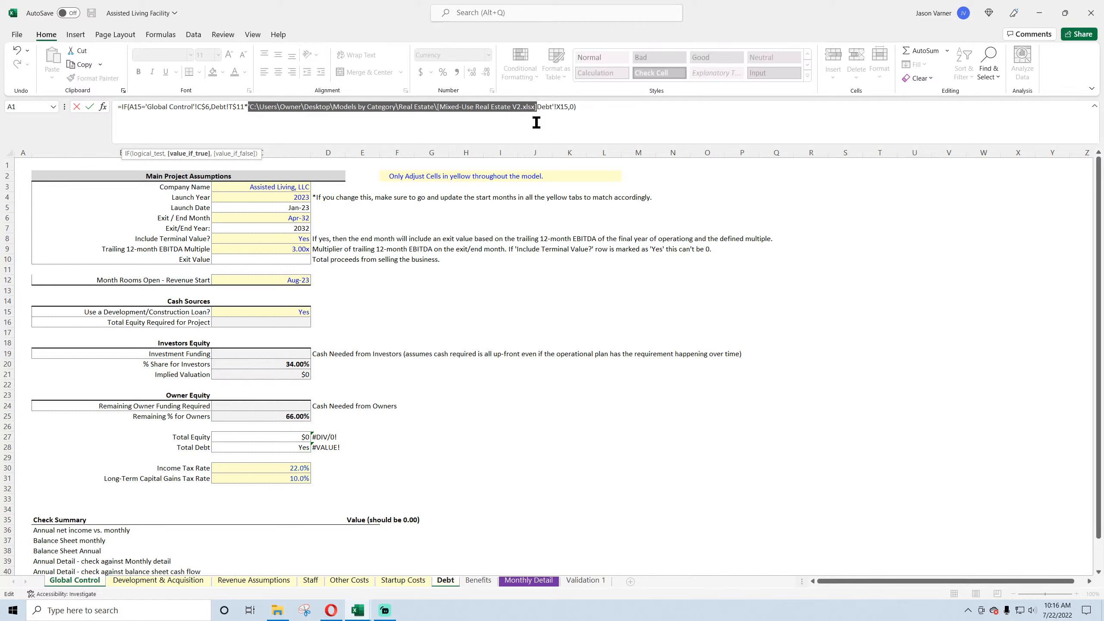
key(BackSpace)
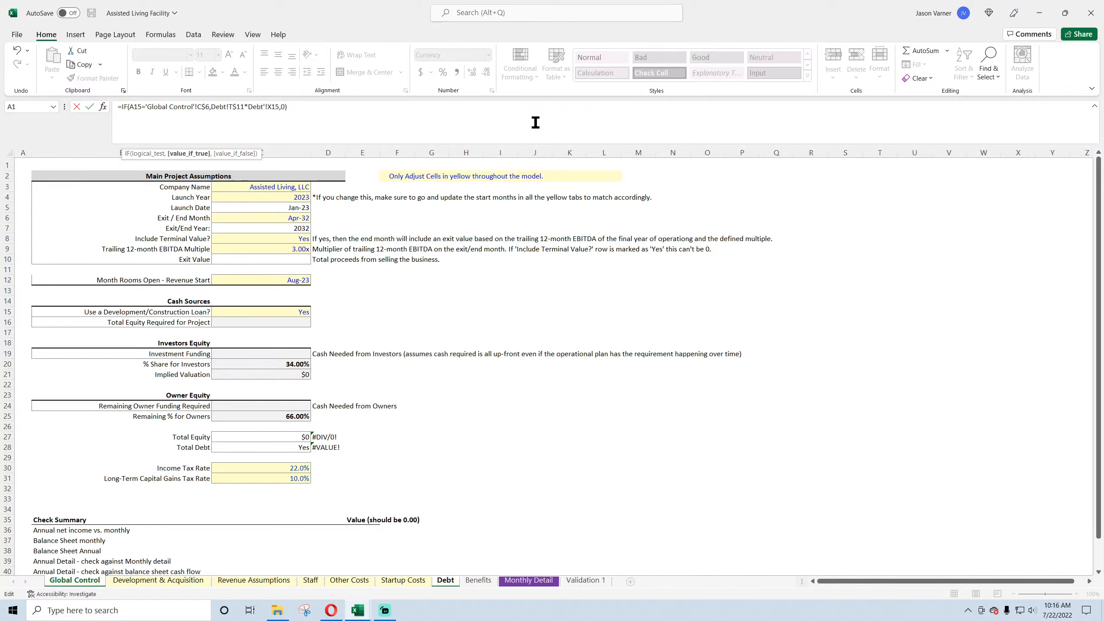
click(266, 106)
key(Return)
- Check the relinked ReFi prepay fee formula in Y15 against the Prepay Fees rate in T11
click(922, 318)
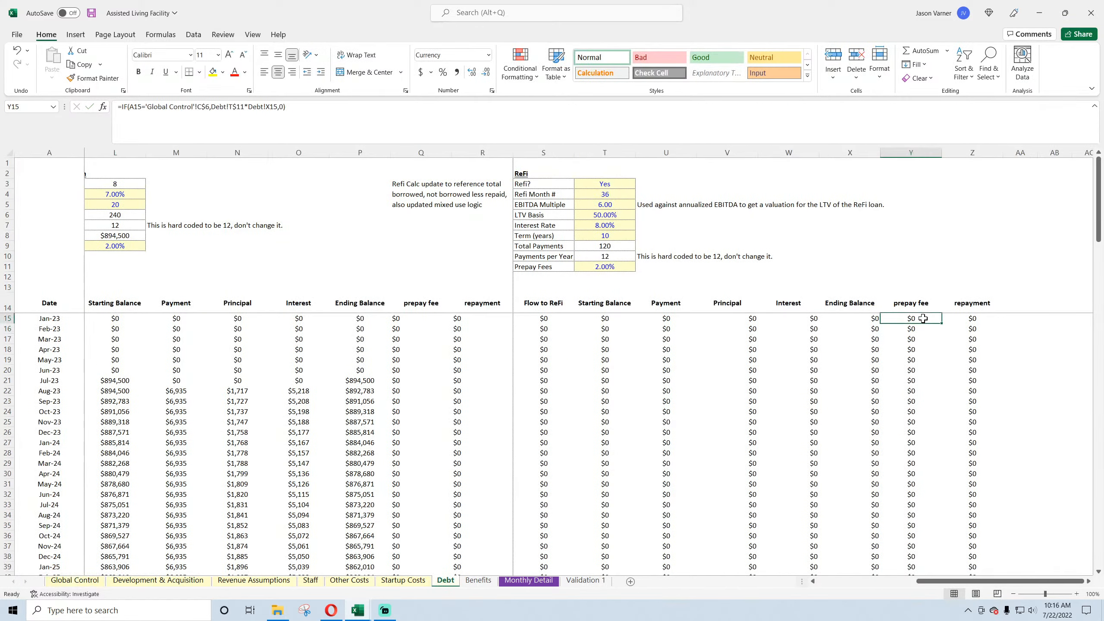
click(616, 267)
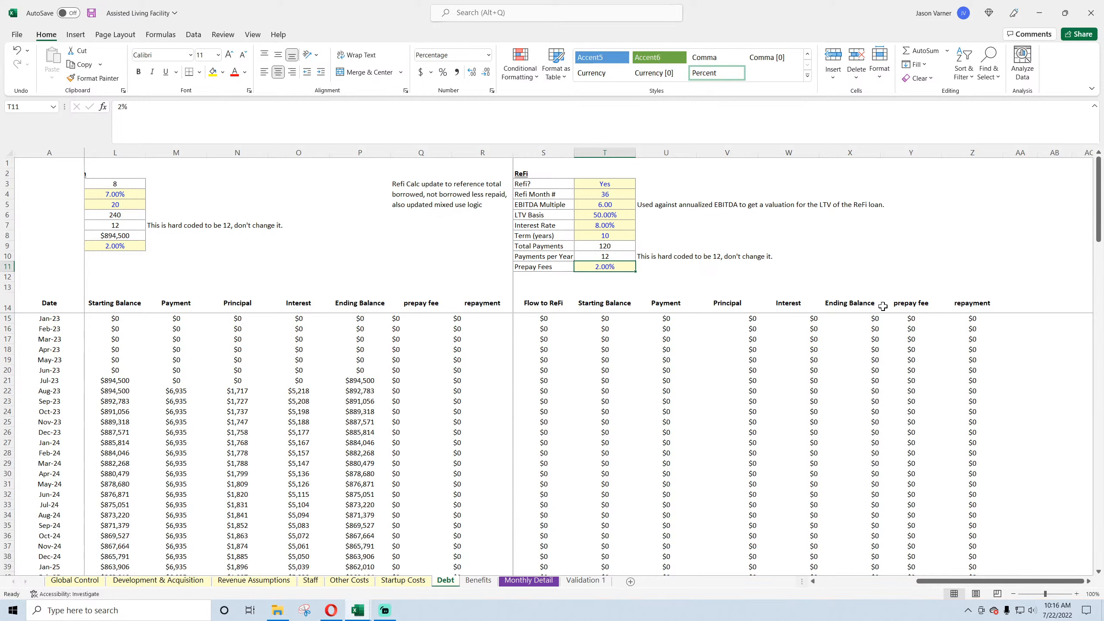
click(918, 318)
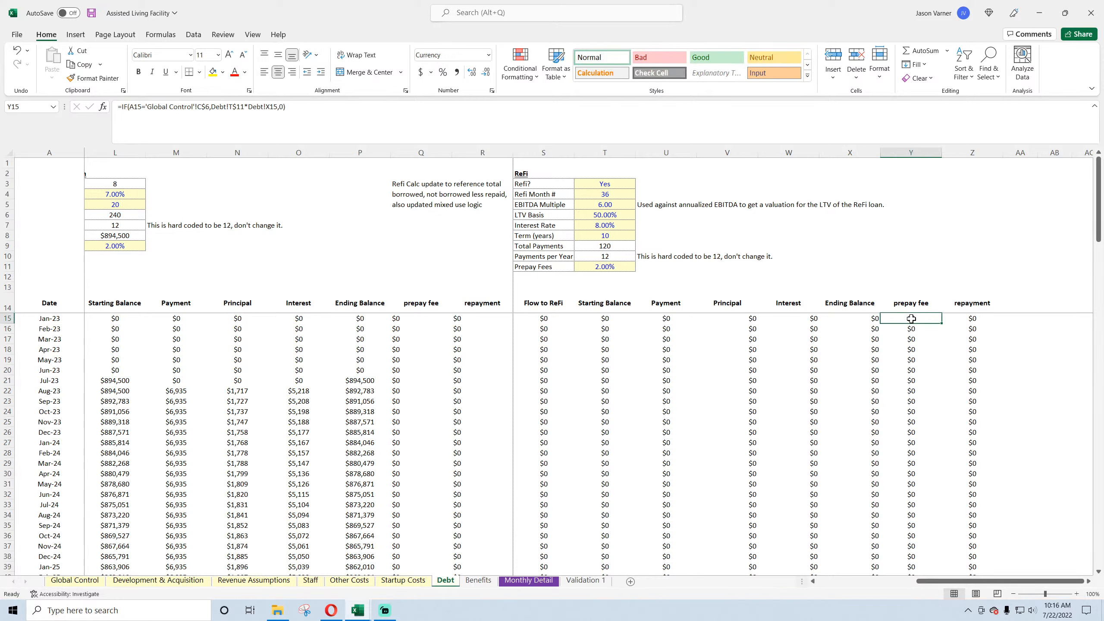
- Fill the ReFi prepay fee formula from Y15 down to Y134 and check the fee in the Apr-32 exit month
double_click(911, 319)
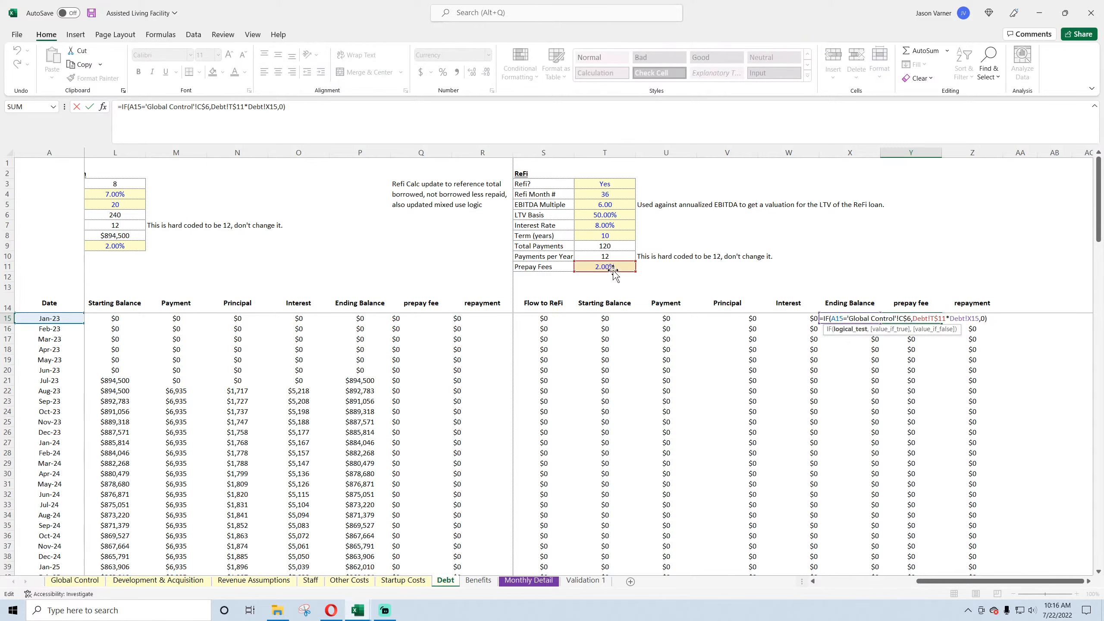
key(Escape)
double_click(942, 323)
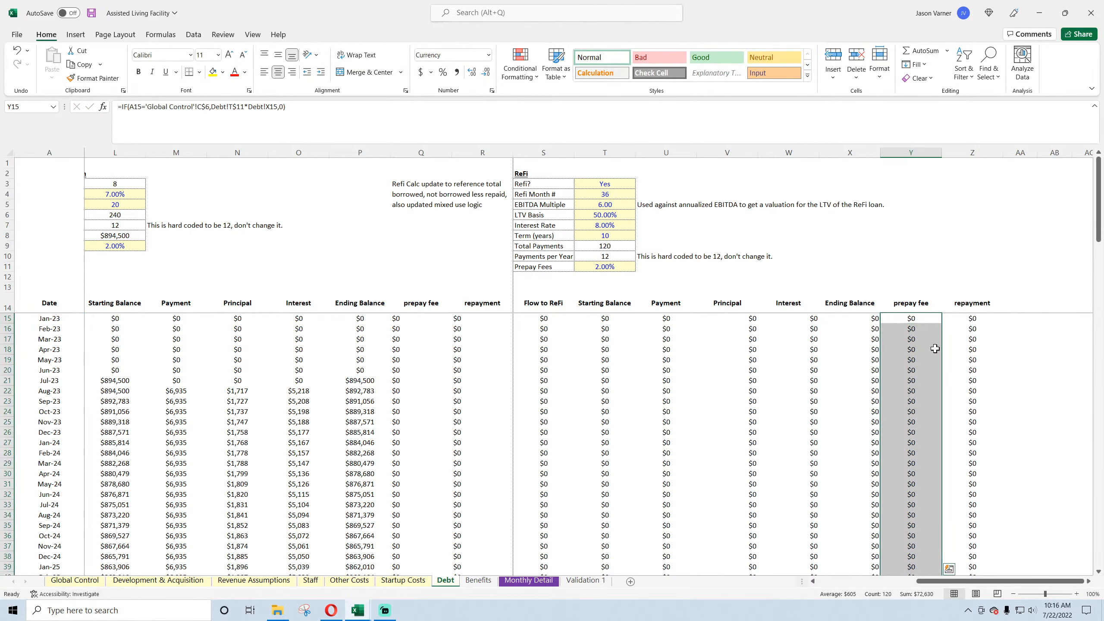
scroll(917, 383, down, 15)
scroll(917, 384, down, 20)
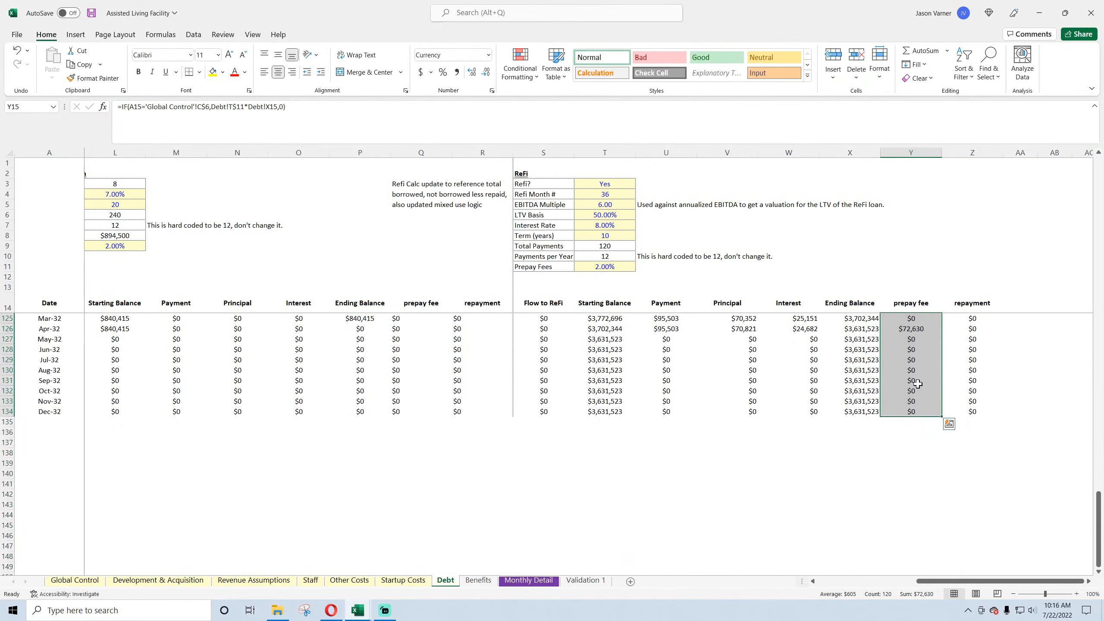
scroll(917, 383, up, 4)
click(915, 442)
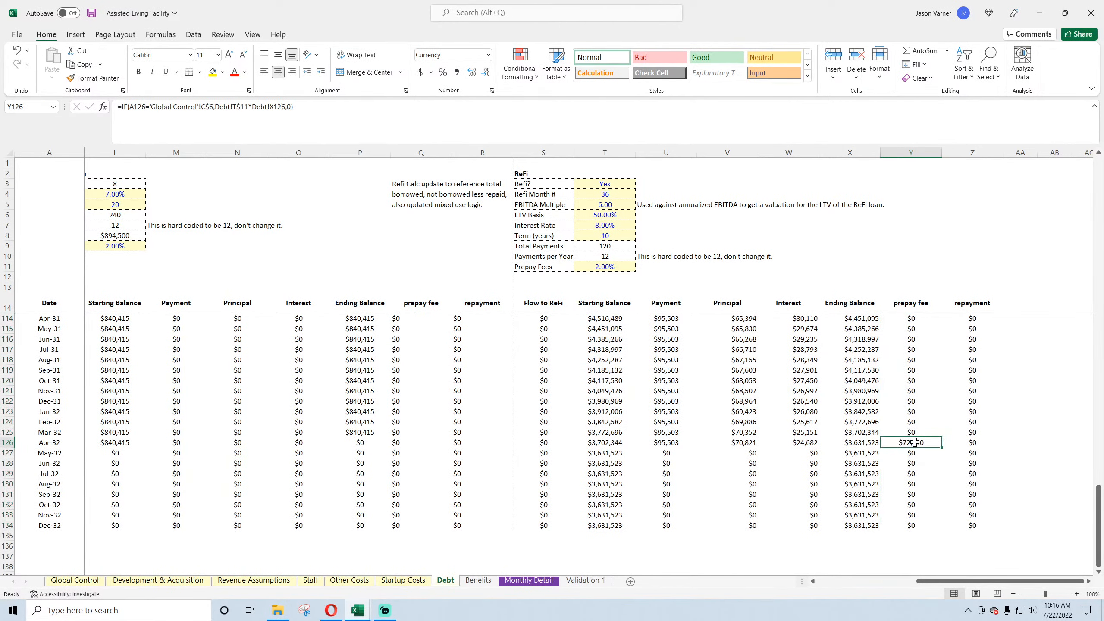
- Replace the external Control reference in the ReFi repayment formula in Z15 with 'Global Control'!C$6
scroll(912, 439, up, 20)
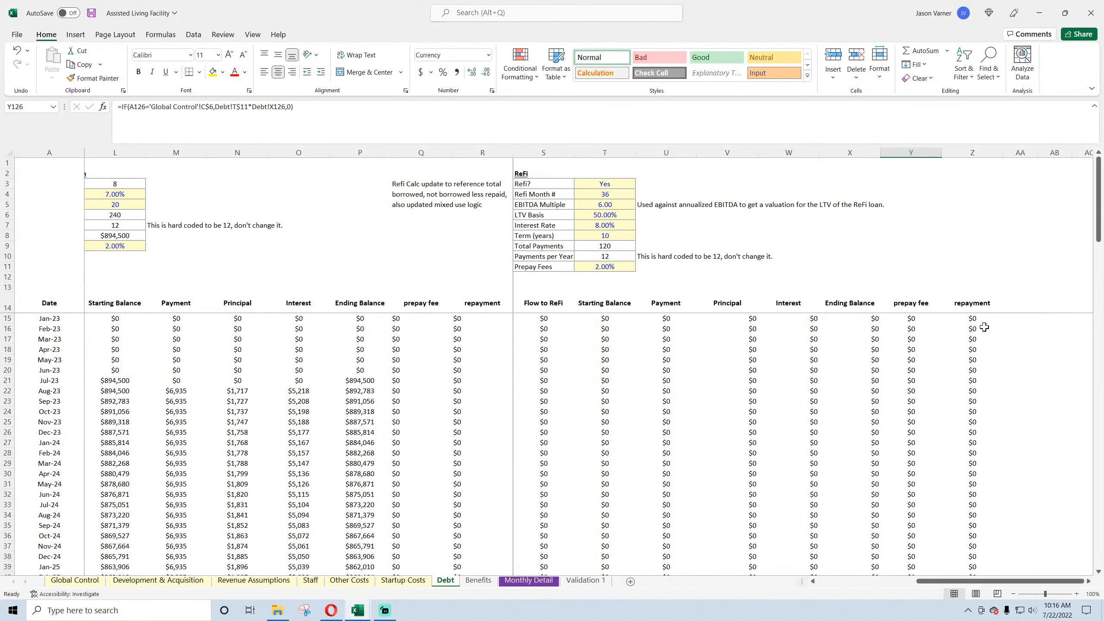
click(979, 318)
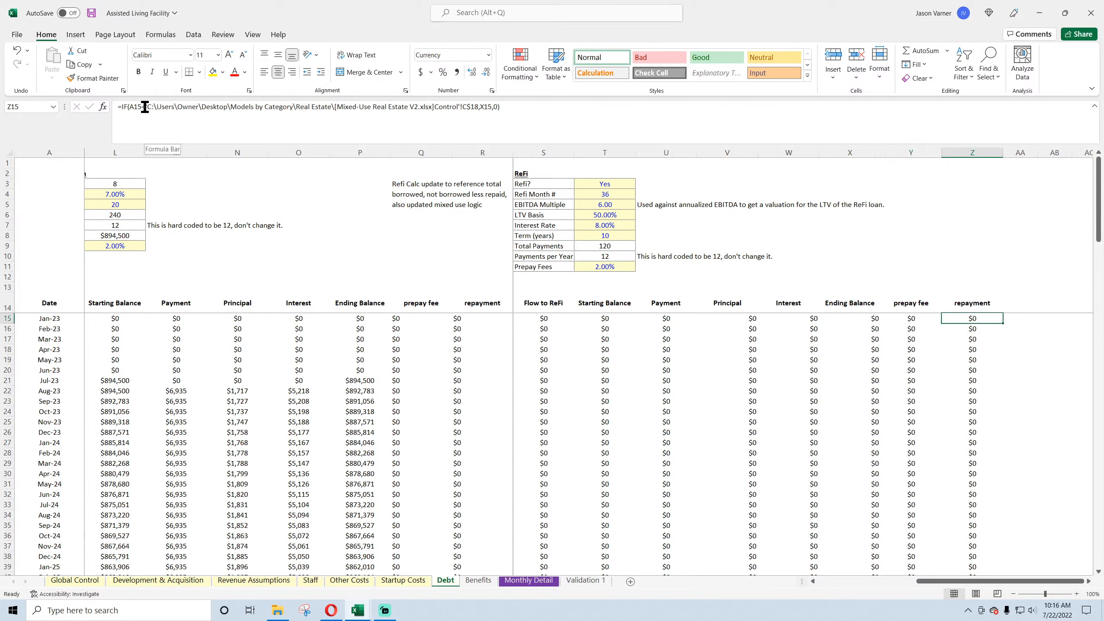
drag(145, 106, 433, 109)
key(Delete)
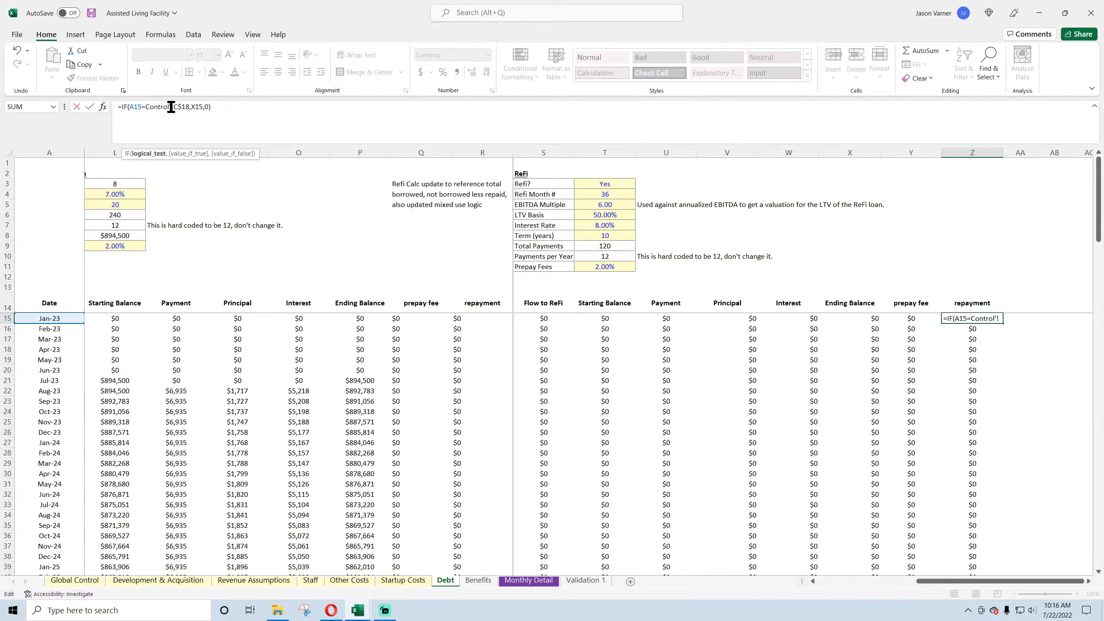
key(BackSpace)
drag(187, 107, 143, 107)
key(Delete)
click(70, 581)
click(285, 218)
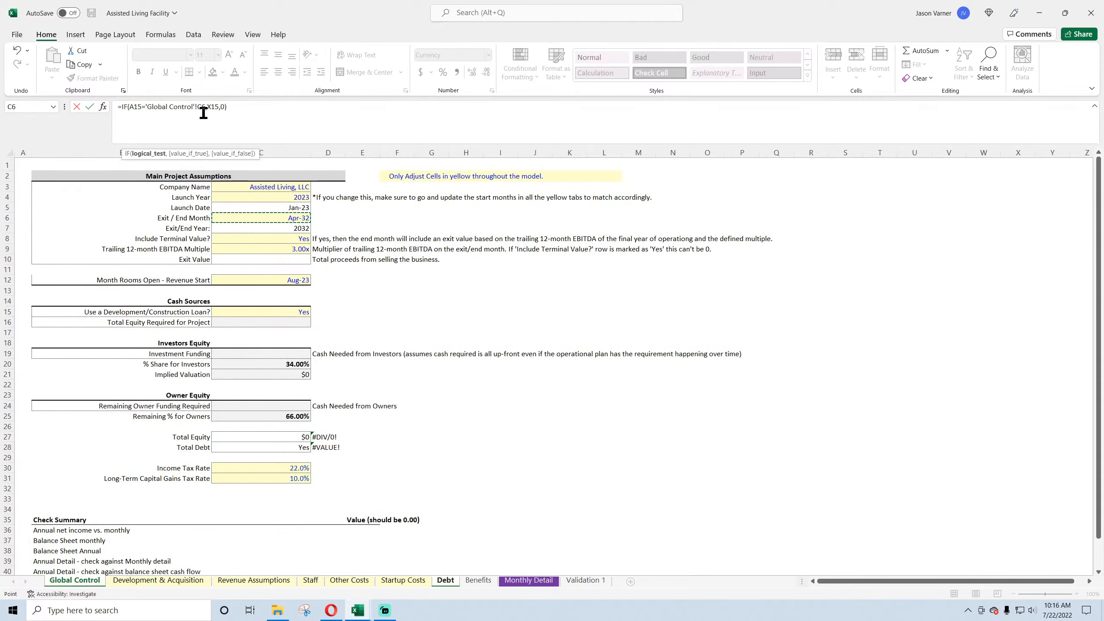
key(F4)
key(F4)
key(Return)
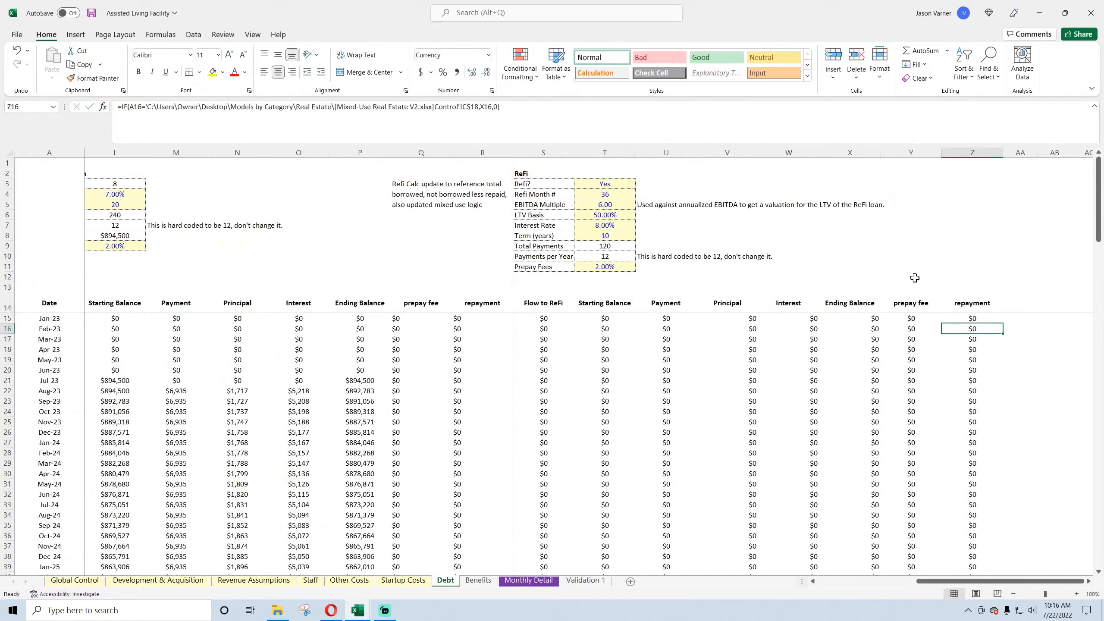
- Fill the ReFi repayment formula from Z15 down to Z134, collapse the formula display, and check the Apr-32 repayment
click(987, 321)
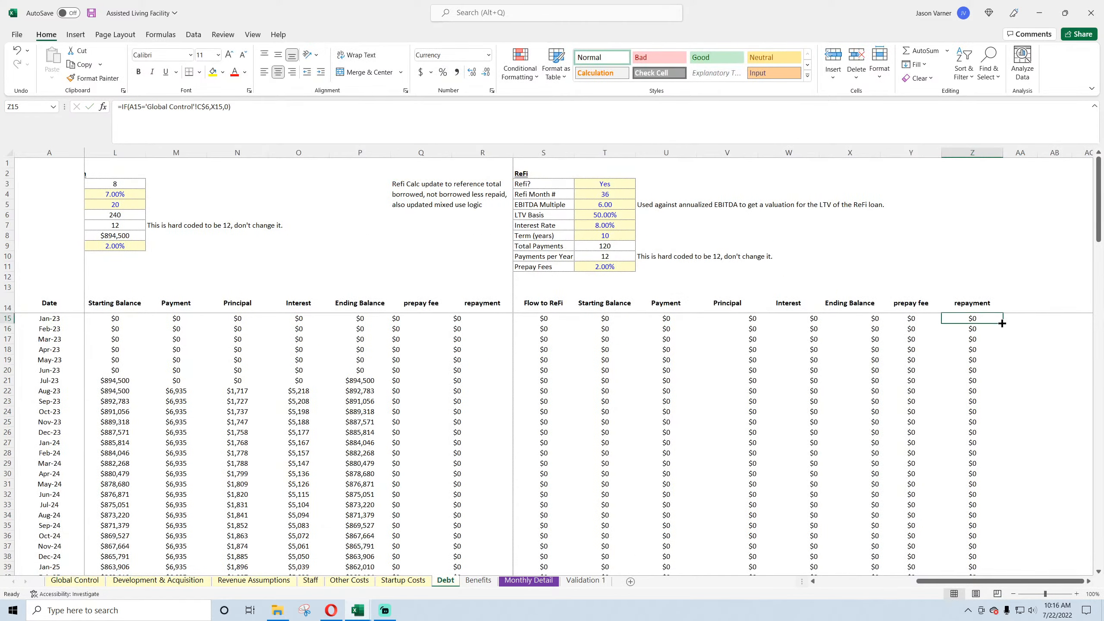
click(1094, 106)
scroll(769, 407, down, 20)
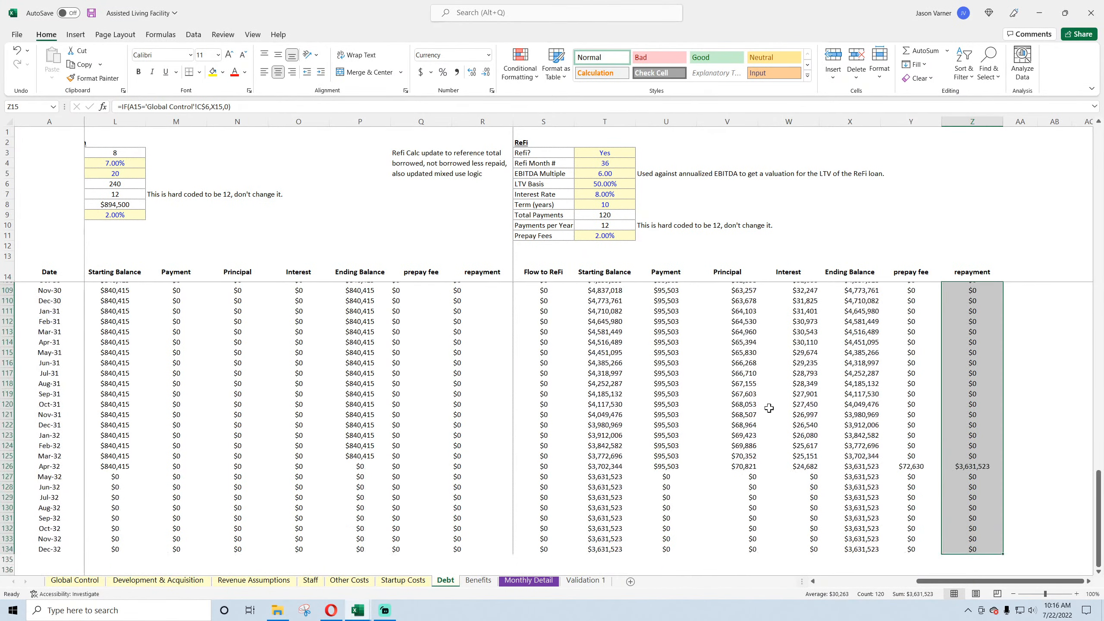
scroll(769, 407, down, 2)
click(978, 411)
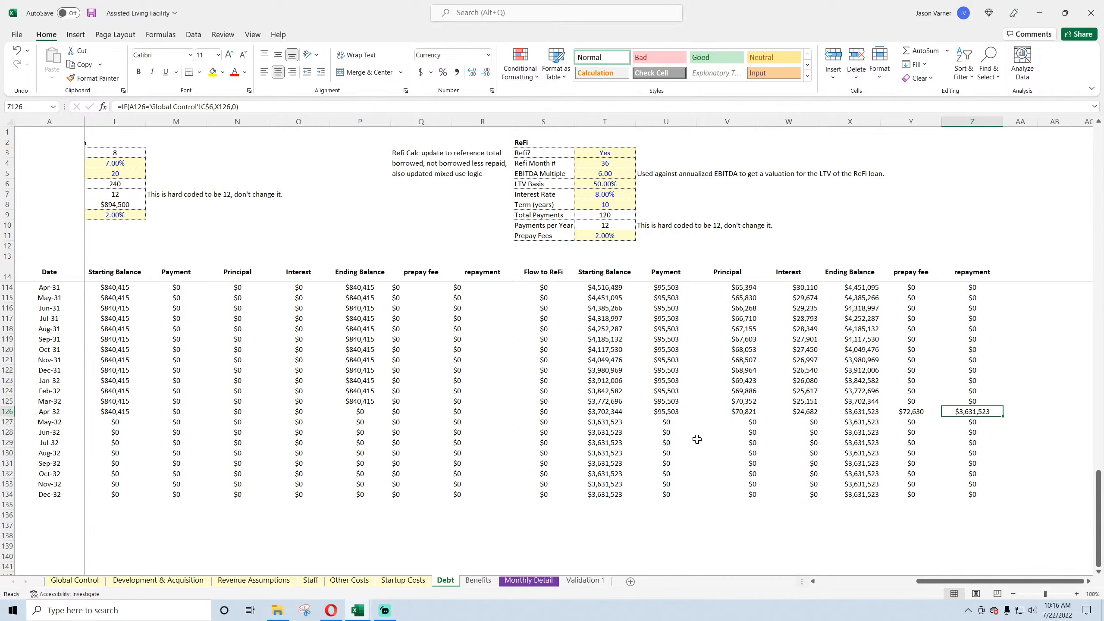
- Set the Refi? option in the Debt sheet's ReFi assumptions to No
click(608, 153)
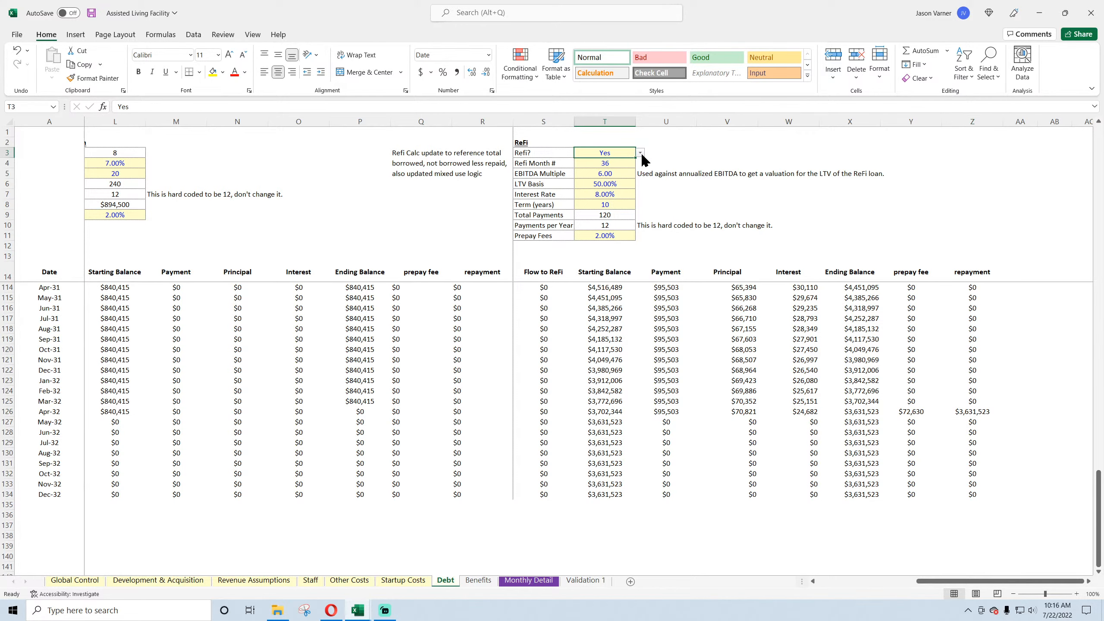
drag(980, 584, 952, 585)
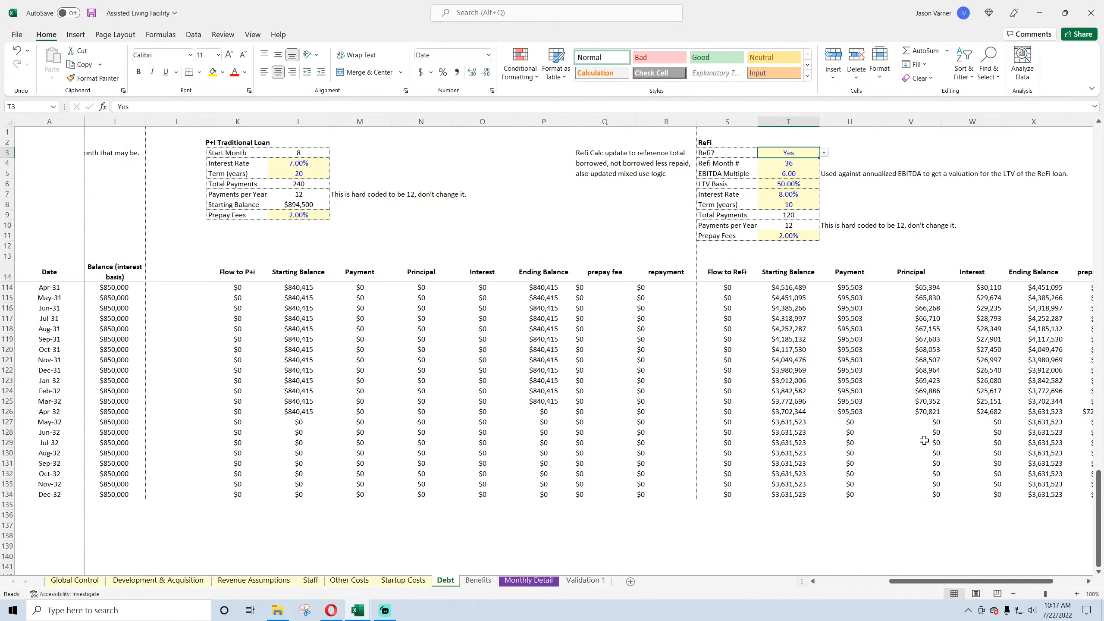
click(824, 152)
click(801, 171)
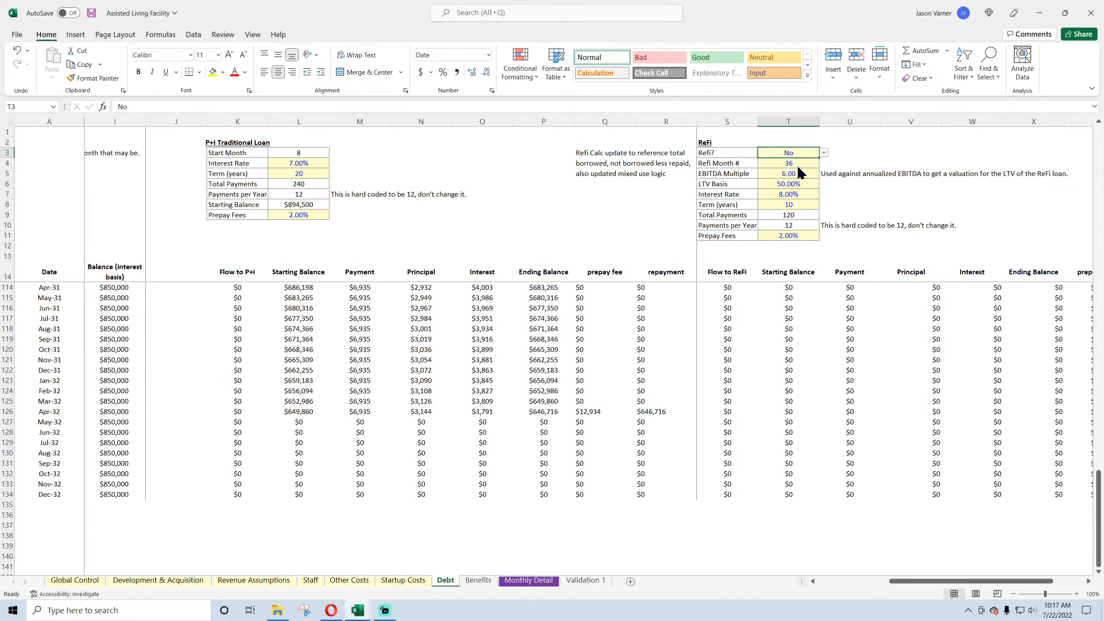
- Check the traditional loan's Apr-32 prepay fee, repayment and ending balance in row 126, and save the workbook
click(588, 413)
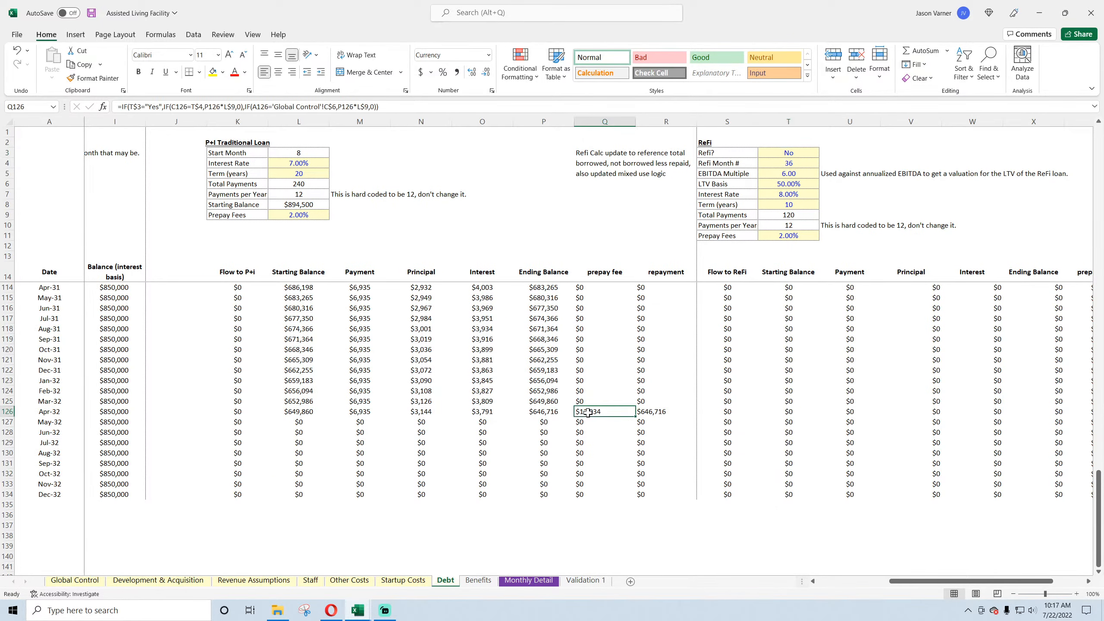
click(650, 415)
click(533, 413)
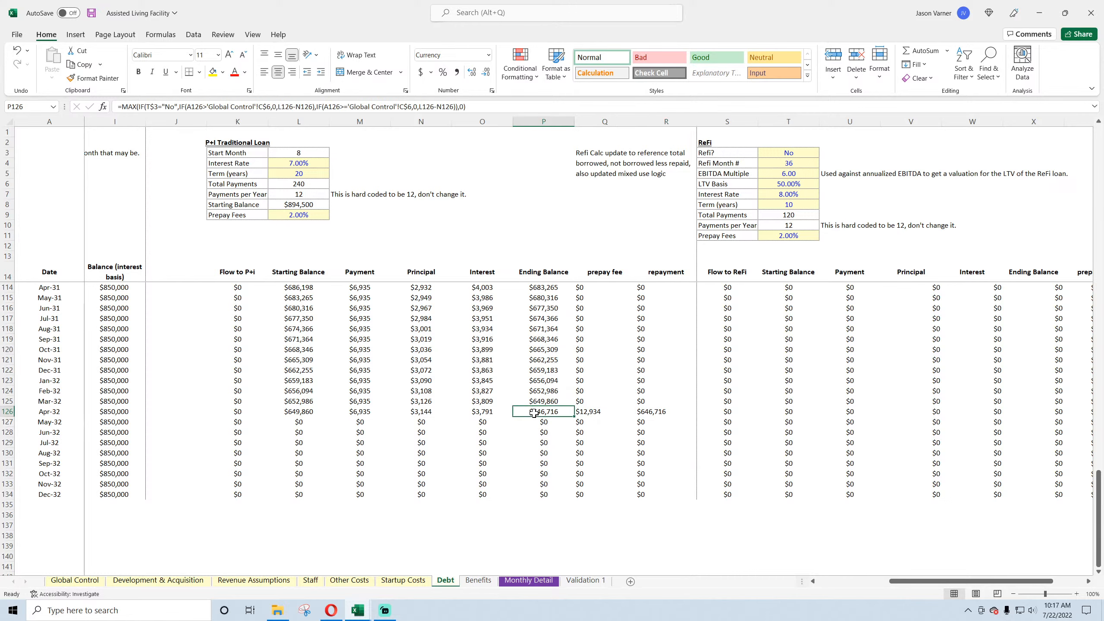
click(92, 13)
- Set Include Terminal Value? to No in the Global Control sheet's main project assumptions
click(77, 581)
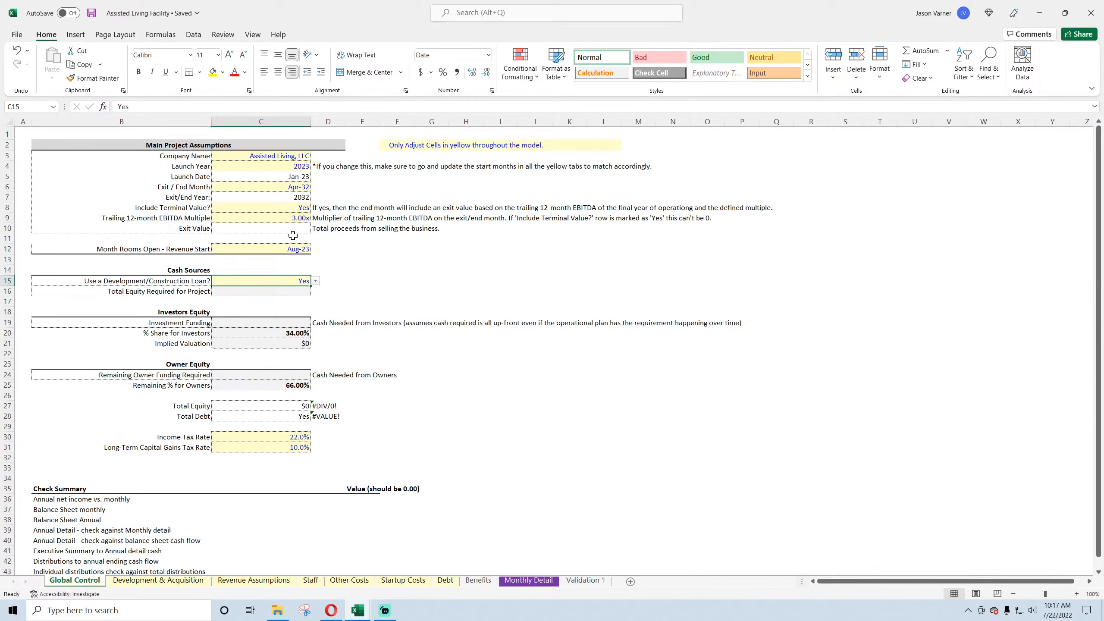
click(295, 218)
click(296, 187)
click(296, 208)
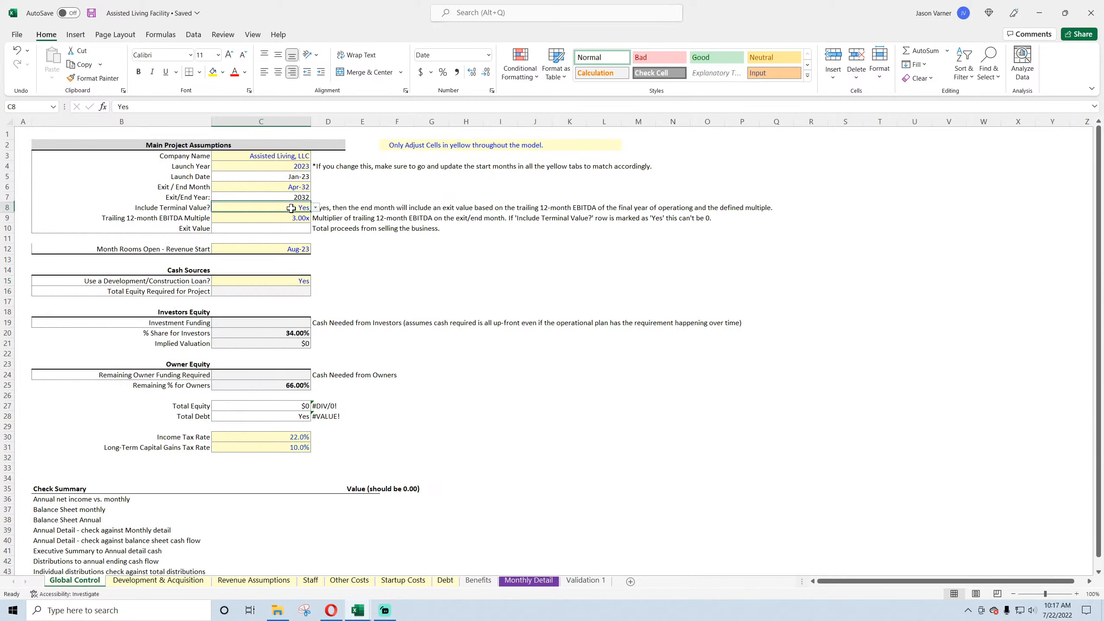
click(316, 208)
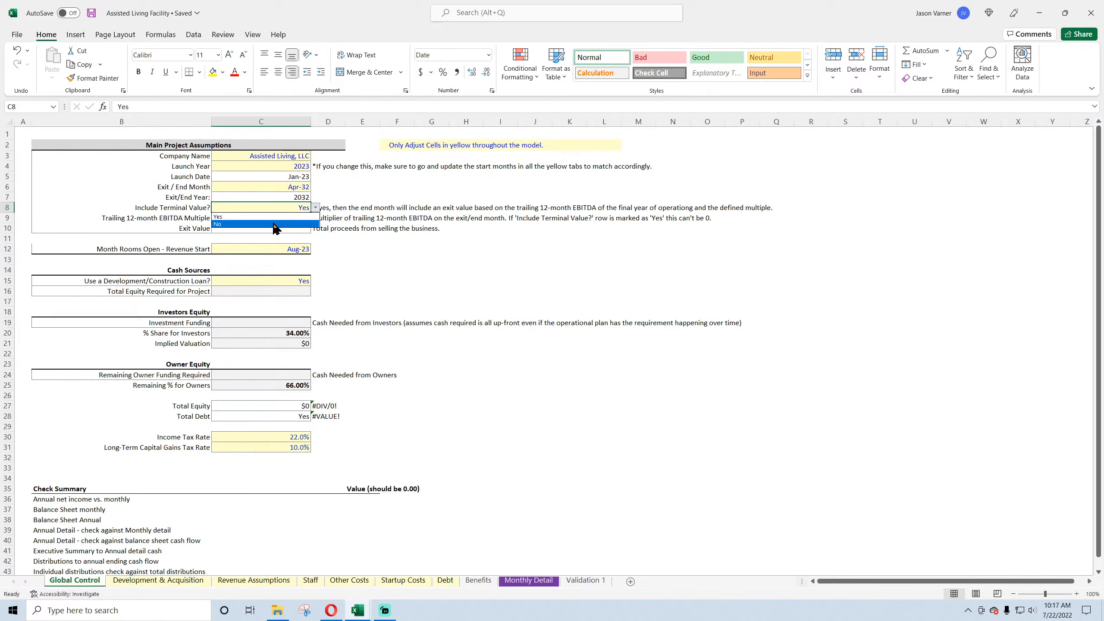
click(275, 223)
- Examine the Debt sheet's traditional loan prepay fee and repayment formulas for Apr-32 in Q126 and R126
click(445, 580)
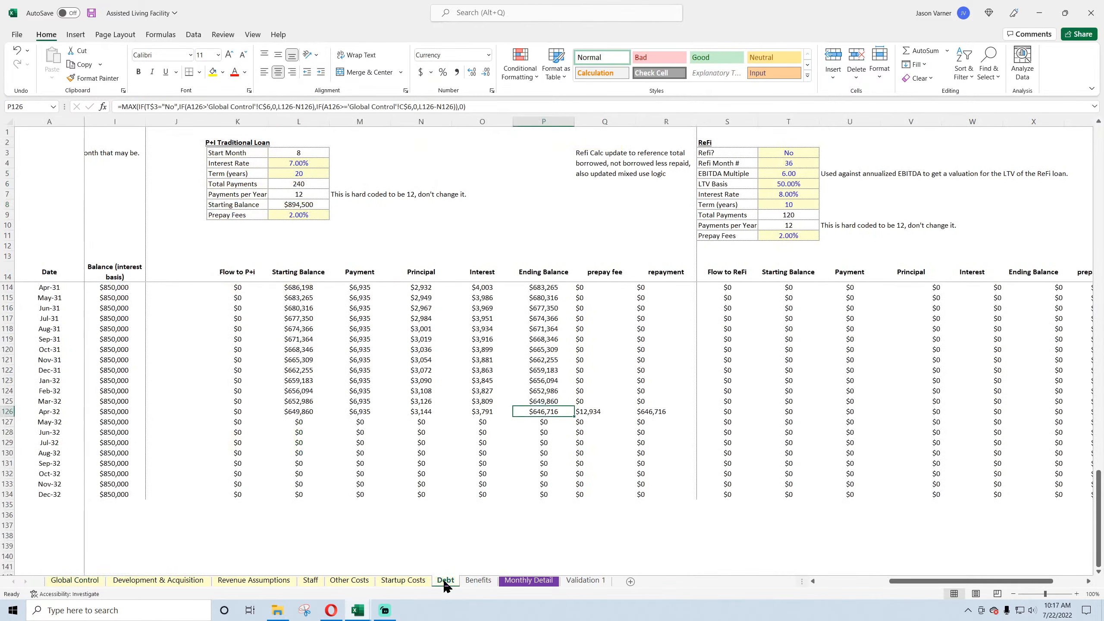
click(598, 412)
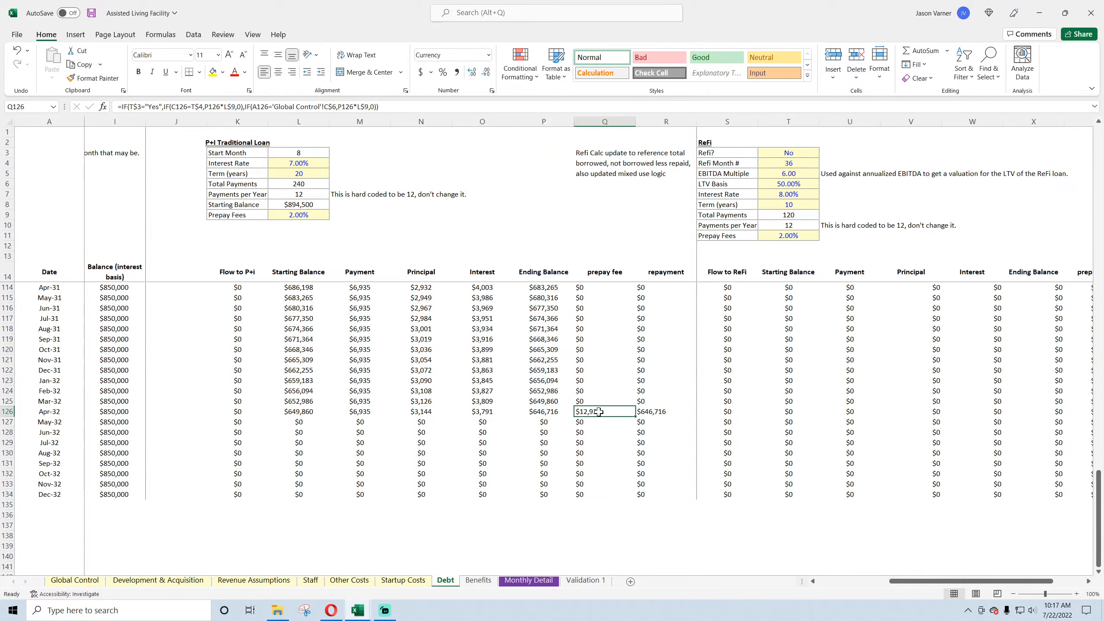
click(661, 414)
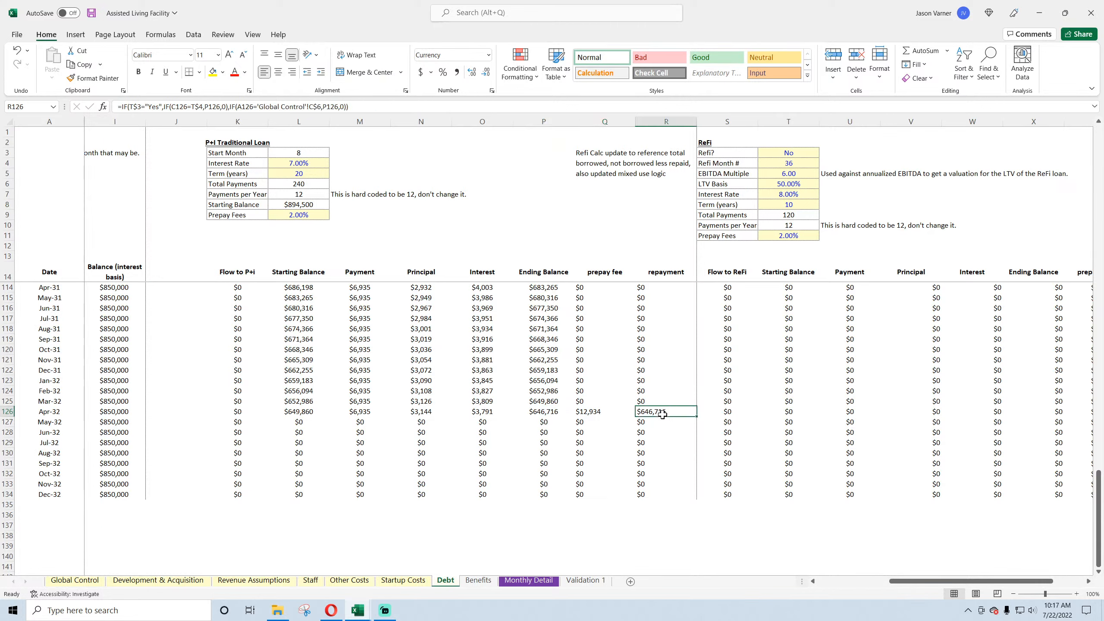
- Inspect the Apr-32 payment and principal formulas of the P+I loan, and check the live stream dashboard in the Opera browser
click(372, 411)
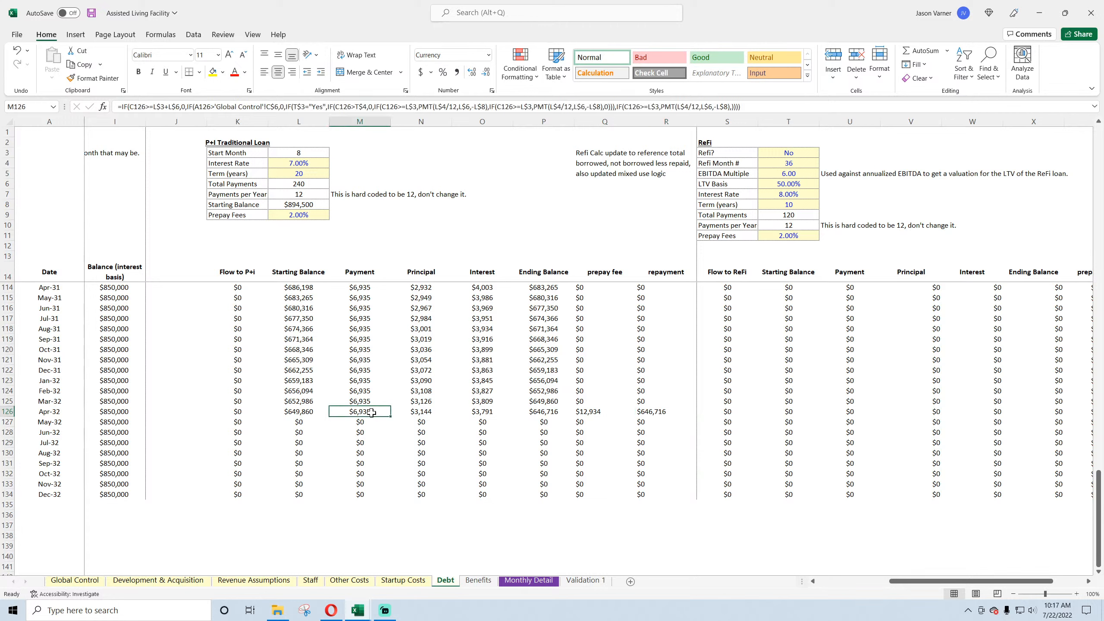
click(414, 414)
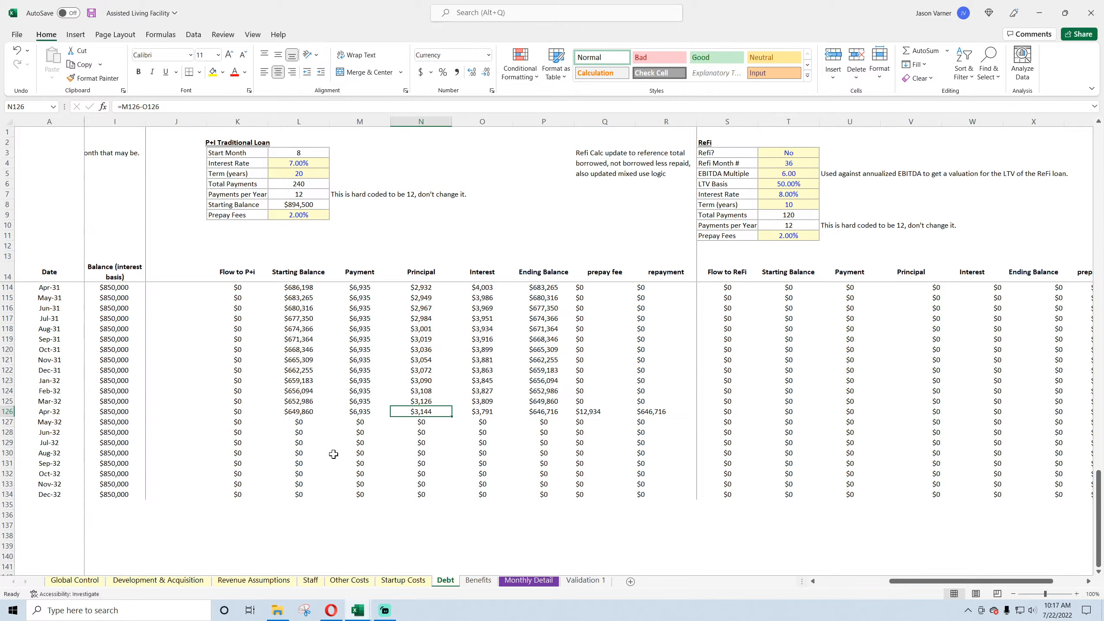
mouse_move(328, 618)
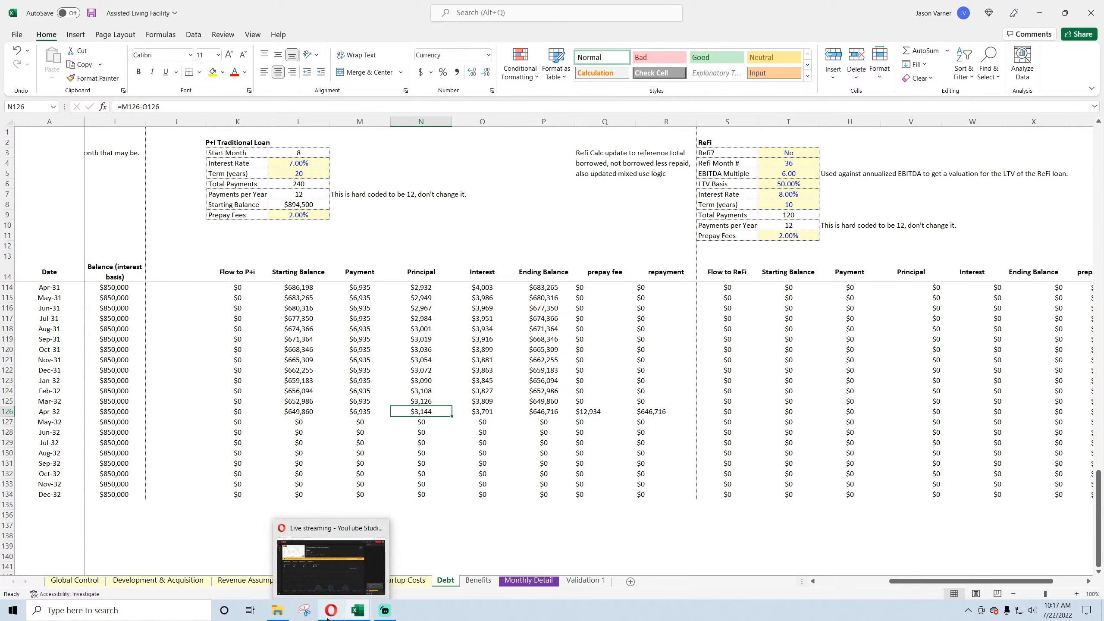
click(328, 617)
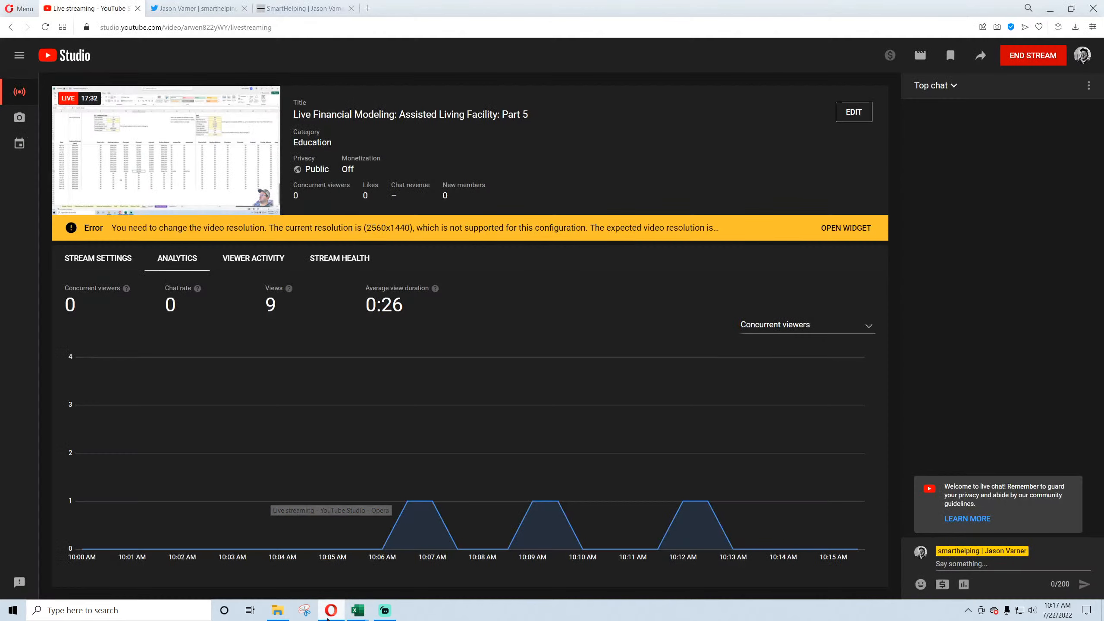
click(351, 606)
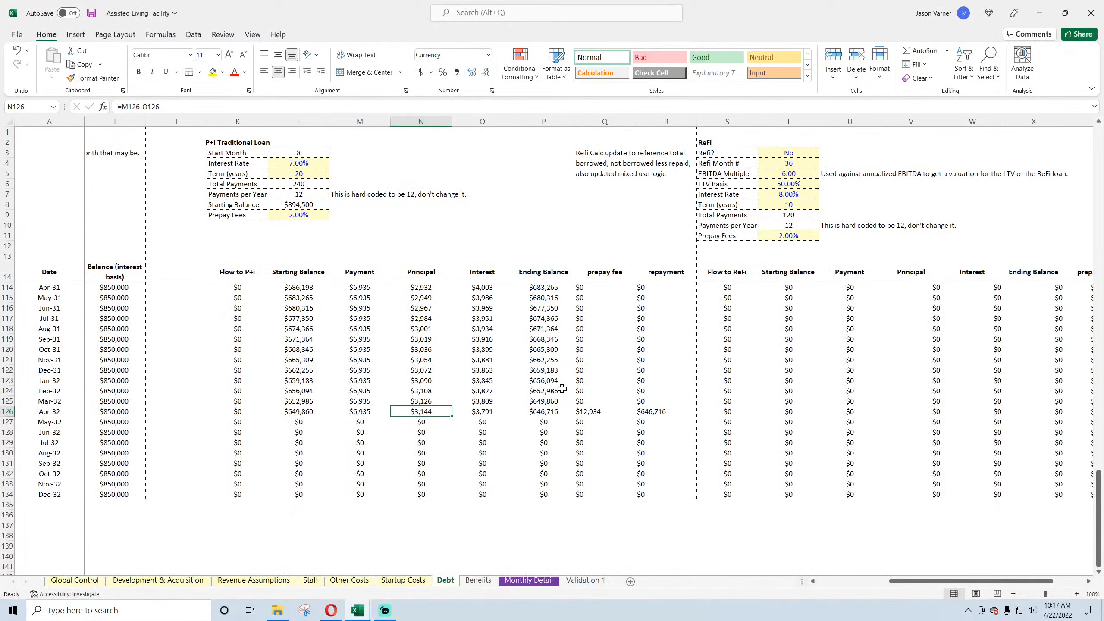
- Save the workbook
click(92, 13)
drag(976, 580, 997, 582)
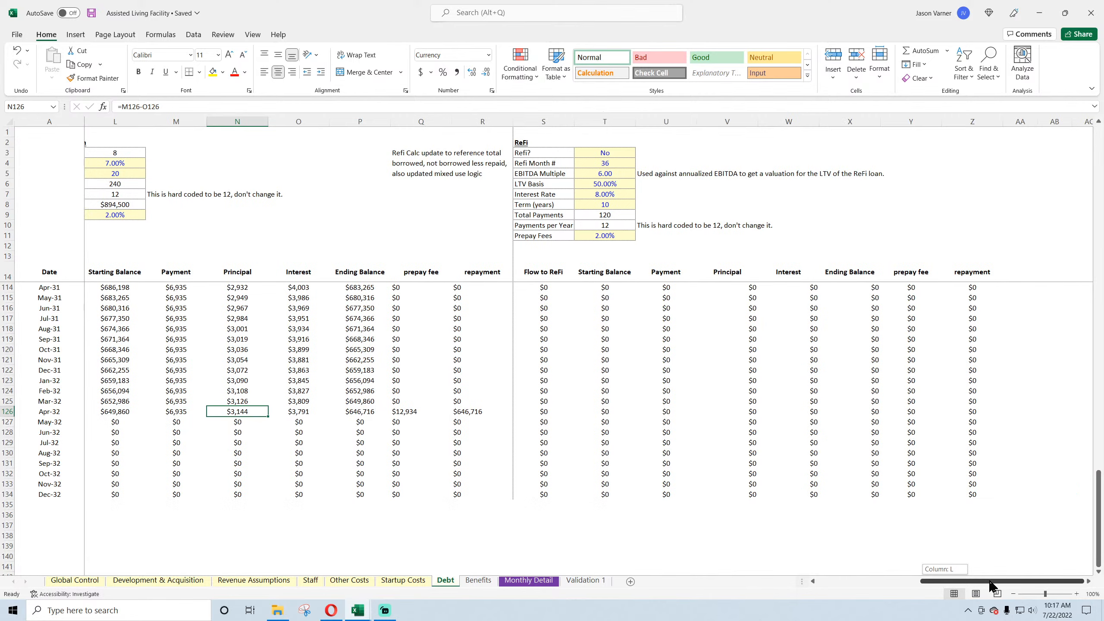
- Examine the Apr-32 Repayment of Initial Loan and Prepayment Penalty Fees formulas on the Monthly Detail sheet
click(531, 581)
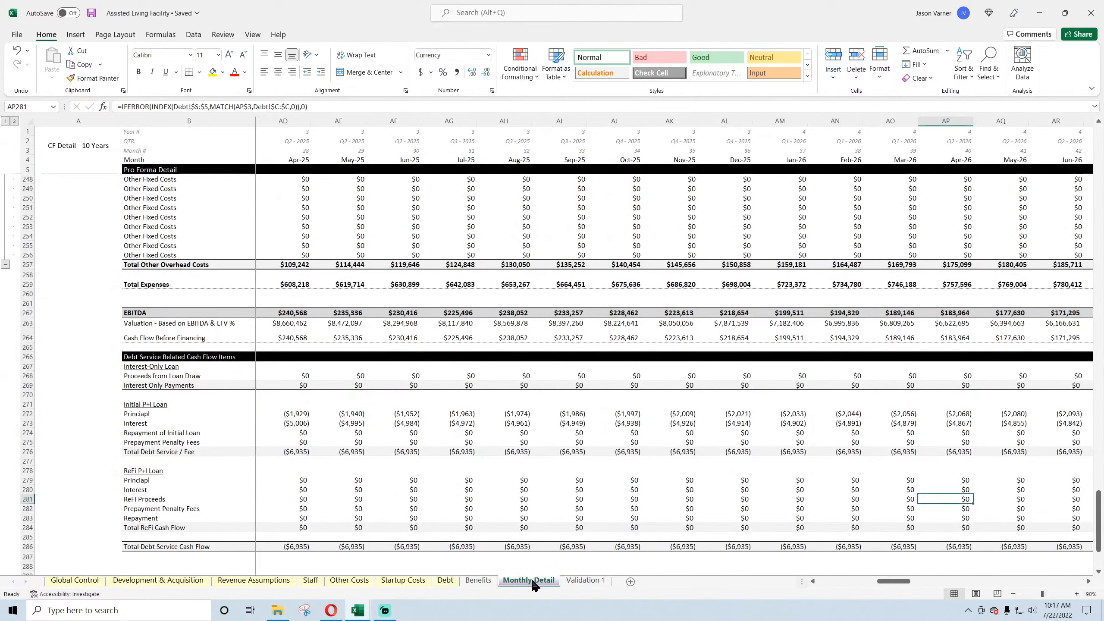
drag(893, 586, 1067, 587)
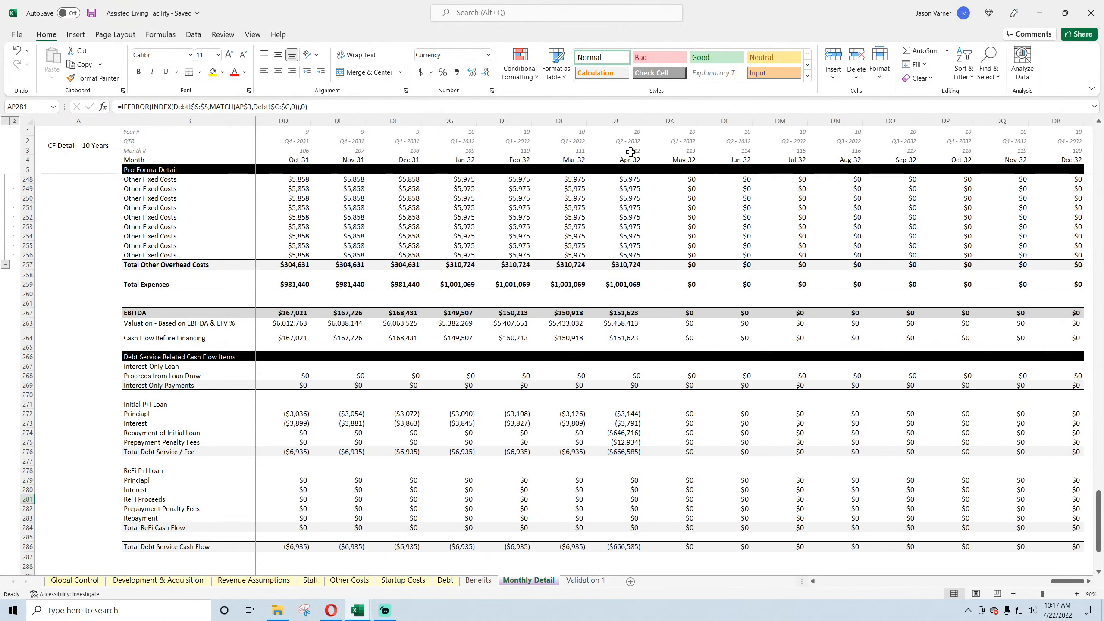
click(629, 434)
click(630, 442)
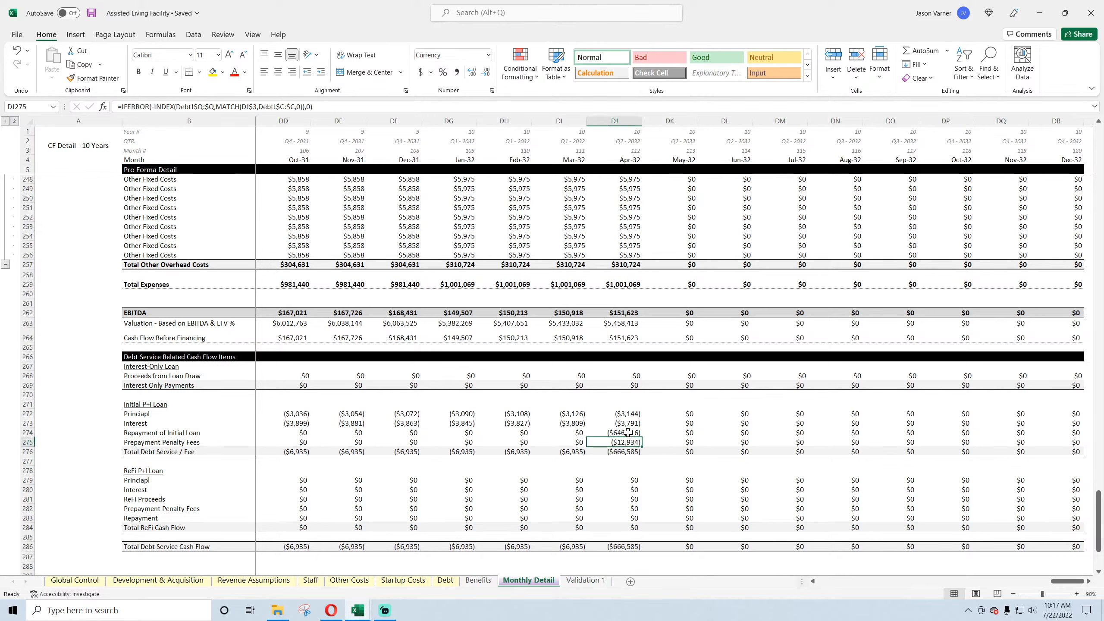
click(628, 433)
click(625, 443)
click(624, 433)
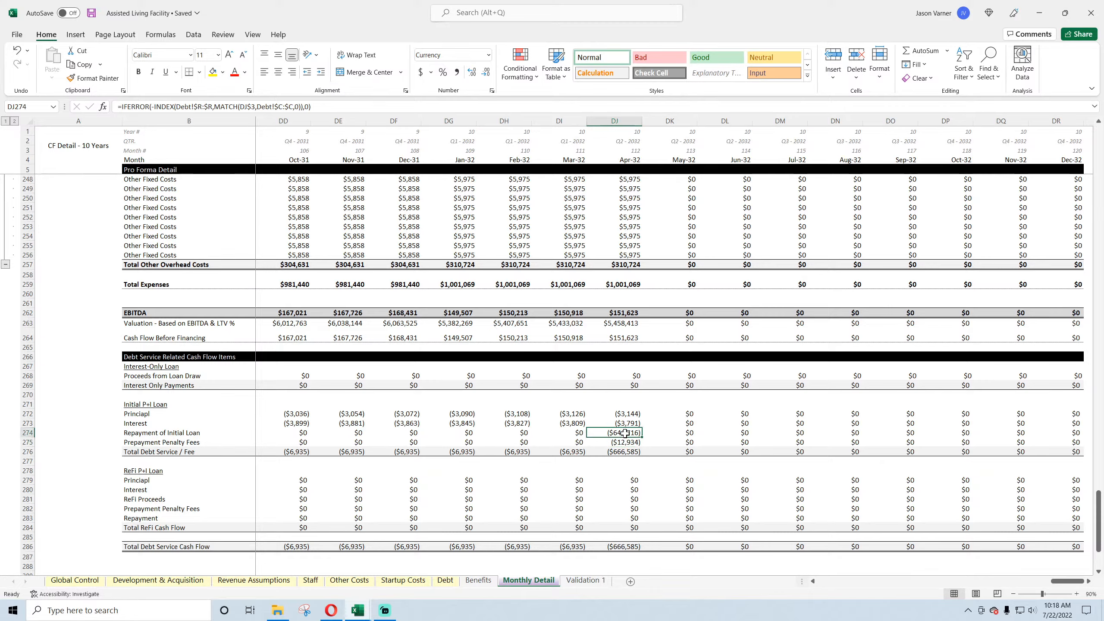
- Wrap the Jan-23 Repayment of Initial Loan formula in an IF returning 0 when 'Global Control'!$C8 is "No"
drag(1069, 587, 823, 587)
click(291, 433)
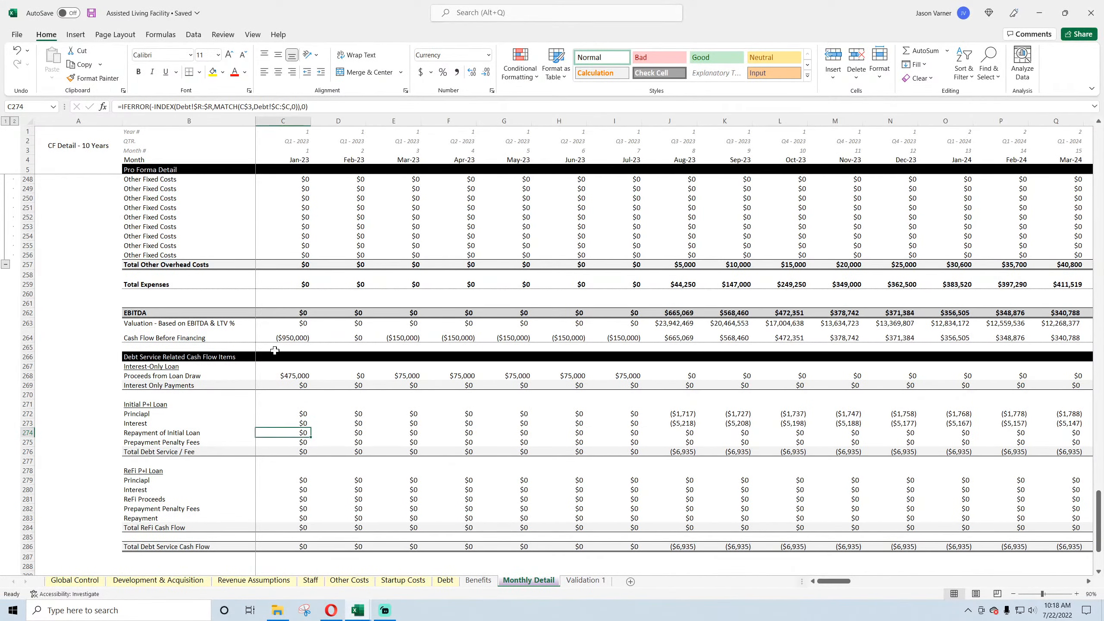
click(122, 107)
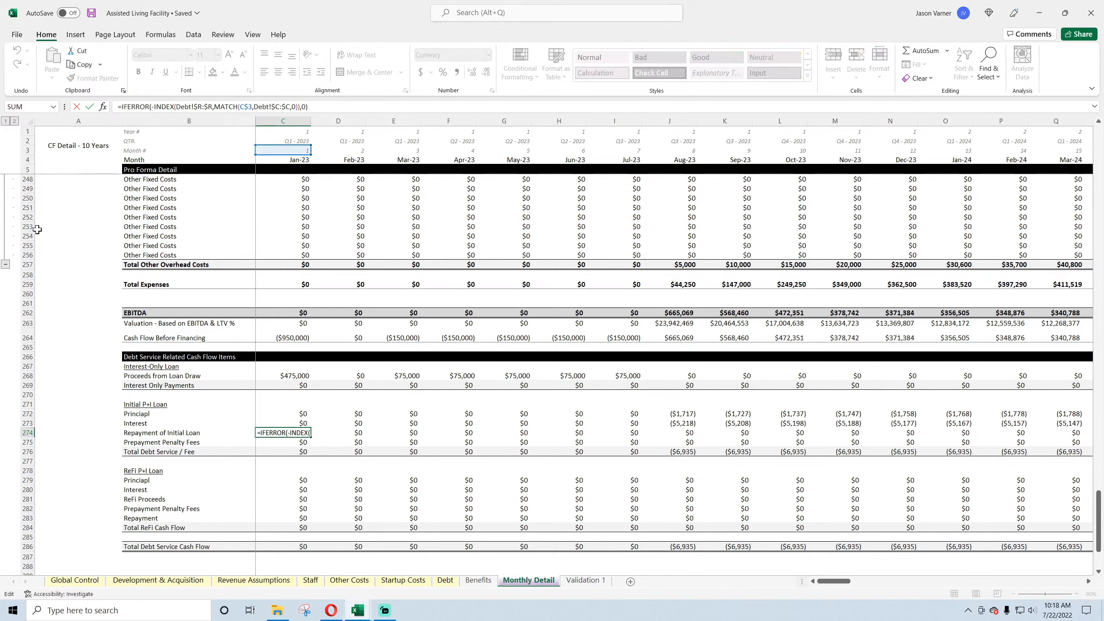
text(if()
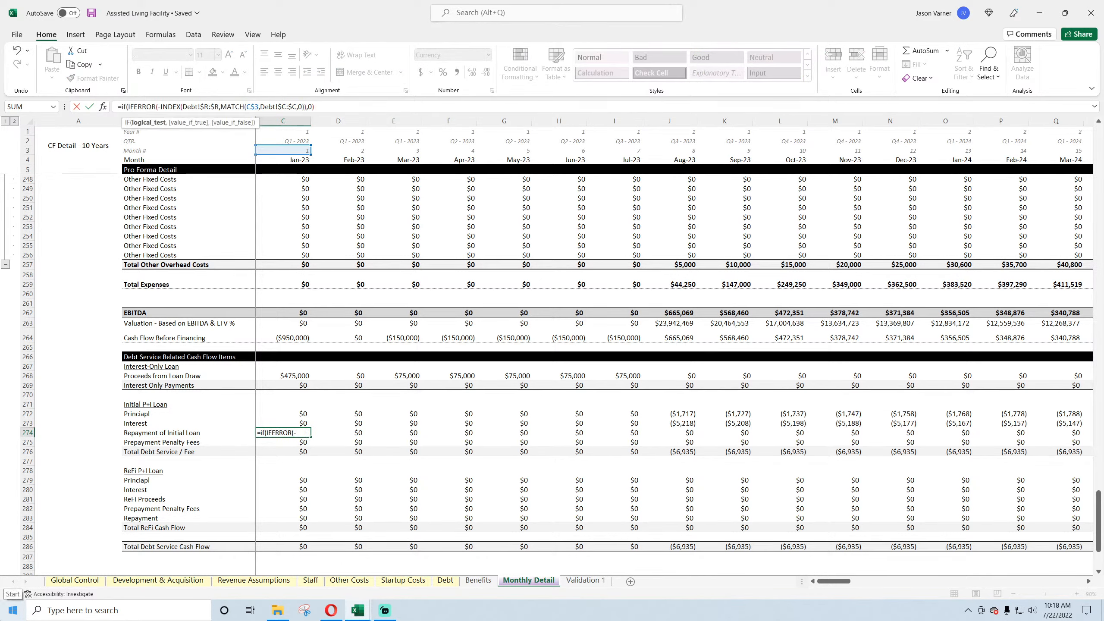
click(76, 581)
click(292, 208)
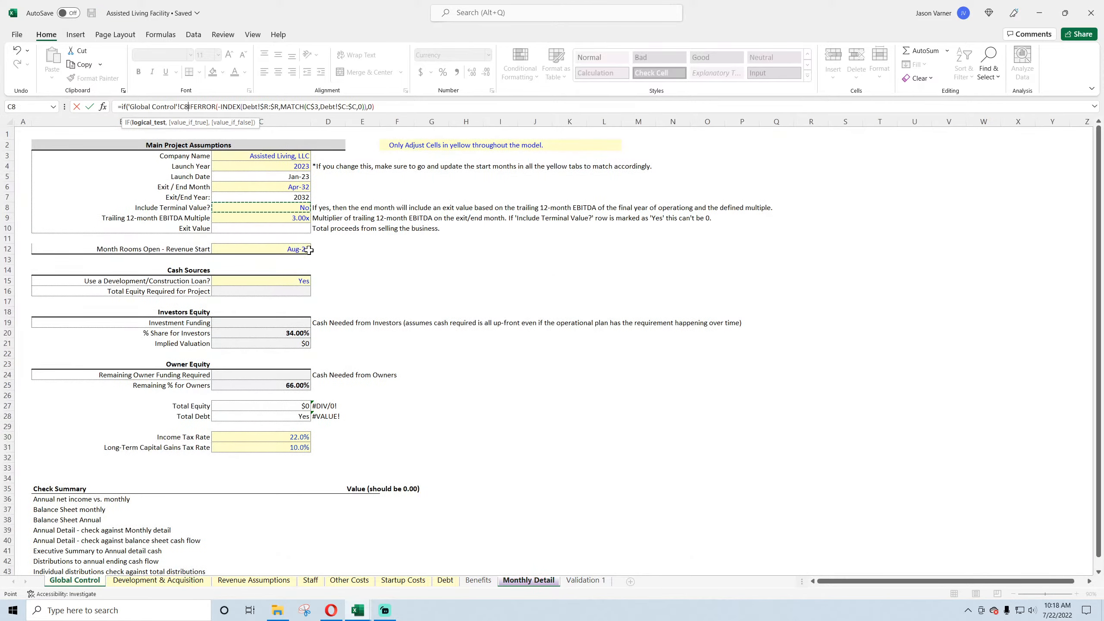
text(="No)
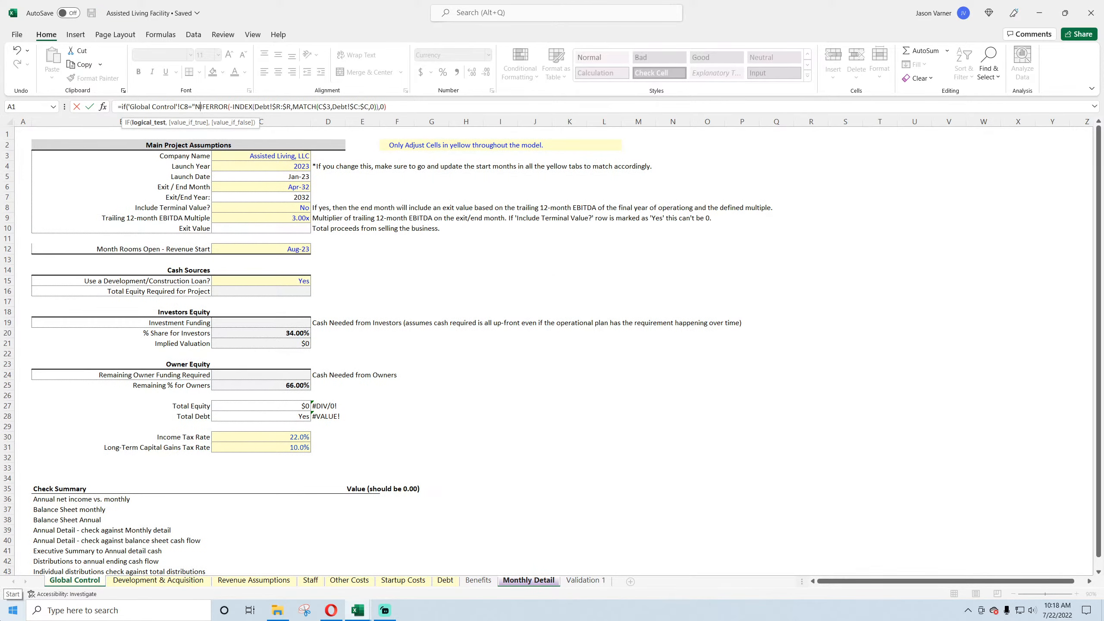
text(",0,)
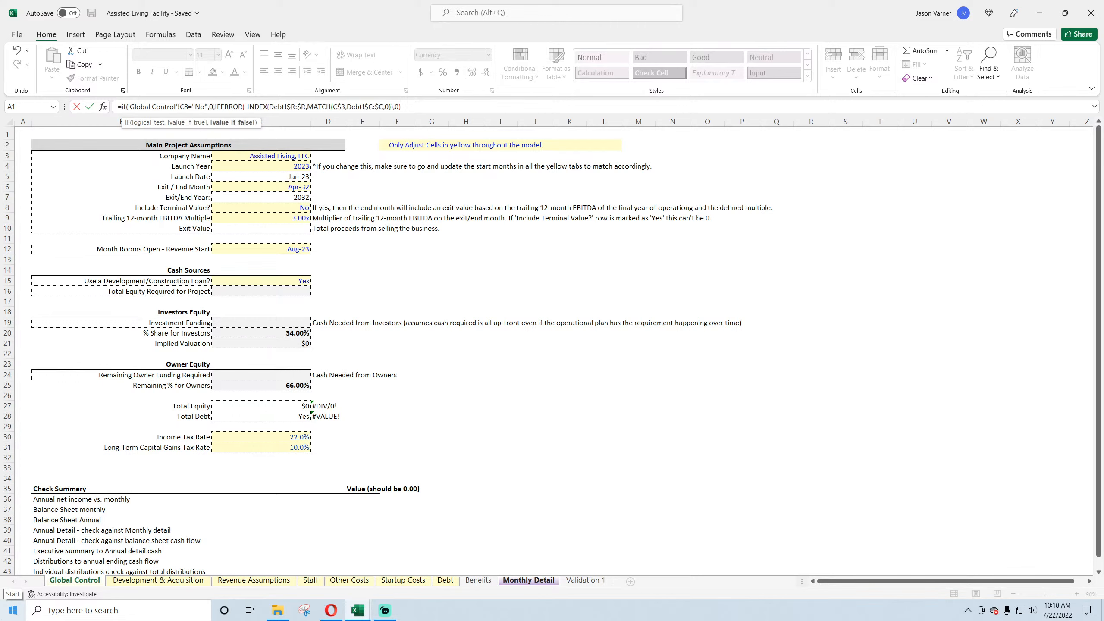
click(181, 106)
key(Escape)
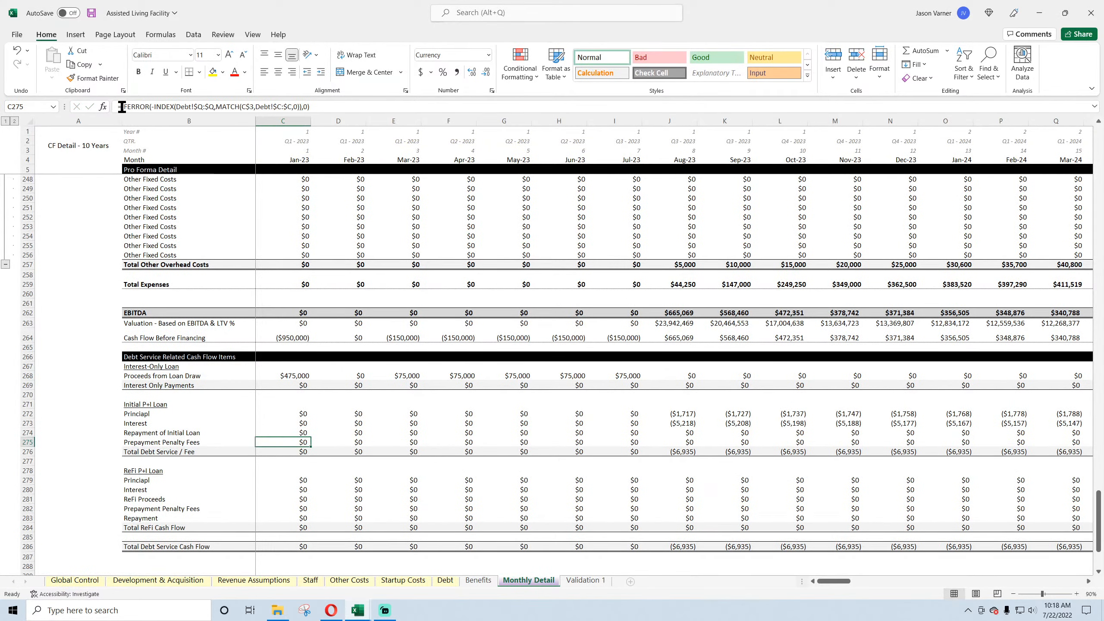
- Copy the IF('Global Control'!$C8="No",0, condition from C274 into the Jan-23 Prepayment Penalty Fees formula in C275
click(284, 432)
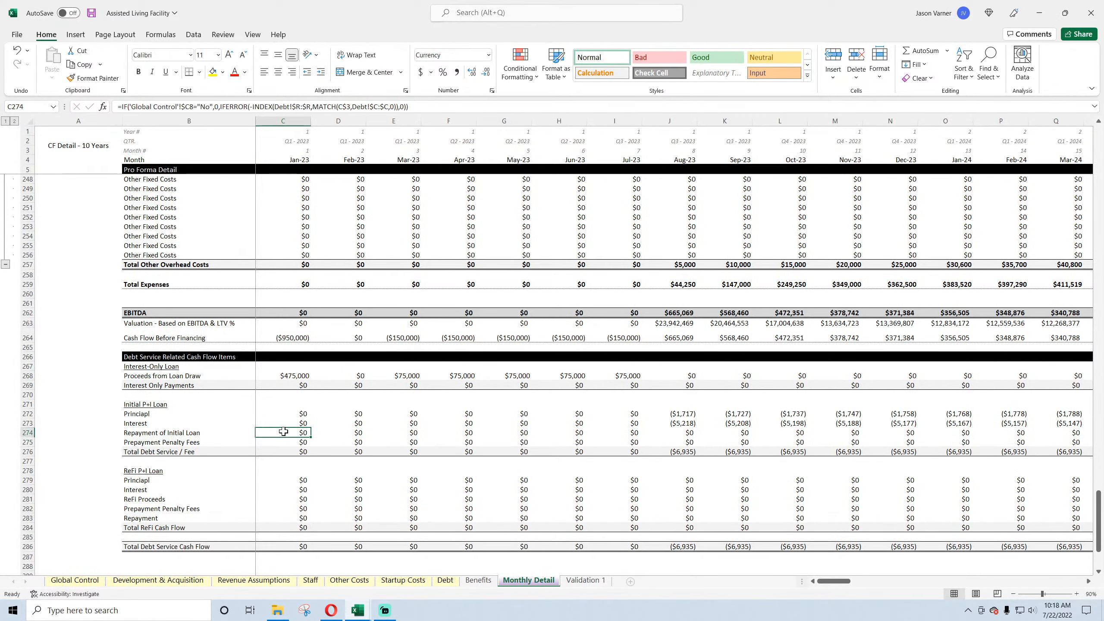
drag(122, 106, 214, 106)
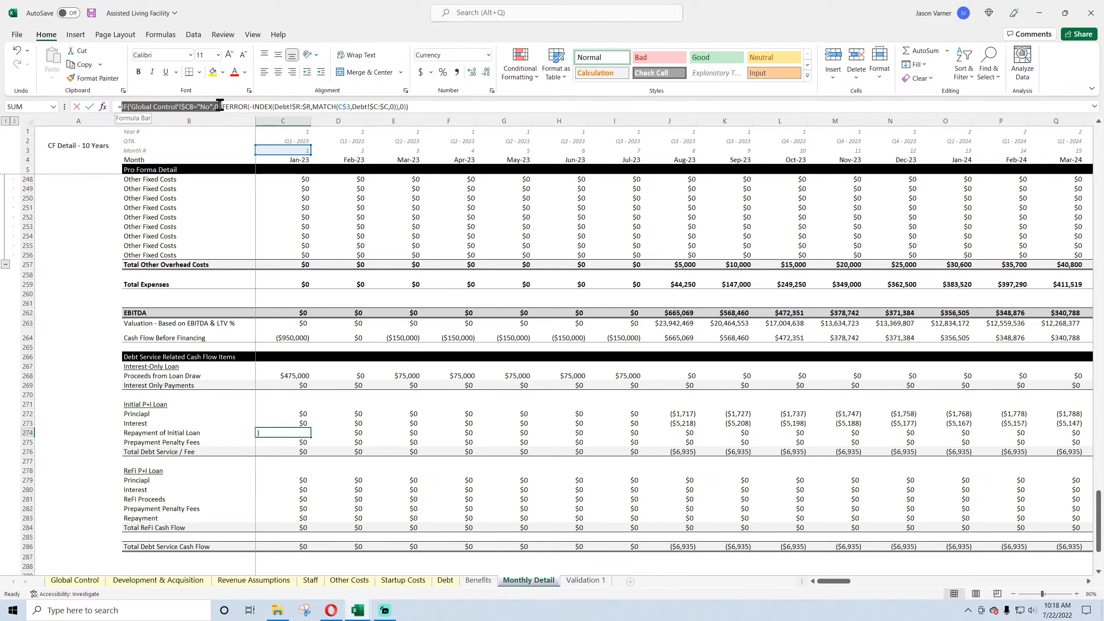
right_click(170, 107)
click(187, 116)
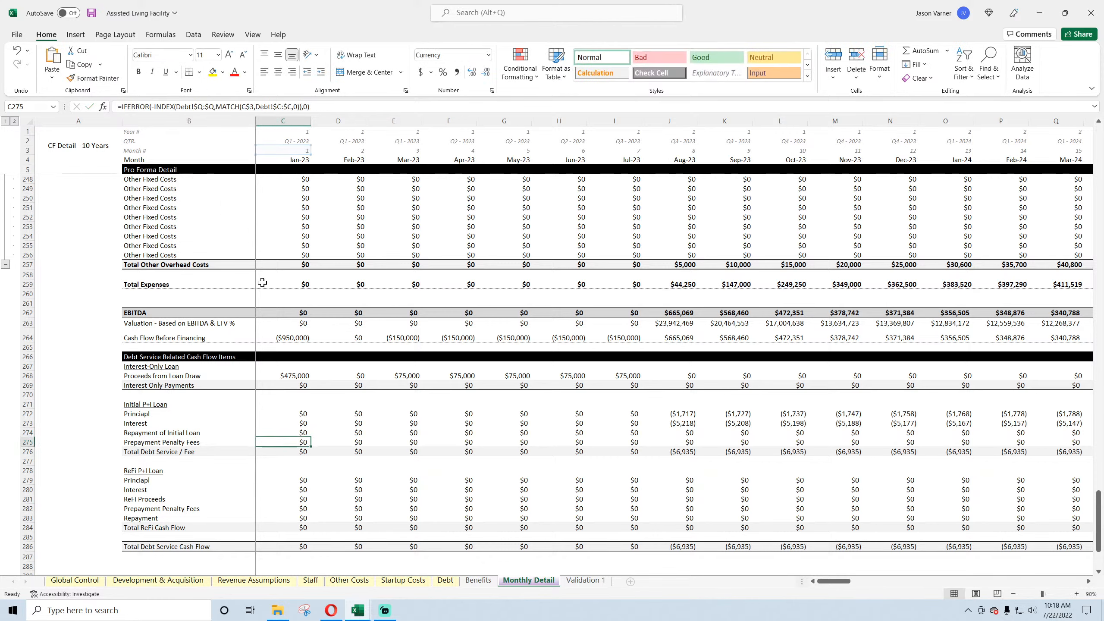
key(Return)
click(122, 106)
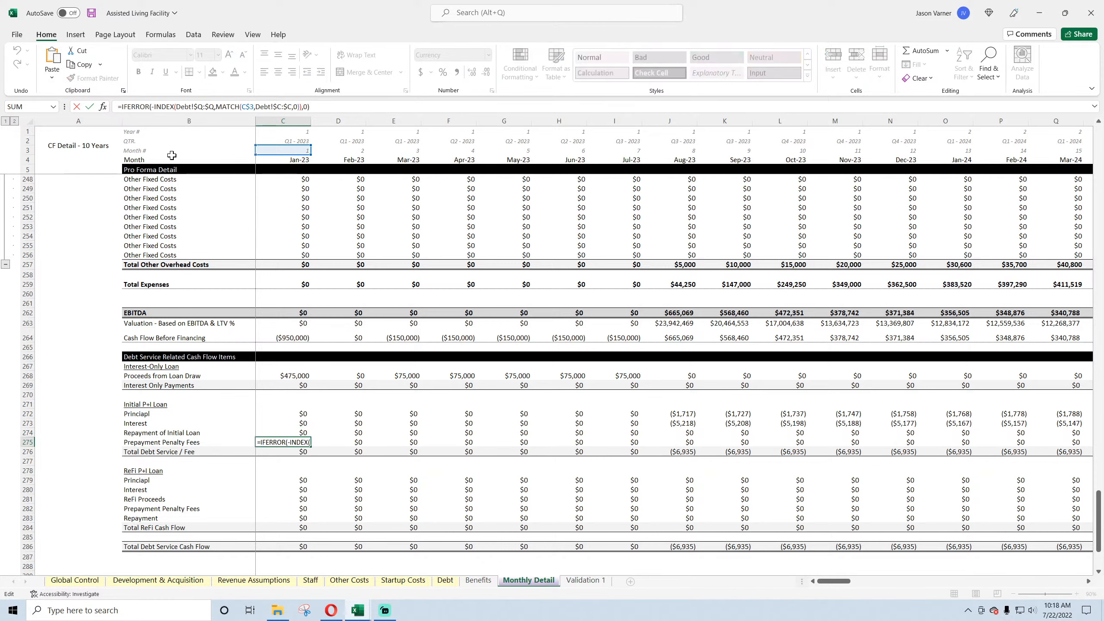
key(Return)
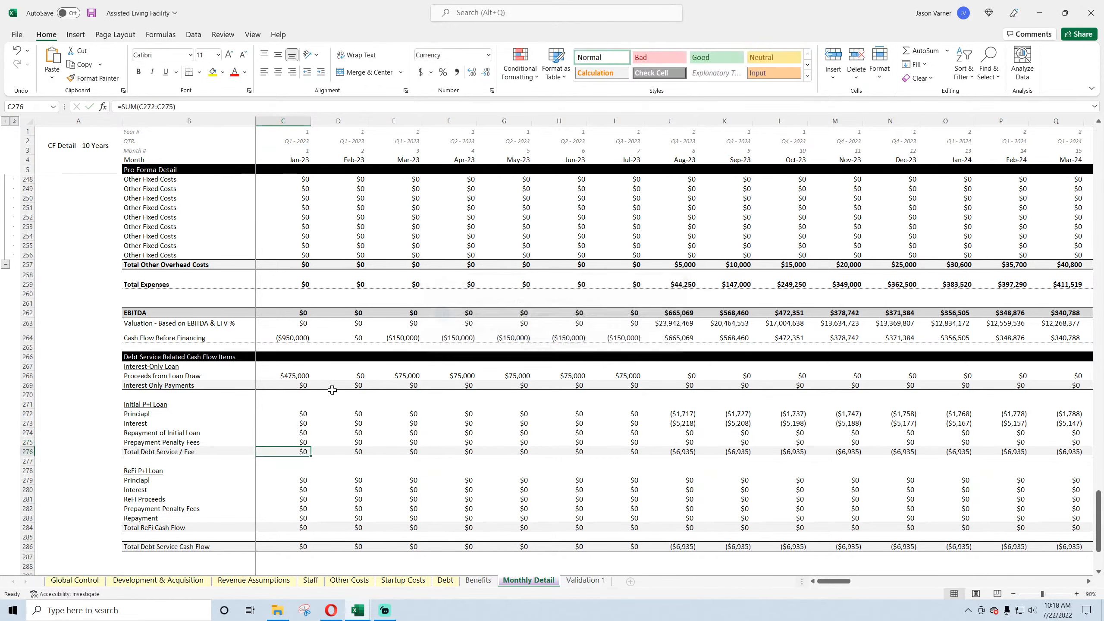
- Fill the initial loan's repayment and prepayment penalty formulas from Jan-23 across to Dec-32
drag(299, 435, 995, 489)
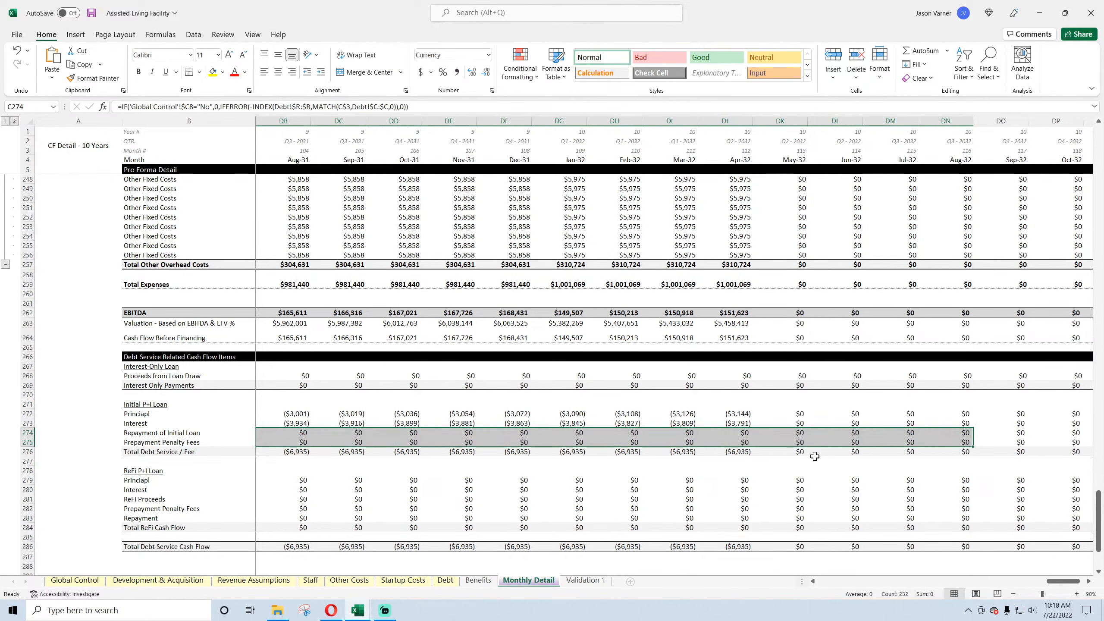
drag(742, 434, 1021, 456)
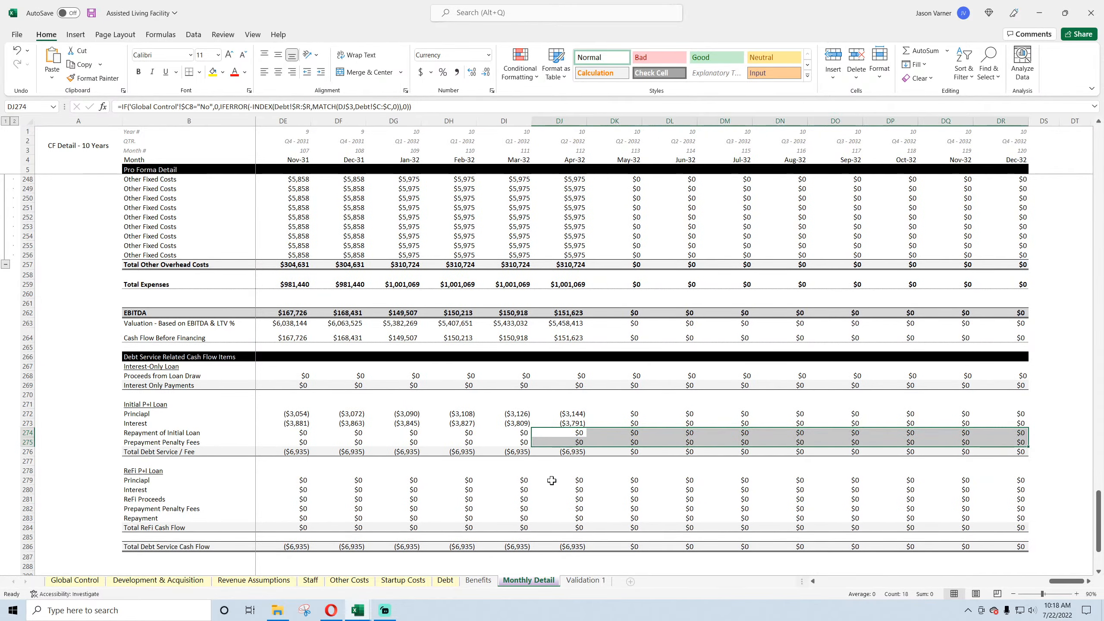
- Set Include Terminal Value to Yes on Global Control and check the Apr-32 loan repayment and penalty on Monthly Detail
click(75, 580)
click(316, 208)
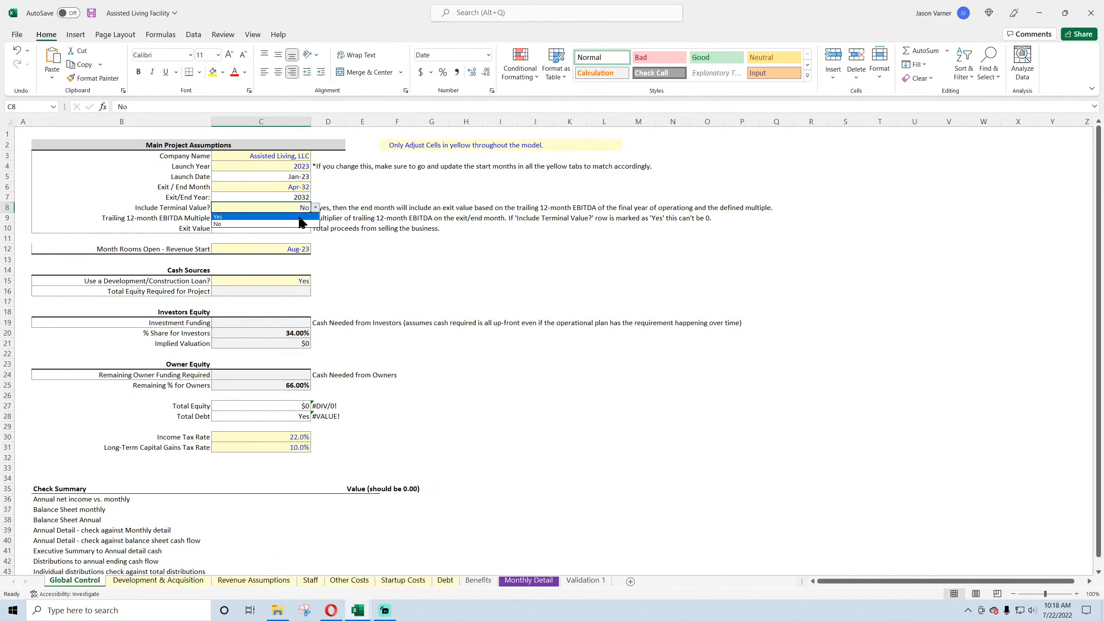
click(300, 217)
click(528, 579)
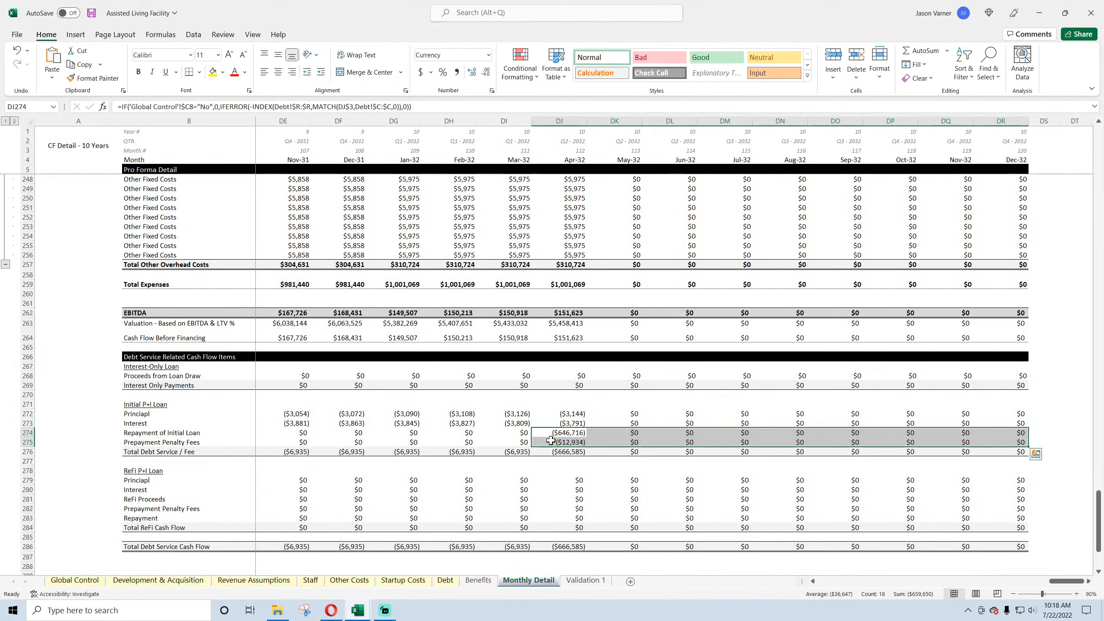
click(567, 442)
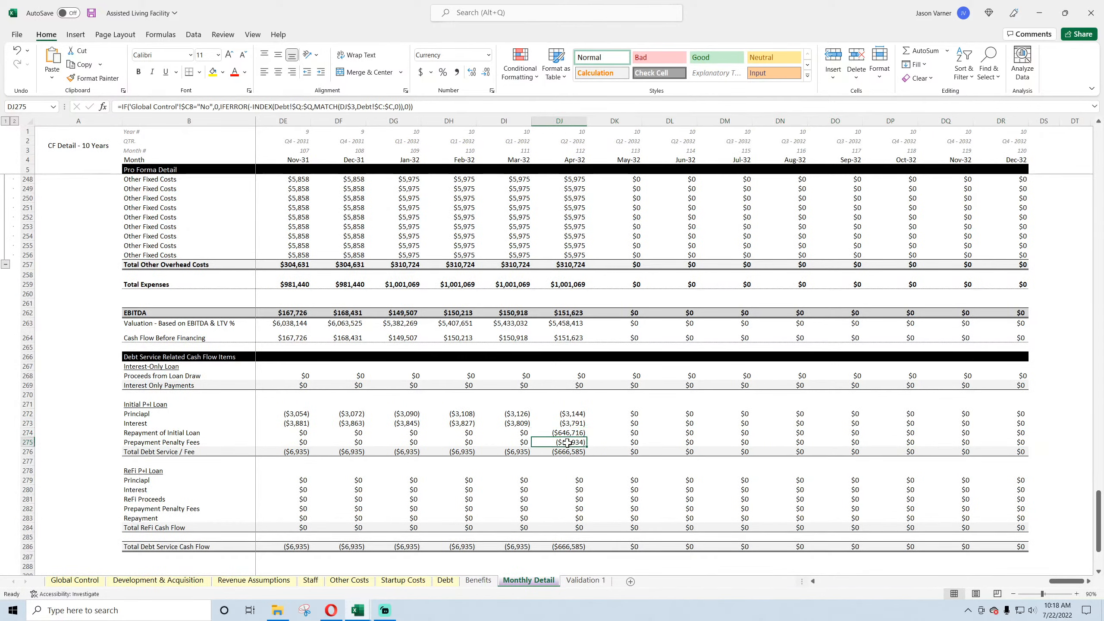
click(554, 377)
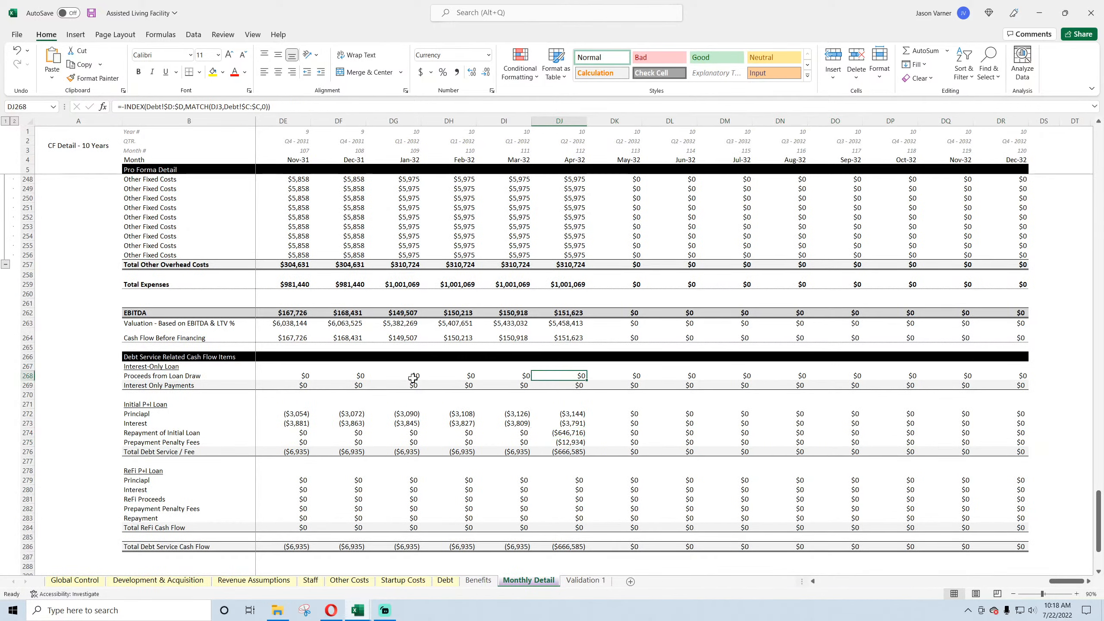
- Set the Refi option to Yes in the ReFi assumptions of the Debt sheet
click(445, 580)
drag(929, 581, 891, 582)
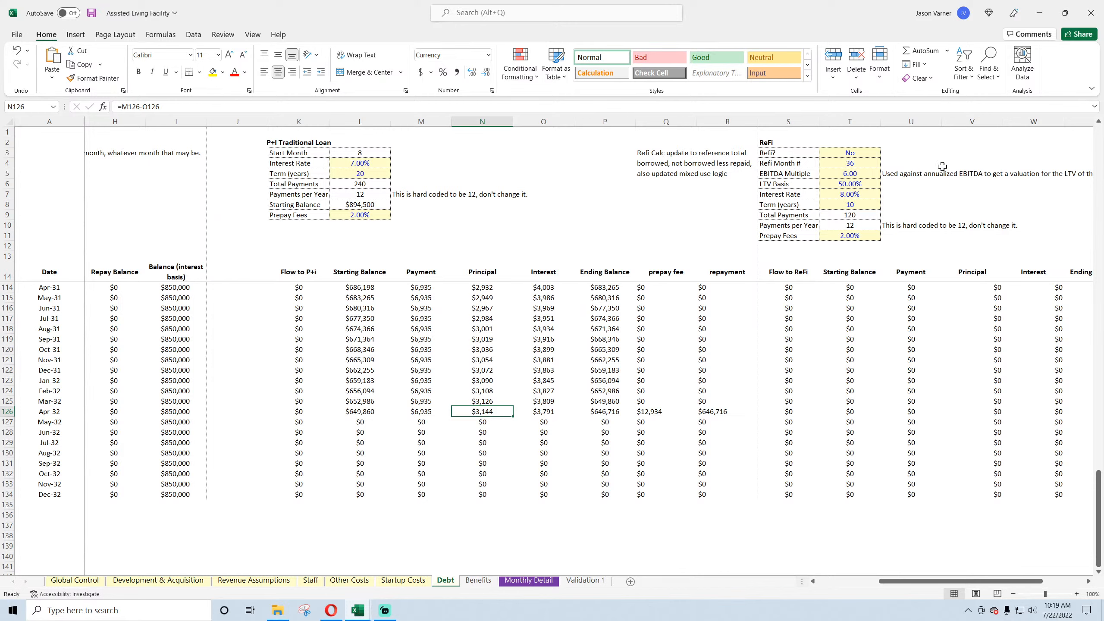
click(872, 153)
click(885, 152)
click(863, 163)
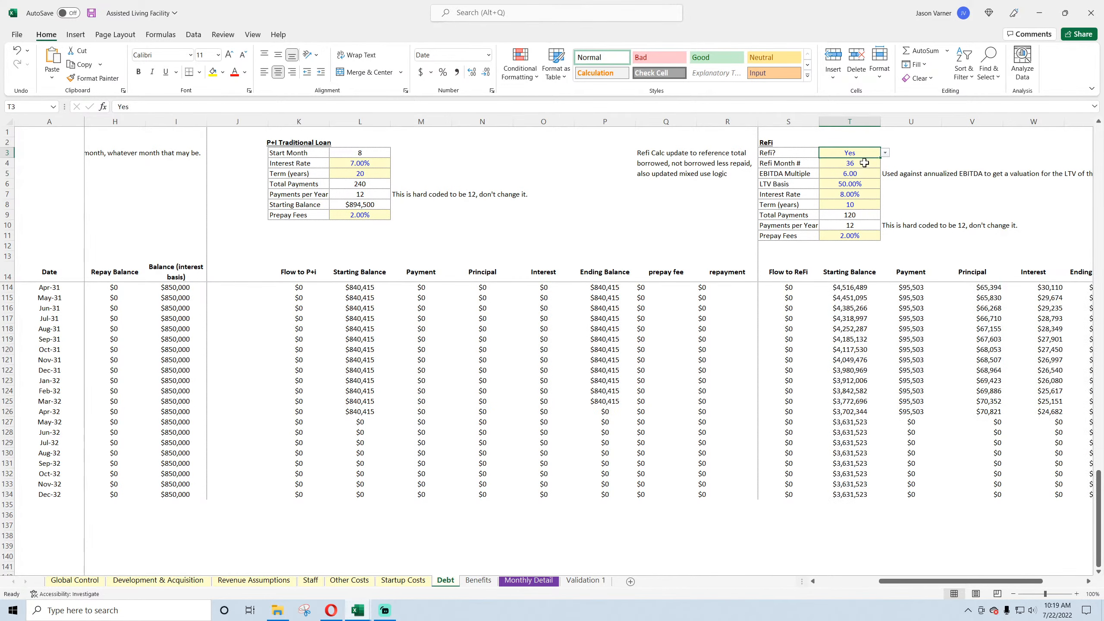
- Examine the Apr-32 ReFi P+I Loan prepayment penalty and repayment lines on the Monthly Detail sheet
drag(919, 580, 958, 581)
click(528, 580)
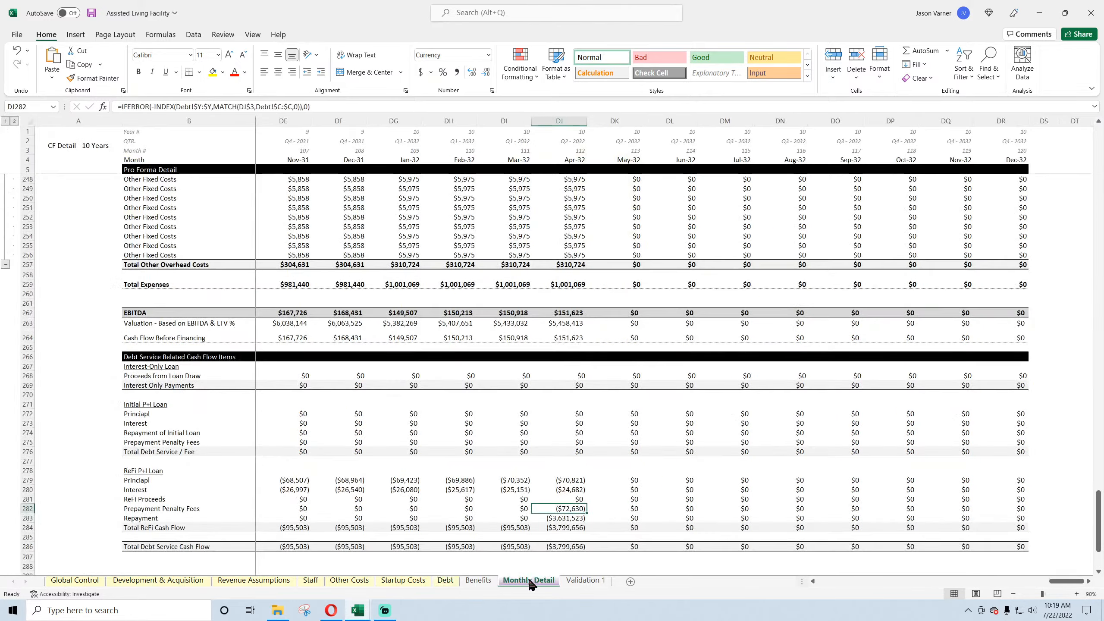
scroll(578, 498, down, 4)
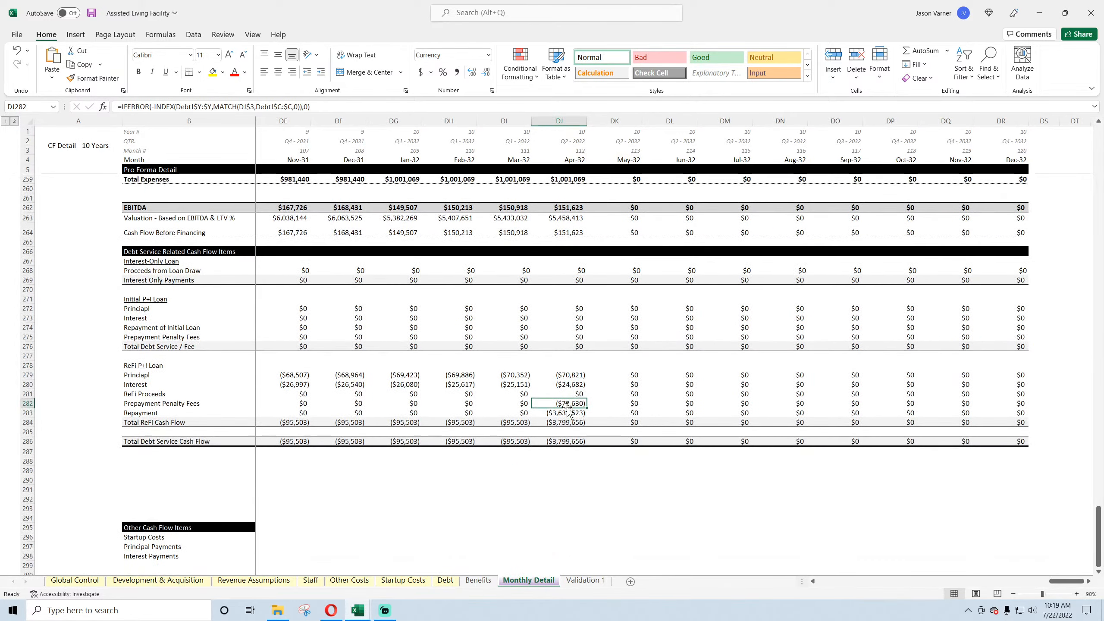
click(566, 413)
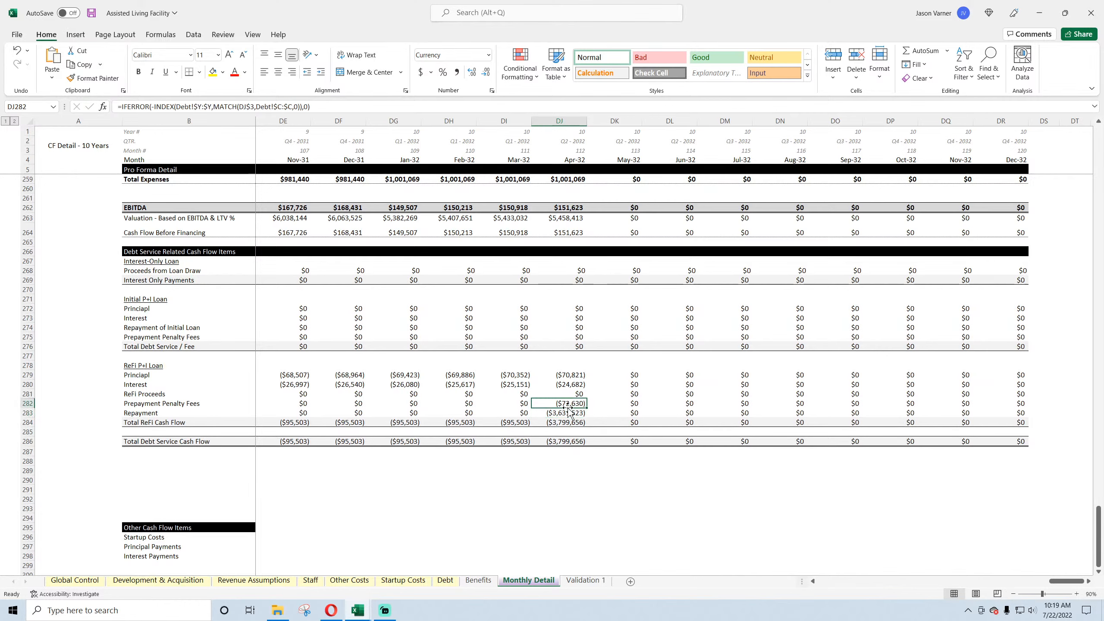
click(575, 404)
- Copy the IF('Global Control'!$C8="No",0, condition from the Jan-23 Repayment of Initial Loan formula, leaving the formula intact
drag(1063, 581, 830, 582)
click(303, 404)
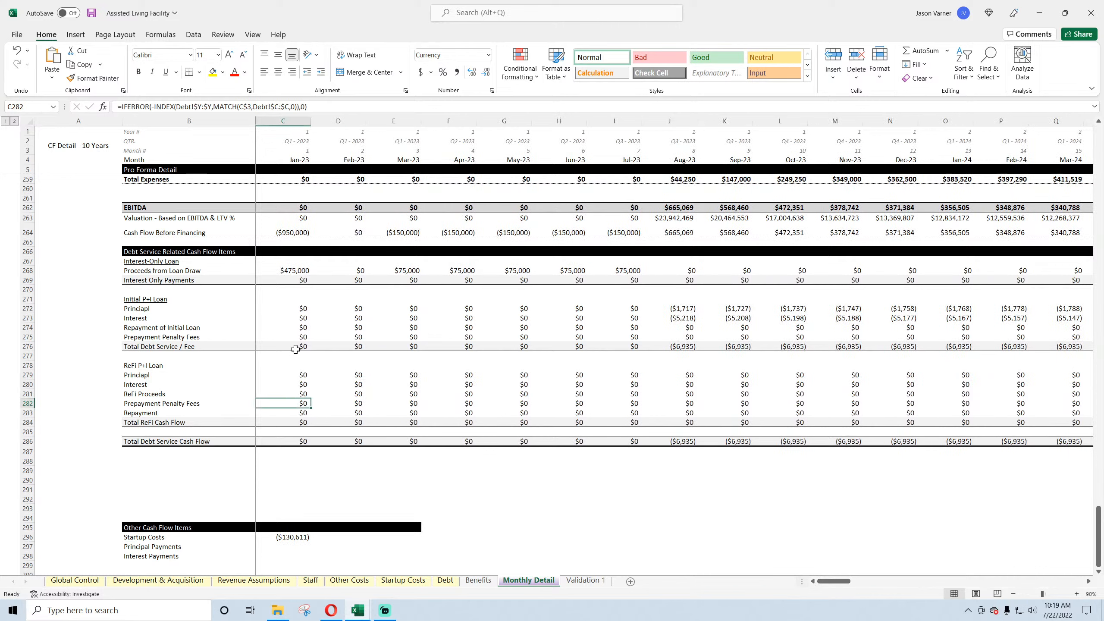
click(292, 331)
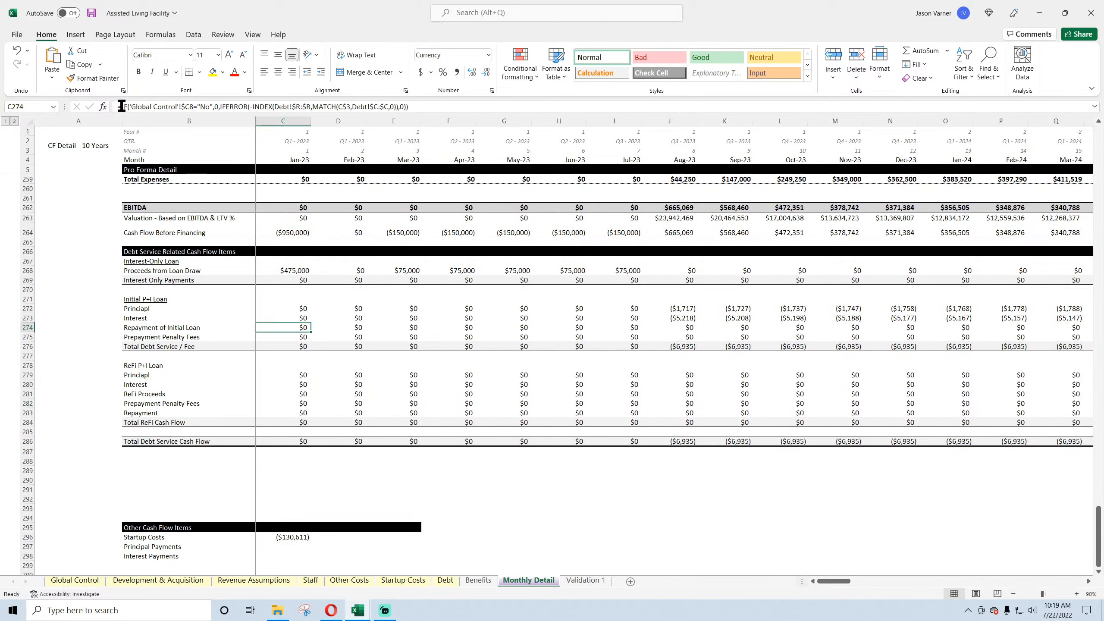
drag(121, 106, 222, 106)
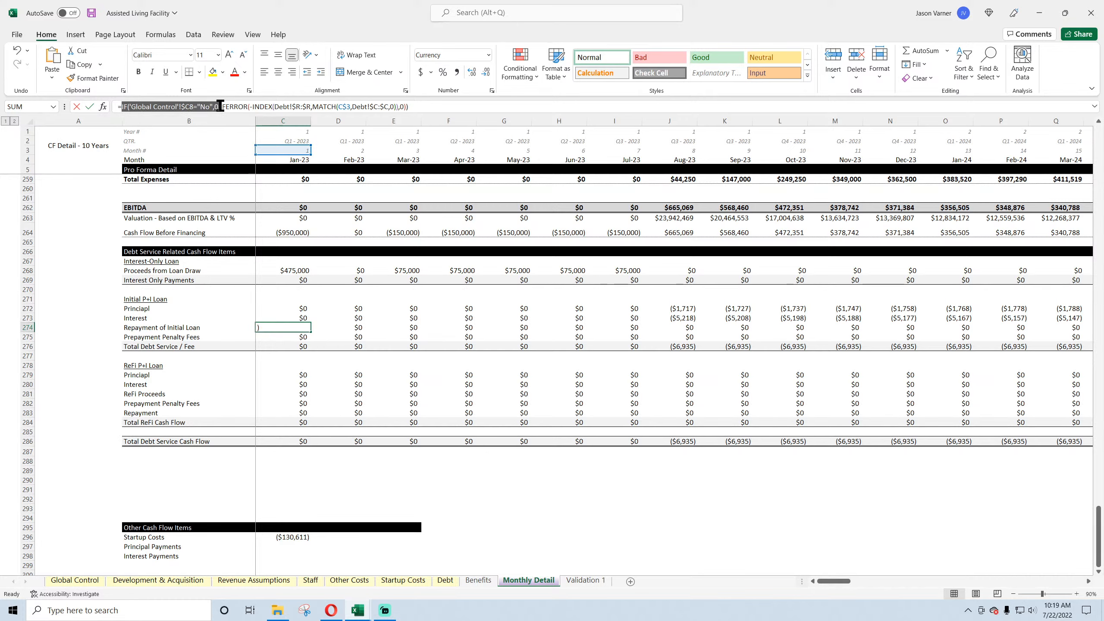
right_click(198, 108)
click(230, 131)
key(Return)
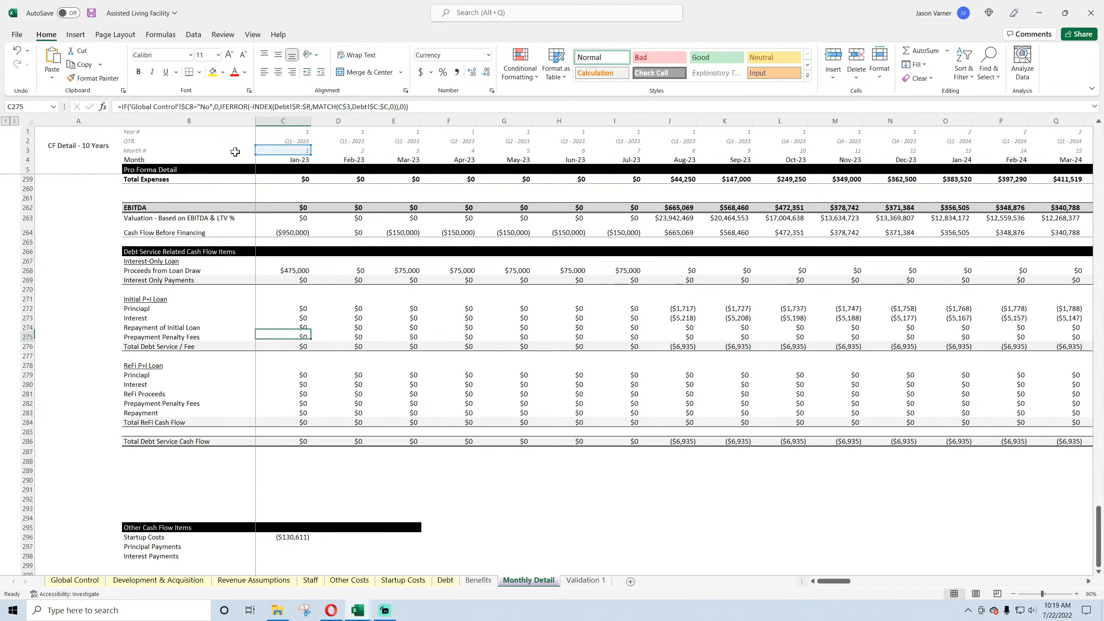
- Add the copied terminal value condition to the Jan-23 ReFi Prepayment Penalty Fees and Repayment formulas and fill both rows across to Dec-32
click(287, 402)
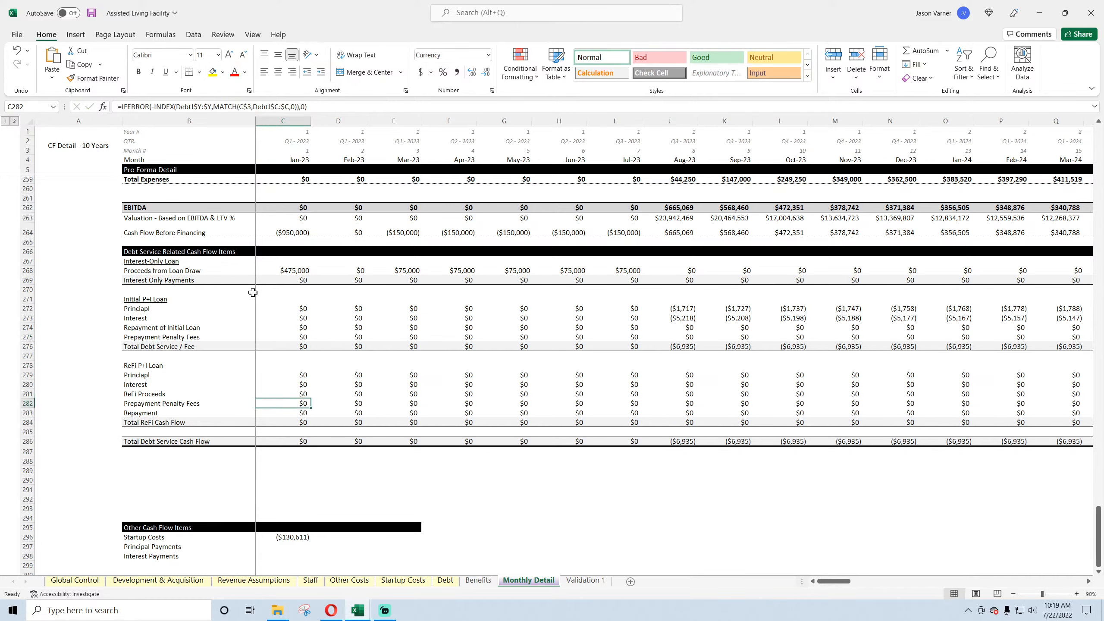
click(122, 106)
key(ctrl+v)
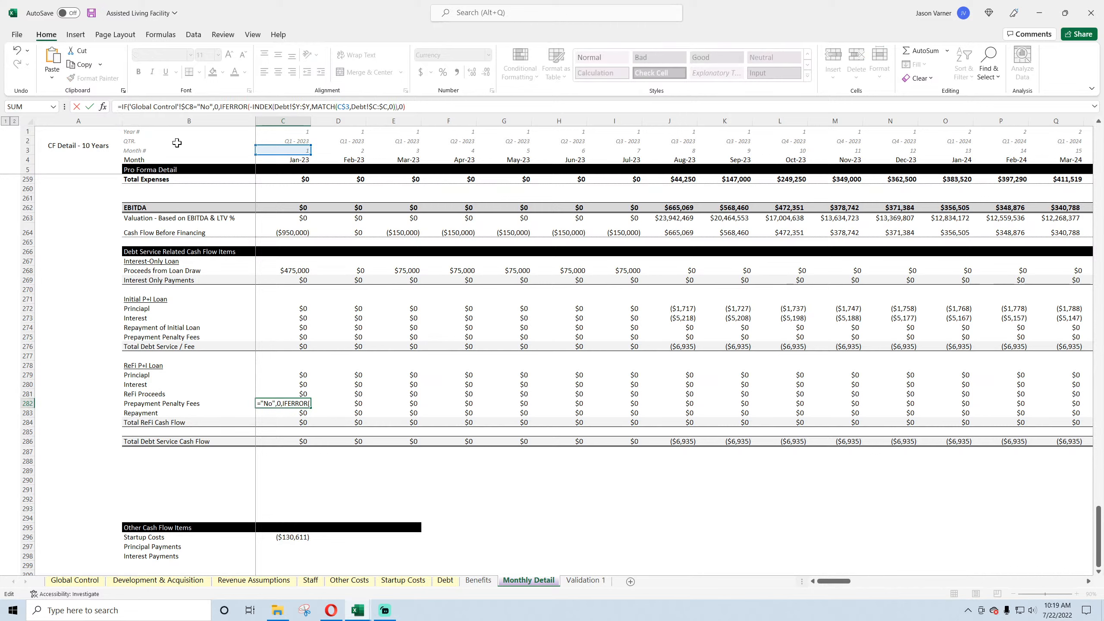
key(Return)
click(122, 106)
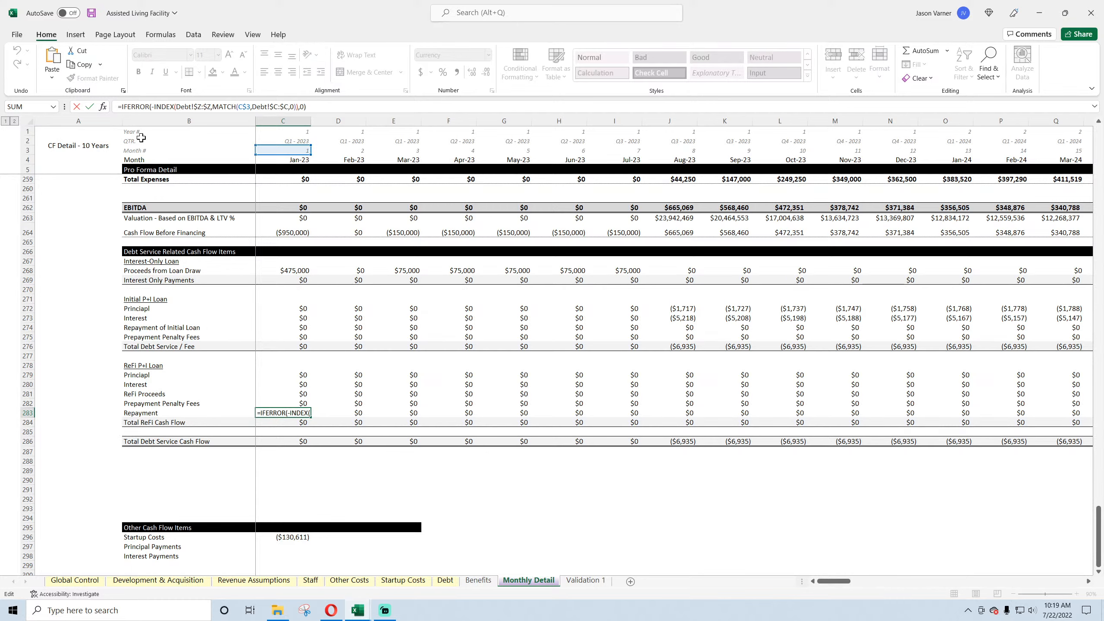
key(ctrl+v)
key(Return)
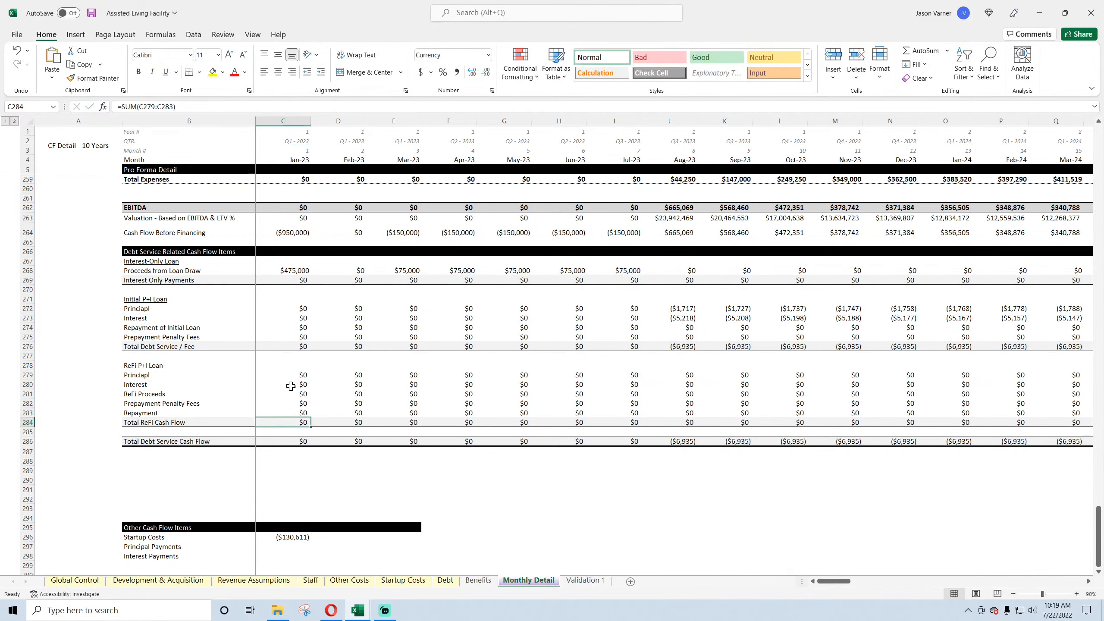
drag(294, 403, 1028, 417)
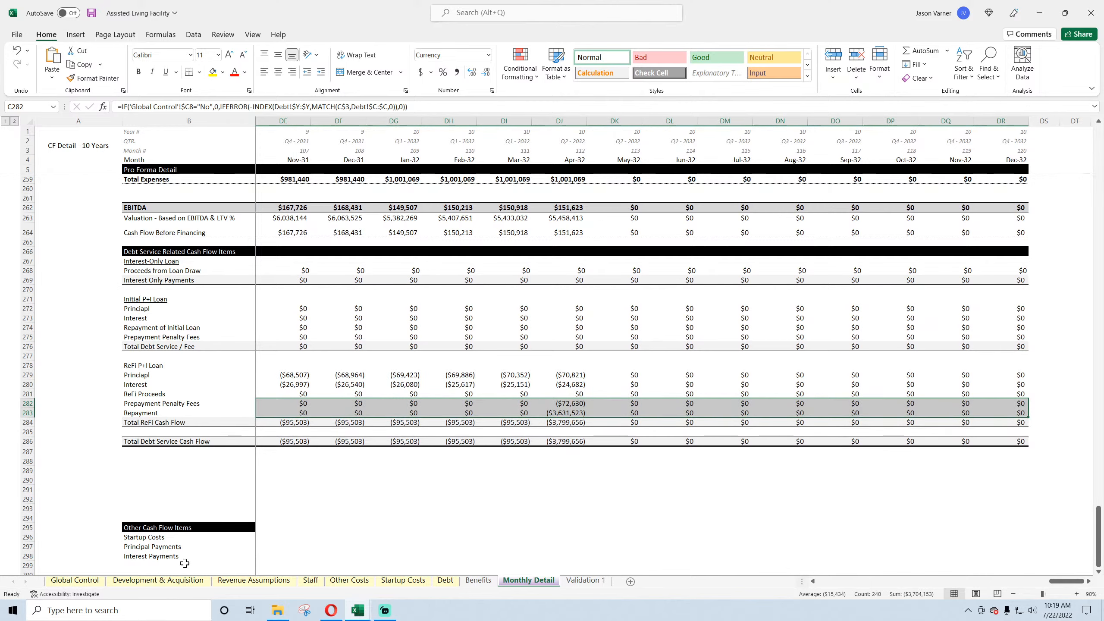
- Set Include Terminal Value to No on Global Control and check the Apr-32 ReFi penalty and repayment on Monthly Detail
click(74, 580)
click(315, 207)
click(296, 226)
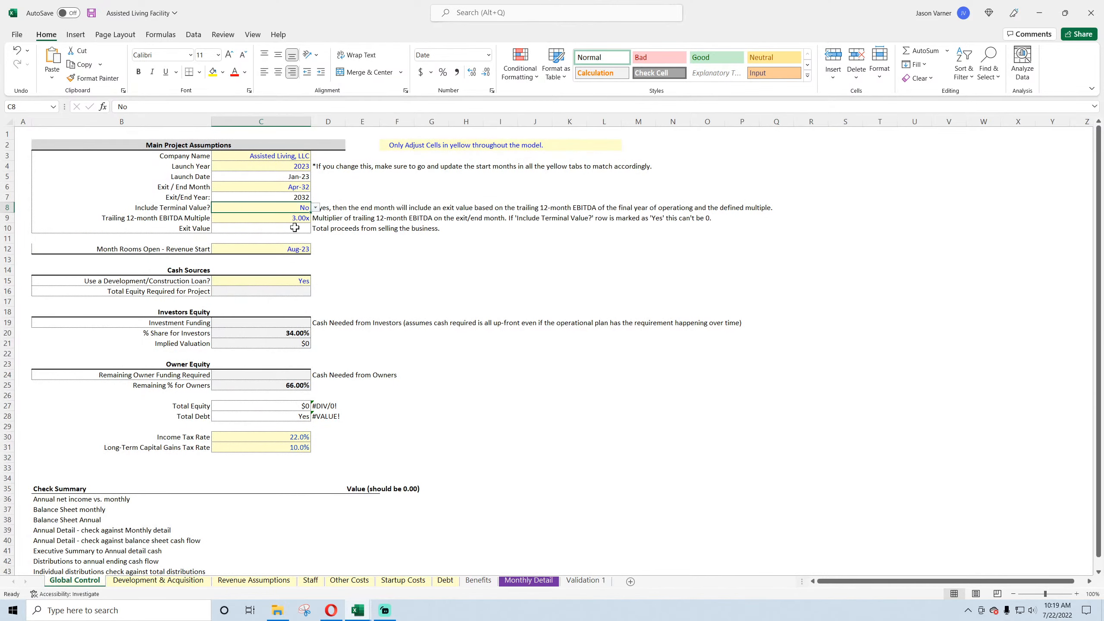
click(527, 580)
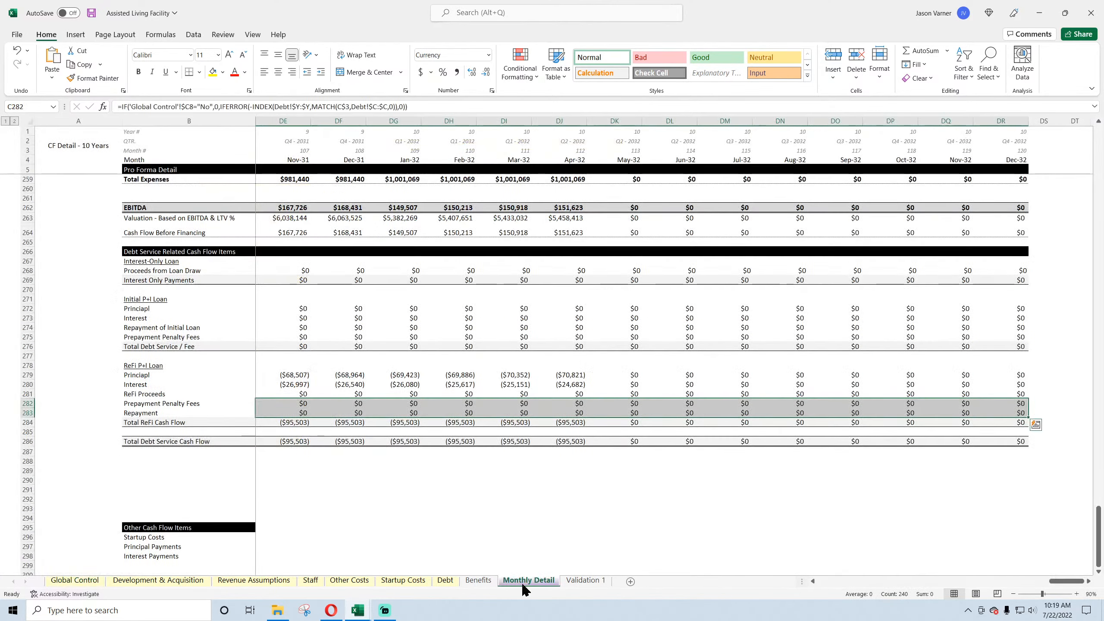
click(570, 411)
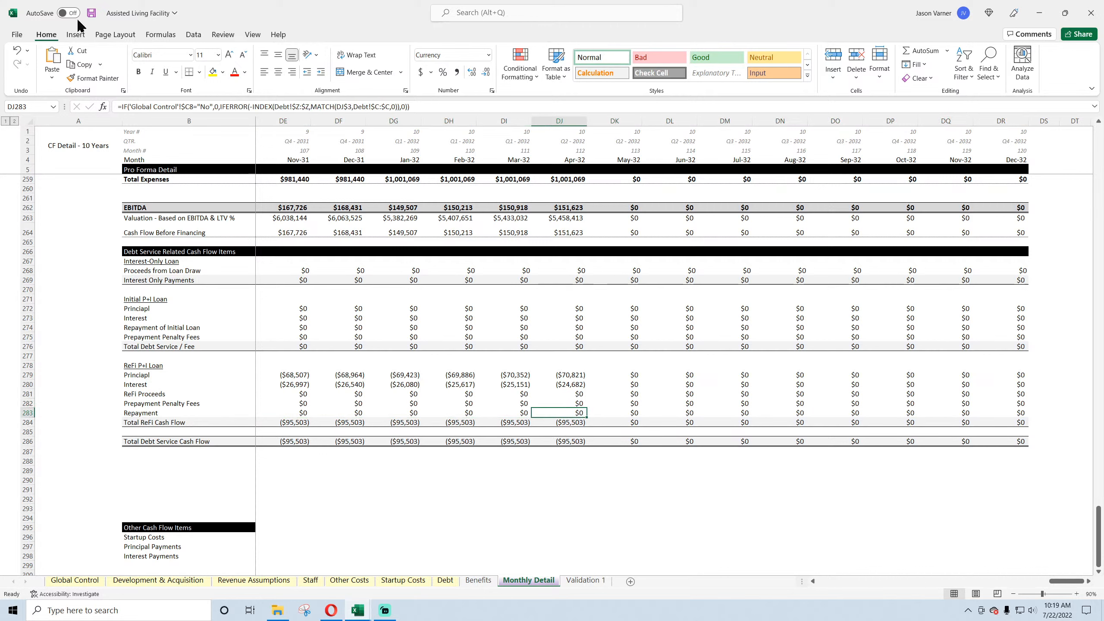
- Save the workbook and return to the Jan-23 months on Monthly Detail
click(91, 13)
drag(1067, 581, 832, 582)
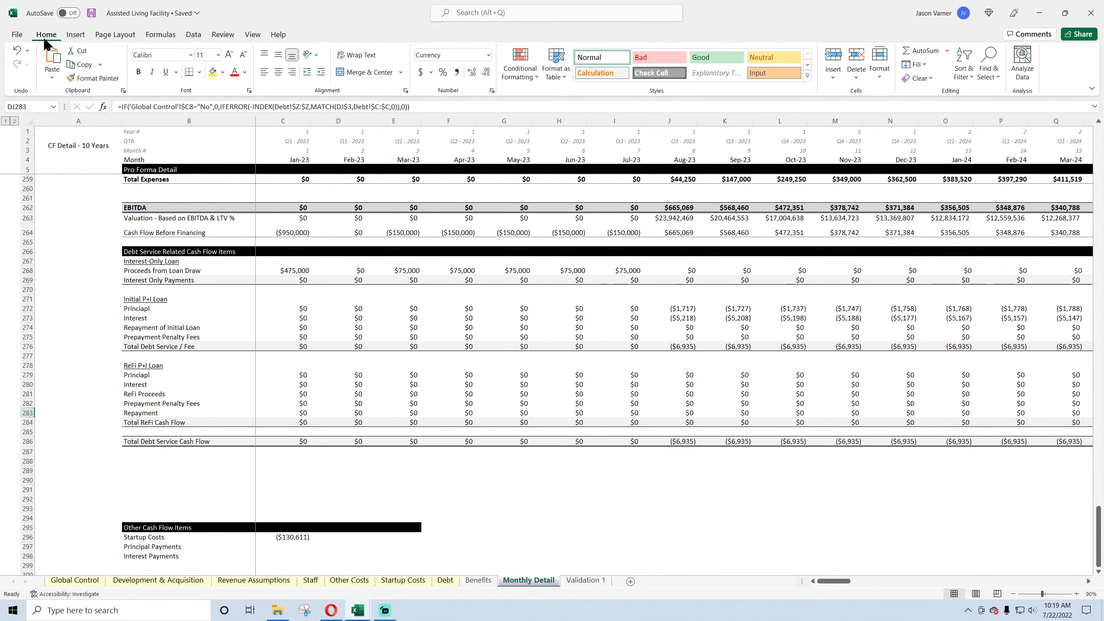
click(90, 12)
- Set Use a Development/Construction Loan to No on Global Control and check the debt service lines on Monthly Detail
click(444, 582)
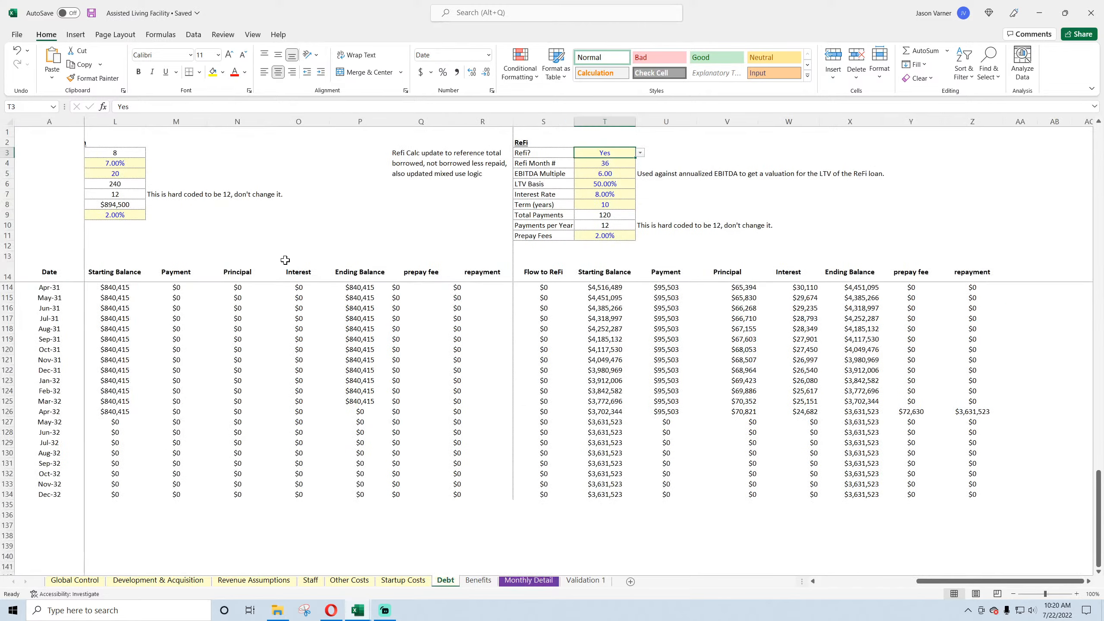
click(893, 582)
click(76, 581)
click(304, 281)
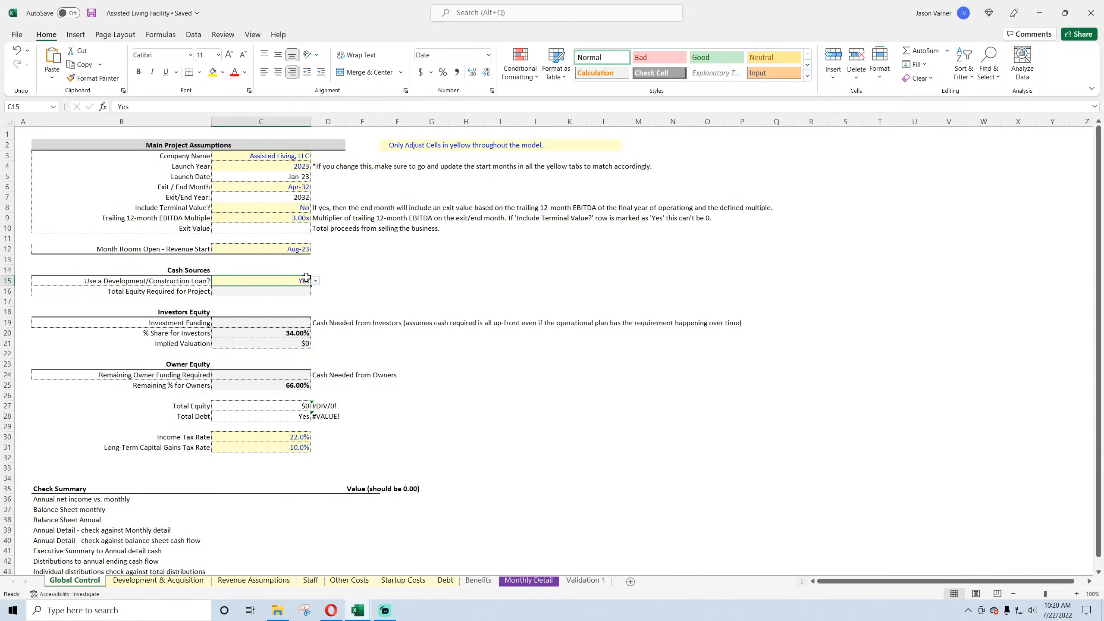
click(316, 281)
click(296, 297)
click(527, 580)
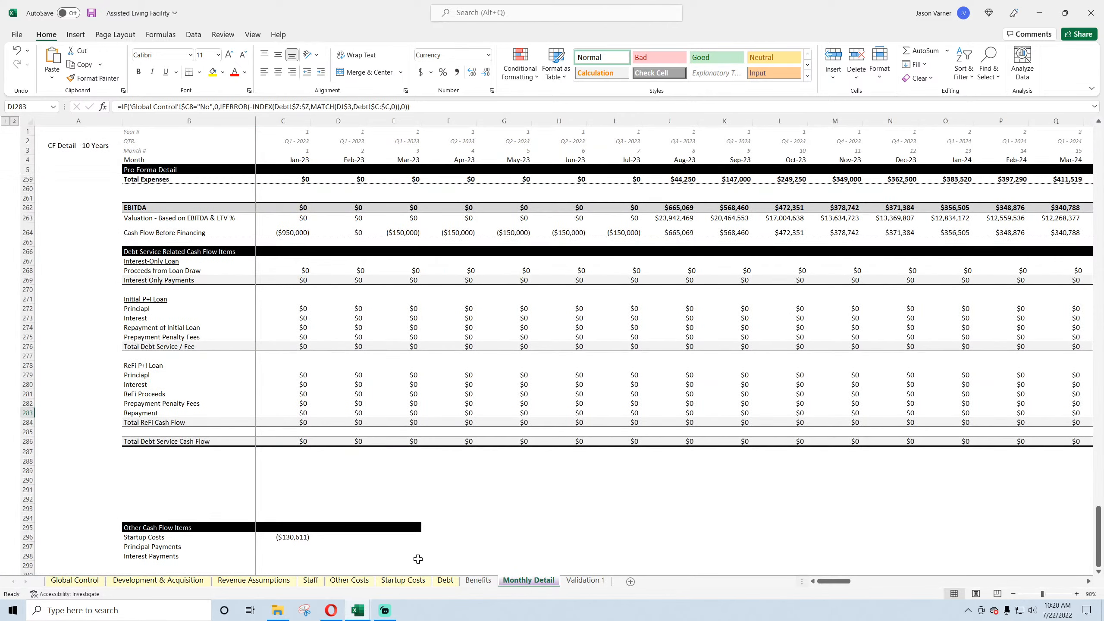
- Examine the development, P+I and ReFi loan schedules on the Debt sheet with the construction loan turned off
click(445, 580)
scroll(820, 515, up, 10)
scroll(820, 516, up, 17)
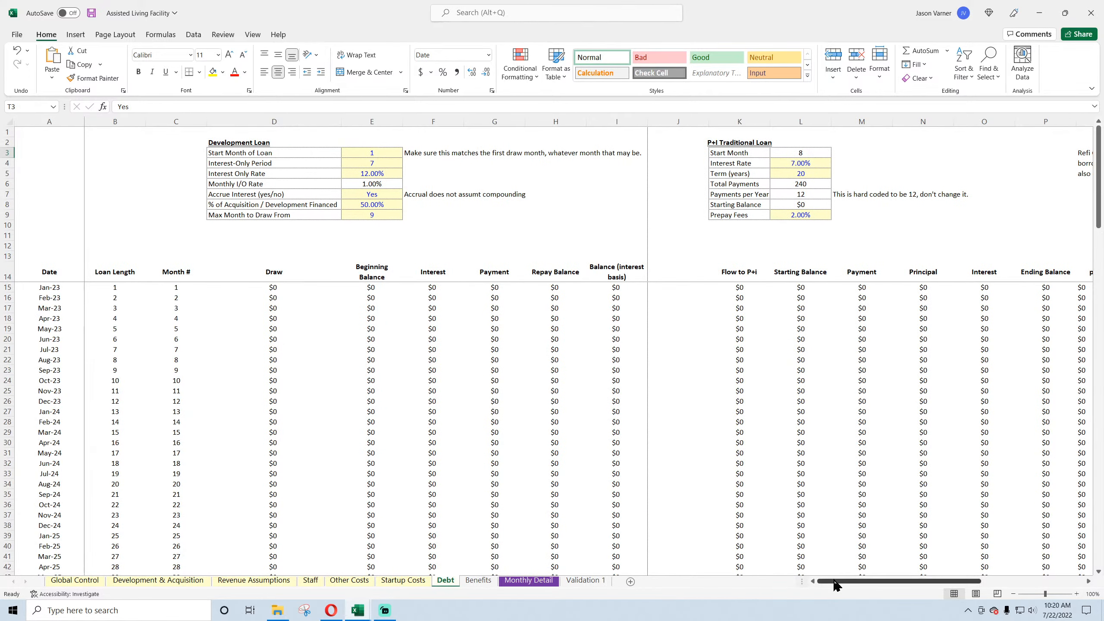
drag(832, 582, 934, 582)
scroll(710, 464, down, 20)
scroll(709, 467, up, 20)
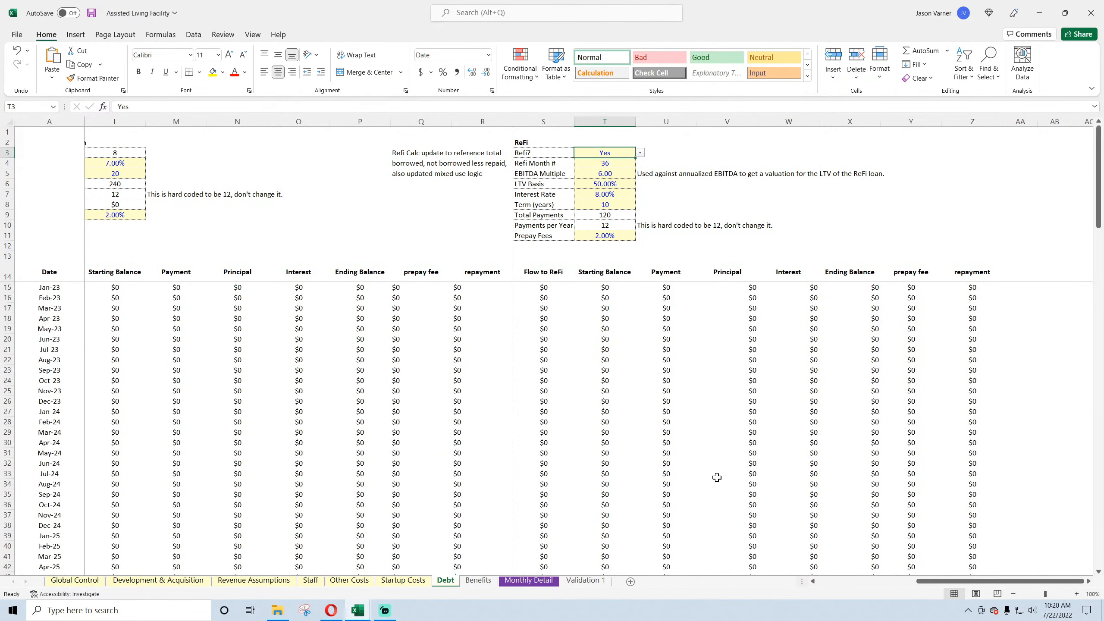
drag(934, 582, 822, 582)
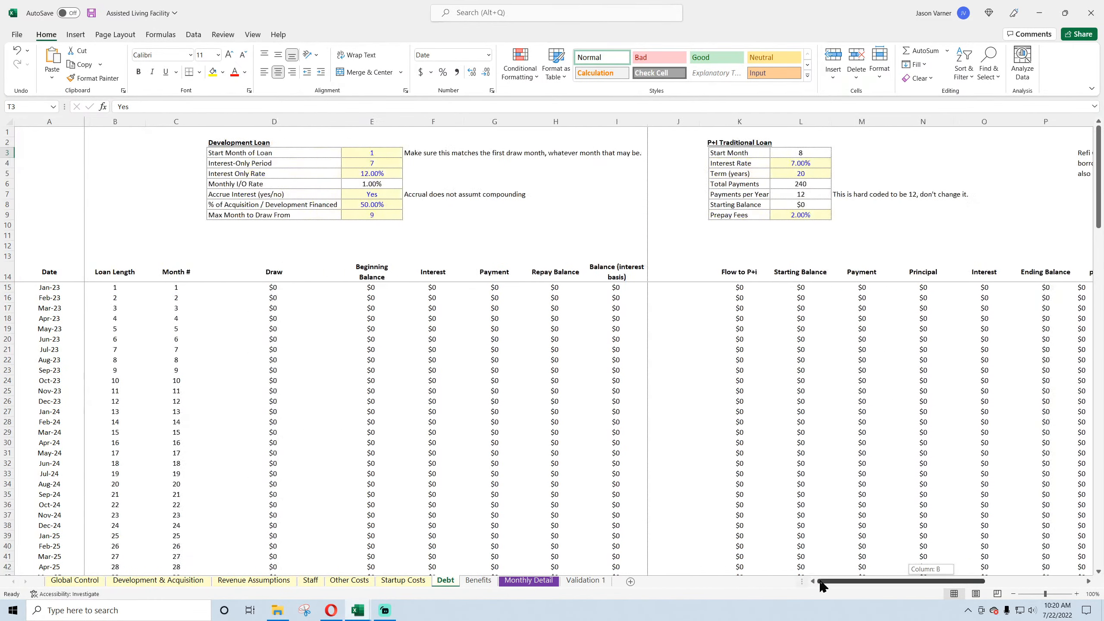
- Set both Use a Development/Construction Loan and Include Terminal Value to Yes on Global Control
click(75, 580)
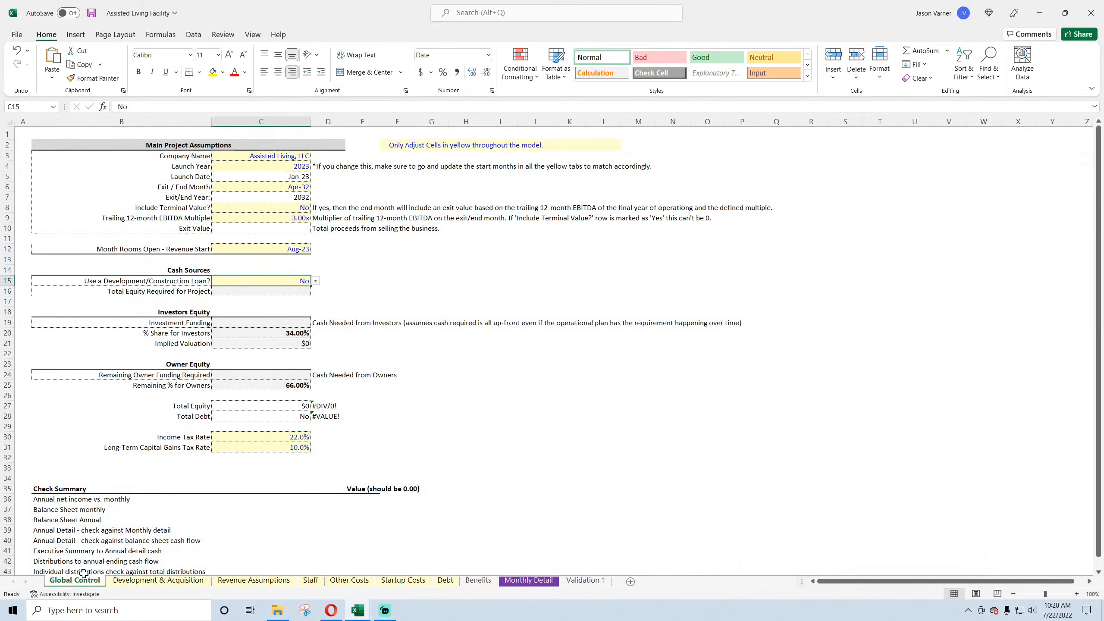
click(316, 280)
click(286, 291)
click(283, 207)
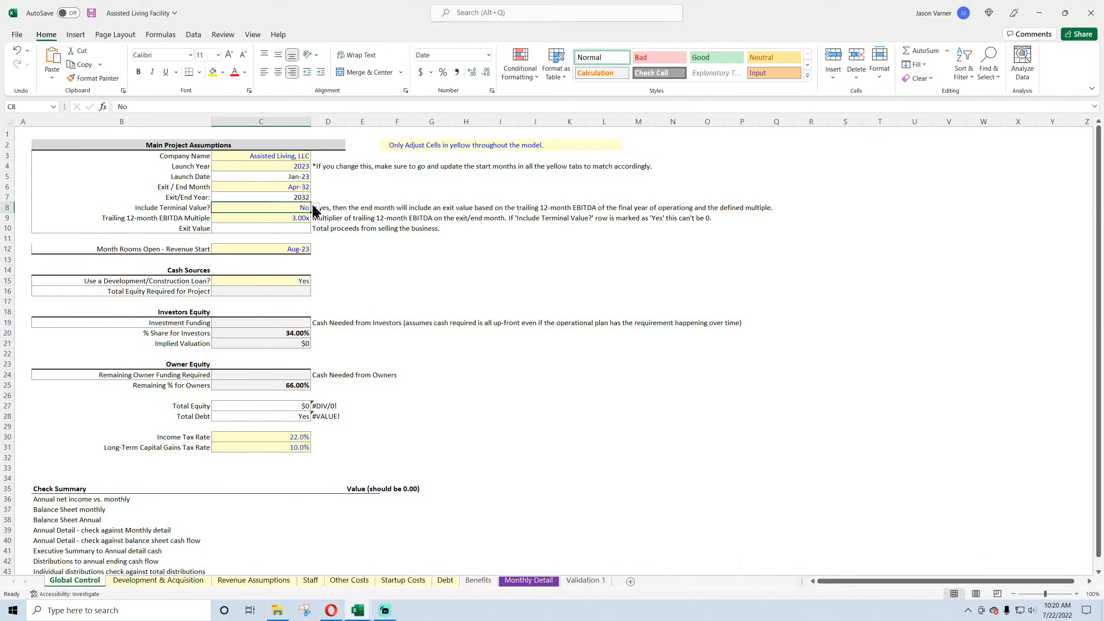
click(316, 208)
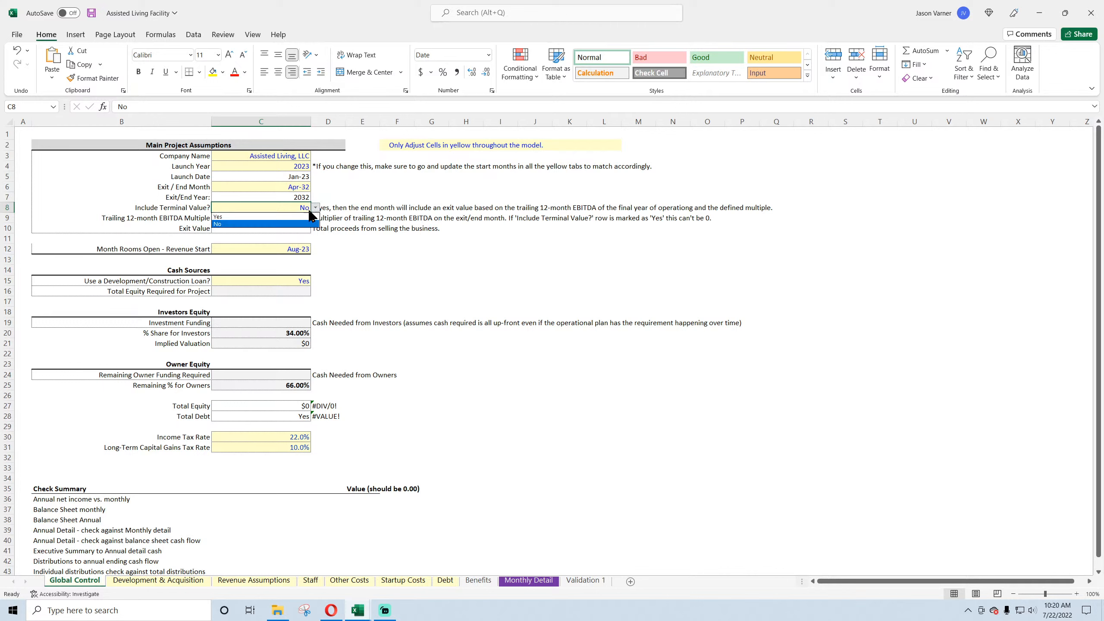
click(261, 216)
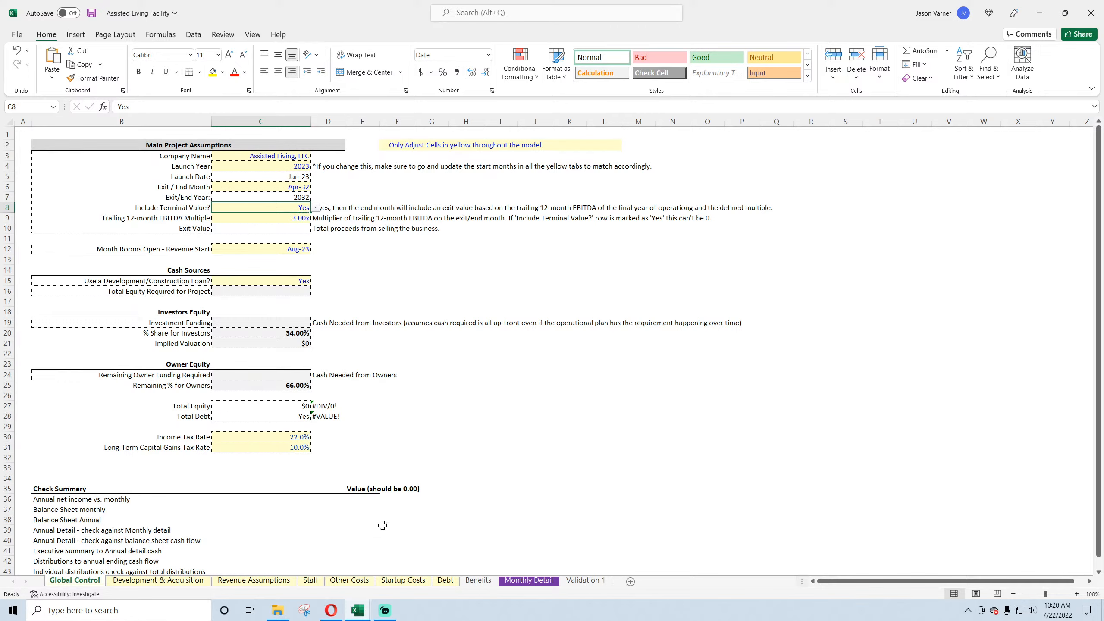
- Set the Development Loan's Interest-Only Period to 1 on the Debt sheet
click(444, 580)
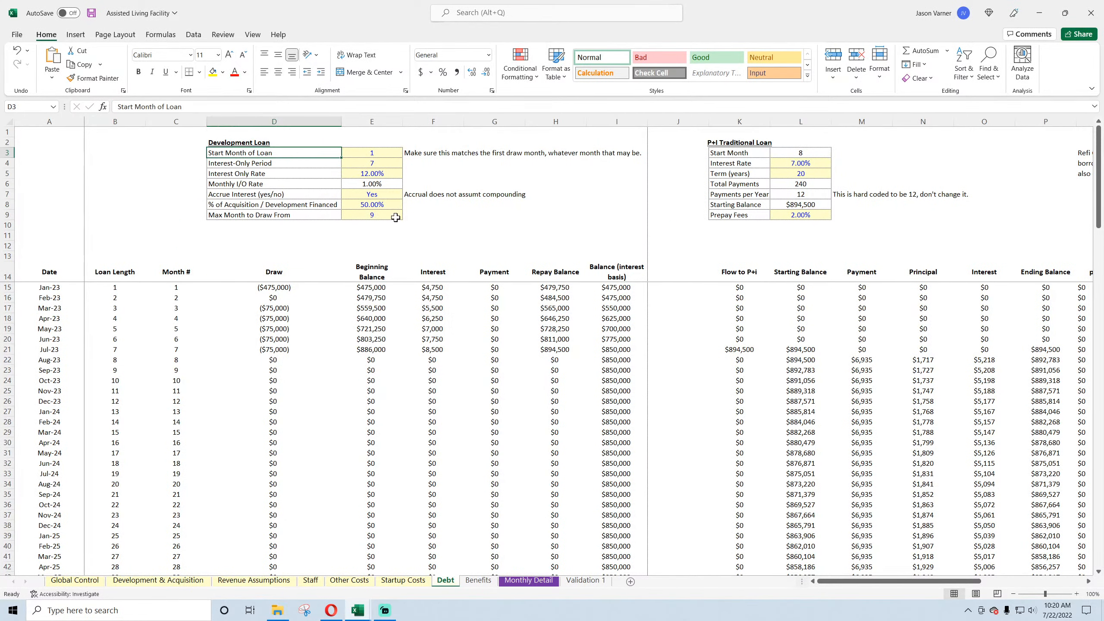
click(733, 153)
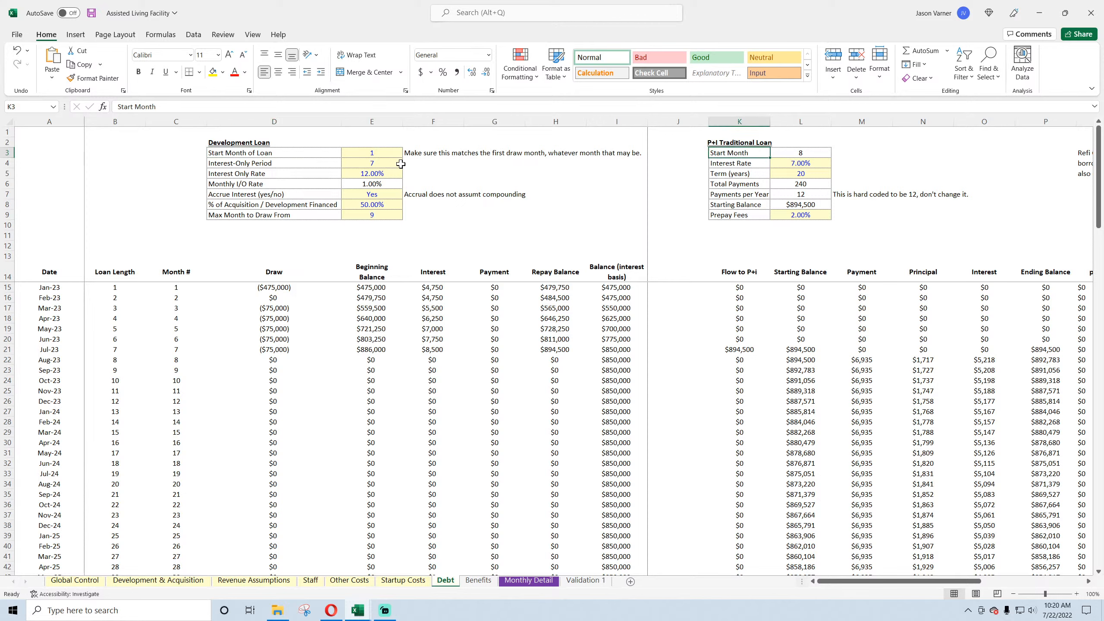
click(384, 165)
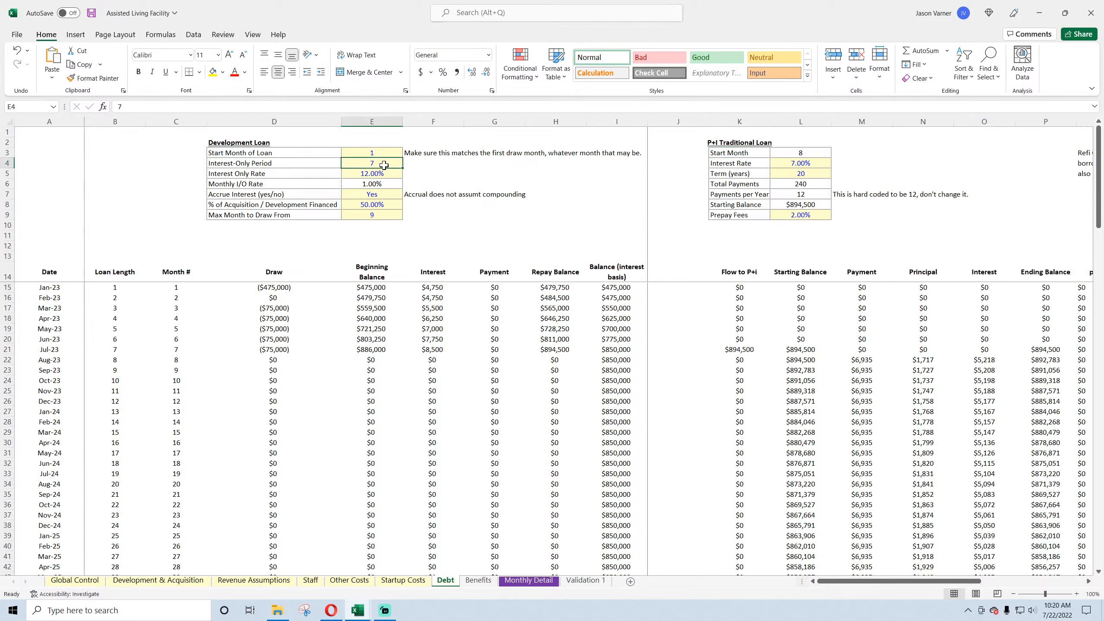
text(1)
key(Return)
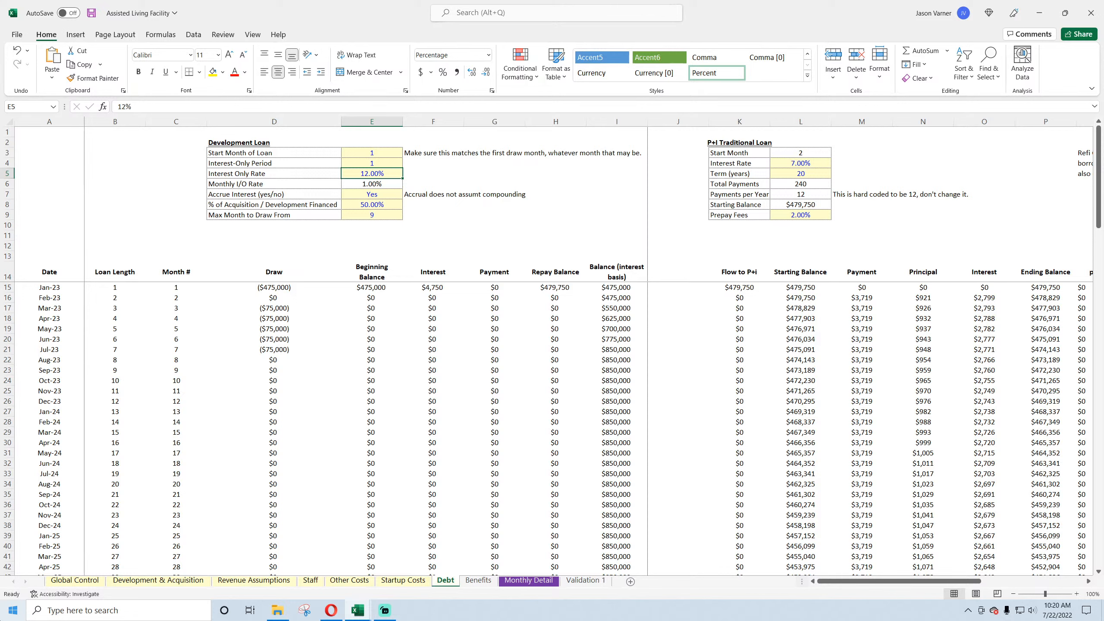
- Examine the P+I Traditional Loan's Start Month formula and the development loan's Jul-23 draw on the Debt sheet
key(Up)
key(Up)
key(Right)
key(Right)
key(Right)
key(Right)
key(Right)
key(Right)
key(Right)
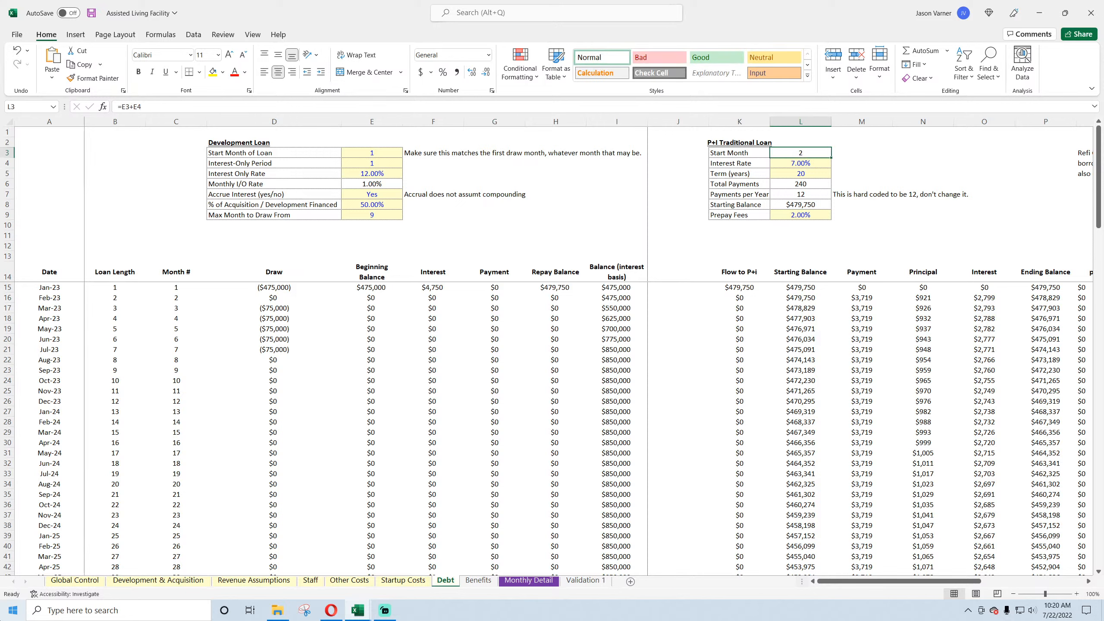
click(280, 351)
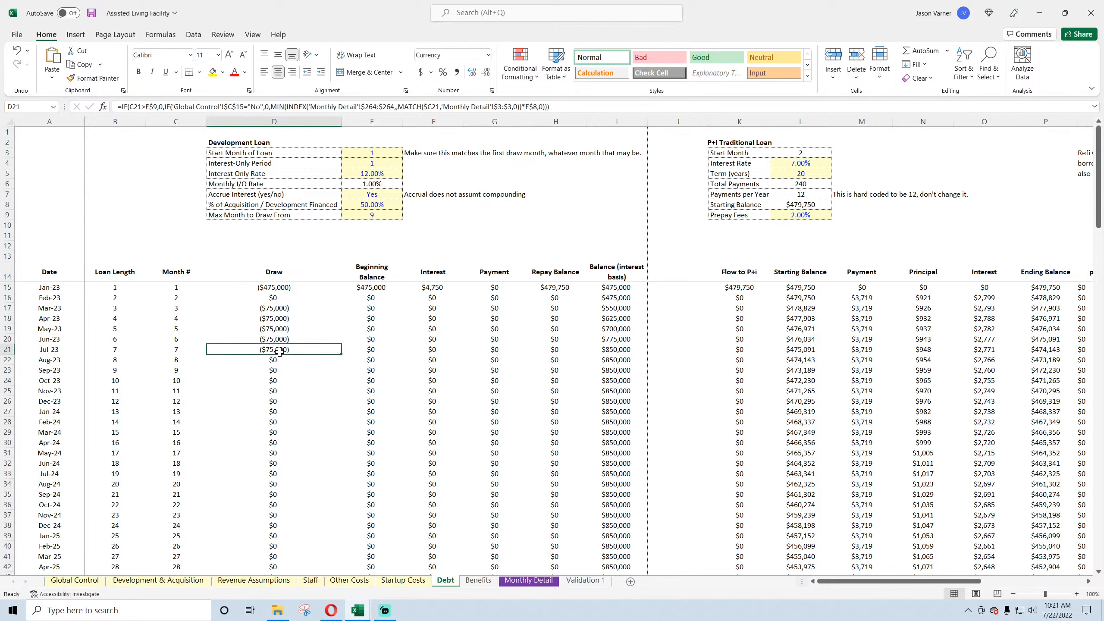
- Try overriding the P+I Traditional Loan's Start Month with 7, and undo the override
click(805, 150)
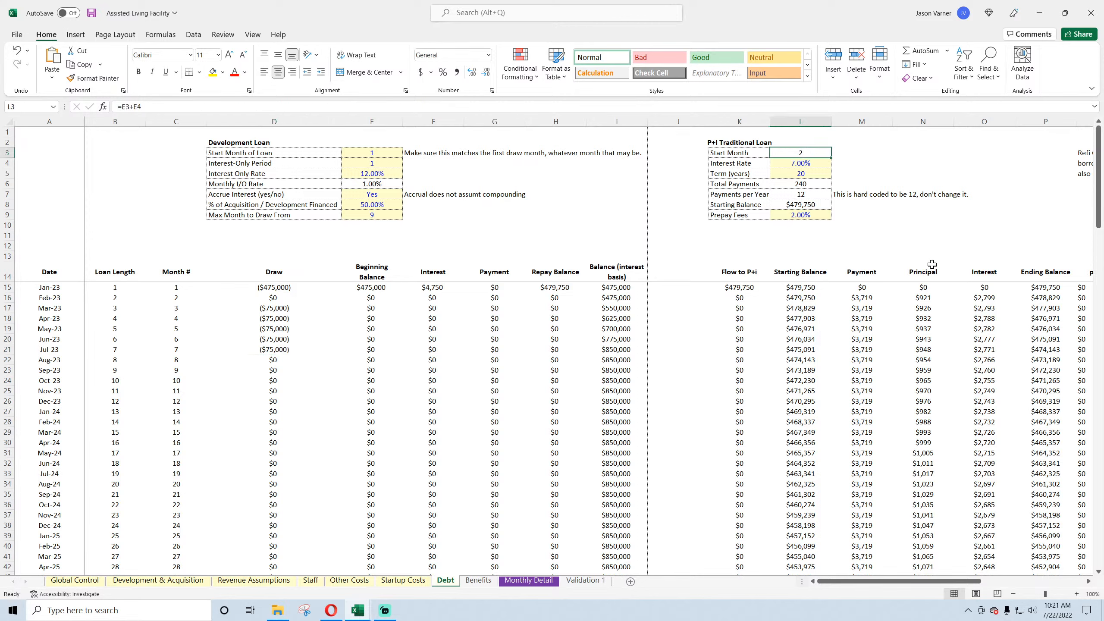
text(7)
key(Return)
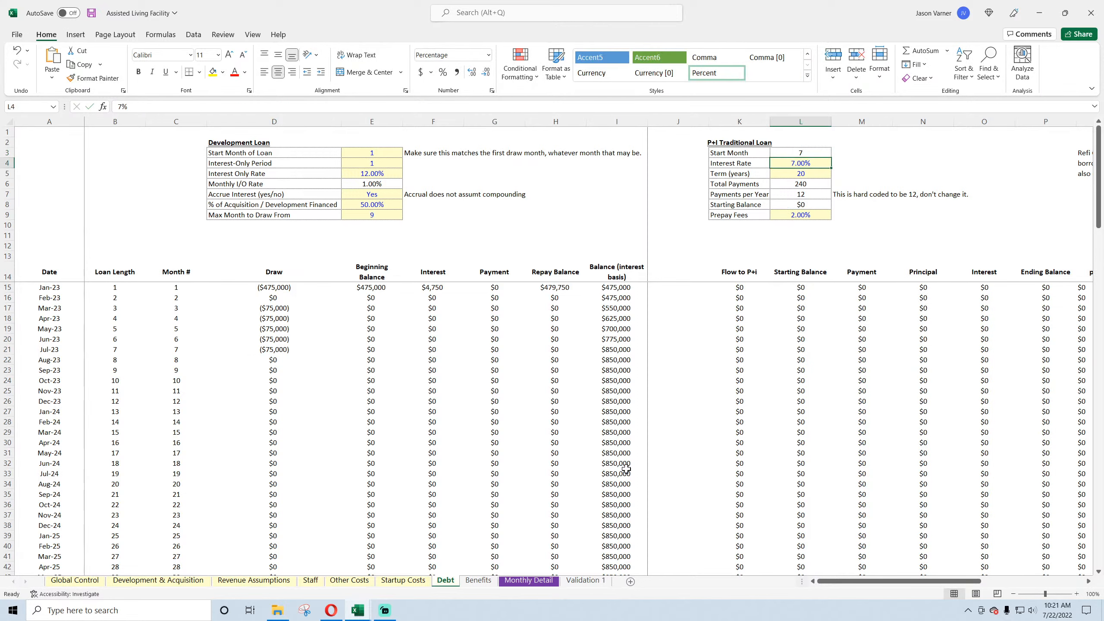
click(16, 50)
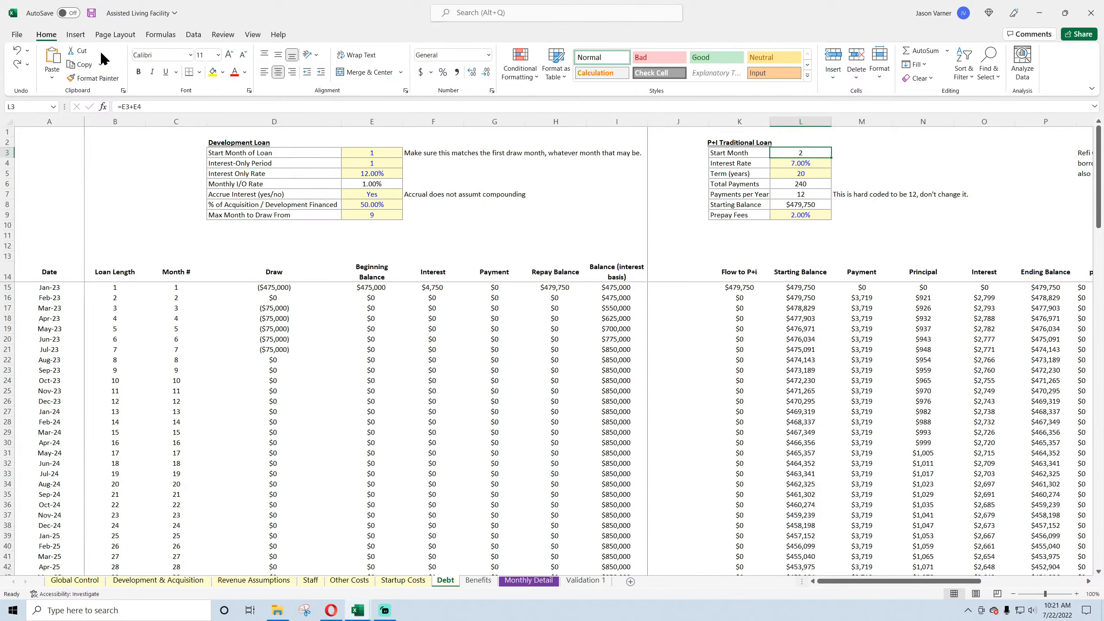
- Save the workbook and review the Jan-23 acquisition costs on Development & Acquisition before returning to the Debt sheet
click(91, 13)
click(186, 587)
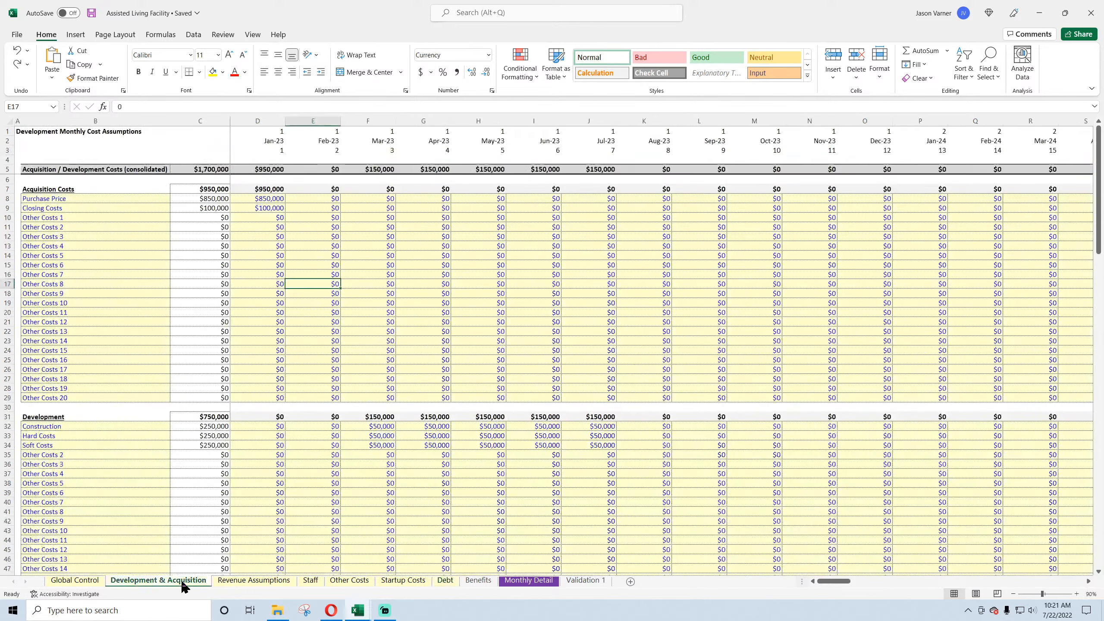
drag(266, 196, 268, 355)
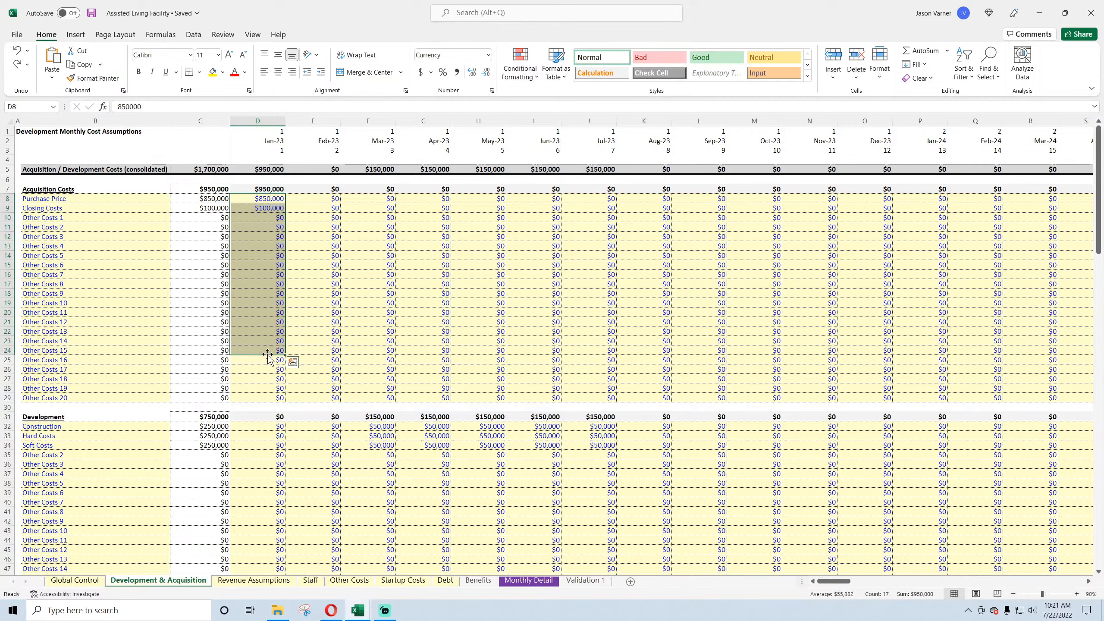
click(448, 581)
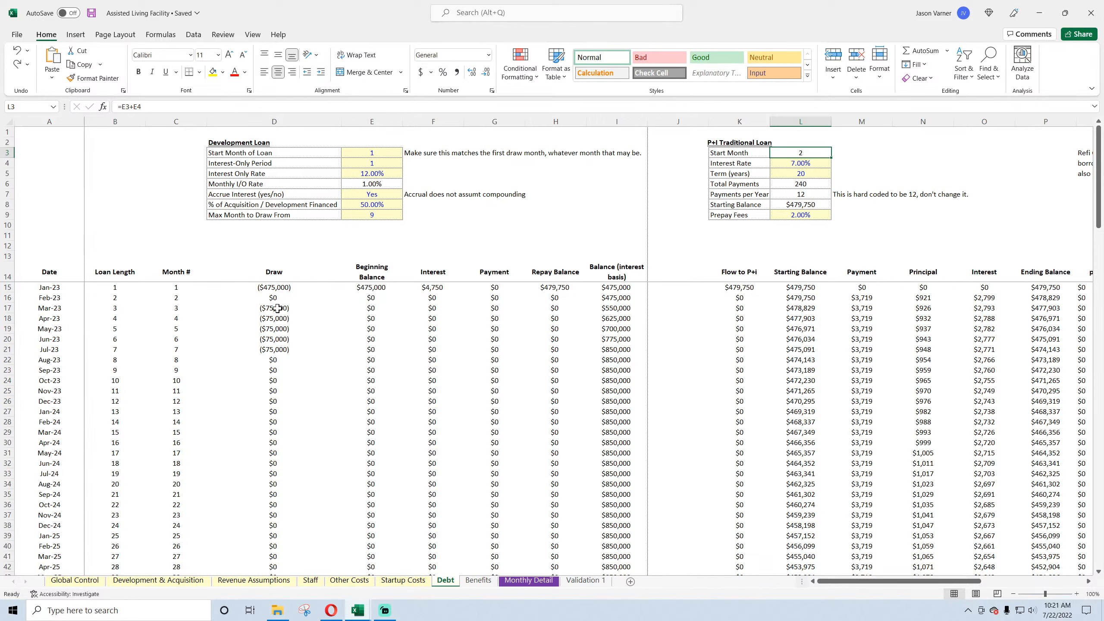
- Compare the Development Loan's monthly draws with the P+I Traditional Loan's inflow, starting balance and payment formulas on the Debt sheet
click(272, 289)
click(278, 317)
click(278, 339)
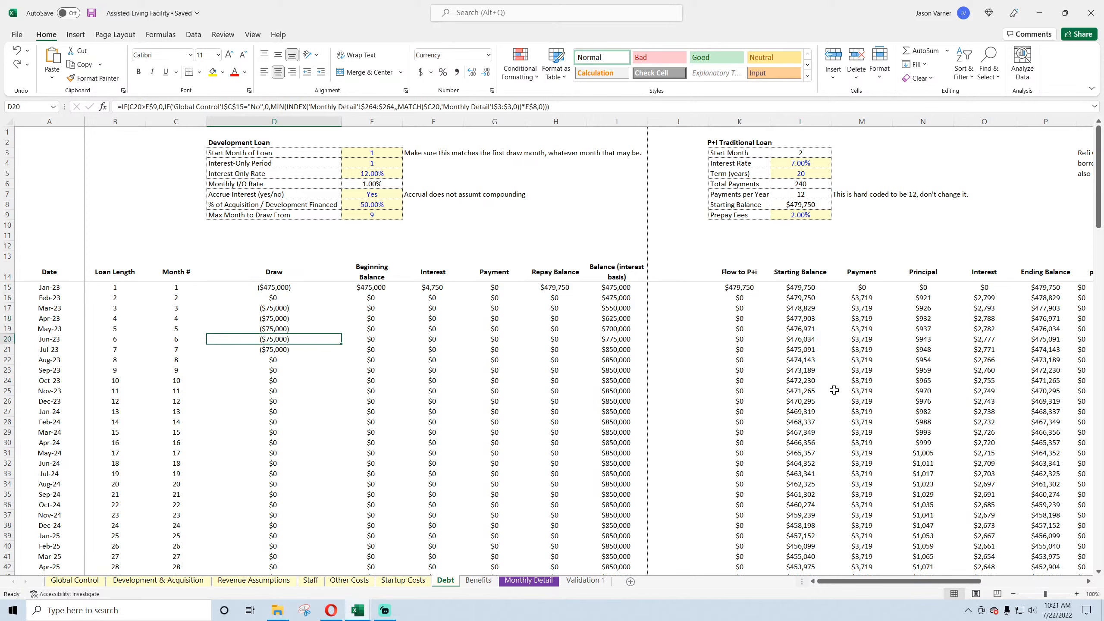
click(742, 287)
click(802, 317)
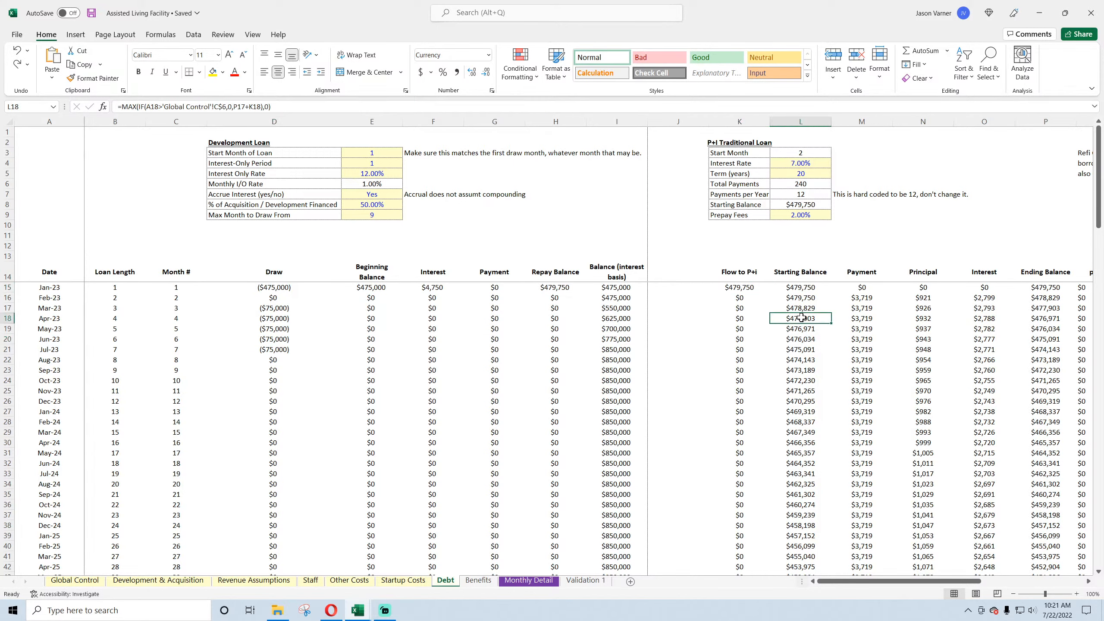
click(239, 144)
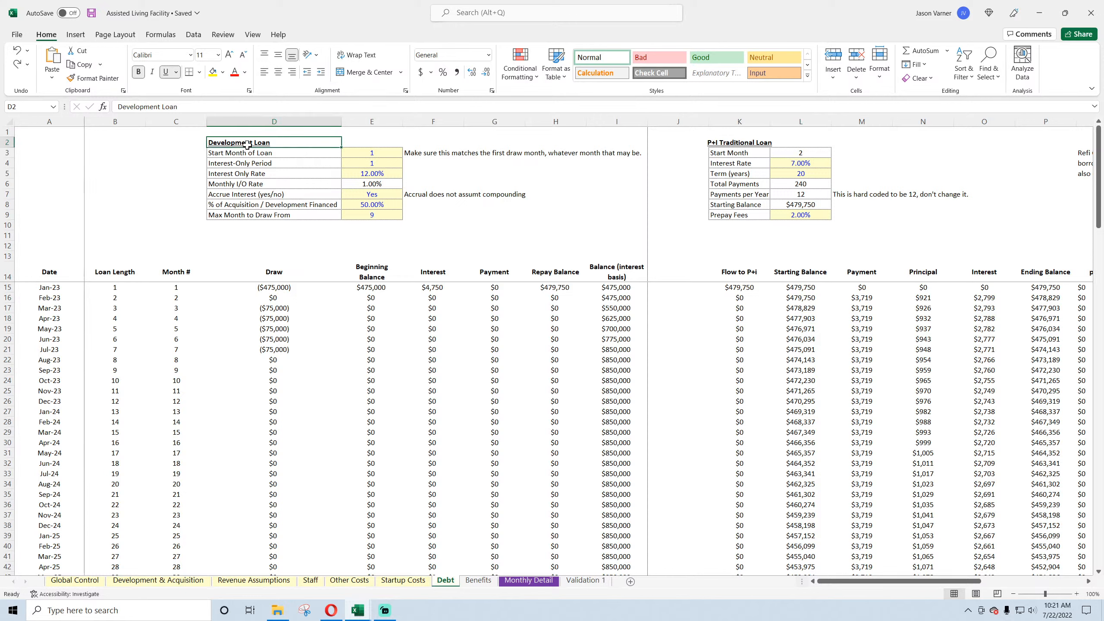
click(278, 287)
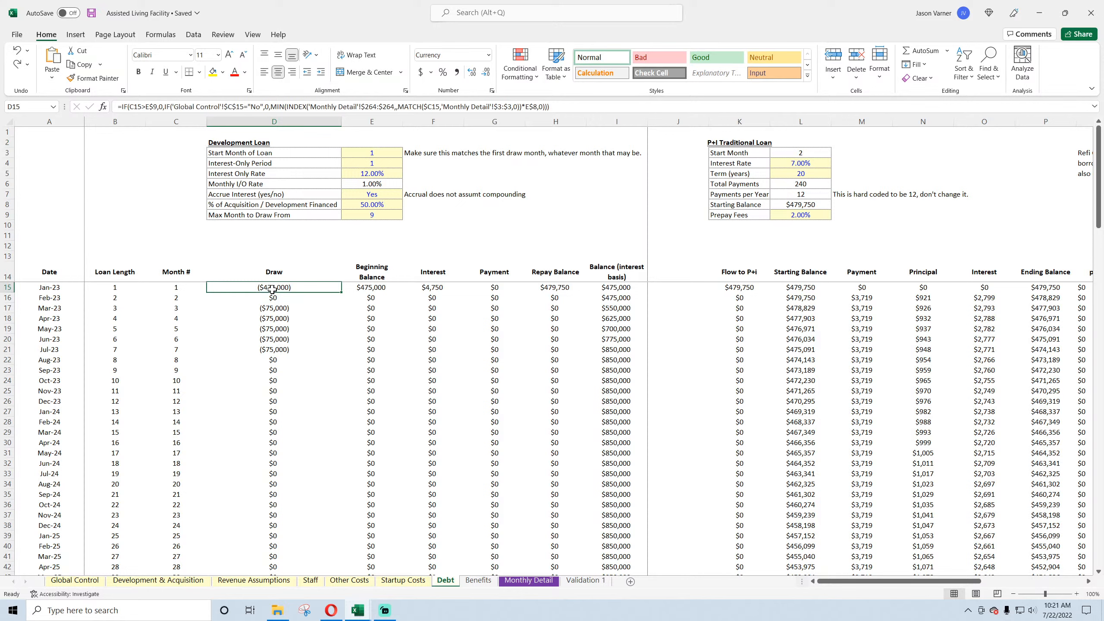
click(741, 288)
click(799, 288)
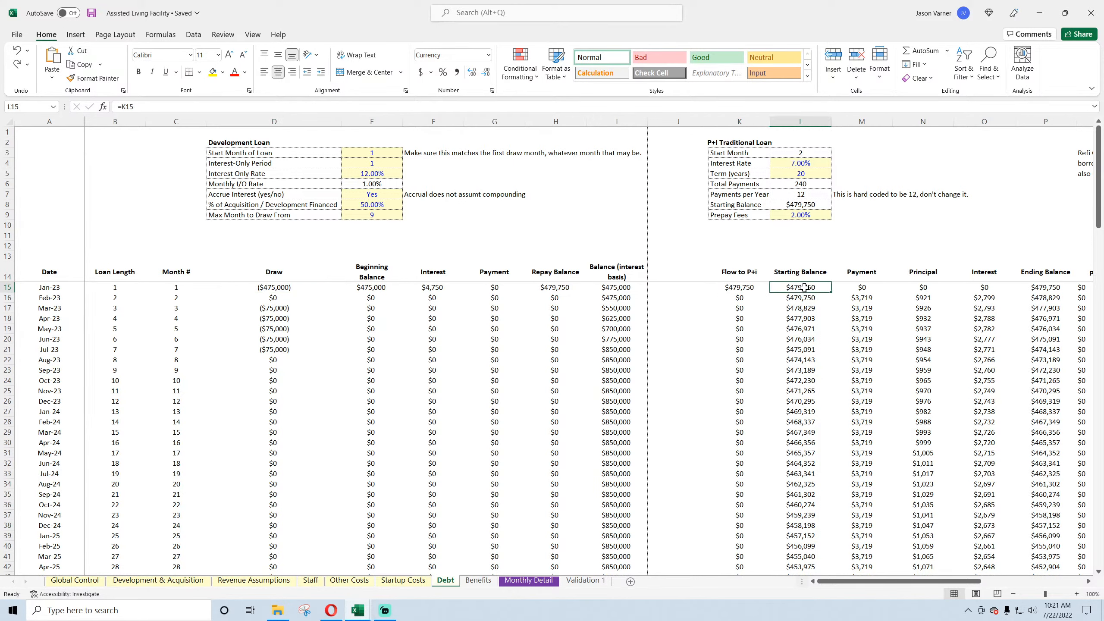
click(858, 308)
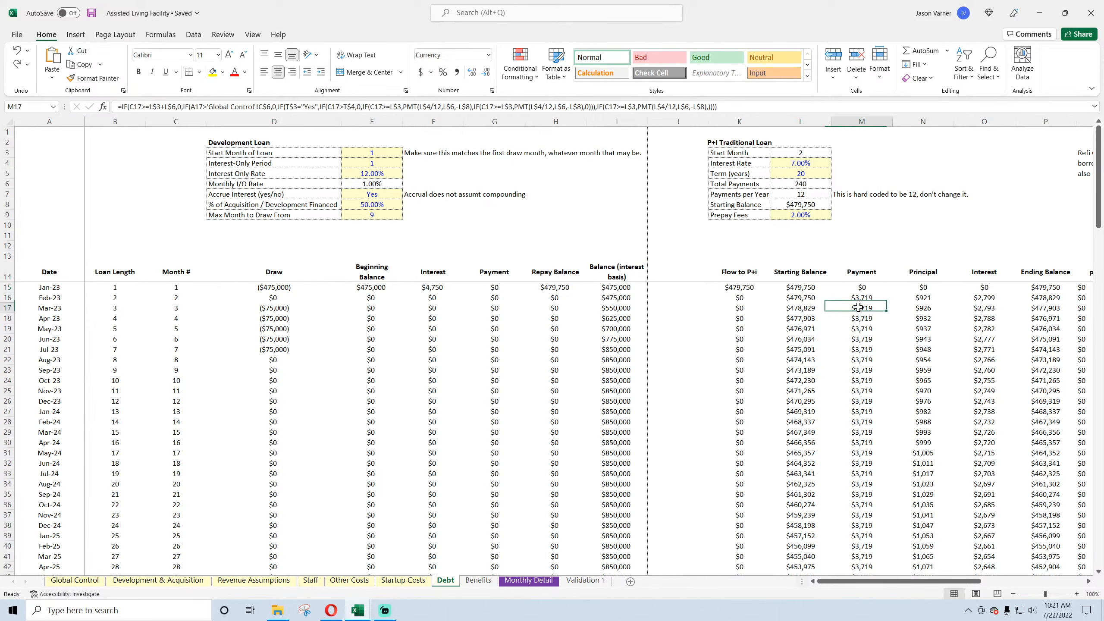
- Try an Interest-Only Period of 0 for the Development Loan, and undo the change
click(380, 156)
click(377, 164)
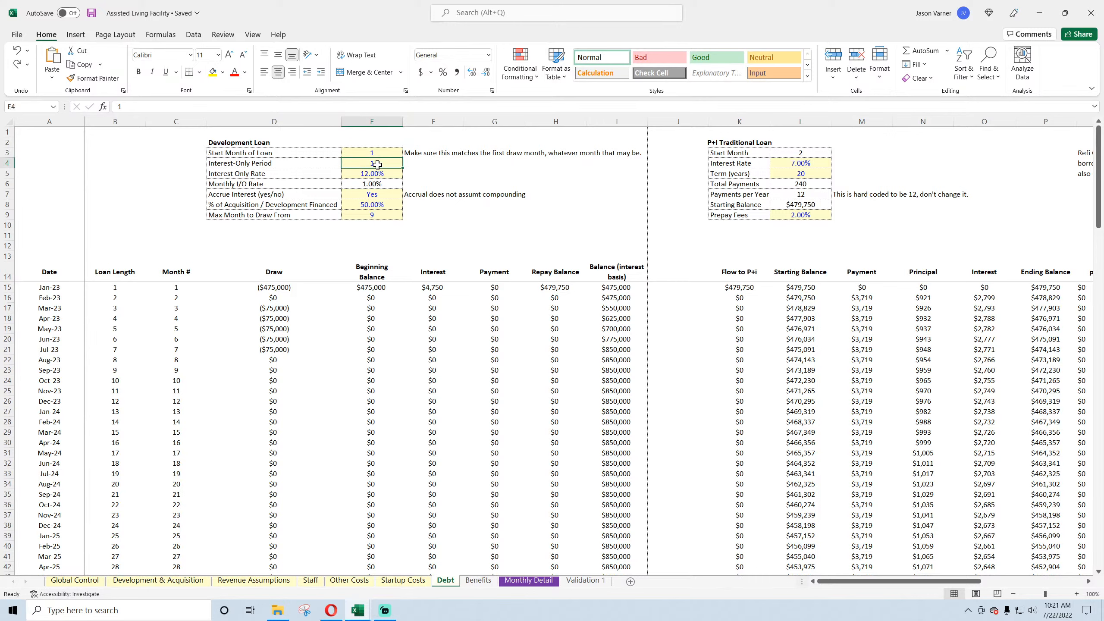
text(0)
key(Return)
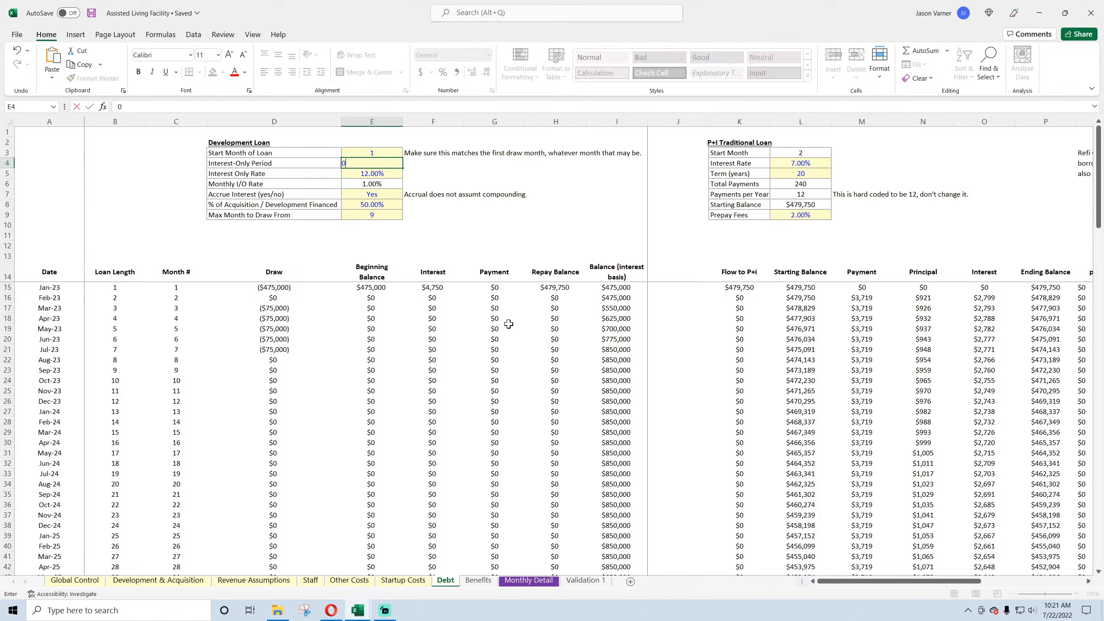
key(ctrl+z)
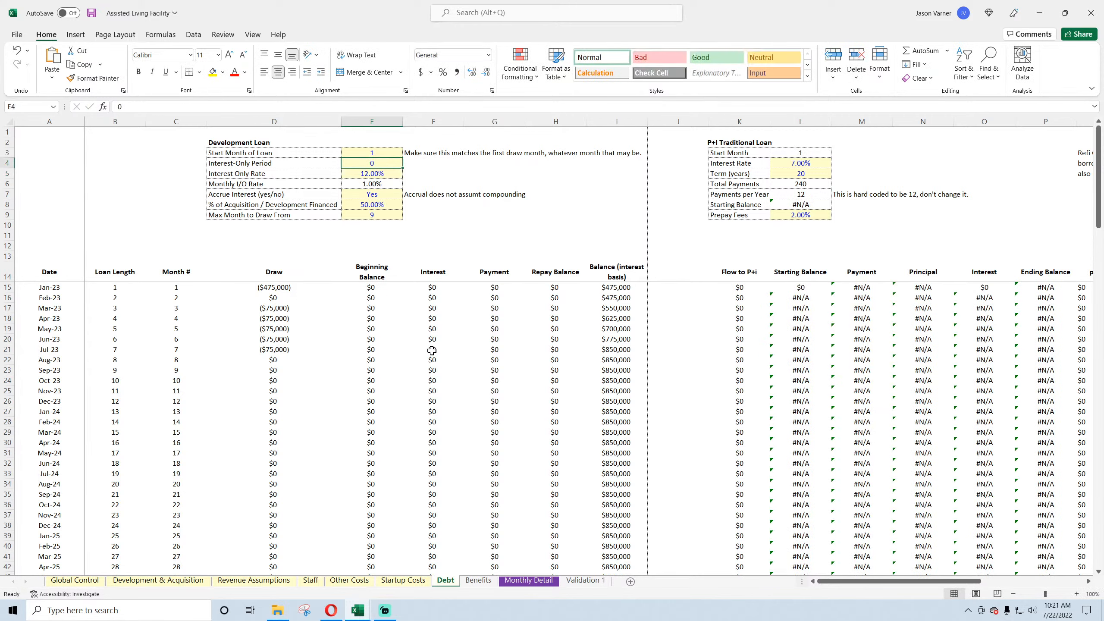
- Examine the Jan-23 interest, the Feb-23 P+I payment and the Jan-23 to Mar-23 draws alongside the Development Loan inputs
click(439, 289)
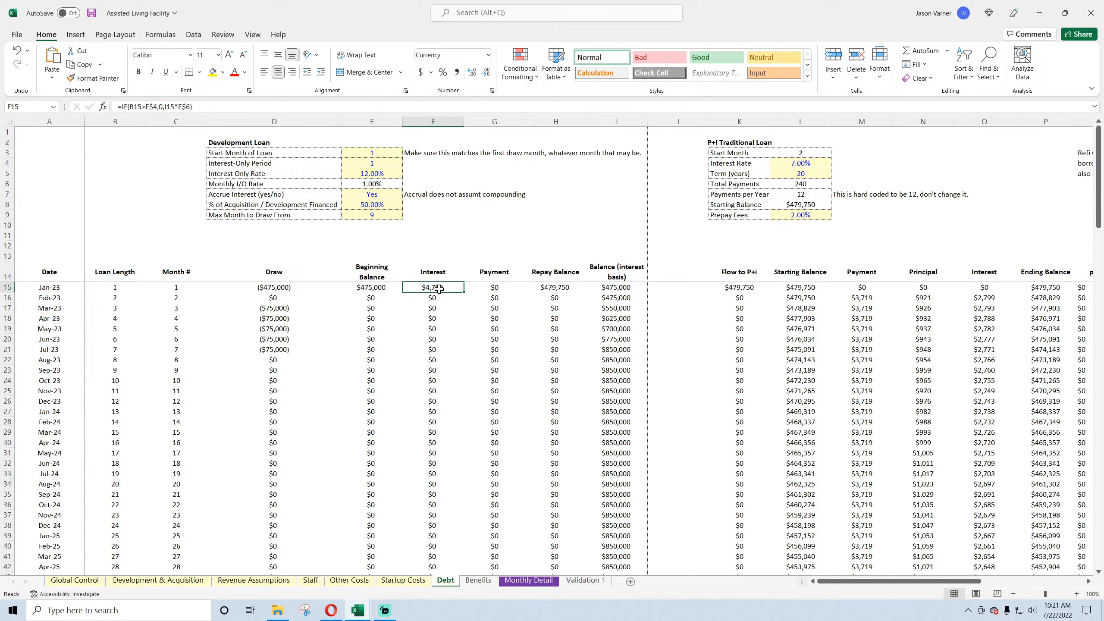
click(866, 297)
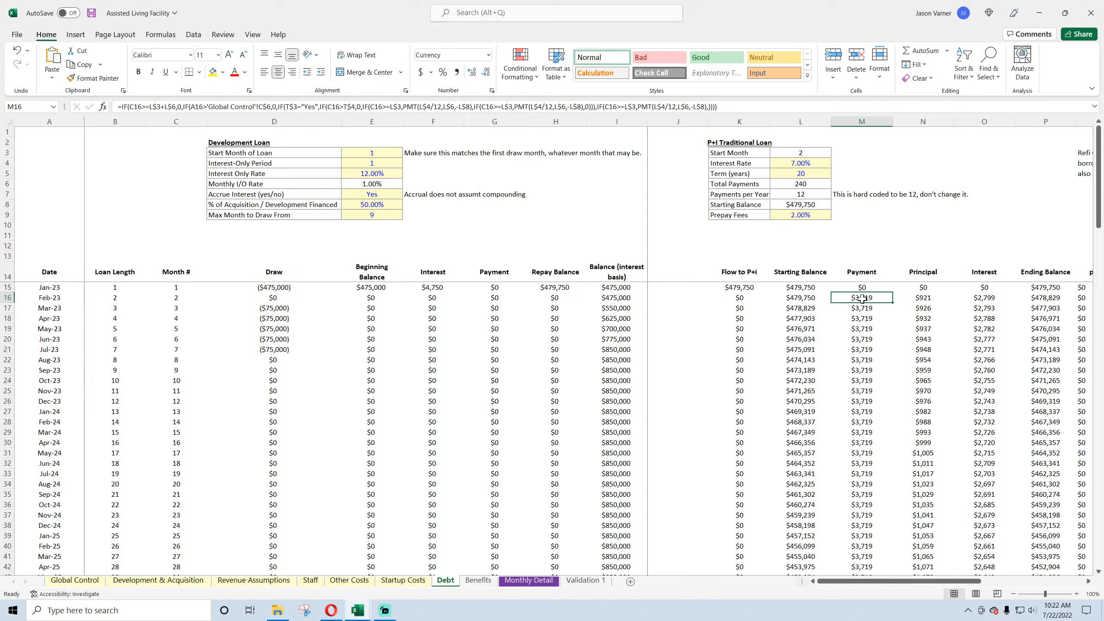
drag(241, 143, 369, 215)
click(287, 284)
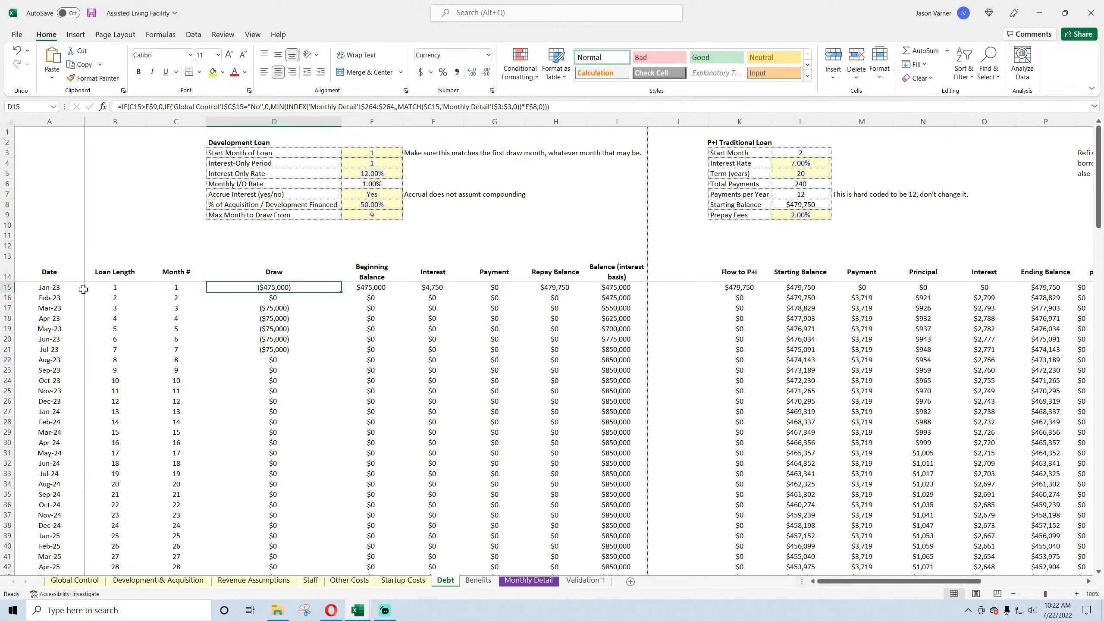
click(279, 299)
click(279, 310)
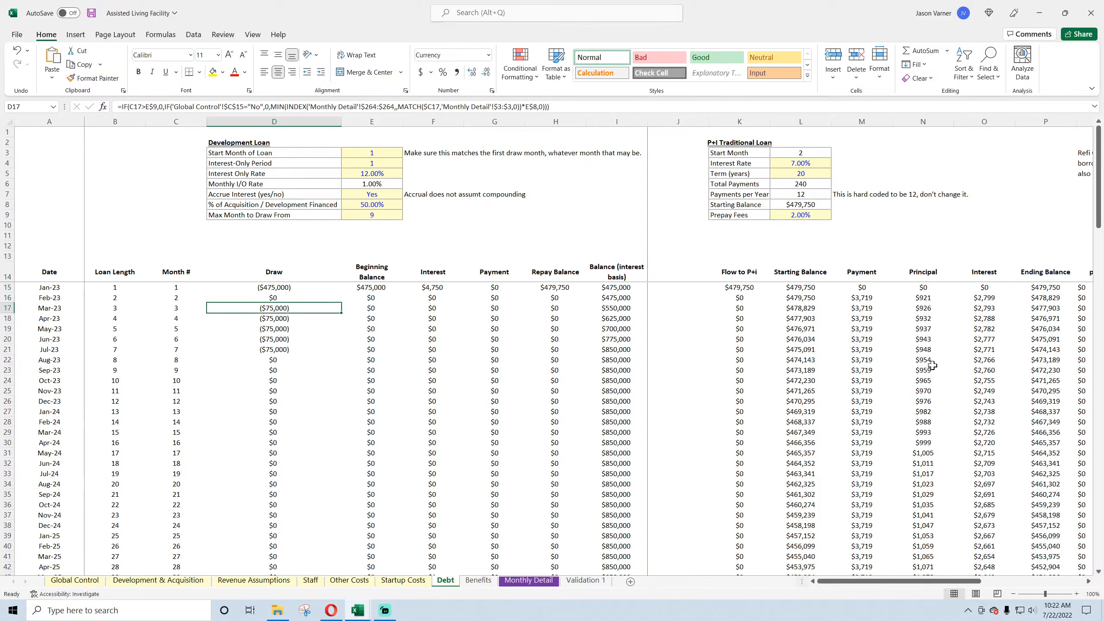
- Save the workbook and set the Development Loan's Interest-Only Period to 6
click(363, 162)
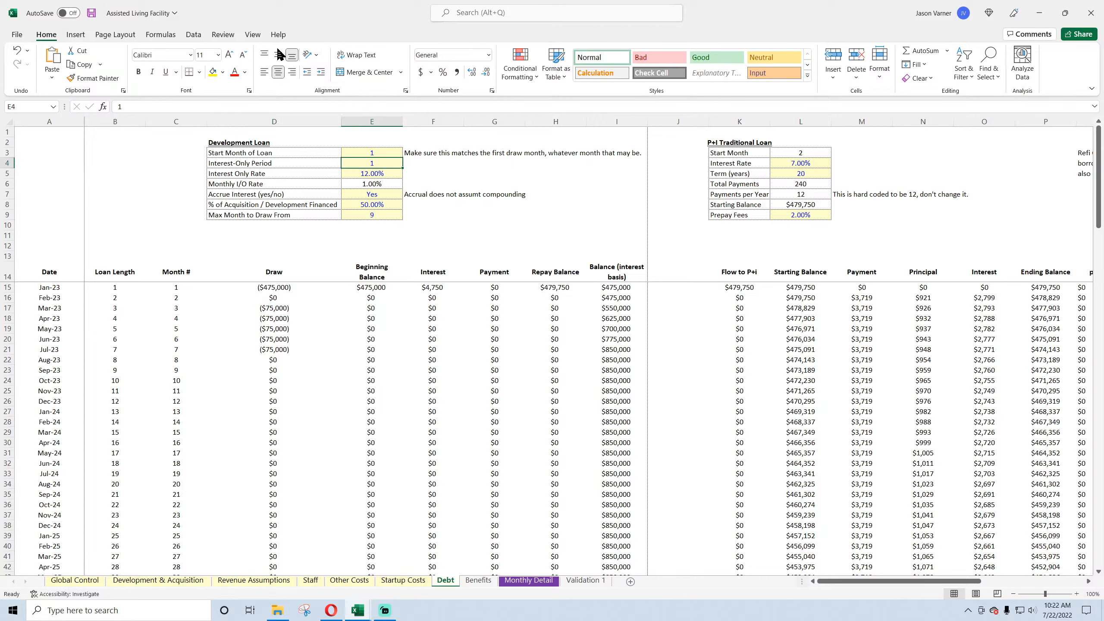
click(91, 15)
text(6)
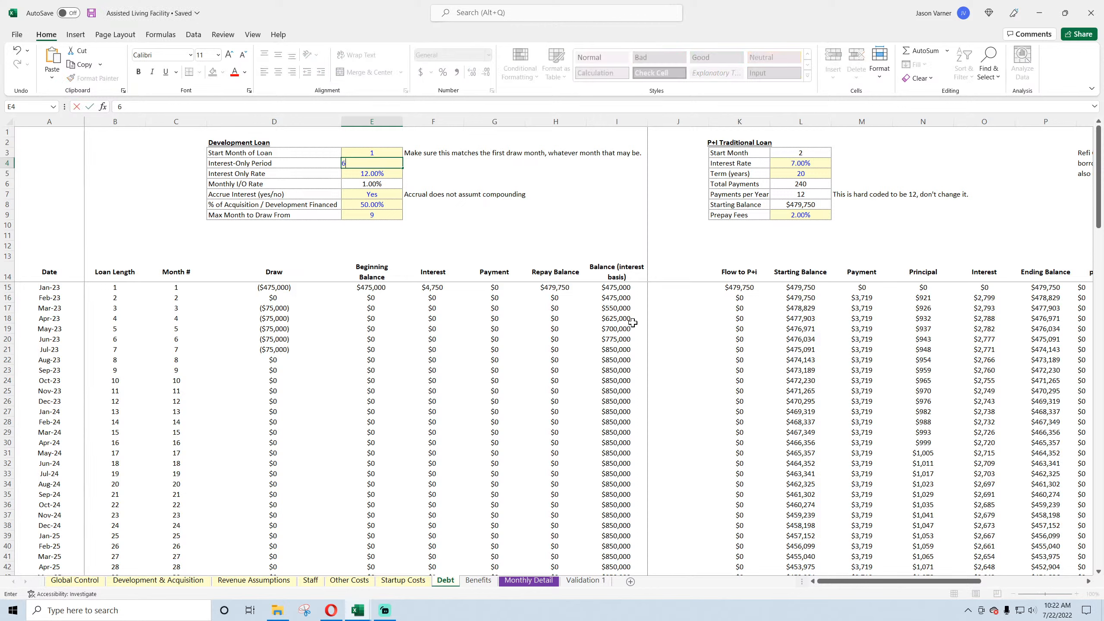
key(Return)
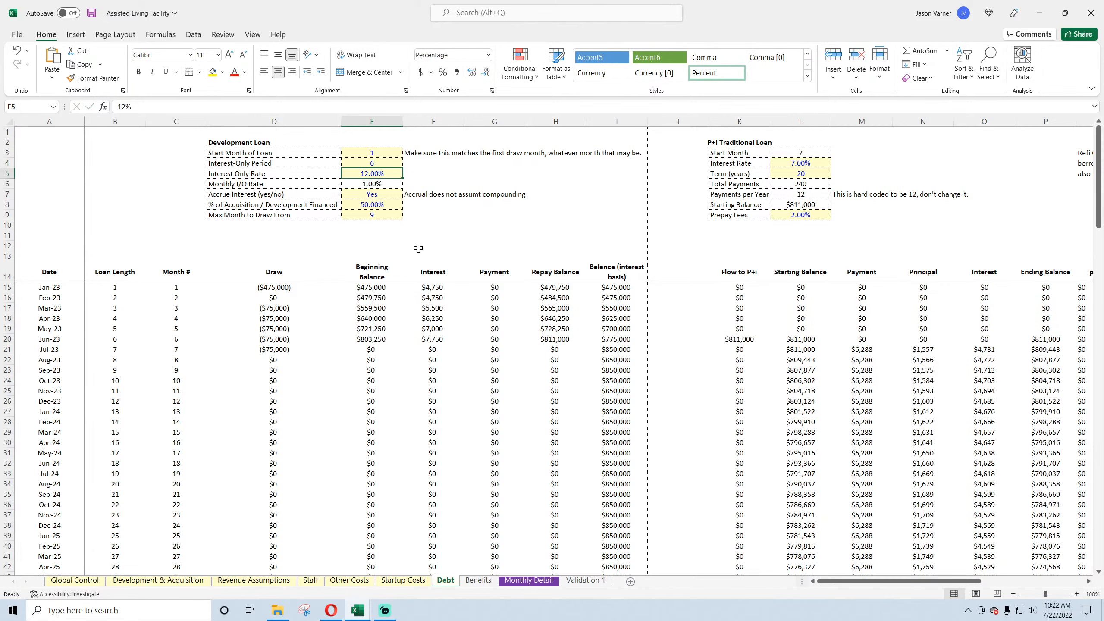
- Set the Development Loan's Interest-Only Period to 7 and save the workbook
click(376, 166)
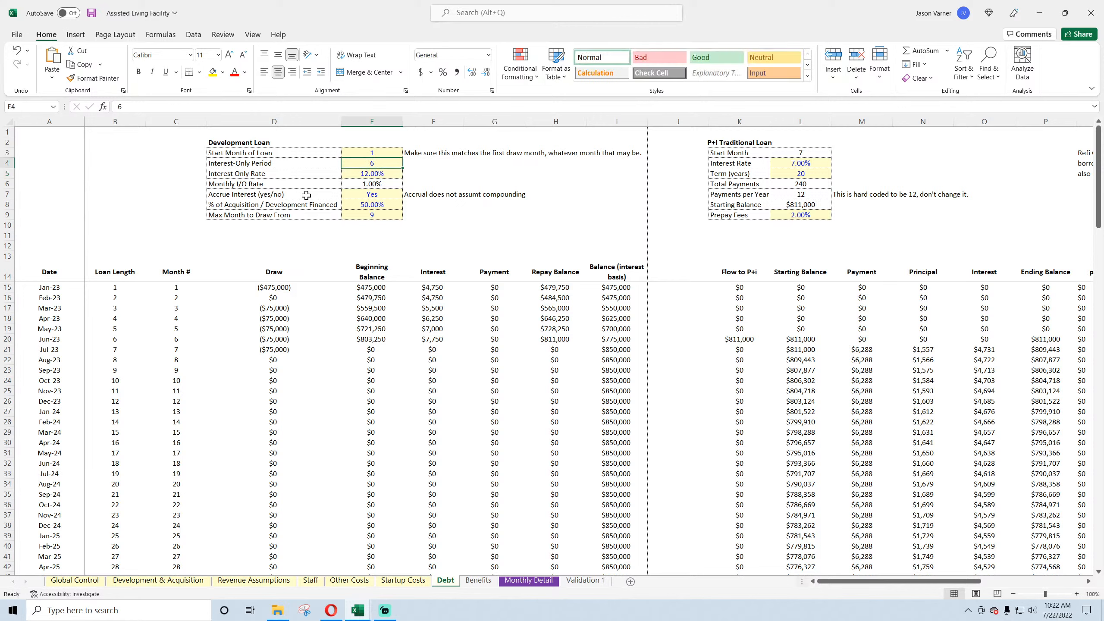
text(7)
key(Return)
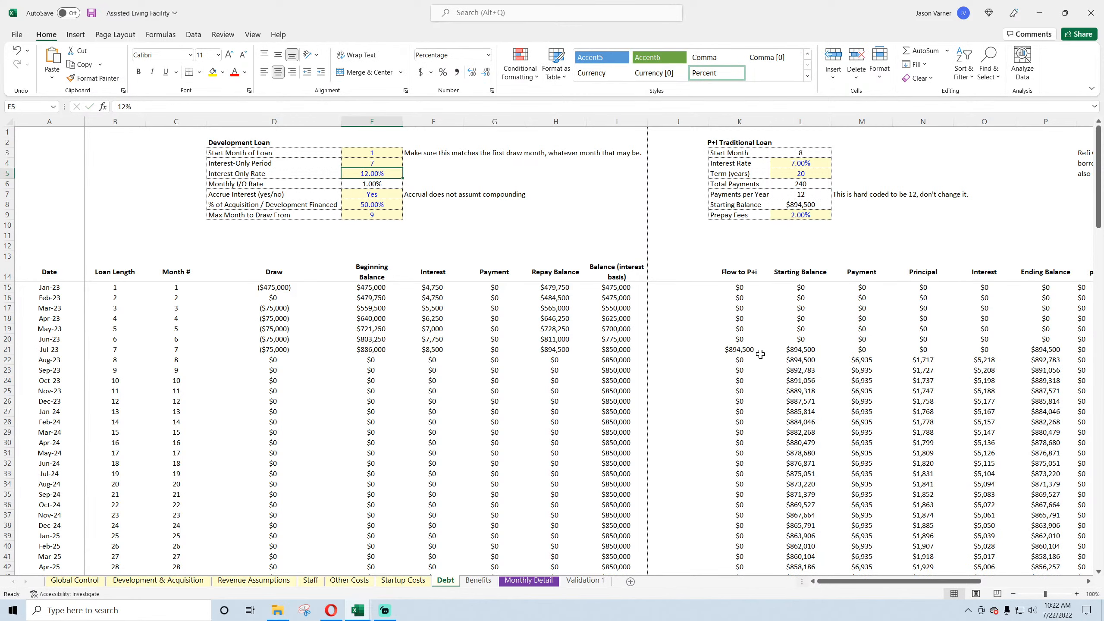
click(92, 13)
- Try the Development Loan's Accrue Interest option at No, and return it to Yes
click(363, 195)
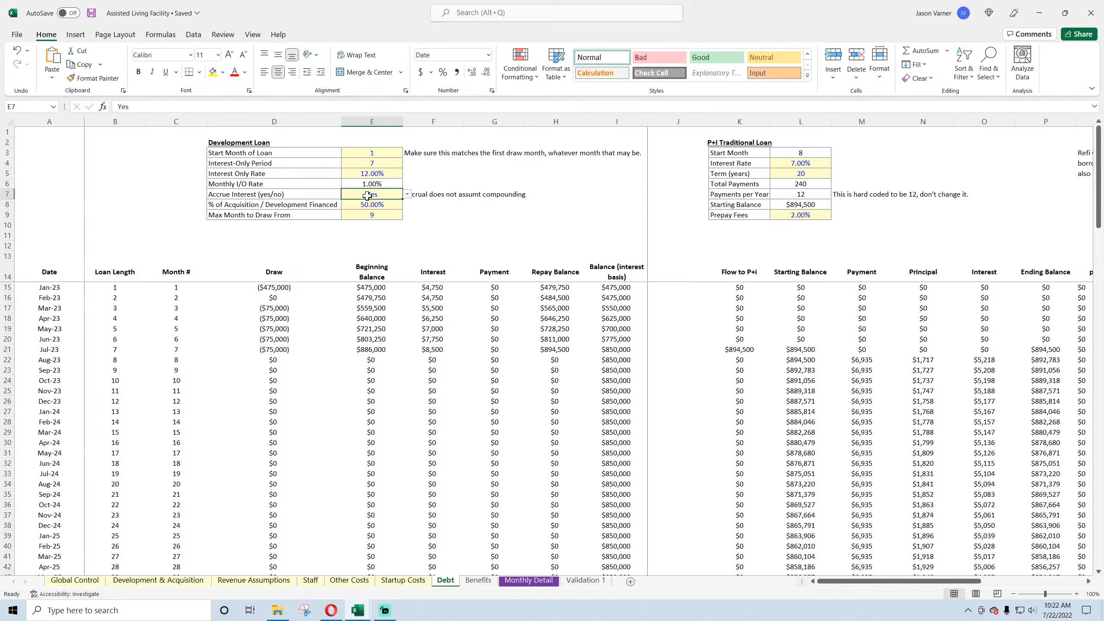
click(407, 195)
click(369, 214)
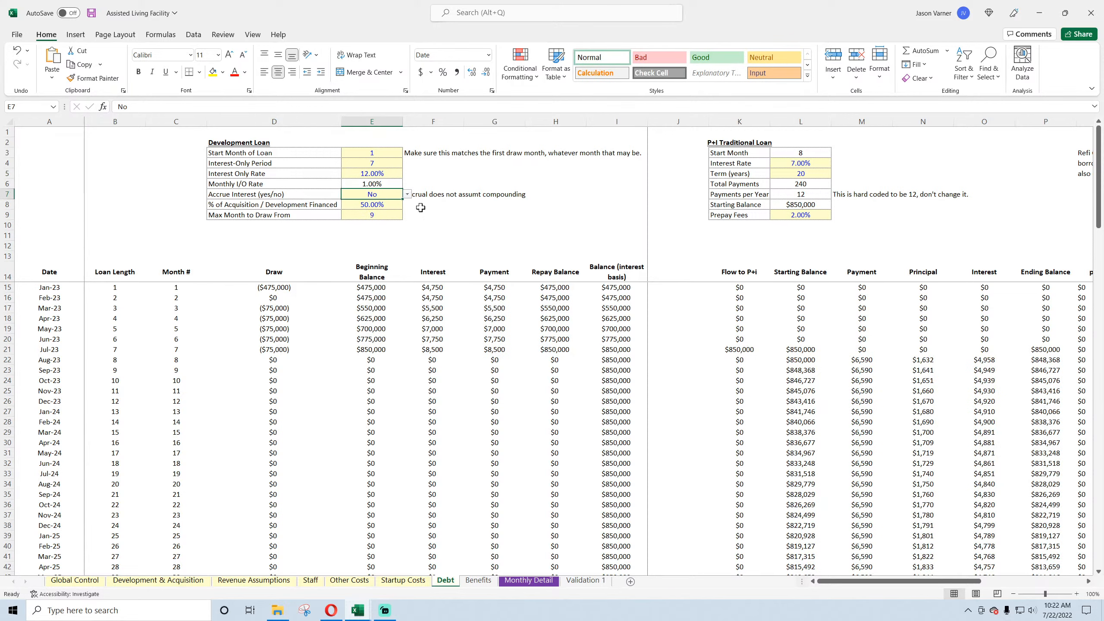
click(408, 195)
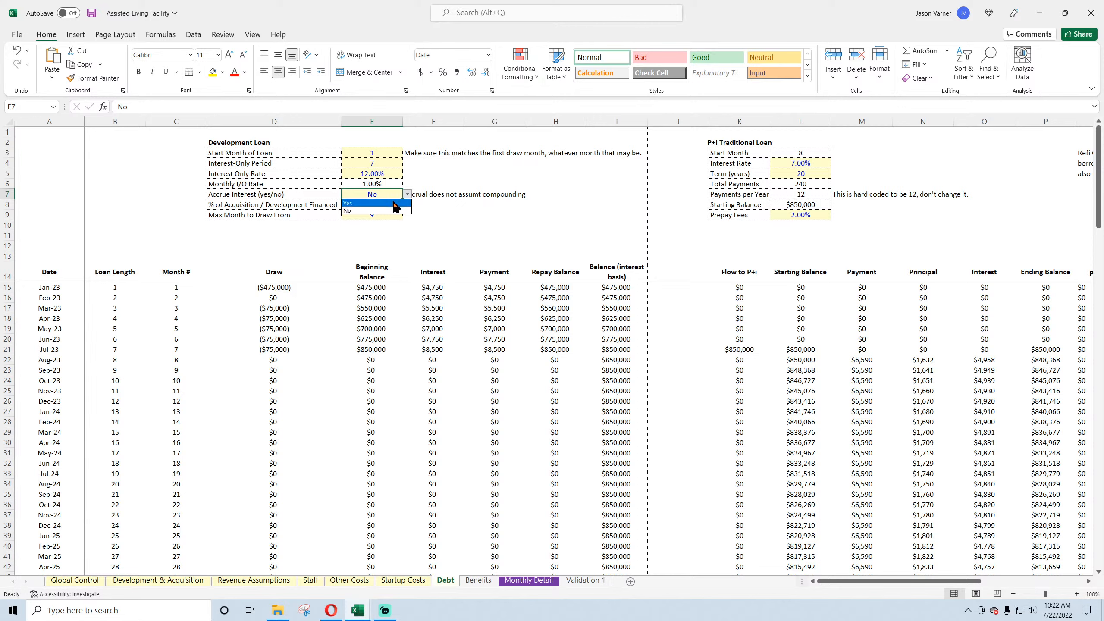
click(393, 203)
- Set the Development Loan's Interest-Only Period to 1
key(Up)
key(Up)
key(Up)
text(1)
key(Return)
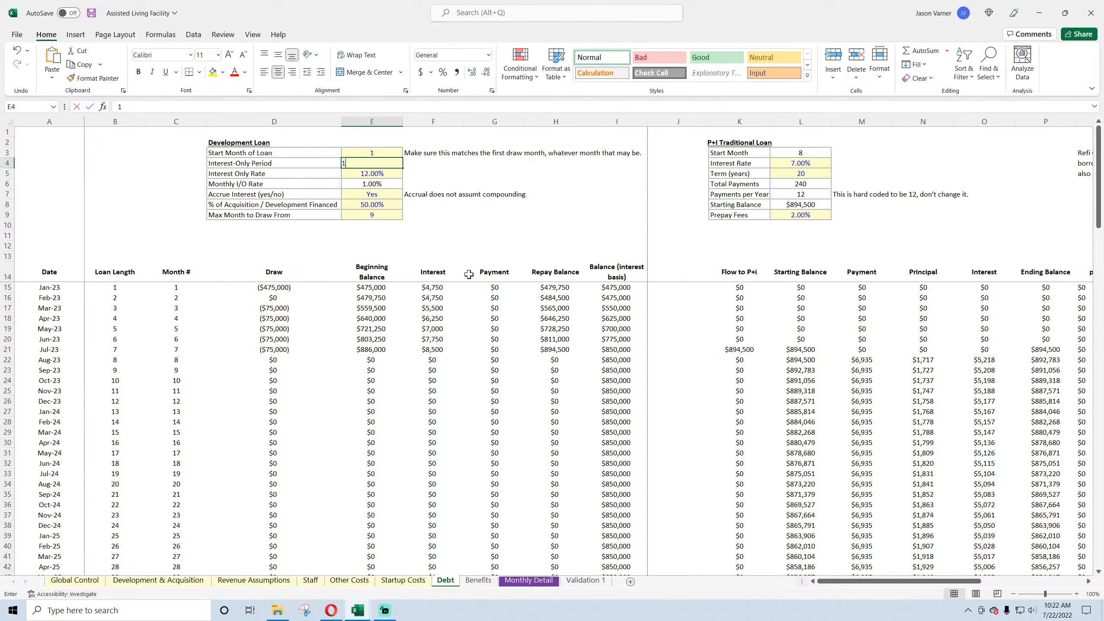
- Examine the development loan's payment and interest formulas and the P+I loan's inflow and first payment, saving the workbook
click(498, 288)
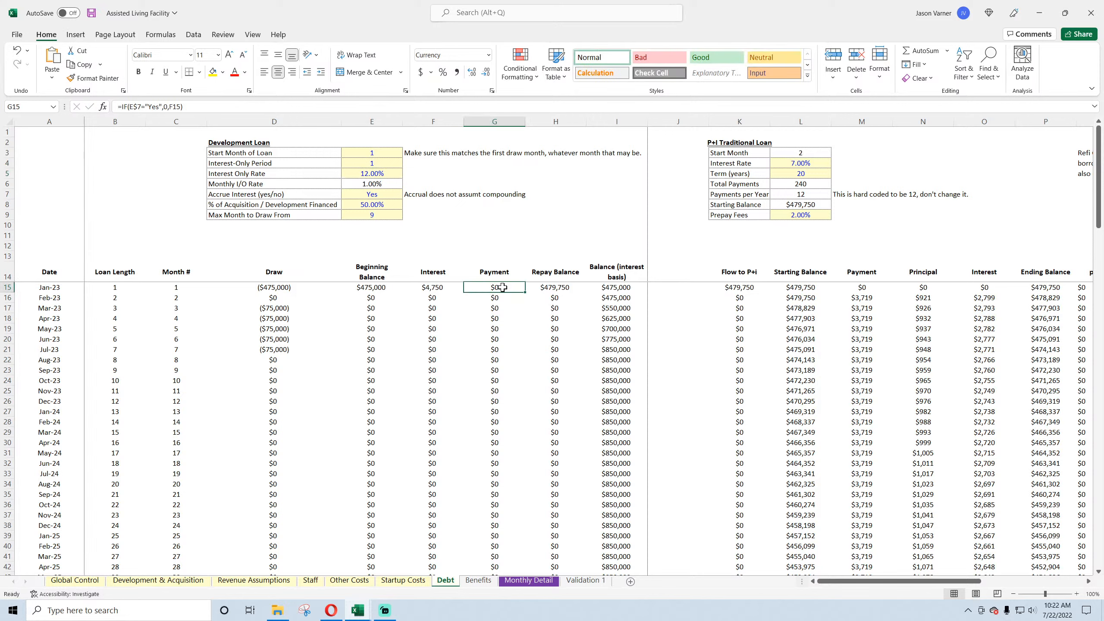
click(750, 289)
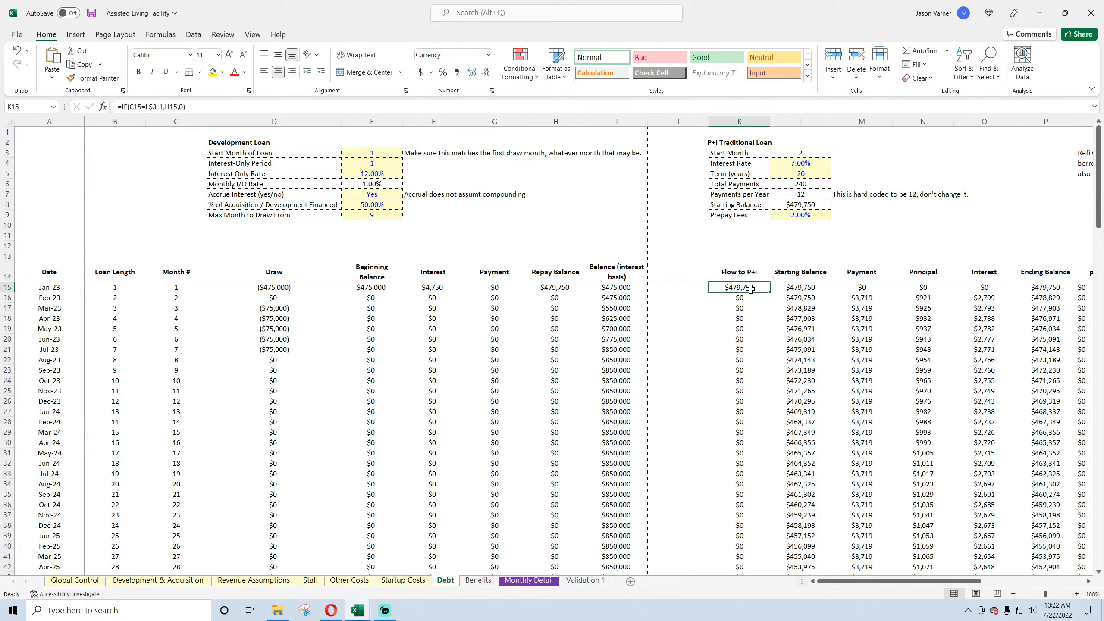
click(858, 300)
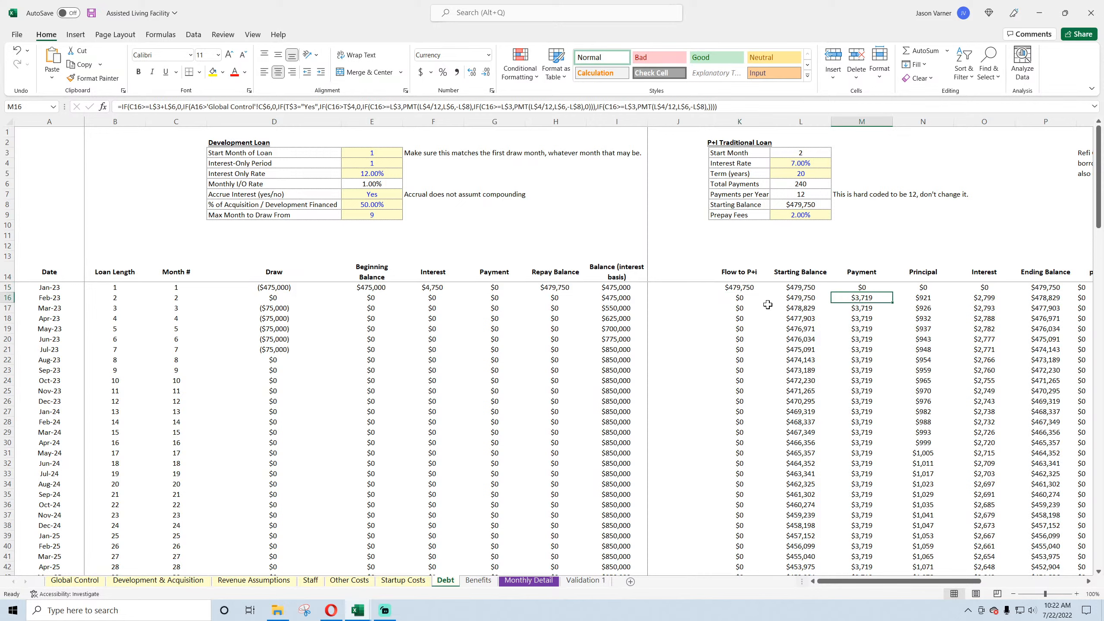
click(435, 289)
key(Down)
key(Down)
key(Down)
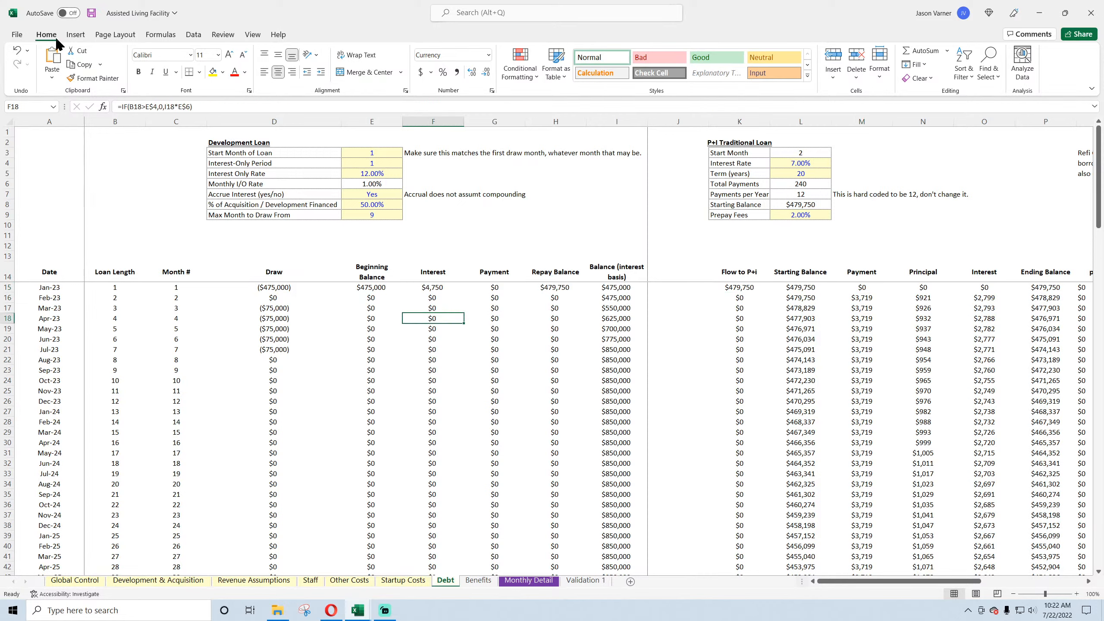
click(91, 13)
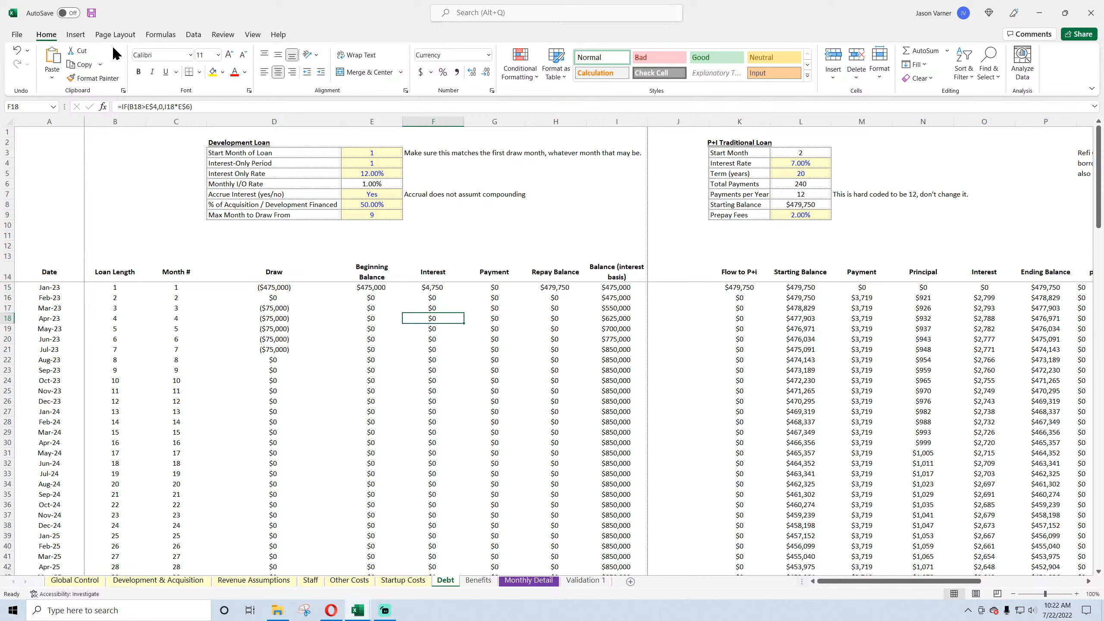
click(440, 288)
click(438, 307)
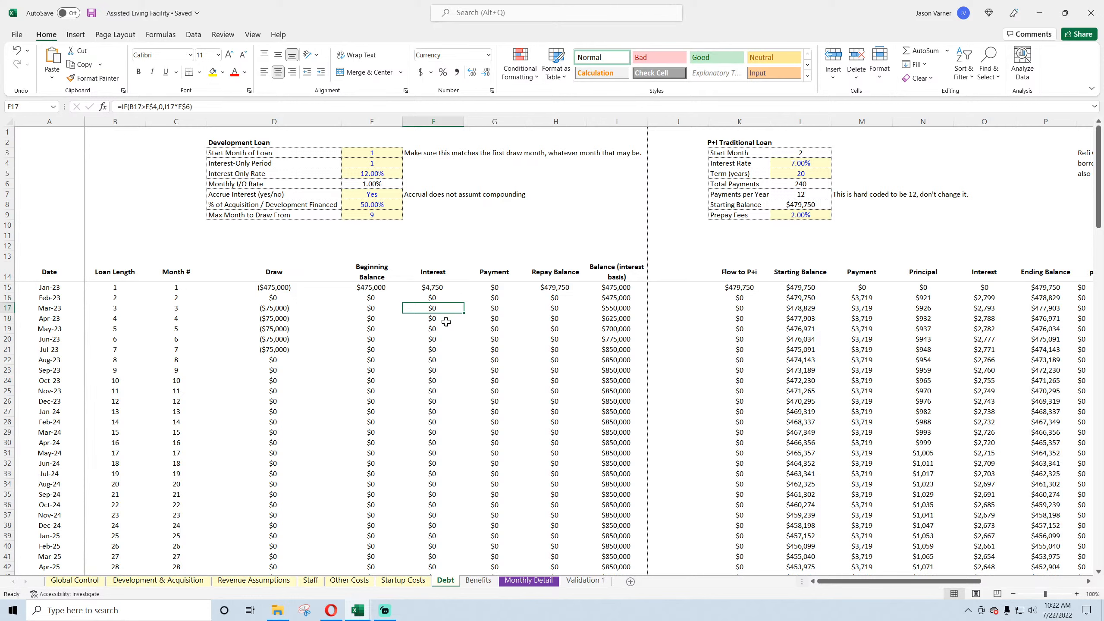
- Set the Development Loan's Interest-Only Period back to 7 and save the workbook
click(379, 164)
text(7)
key(Return)
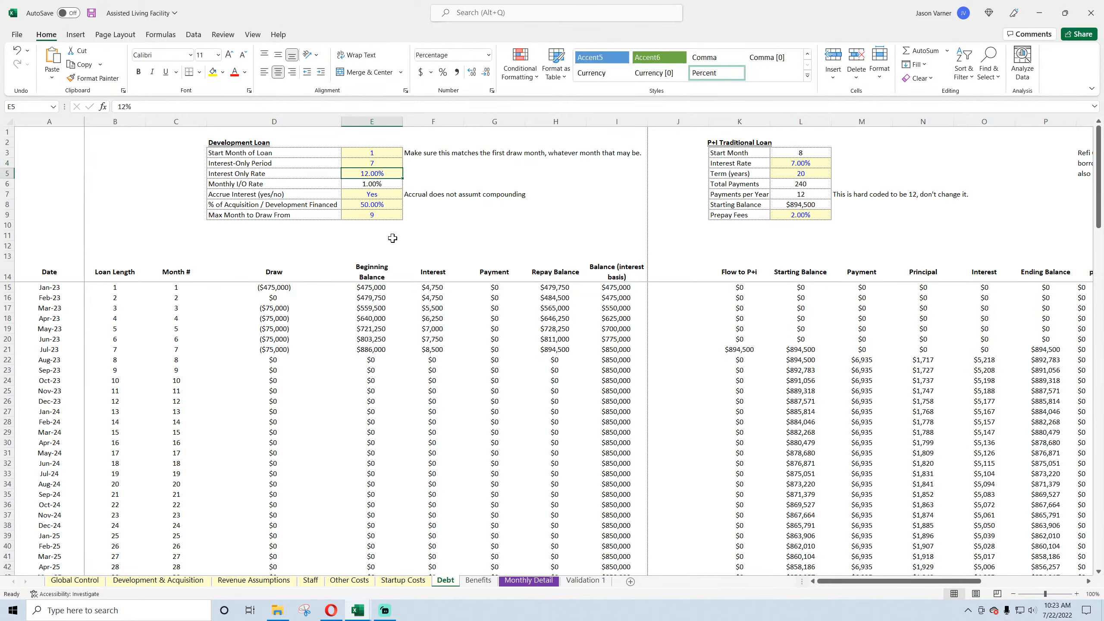
click(91, 13)
click(802, 287)
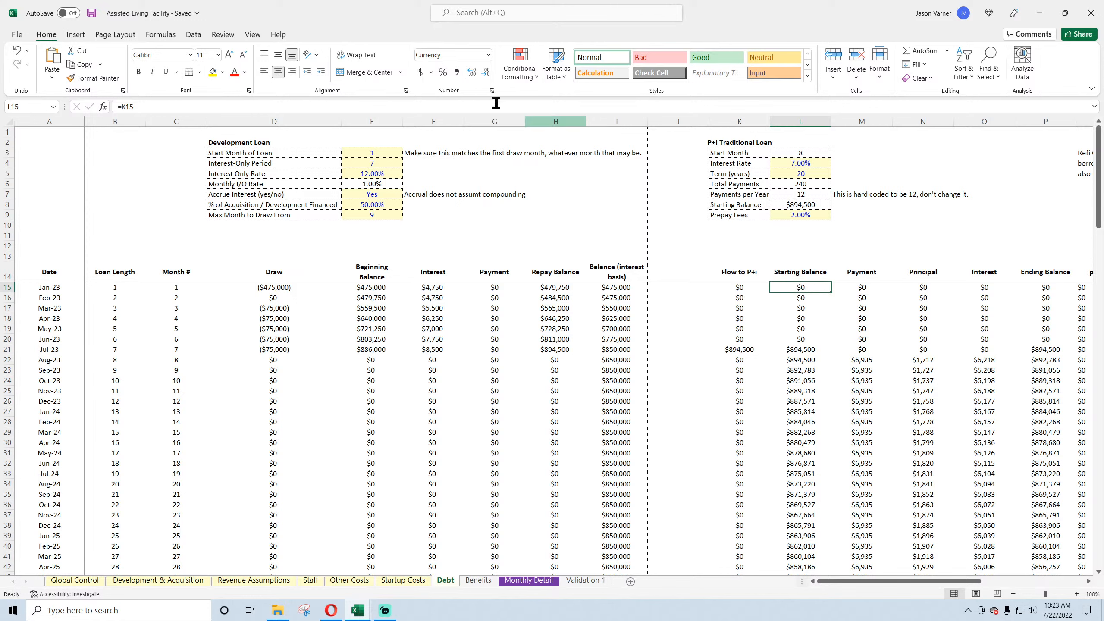
click(91, 14)
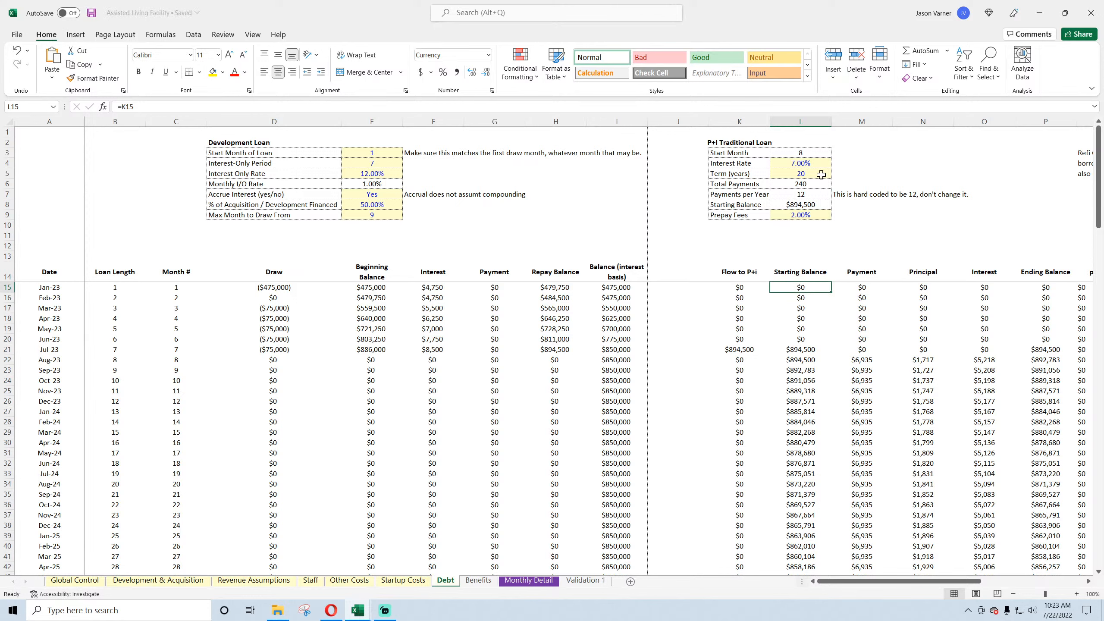
click(90, 13)
- Examine the Jan-23 draw and the May-23 beginning balance, interest, payment and repay balance formulas of the Development Loan
click(280, 290)
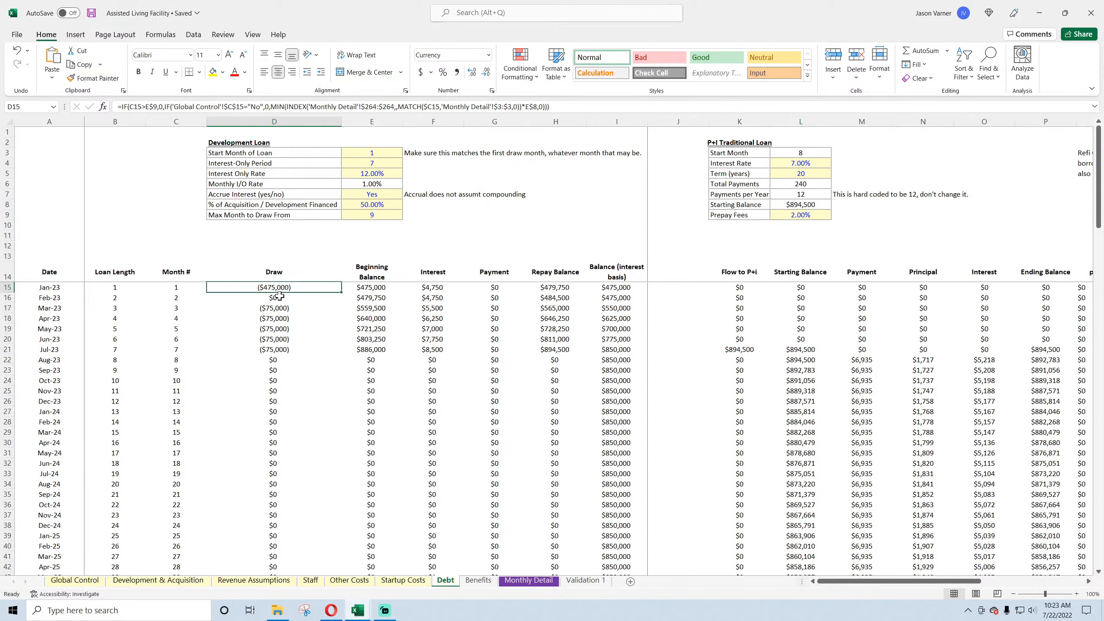
click(382, 329)
click(434, 328)
click(489, 331)
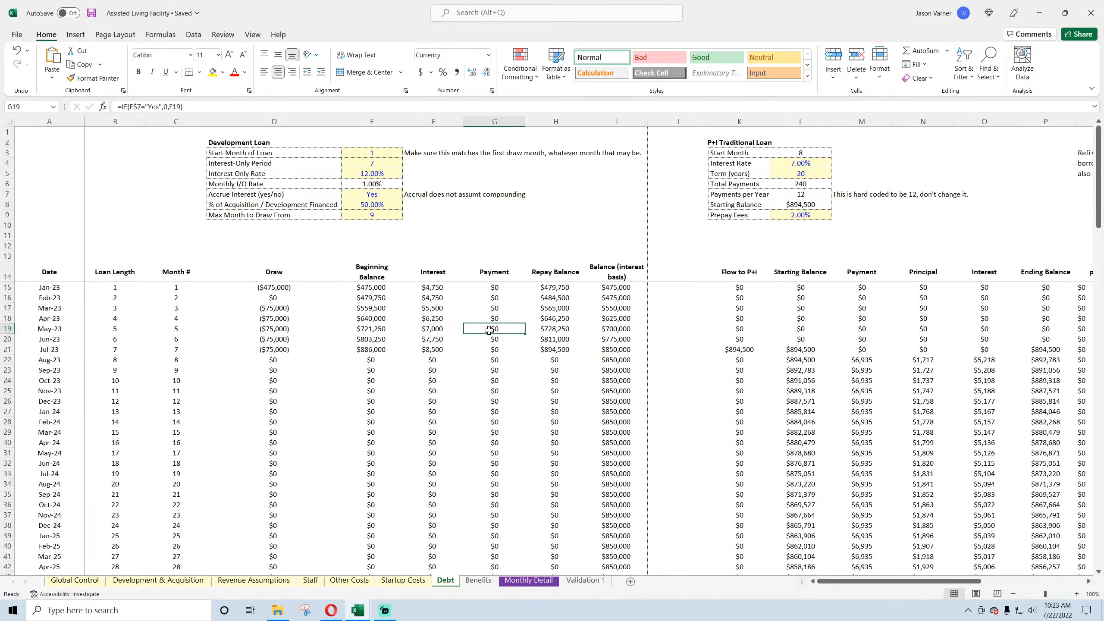
click(559, 331)
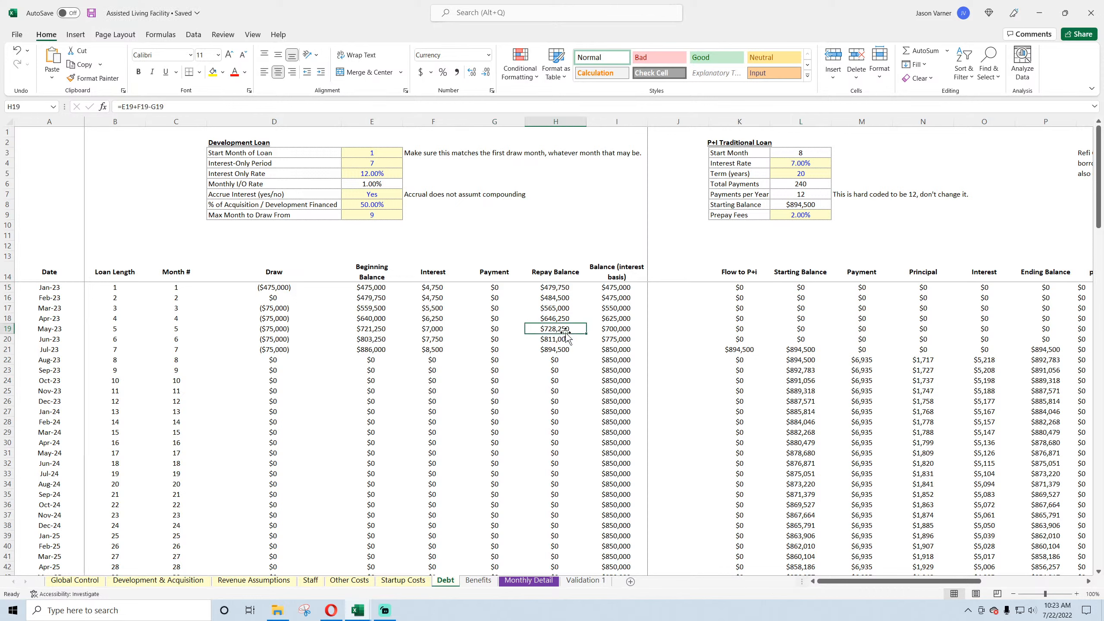
- From Monthly Detail's Total Debt Service Cash Flow row, switch to the Mixed-Use Real Estate workbook and examine its Feb-22 Cash Flow formula
click(541, 582)
click(143, 441)
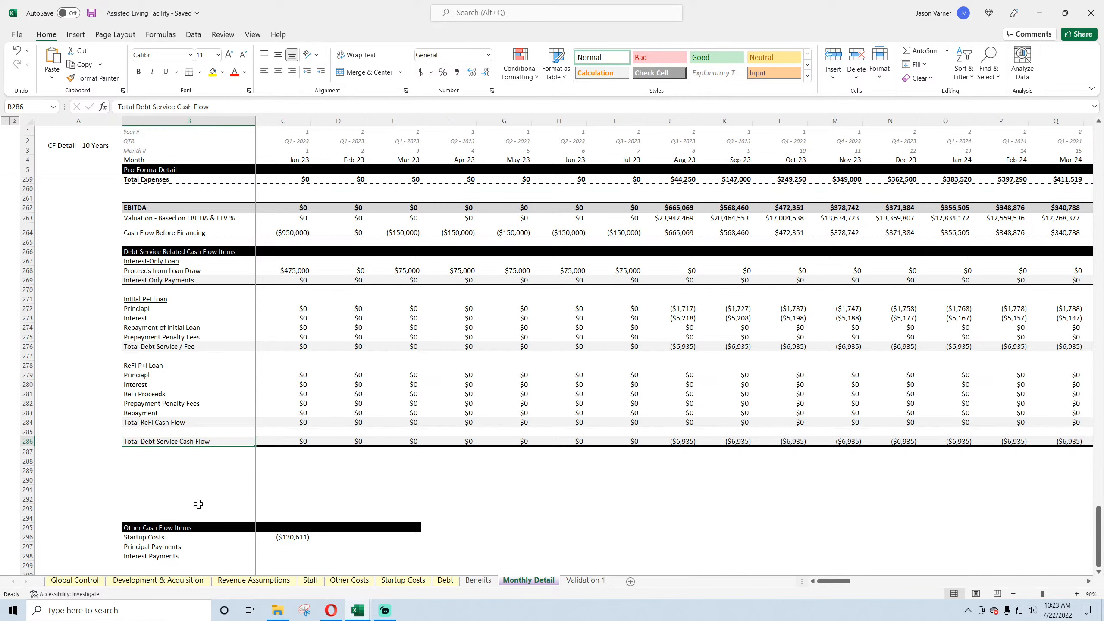
mouse_move(357, 610)
click(427, 560)
click(432, 579)
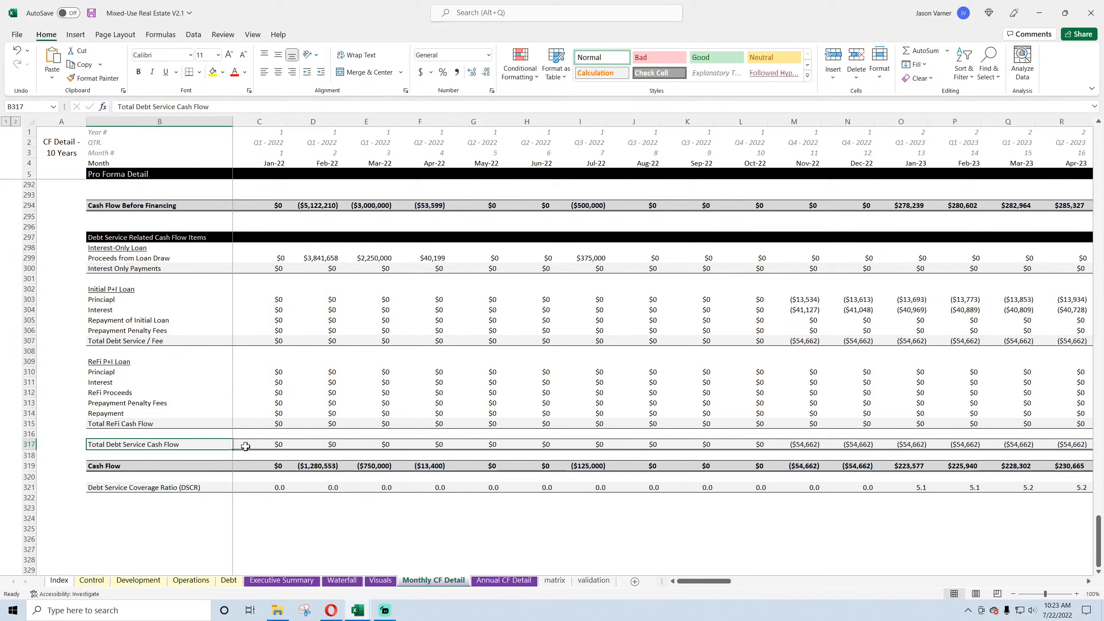
double_click(326, 467)
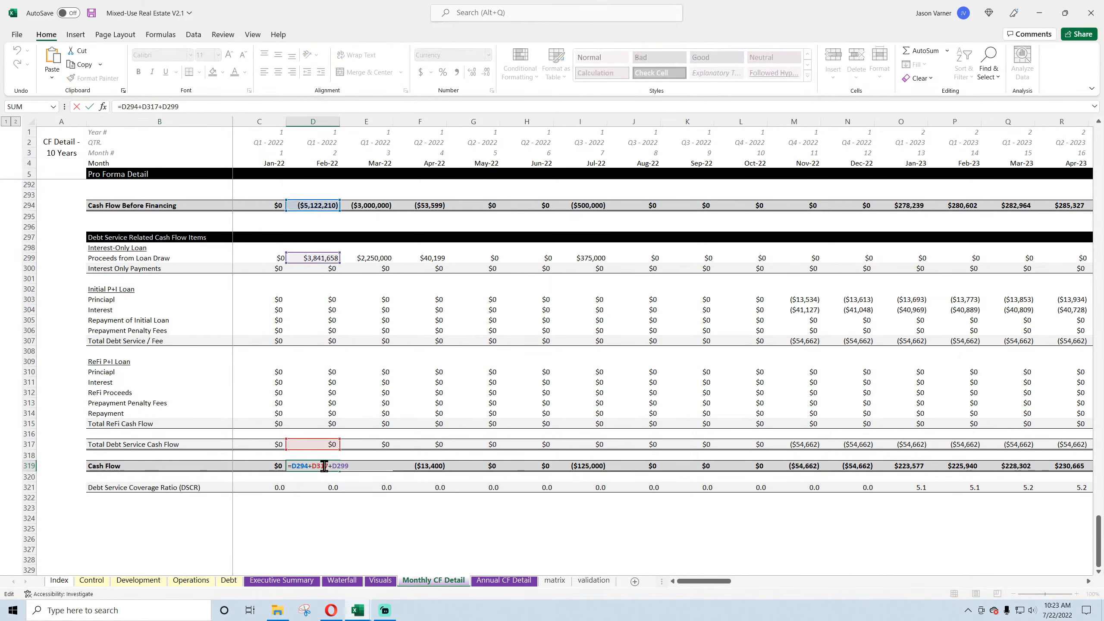
key(Escape)
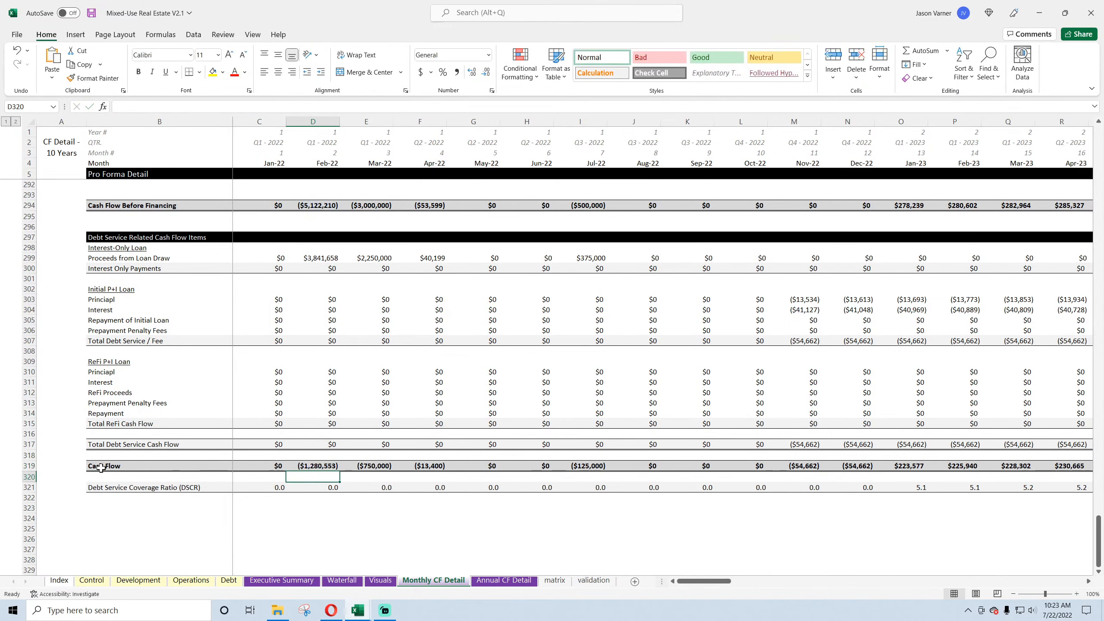
- Copy the Cash Flow and Debt Service Coverage Ratio rows, B319:E321, into the Assisted Living Facility workbook's Monthly Detail sheet at B288
click(101, 467)
scroll(103, 465, down, 4)
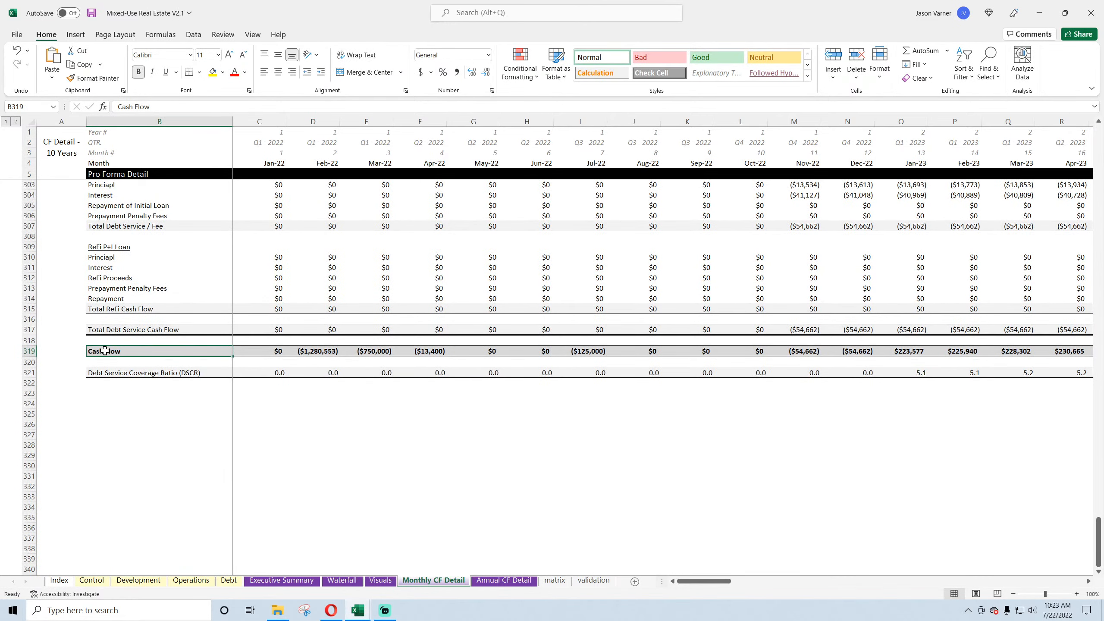
drag(105, 351, 404, 379)
right_click(359, 358)
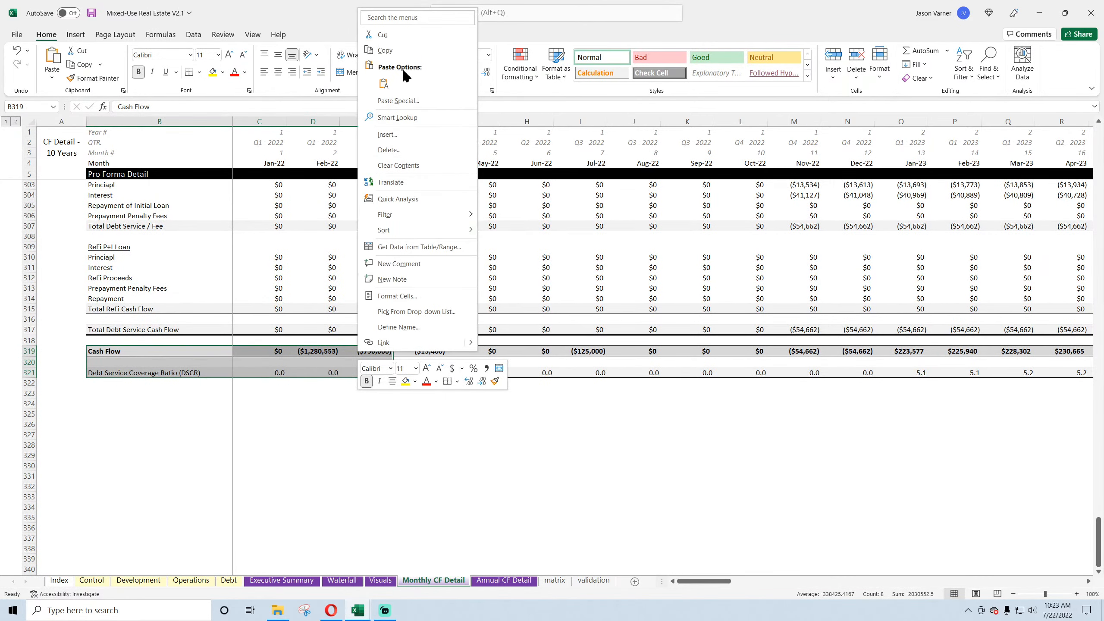
click(401, 50)
click(1039, 13)
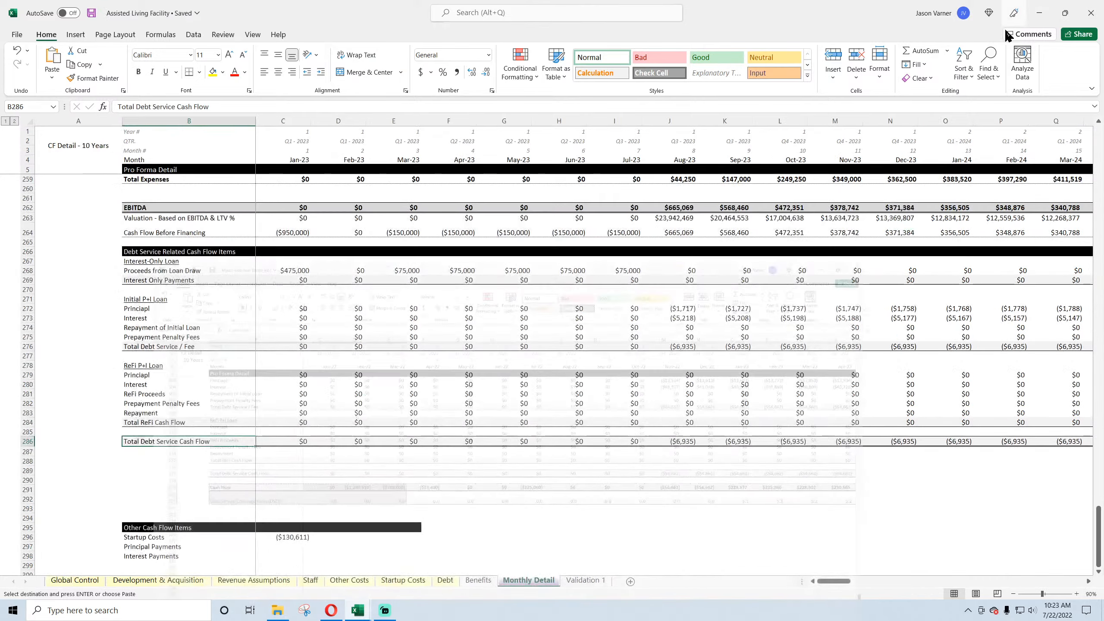
click(144, 460)
right_click(144, 460)
click(178, 212)
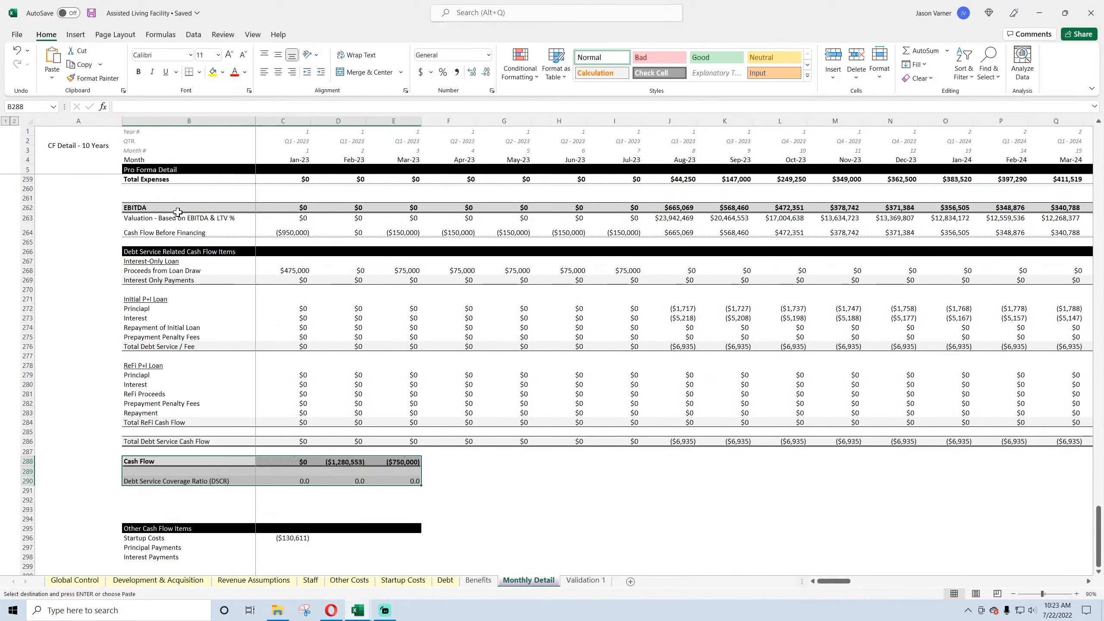
- Examine the pasted Jan-23 Cash Flow formula and the Jan-23 Total Debt Service Cash Flow formula
double_click(277, 461)
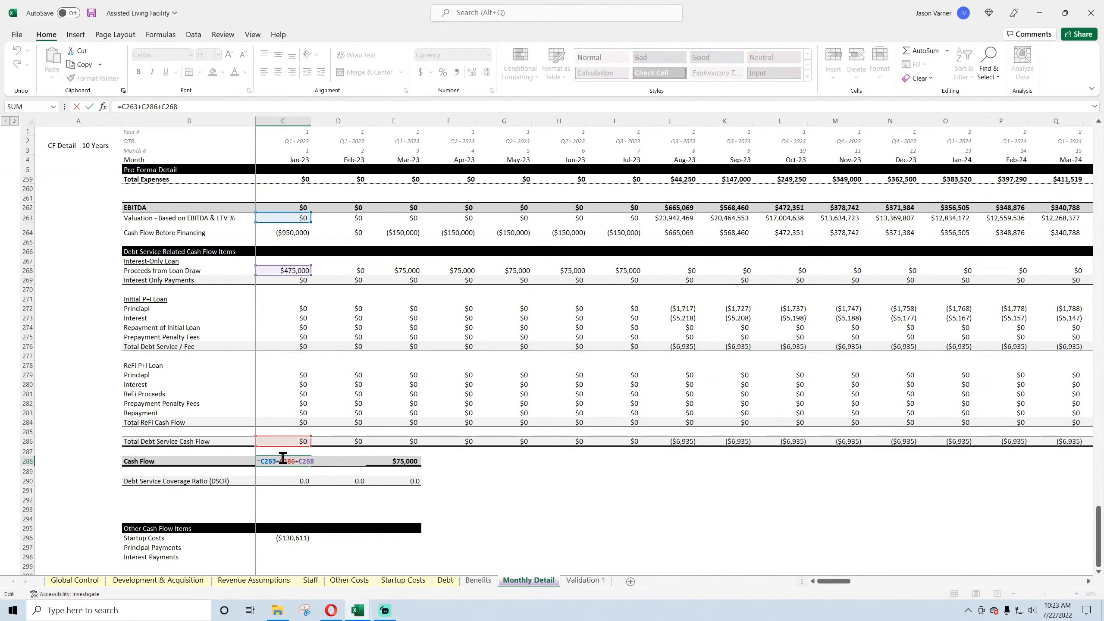
click(306, 442)
double_click(299, 442)
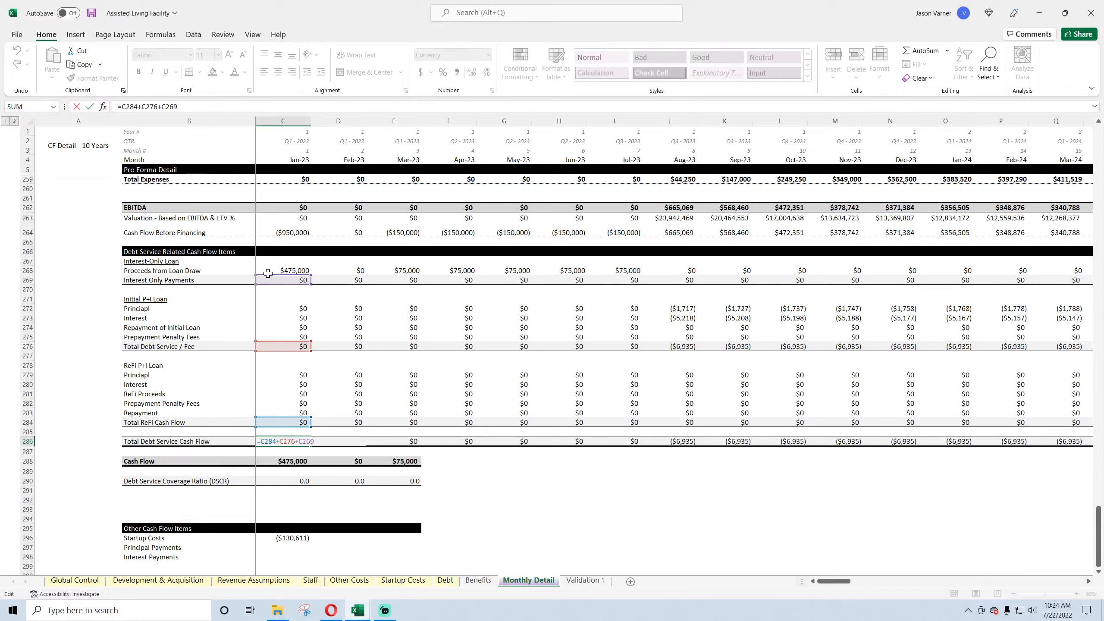
key(Return)
- Point the Jan-23 Cash Flow formula to EBITDA and add Cash Flow Before Financing, making it =C262+C286+C268+C264
double_click(297, 461)
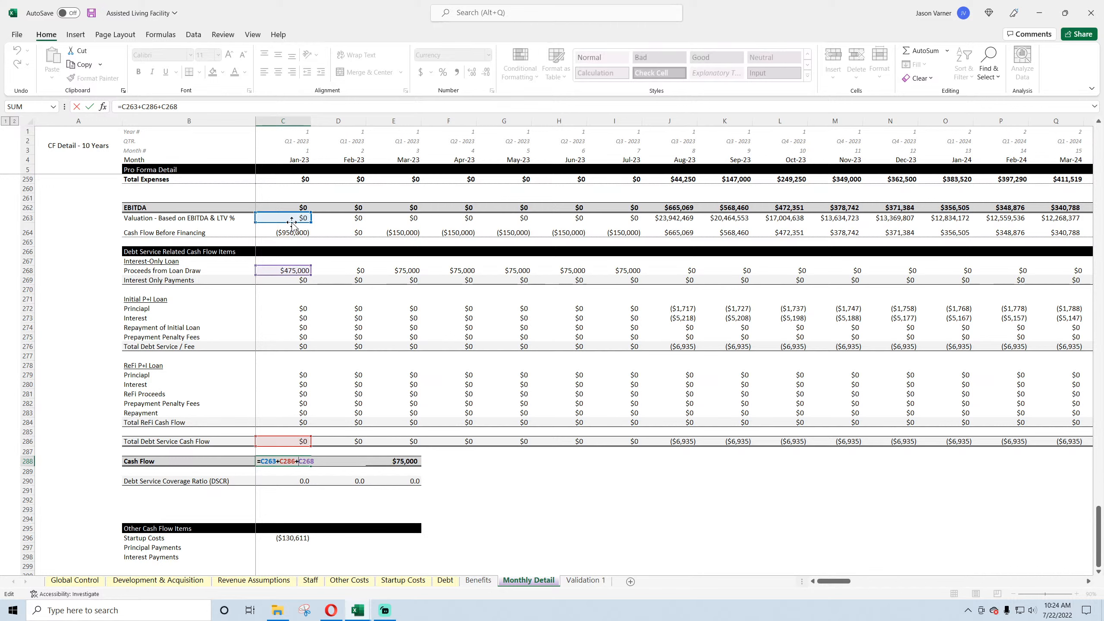
drag(293, 223, 293, 213)
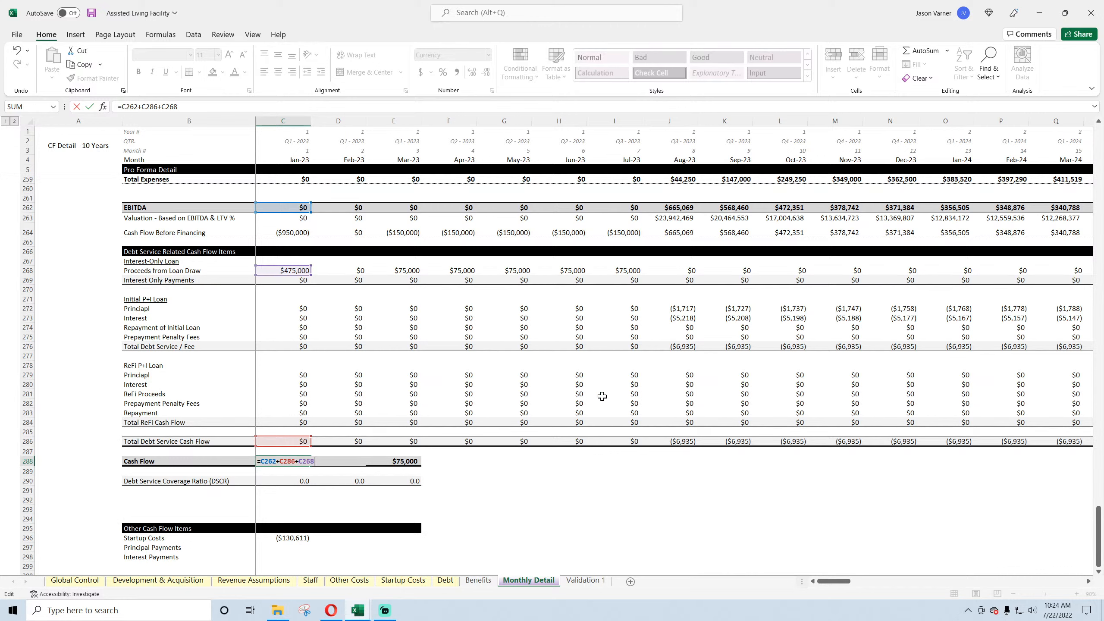
click(297, 233)
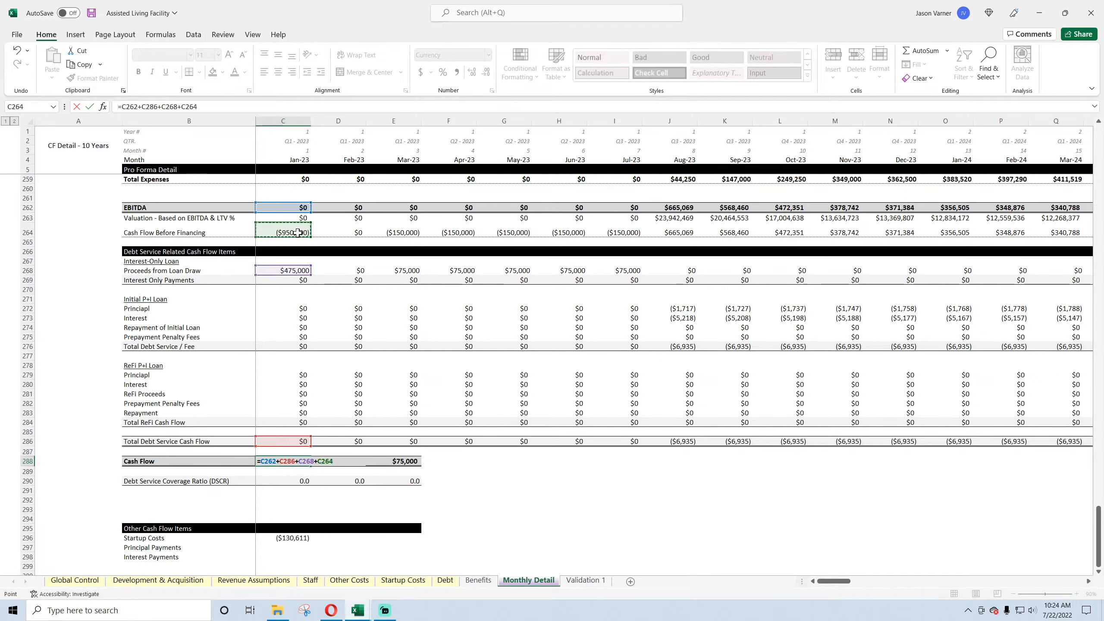
scroll(360, 341, up, 4)
scroll(361, 341, up, 7)
scroll(362, 343, down, 7)
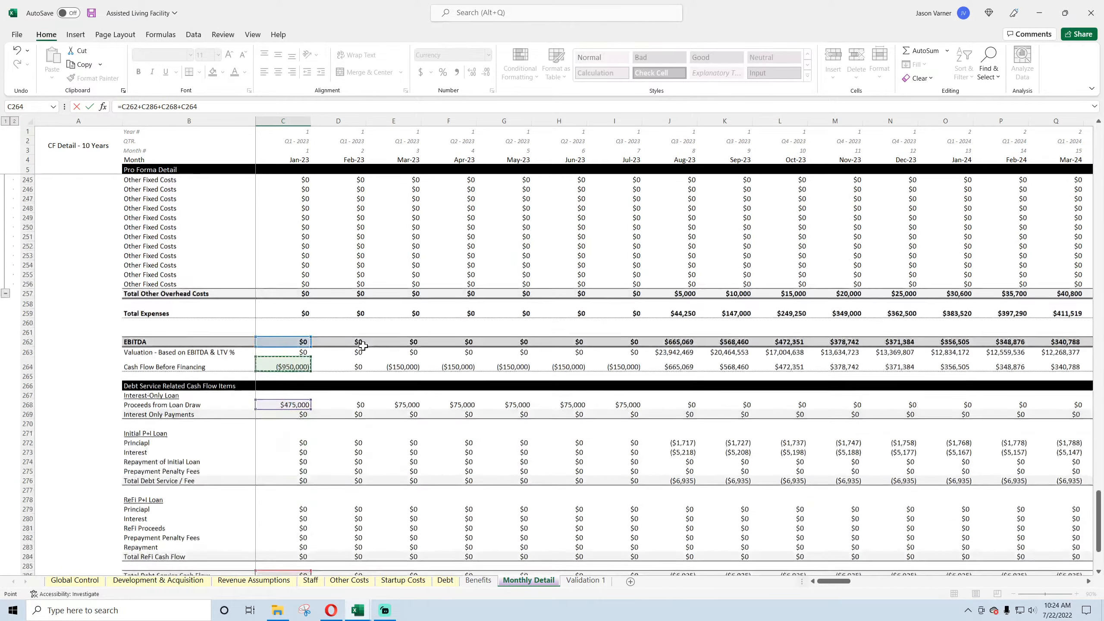
scroll(363, 346, up, 11)
scroll(363, 347, up, 20)
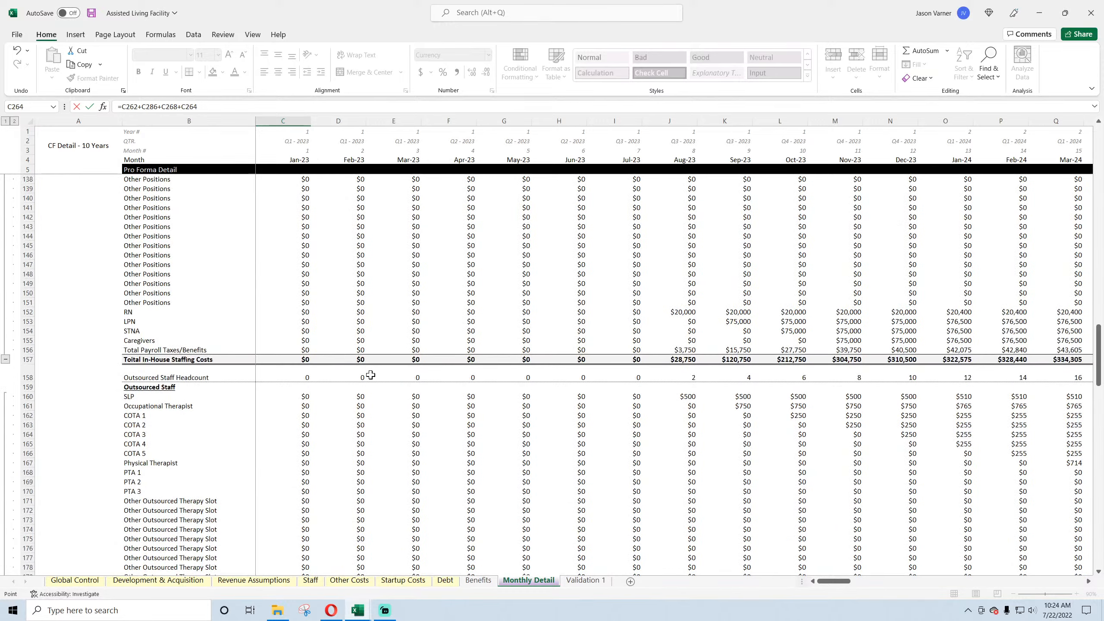
scroll(372, 373, down, 20)
key(Return)
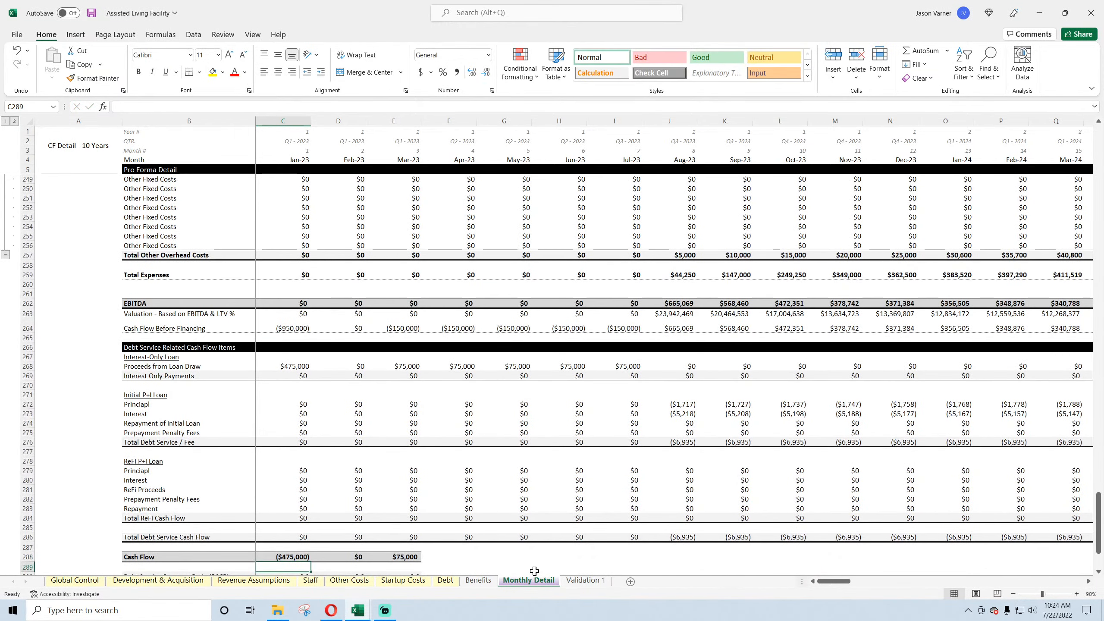
- Switch to the Mixed-Use Real Estate workbook and trace the rows its Jan-22 Cash Flow formula references
click(365, 610)
click(444, 566)
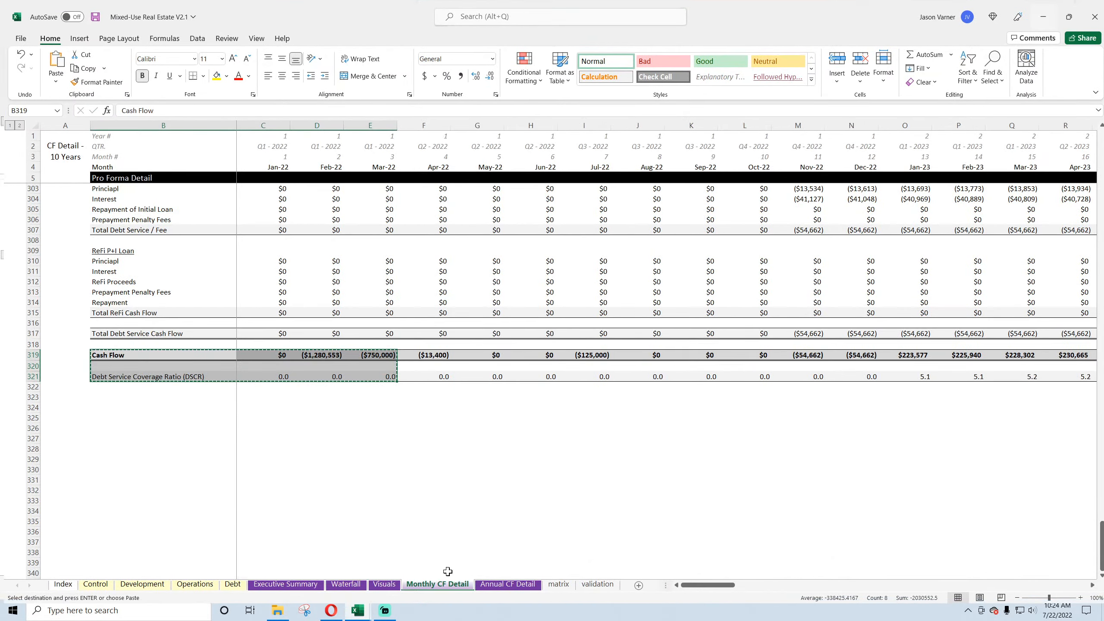
double_click(276, 351)
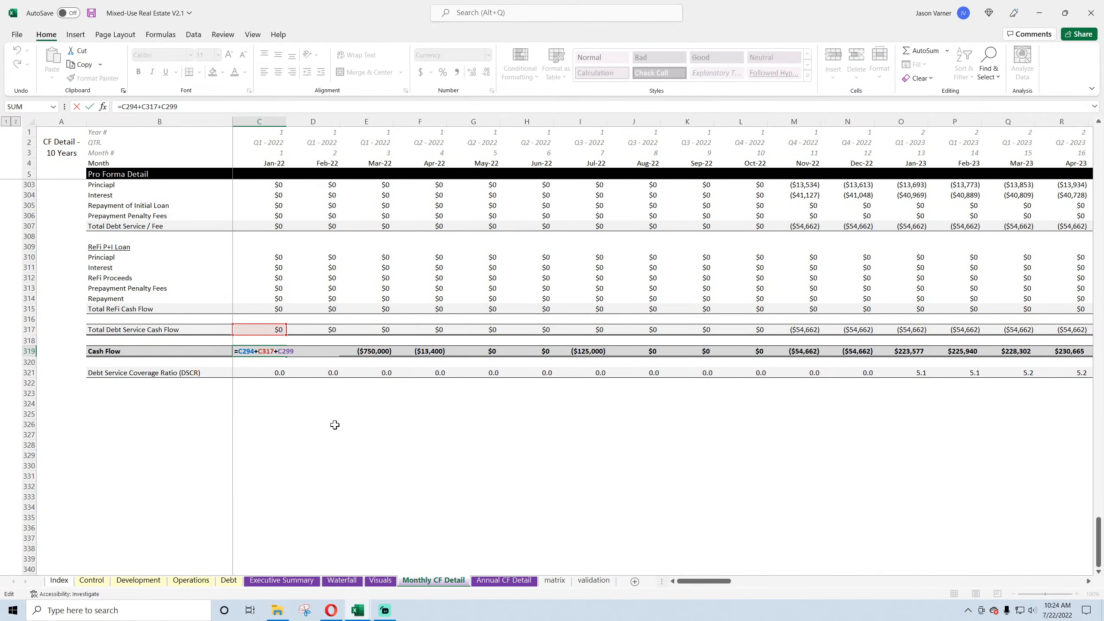
scroll(334, 425, up, 7)
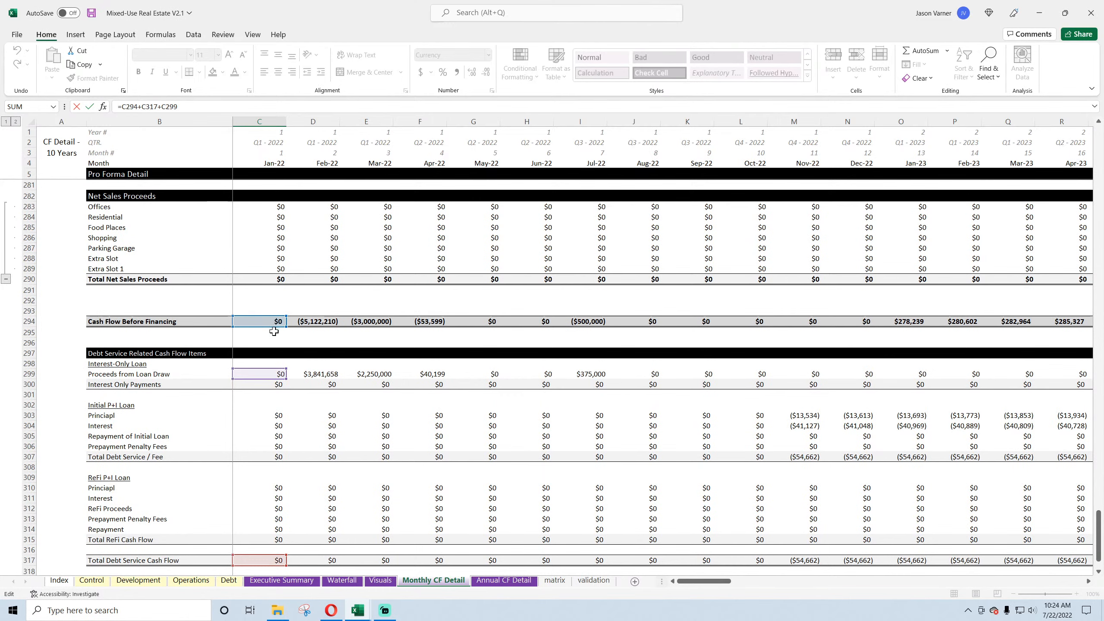
scroll(349, 392, up, 4)
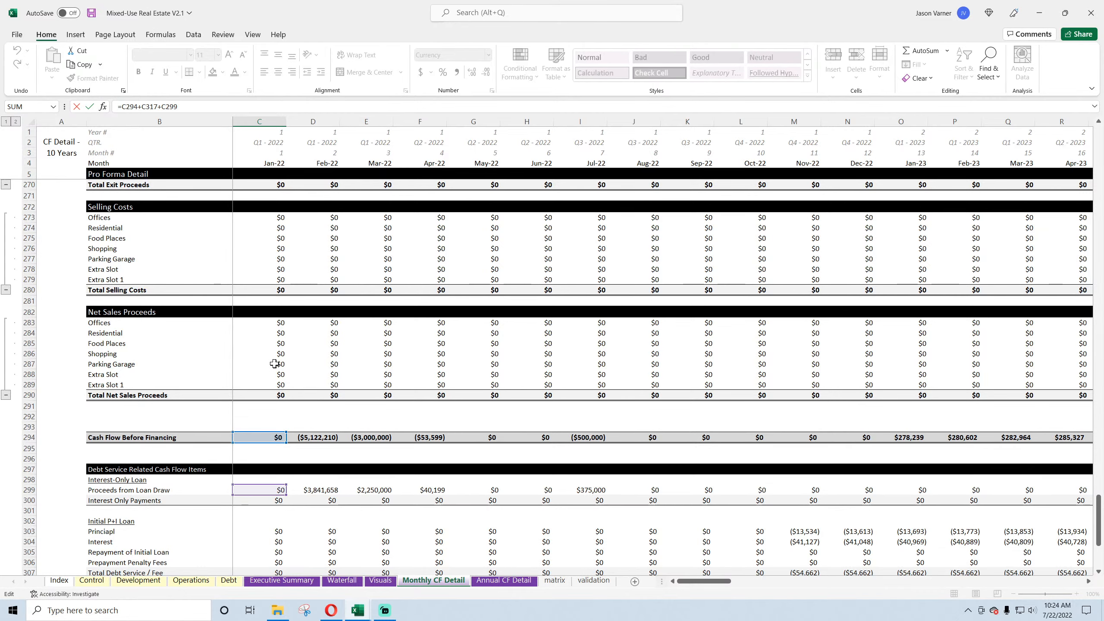
scroll(274, 363, down, 7)
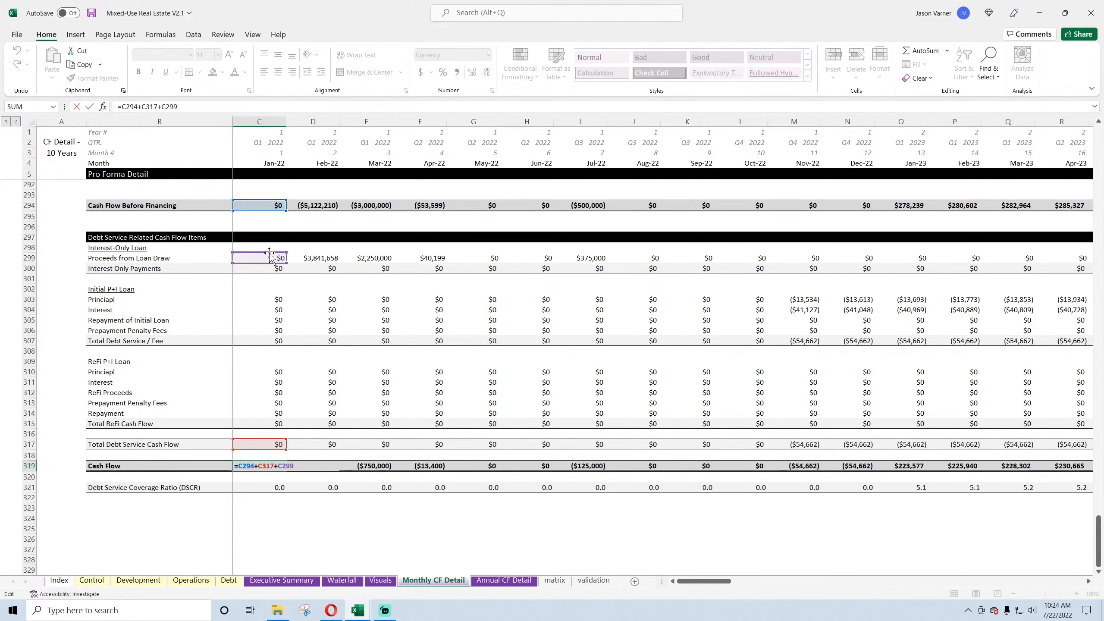
key(Return)
- Back in the Assisted Living Facility workbook, remove the EBITDA reference from Jan-23 Cash Flow, making the formula =C286+C268+C264
mouse_move(357, 610)
click(296, 561)
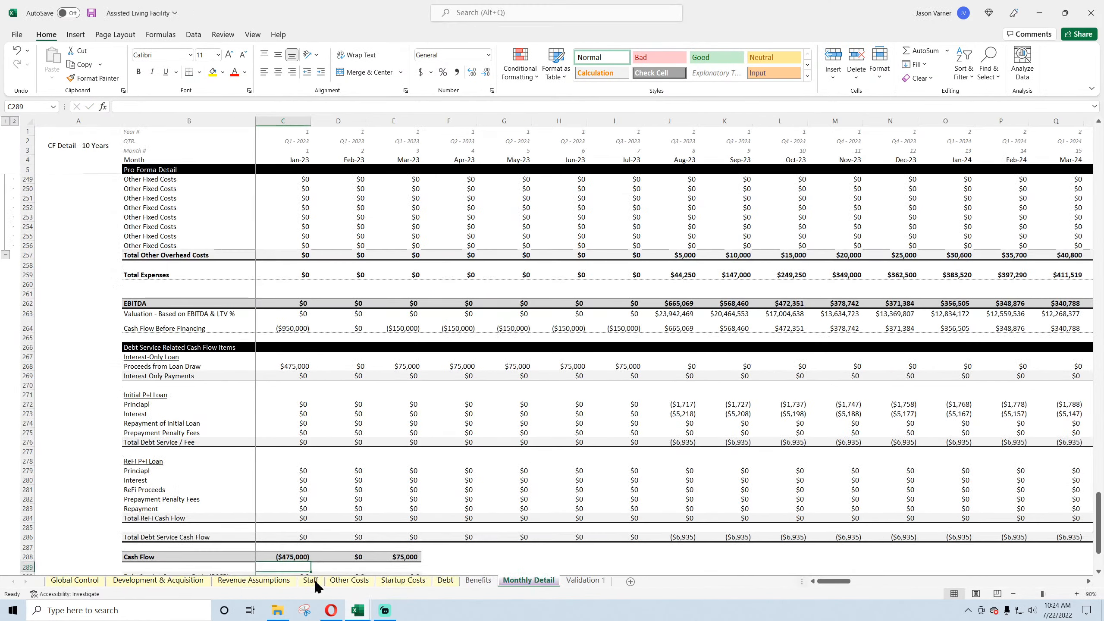
double_click(293, 557)
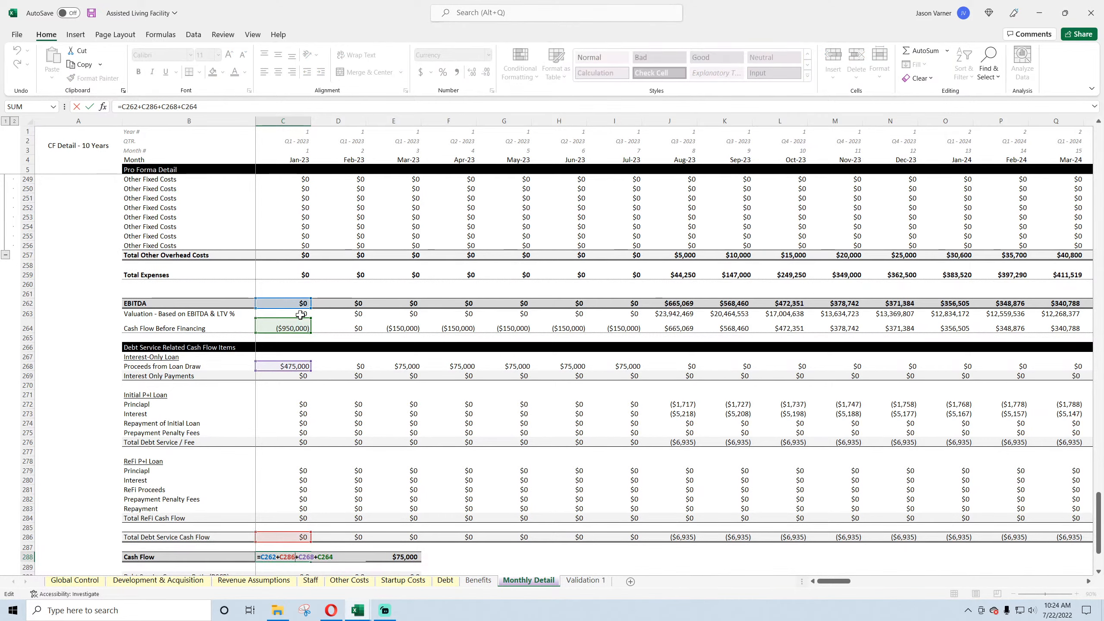
drag(305, 309, 304, 299)
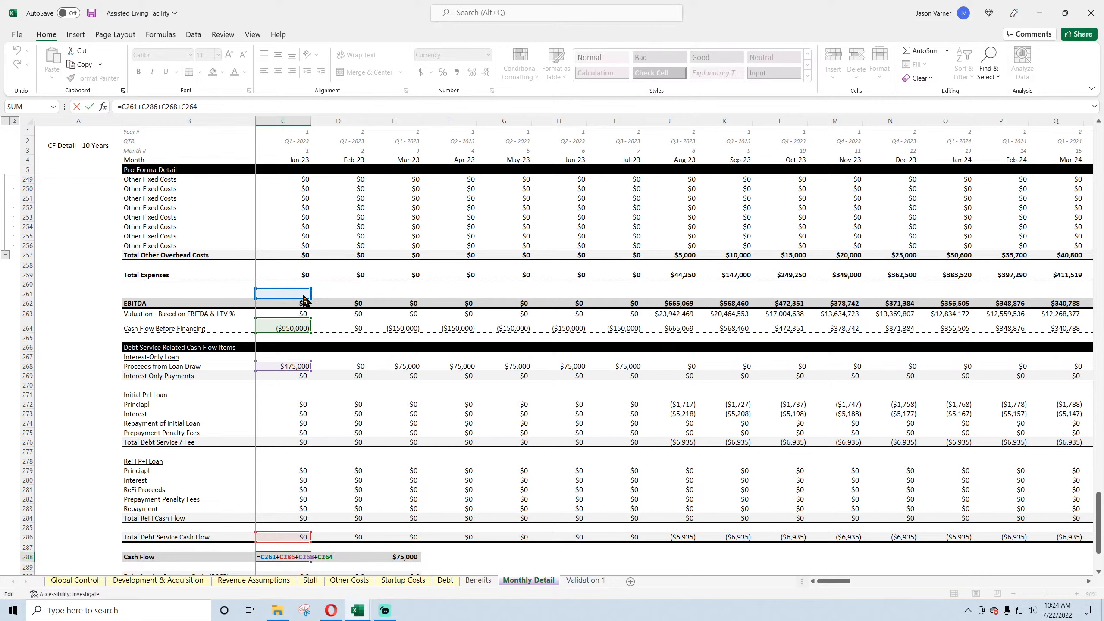
click(142, 106)
key(BackSpace)
key(BackSpace)
key(BackSpace)
key(BackSpace)
key(BackSpace)
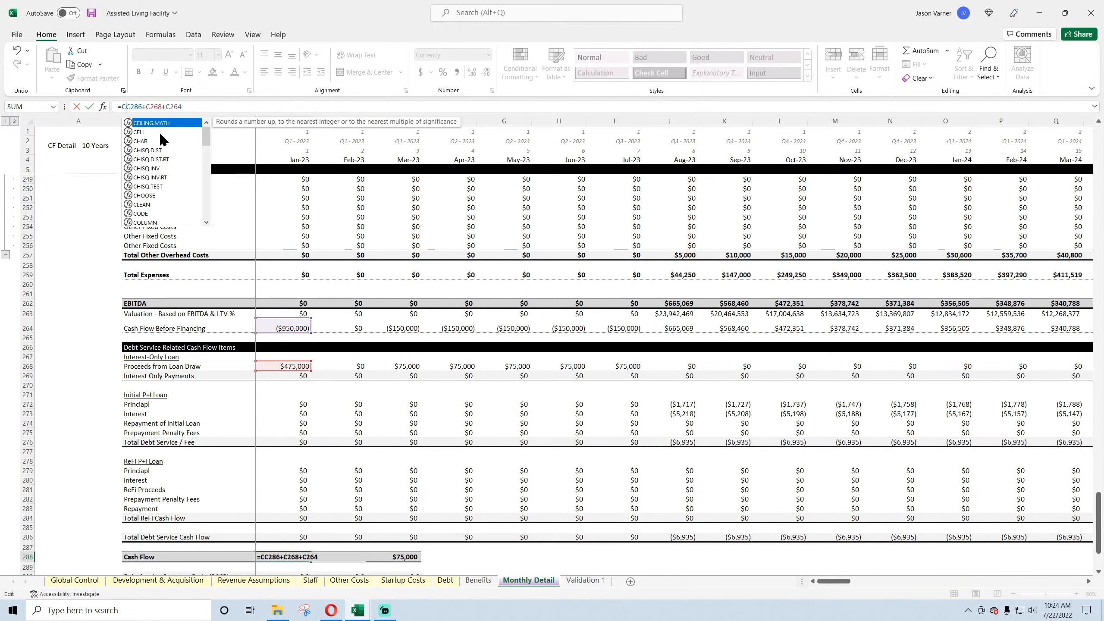
click(289, 328)
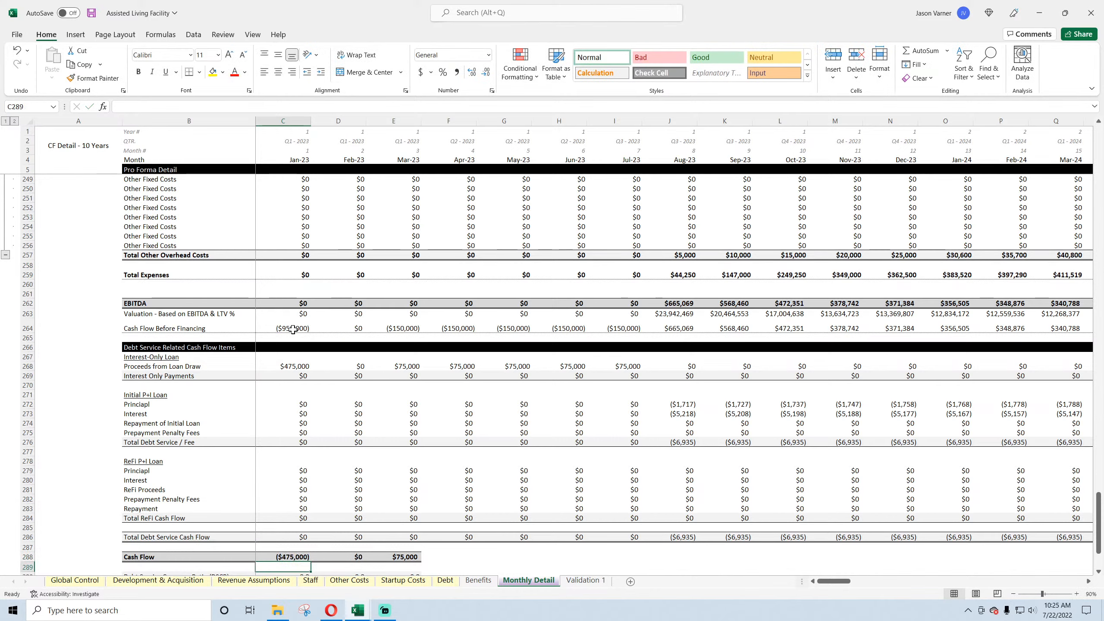
double_click(293, 328)
key(Return)
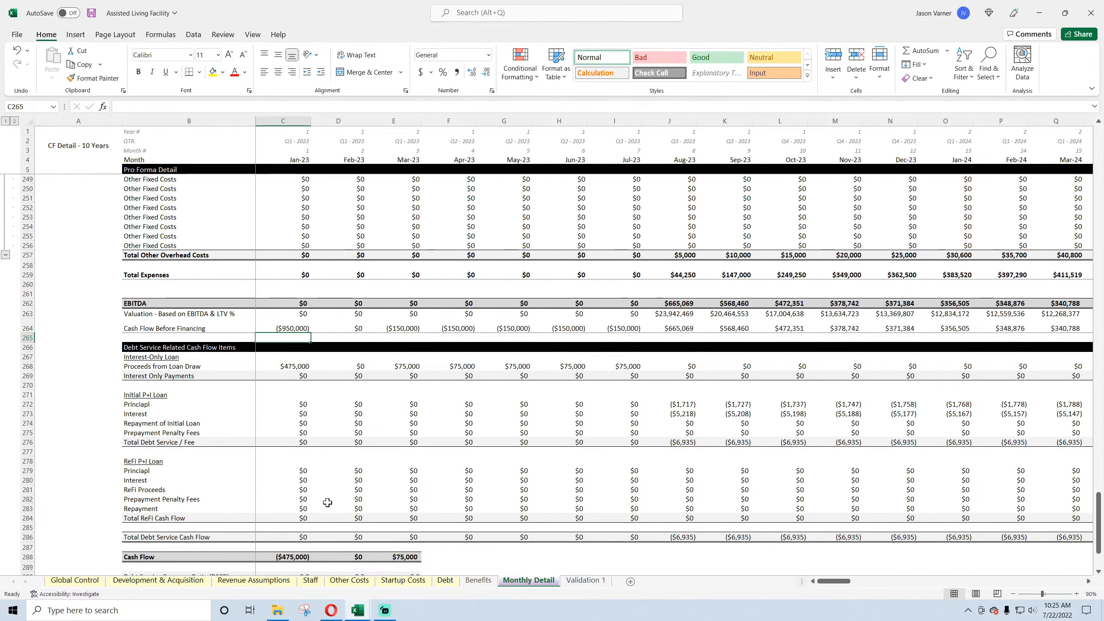
- Fill the Jan-23 Cash Flow formula across the row through Feb-24
click(305, 558)
drag(312, 560, 1029, 562)
scroll(608, 391, down, 4)
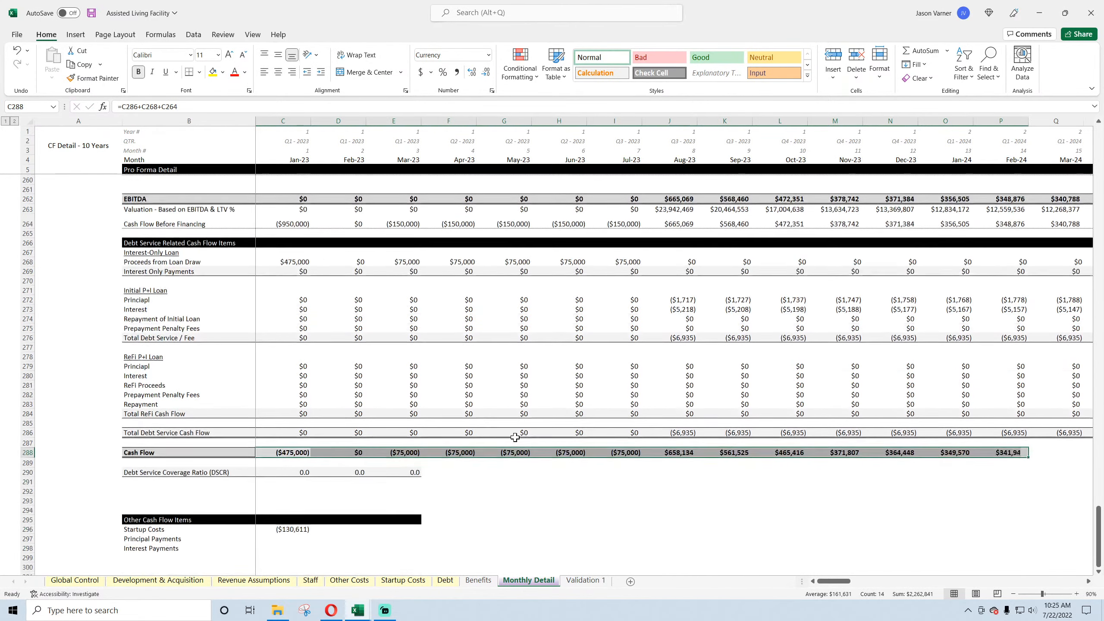
- Point the Jan-23 Debt Service Coverage Ratio's numerator to EBITDA, making the formula =IFERROR(C262/-(C269+C272+C273+C279+C280),)
double_click(294, 472)
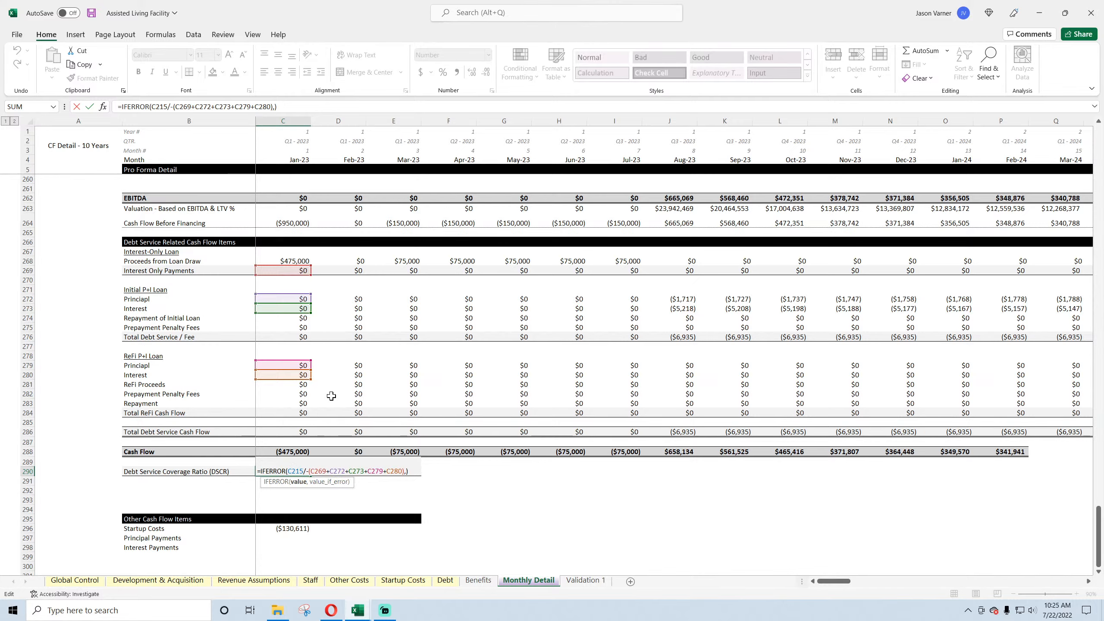
scroll(331, 396, up, 18)
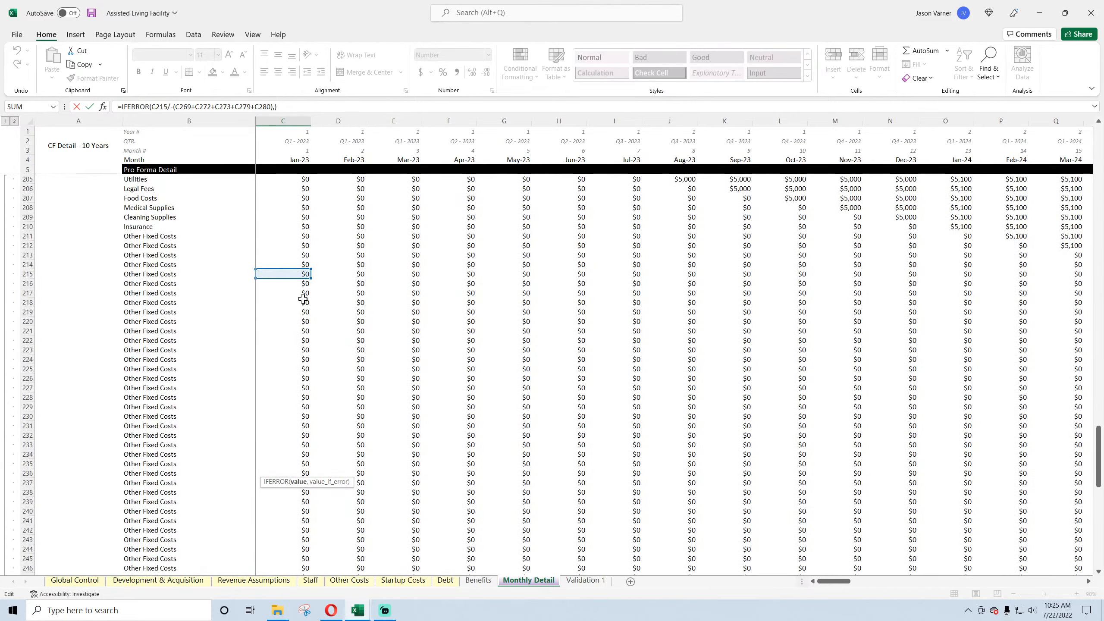
drag(303, 280, 306, 536)
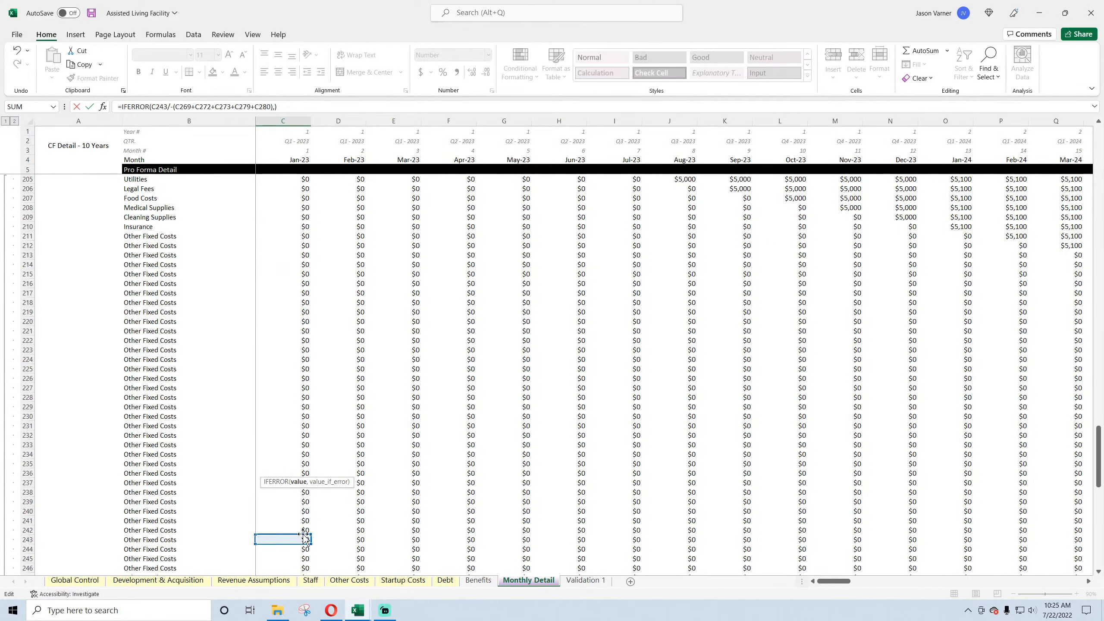
scroll(308, 499, down, 6)
scroll(309, 499, down, 5)
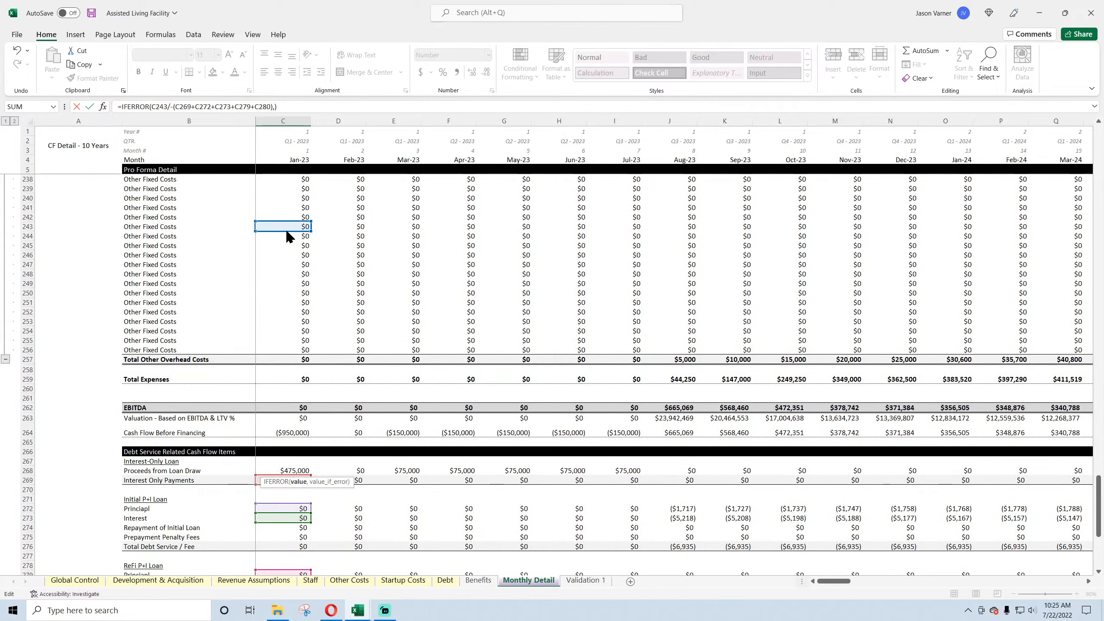
drag(291, 233, 292, 407)
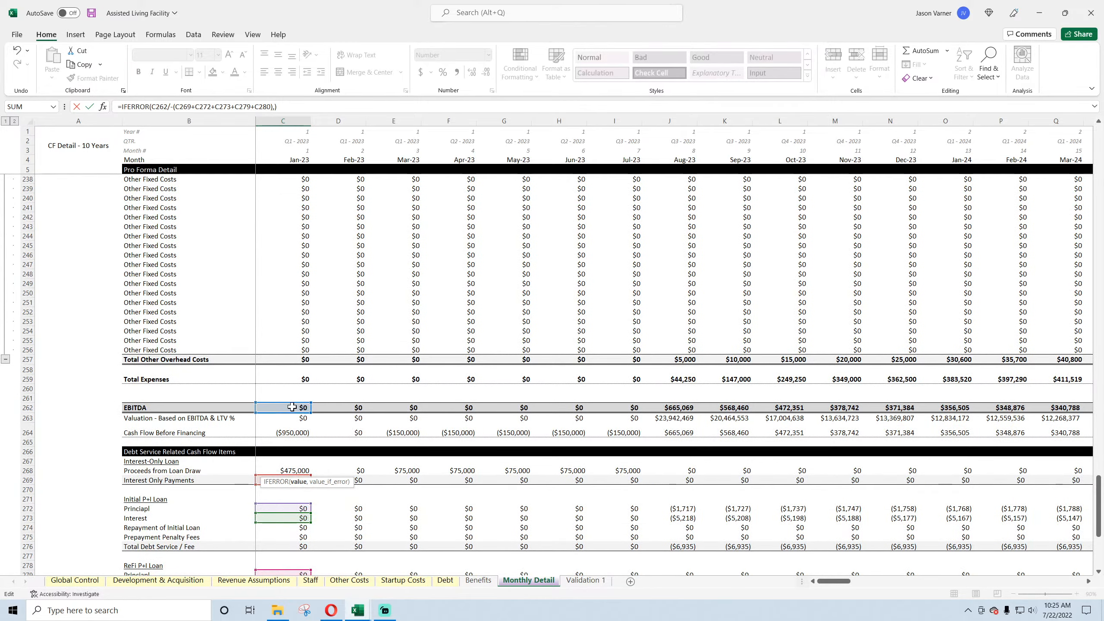
scroll(338, 357, down, 7)
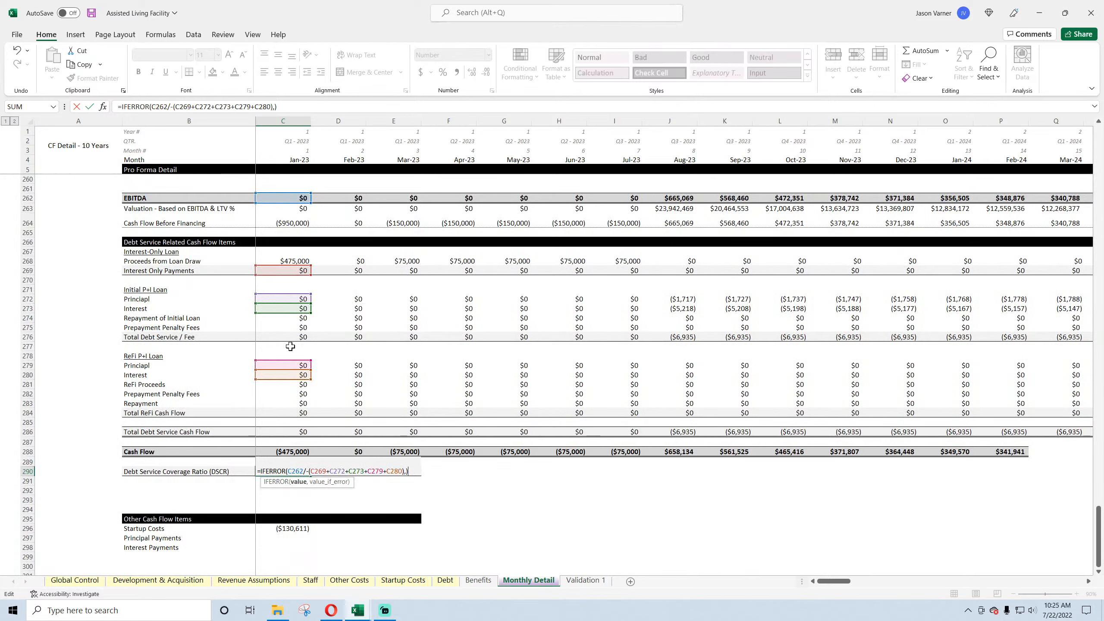
key(Return)
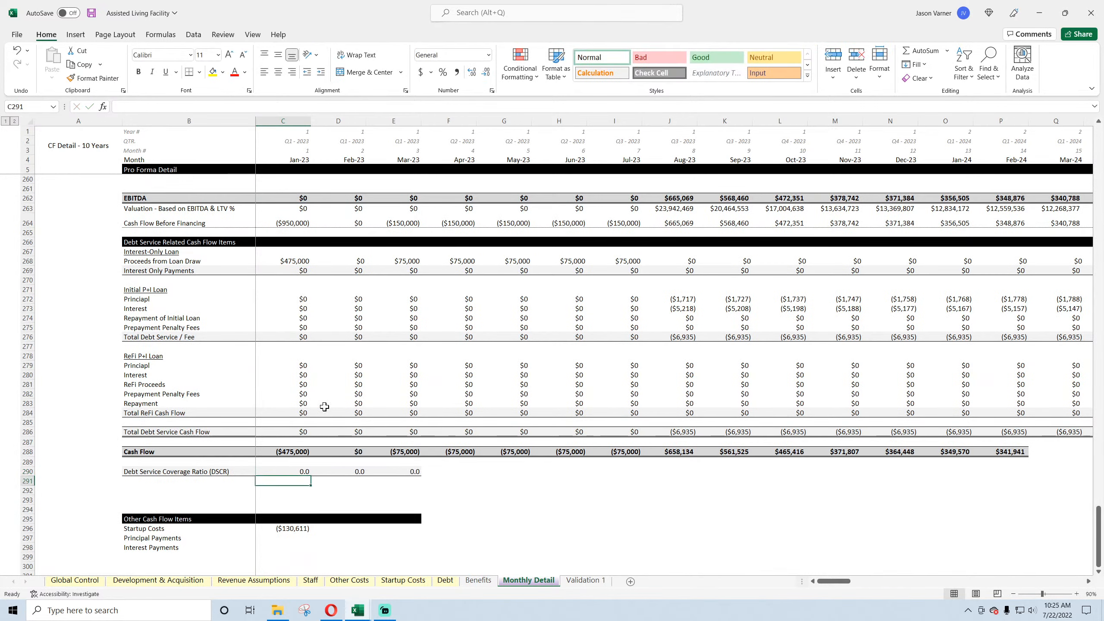
- Fill the Debt Service Coverage Ratio formula across the months, extend it and Cash Flow through Dec-32, and save the workbook
click(301, 471)
drag(310, 476, 813, 475)
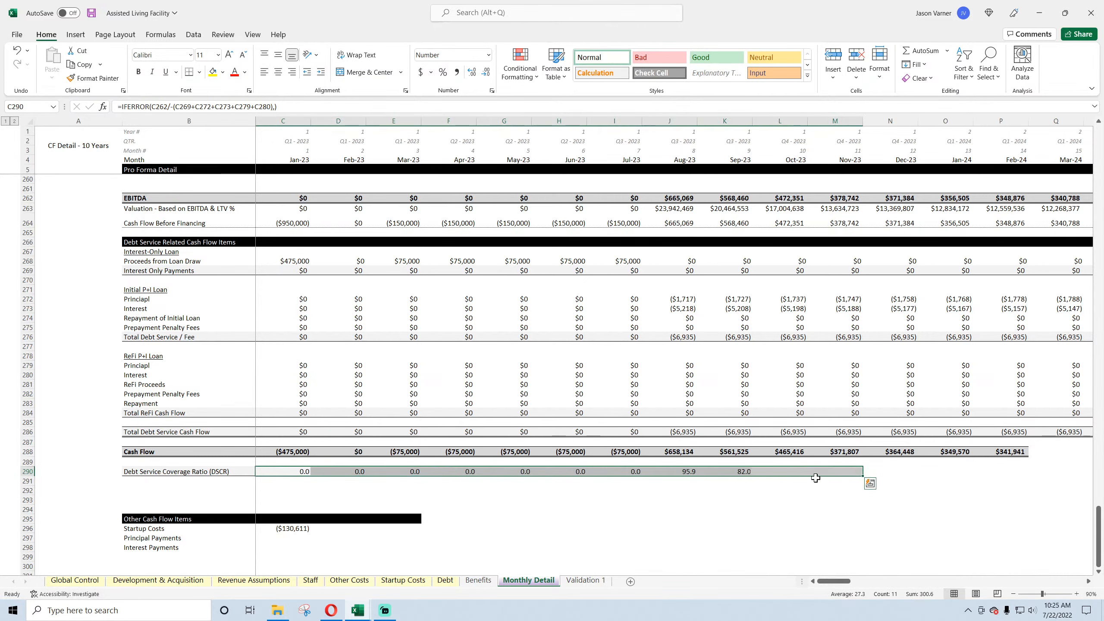
drag(737, 453, 1090, 491)
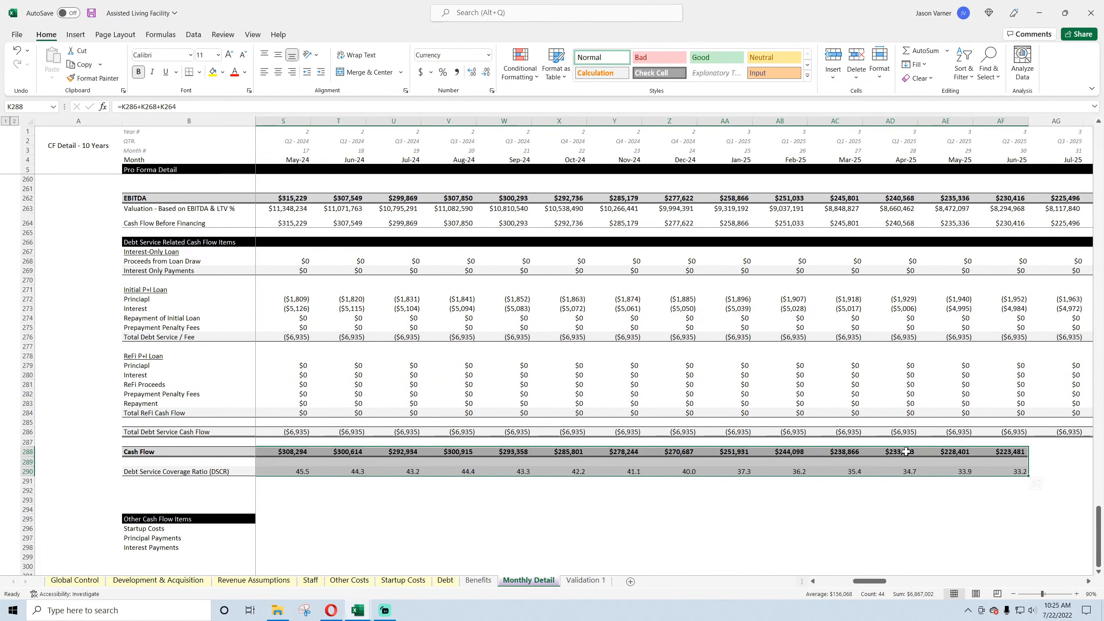
drag(903, 453, 1101, 473)
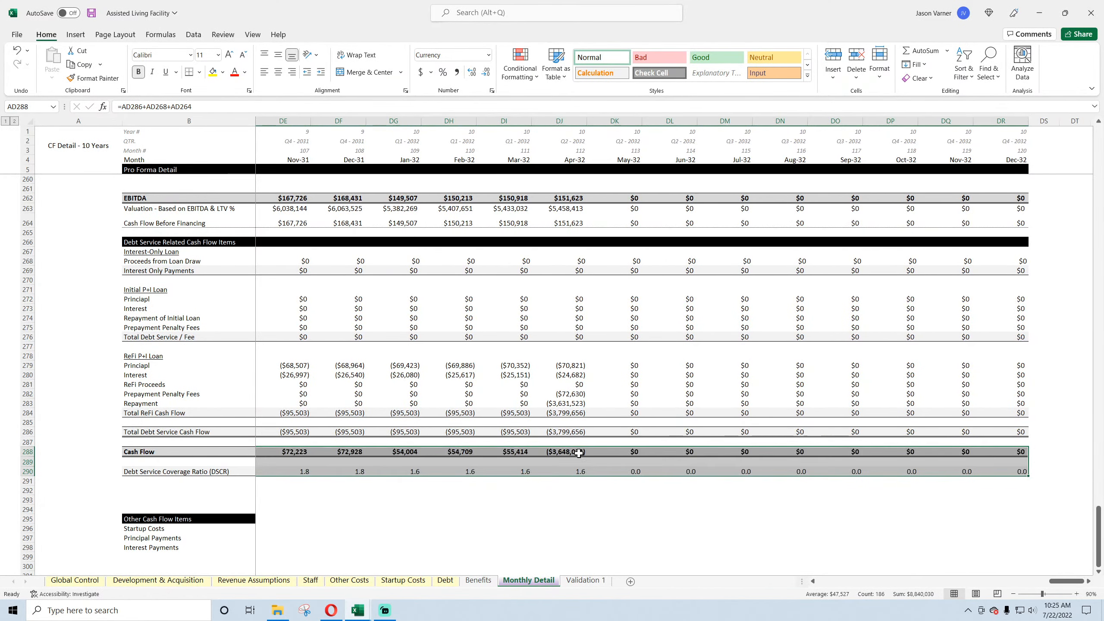
click(579, 471)
drag(1052, 581, 822, 582)
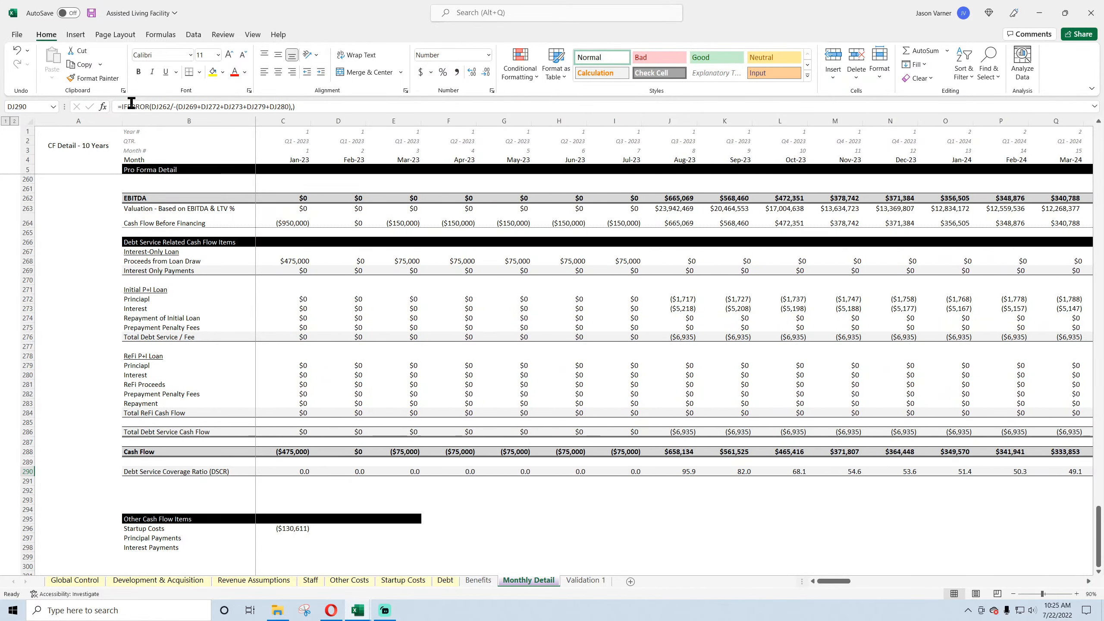
click(91, 14)
- Check the Jan-23 to Apr-23 Cash Flow formulas, and on the Debt sheet set % of Acquisition / Development Financed to 80%
click(287, 453)
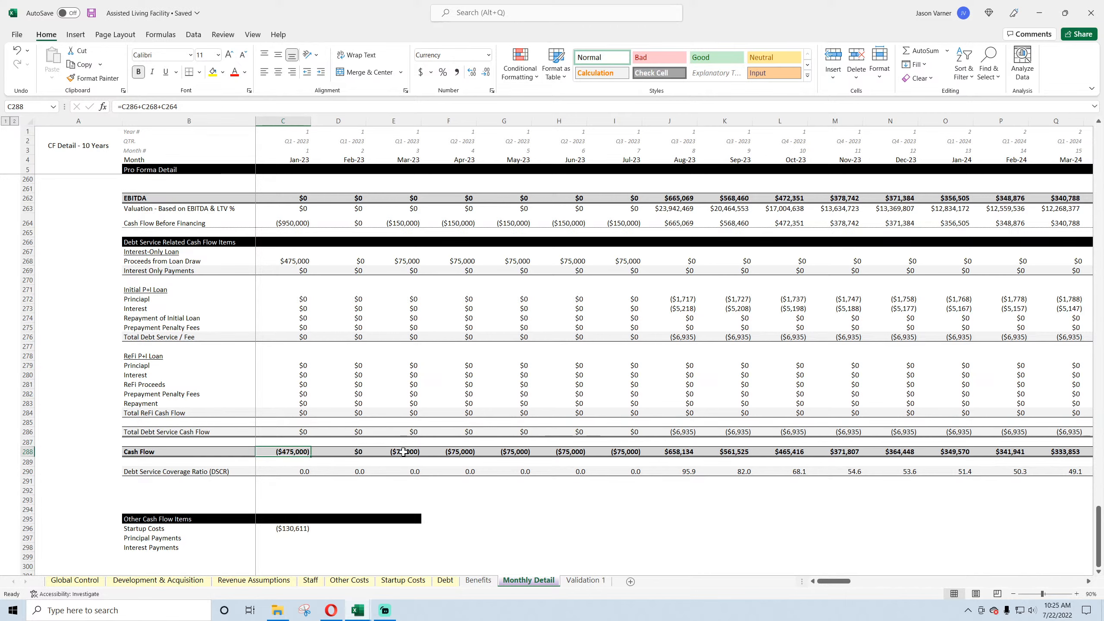
scroll(403, 452, down, 4)
click(342, 340)
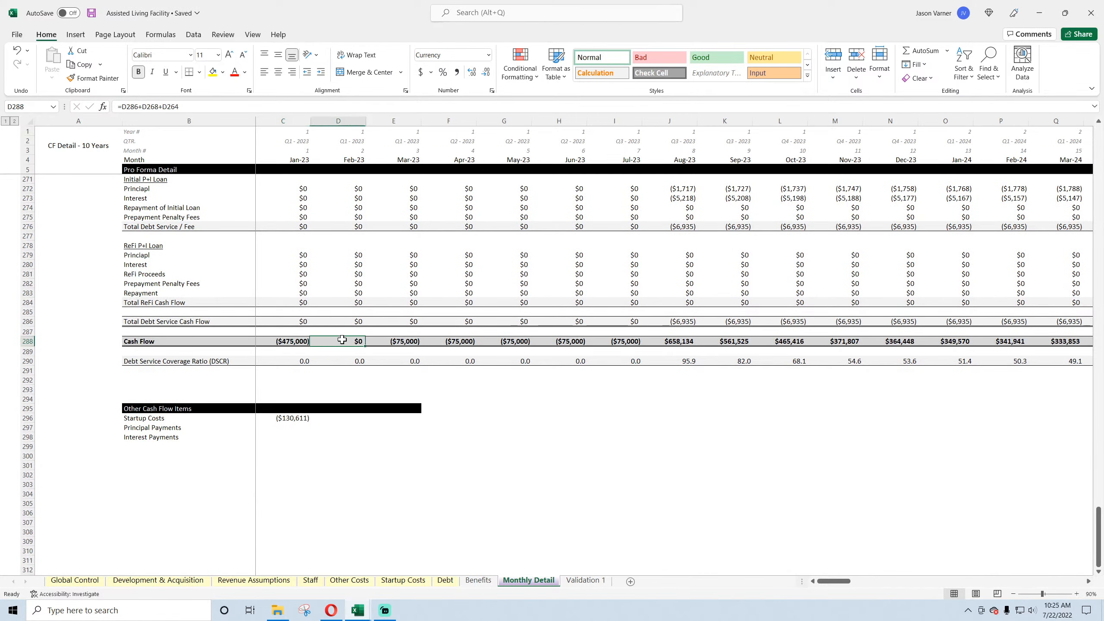
click(412, 343)
click(461, 342)
scroll(453, 342, up, 4)
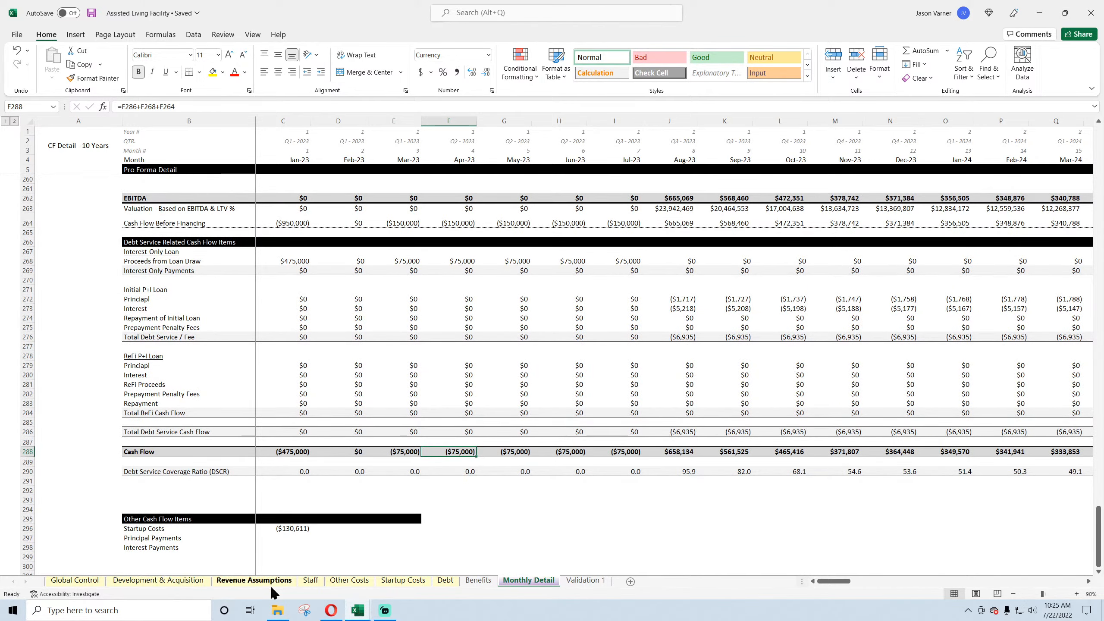
click(444, 581)
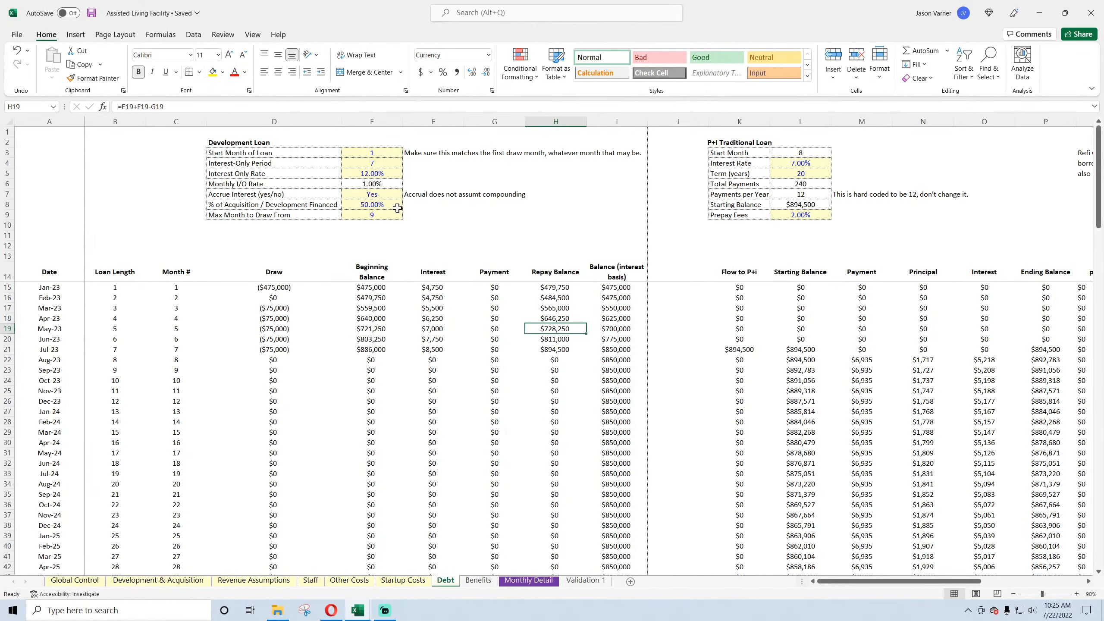
text(80)
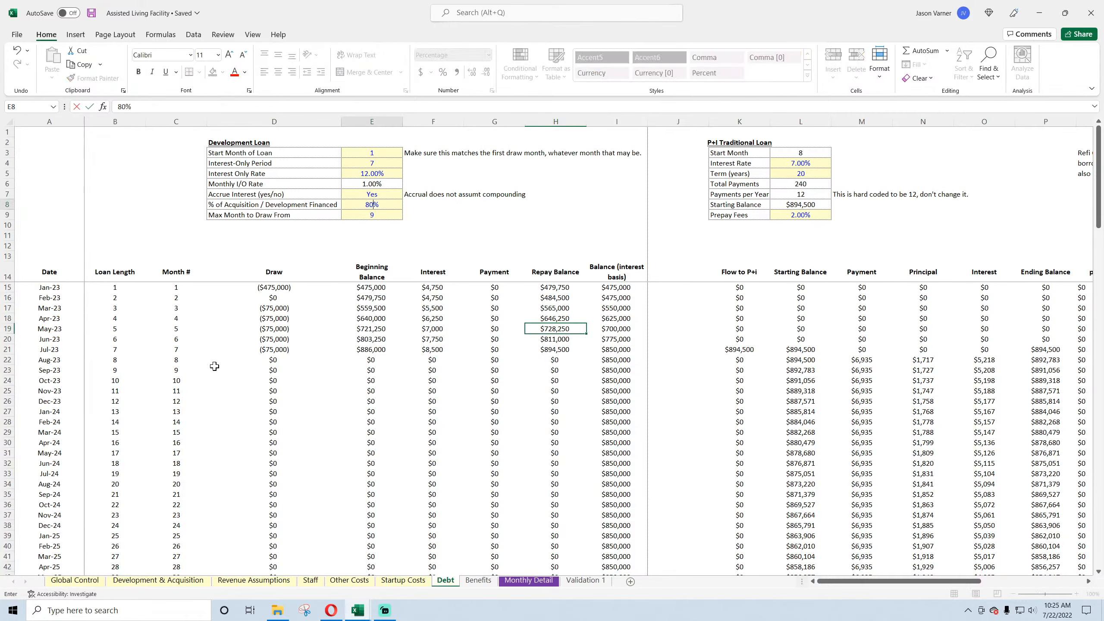
key(Return)
- Review the Monthly Detail Cash Flow from Jan-23 to Jun-23 under the new financing percentage, and save the workbook
click(521, 580)
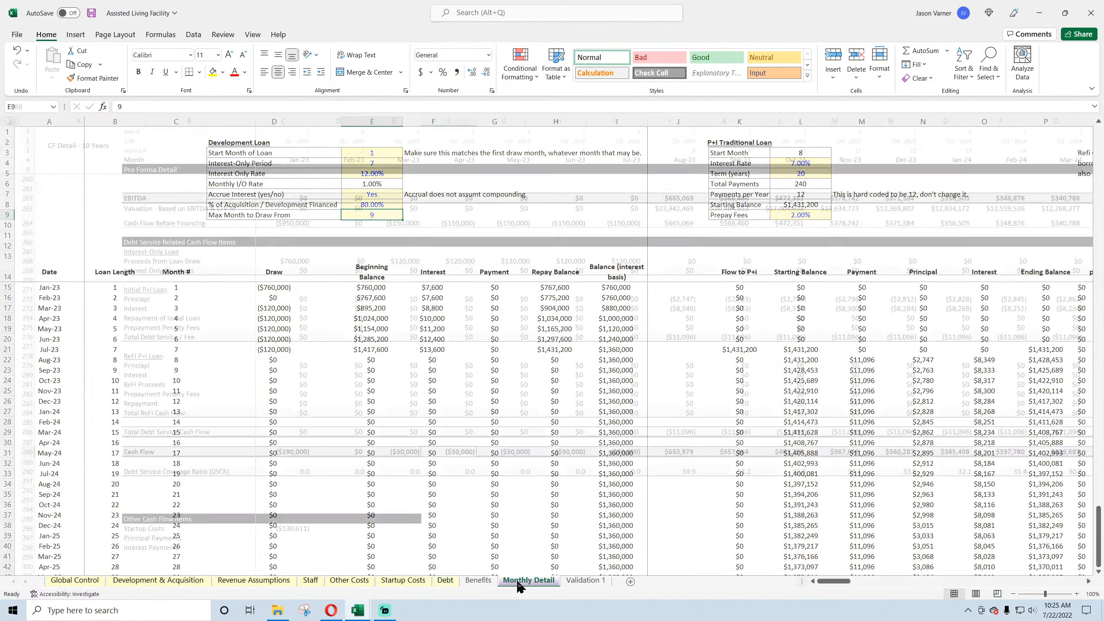
click(299, 453)
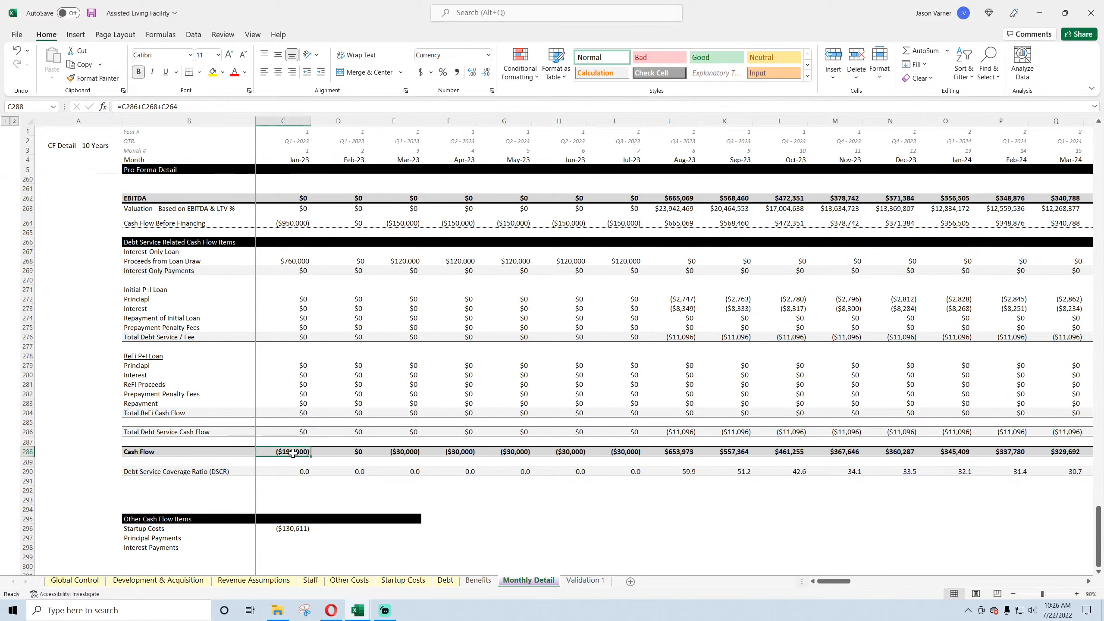
click(409, 453)
click(450, 451)
key(Right)
key(Right)
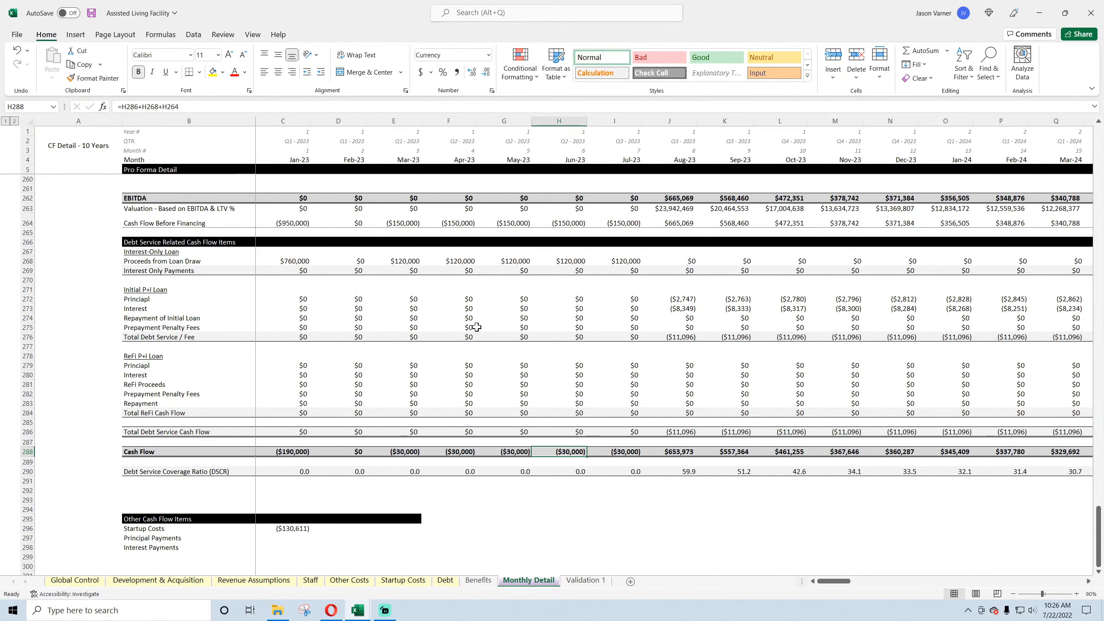
click(91, 13)
- Switch to the Mixed-Use Real Estate workbook and close it without saving changes
scroll(249, 390, down, 4)
mouse_move(357, 610)
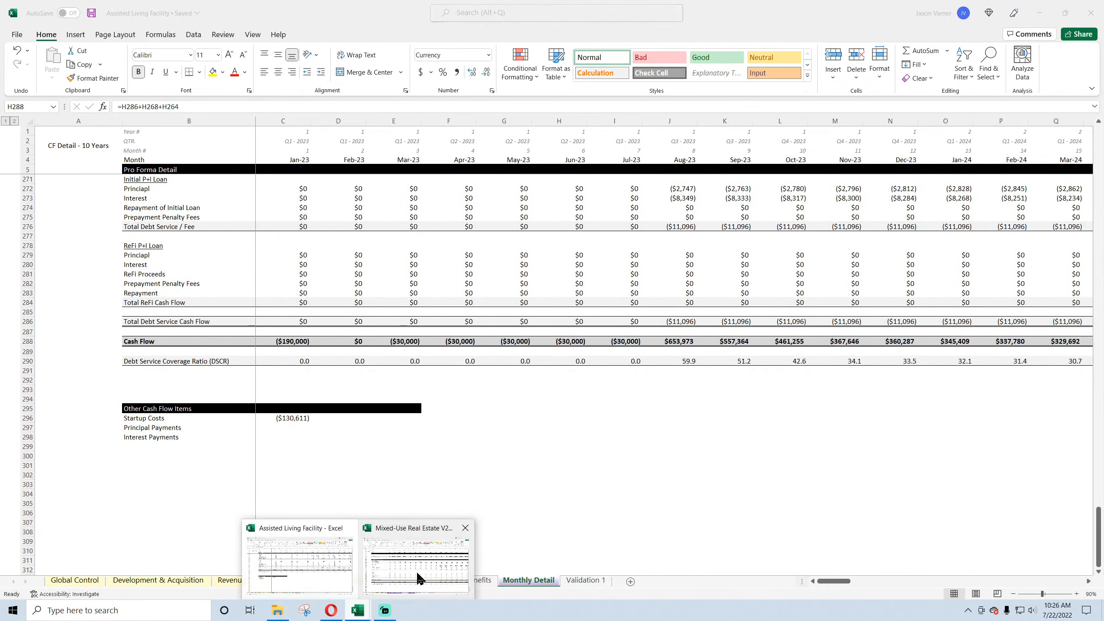
click(411, 555)
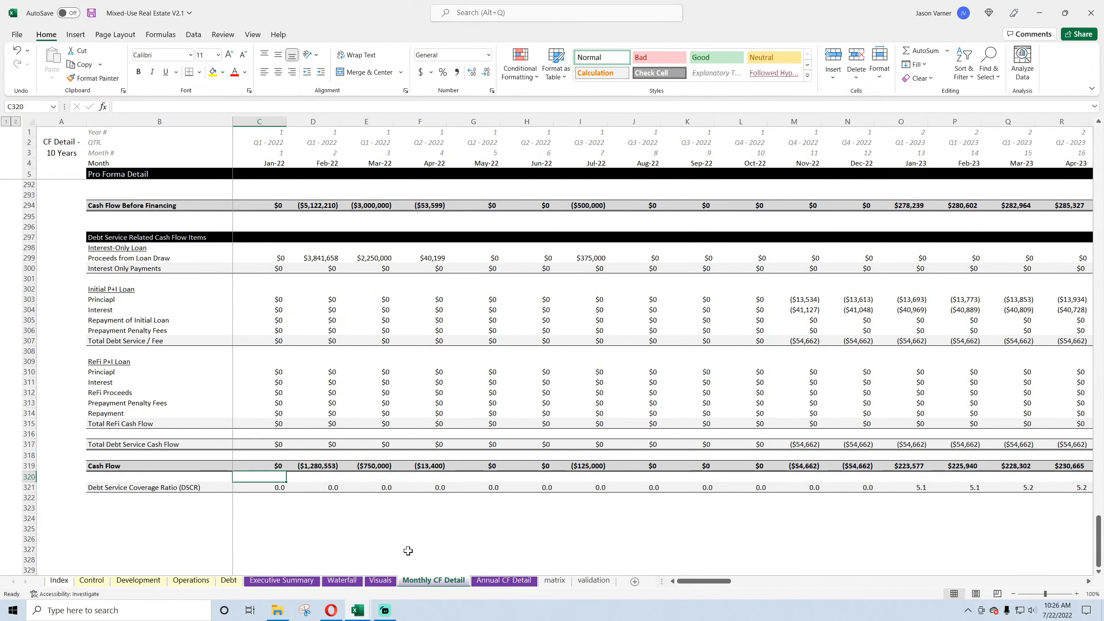
click(1090, 20)
click(552, 323)
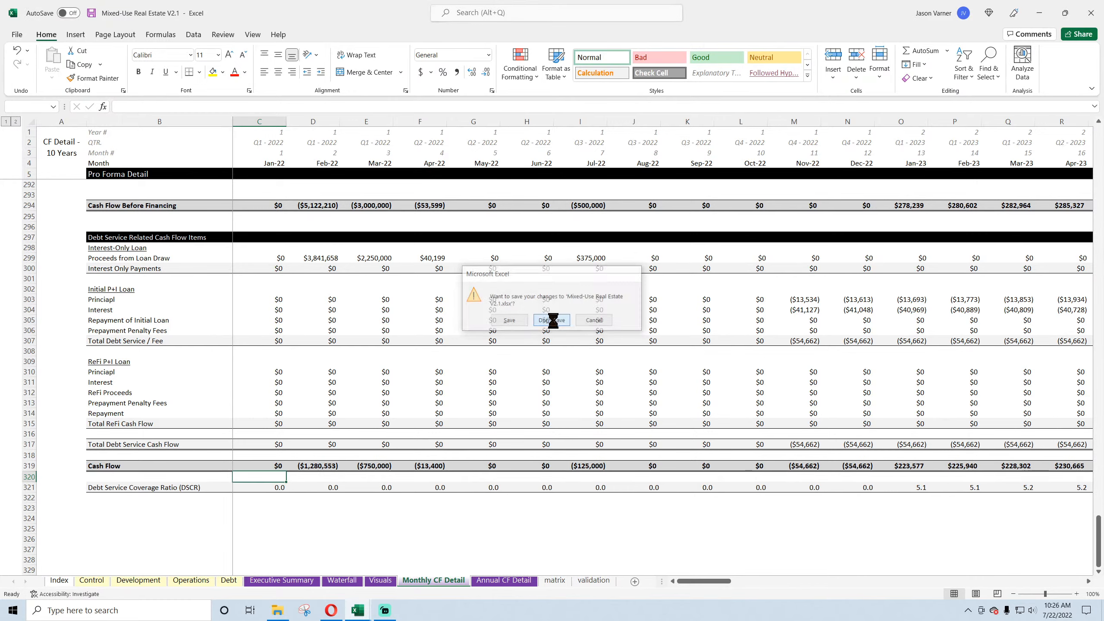
click(470, 435)
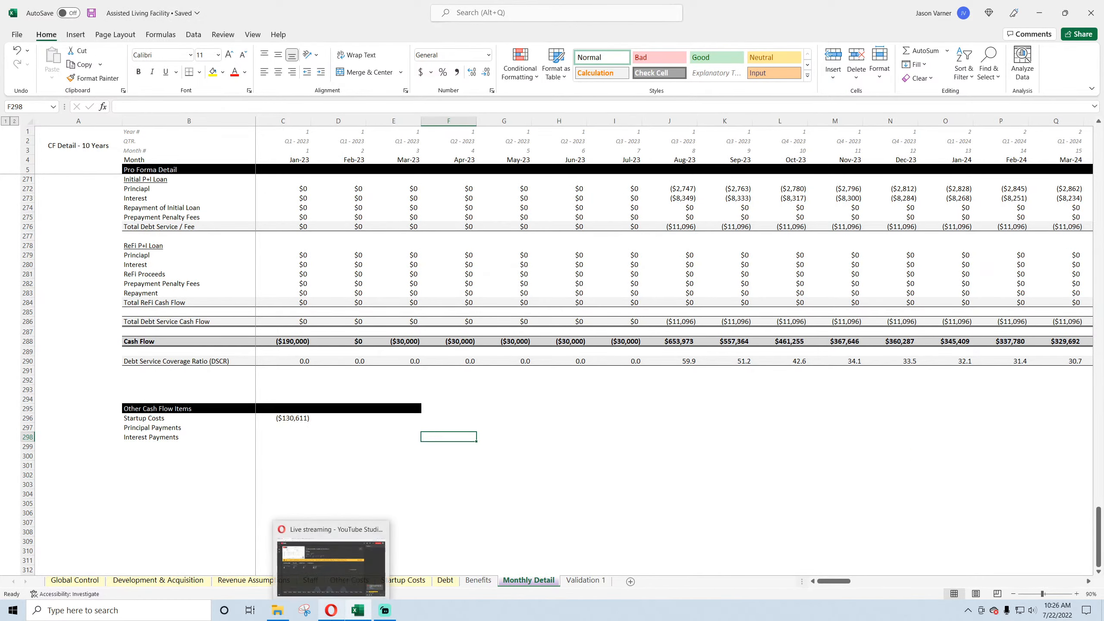
click(331, 610)
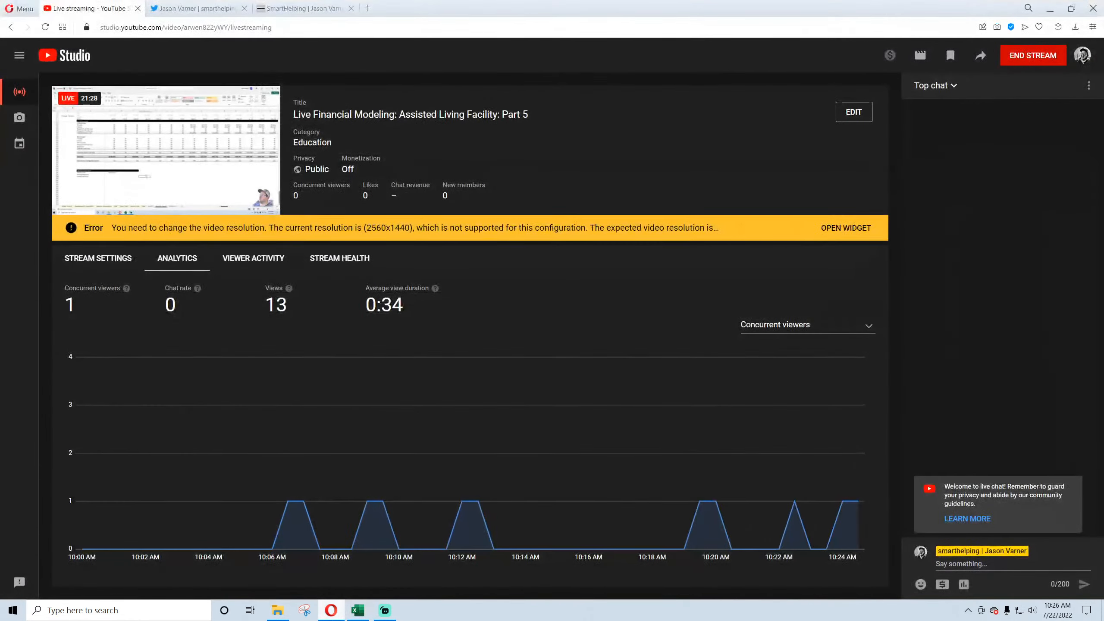
click(331, 610)
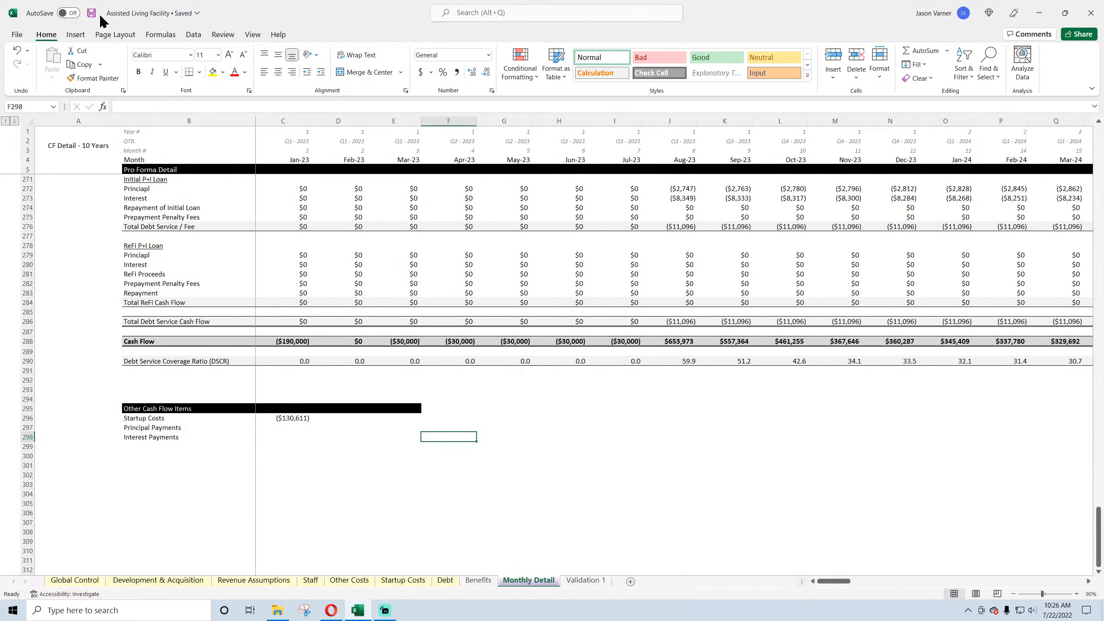
- Rename the Cash Flow row label in B288 to "Cash Flow after Debt Service"
click(286, 418)
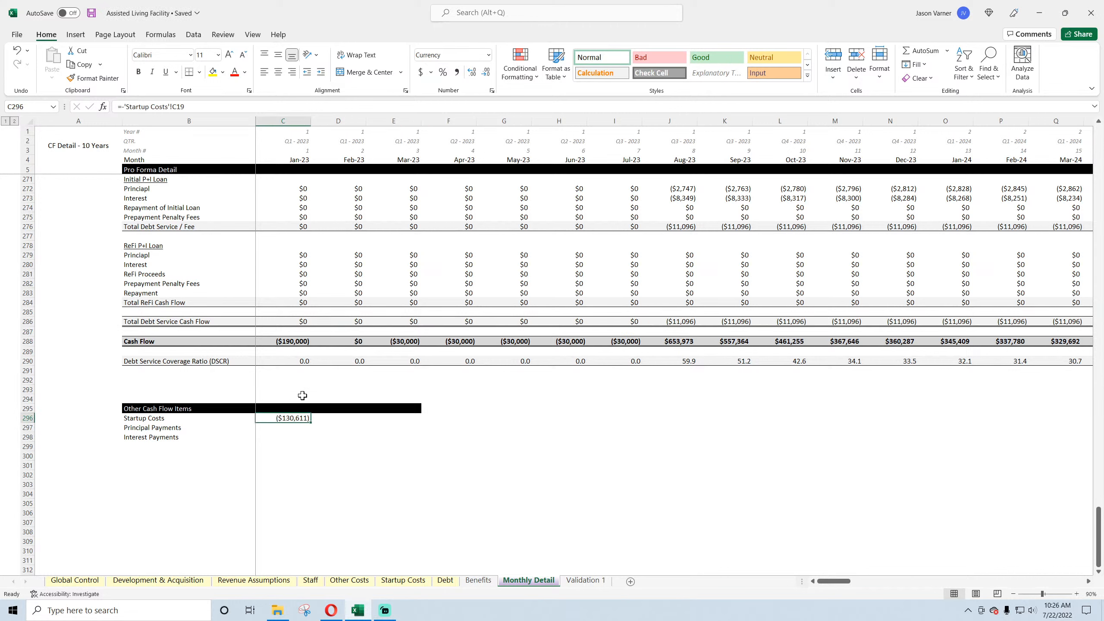
drag(131, 342, 521, 344)
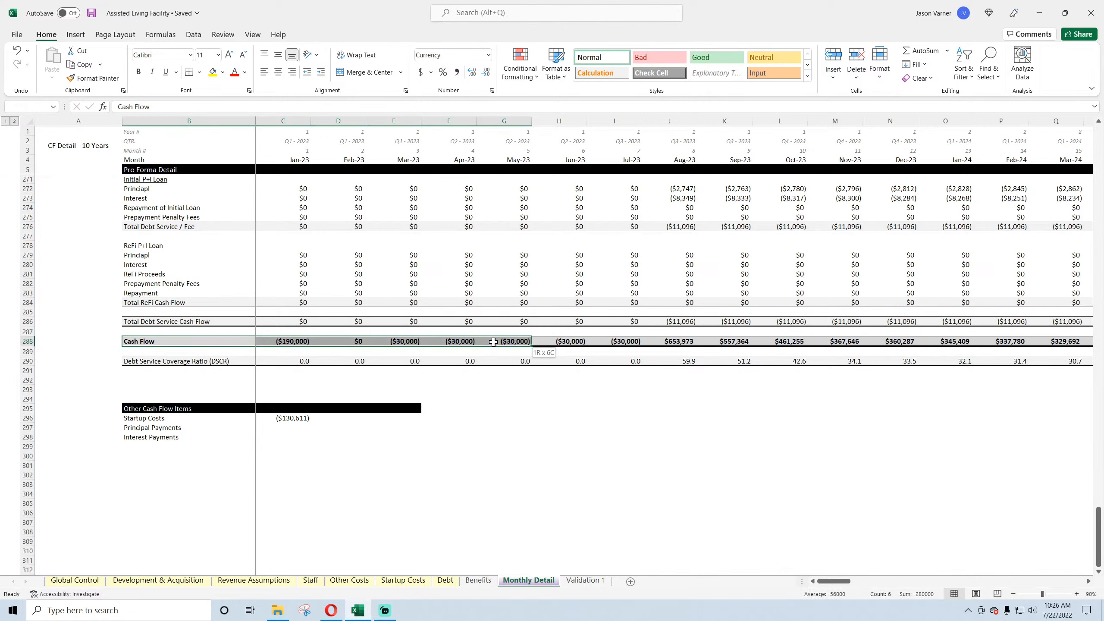
double_click(175, 343)
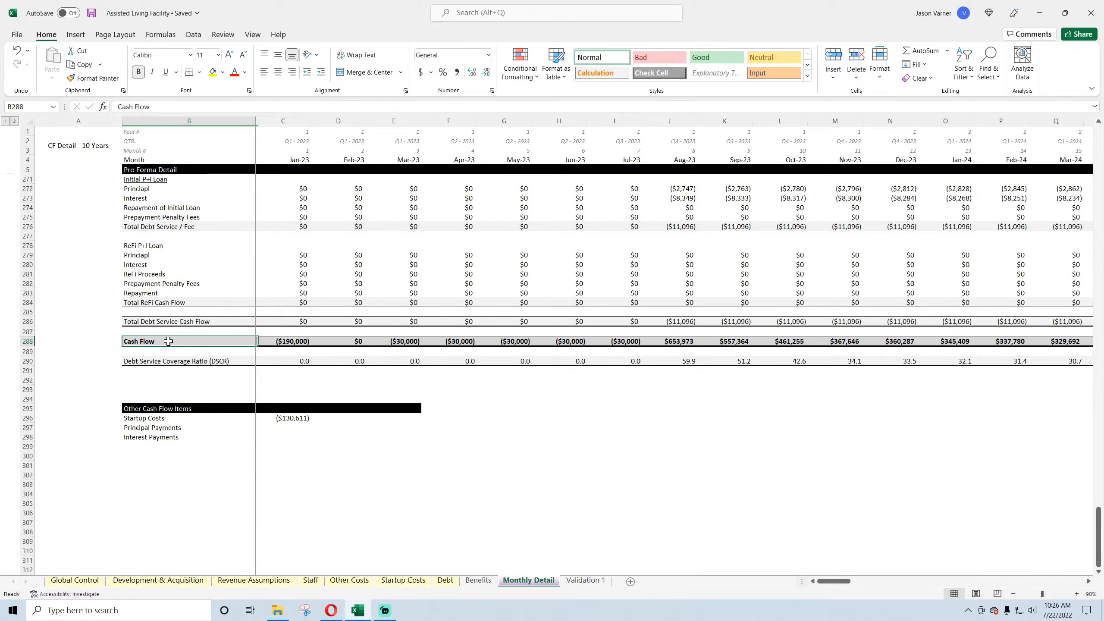
text(af)
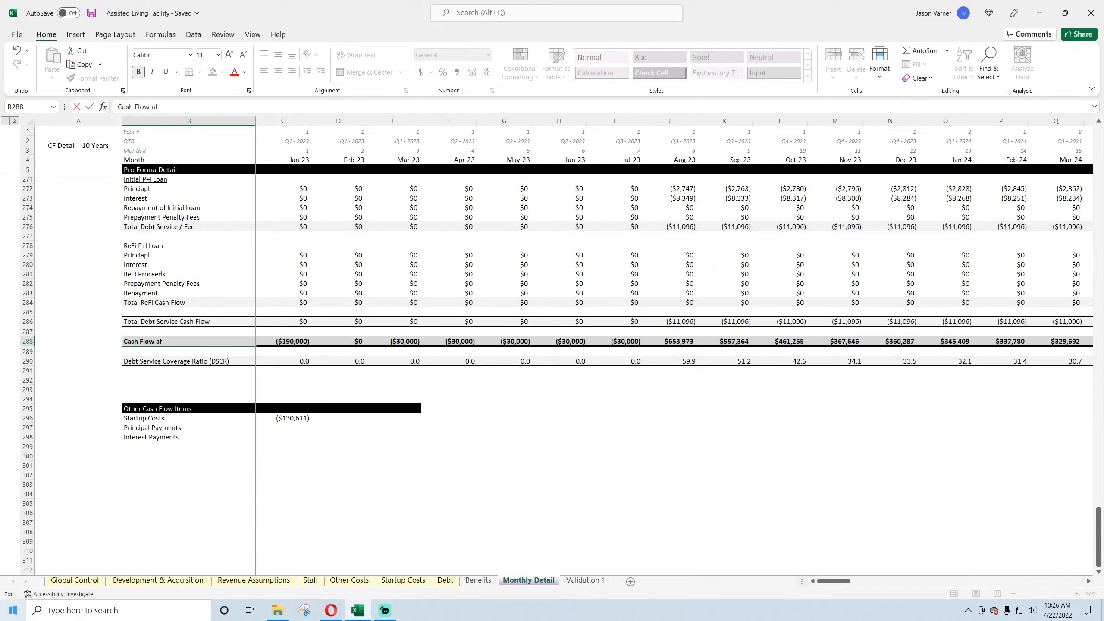
text(ter Debt Service)
key(Return)
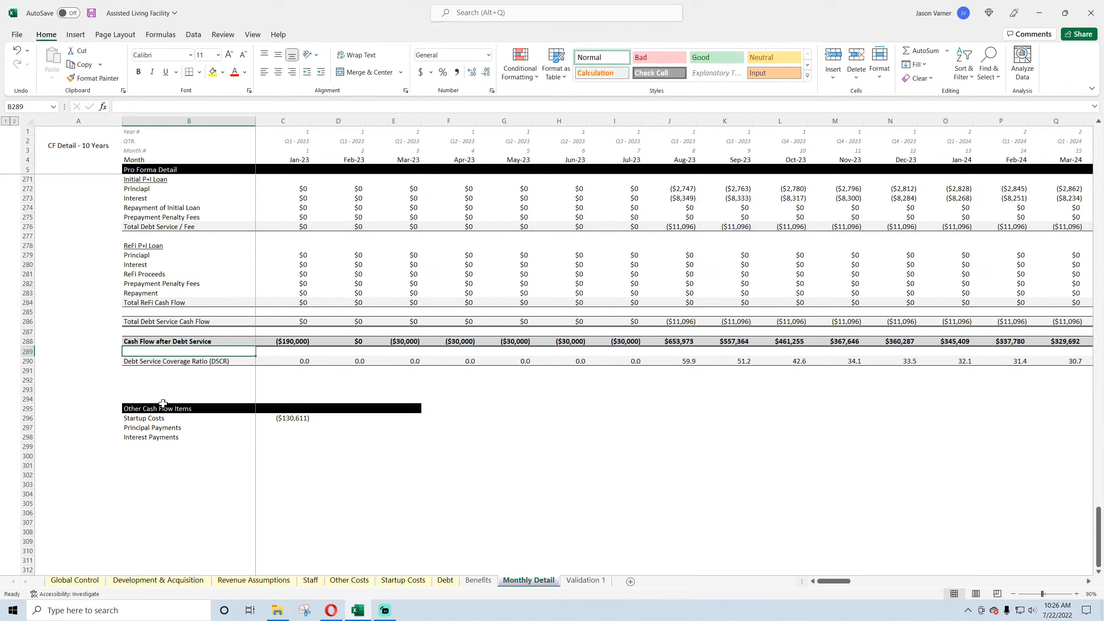
- Move the Other Cash Flow Items block up two rows so its header sits in row 293
drag(142, 408, 408, 447)
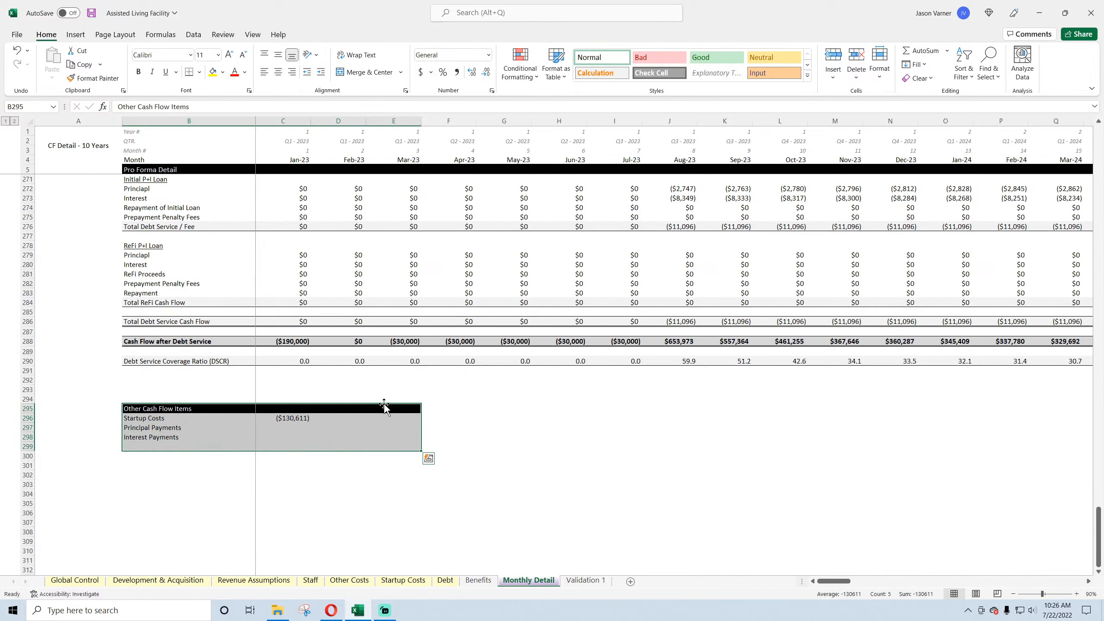
drag(382, 404, 360, 392)
click(291, 399)
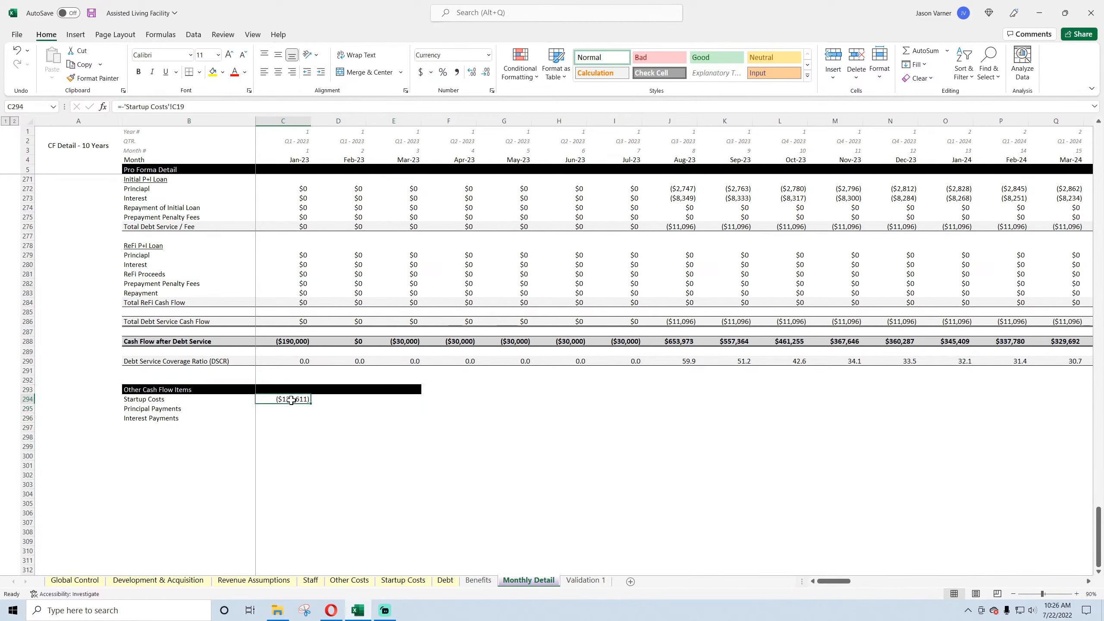
- Clear the Principal Payments and Interest Payments labels beneath Startup Costs in the Other Cash Flow Items section
click(153, 411)
key(Delete)
key(Down)
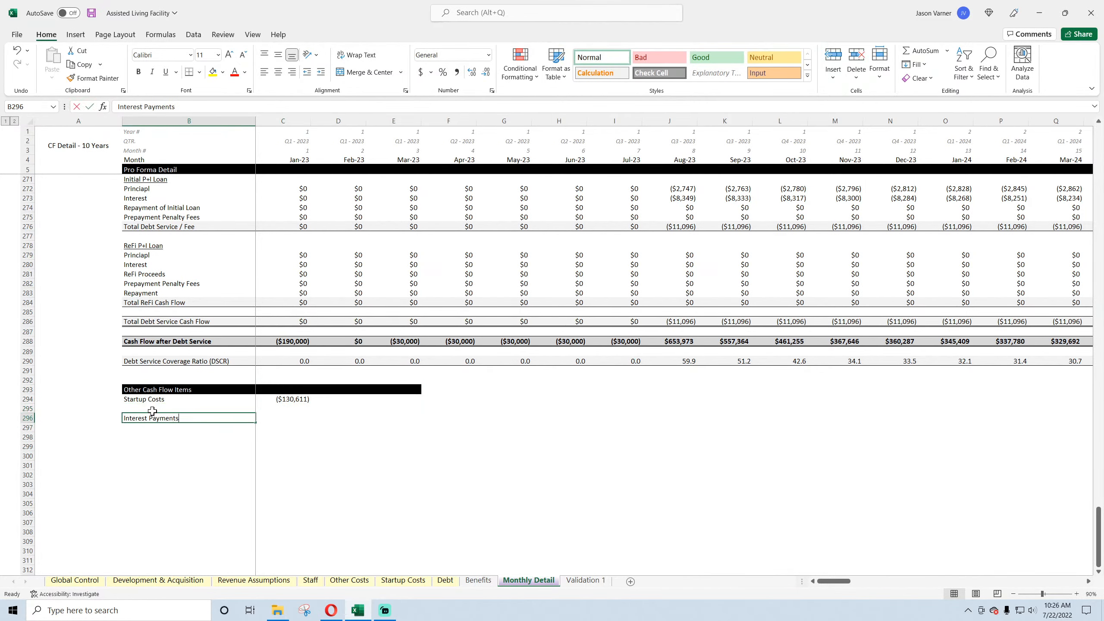
key(Delete)
key(Down)
scroll(151, 410, up, 4)
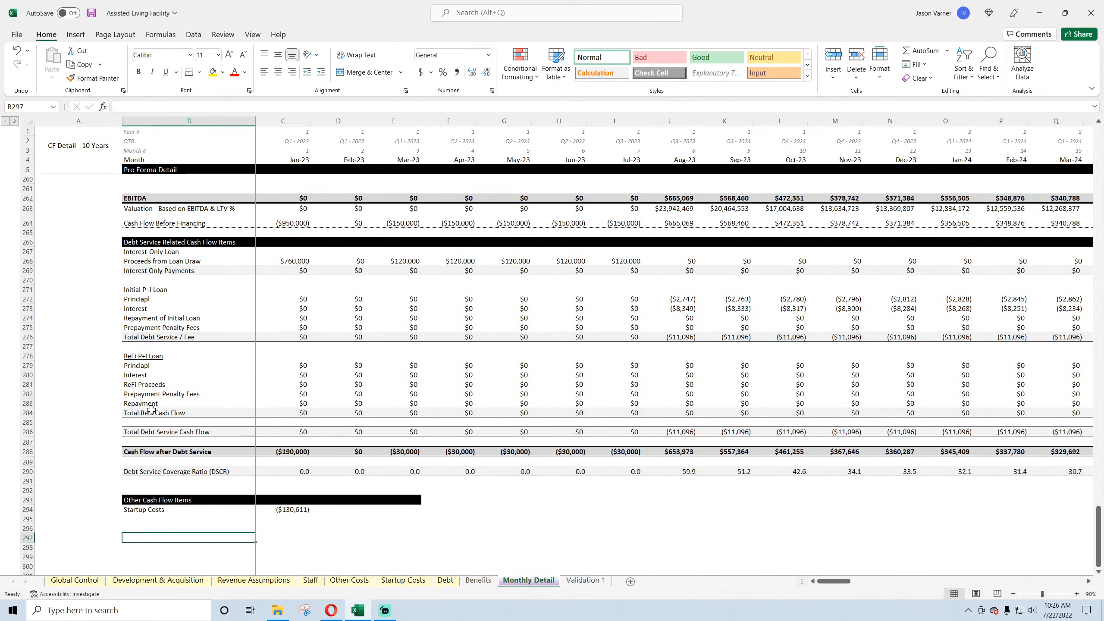
scroll(152, 410, down, 4)
- Add the labels Taxes, CapEx and Exit Proceeds in B295 to B297 beneath Startup Costs
click(151, 409)
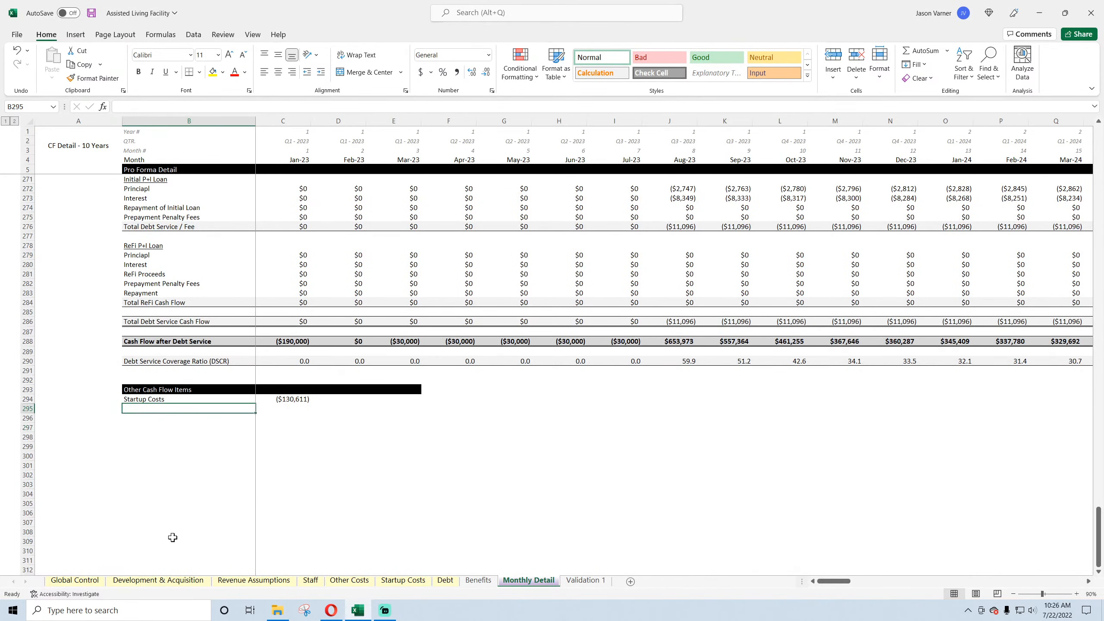
text(Taxes)
key(Return)
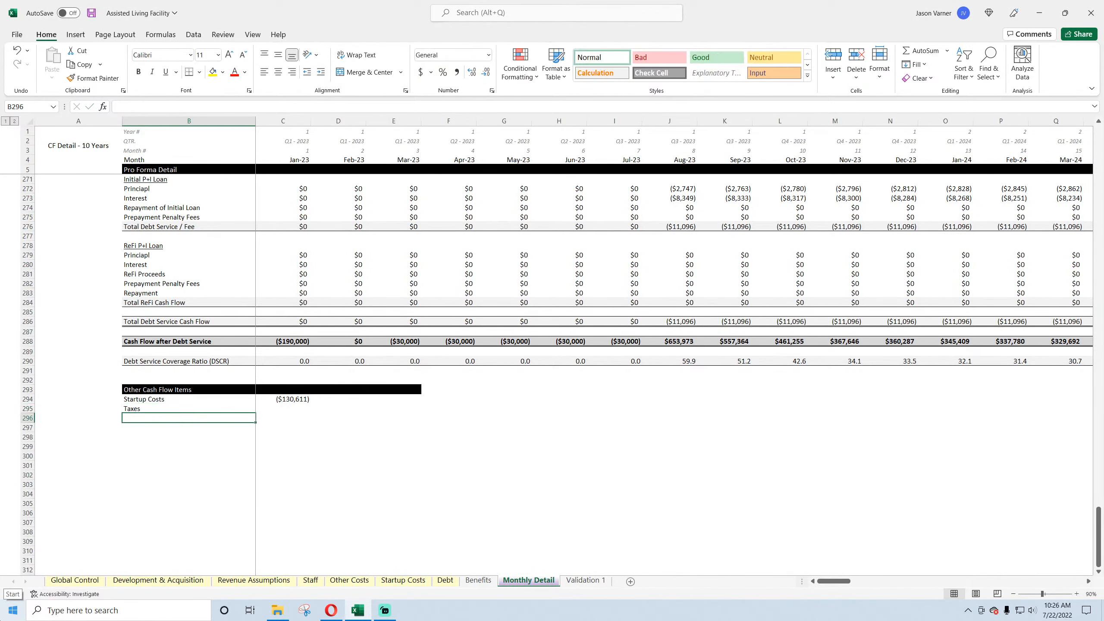
text(CapEx)
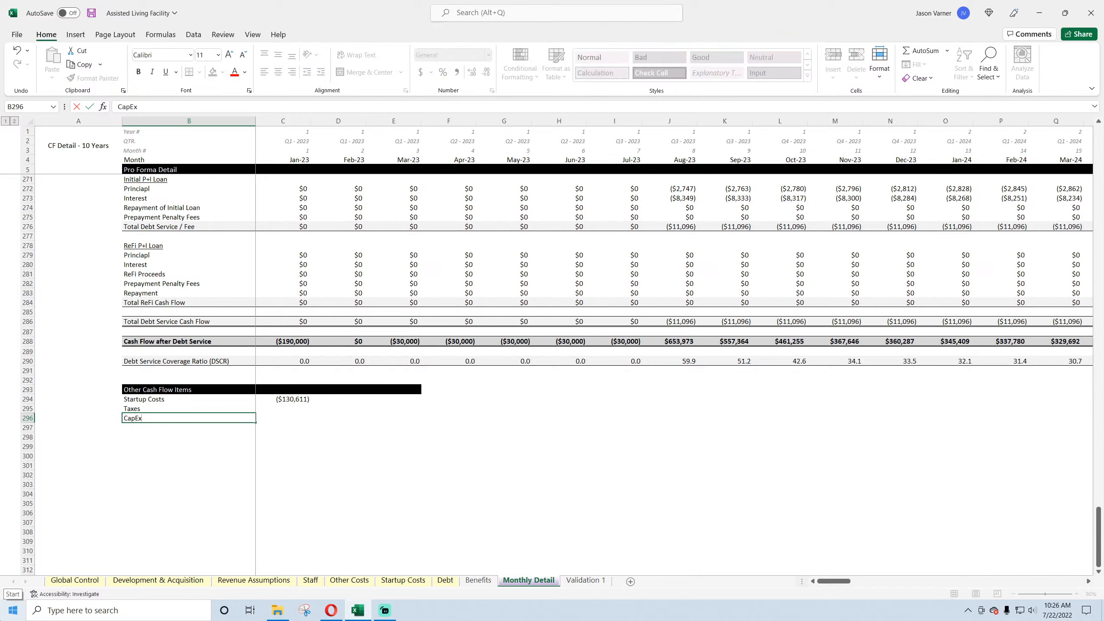
key(Return)
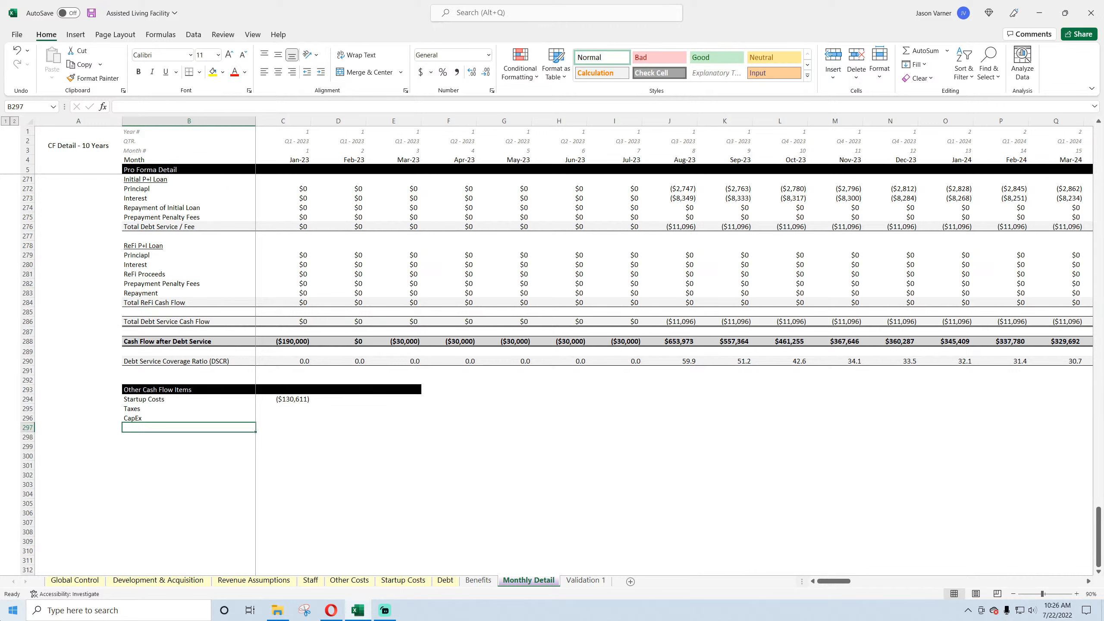
text(Exit Proceeds)
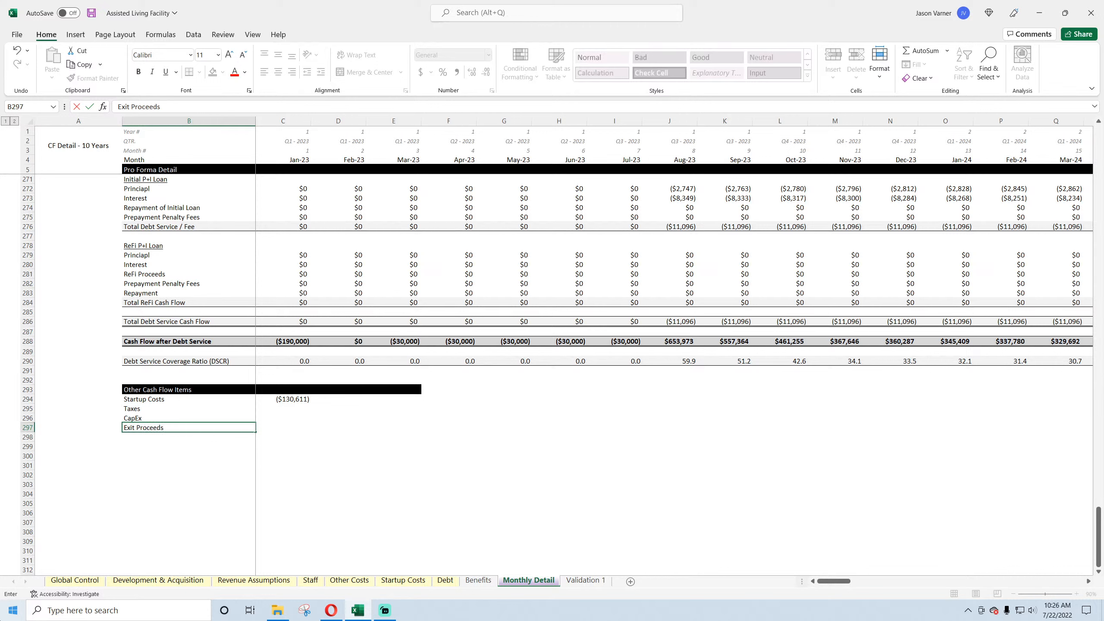
key(Return)
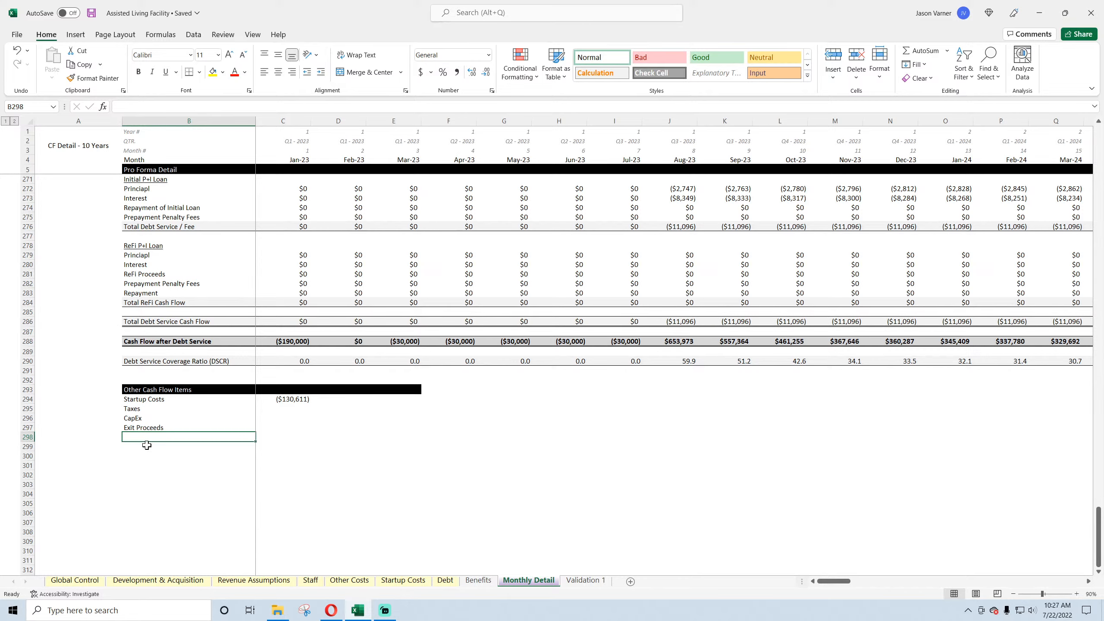
- Look over the acquisition and development cost categories and their monthly inputs on the Development & Acquisition sheet
click(176, 581)
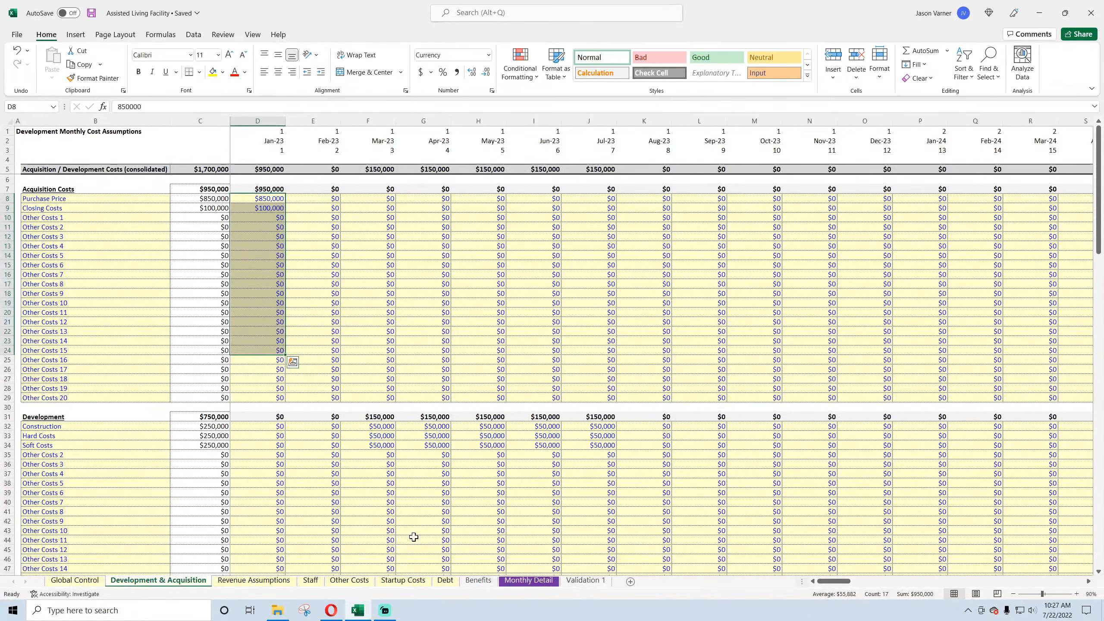
drag(255, 200, 754, 395)
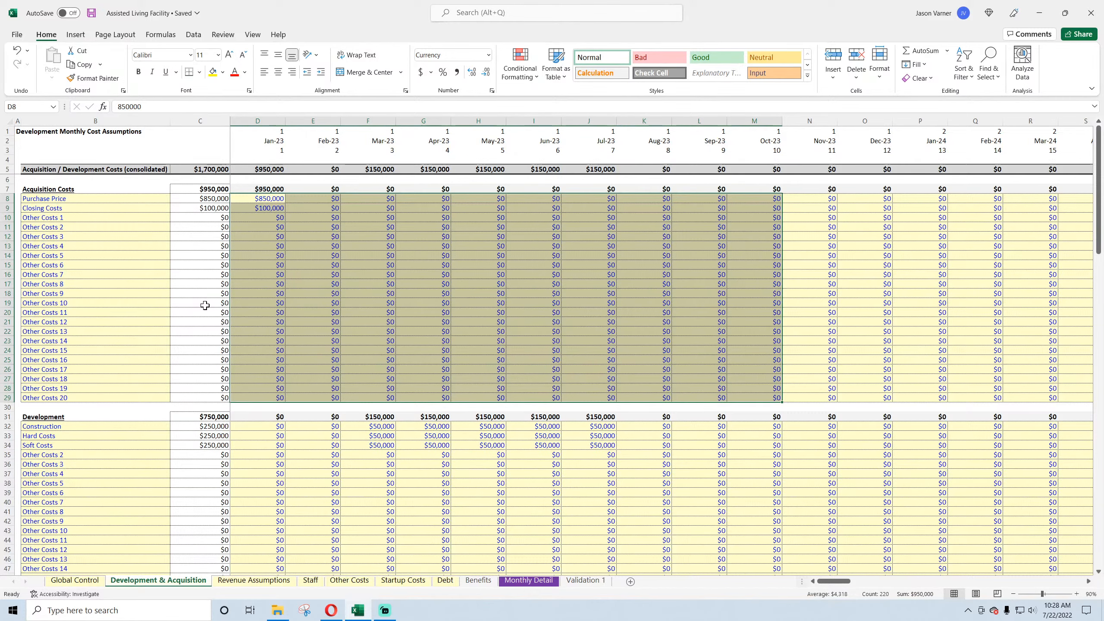
click(81, 200)
click(82, 226)
scroll(93, 356, down, 20)
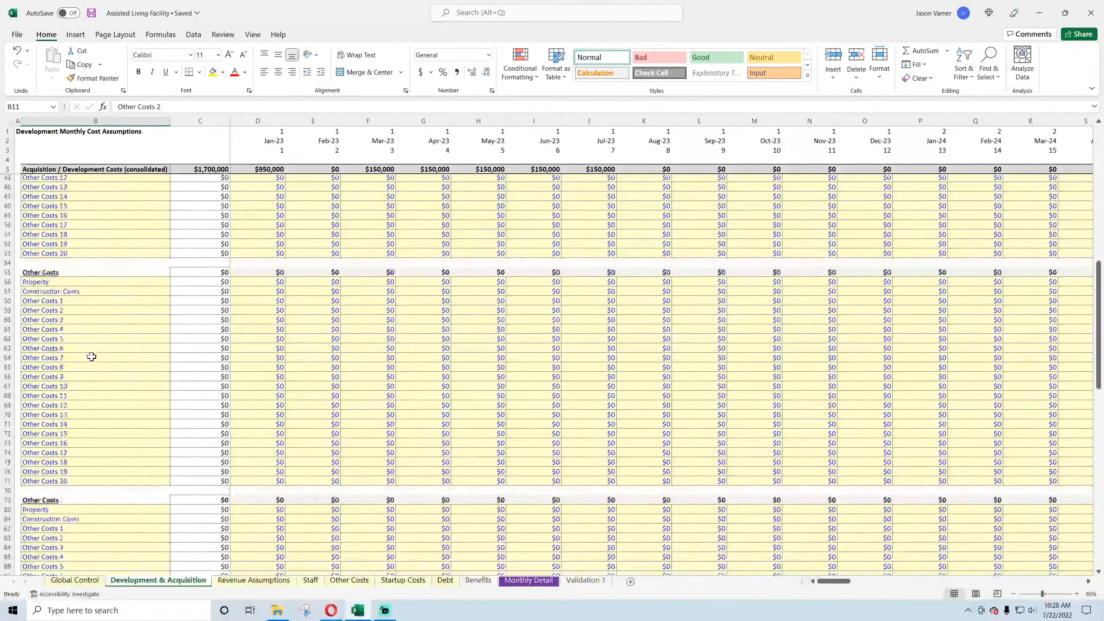
scroll(95, 354, up, 20)
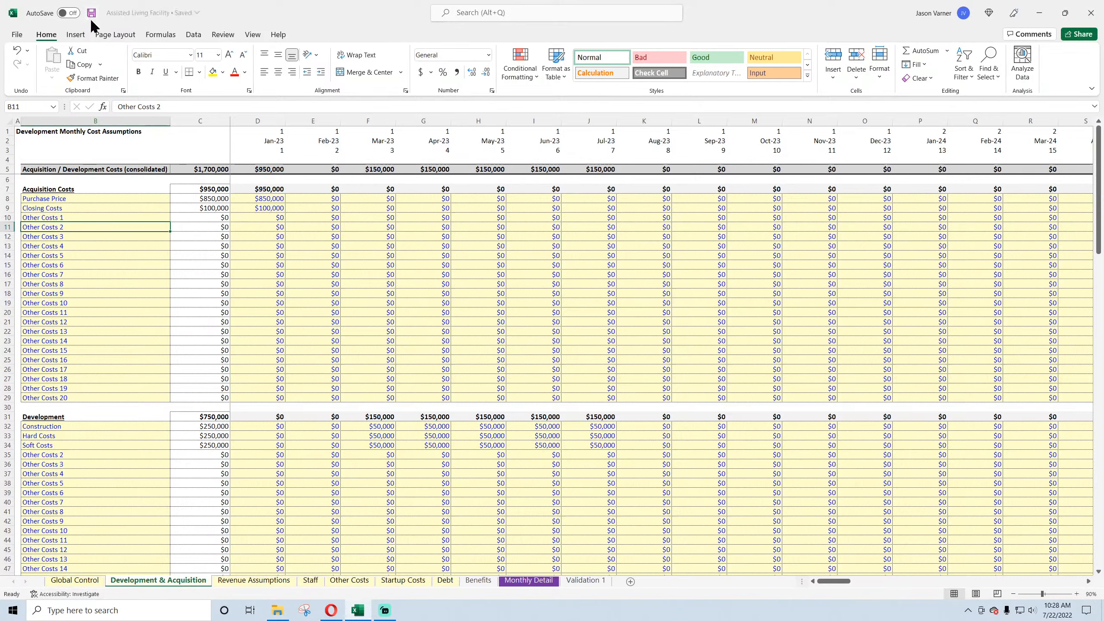
click(76, 200)
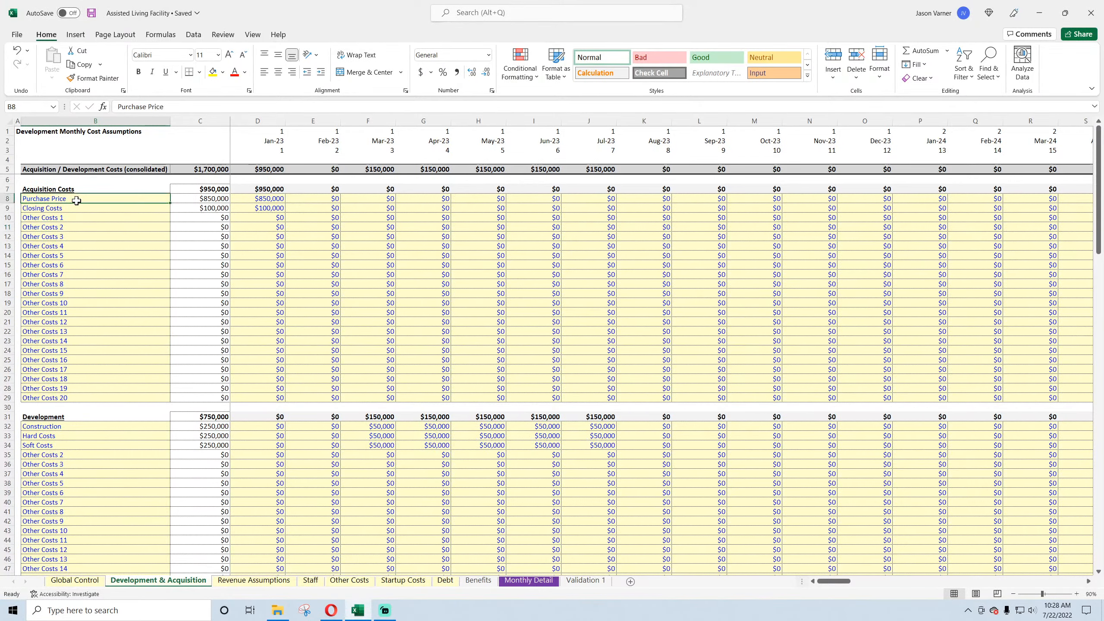
- Rename the last Other Costs category header, in B127, to "Land-Only"
scroll(92, 285, down, 20)
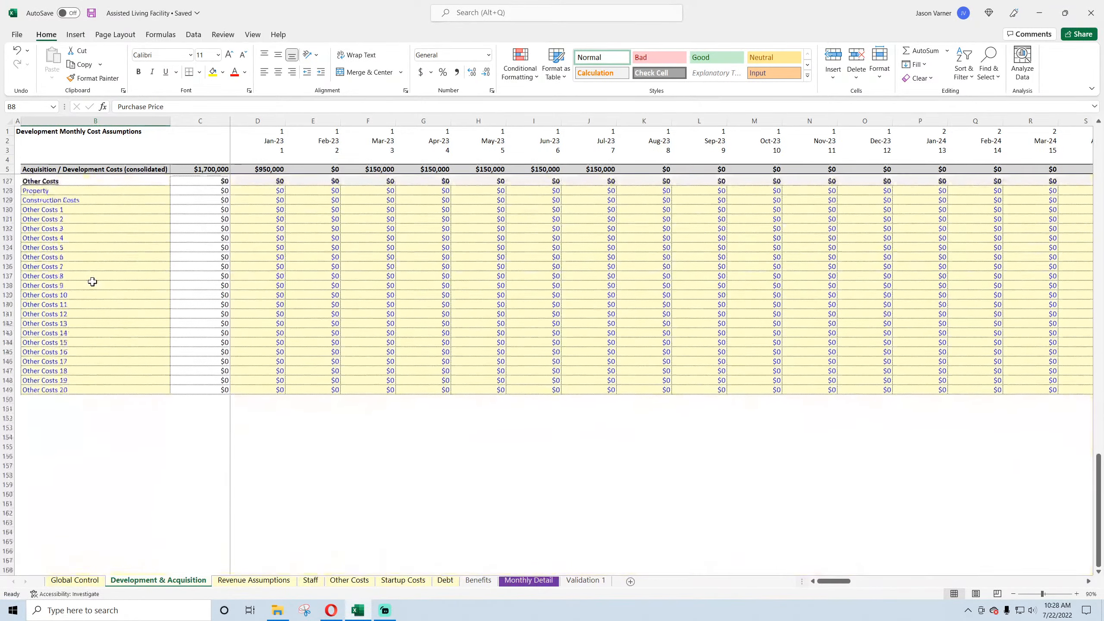
scroll(91, 279, up, 1)
click(91, 281)
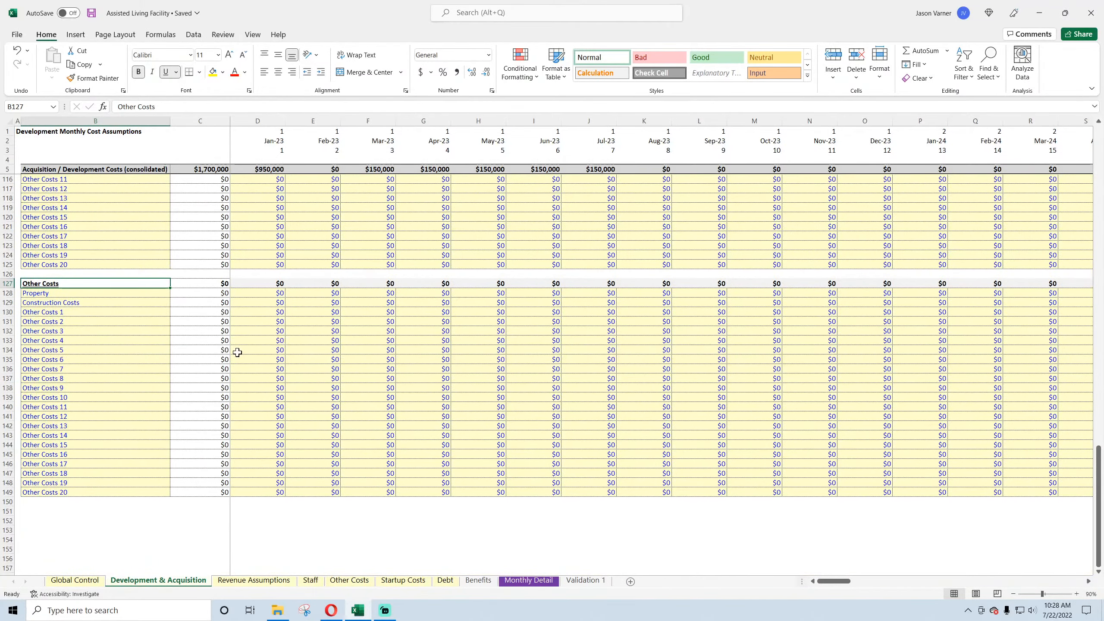
text(Land-On)
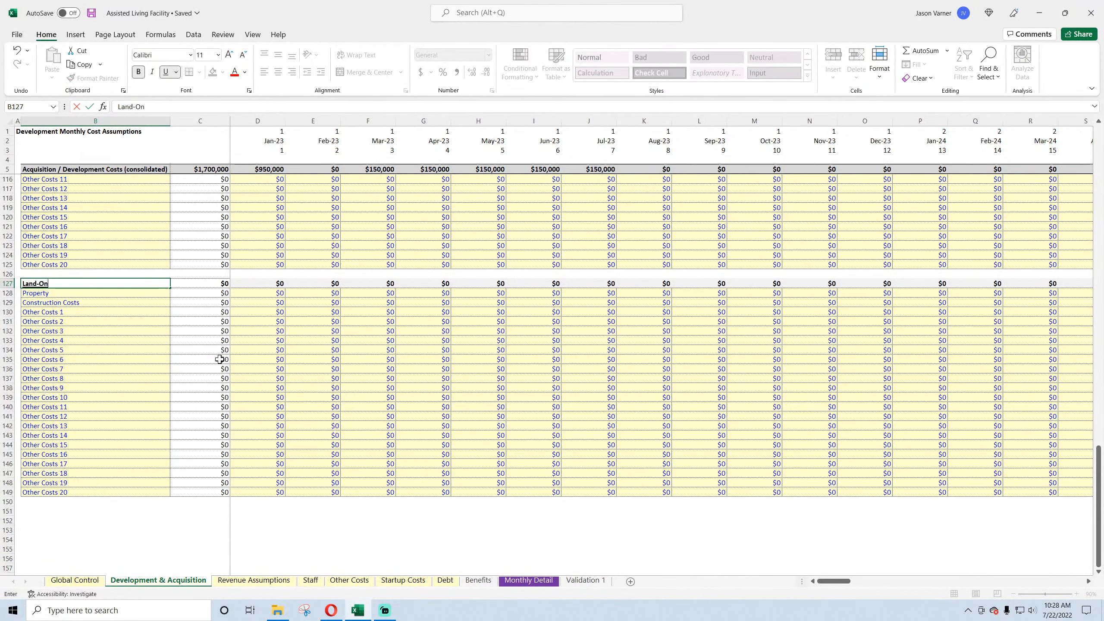
text(ly)
key(Return)
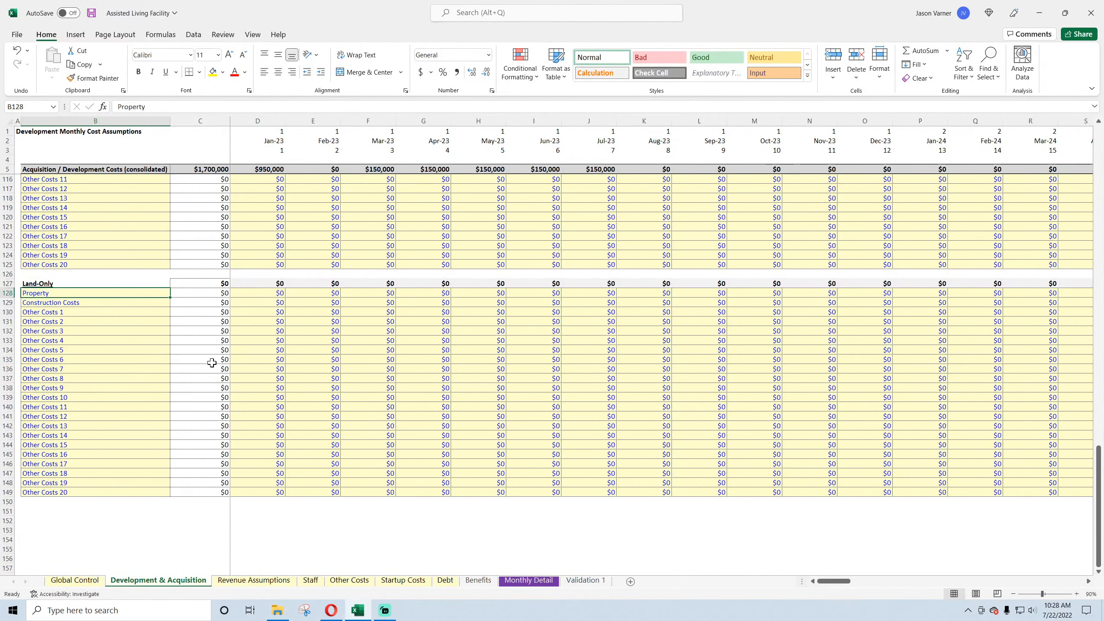
- Extend the B127 header to read "Land-Only - anything here is not depreciable" and save the workbook
click(83, 283)
click(185, 107)
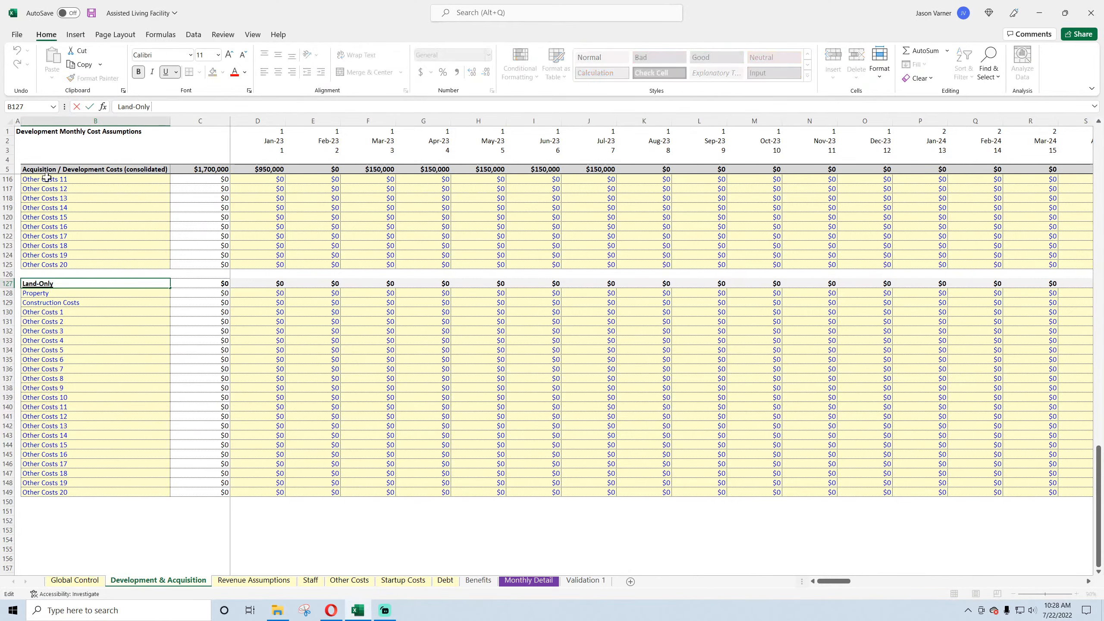
text(- anything he)
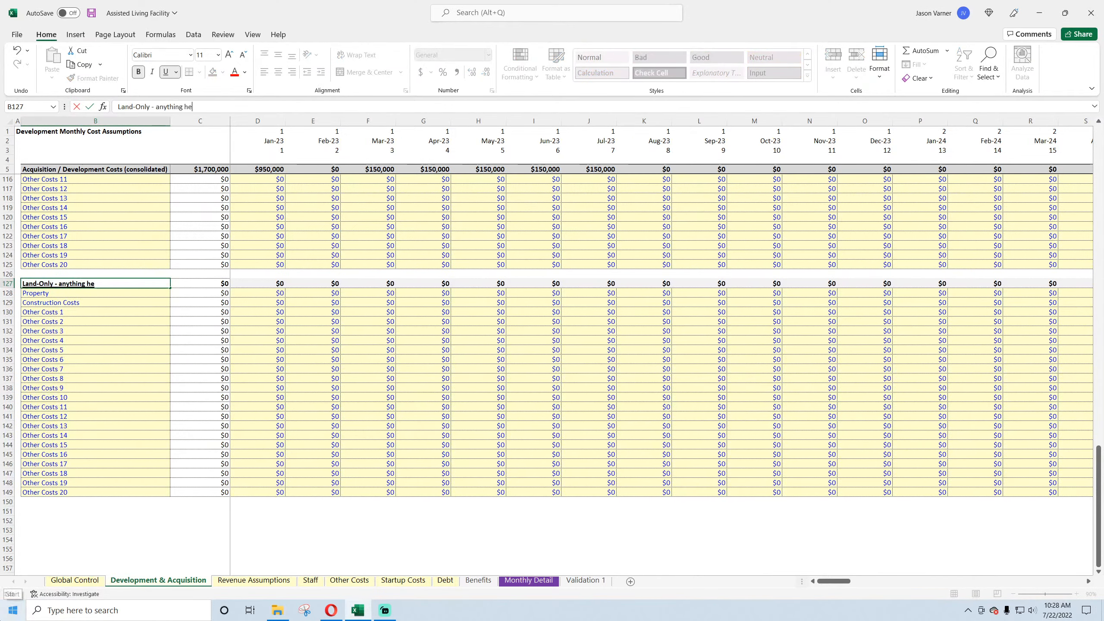
text(re is not depreciabl)
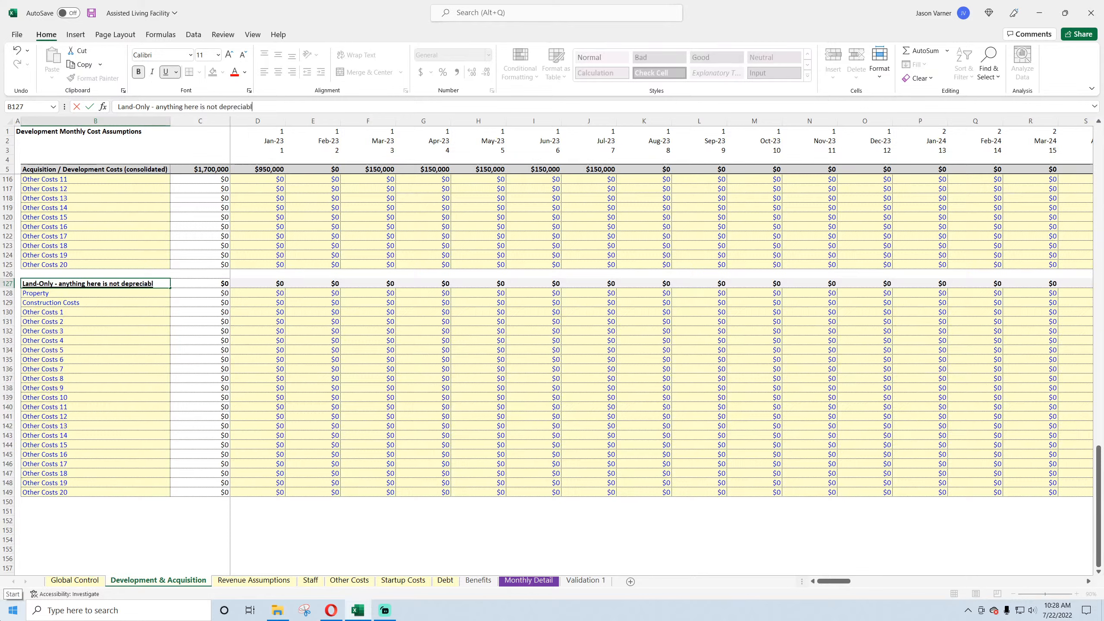
text(e)
key(Return)
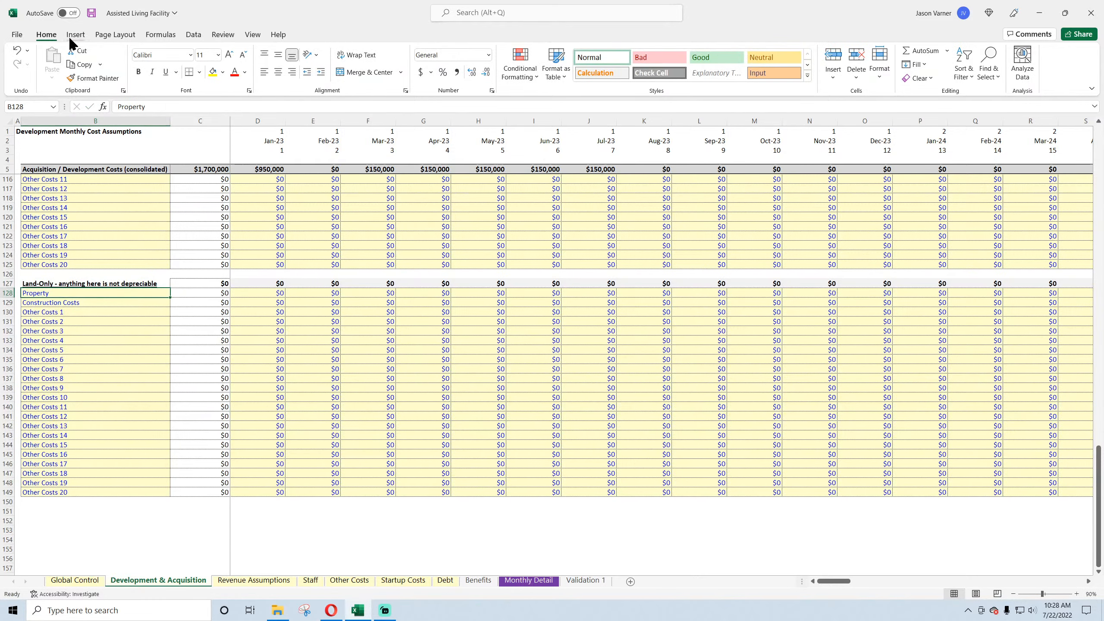
click(92, 14)
- Change the capital O in the B127 header to lower case so it begins with "Land-only"
click(92, 283)
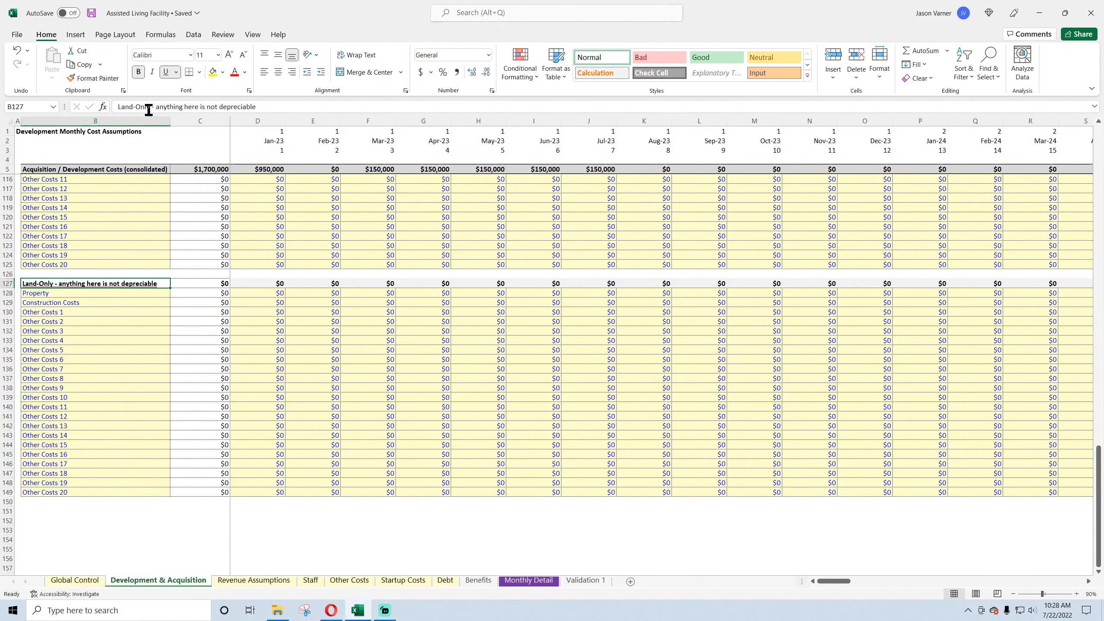
click(135, 108)
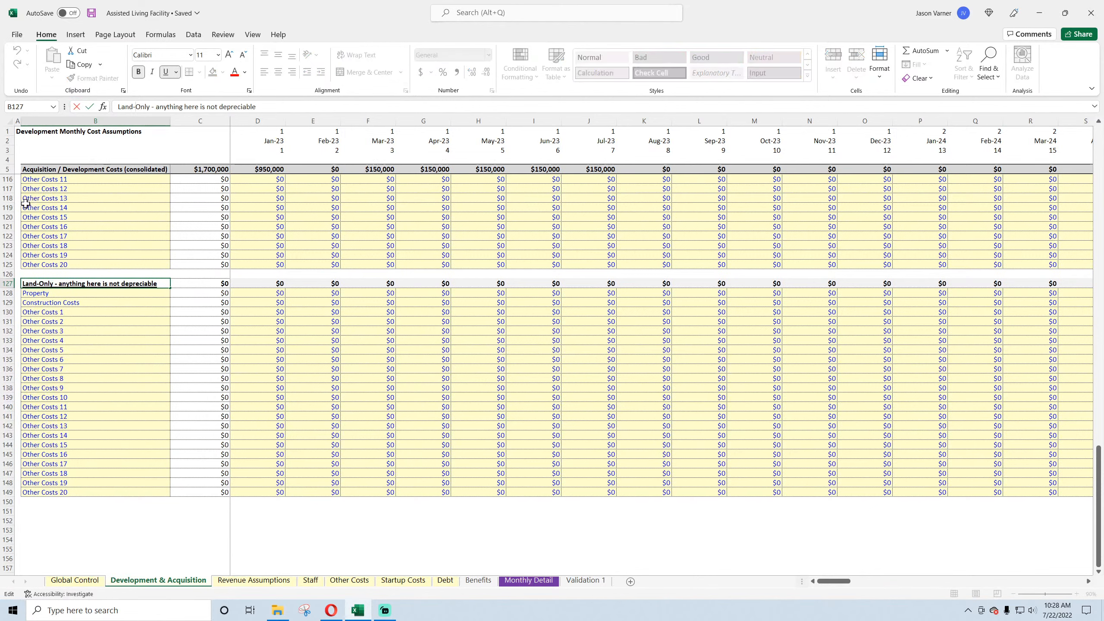
key(Delete)
text(o)
key(Return)
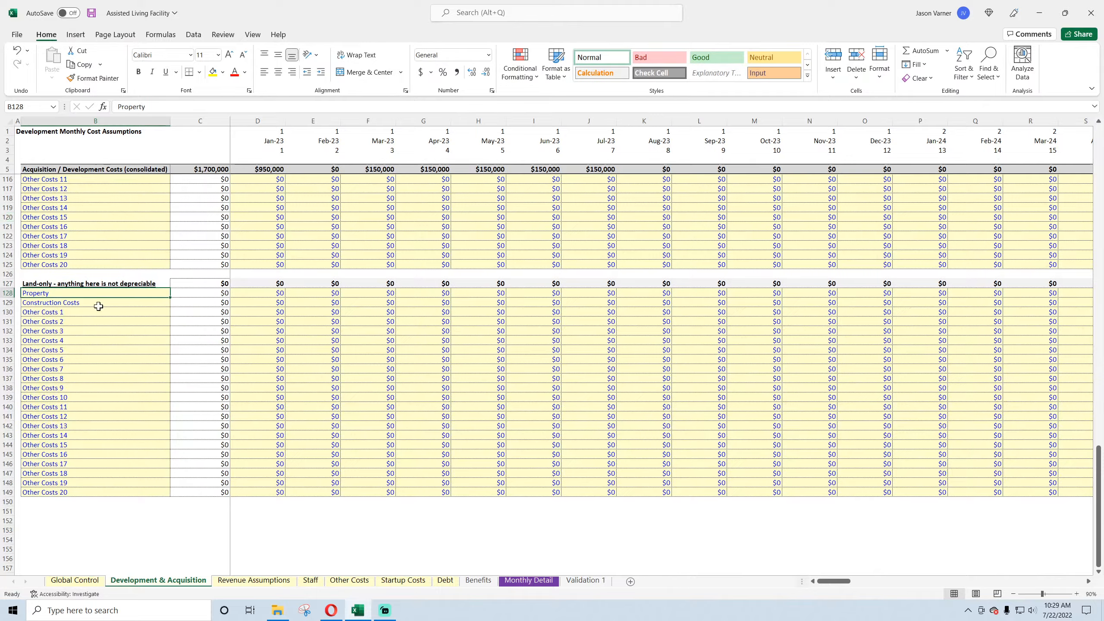
- Highlight the land-only category header in B127 with a yellow fill and save the workbook
scroll(98, 306, up, 20)
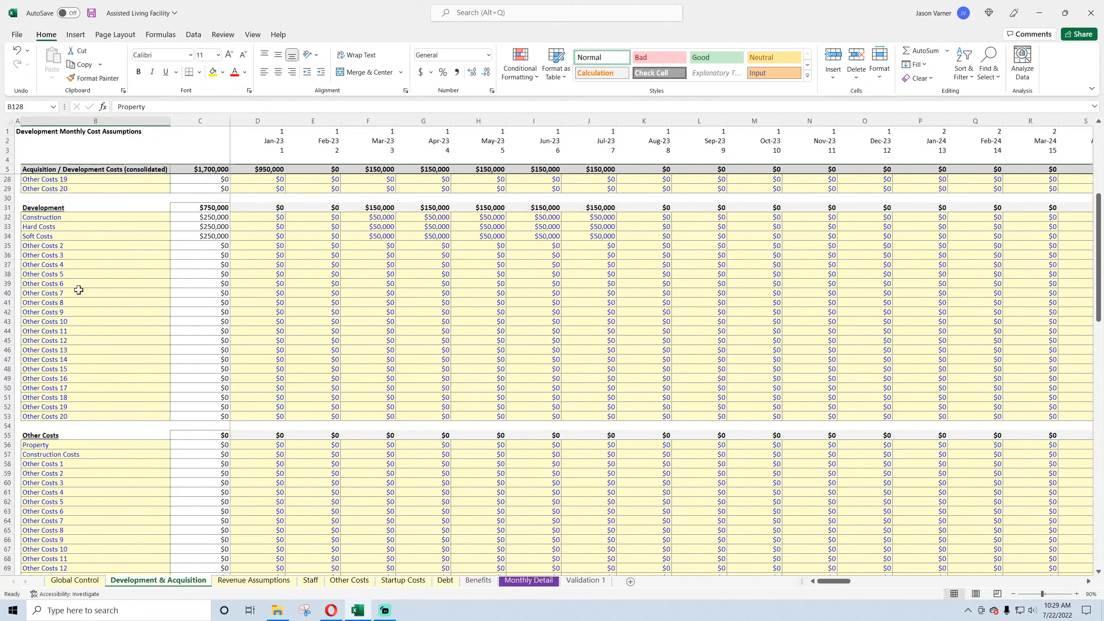
scroll(78, 289, down, 20)
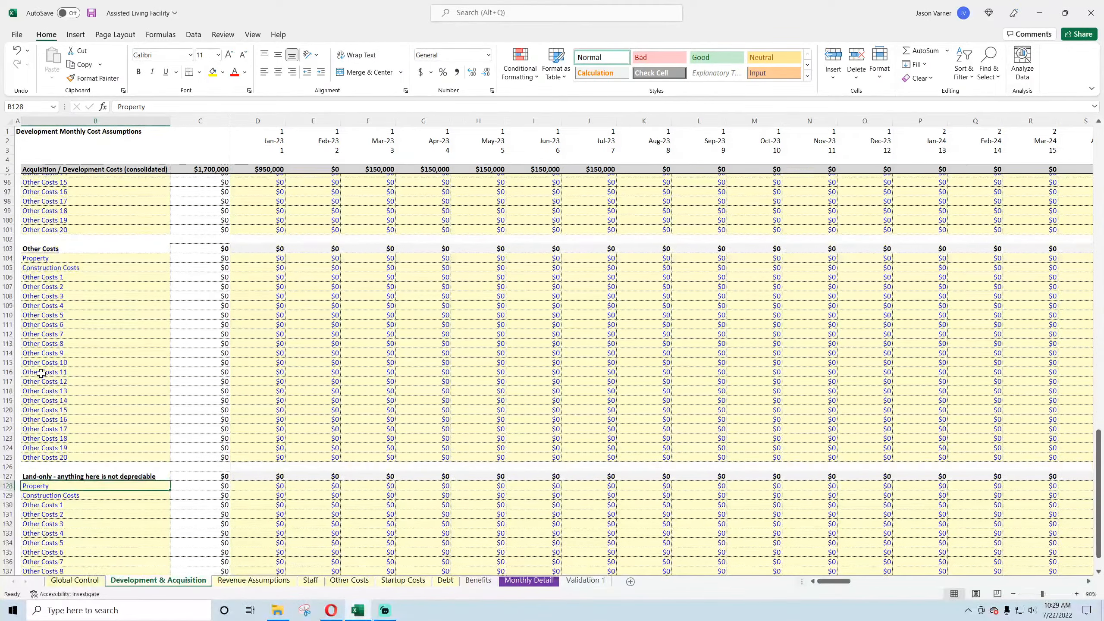
scroll(114, 415, down, 3)
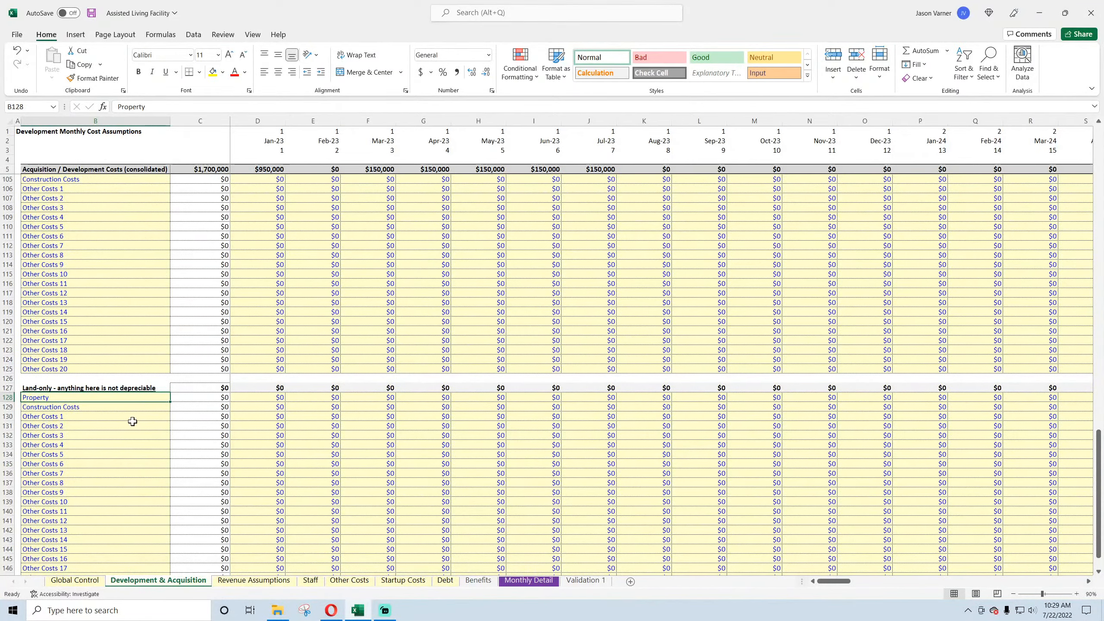
click(78, 387)
scroll(77, 386, down, 4)
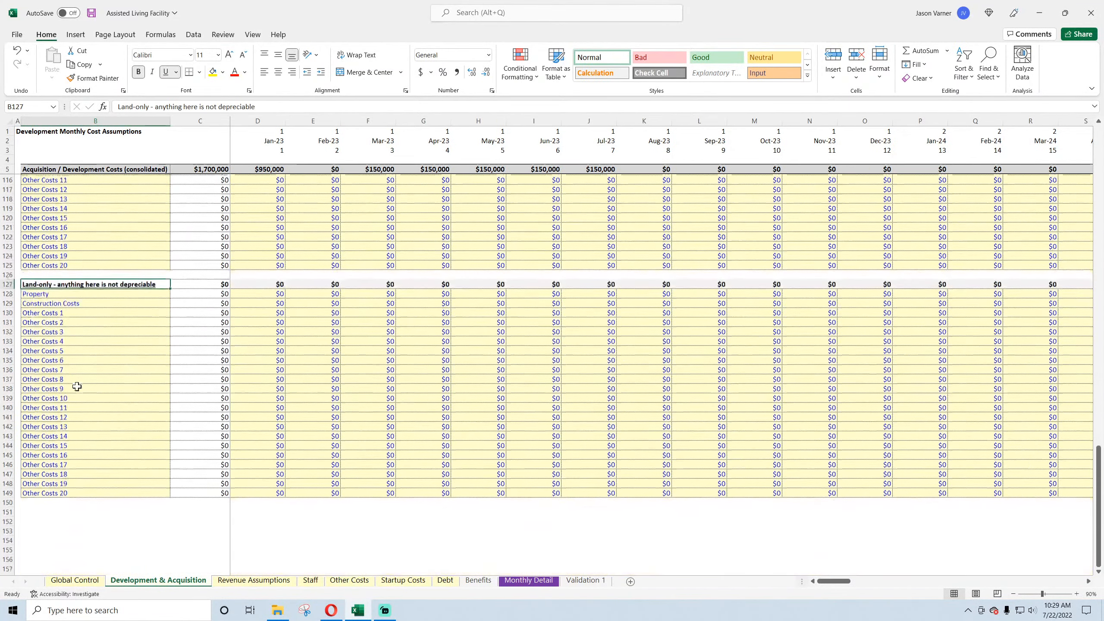
click(213, 71)
click(198, 378)
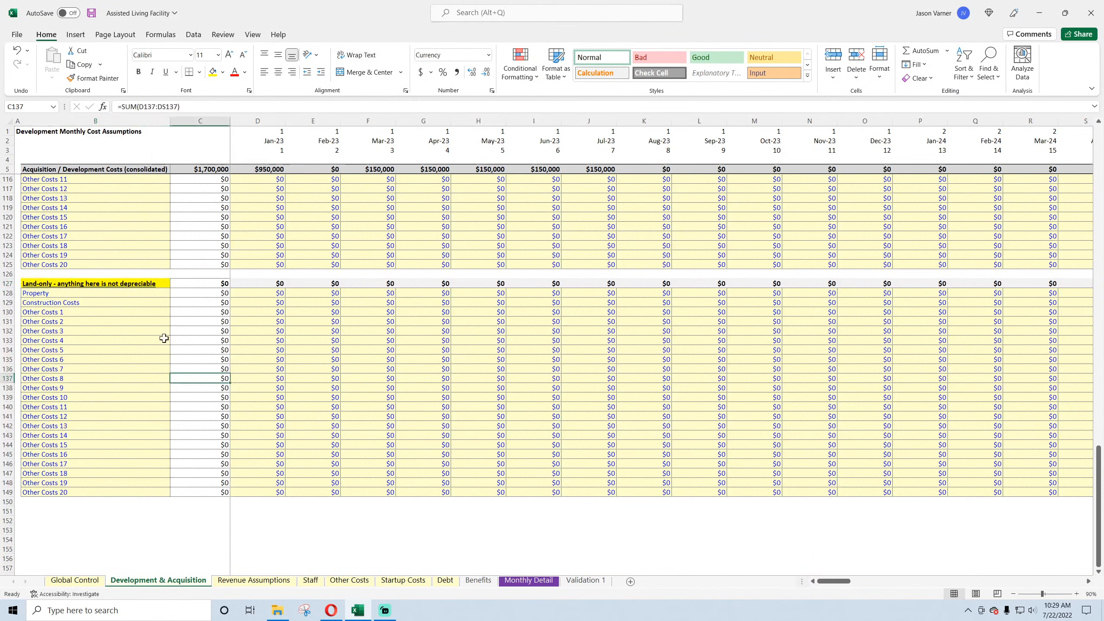
click(86, 293)
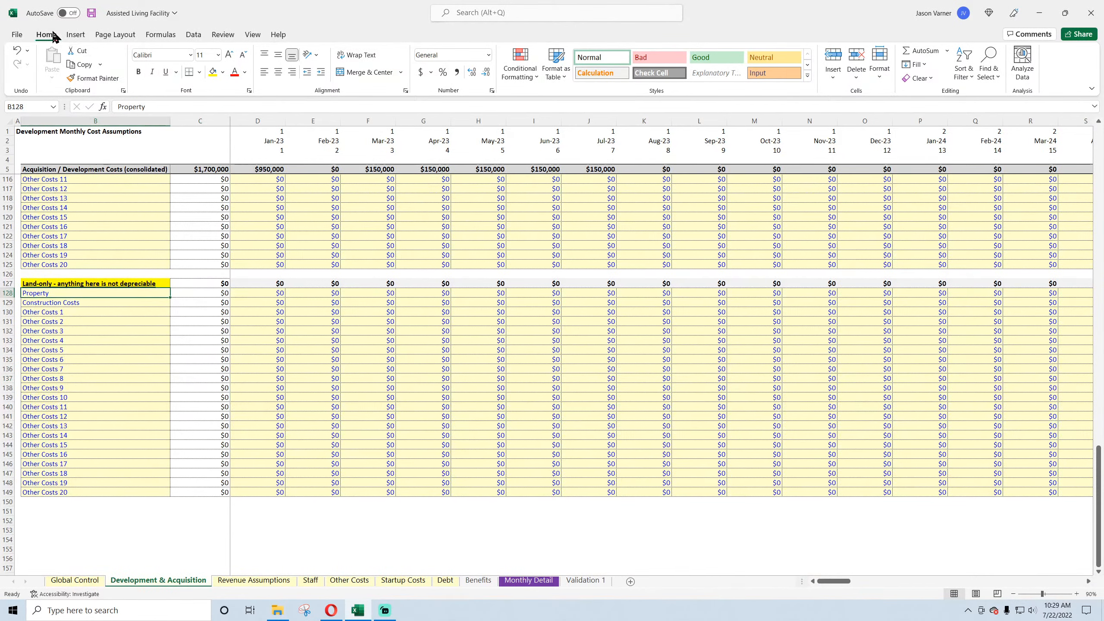
click(91, 13)
click(112, 303)
click(105, 331)
click(102, 379)
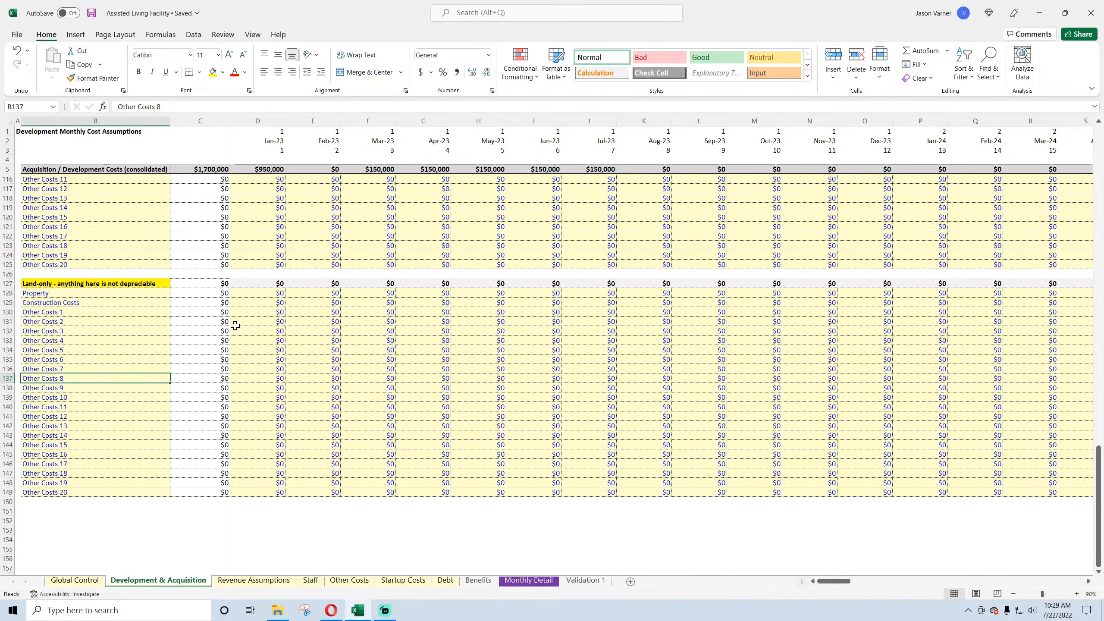
scroll(264, 426, up, 20)
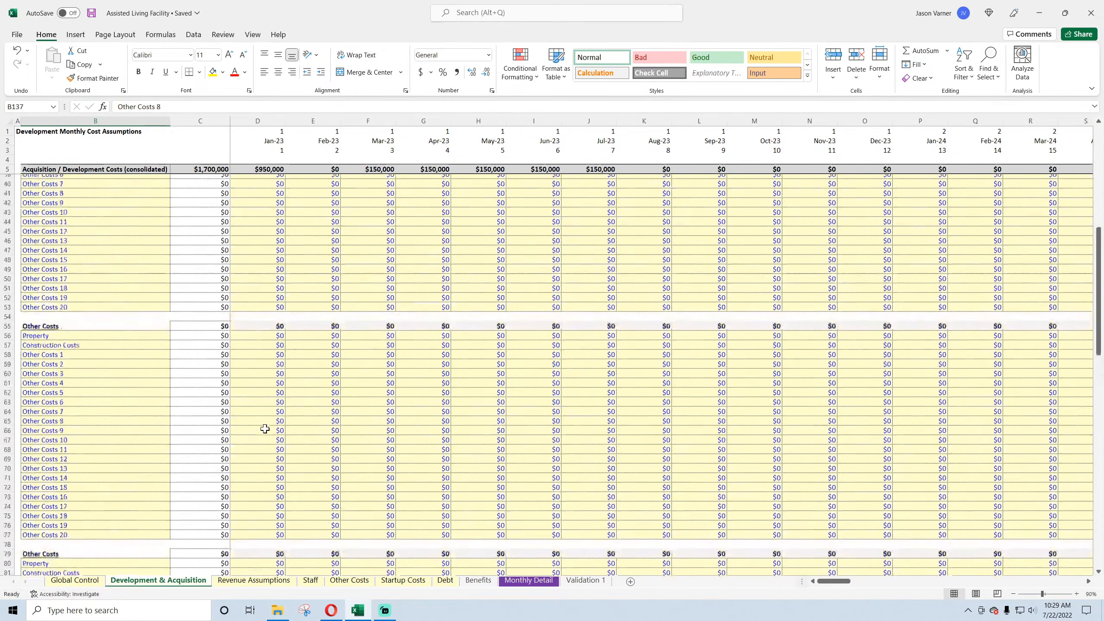
scroll(265, 429, up, 11)
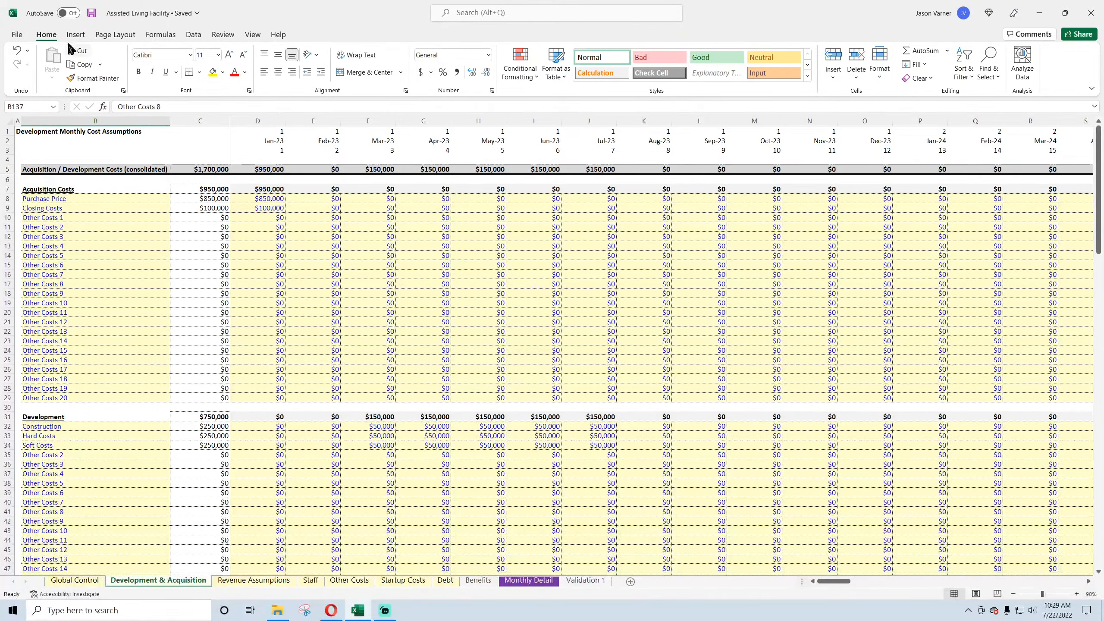
- Examine the EBITDA row for the first months and August 2023 on the Monthly Detail sheet, and save the workbook
click(526, 582)
scroll(420, 407, up, 7)
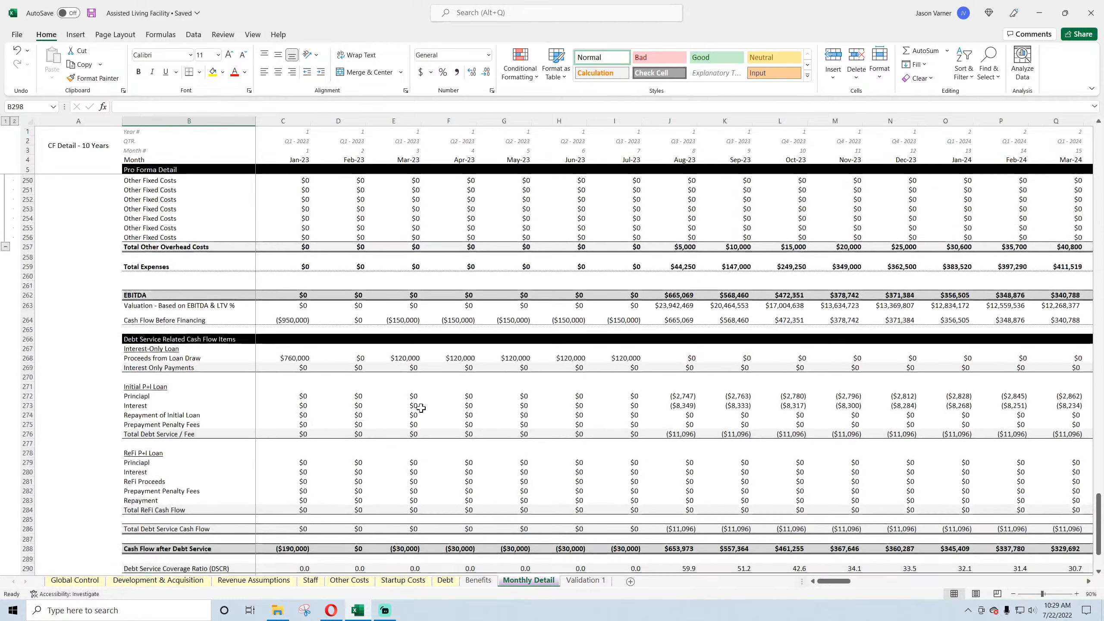
scroll(421, 408, up, 1)
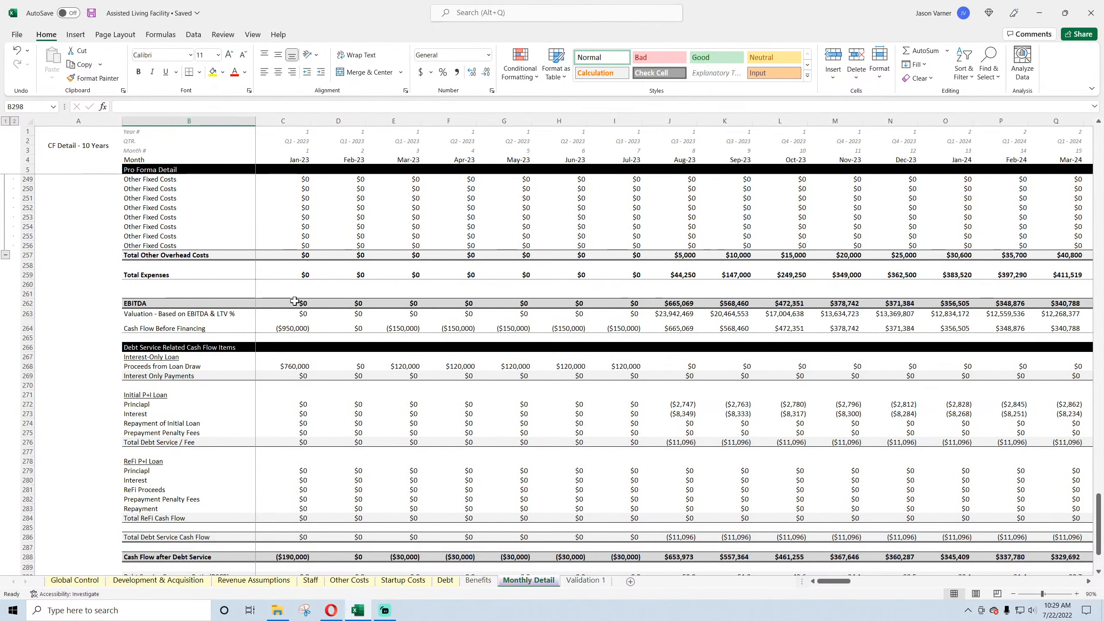
drag(296, 303, 454, 304)
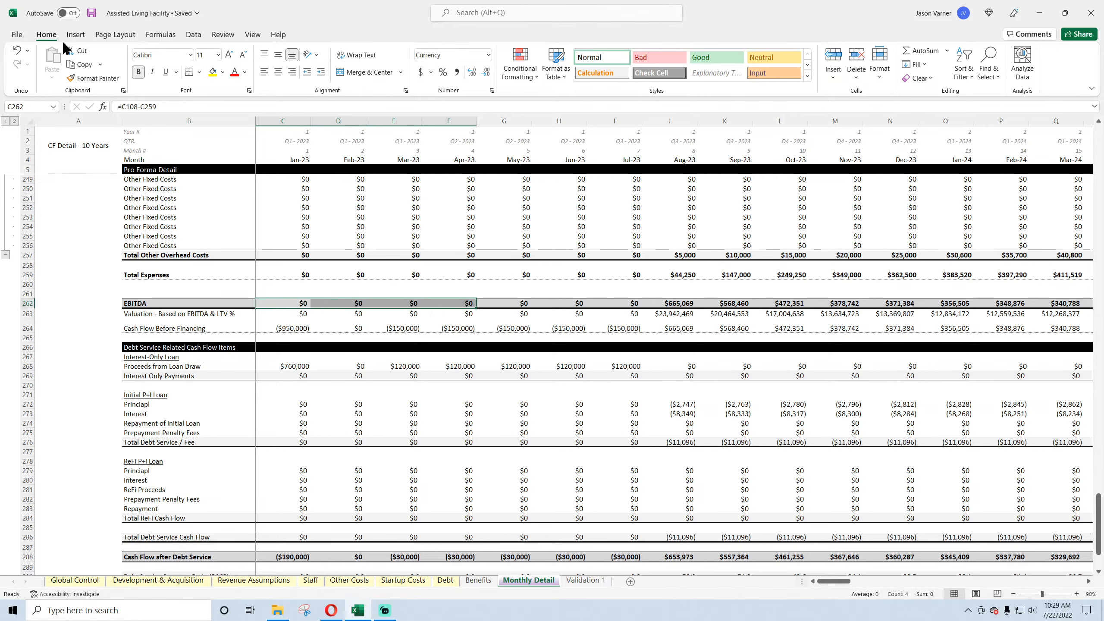
click(92, 13)
click(680, 304)
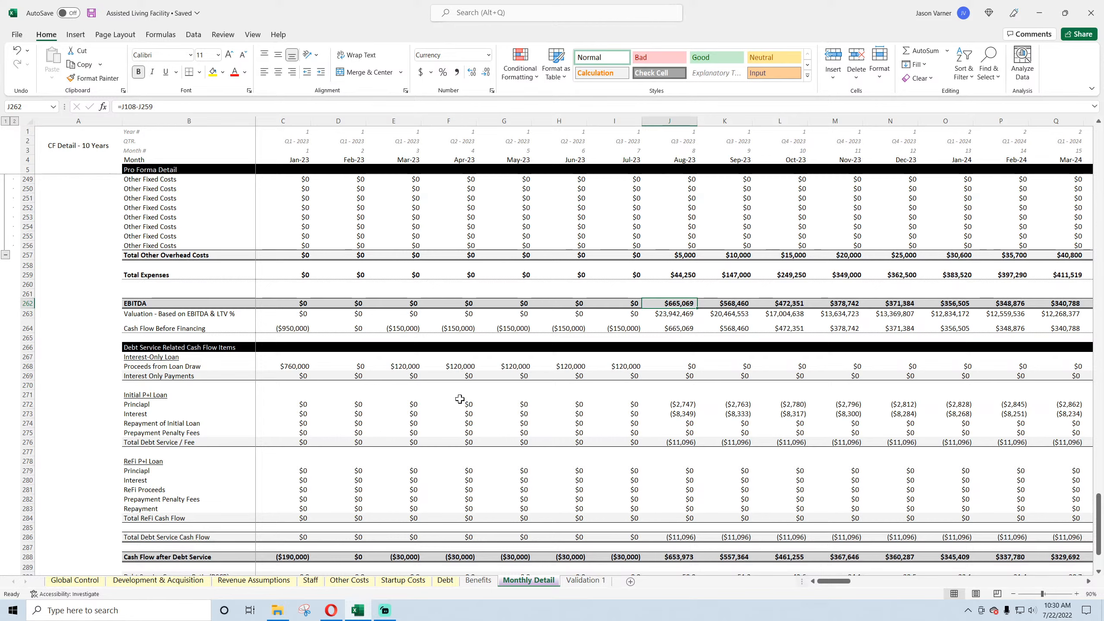
click(92, 14)
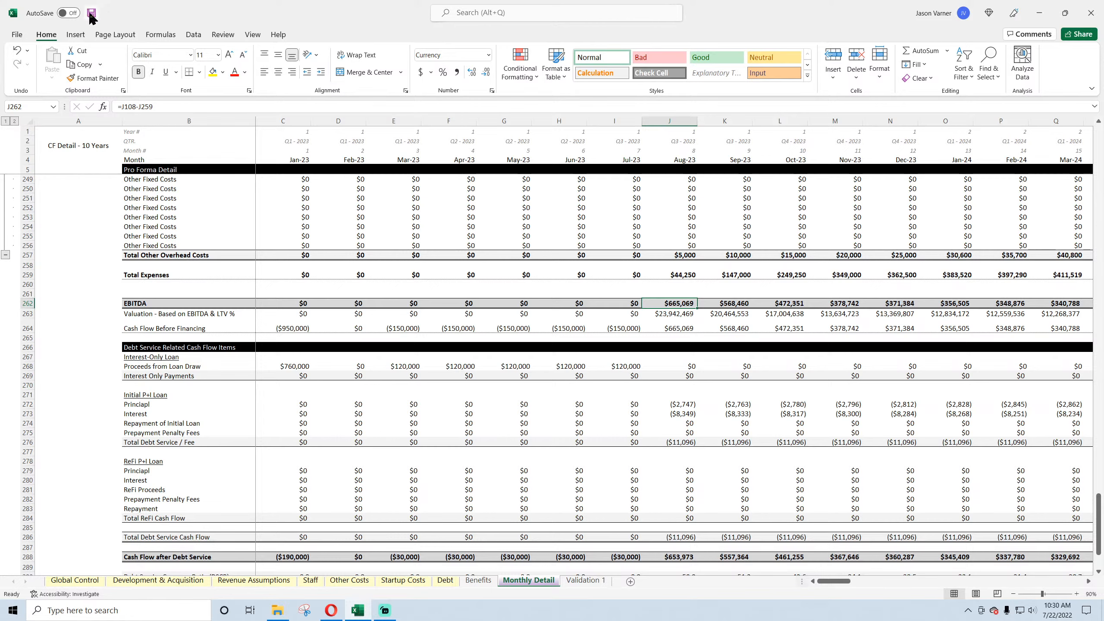
- Check the Cash Flow Before Financing formulas in row 264 from August back to April 2023
click(679, 329)
click(631, 329)
click(564, 328)
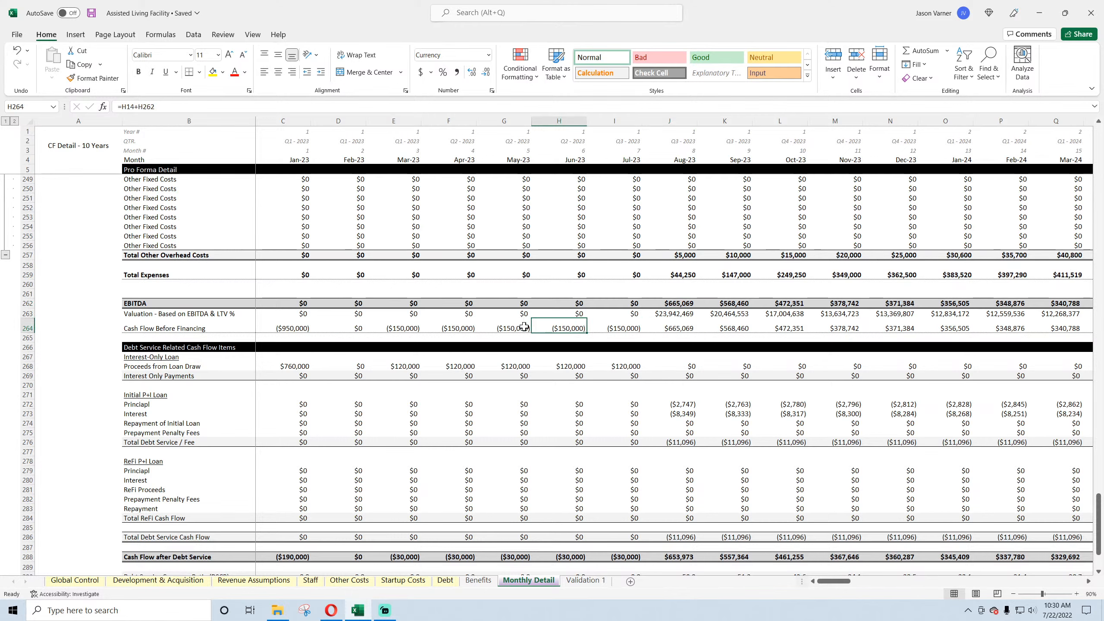
click(512, 328)
click(457, 328)
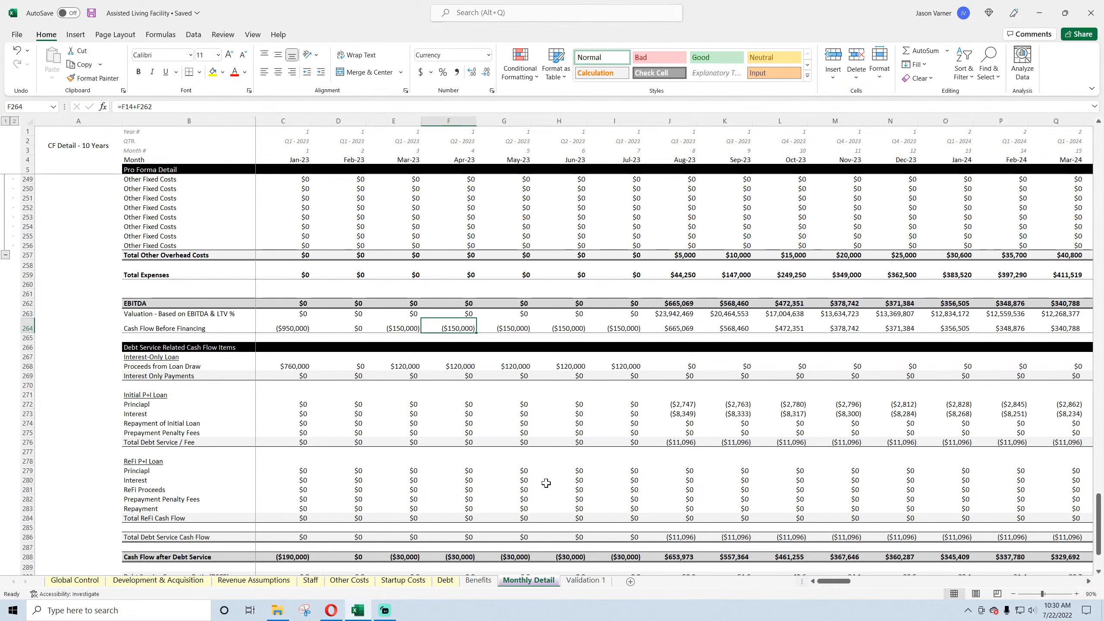
- Review the Other Cash Flow Items section, checking the January Startup Costs formula and the Taxes and CapEx labels
scroll(534, 438, down, 4)
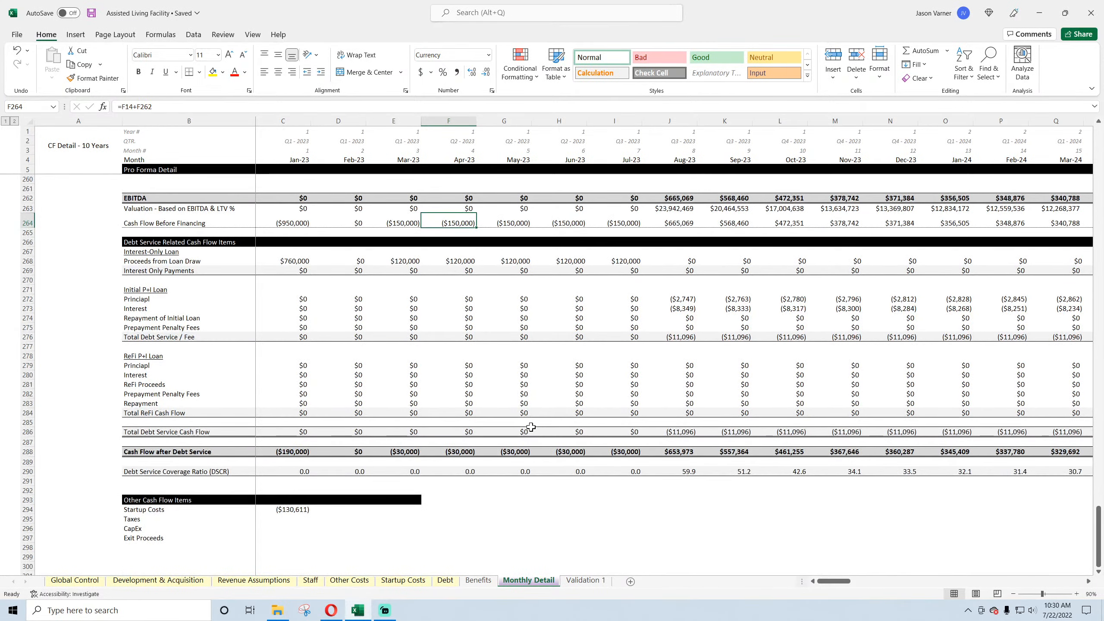
scroll(531, 427, down, 3)
scroll(531, 427, down, 1)
click(294, 401)
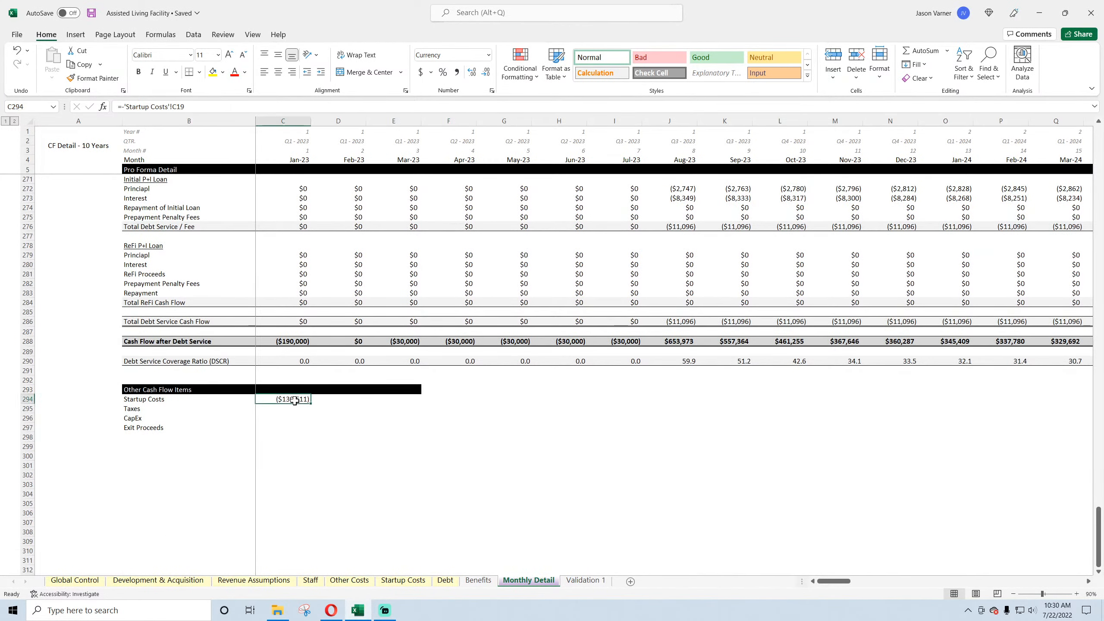
click(160, 399)
click(144, 409)
click(144, 419)
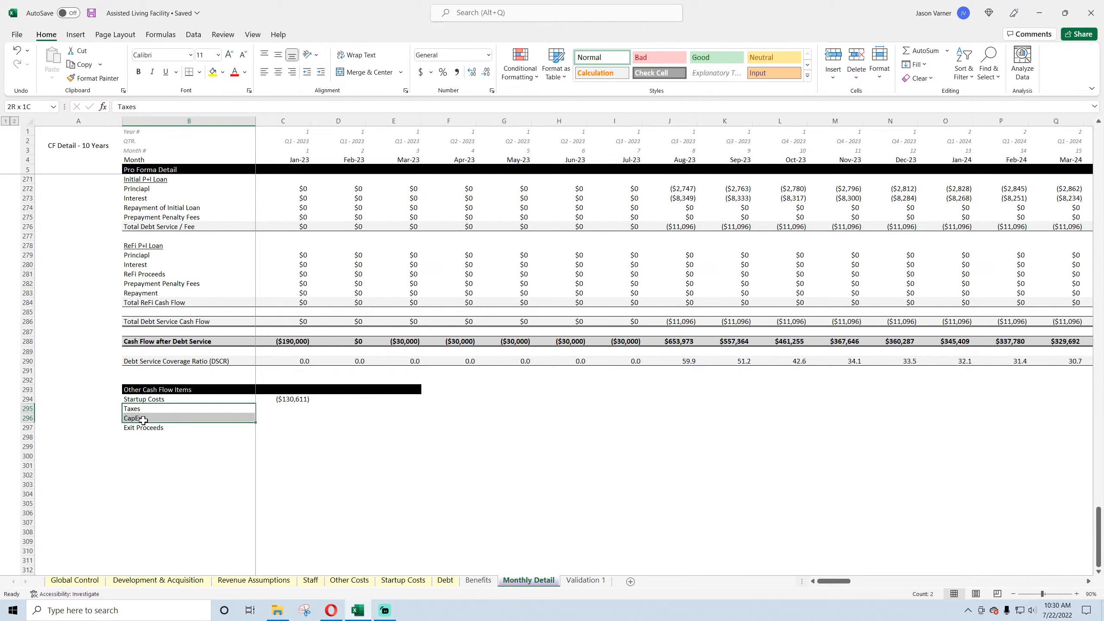
- Add a Cash Flow label in B298, below Exit Proceeds in the Other Cash Flow Items section
click(143, 436)
text(CapEx)
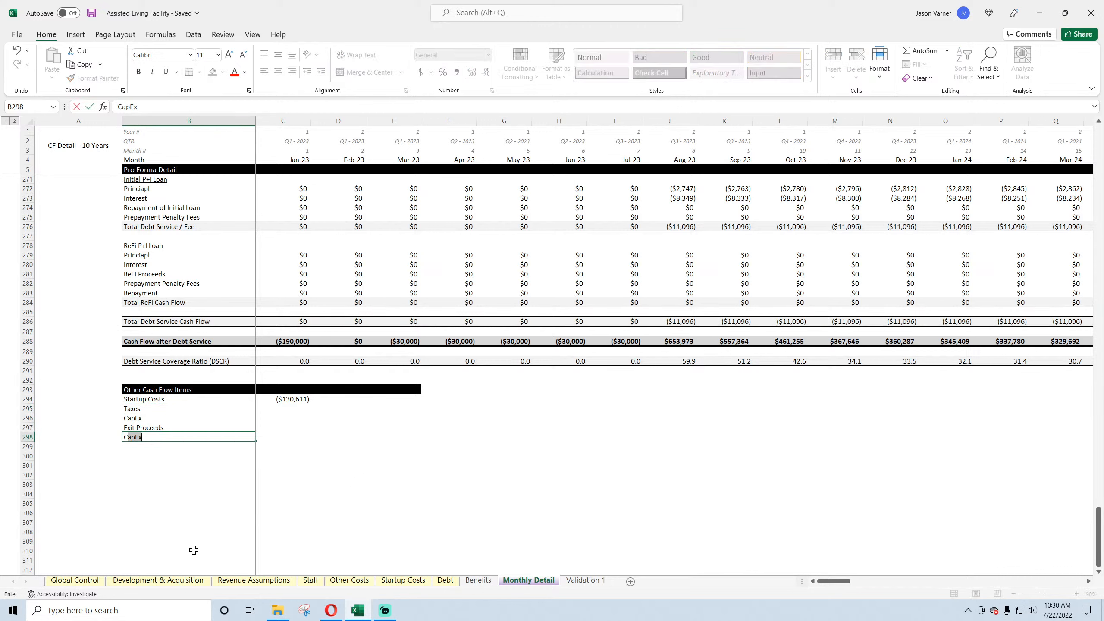
text( Flow)
key(Tab)
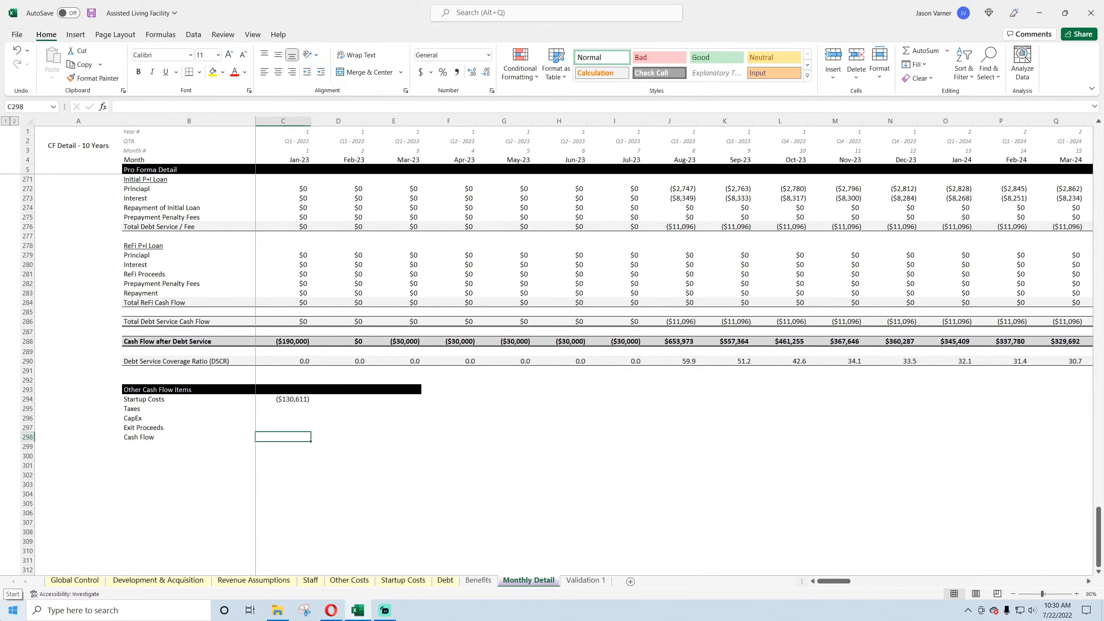
- Calculate January's Cash Flow in C298 by adding Cash Flow after Debt Service and the four other cash flow items: =C288+C294+C295+C296+C297
text(=)
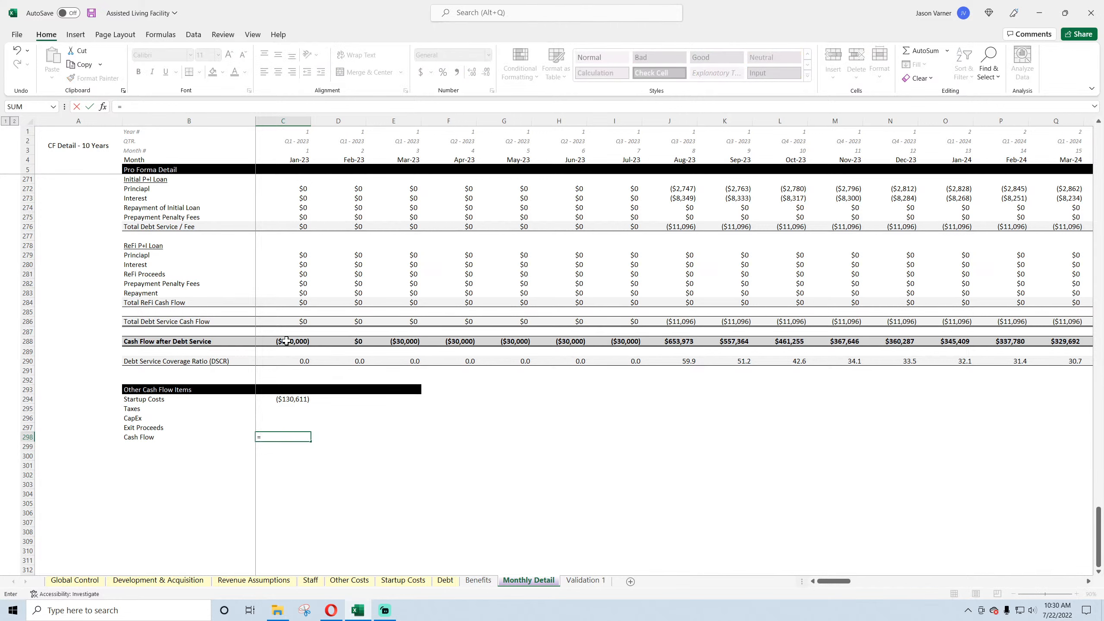
click(292, 343)
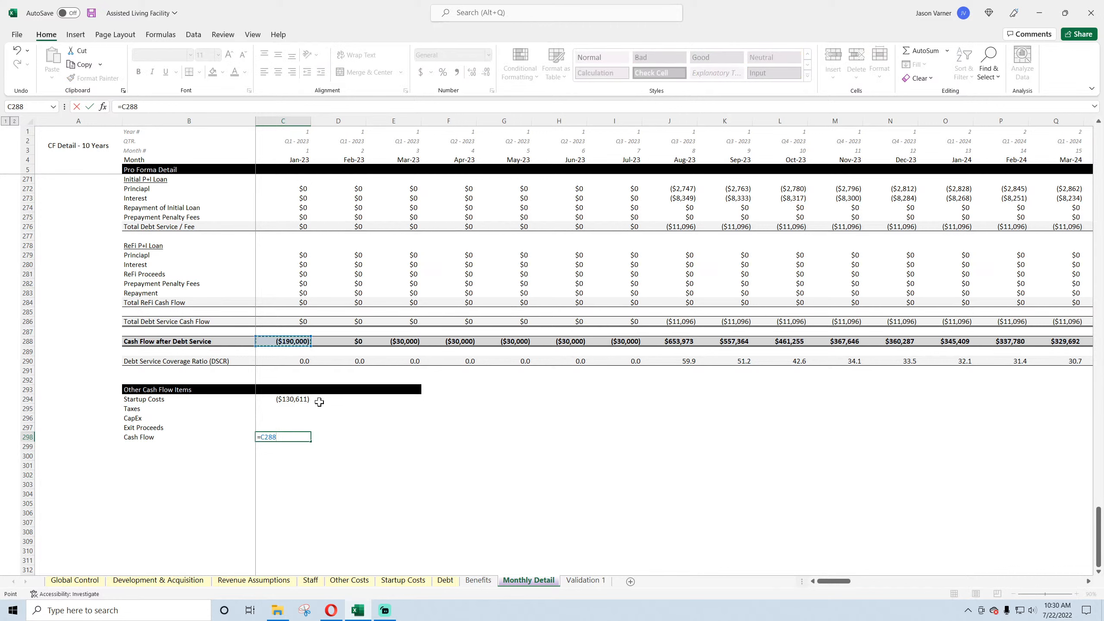
text(+)
click(292, 399)
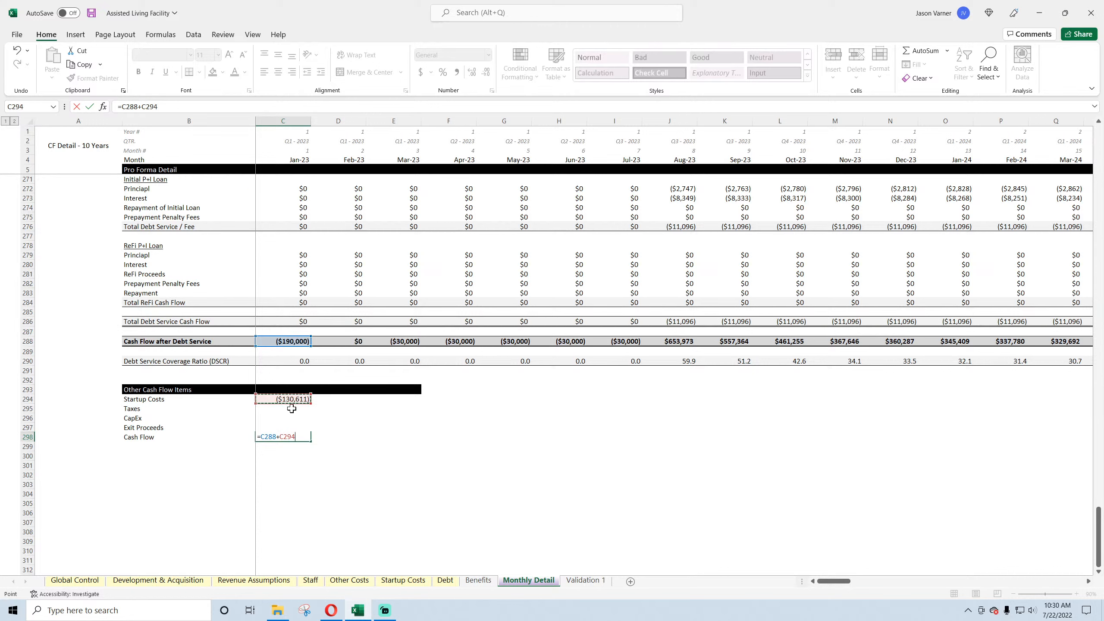
text(+)
click(292, 410)
text(+)
click(288, 418)
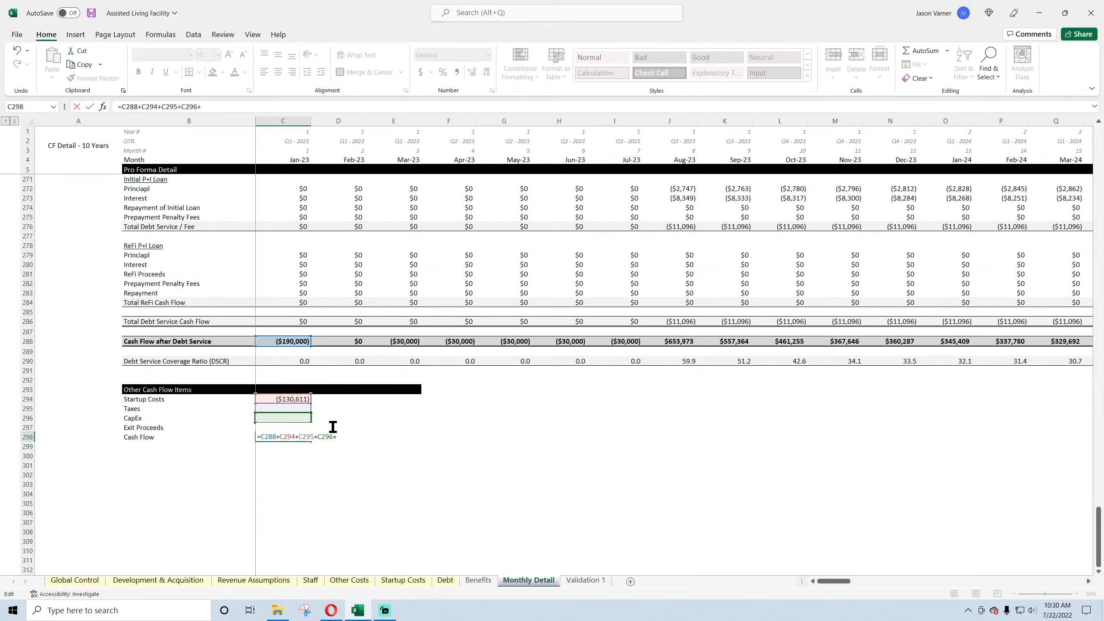
click(387, 427)
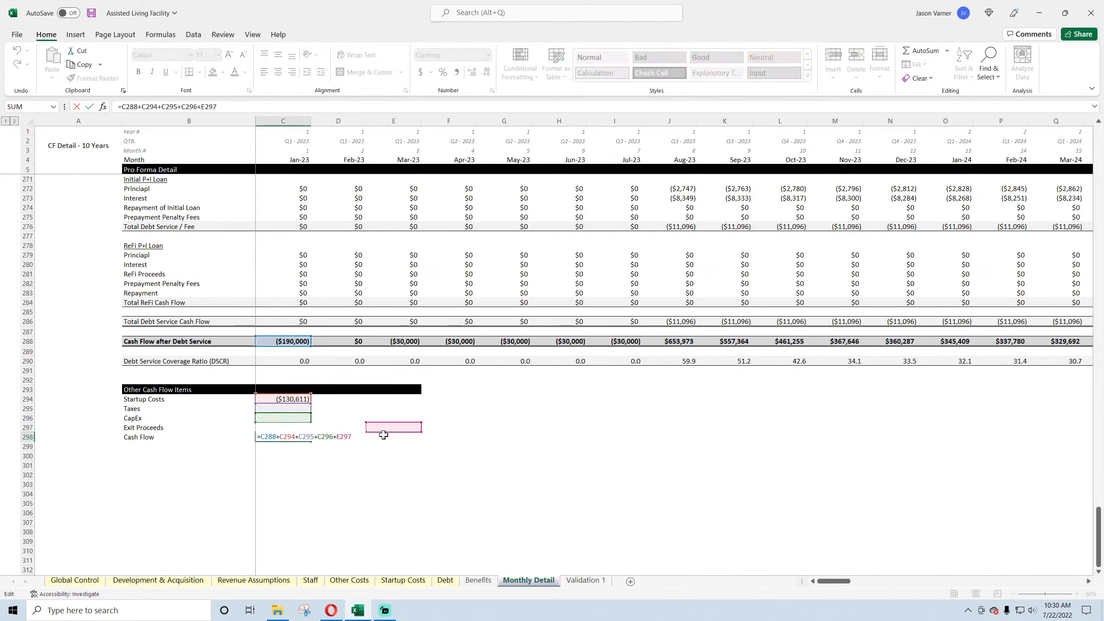
click(299, 428)
key(Return)
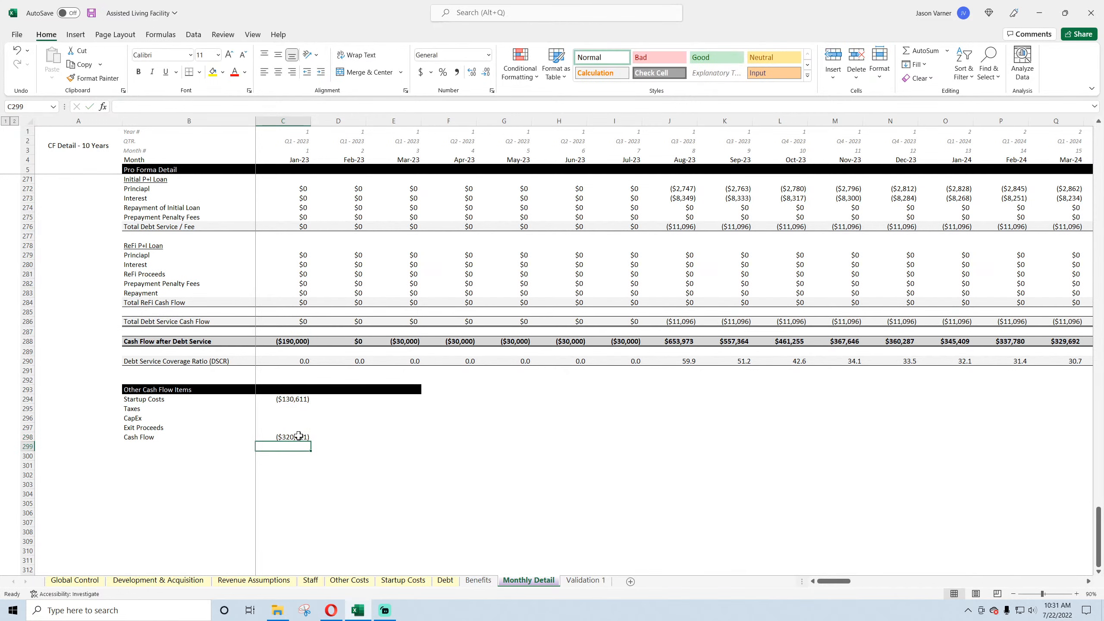
- Format the Cash Flow row from B298 to F298 as a total with bold text, a top and bottom border and a light gray fill
drag(177, 436, 452, 437)
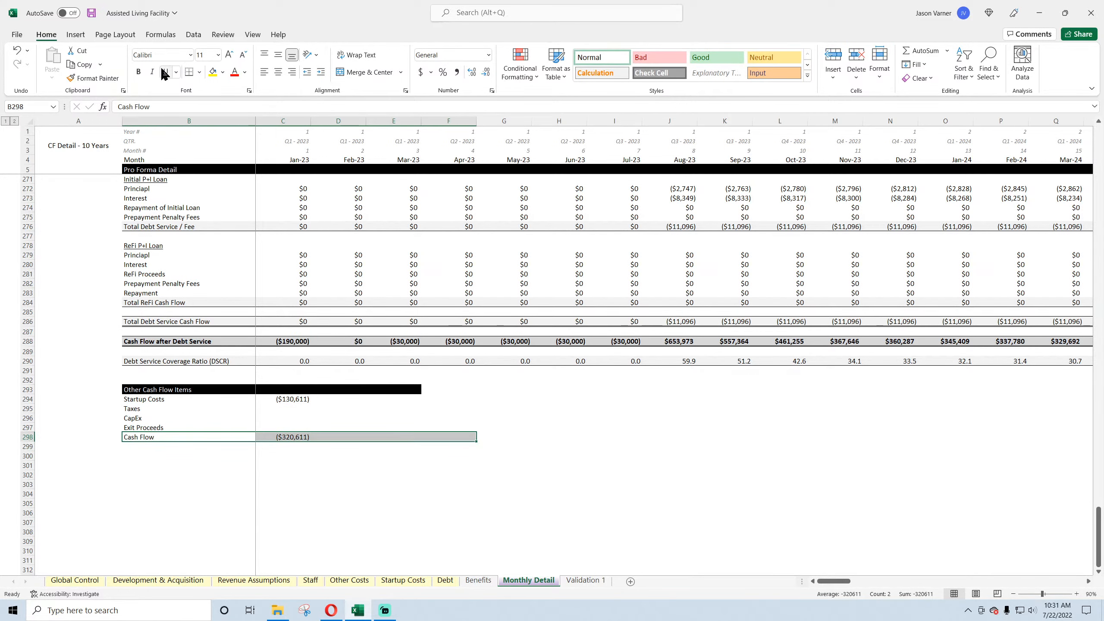
click(199, 72)
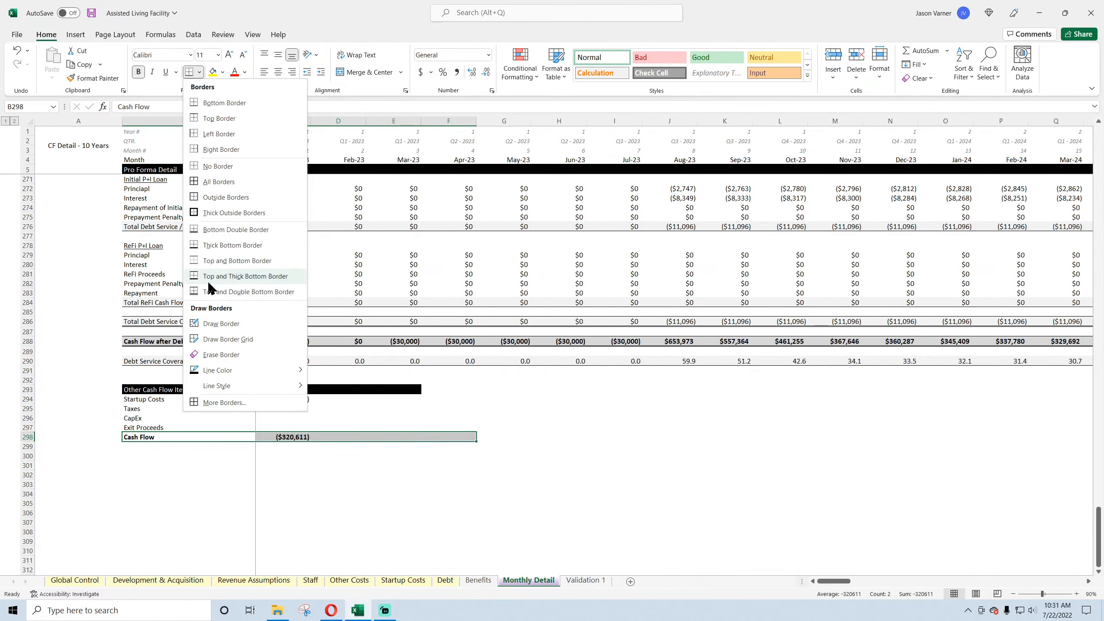
click(216, 256)
click(223, 73)
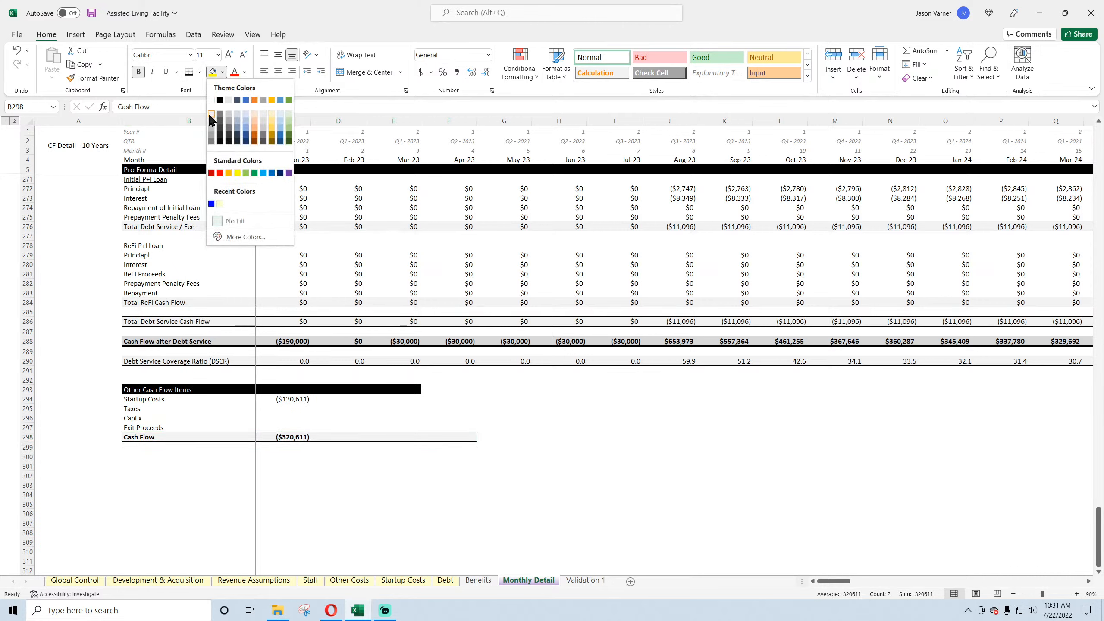
click(213, 114)
- Add a Cumulative Cash Flow row in row 299 and link its January cell C299 to the Cash Flow in C298
click(139, 447)
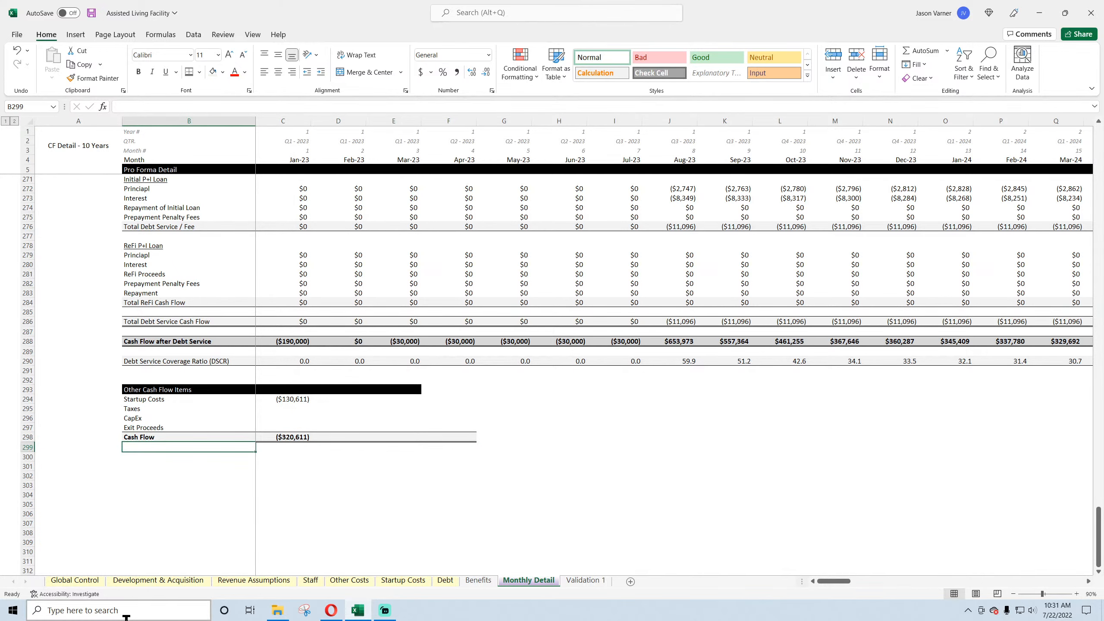
text(Cumulative Cash Flow)
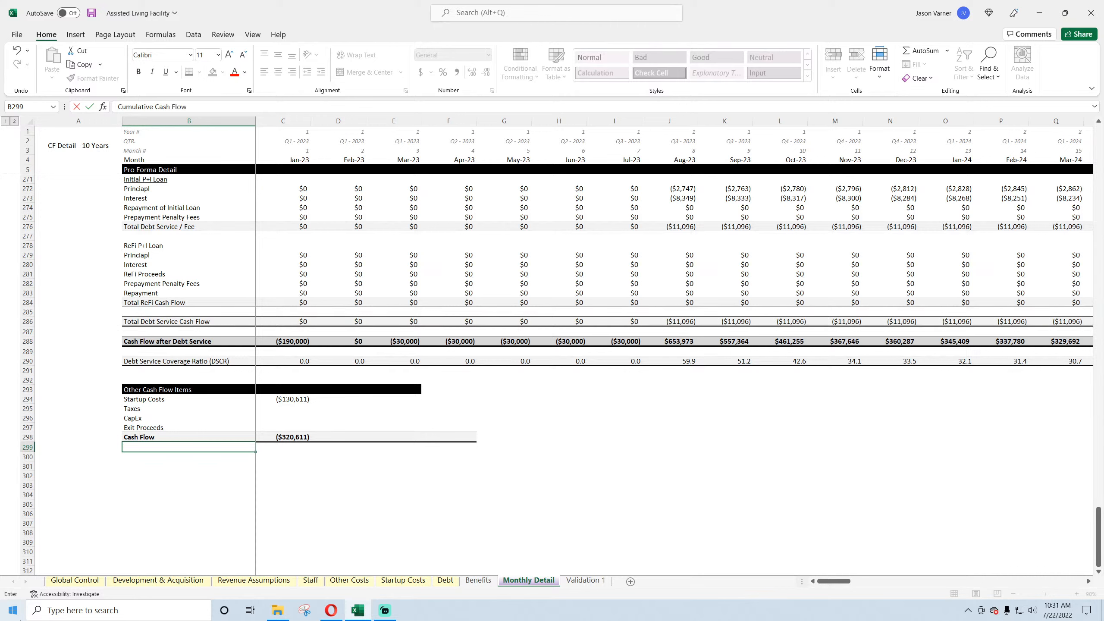
key(Return)
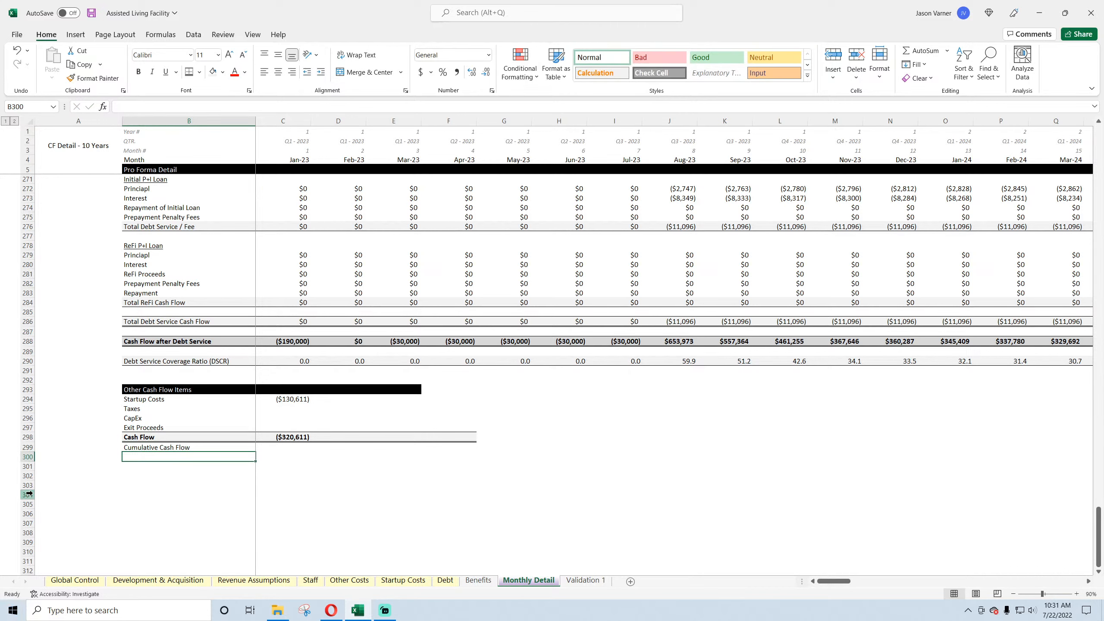
click(297, 446)
text(=)
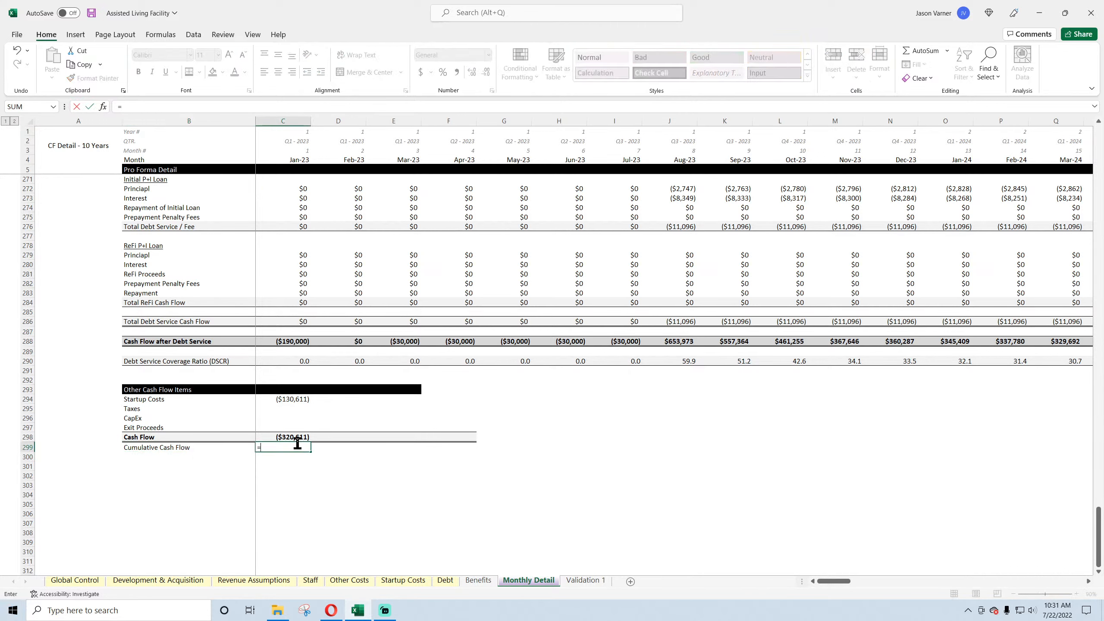
click(297, 437)
key(Return)
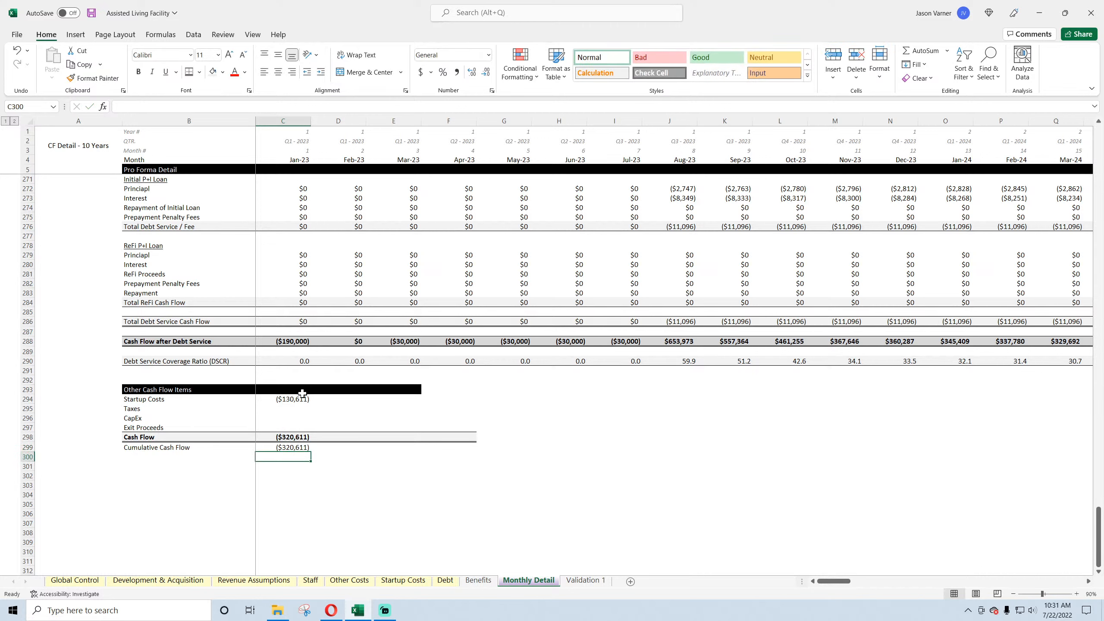
- Fill the January Cash Flow formula and the black Other Cash Flow Items header bar across through September 2023
click(293, 437)
drag(310, 442, 696, 439)
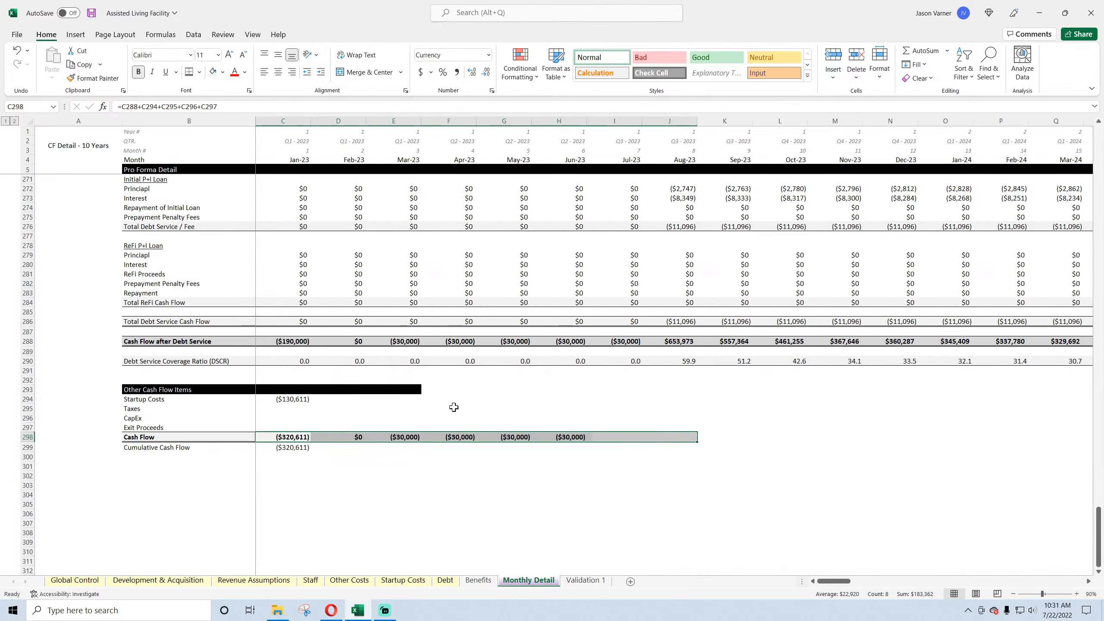
drag(411, 389, 748, 440)
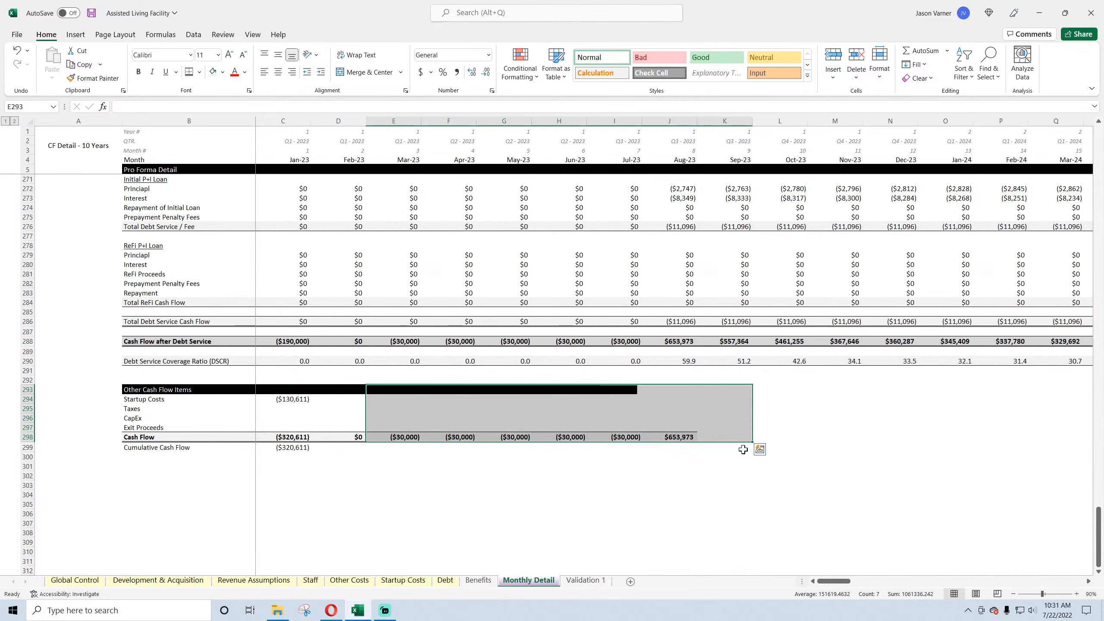
- Set February's Cumulative Cash Flow in D299 to the month's cash flow plus the prior cumulative balance: =D298+C299
click(299, 447)
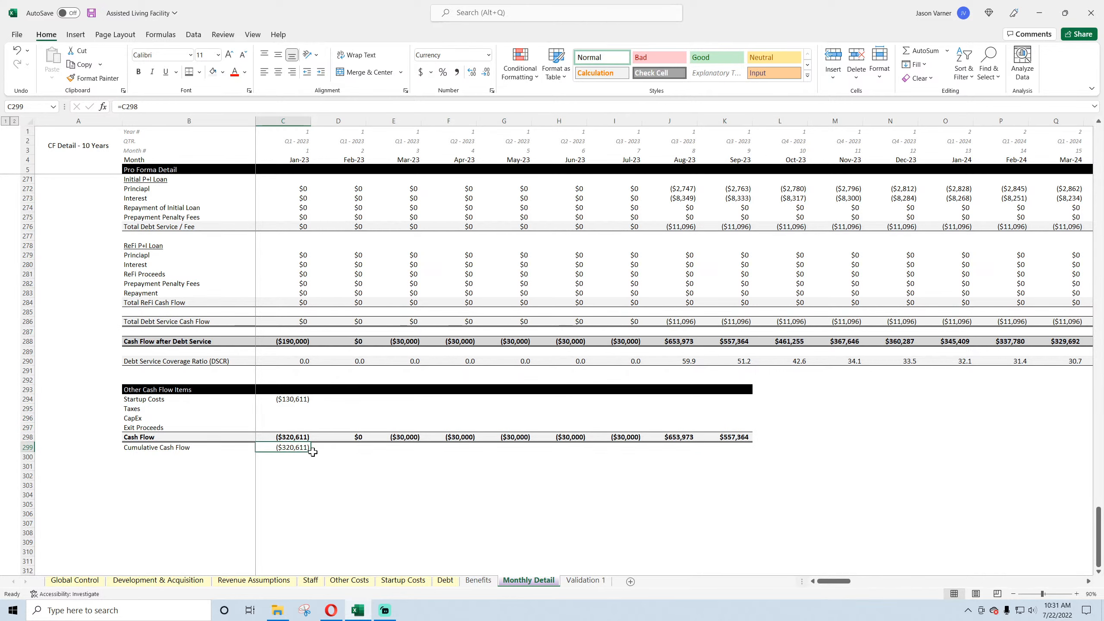
drag(315, 452, 364, 451)
click(360, 449)
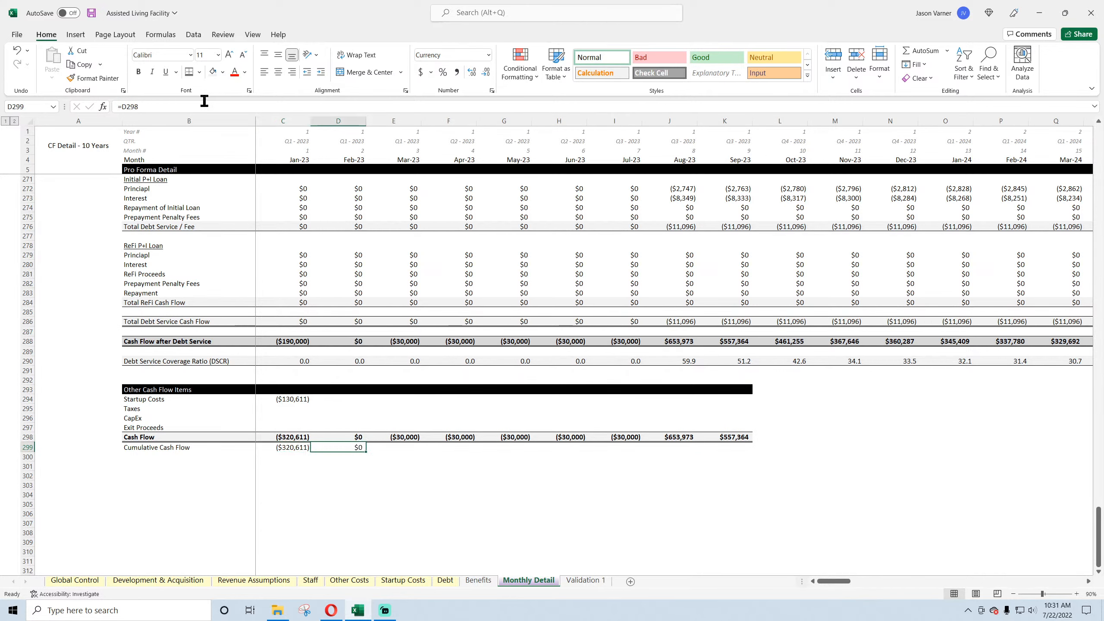
click(172, 105)
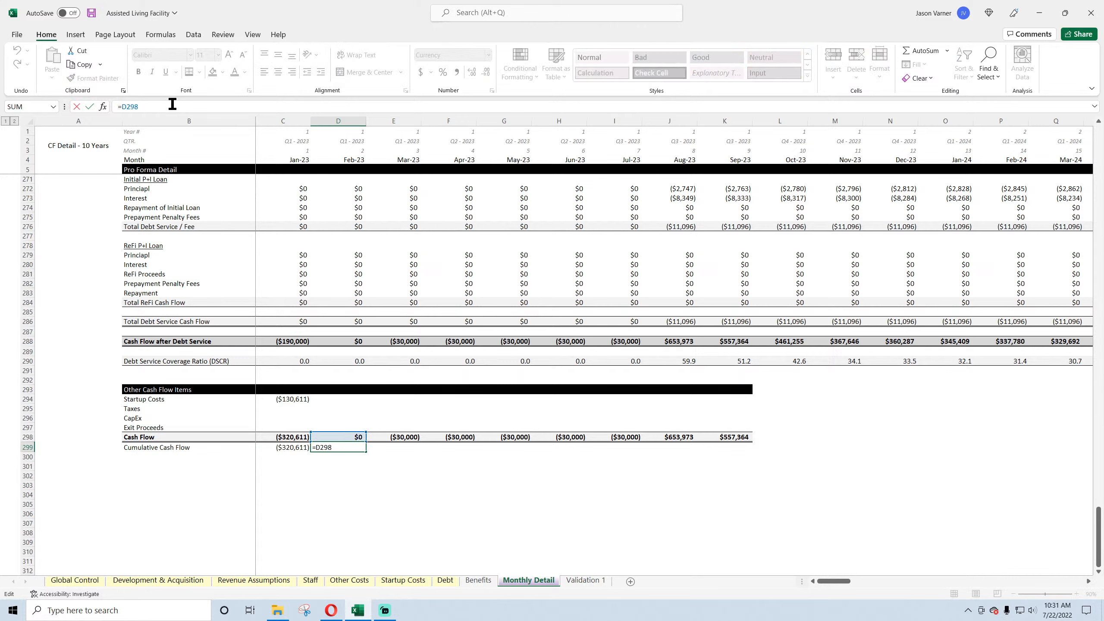
text(+)
click(295, 447)
key(Return)
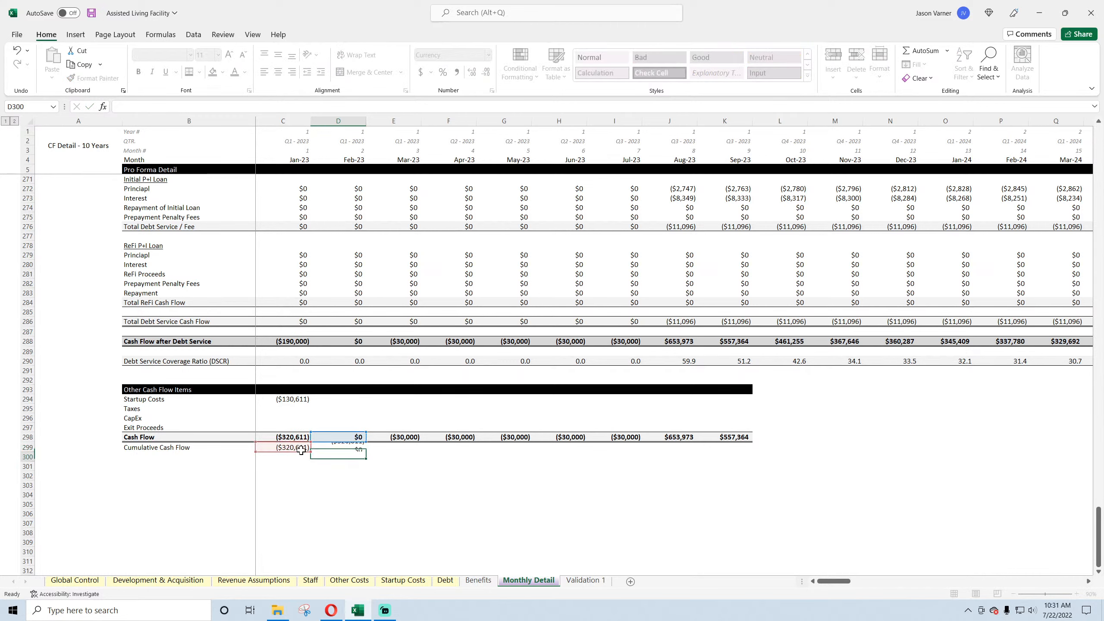
- Extend the Cumulative Cash Flow formula, the Cash Flow row and the section header through December 2032, and save the workbook
click(346, 448)
drag(364, 452, 806, 454)
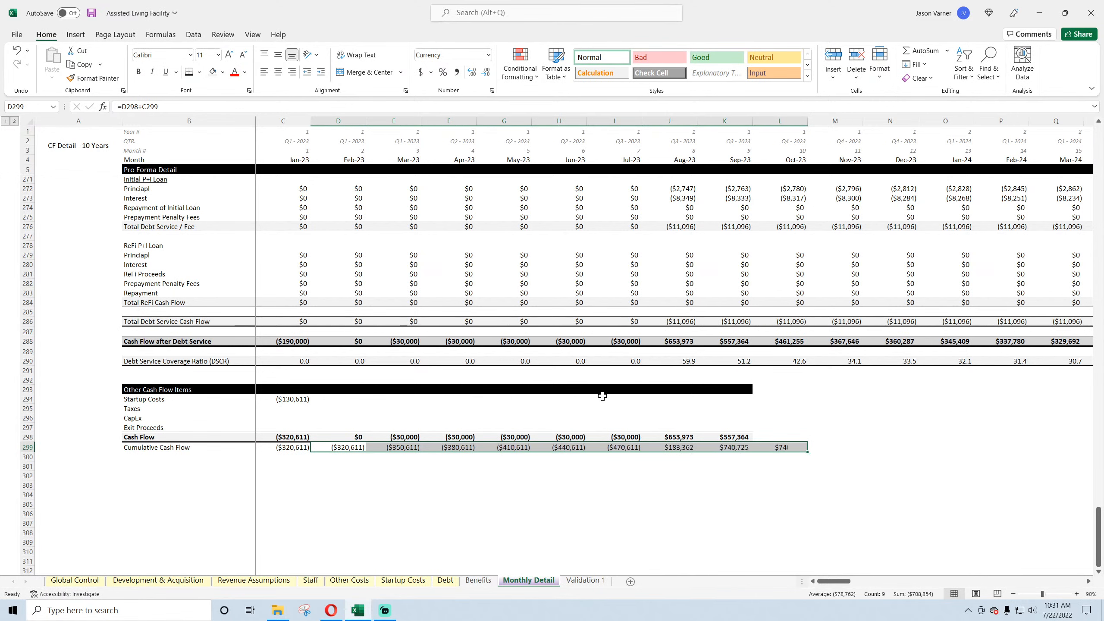
drag(669, 392, 1029, 455)
click(904, 506)
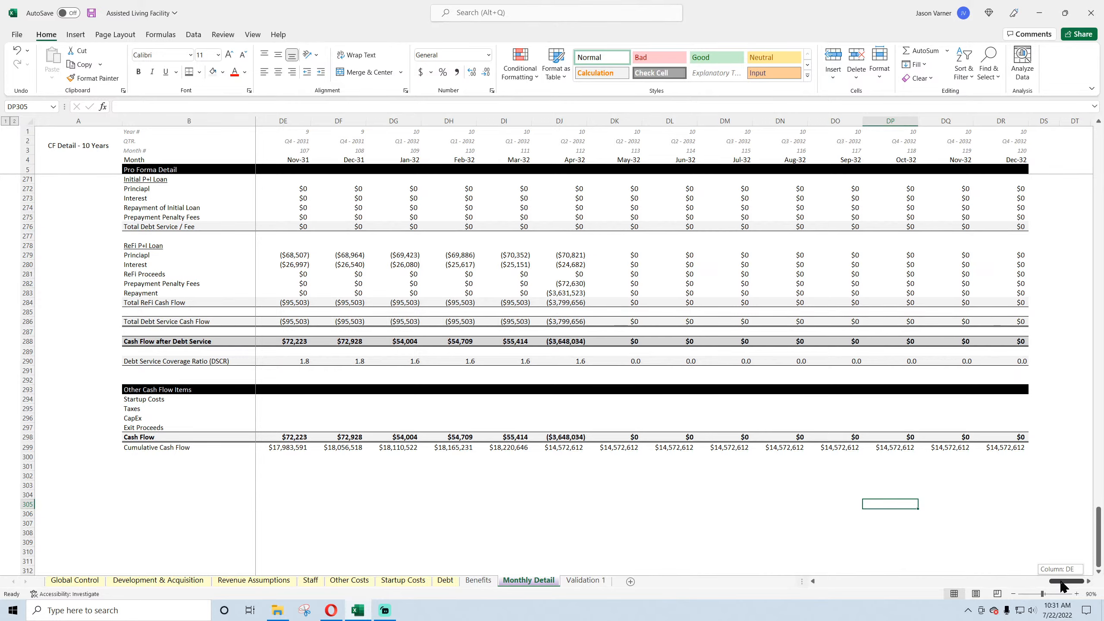
drag(1062, 585, 826, 583)
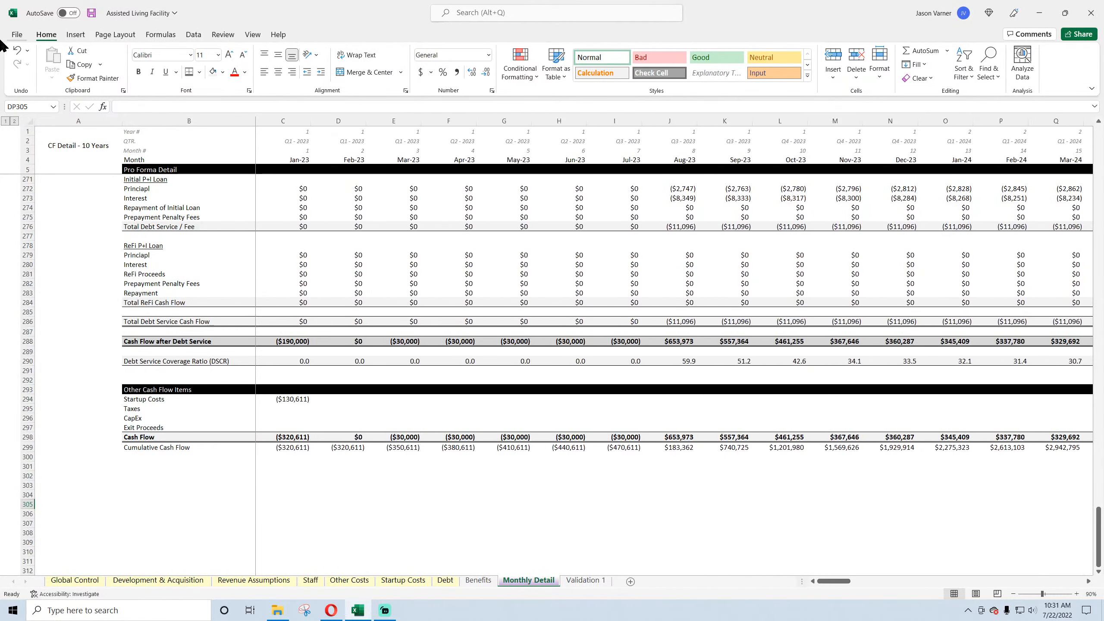
click(92, 13)
- Check the Cash Flow formulas in row 298 month by month from January to October 2023, and save the workbook
click(289, 437)
click(343, 438)
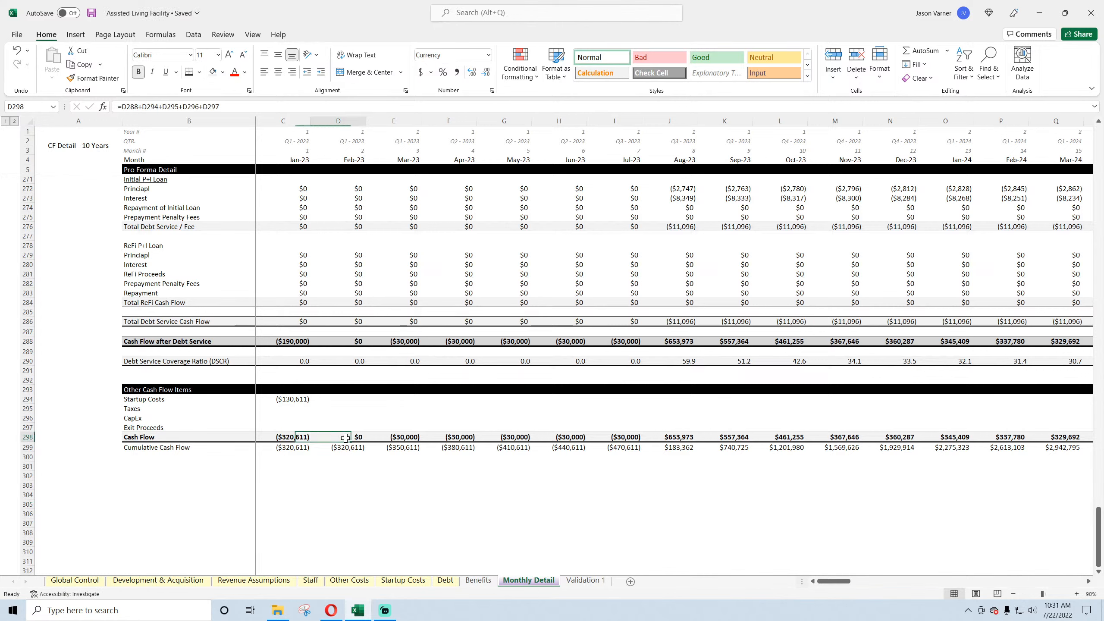
click(404, 437)
click(460, 437)
click(526, 439)
click(570, 438)
click(625, 437)
click(680, 437)
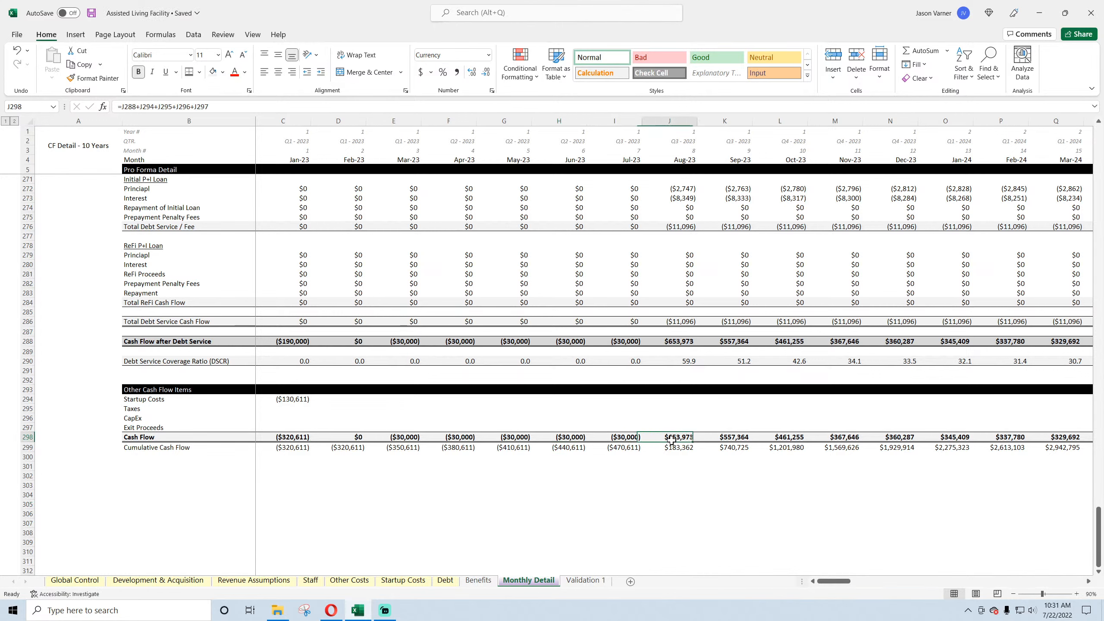
click(734, 438)
click(613, 435)
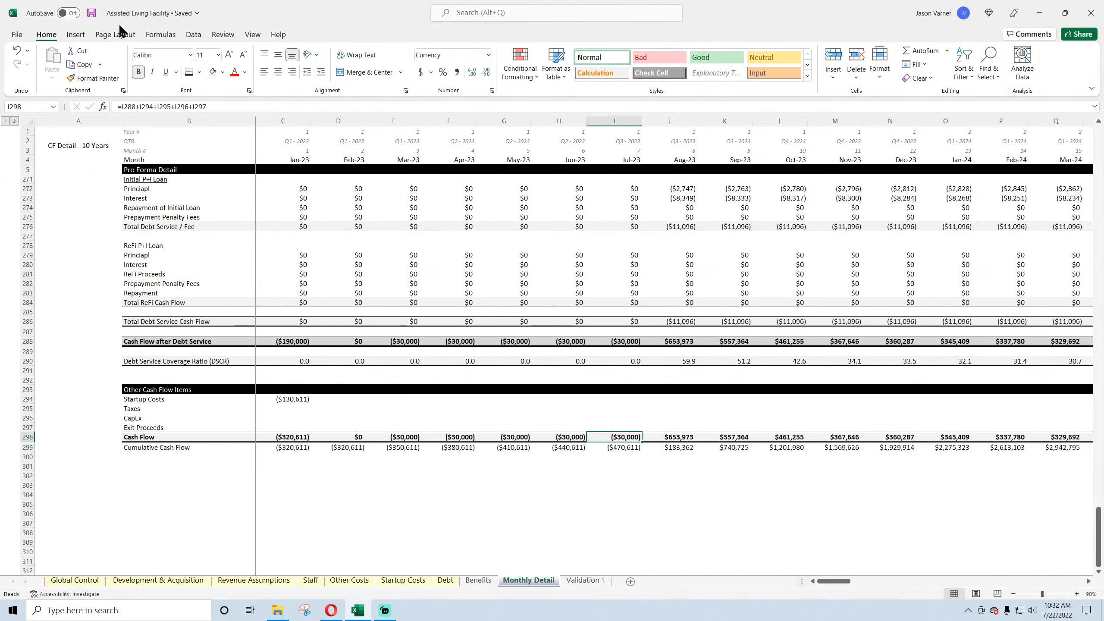
click(92, 13)
click(678, 436)
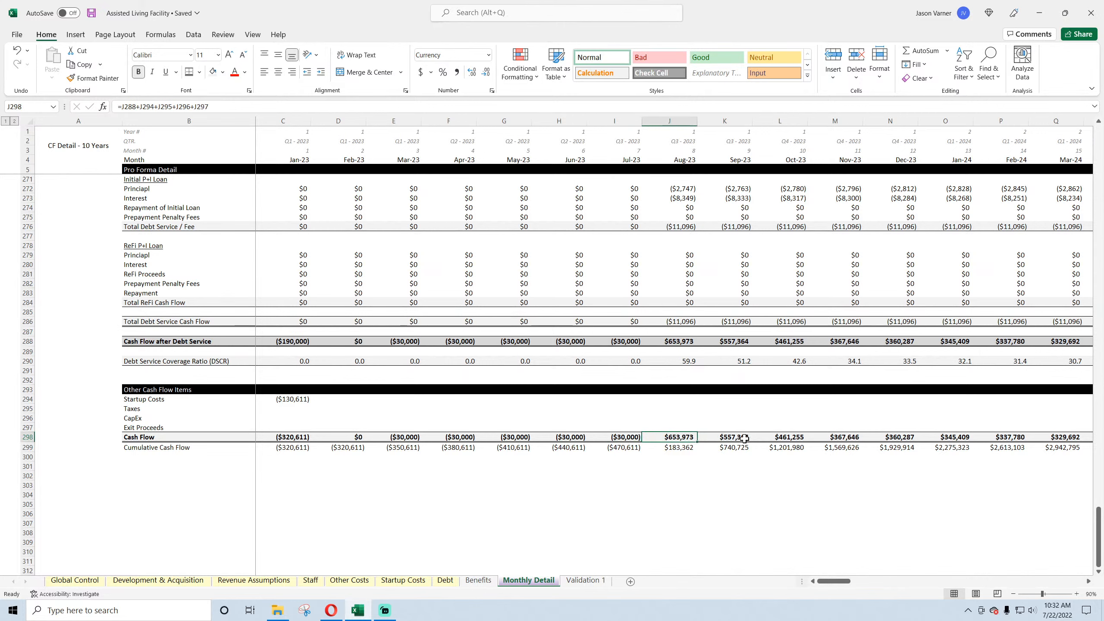
click(788, 436)
- Review the January Startup Costs formula and the rows from Startup Costs to Exit Proceeds, comparing with the revenue rows further up
click(277, 399)
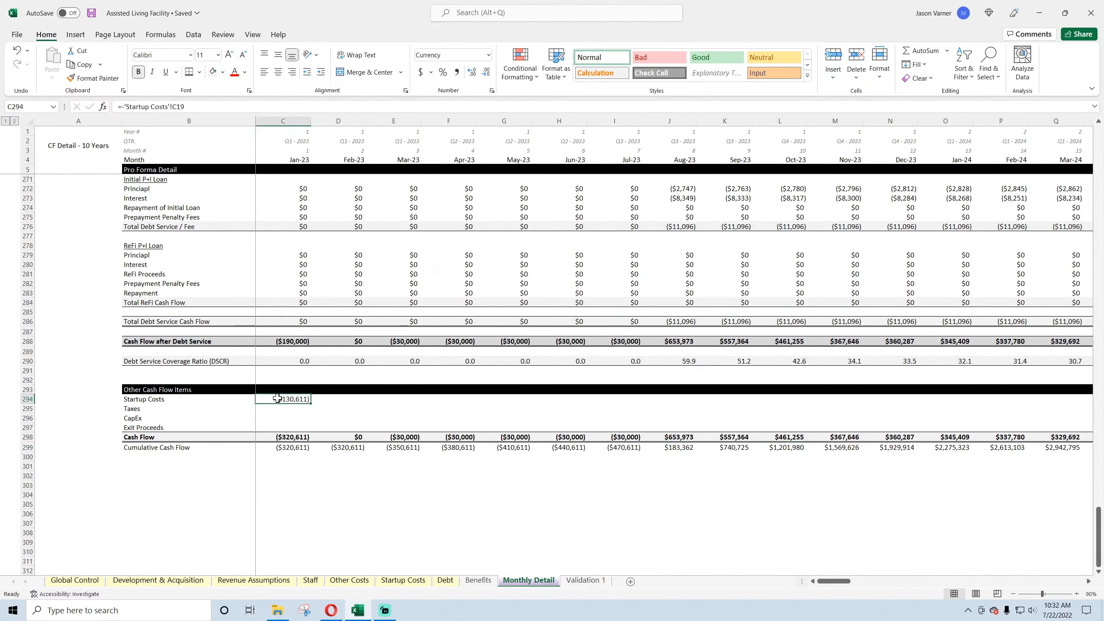
drag(132, 400, 538, 429)
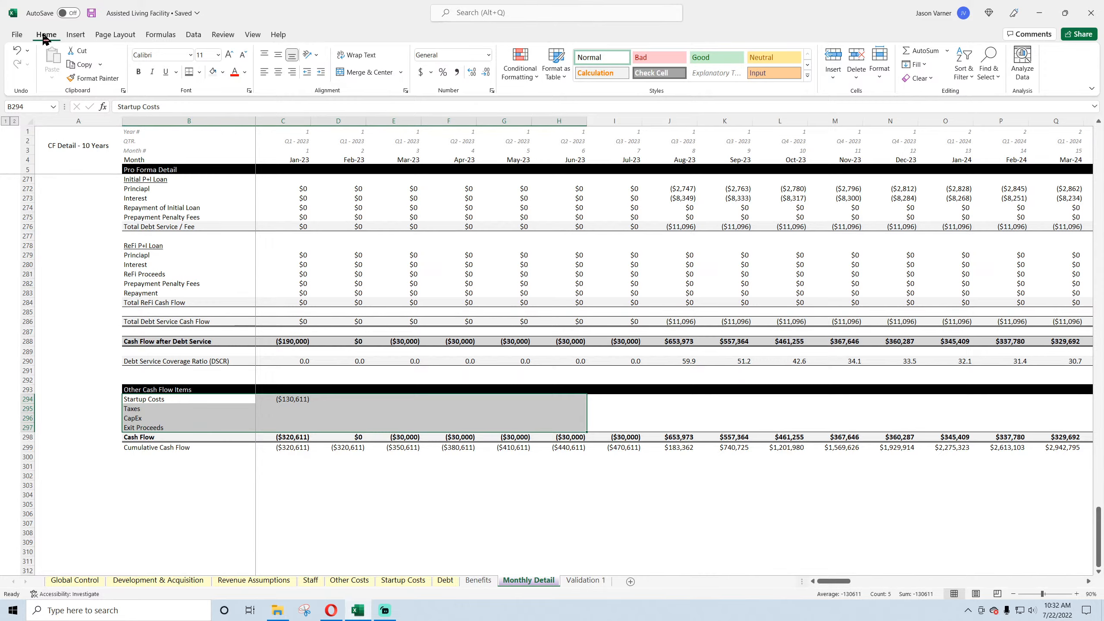
click(880, 524)
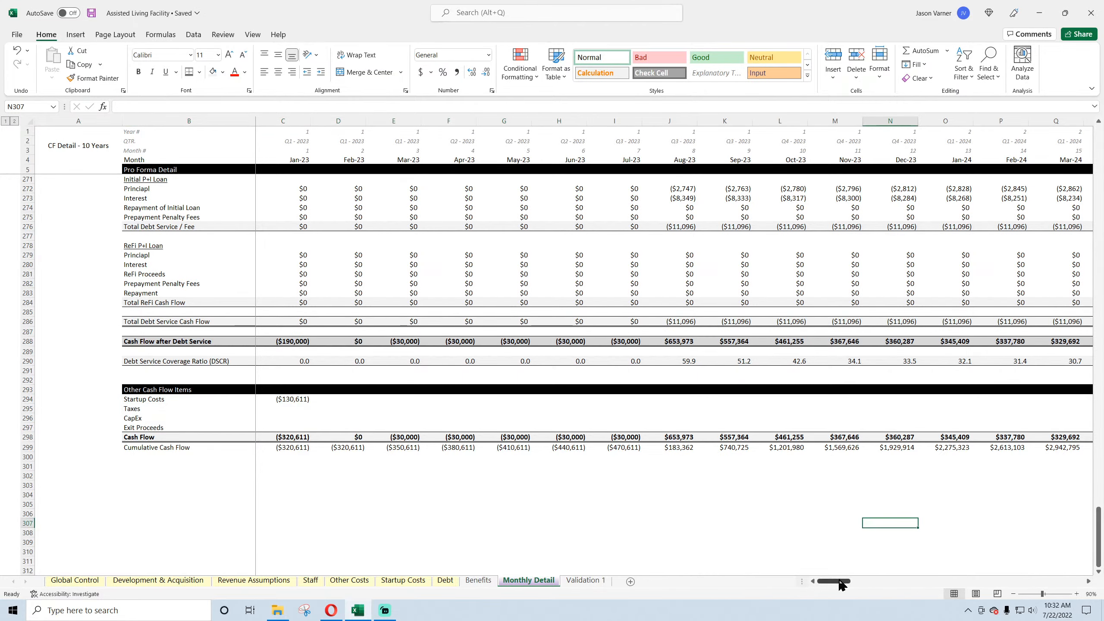
mouse_move(839, 581)
mouse_down()
mouse_move(1080, 583)
mouse_move(832, 582)
mouse_up()
click(347, 503)
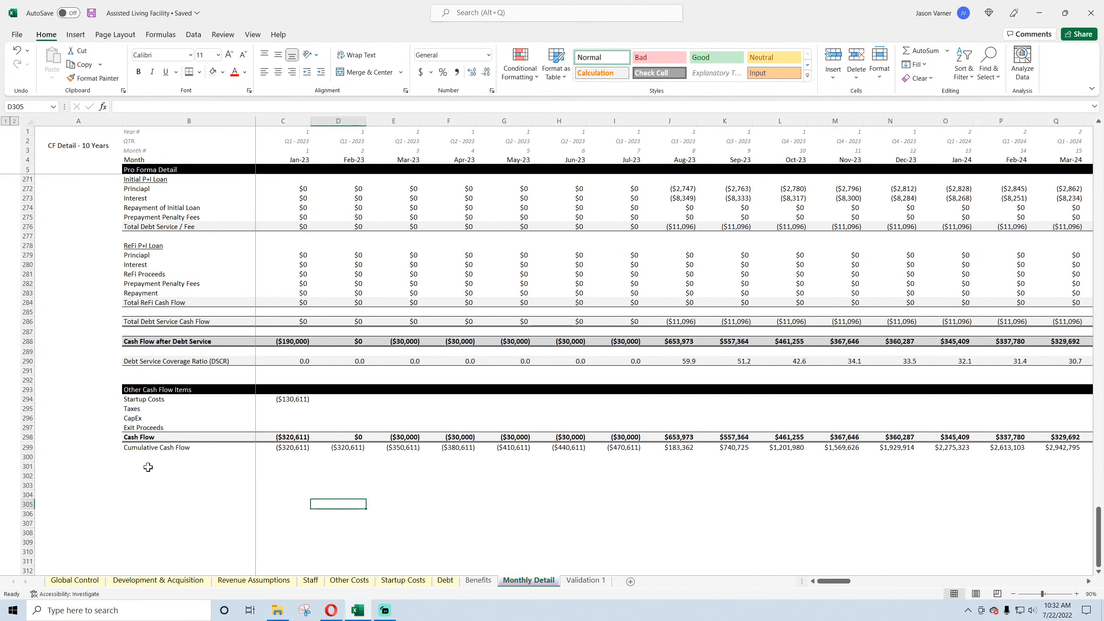
scroll(148, 467, up, 20)
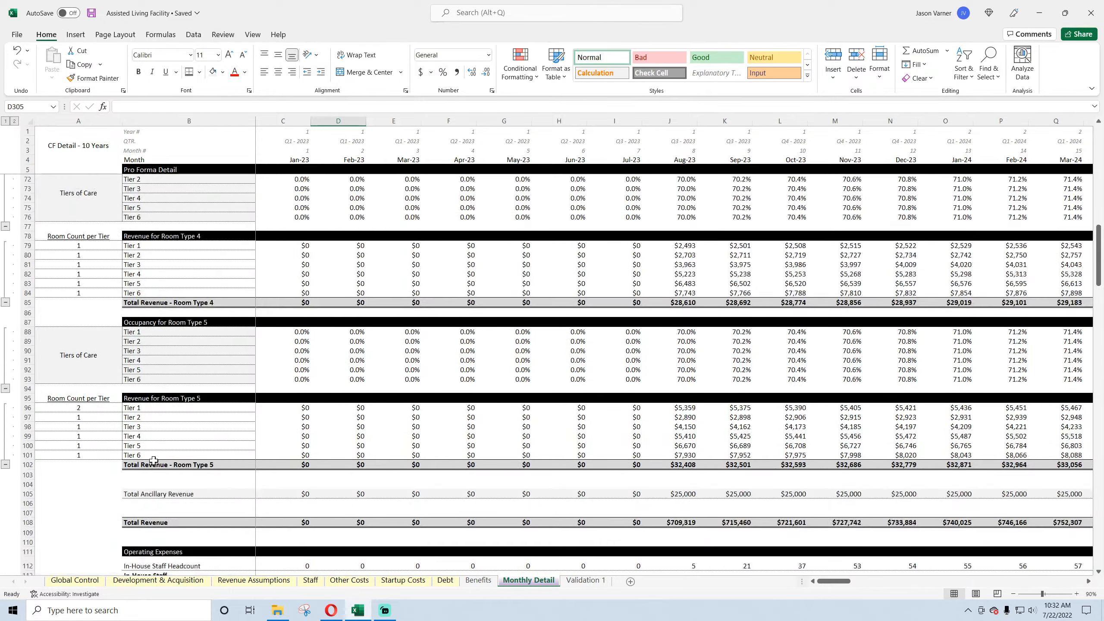
scroll(153, 460, down, 20)
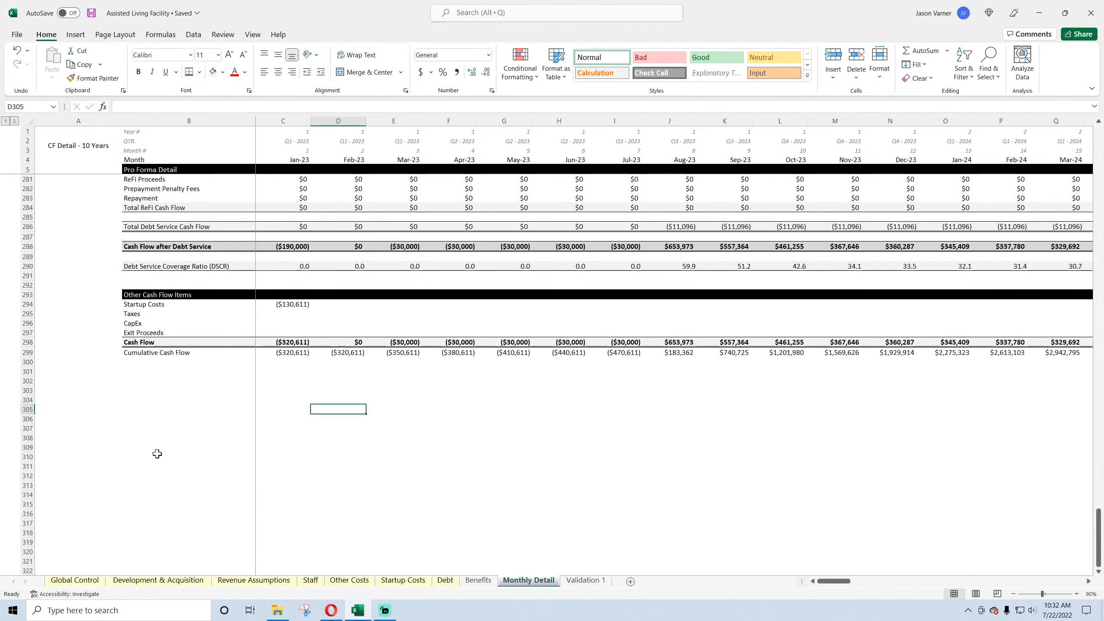
- Look over the Monthly Detail sheet from the room revenue rows down to Cumulative Cash Flow
scroll(157, 453, up, 4)
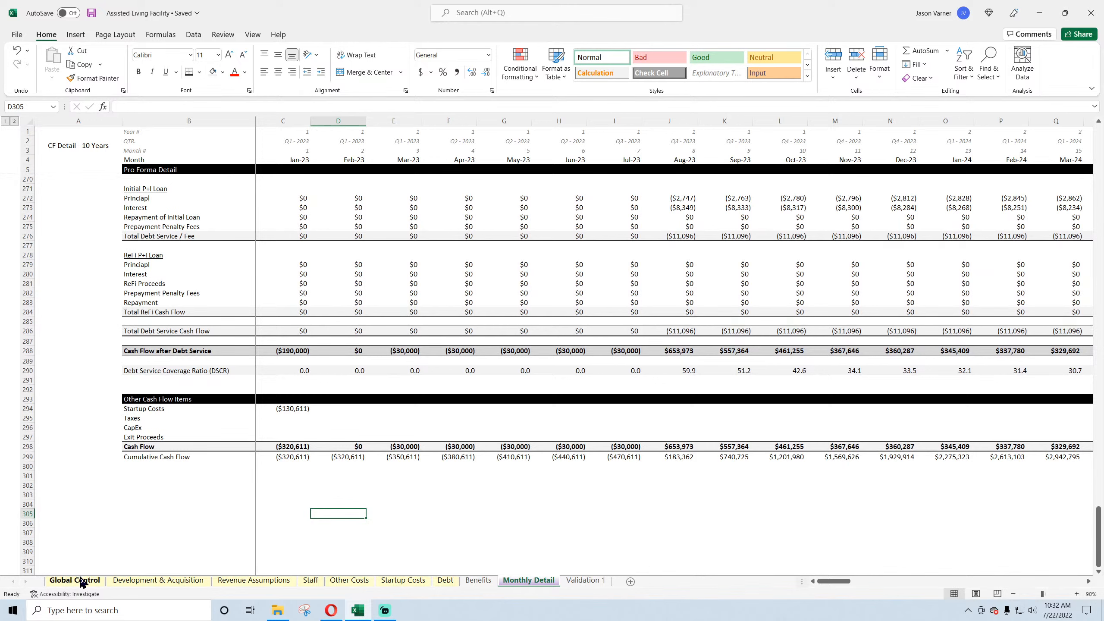
mouse_move(838, 586)
mouse_down()
mouse_move(1048, 582)
mouse_move(836, 582)
mouse_up()
scroll(90, 433, up, 20)
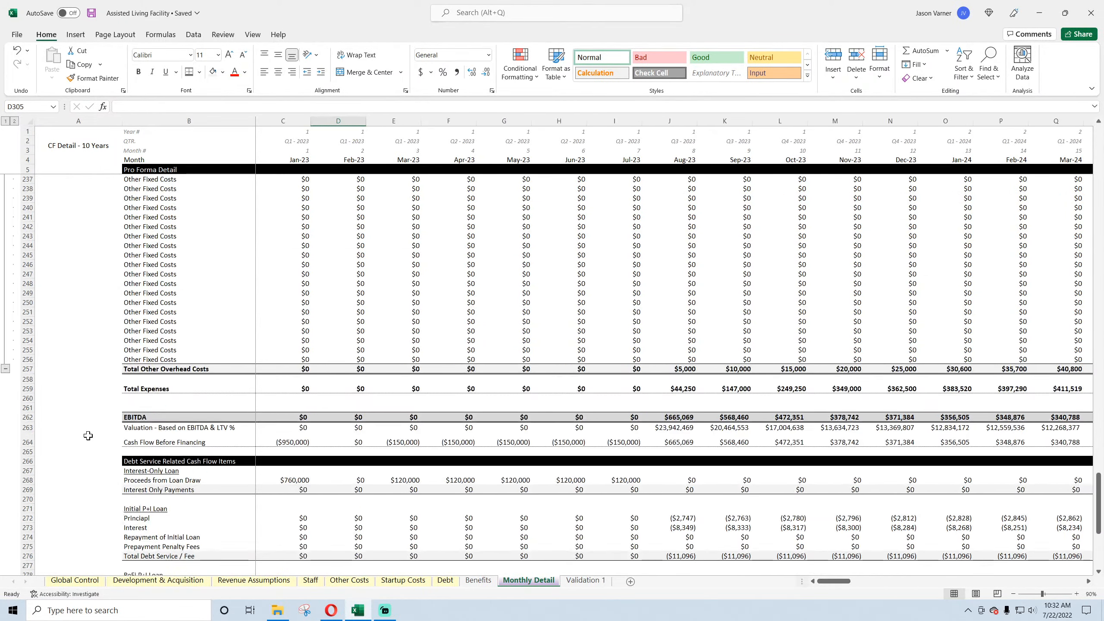
scroll(90, 434, up, 15)
scroll(92, 433, down, 20)
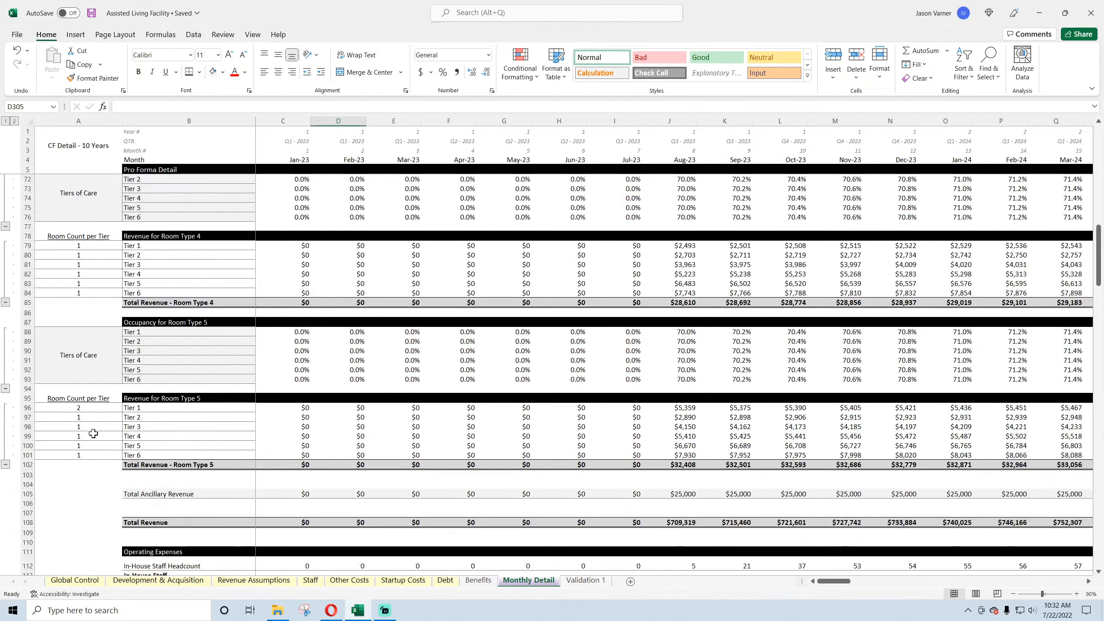
scroll(92, 432, down, 18)
scroll(92, 432, up, 4)
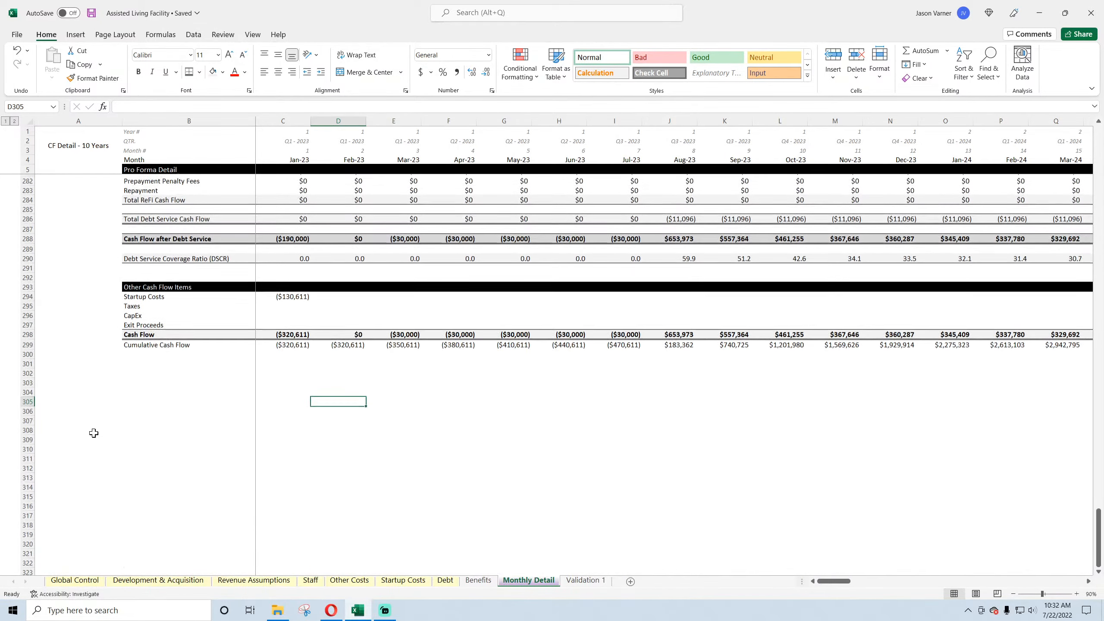
- Duplicate the Monthly Detail sheet within the workbook and place the copy directly after the original
right_click(530, 587)
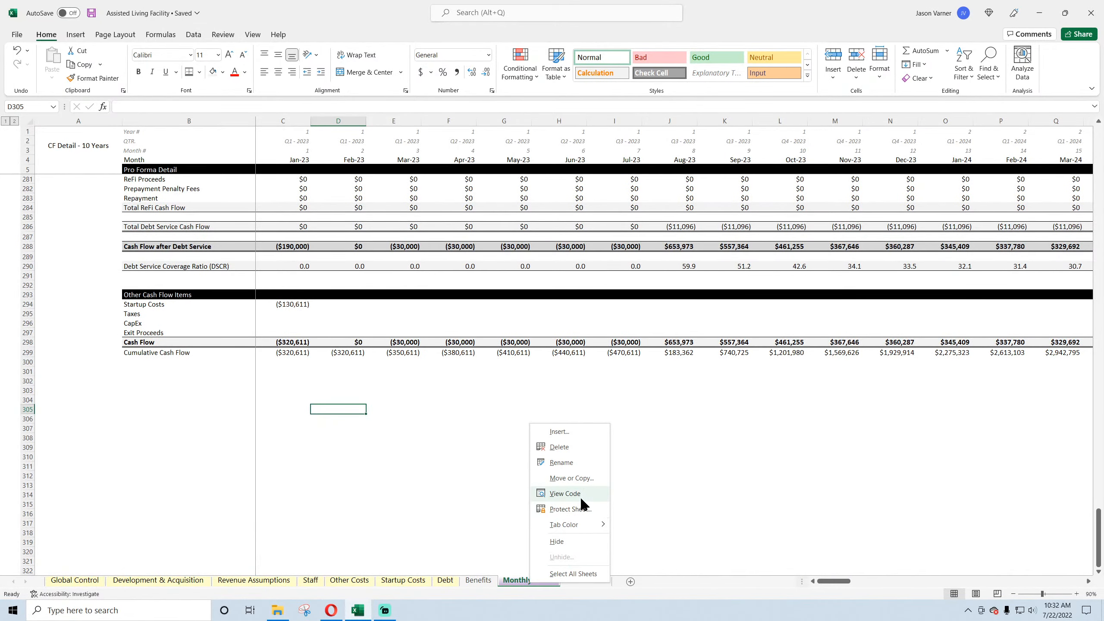
click(580, 479)
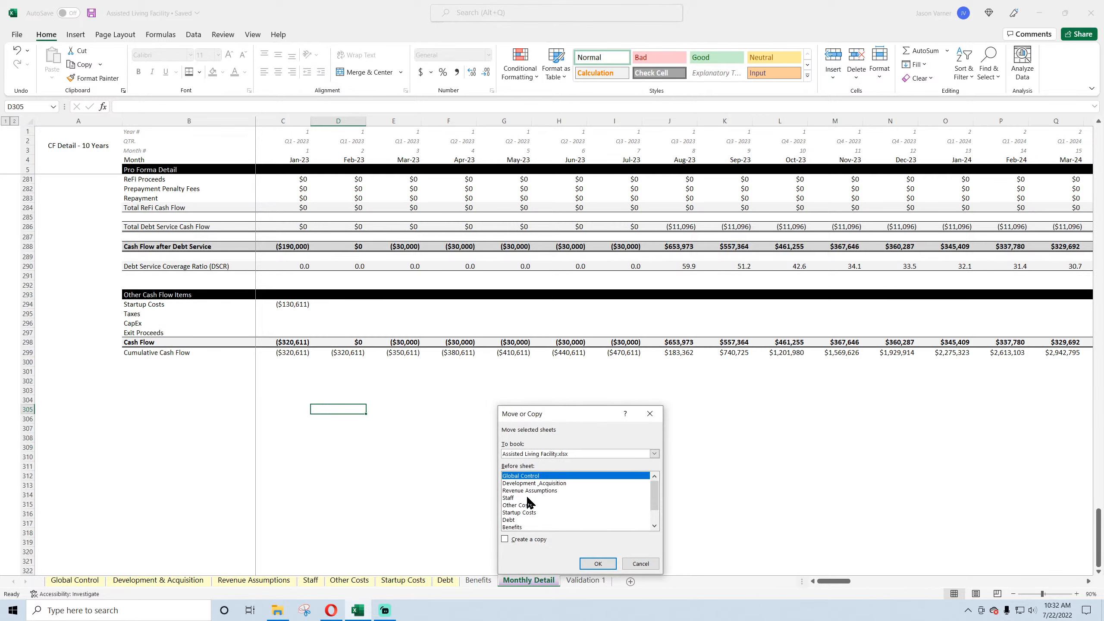
scroll(655, 491, down, 1)
click(577, 513)
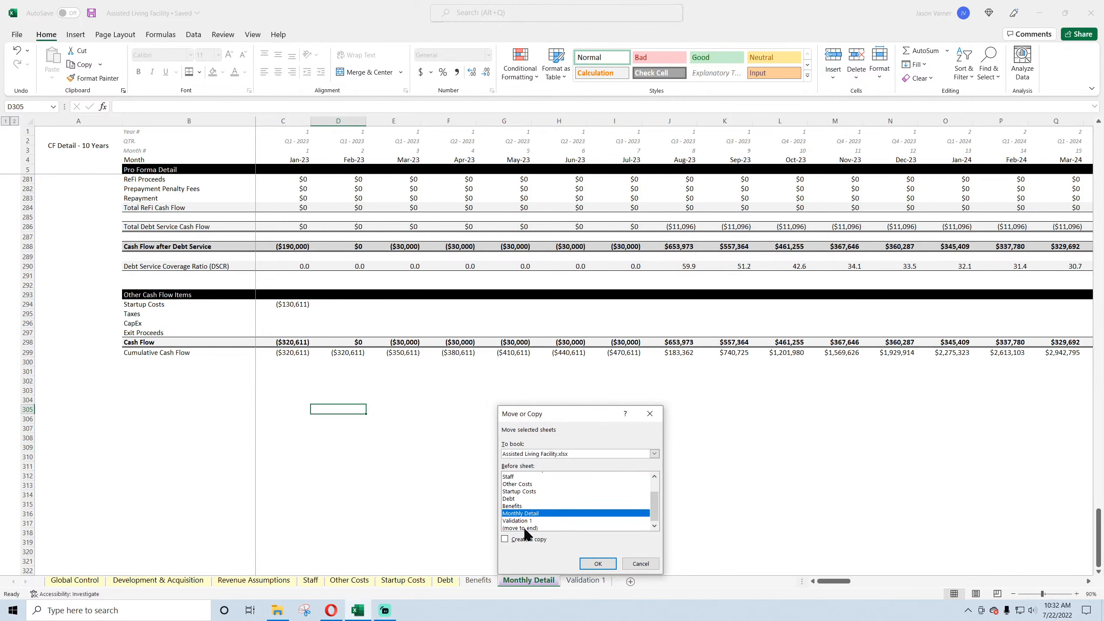
click(505, 538)
click(598, 563)
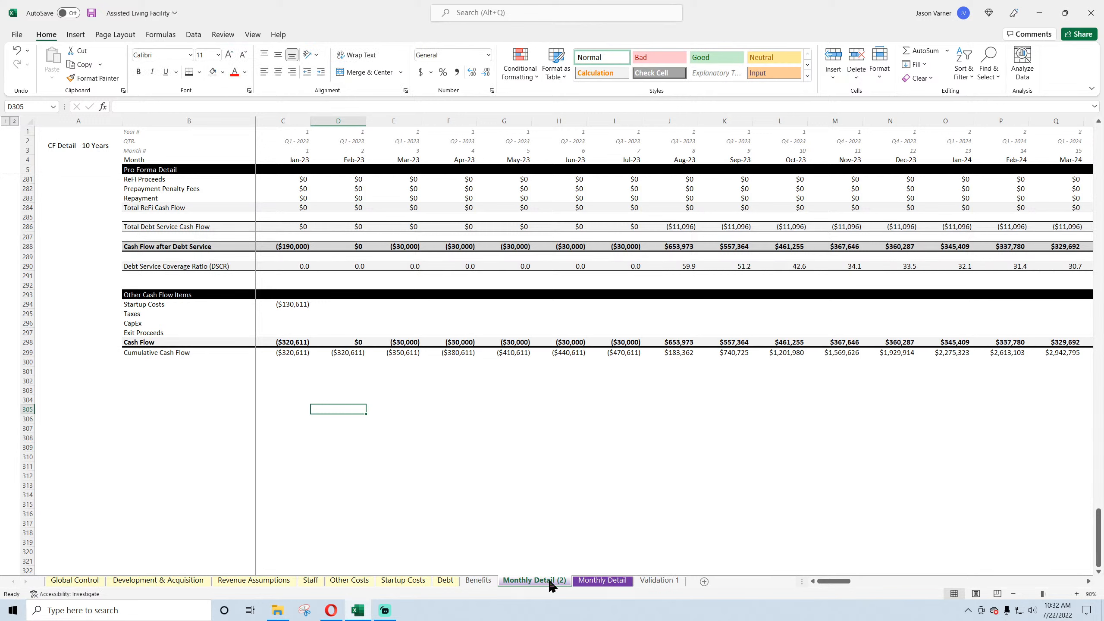
drag(636, 578, 629, 582)
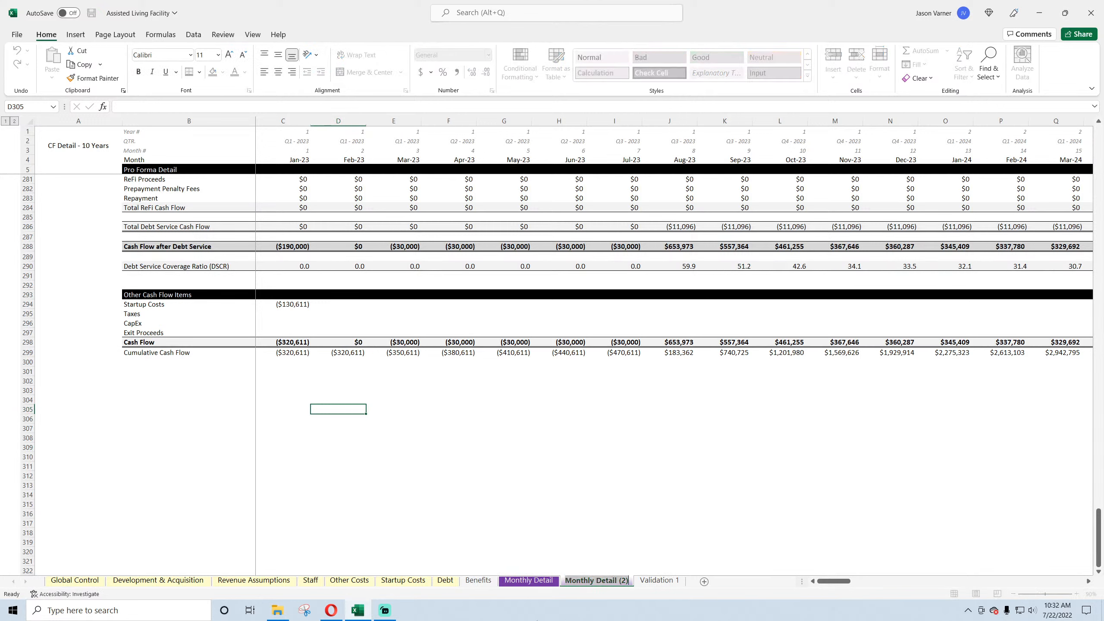
- Rename the copied sheet as Annual Detail
text(Annual D)
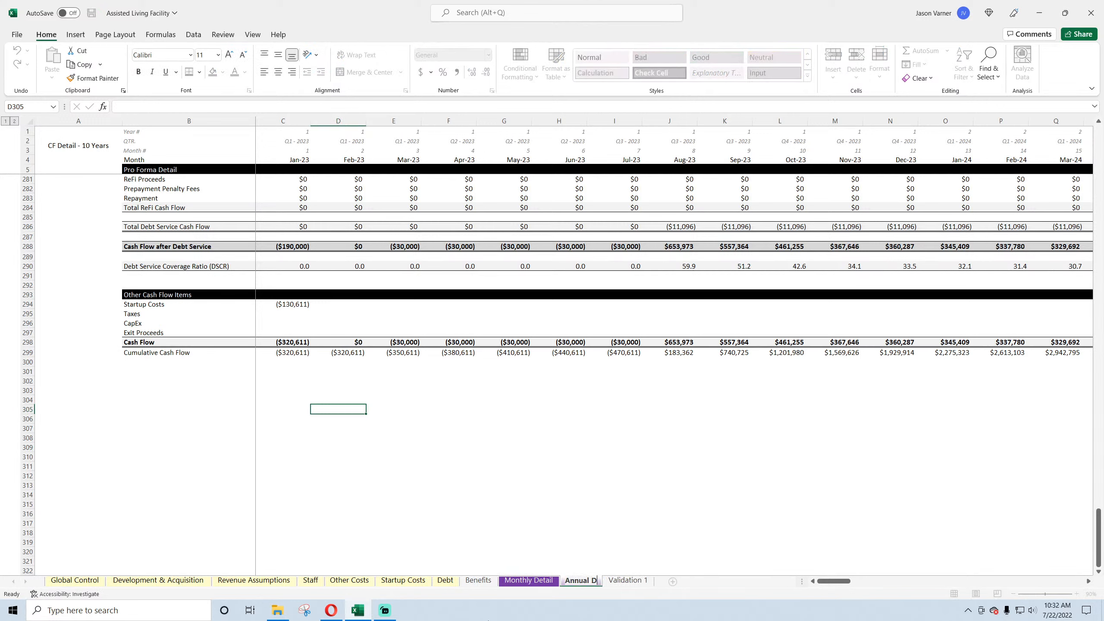
text(etail)
key(Return)
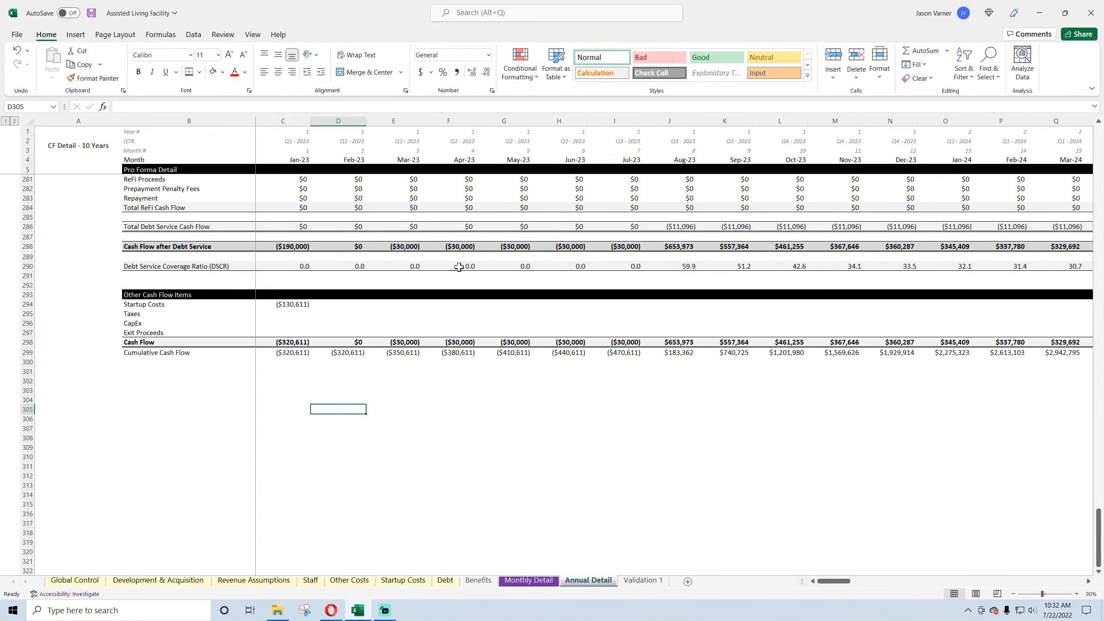
- Clear all contents and formatting from columns M through DR of Annual Detail, keeping only ten period columns
drag(289, 114, 988, 81)
click(917, 78)
click(925, 101)
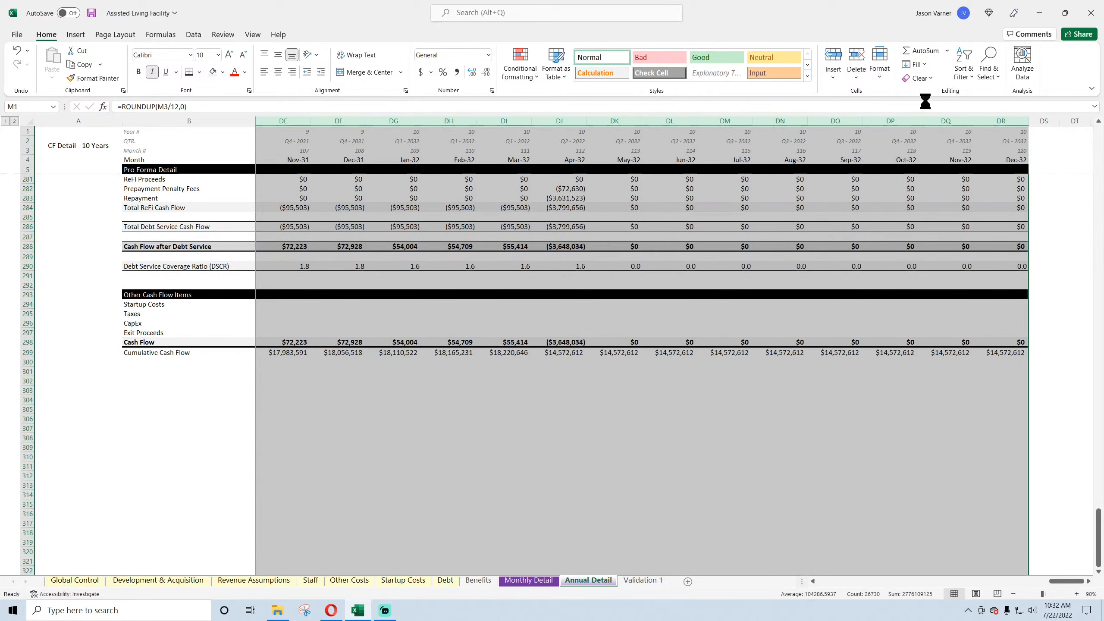
click(803, 426)
drag(1067, 580, 828, 582)
- Write a SUMIFS in Annual Detail's first Acquisition Costs cell, C8: =sumifs('Monthly Detail'!8:8,'Monthly Detail'!1:4,'Annual Detail'!C1
scroll(296, 439, up, 20)
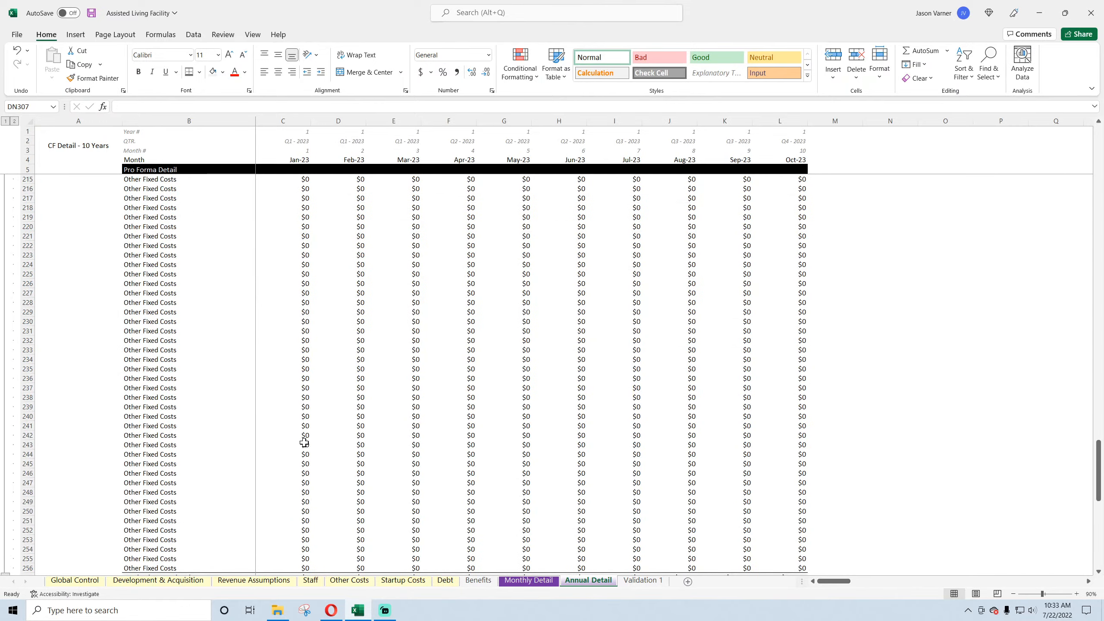
scroll(307, 439, up, 20)
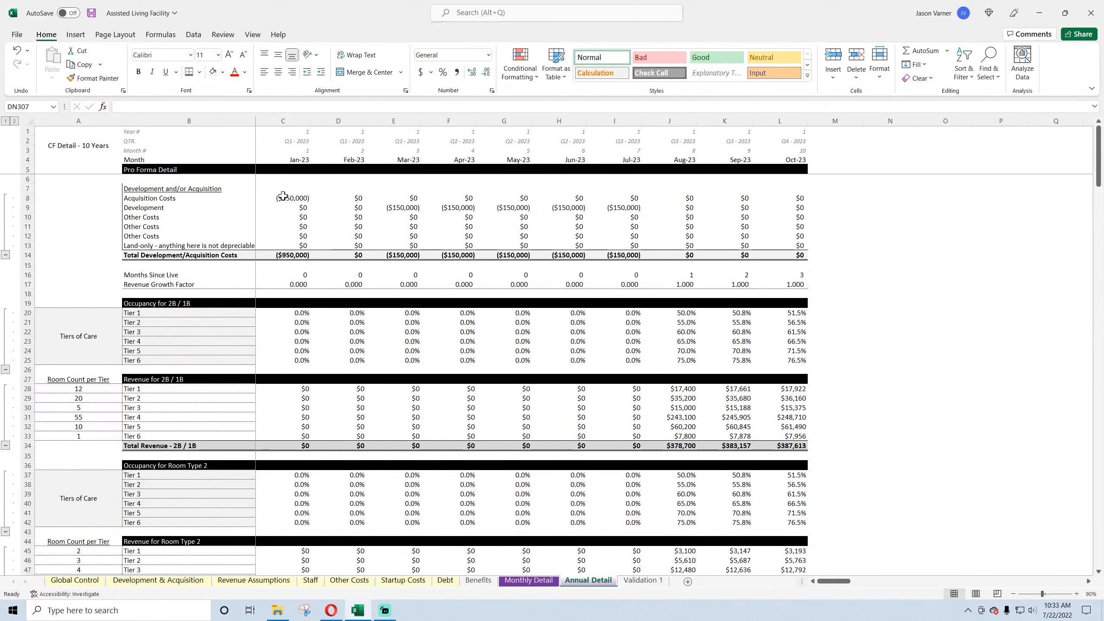
click(283, 196)
text(=s)
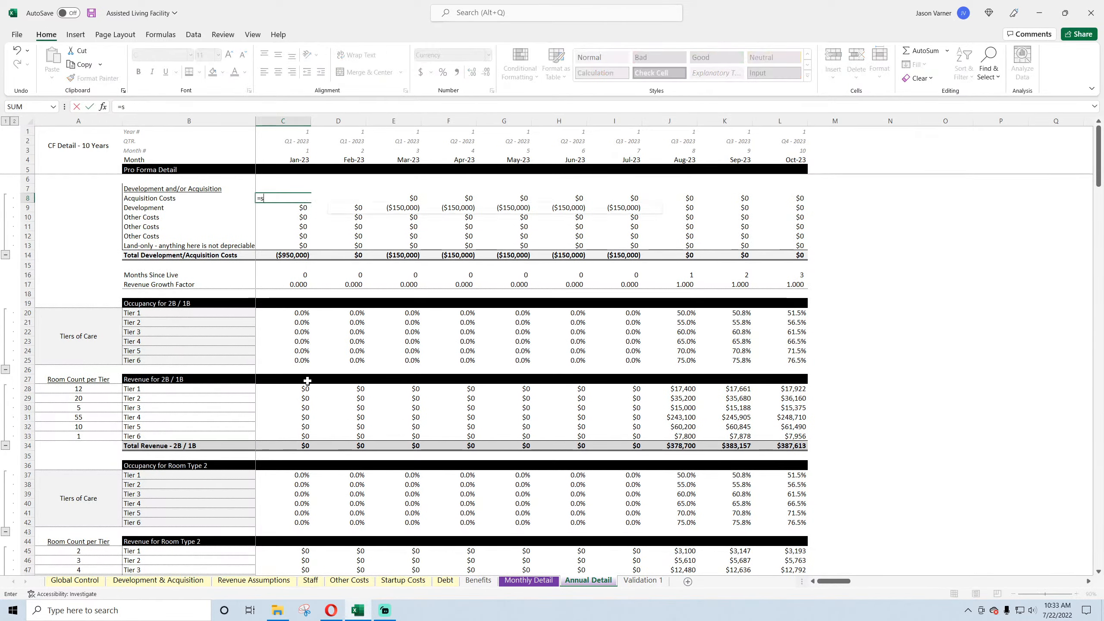
text(umifs()
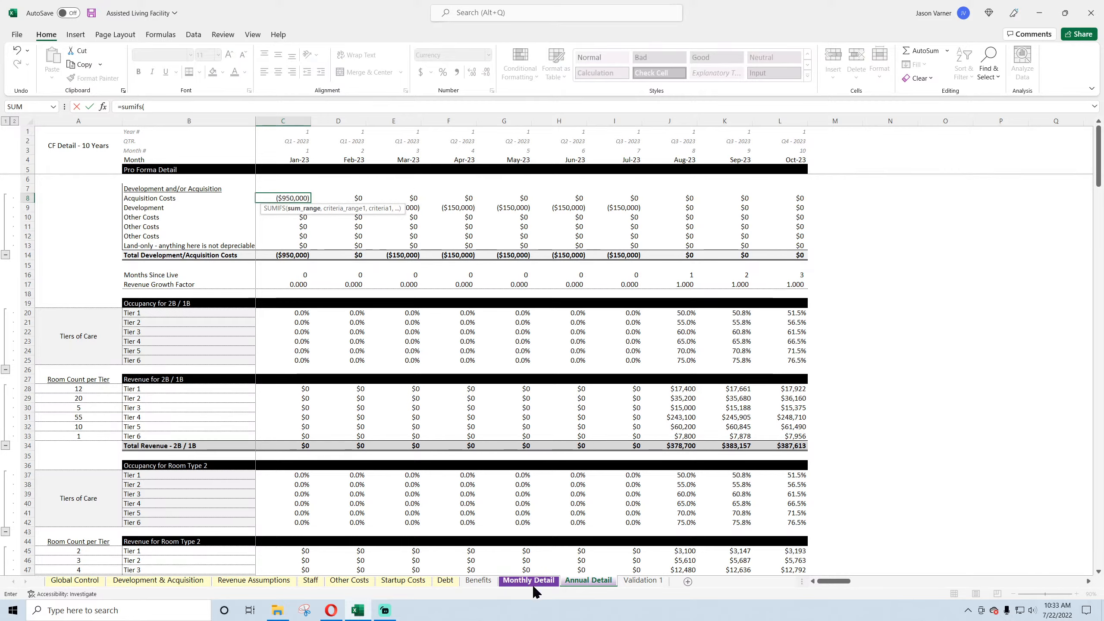
click(529, 581)
scroll(31, 203, up, 20)
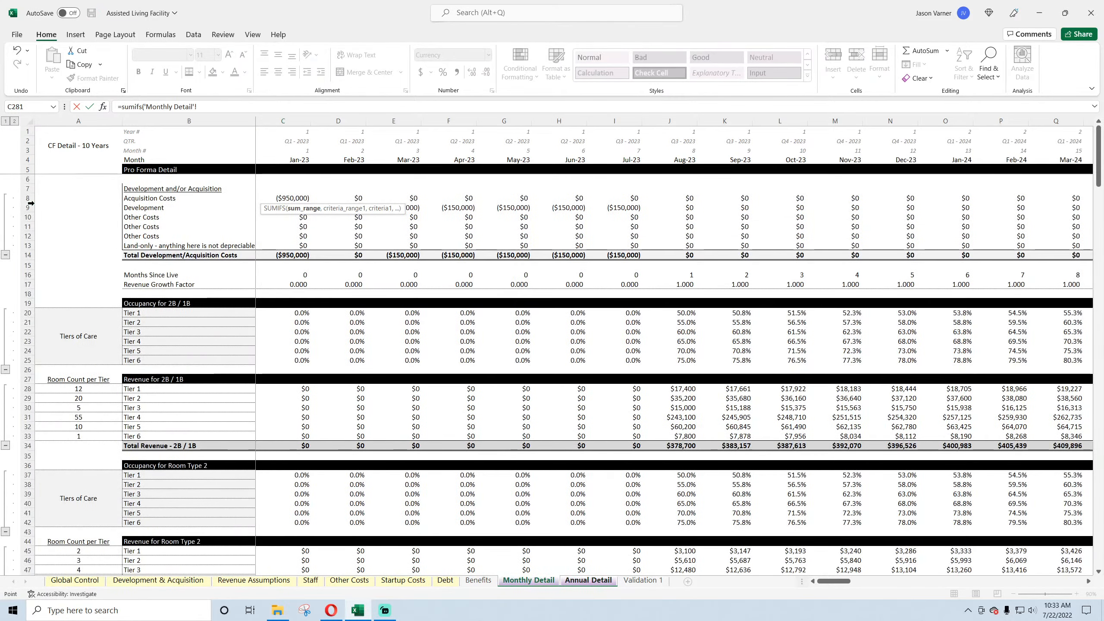
click(31, 201)
text(,)
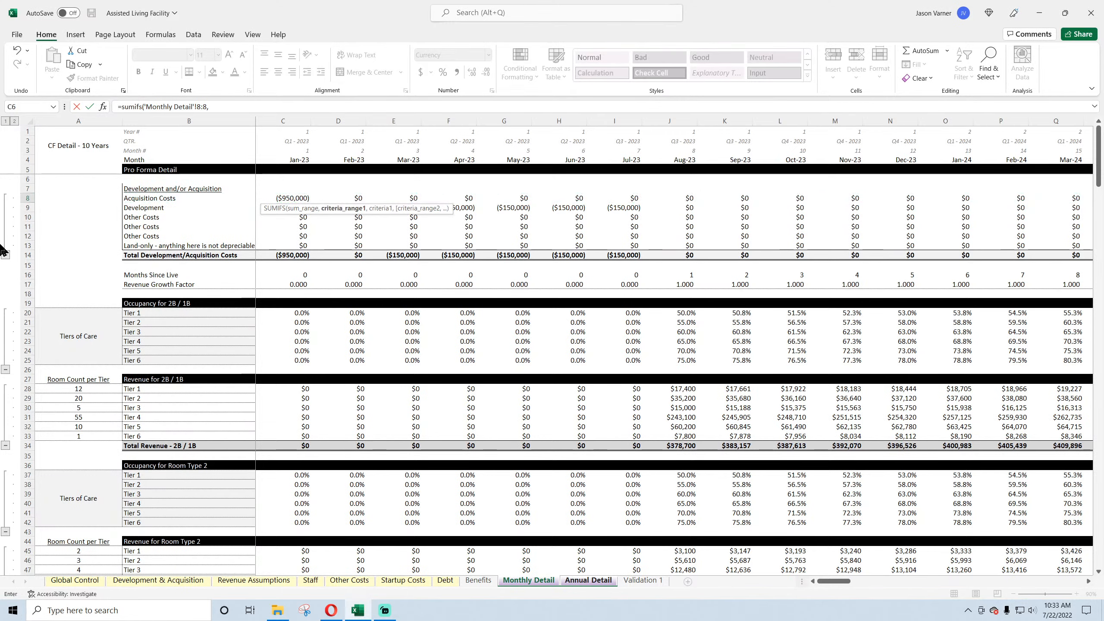
drag(27, 132, 26, 160)
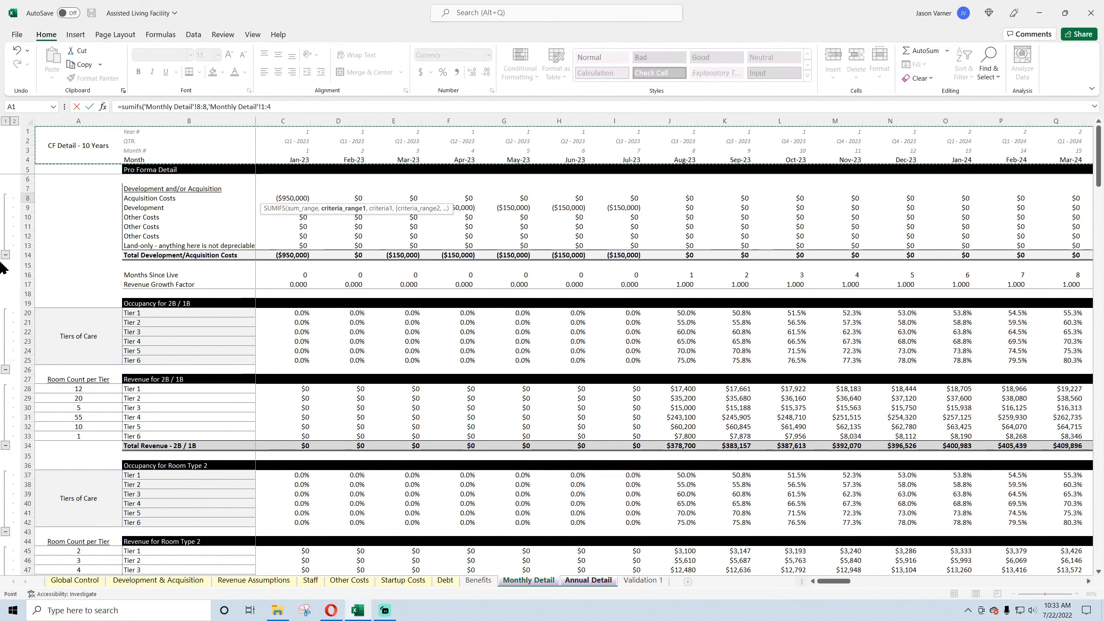
text(,)
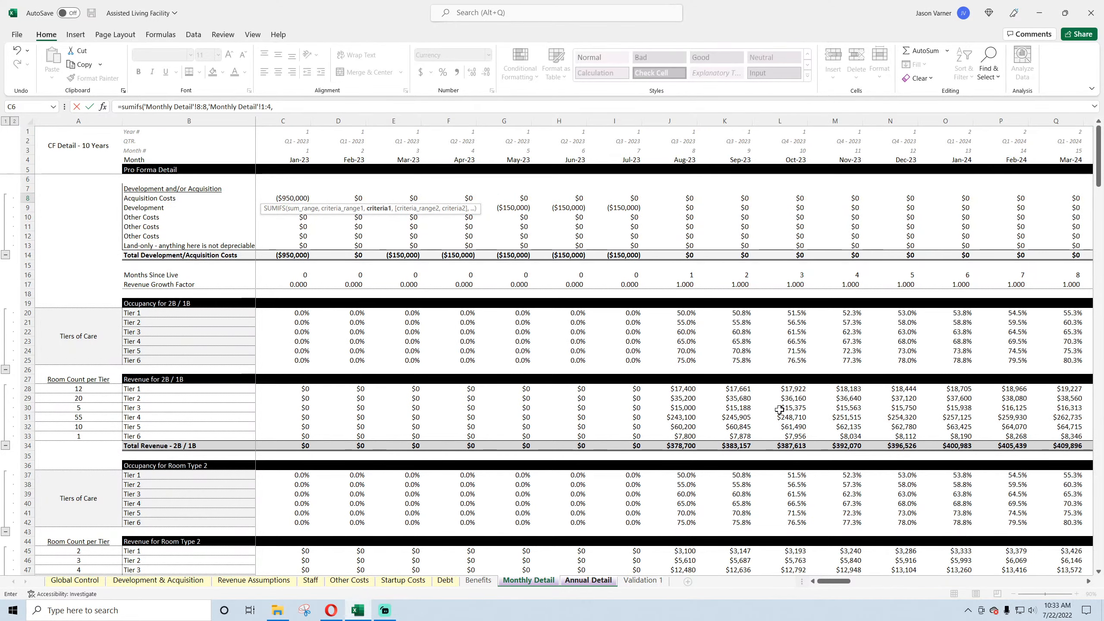
click(595, 582)
click(292, 131)
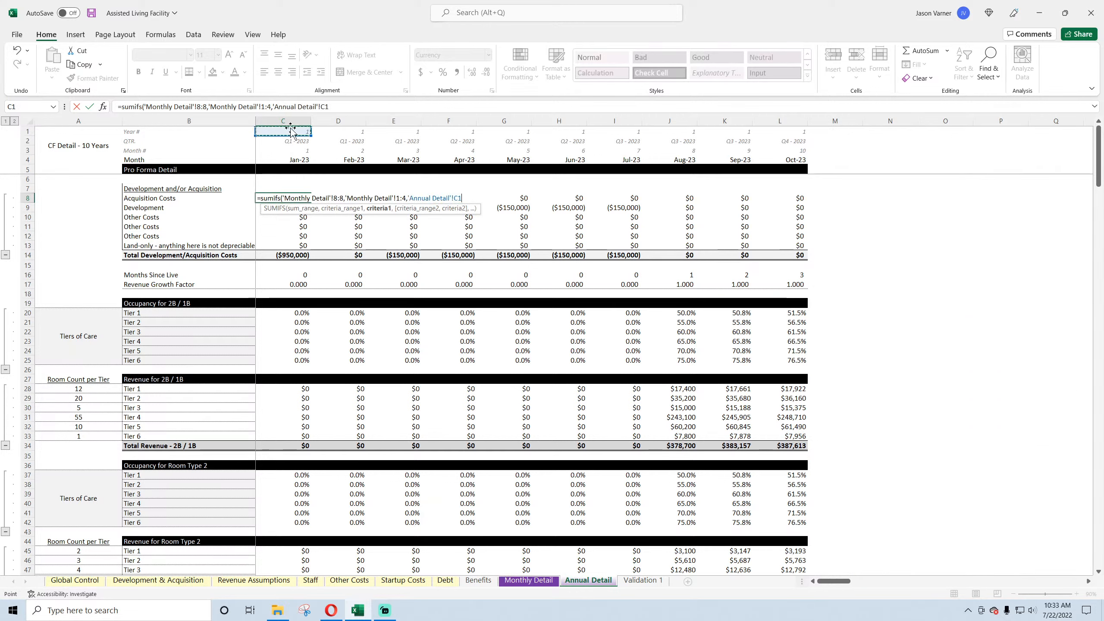
- Correct the SUMIFS criteria range to 'Monthly Detail'!1:1 and commit the formula
click(270, 106)
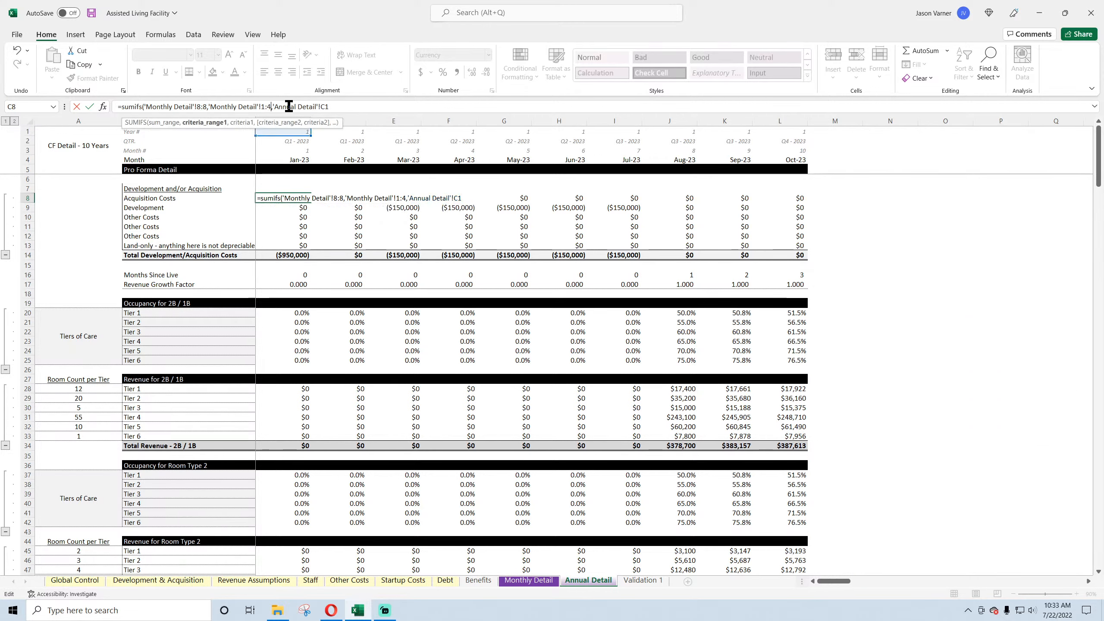
key(BackSpace)
text(1)
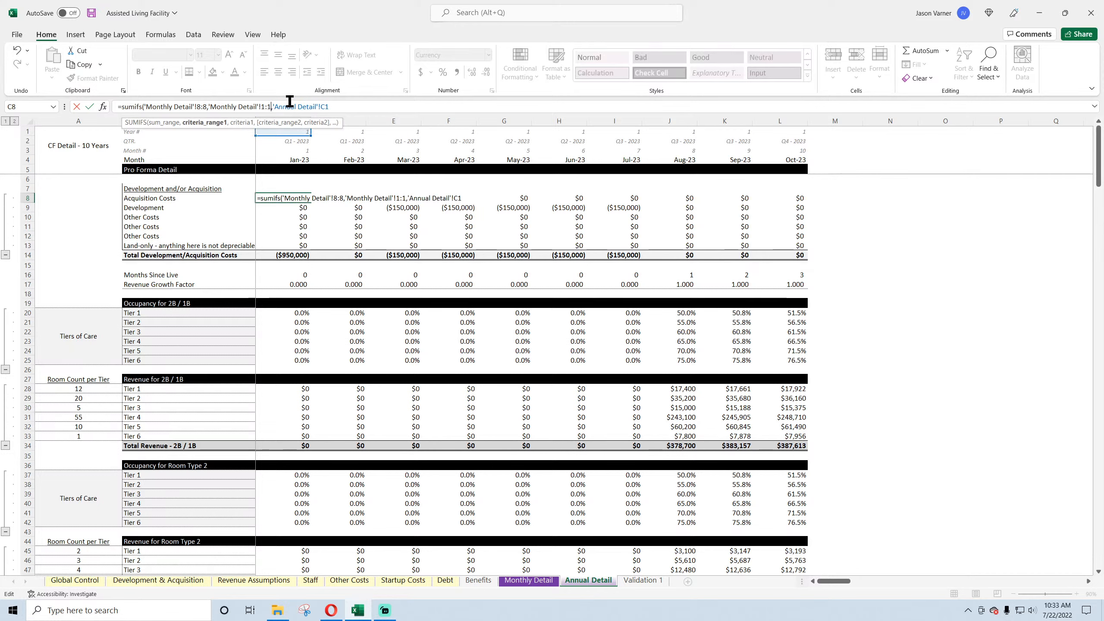
key(Return)
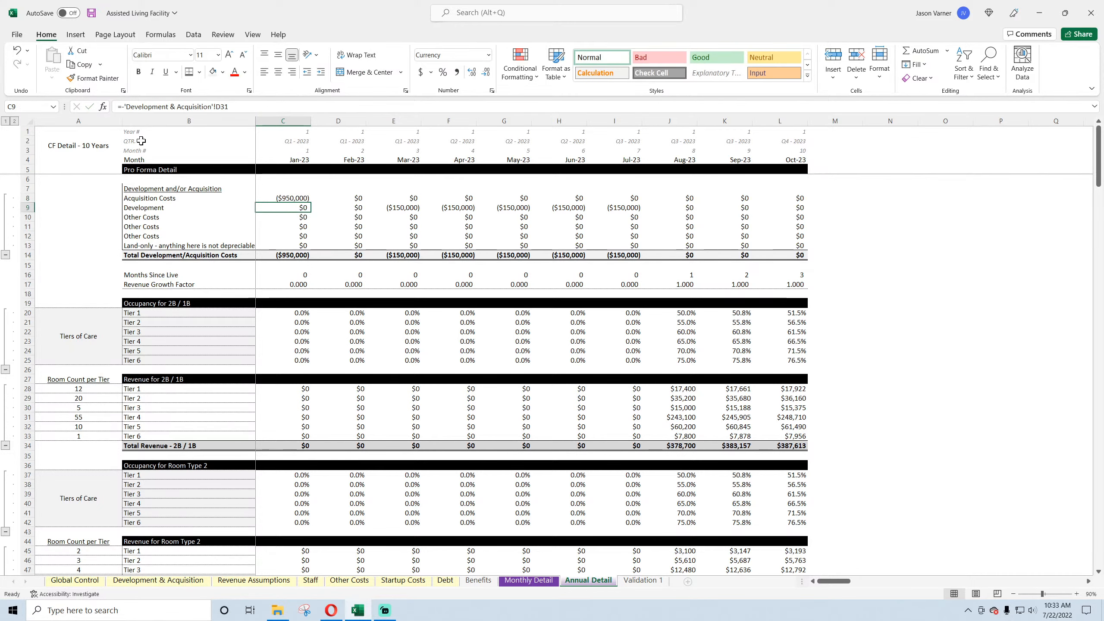
- Clear the contents of the QTR. and Month # header rows, B2:L3, on Annual Detail
click(82, 145)
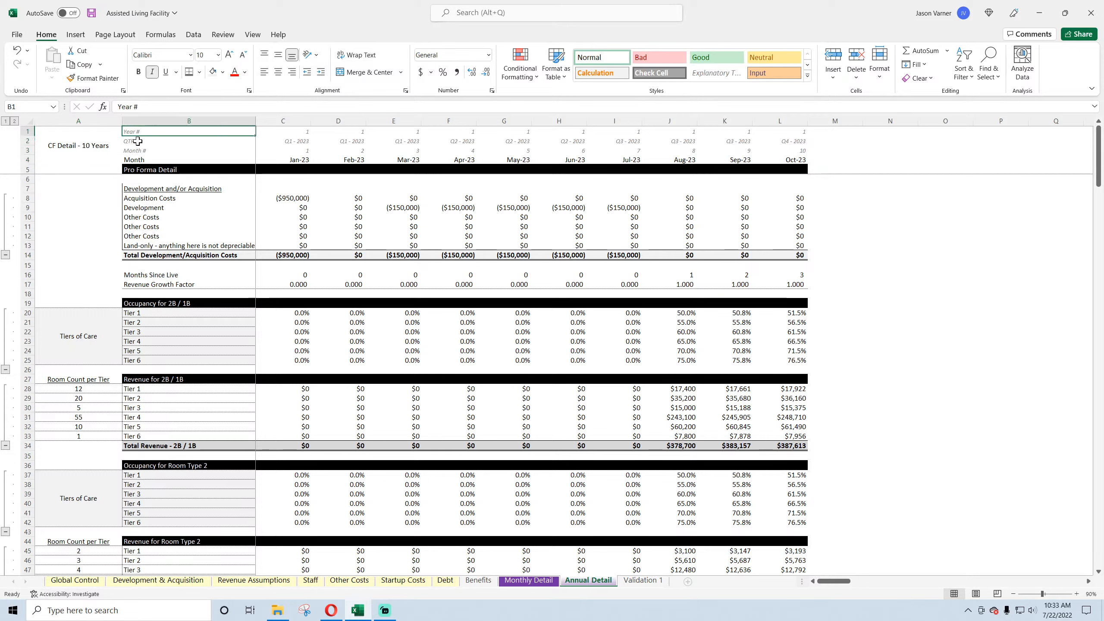
drag(151, 140, 761, 149)
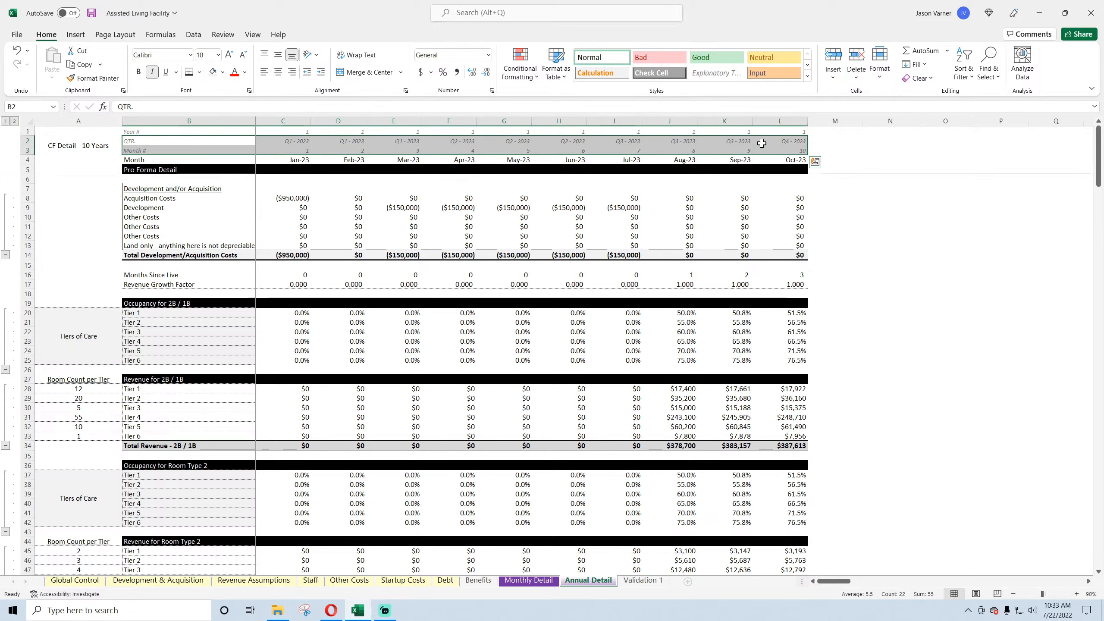
right_click(761, 148)
click(809, 300)
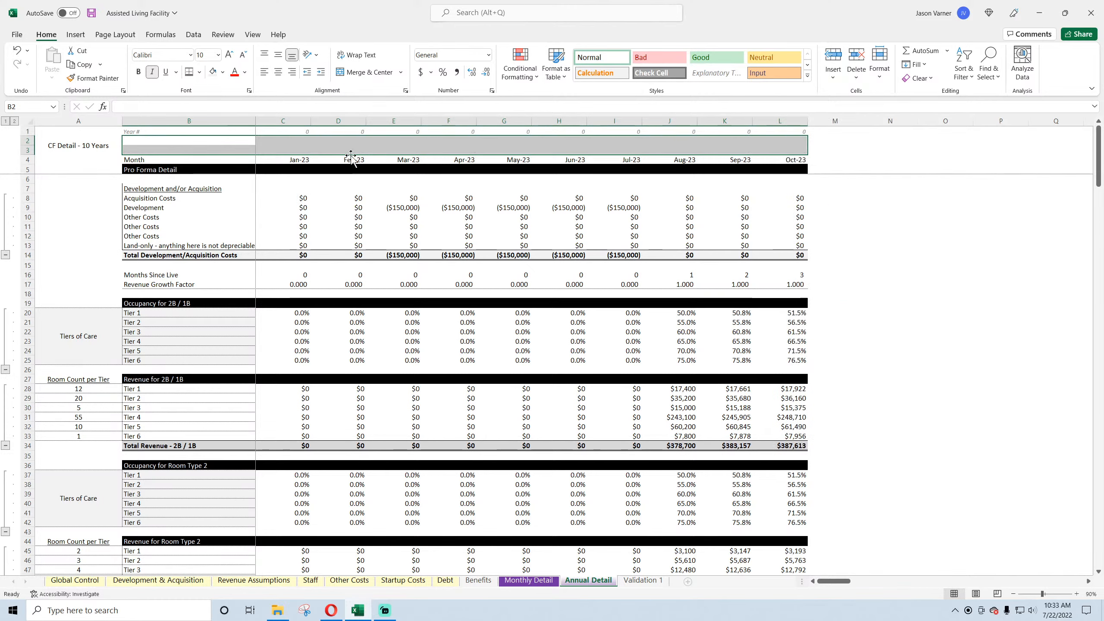
- Number the Year # row from 1 to 10 across C1:L1 and save the workbook
click(296, 132)
text(1)
key(Return)
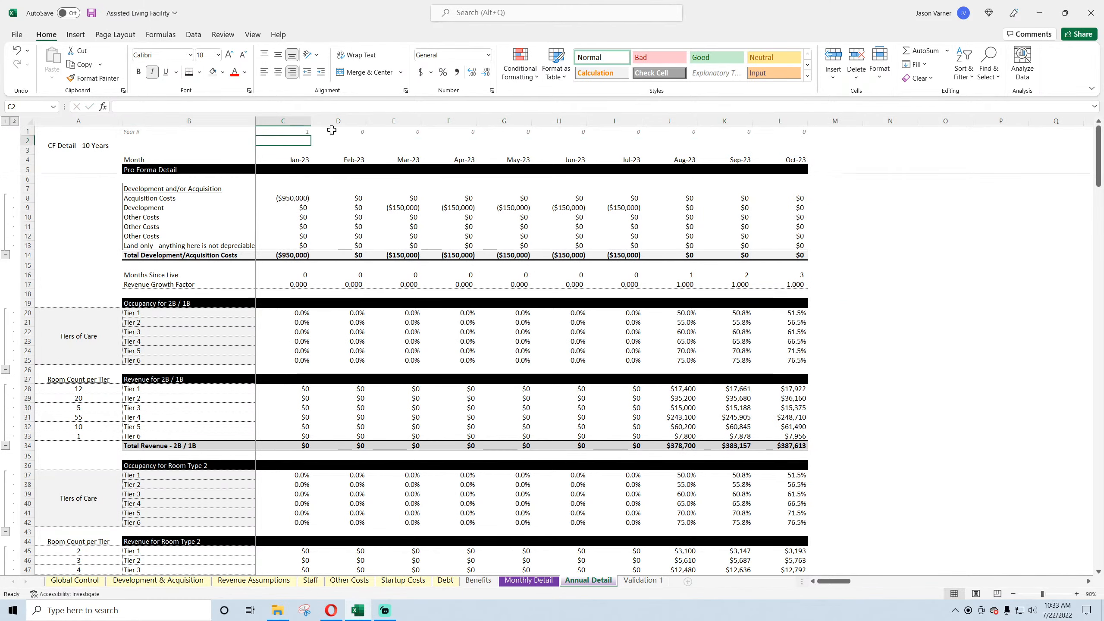
click(334, 131)
drag(299, 132, 804, 135)
click(934, 224)
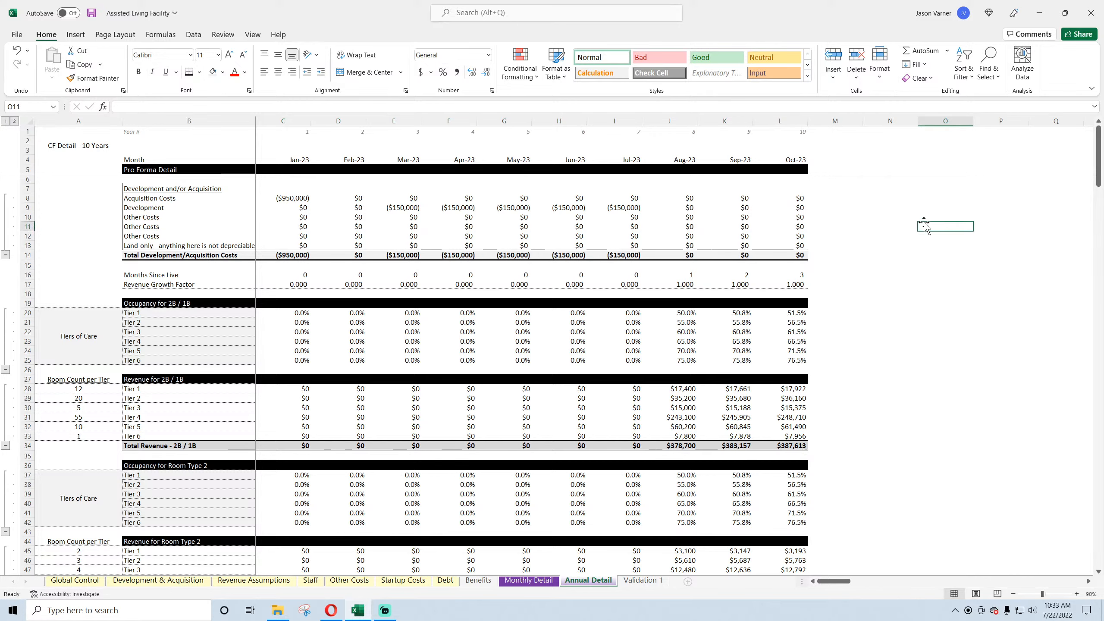
click(92, 13)
- Anchor the row references in C8's SUMIFS, making the criteria range $1:$1 and the criterion C$1
click(304, 198)
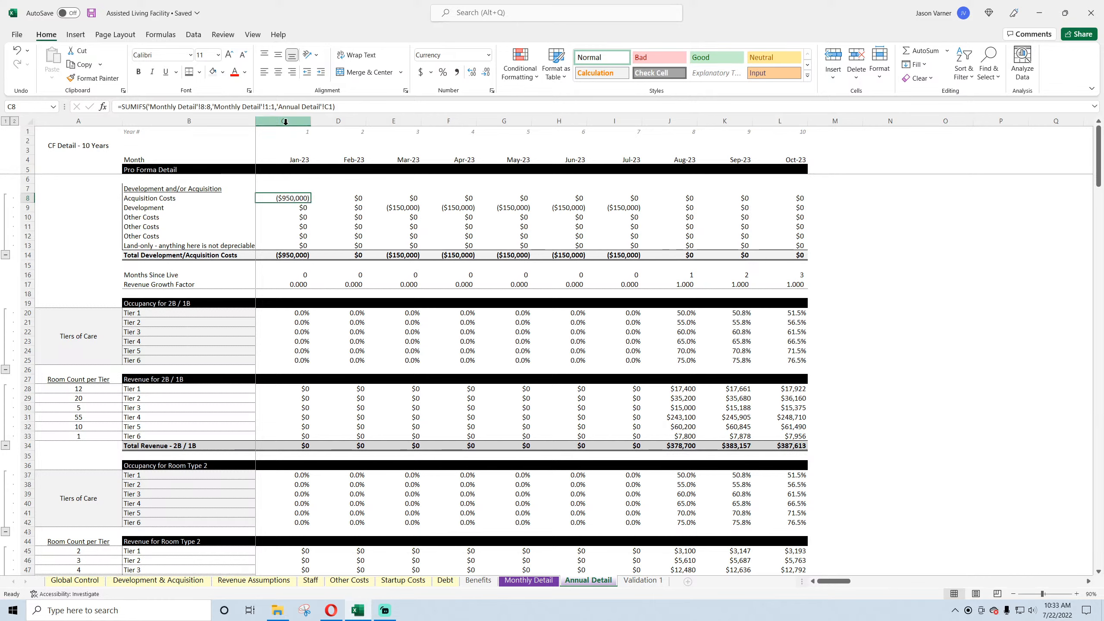
click(264, 108)
text($)
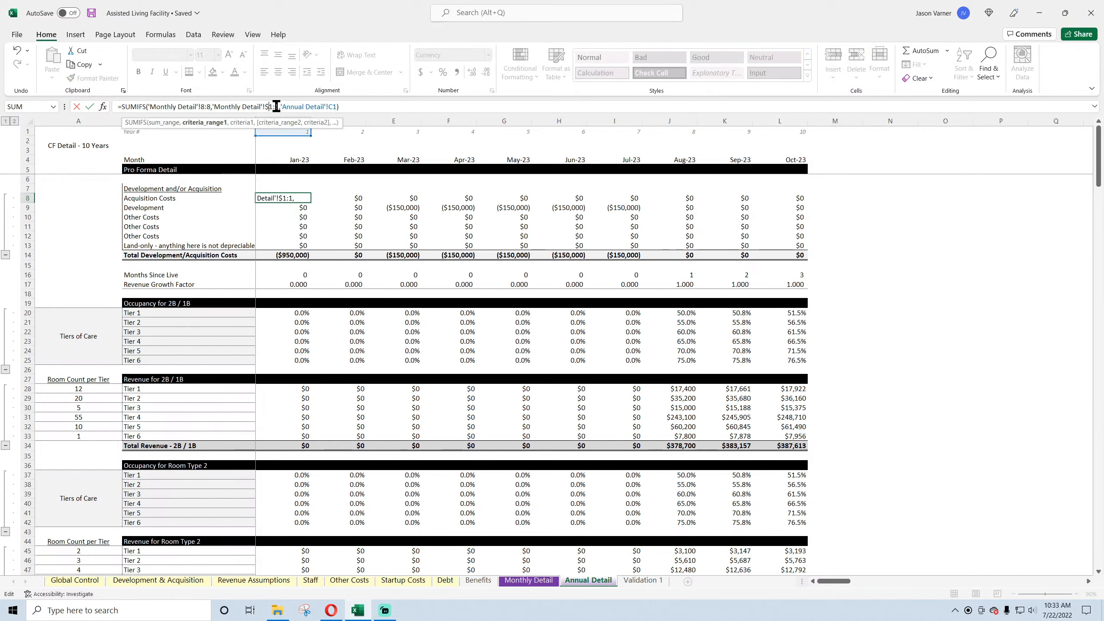
click(336, 106)
text($)
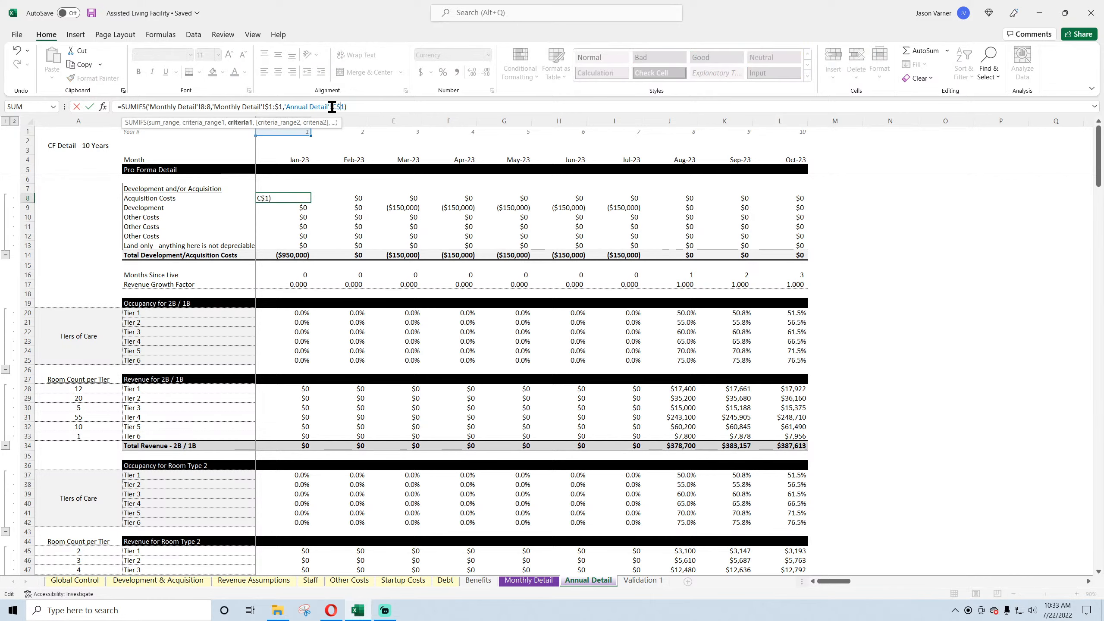
- Remove the 'Annual Detail'! sheet prefix from the criterion in C8 so the SUMIFS refers simply to C$1
key(Left)
key(Left)
key(BackSpace)
key(BackSpace)
key(BackSpace)
key(BackSpace)
key(BackSpace)
key(BackSpace)
key(BackSpace)
key(BackSpace)
key(BackSpace)
key(BackSpace)
key(BackSpace)
key(BackSpace)
key(BackSpace)
key(BackSpace)
key(BackSpace)
key(BackSpace)
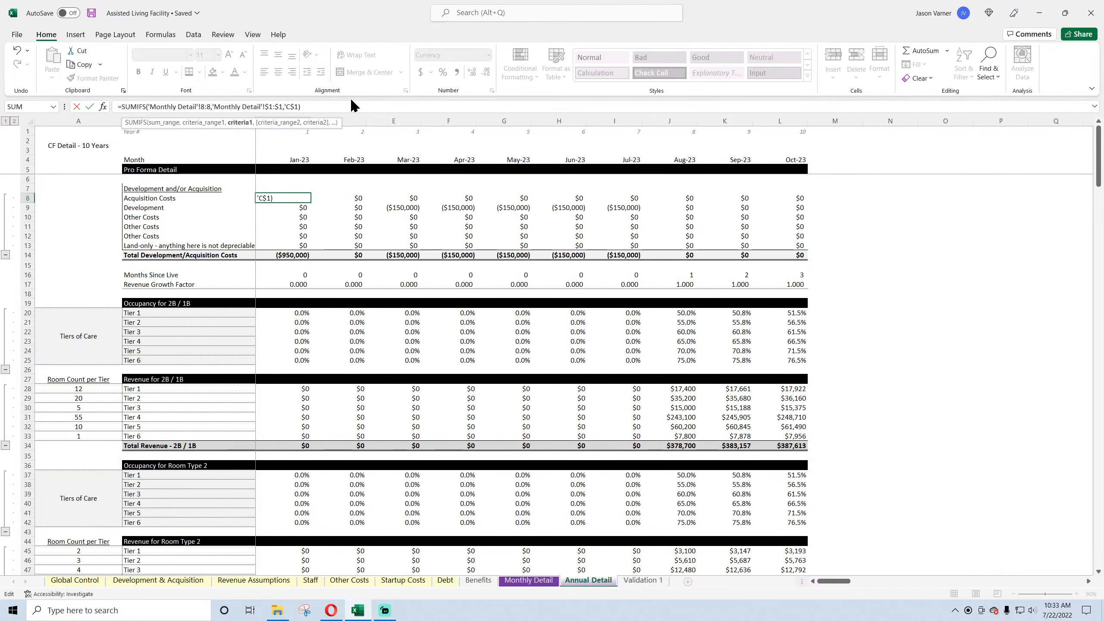
key(Return)
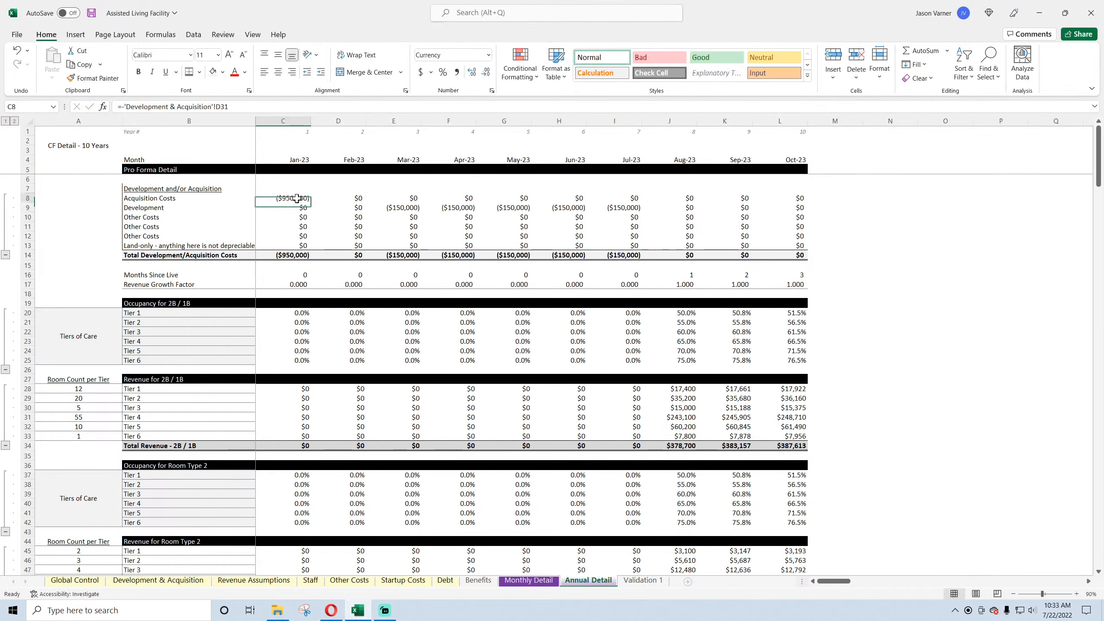
- Fill the Acquisition Costs SUMIFS across all ten years and down through the Land-only row, C8:L13
click(282, 198)
drag(311, 203, 800, 246)
click(375, 219)
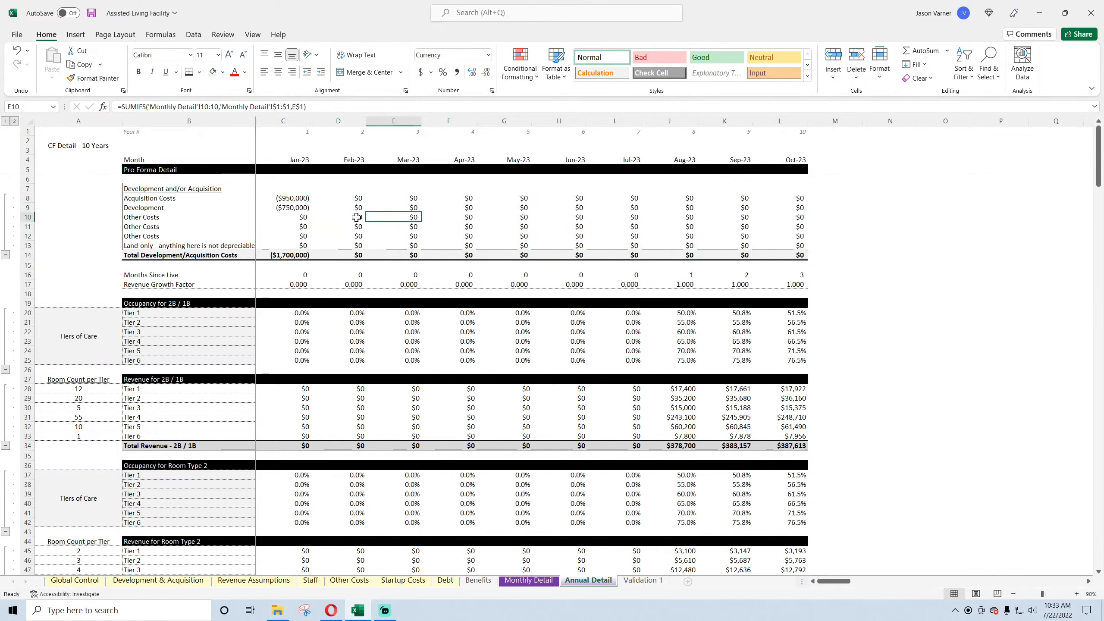
- Clear the Months Since Live and Revenue Growth Factor rows, B16:L17, including their labels and formatting, and save the workbook
click(299, 274)
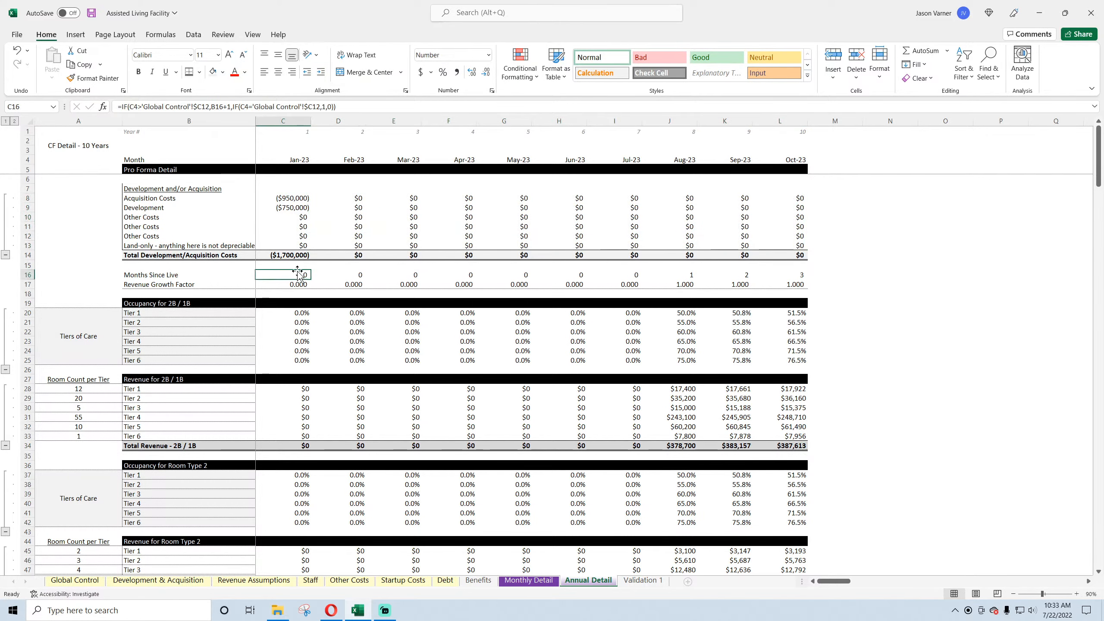
scroll(302, 199, down, 4)
scroll(302, 199, up, 4)
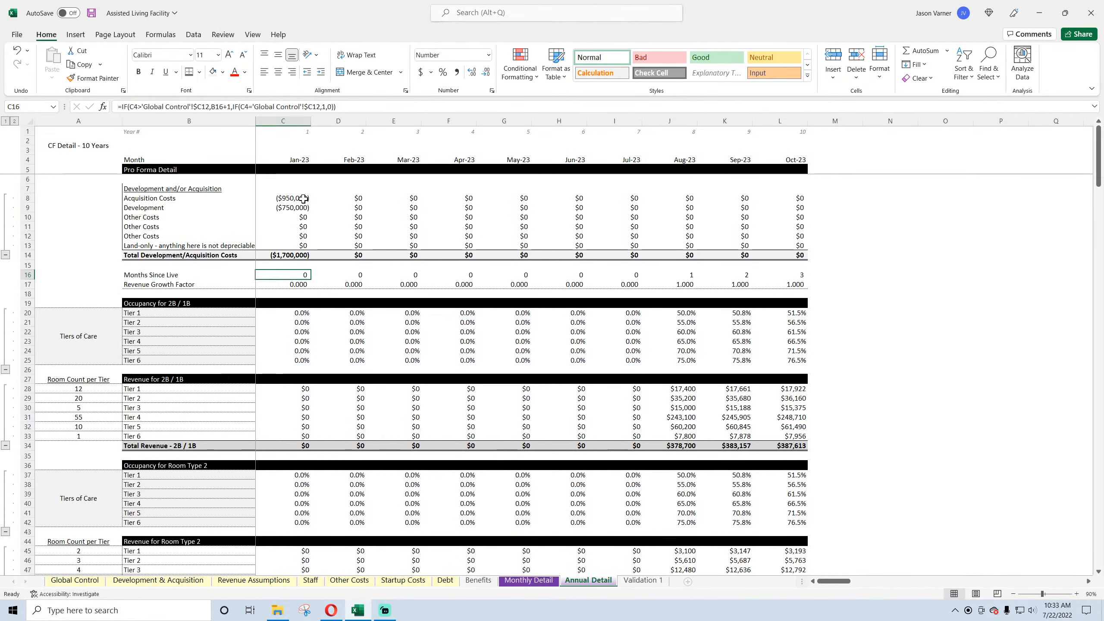
drag(187, 275, 771, 282)
click(917, 78)
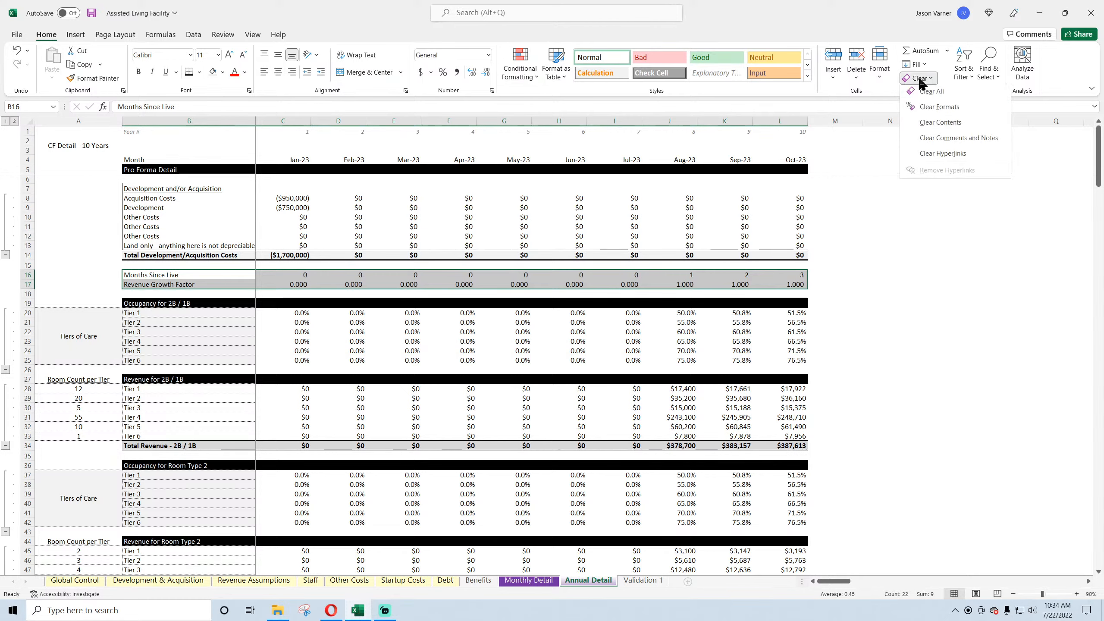
click(926, 106)
click(913, 266)
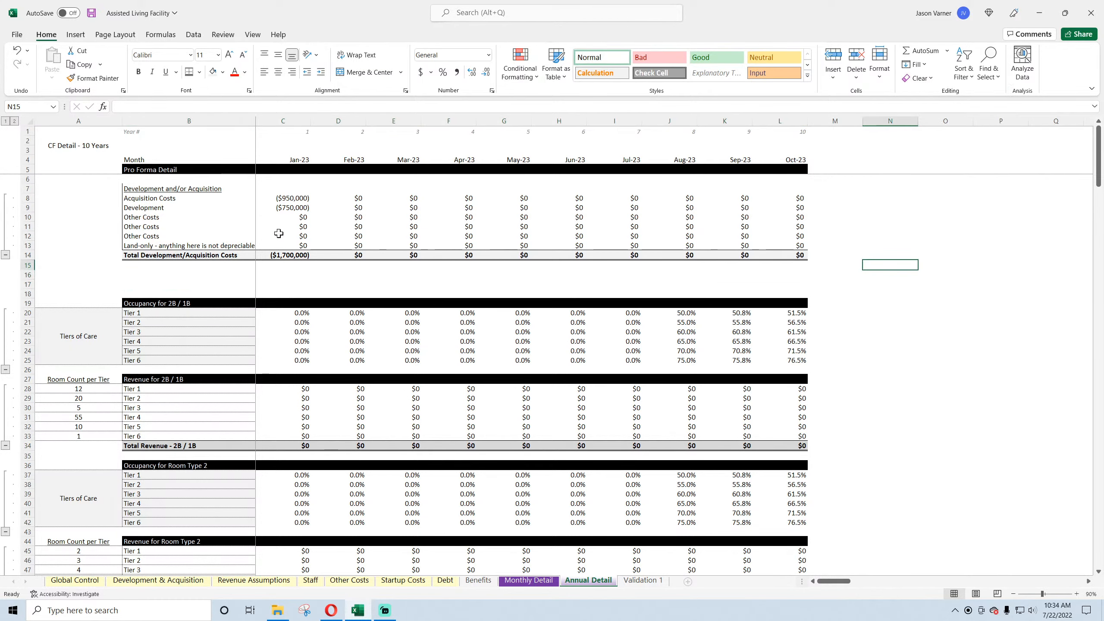
click(291, 307)
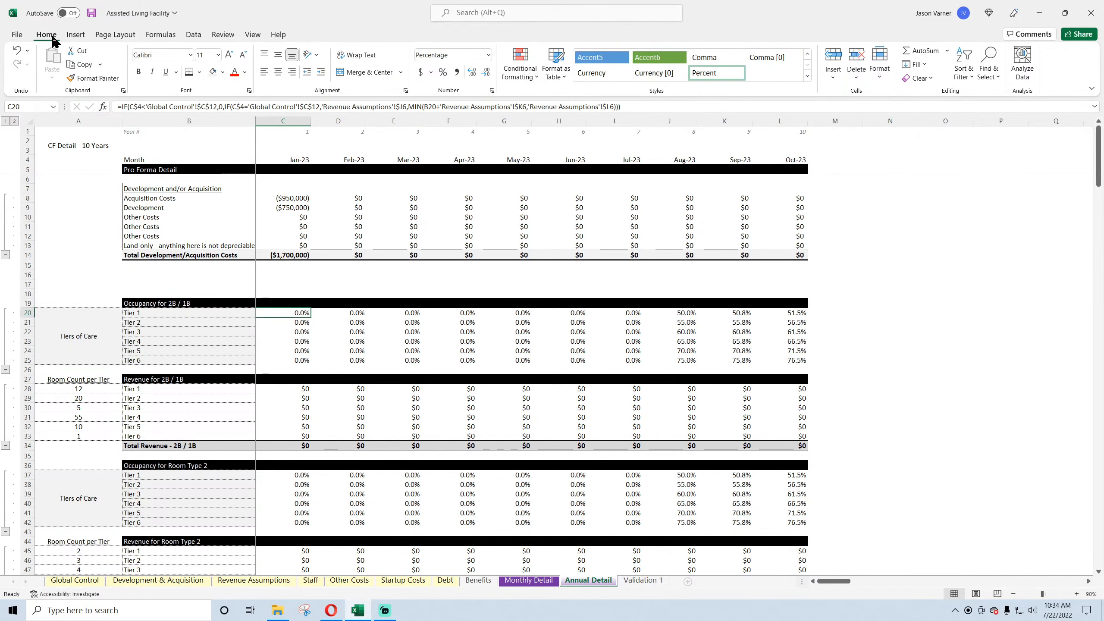
click(90, 15)
- Begin an AVERAGEIFS formula in C20 that averages 'Monthly Detail'!20:20 with 'Monthly Detail'!1:1 as the first criteria range
scroll(327, 292, down, 4)
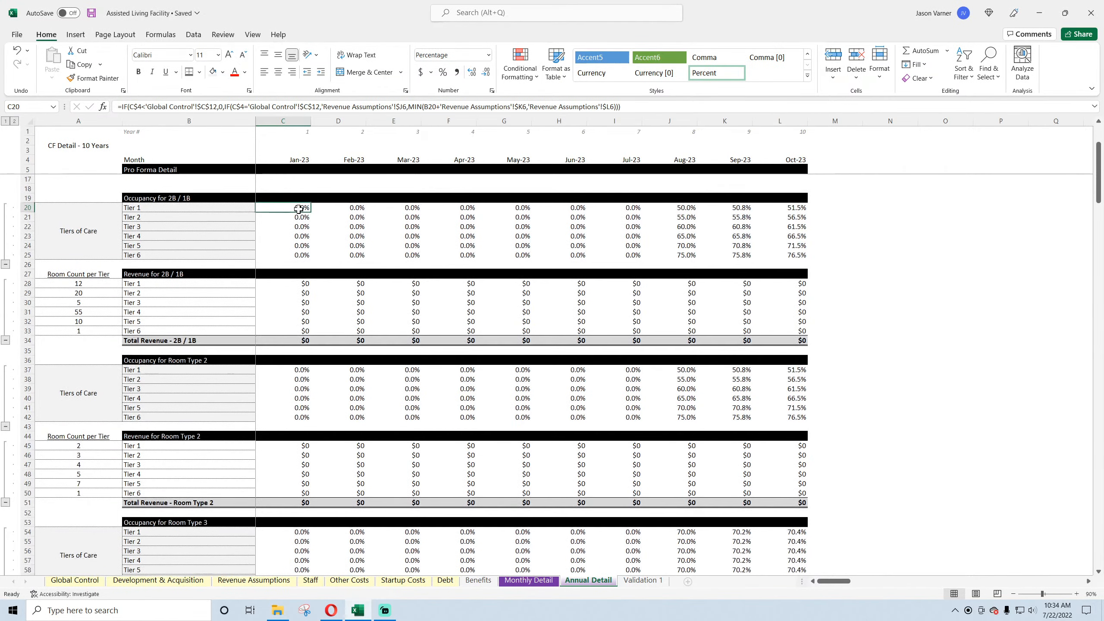
text(=)
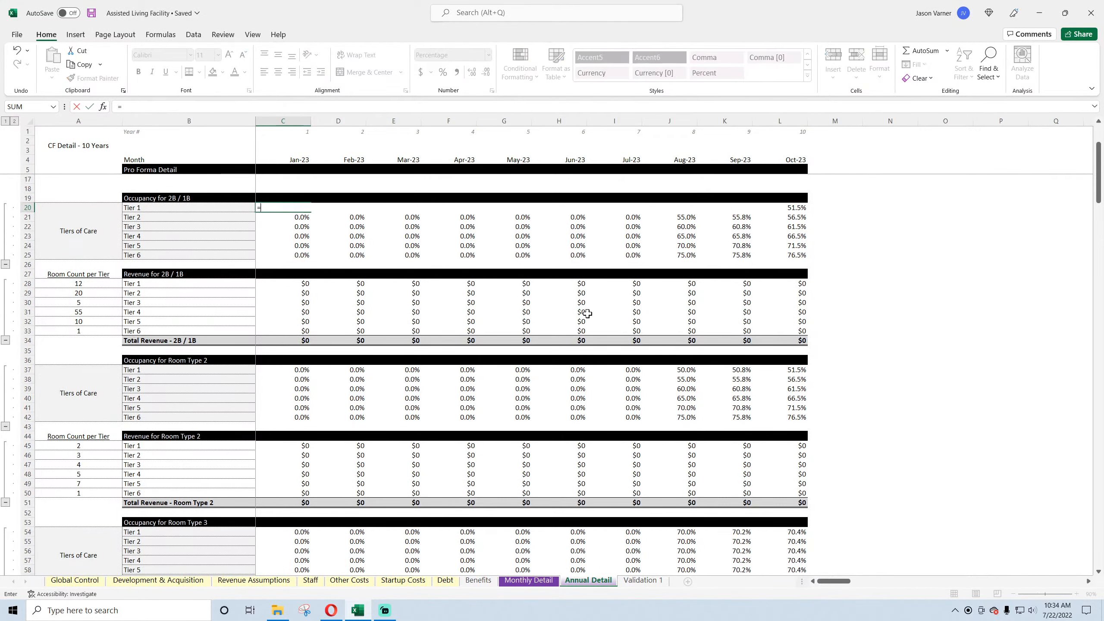
text(averageifs()
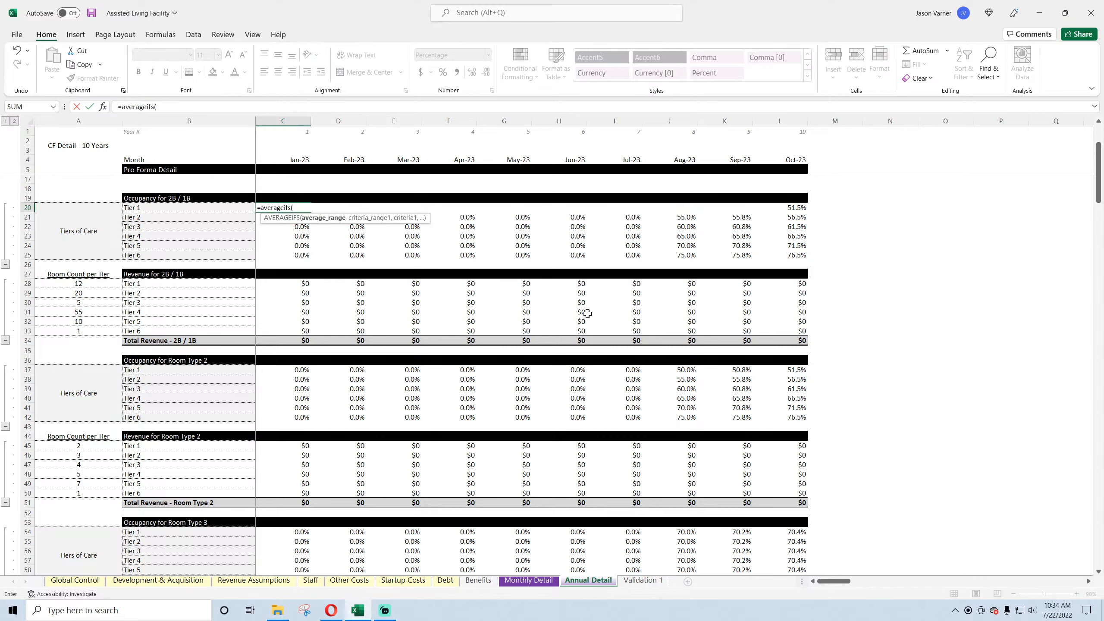
click(513, 573)
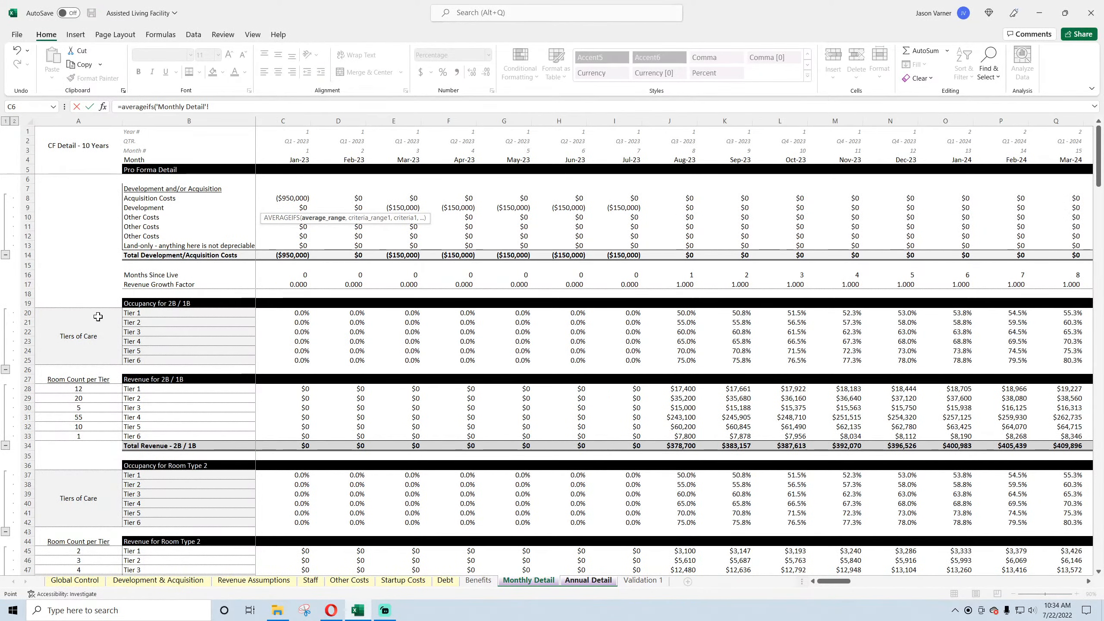
click(24, 313)
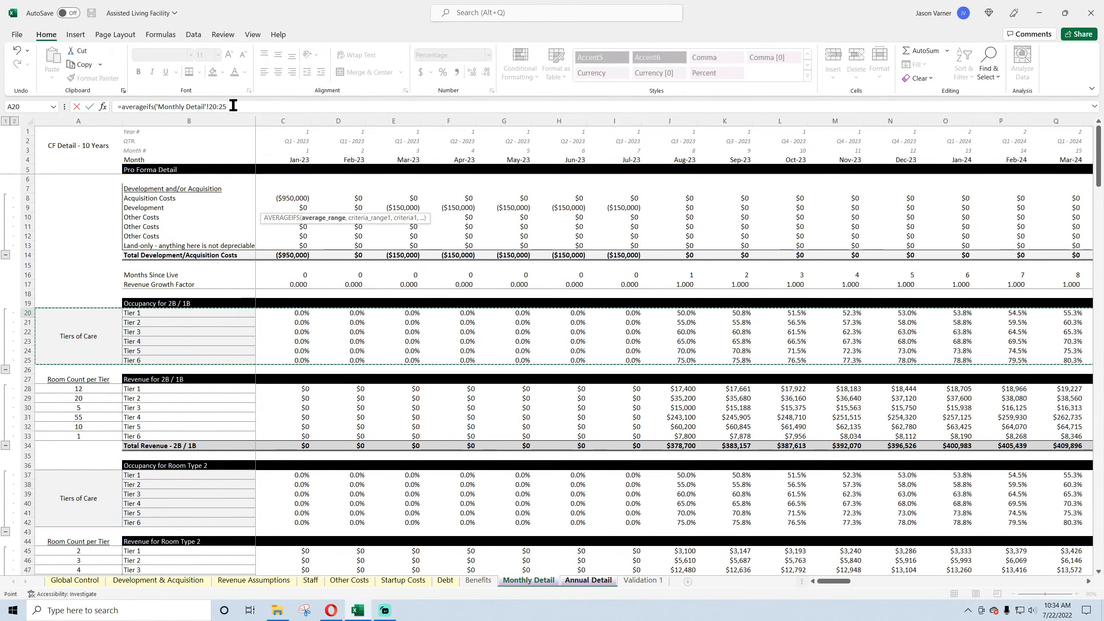
click(220, 107)
key(BackSpace)
text(0,)
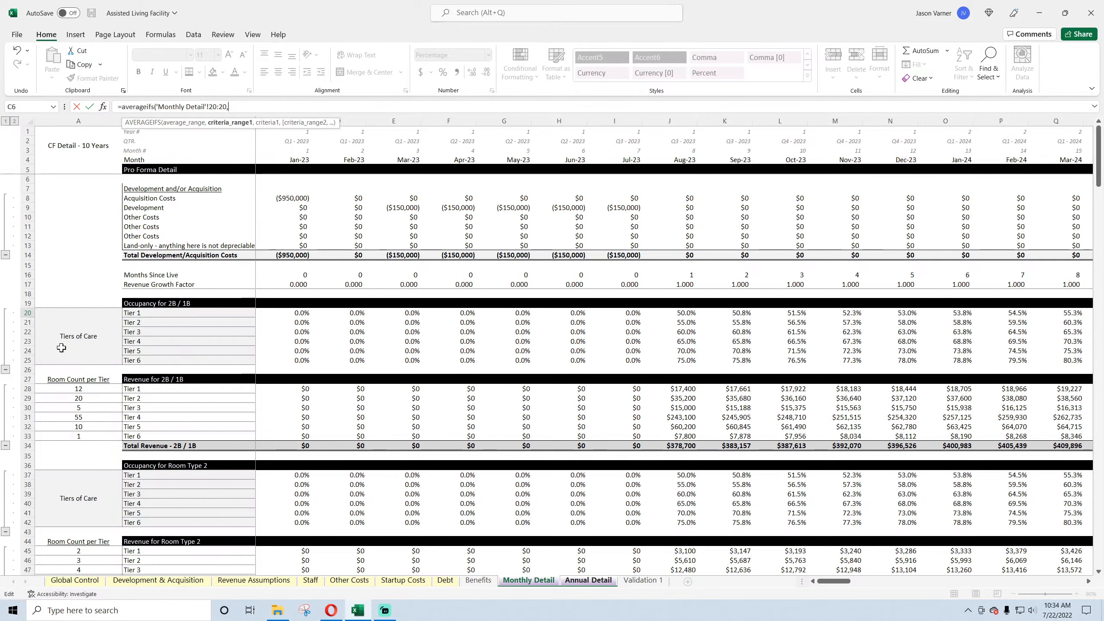
click(26, 132)
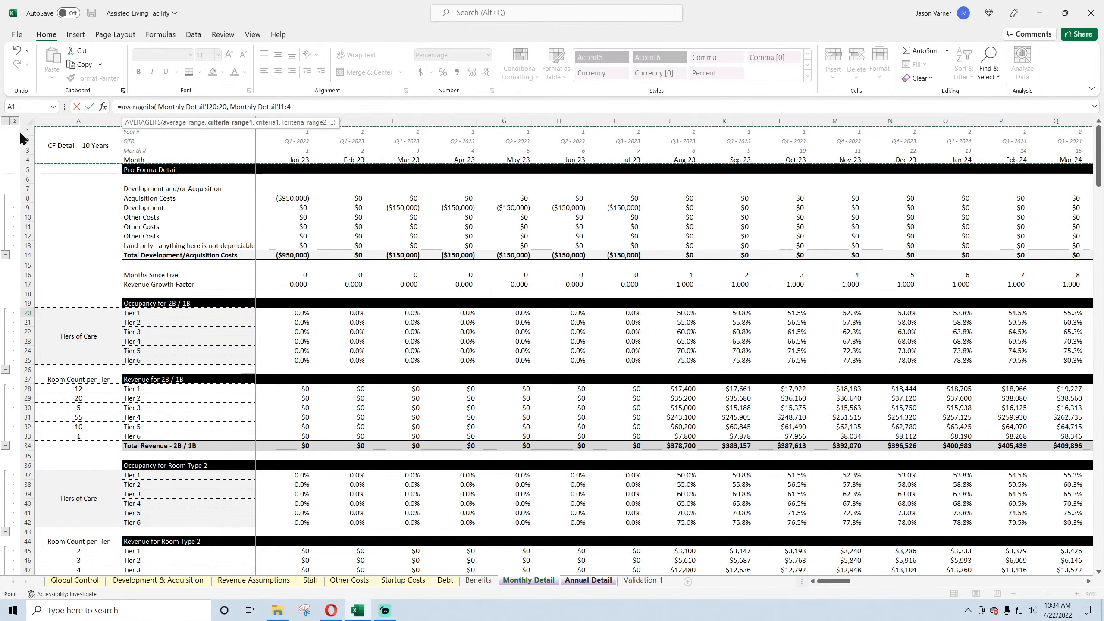
text(,)
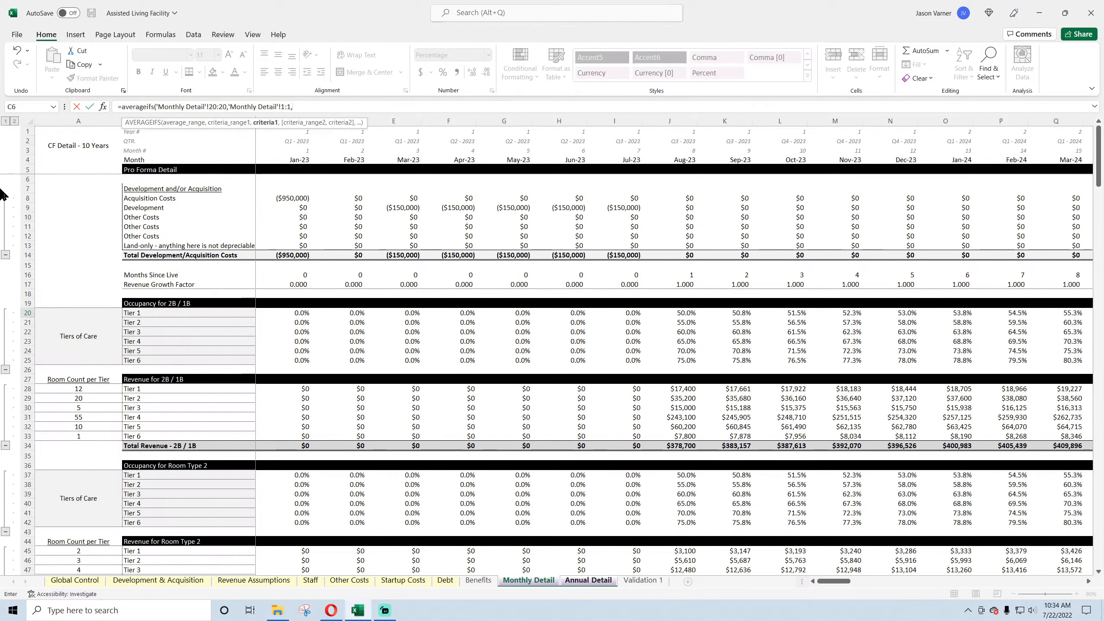
- Add the Annual Detail year number in C1 as the first criterion, with the sheet prefix stripped from the reference
click(602, 581)
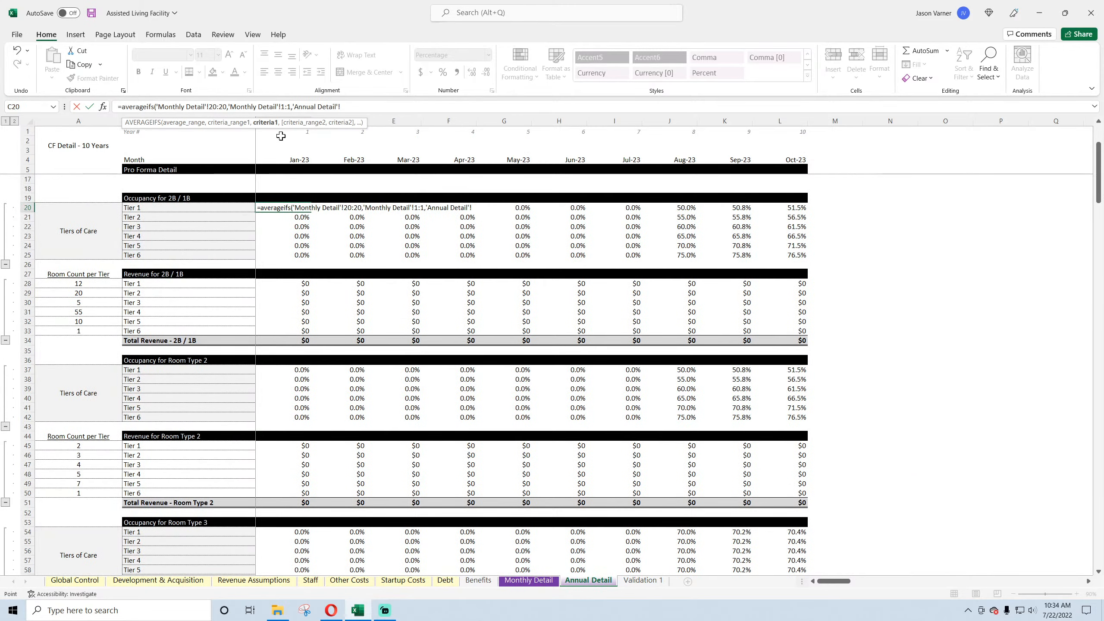
click(283, 134)
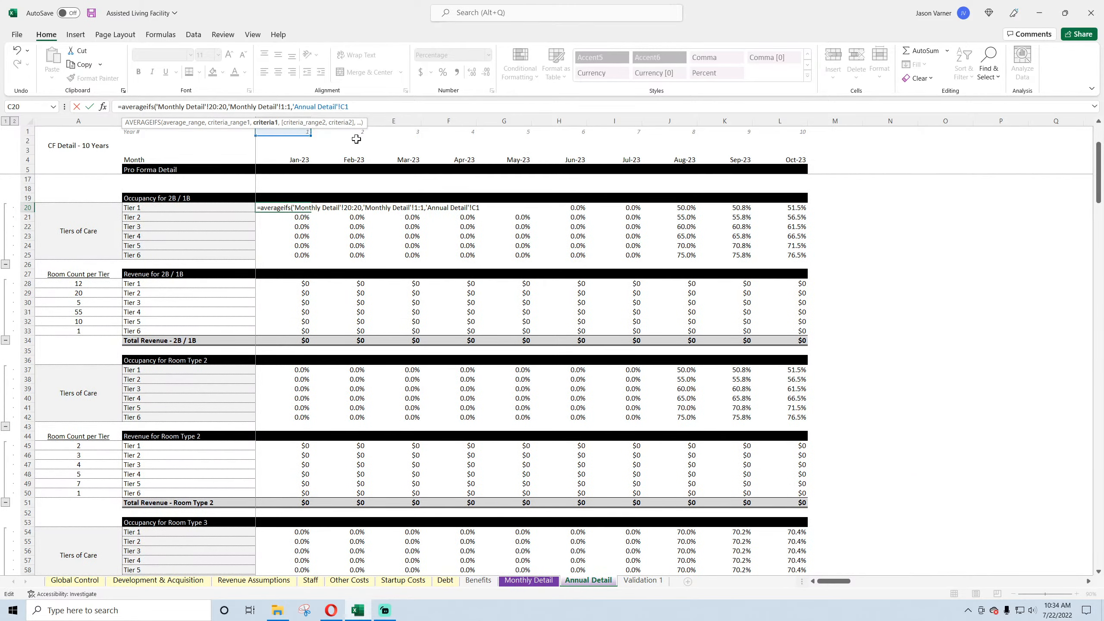
key(BackSpace)
key(BackSpace)
key(BackSpace)
key(BackSpace)
key(BackSpace)
key(BackSpace)
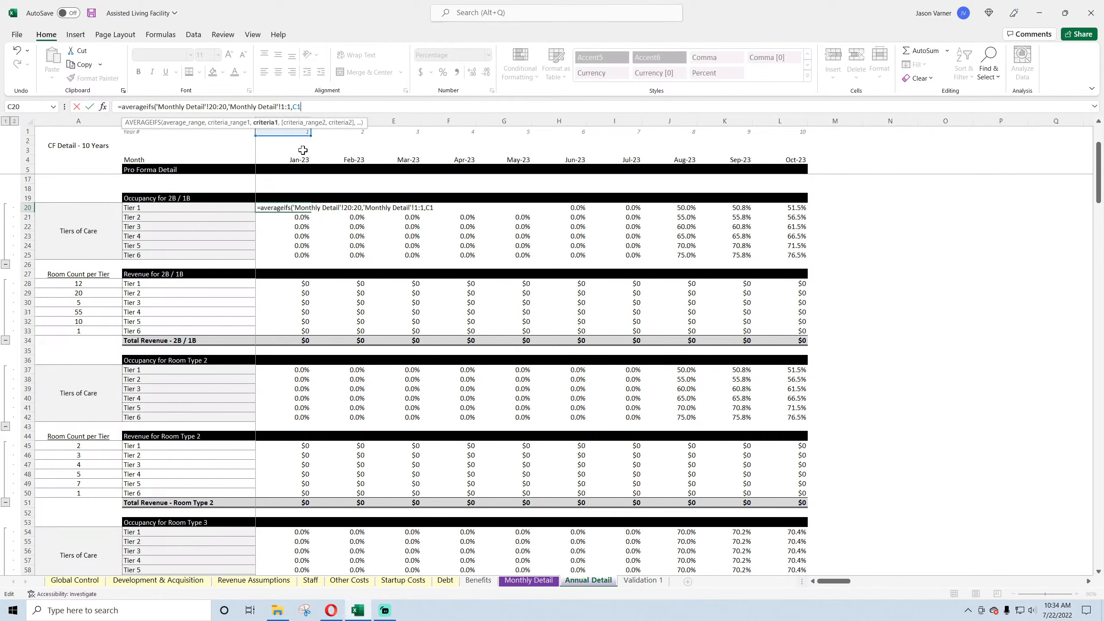
- Complete C20's AVERAGEIFS with a second condition that 'Monthly Detail'!20:20 is ">"&0, so zero-occupancy months are excluded
text(,)
click(528, 579)
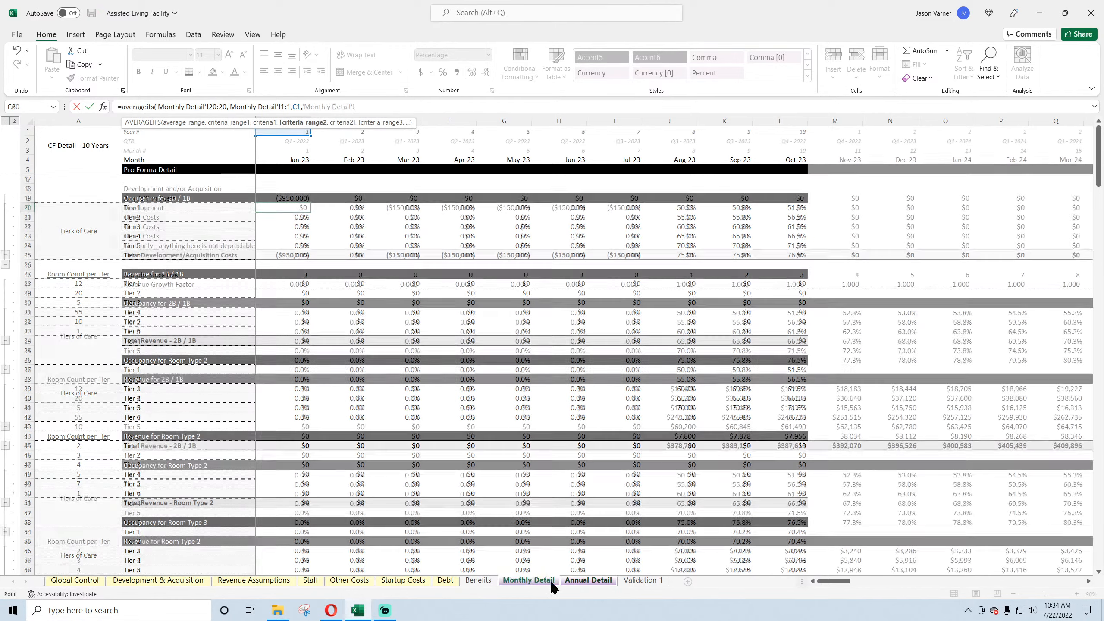
drag(27, 313, 27, 360)
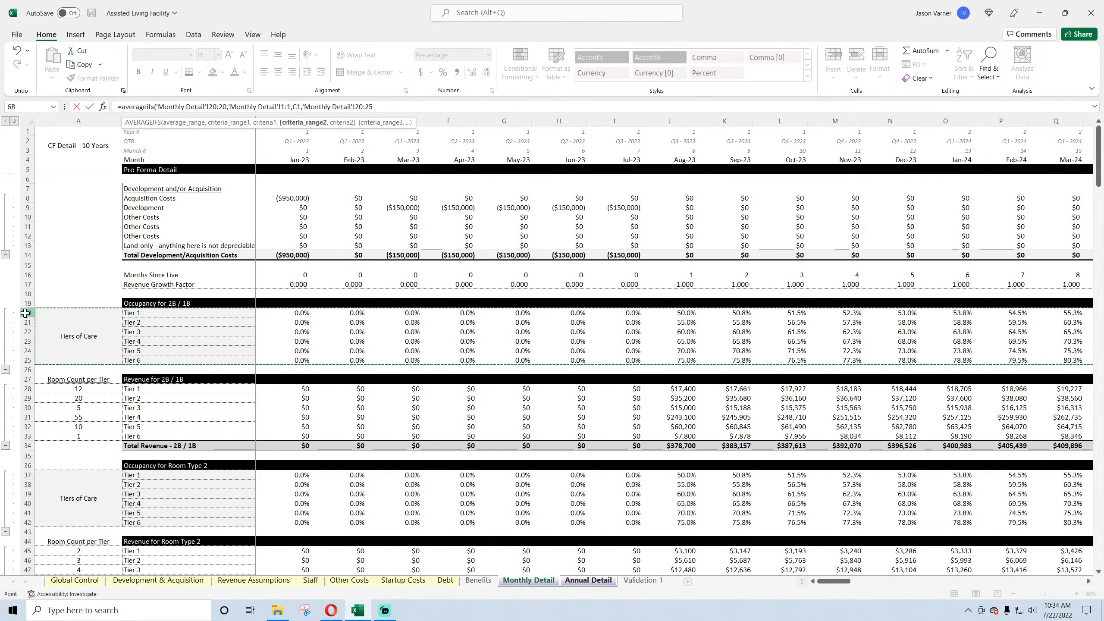
click(382, 107)
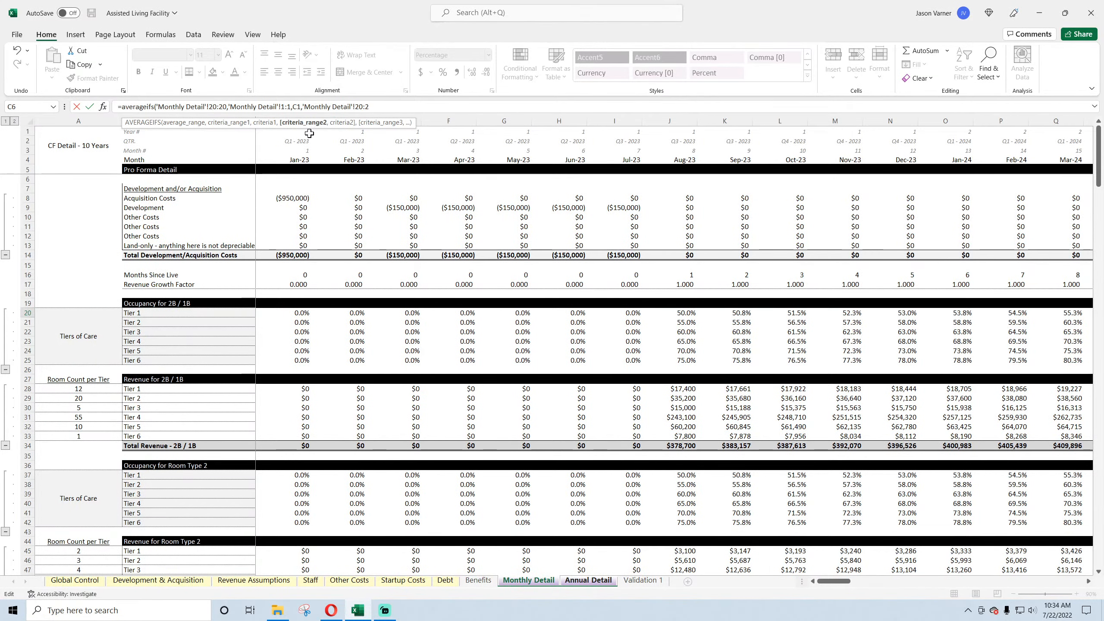
key(BackSpace)
key(BackSpace)
text(20,">")
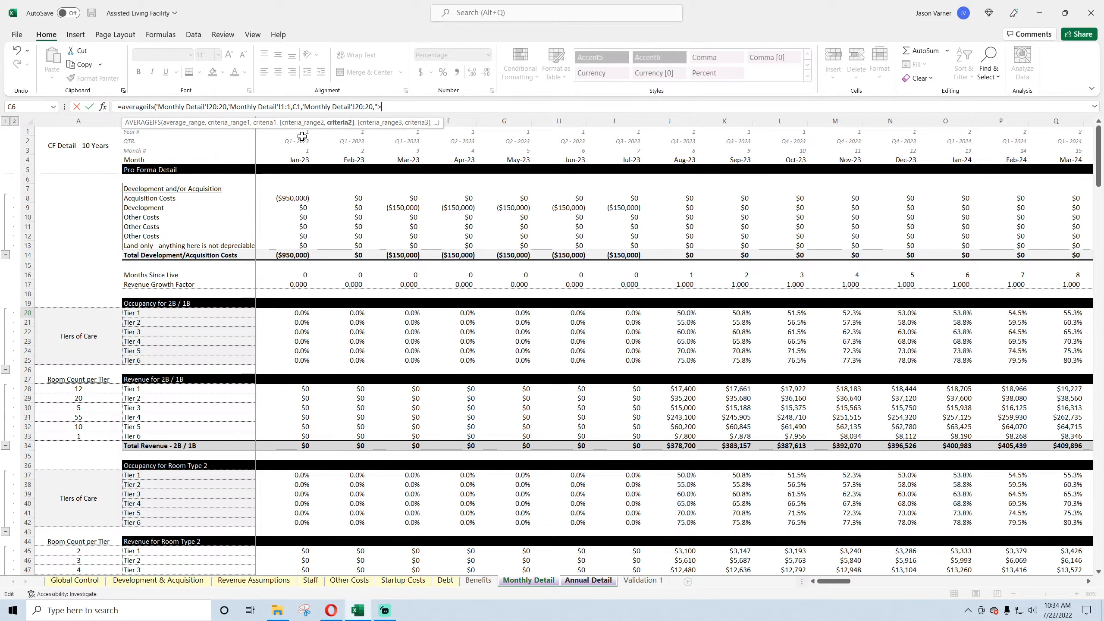
text(&)
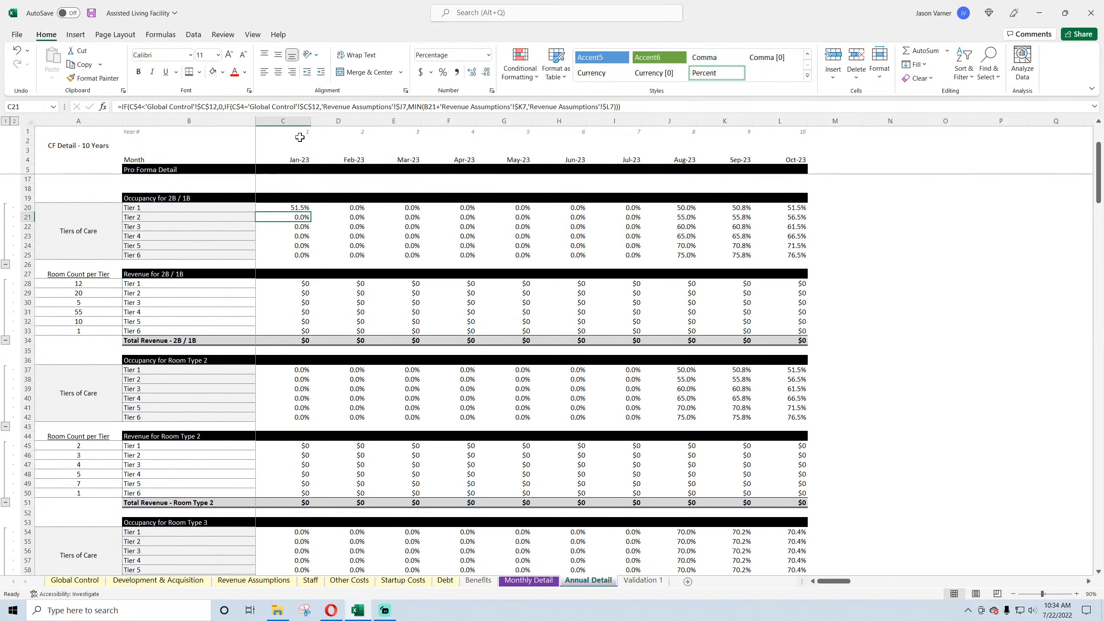
- Anchor the row references in C20's AVERAGEIFS, making the first criteria range $1:$1 and its criterion C$1
key(Up)
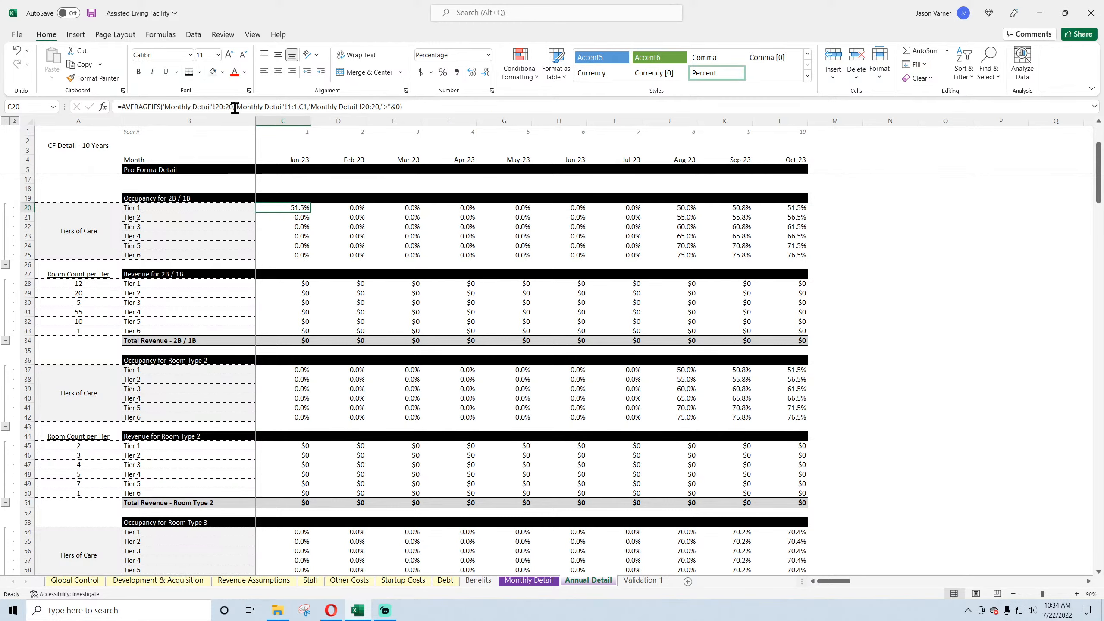
click(288, 106)
text($1:)
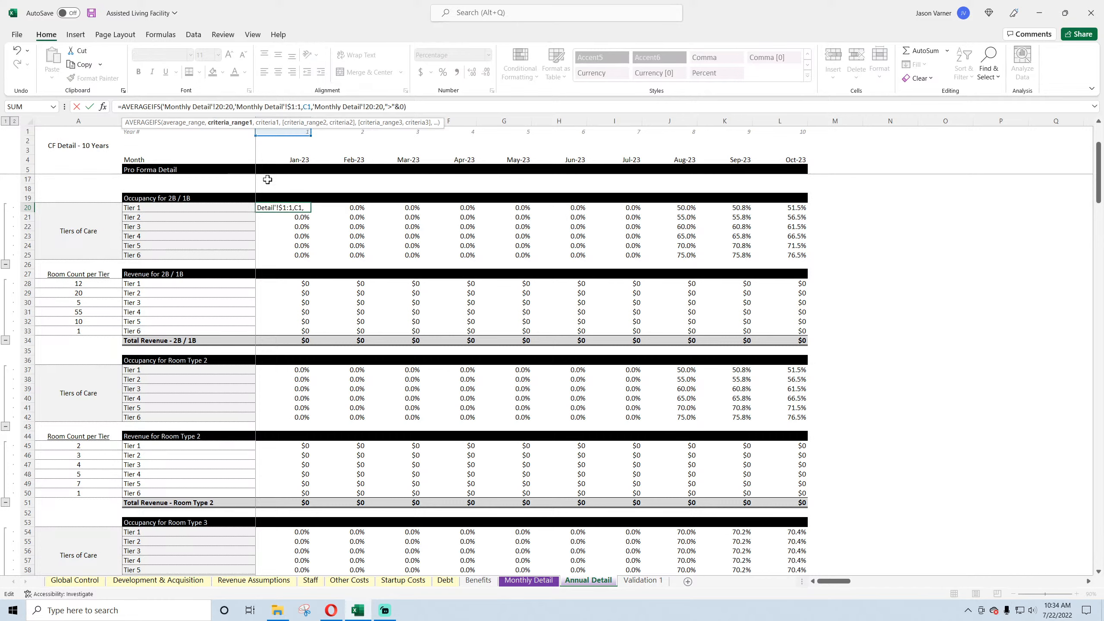
text($)
key(Right)
key(Right)
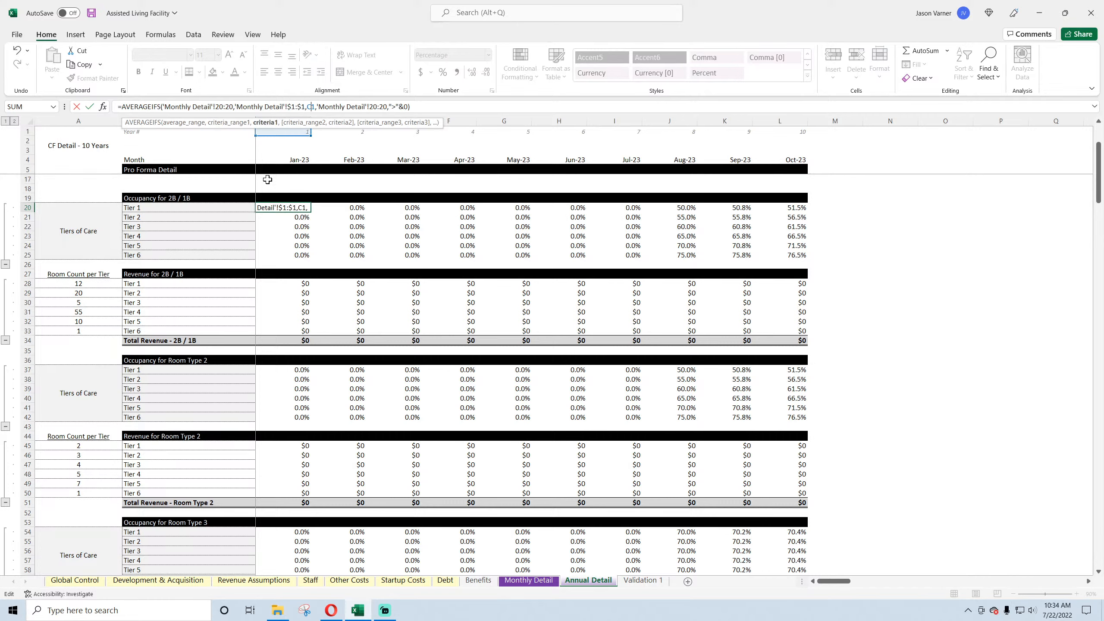
text($)
key(Right)
key(Right)
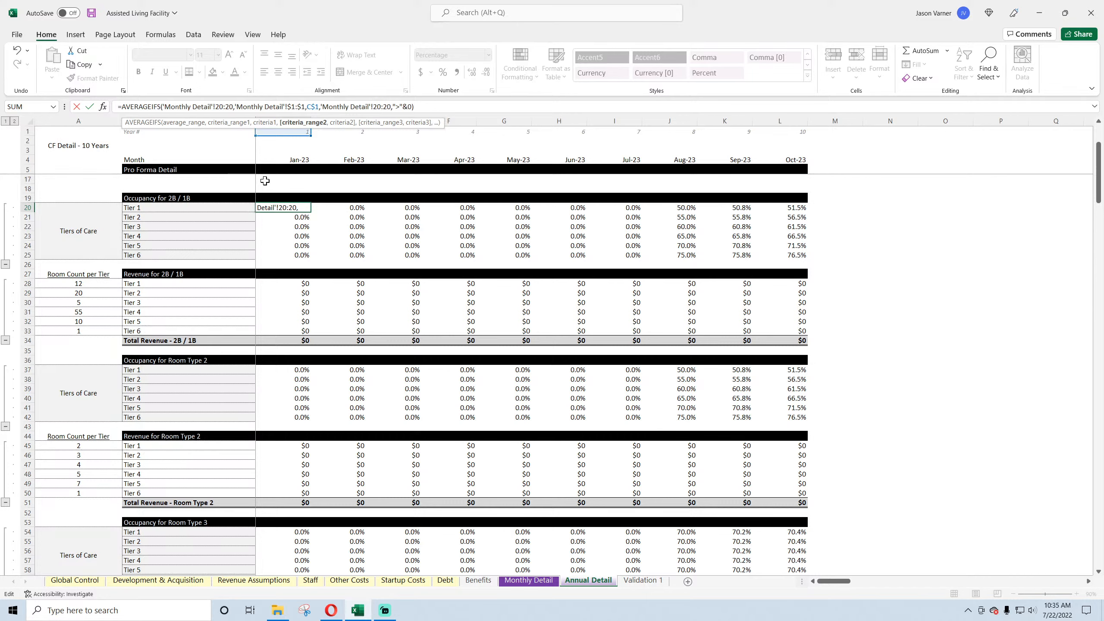
key(Return)
- Fill the 2B / 1B occupancy AVERAGEIFS across all ten years and down through Tier 6, C20:L25
click(295, 207)
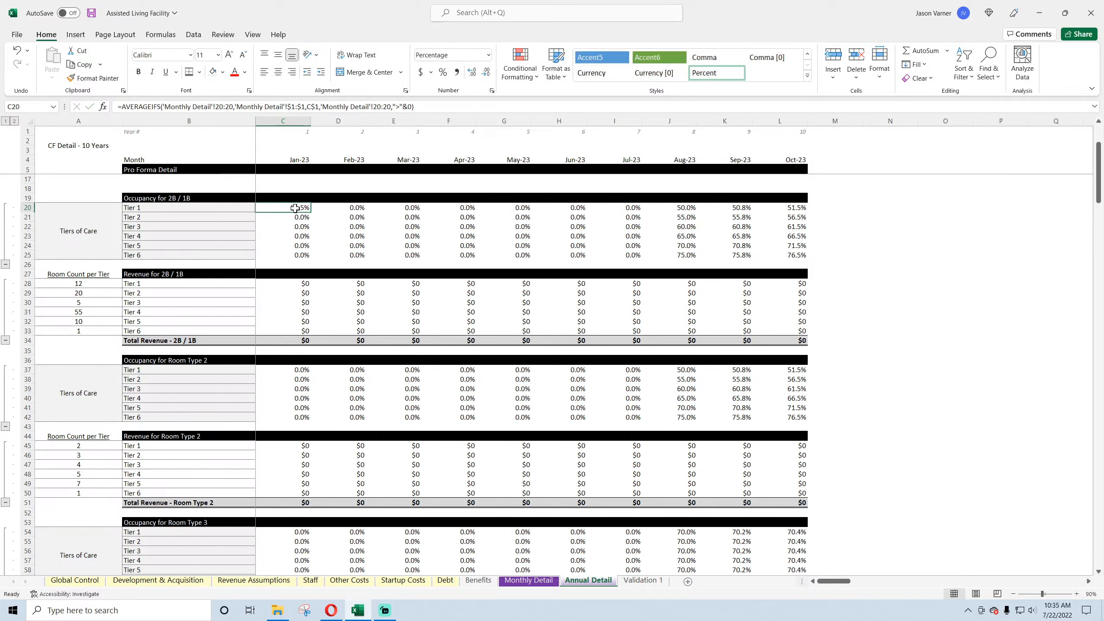
drag(312, 213, 806, 261)
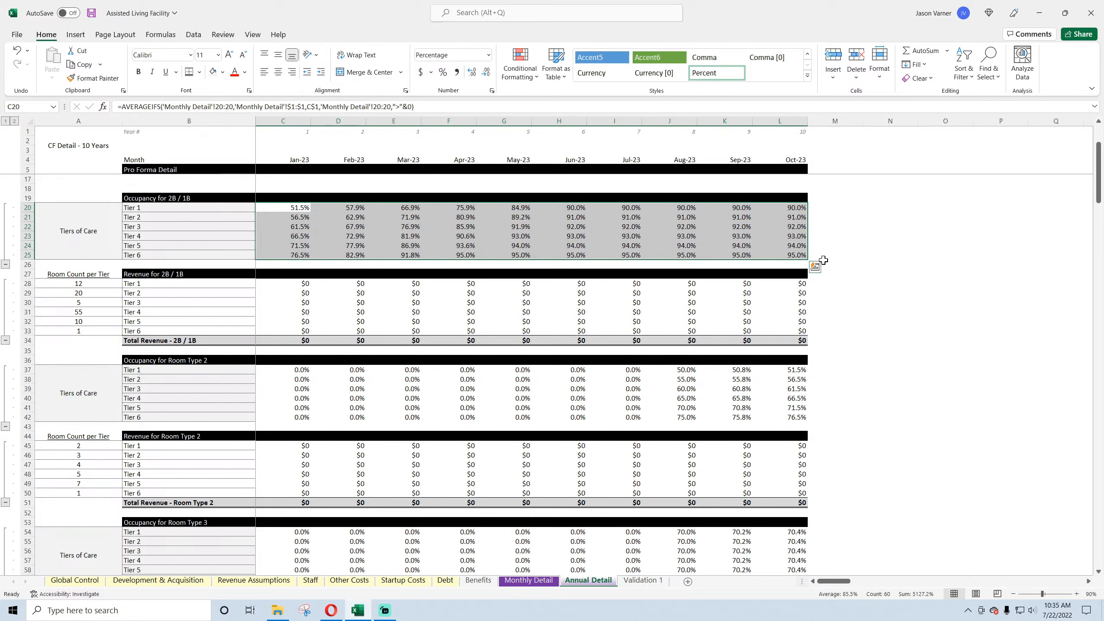
- Copy the Acquisition Costs SUMIFS from C8 to C28 and fill it through the 2B / 1B revenue block, C28:L33
scroll(374, 217, up, 4)
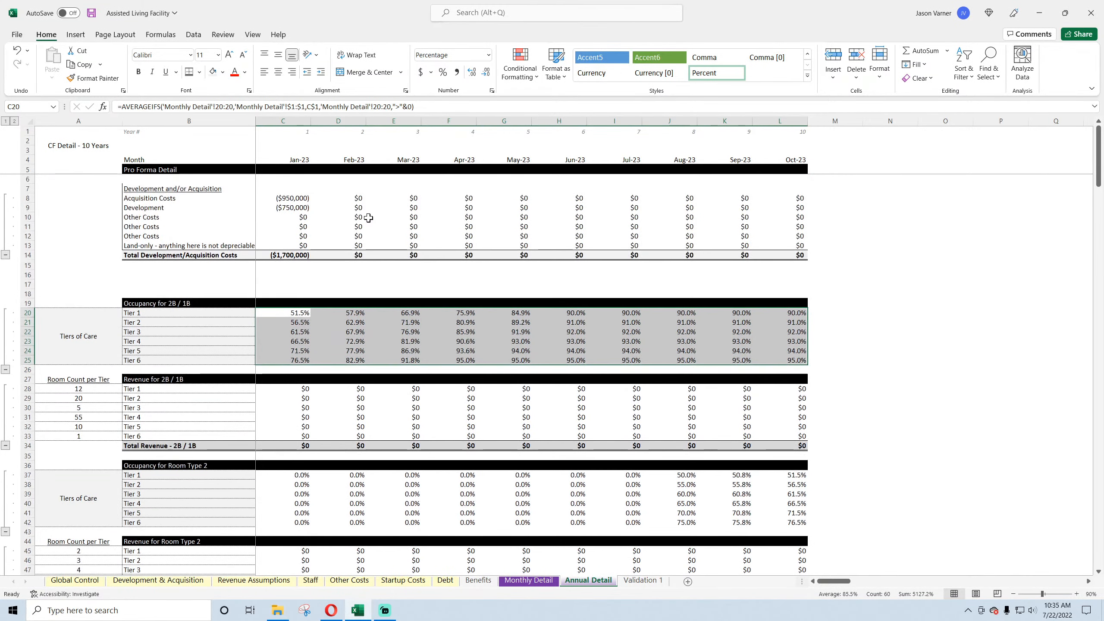
click(292, 198)
key(ctrl+c)
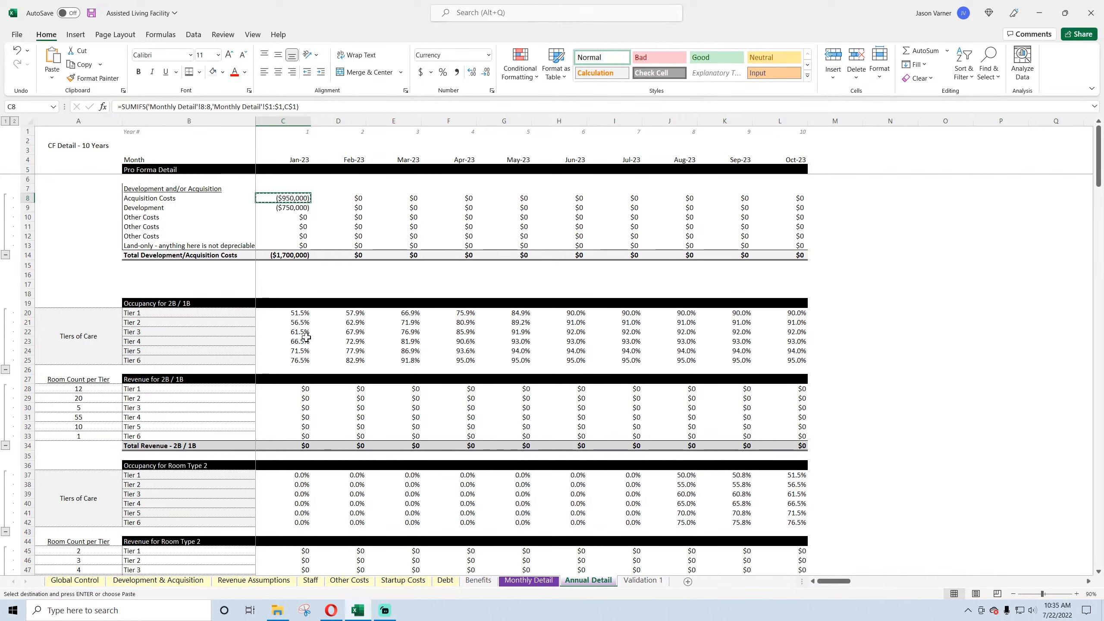
click(301, 389)
key(ctrl+v)
drag(311, 393, 806, 438)
- Copy the 2B / 1B occupancy and revenue block, C20:L33, into the Room Type 2 section starting at C37
drag(782, 313, 303, 436)
key(ctrl+c)
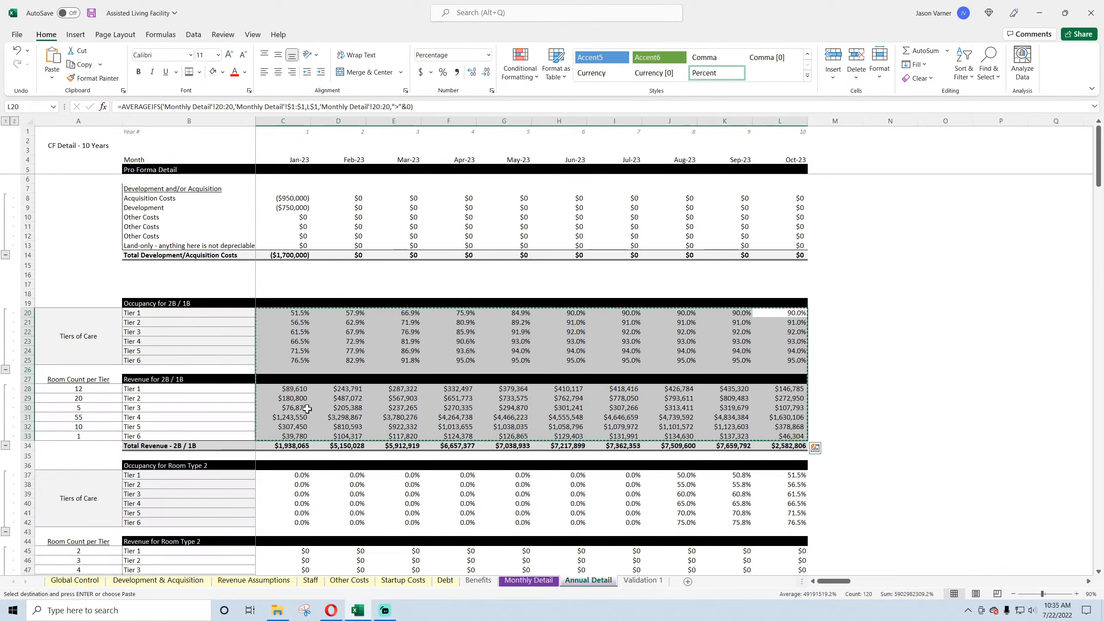
scroll(297, 290, down, 7)
click(300, 265)
key(ctrl+v)
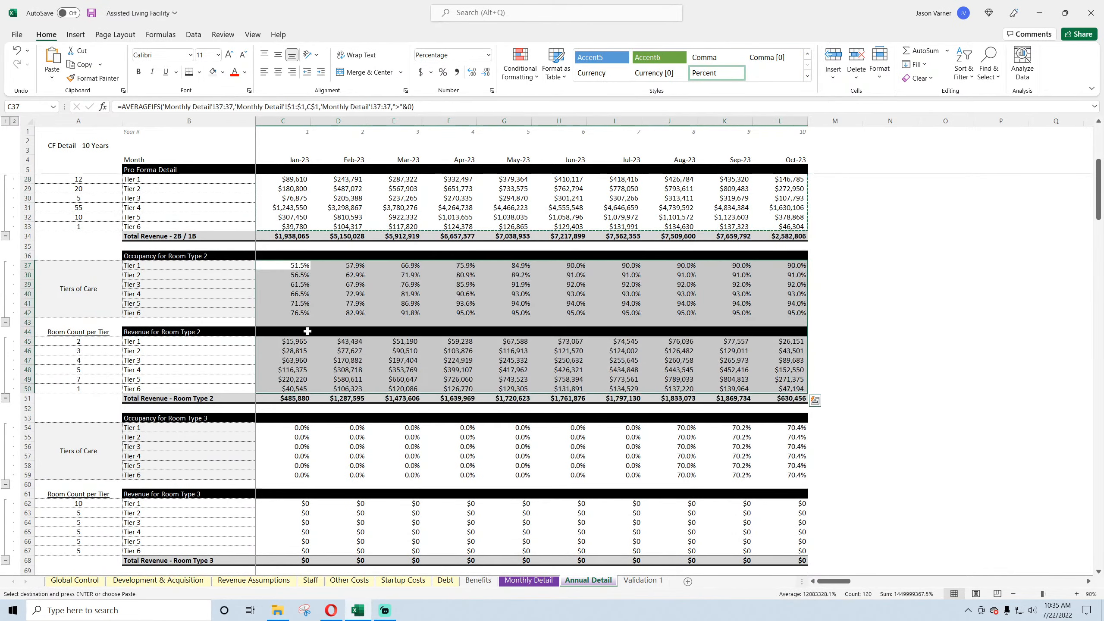
- Paste the copied occupancy and revenue block into the Room Type 3, 4 and 5 sections at C54, C71 and C88
click(307, 424)
key(ctrl+v)
scroll(307, 424, down, 1)
scroll(307, 423, down, 7)
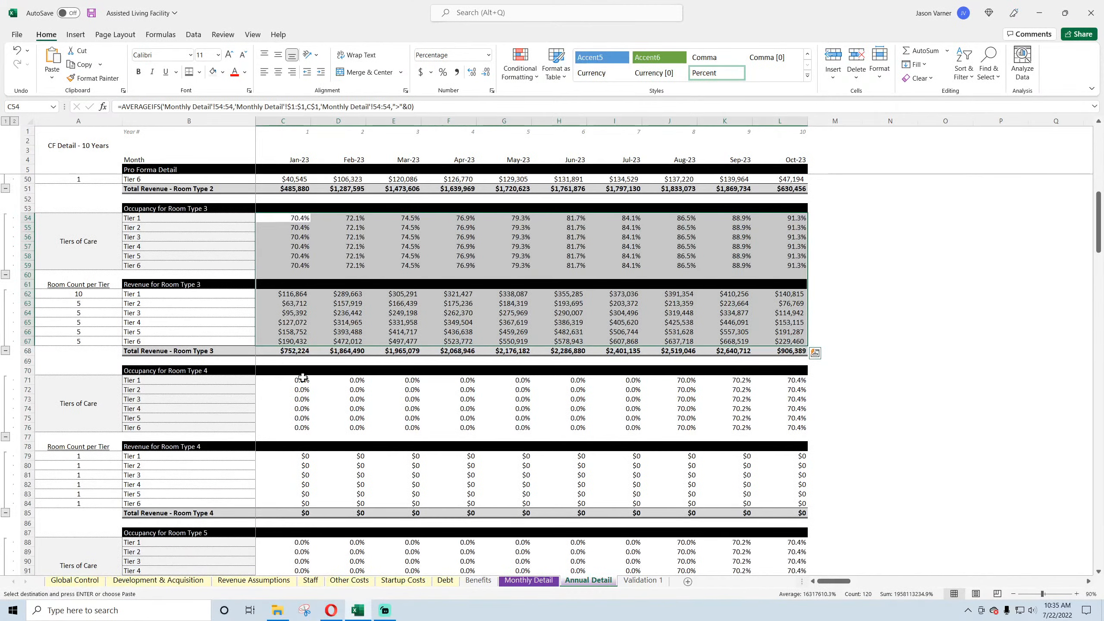
click(303, 377)
key(ctrl+v)
scroll(305, 378, down, 11)
click(298, 227)
key(ctrl+v)
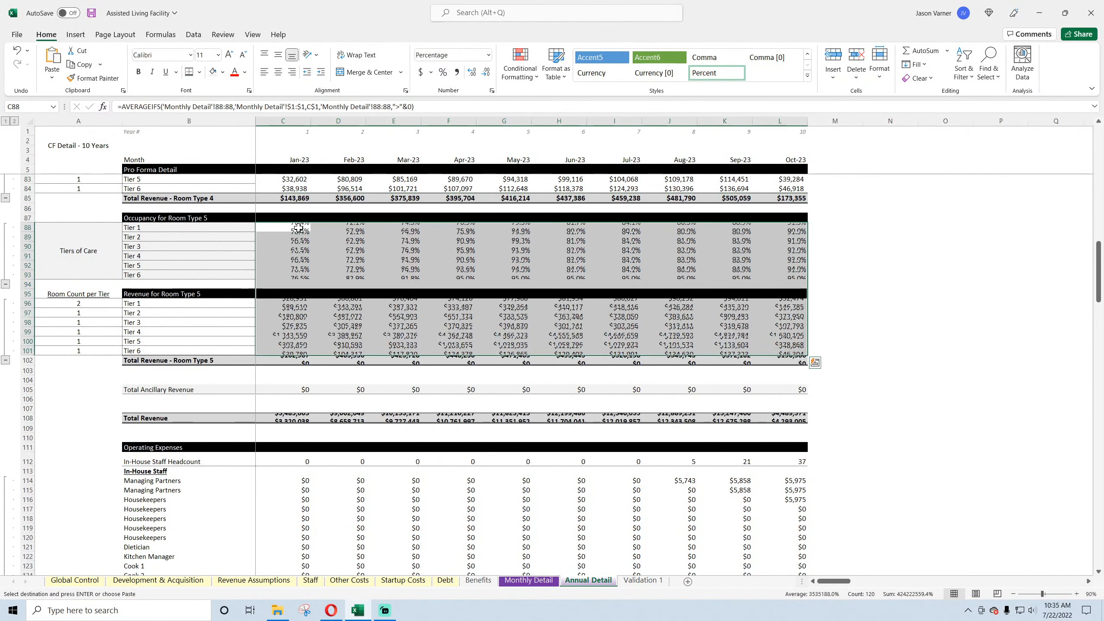
- Copy the Room Type 5 Tier 1 revenue SUMIFS from C96 into the first-year Total Ancillary Revenue cell, C105
click(287, 303)
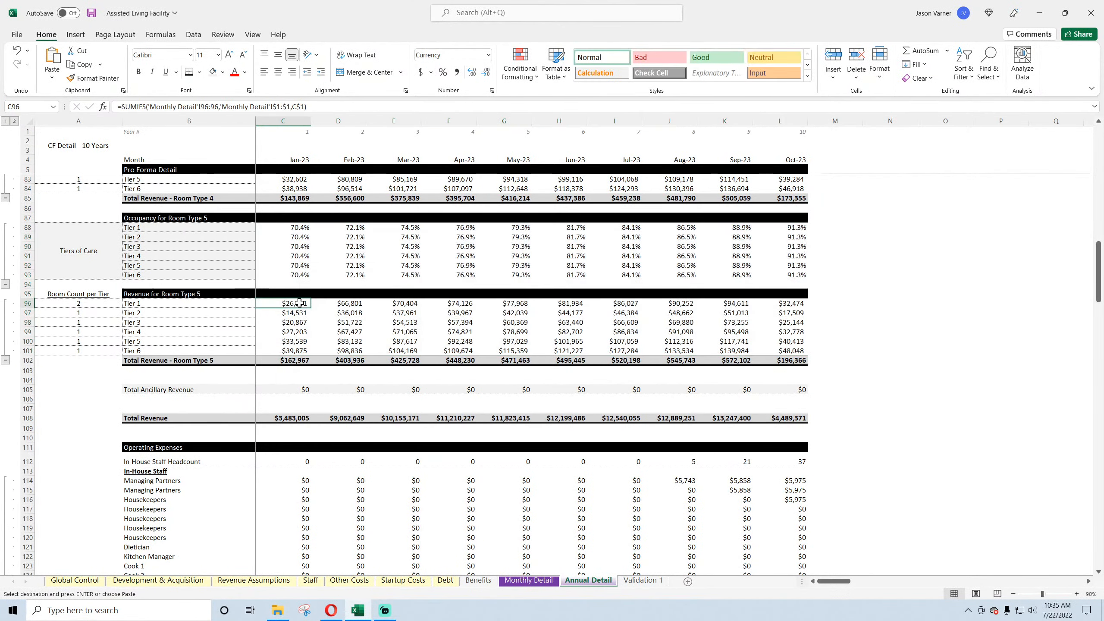
right_click(300, 304)
click(319, 350)
right_click(301, 386)
click(328, 139)
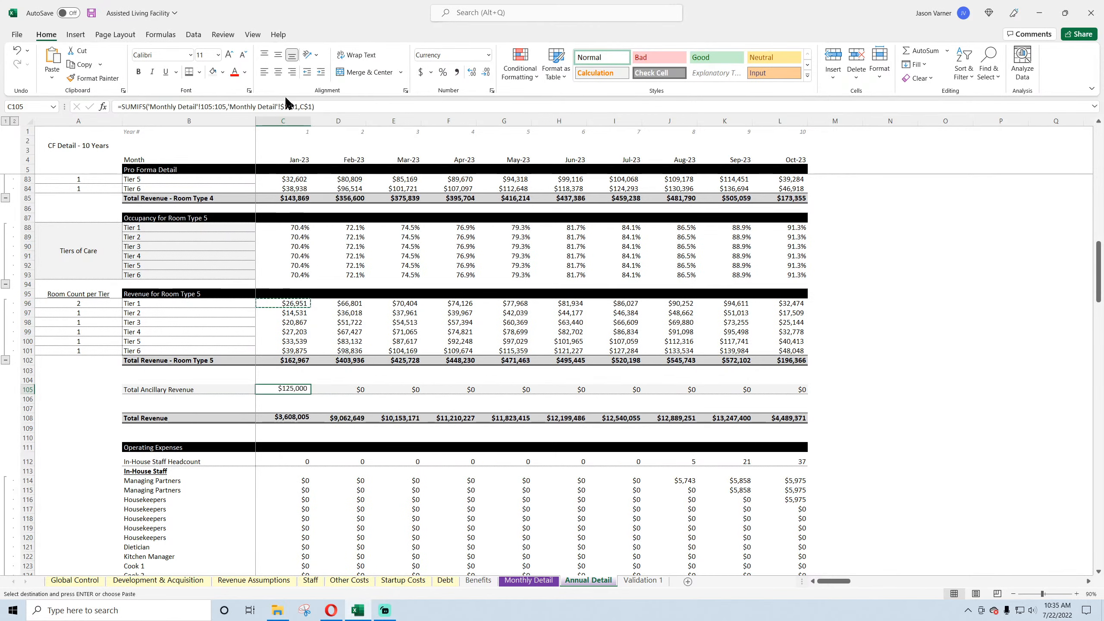
click(223, 72)
key(Escape)
key(Escape)
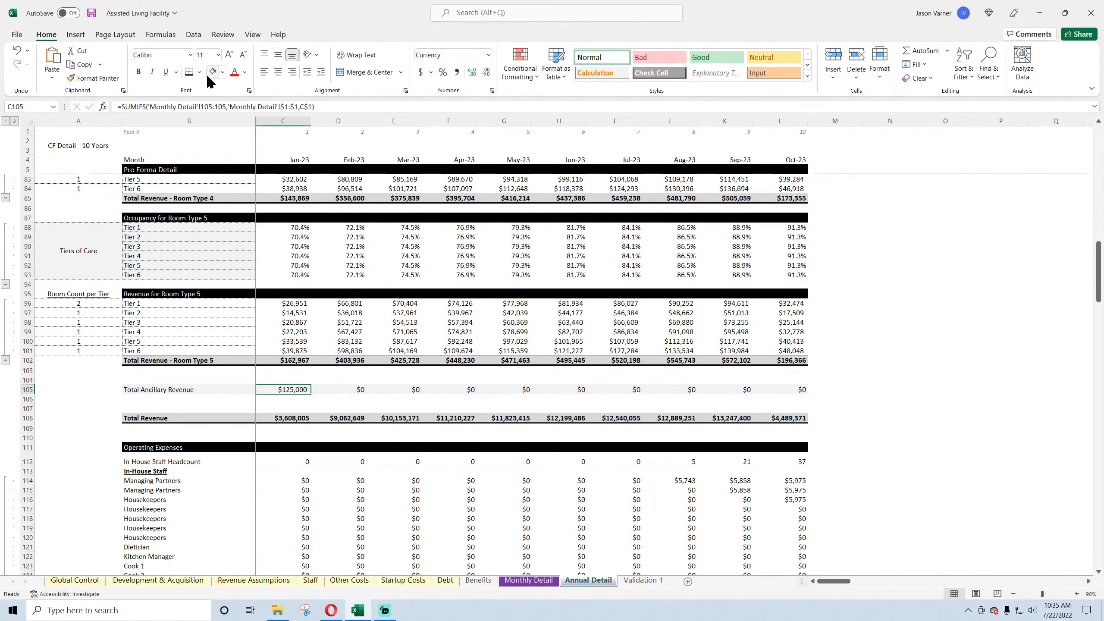
click(199, 71)
key(Escape)
click(199, 72)
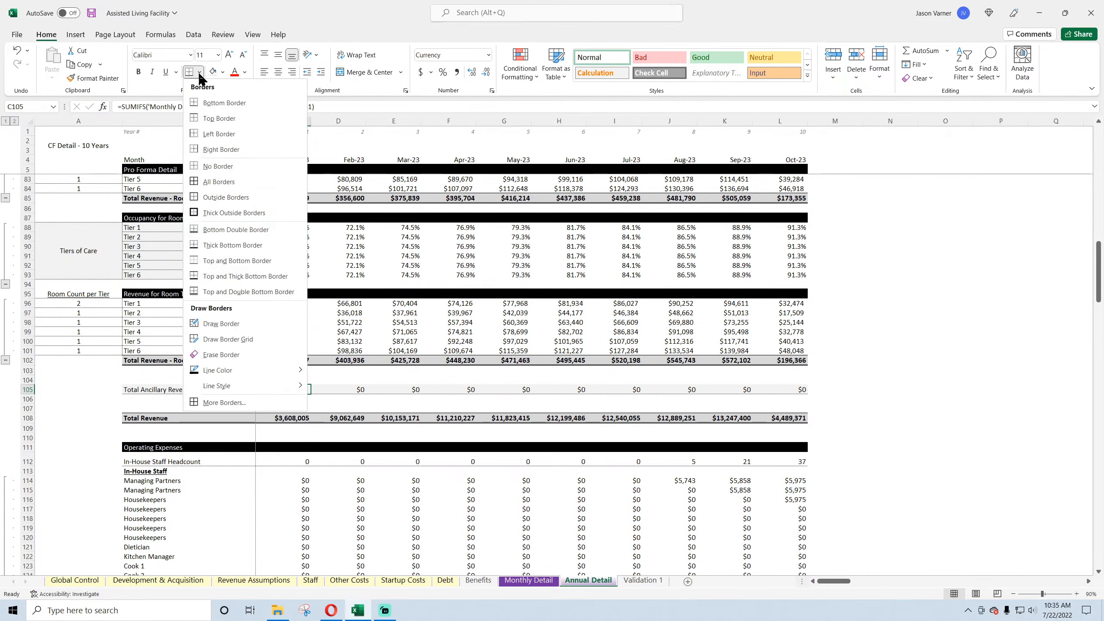
mouse_move(228, 391)
click(338, 400)
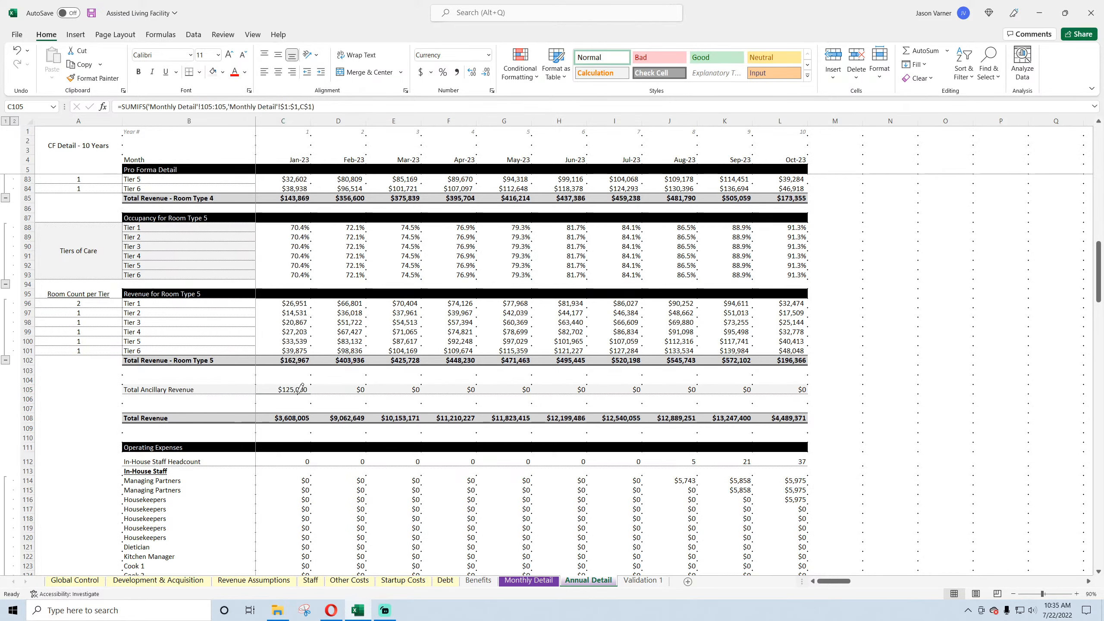
key(Escape)
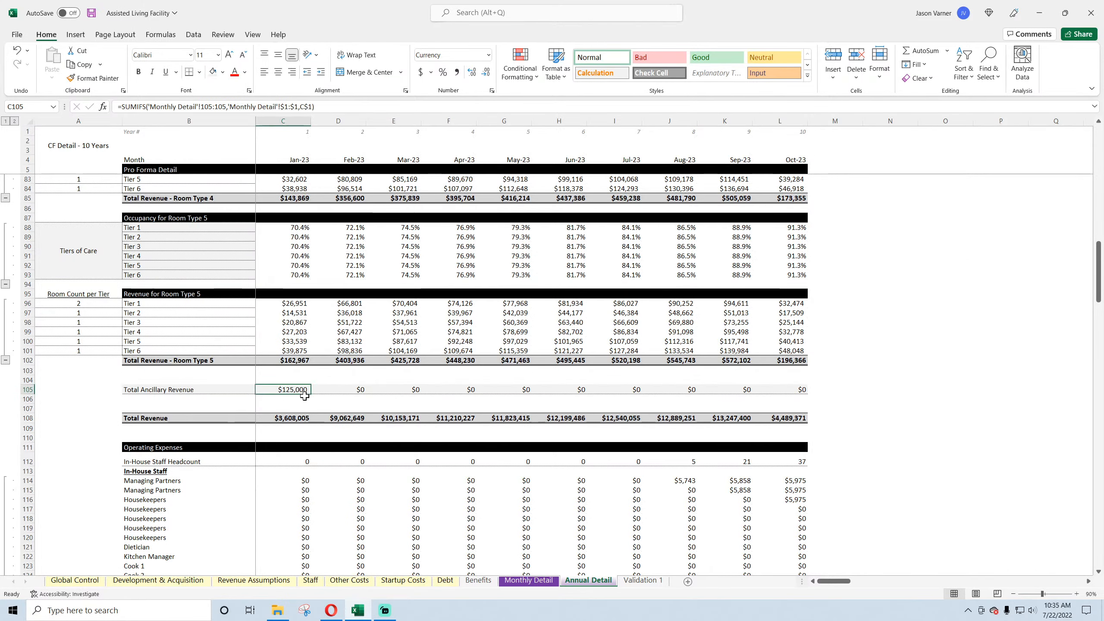
- Fill the first-year Total Ancillary Revenue SUMIFS from C105 across all ten years through L105
drag(311, 394, 783, 394)
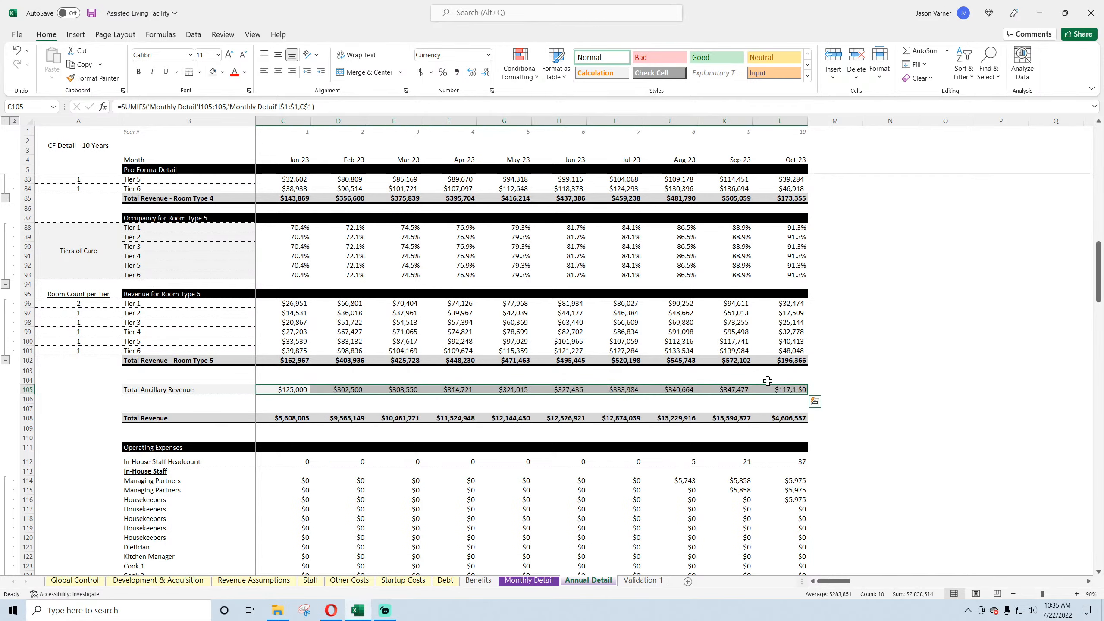
- Compare the sum of the annual Total Revenue row, C108:L108, with the sum of row 108 on the Monthly Detail sheet
scroll(778, 348, down, 4)
drag(788, 316, 298, 314)
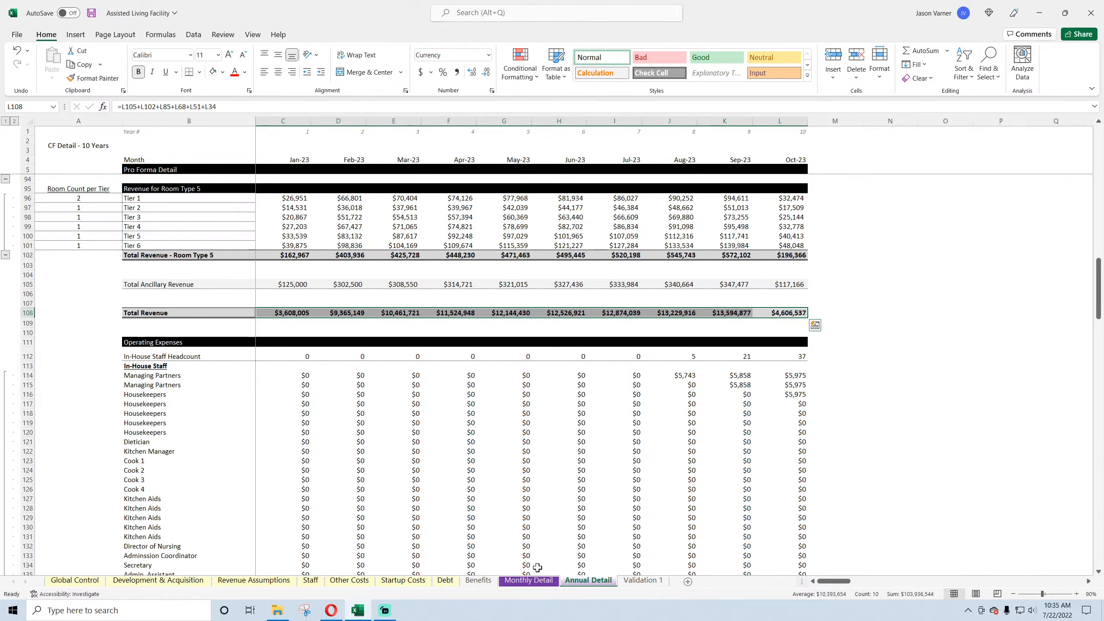
click(528, 580)
scroll(156, 371, down, 15)
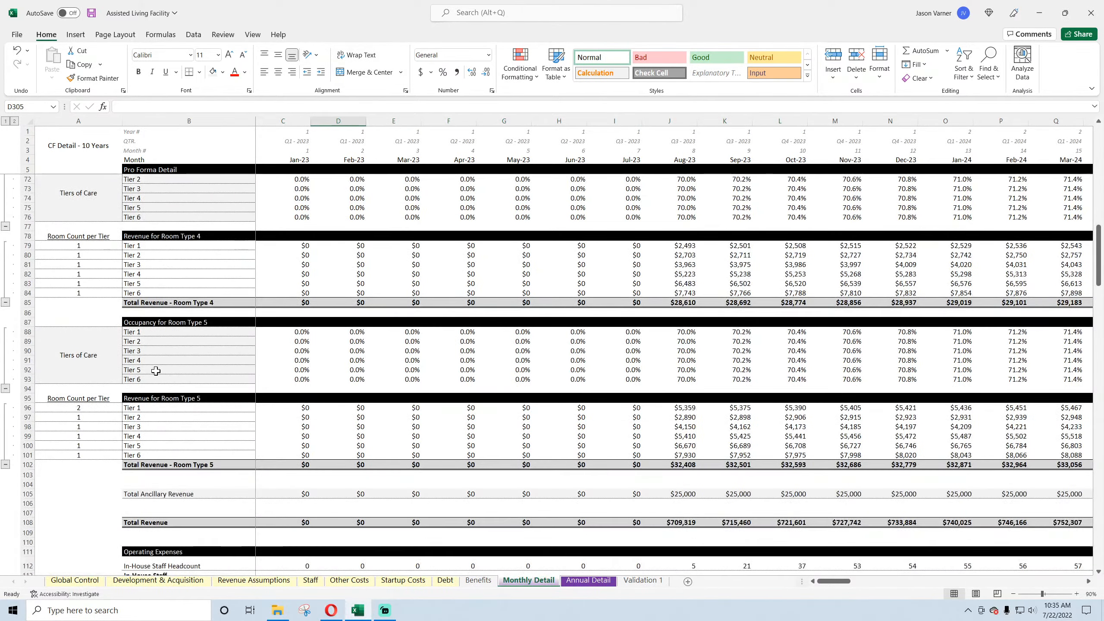
scroll(155, 370, down, 4)
click(22, 417)
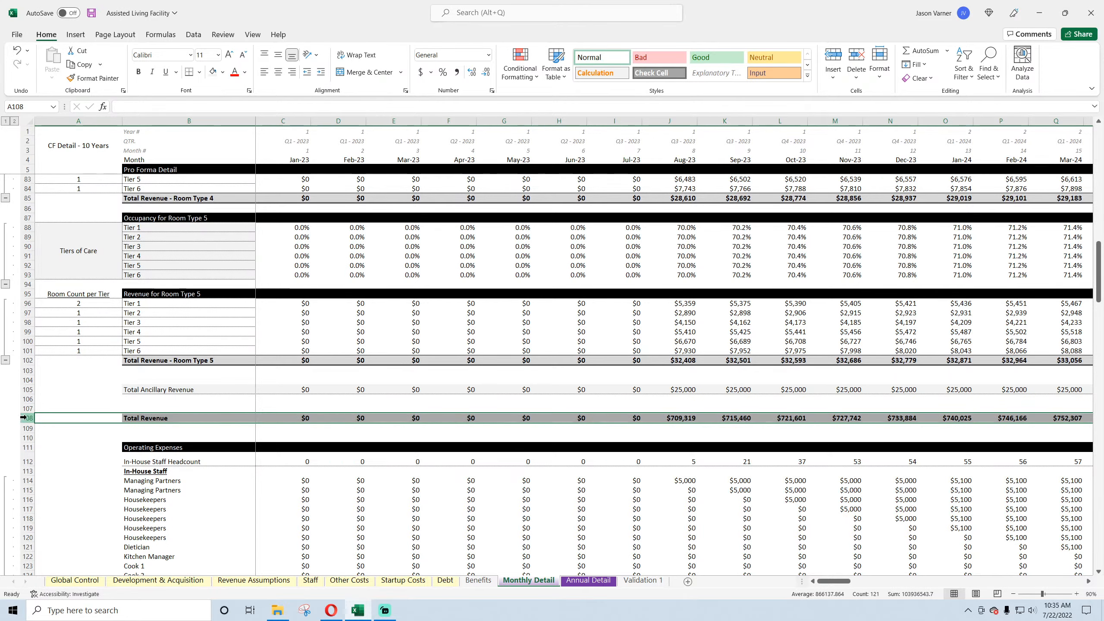
click(596, 583)
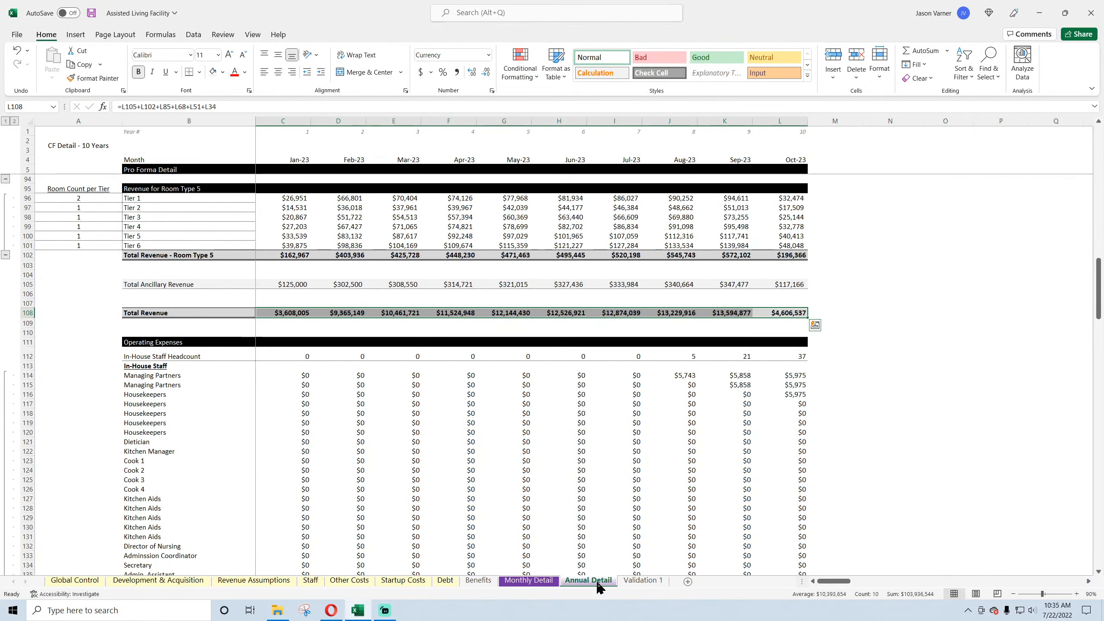
click(943, 404)
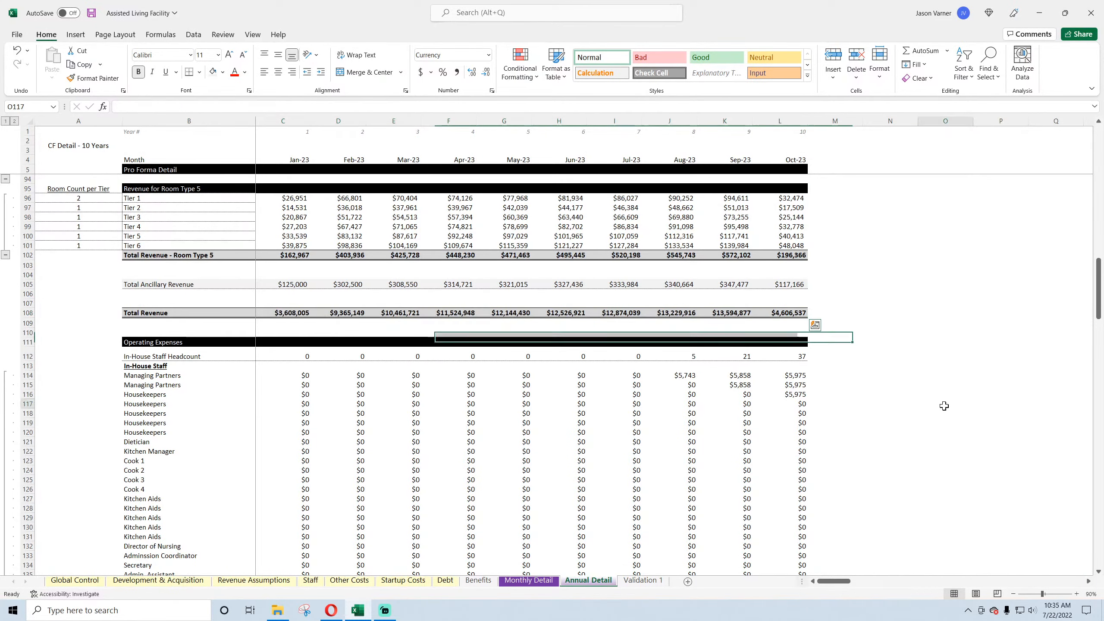
- Replace the first-year In-House Staff Headcount formula in C112 with an INDEX formula, starting with a nested EDATE on month cell C4
click(287, 356)
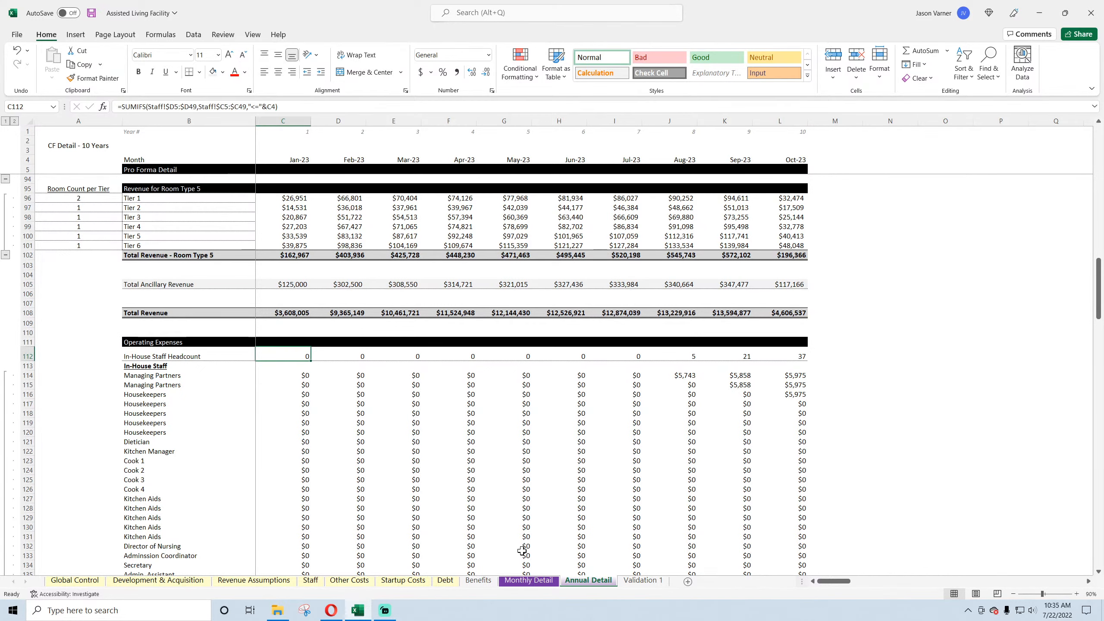
text(=index)
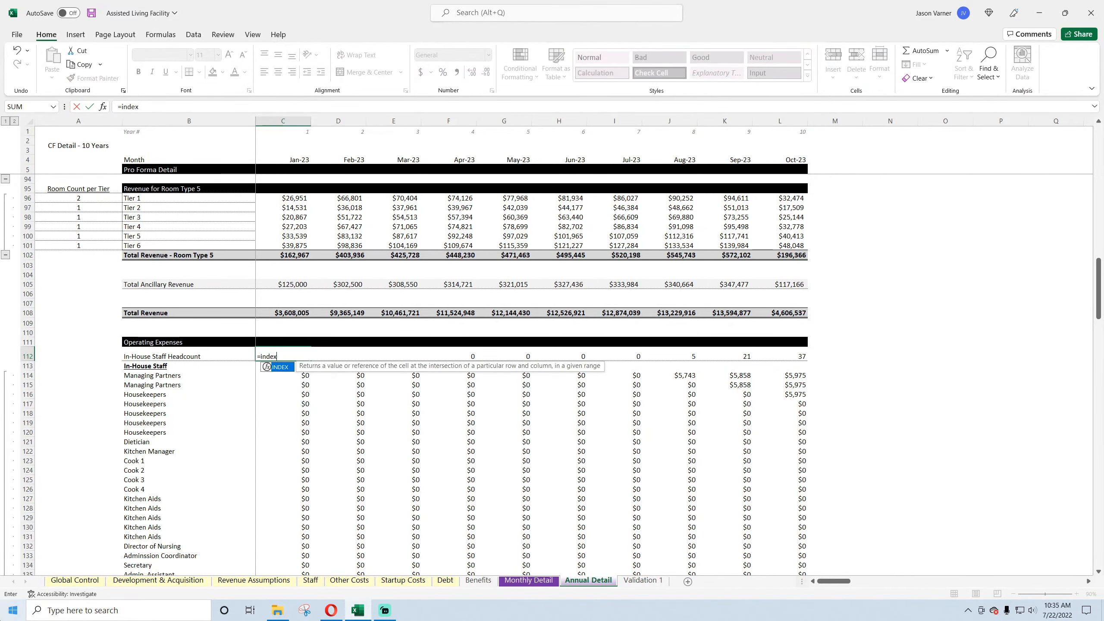
text((eomonth)
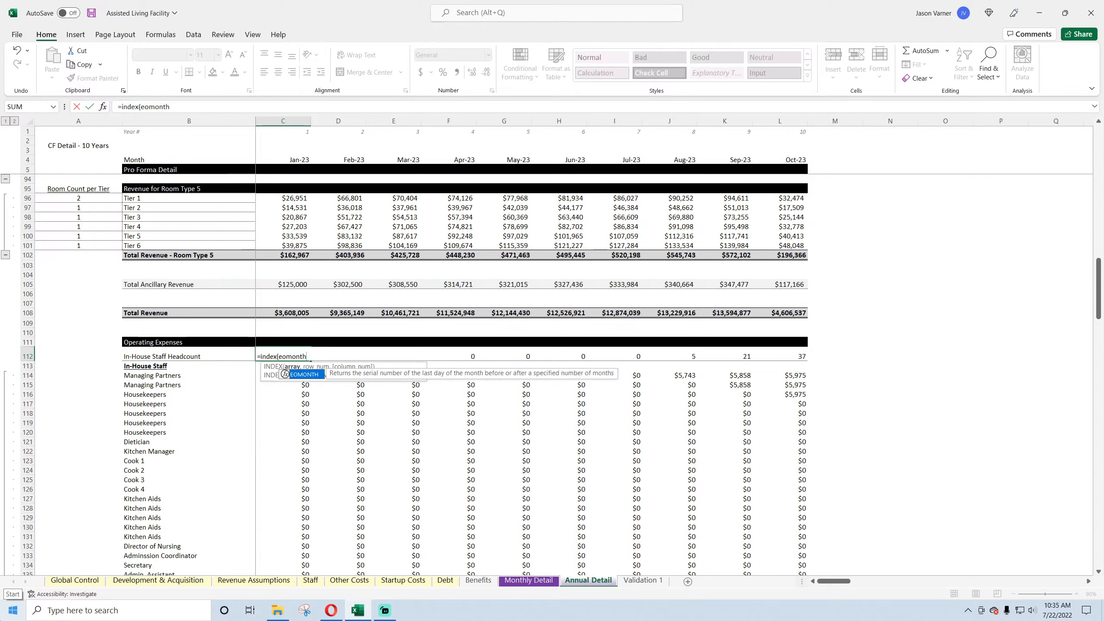
key(BackSpace)
key(BackSpace)
key(BackSpace)
key(BackSpace)
key(BackSpace)
key(BackSpace)
text(date()
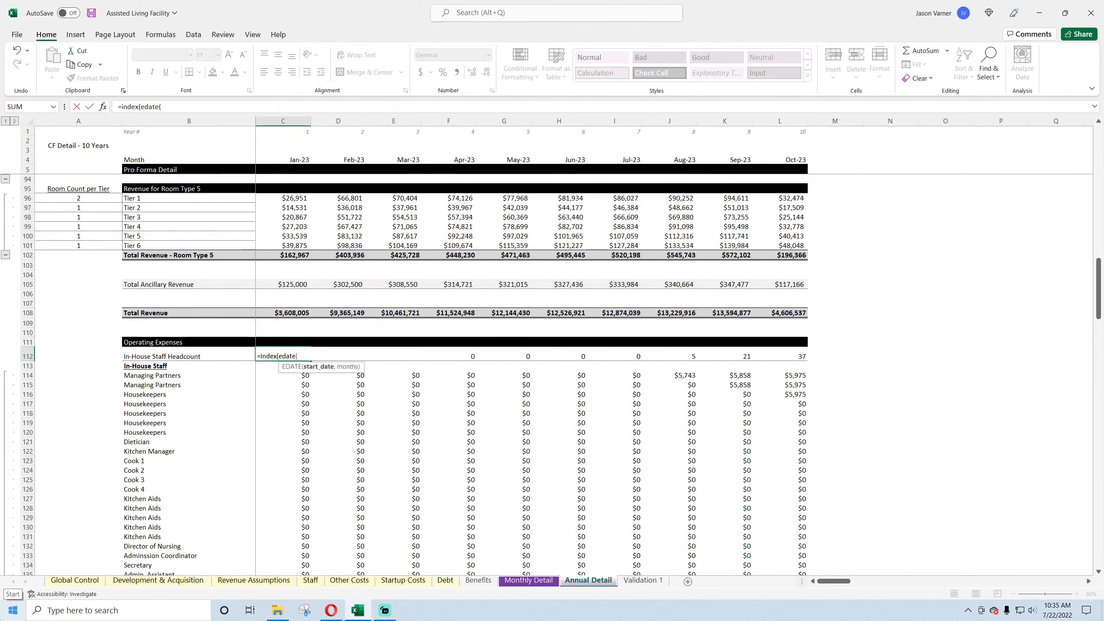
click(302, 161)
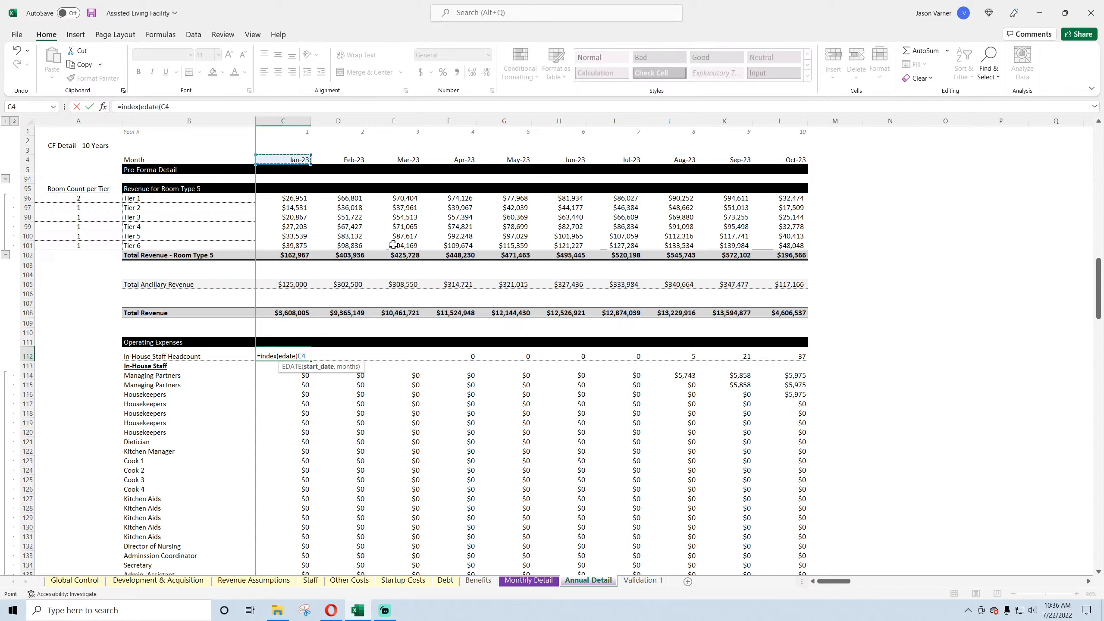
text(,11)
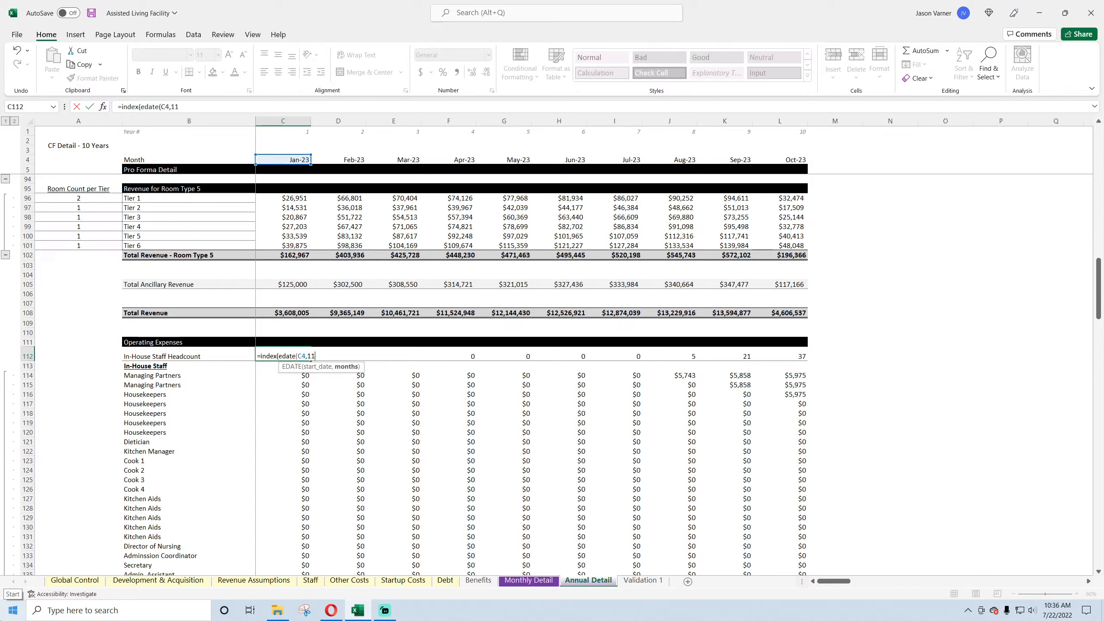
text())
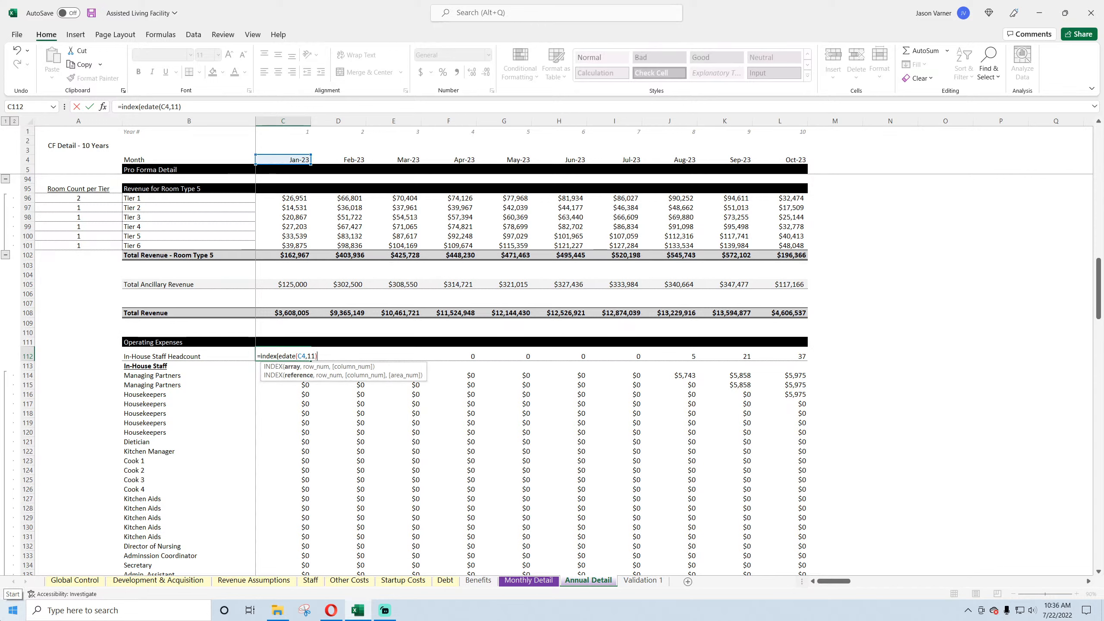
key(BackSpace)
key(BackSpace)
key(BackSpace)
key(BackSpace)
key(BackSpace)
key(BackSpace)
key(BackSpace)
key(BackSpace)
key(BackSpace)
key(BackSpace)
key(BackSpace)
key(BackSpace)
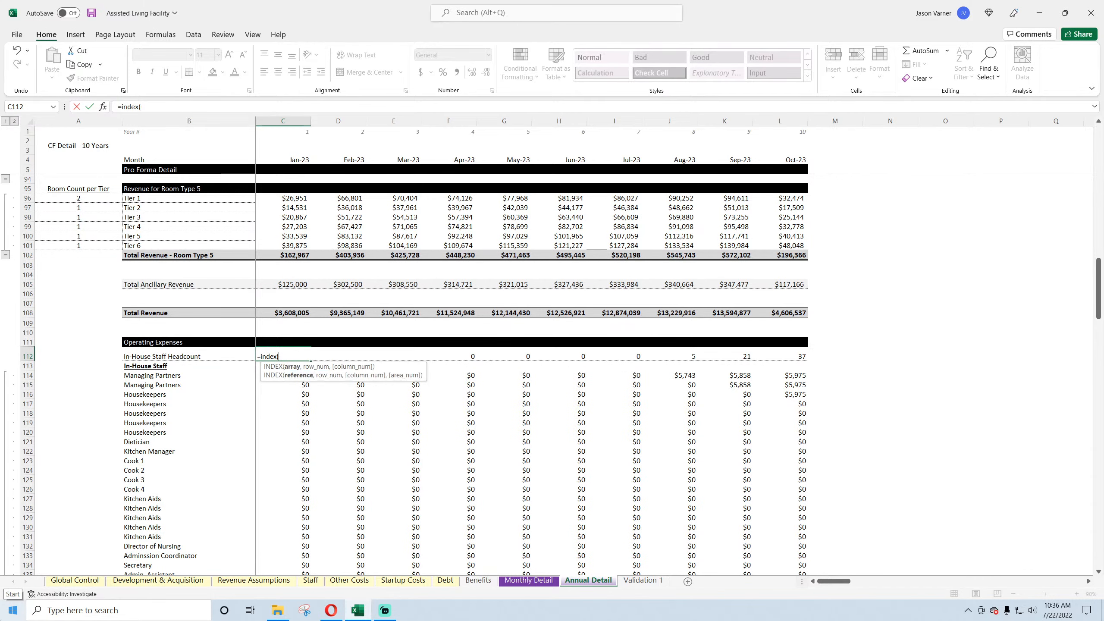
- In the C112 INDEX formula, reference Monthly Detail row 112 as the array and add EDATE of Annual Detail C4 with 11 months
click(528, 579)
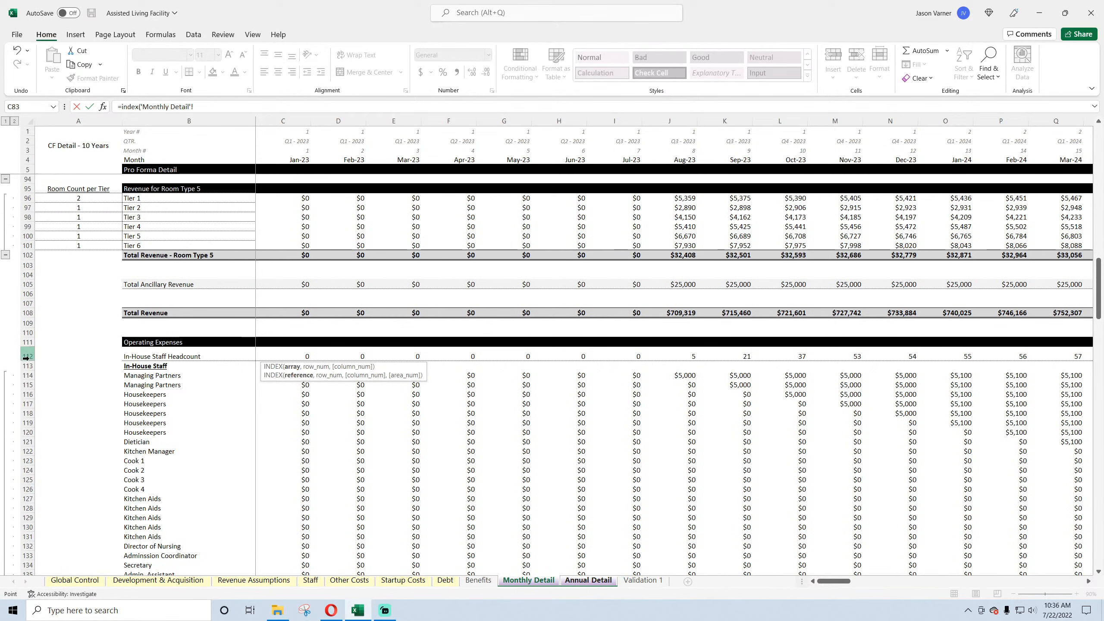
click(26, 357)
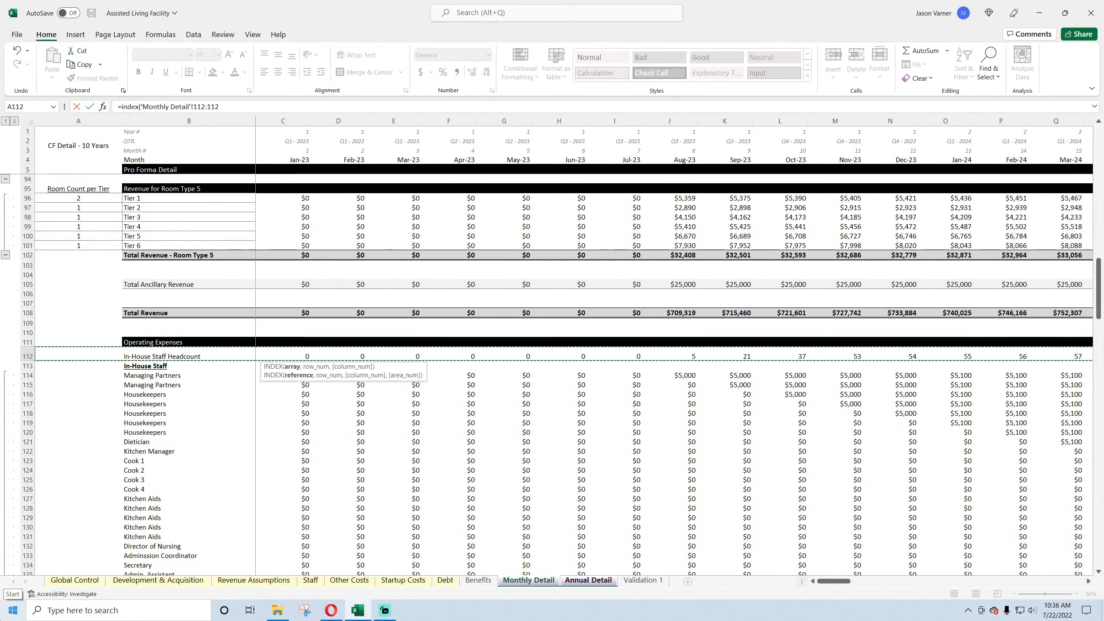
text(,edate()
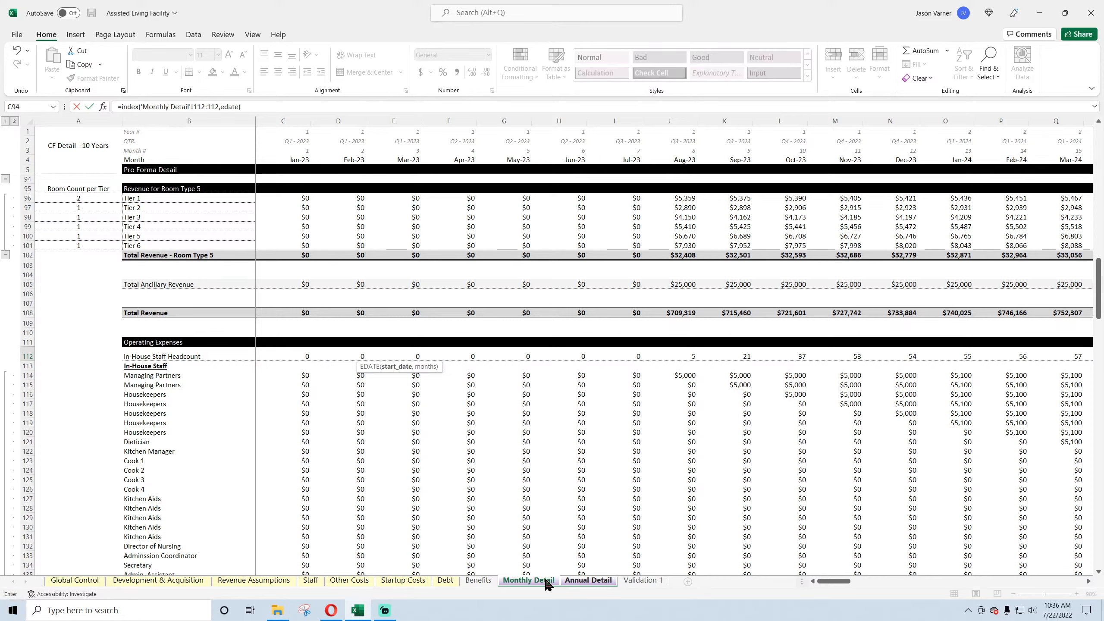
click(588, 580)
click(304, 161)
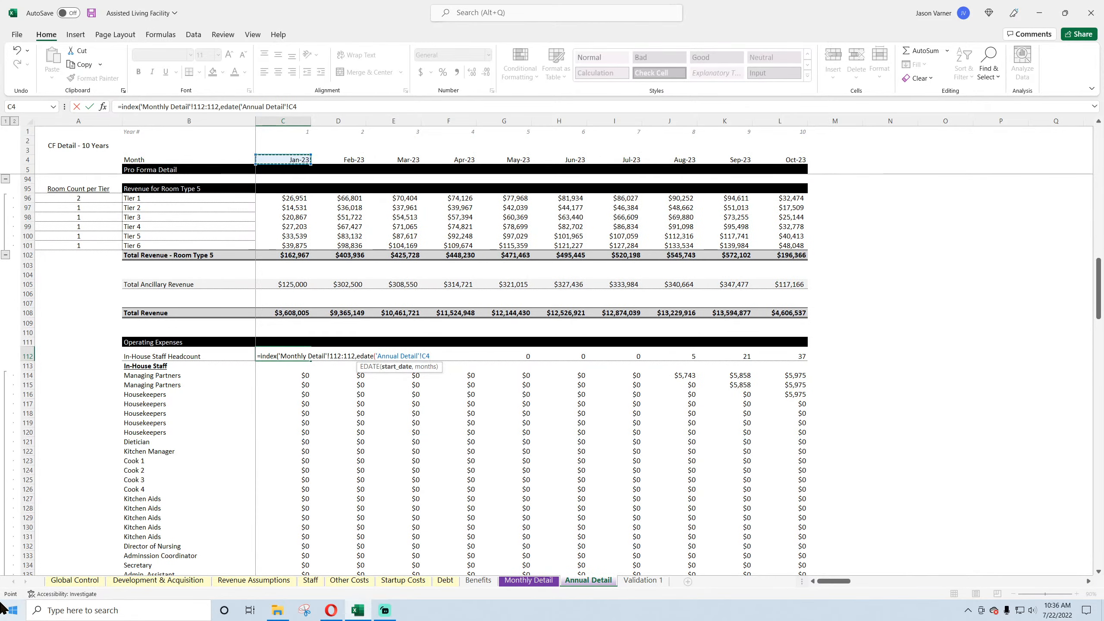
text(,11),)
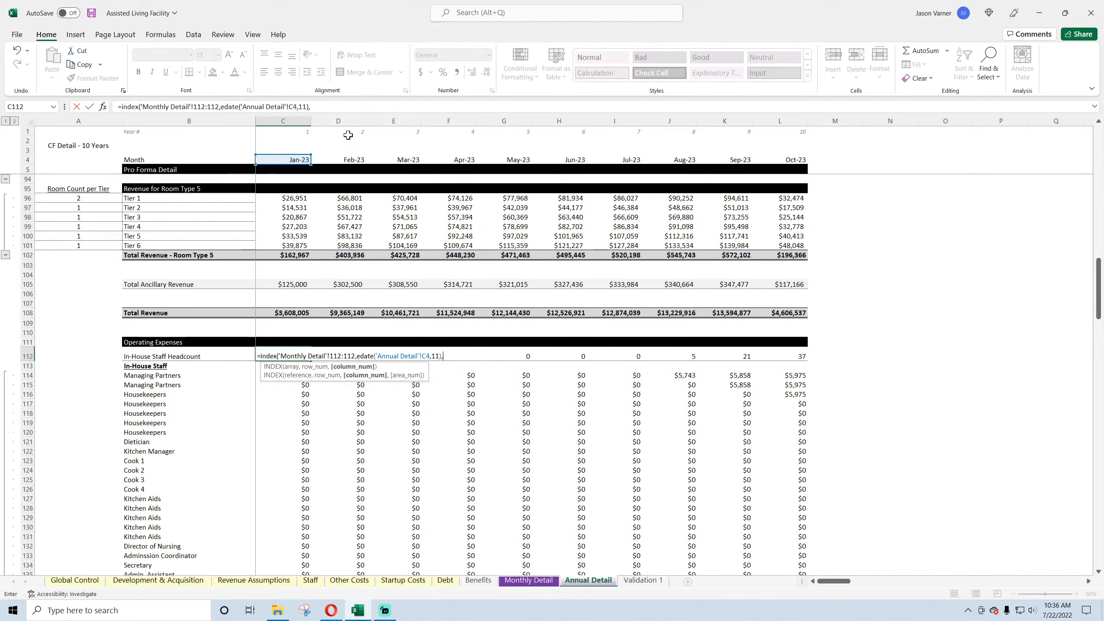
- Add Monthly Detail row 4 (4:4) and 0 as the remaining arguments of the C112 formula and enter it
click(528, 580)
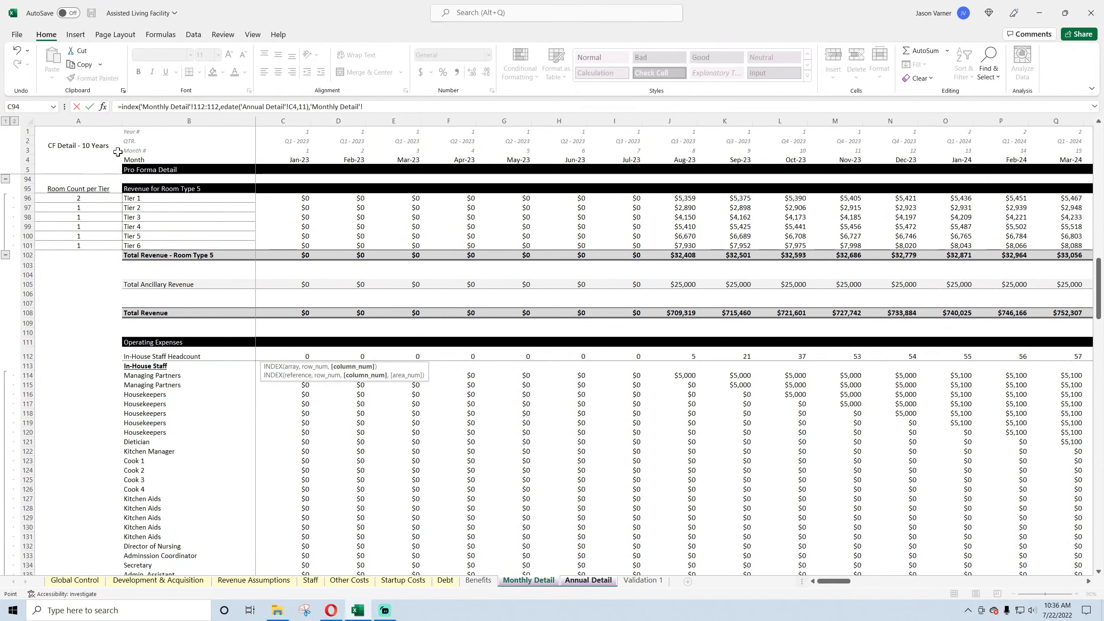
drag(27, 131, 27, 159)
click(379, 107)
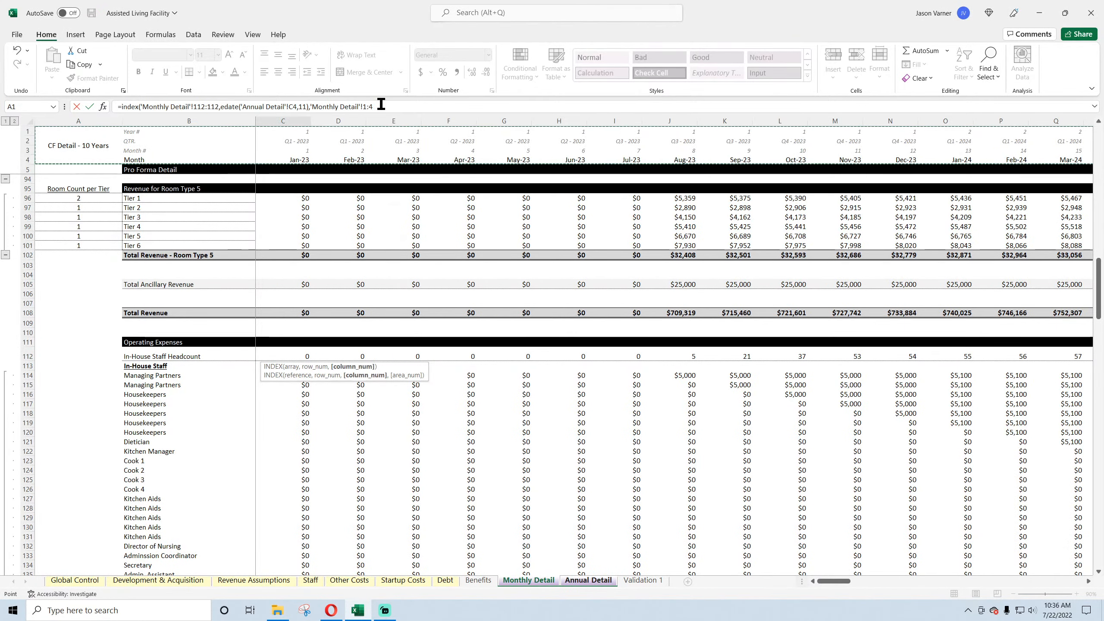
key(BackSpace)
key(BackSpace)
key(BackSpace)
text(4:4)
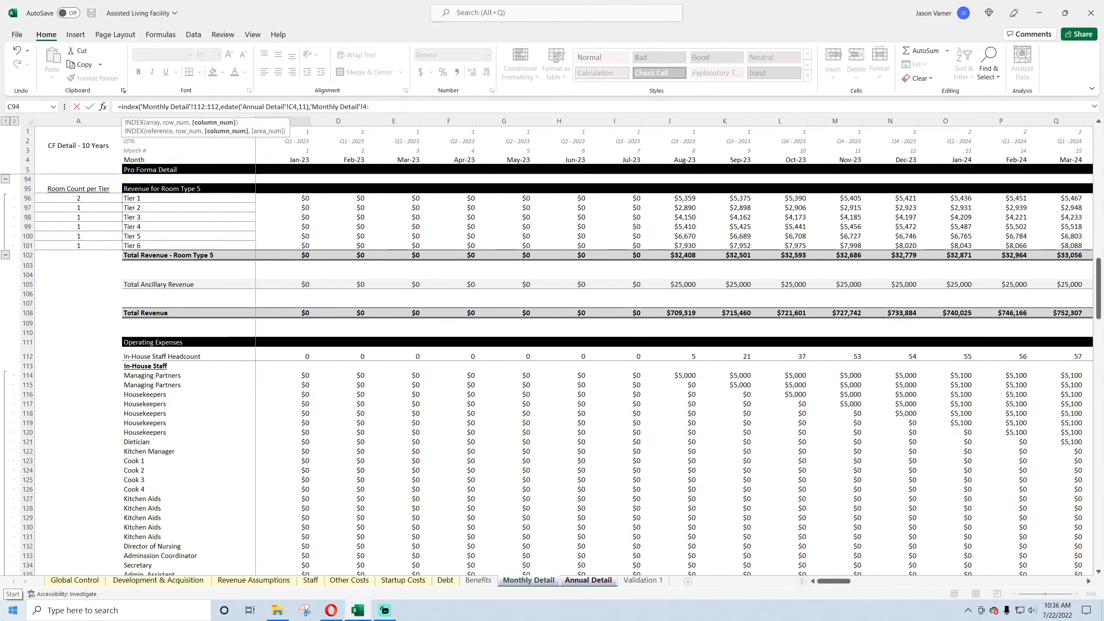
key(Return)
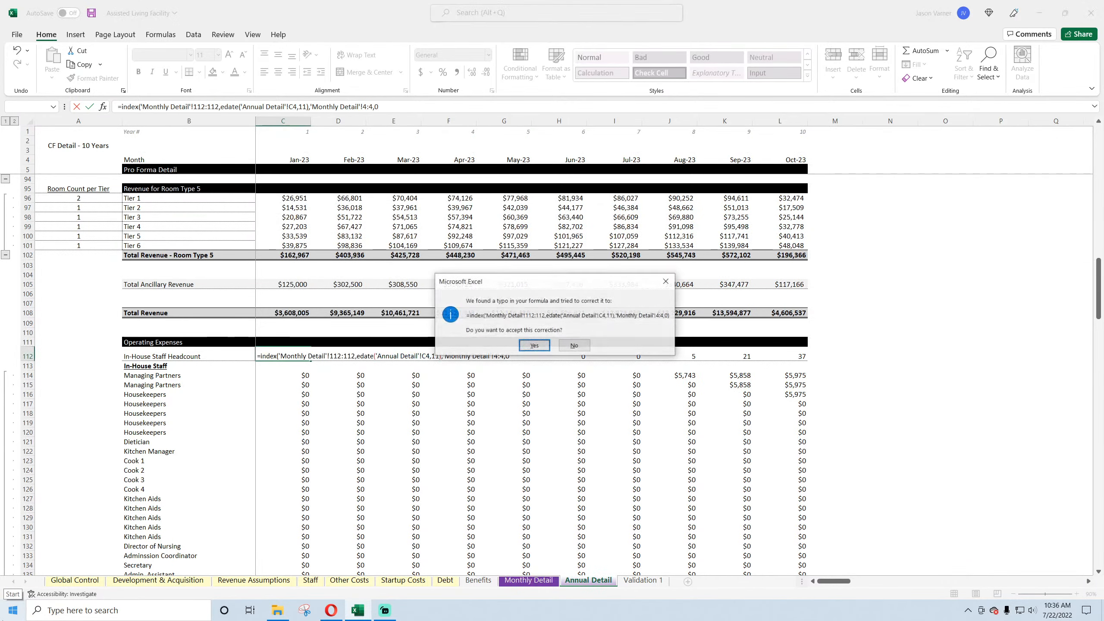
key(Return)
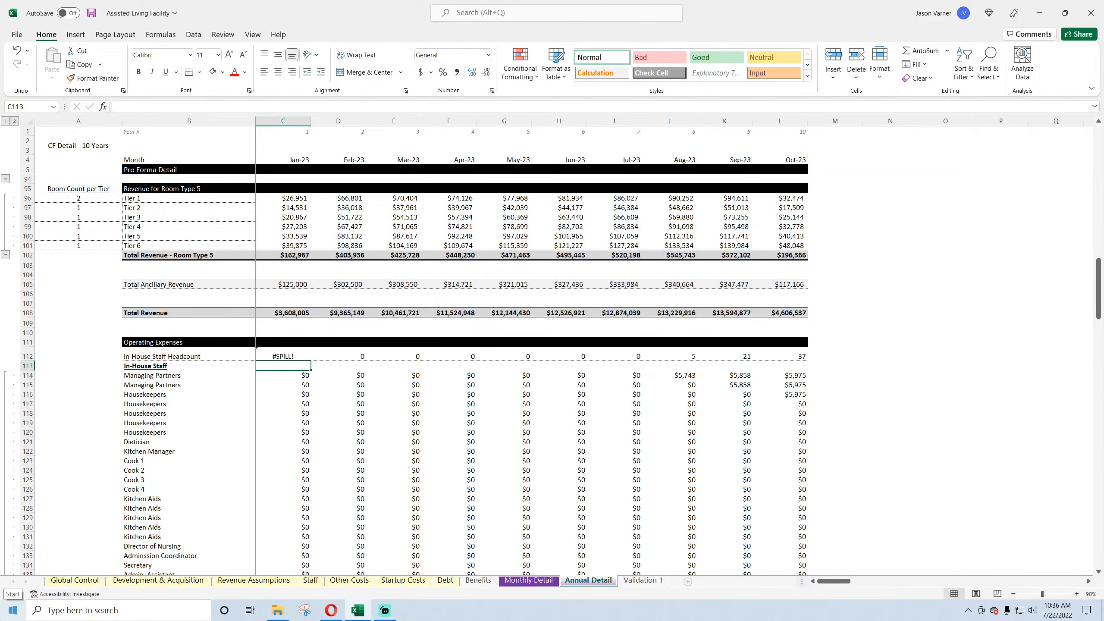
- Wrap the EDATE part of the C112 formula in MATCH, with Monthly Detail 4:4 as lookup array and 0 as match type
click(276, 357)
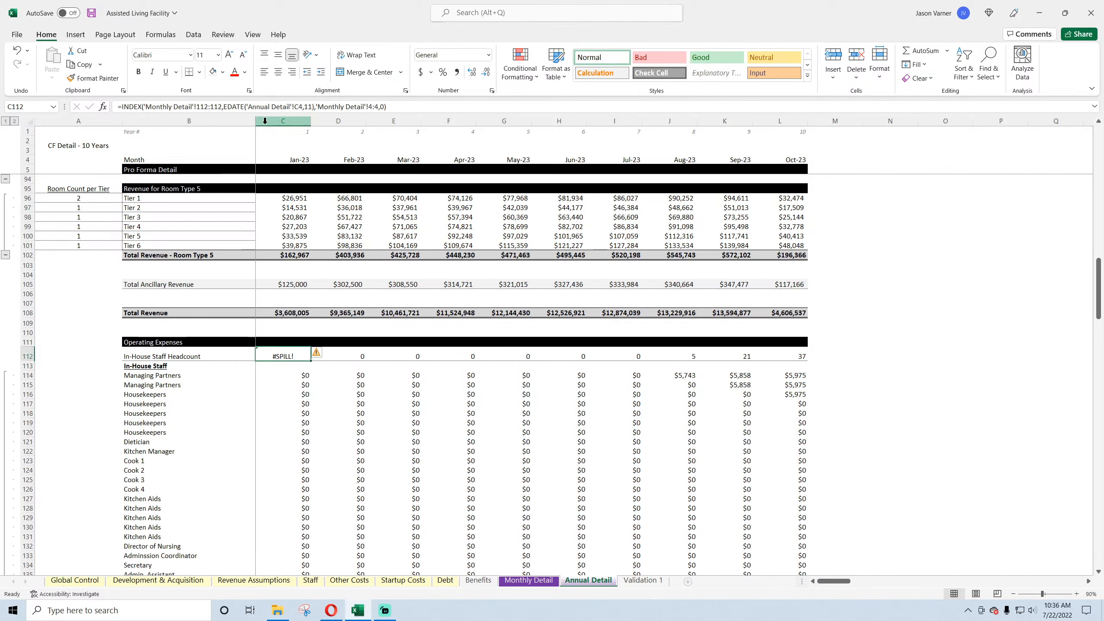
click(282, 106)
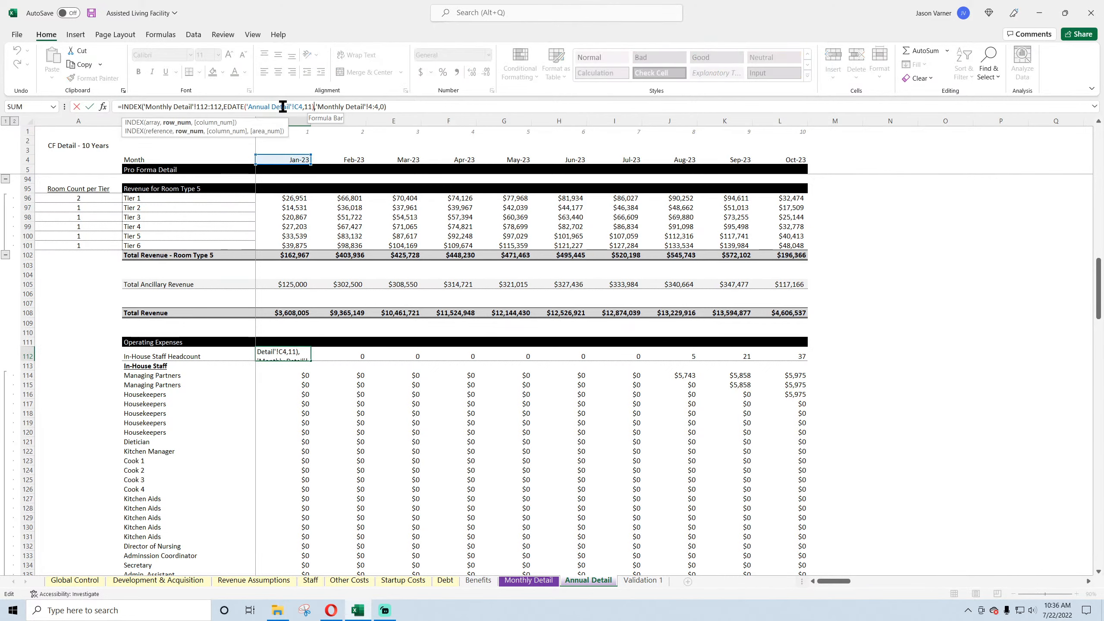
click(198, 106)
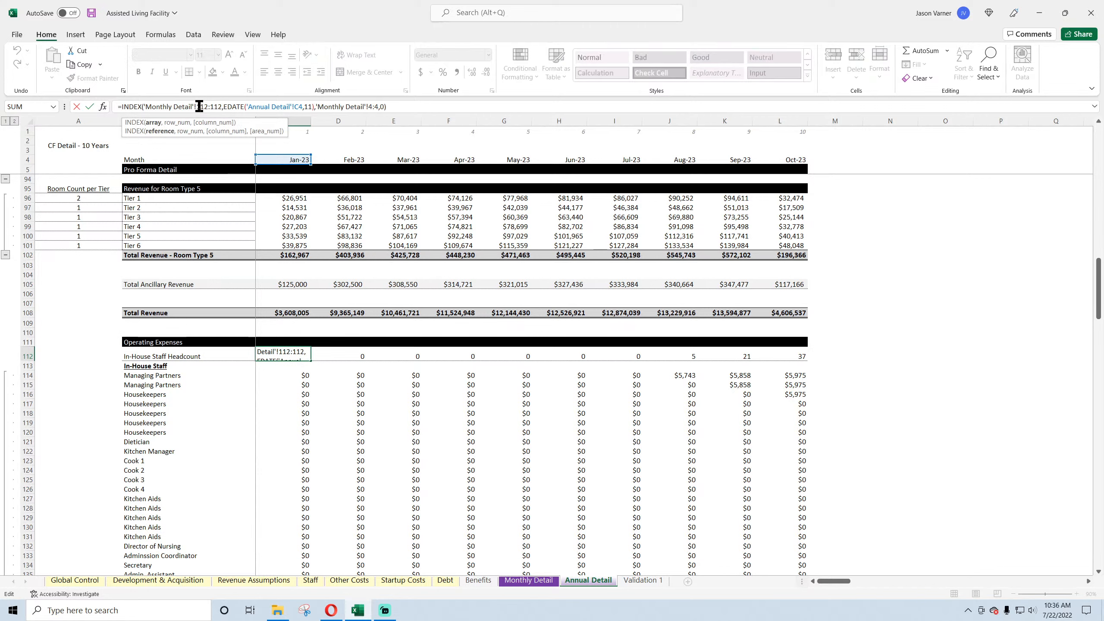
click(225, 106)
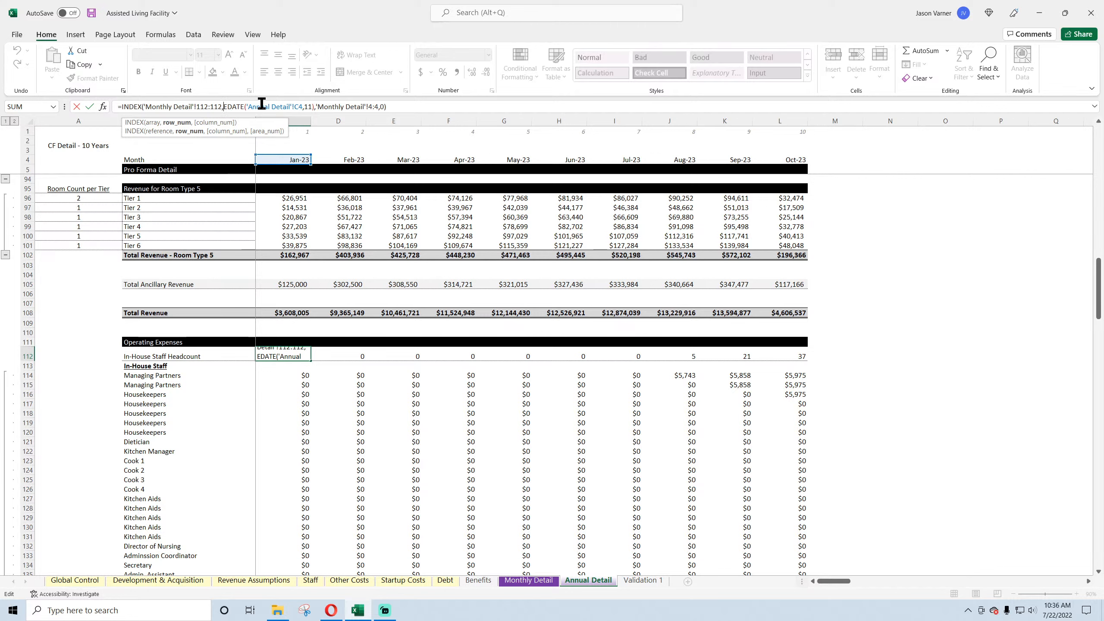
text(atch()
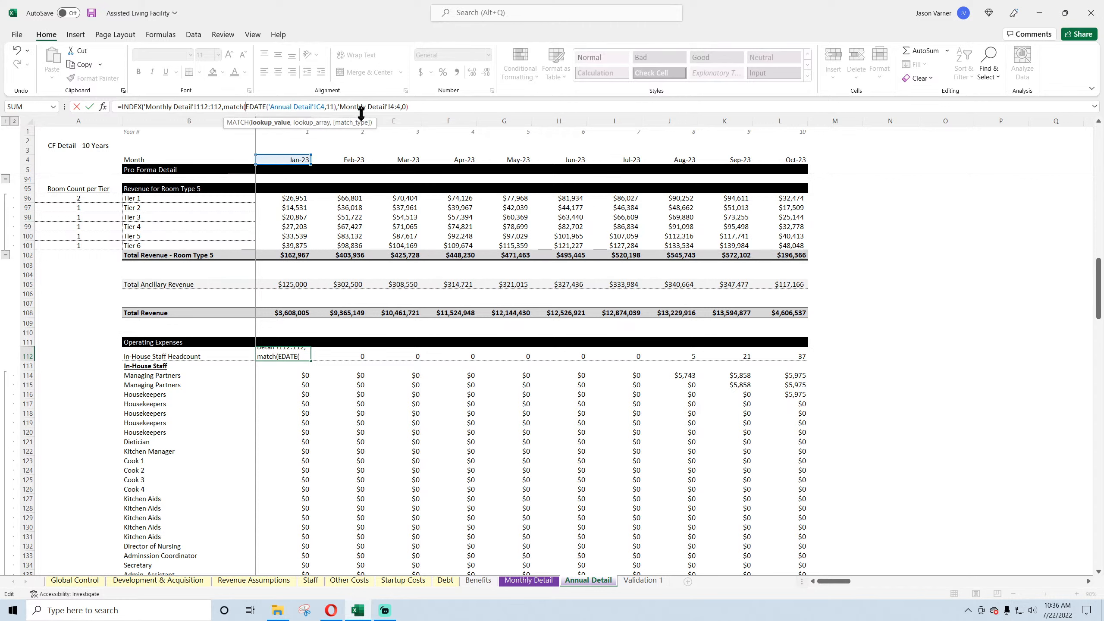
click(341, 107)
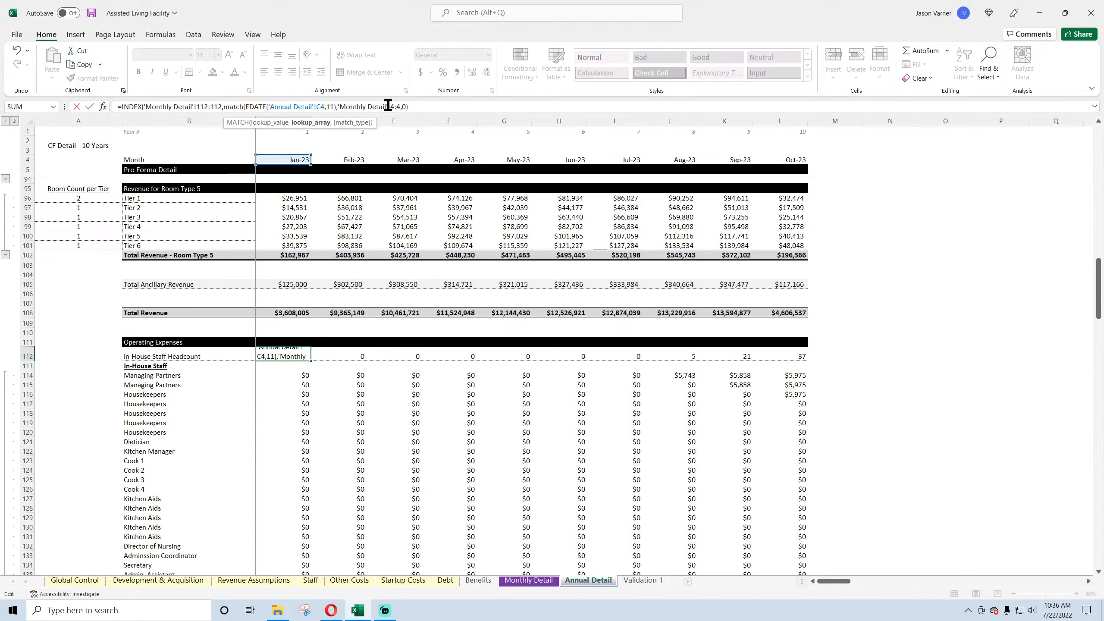
key(Return)
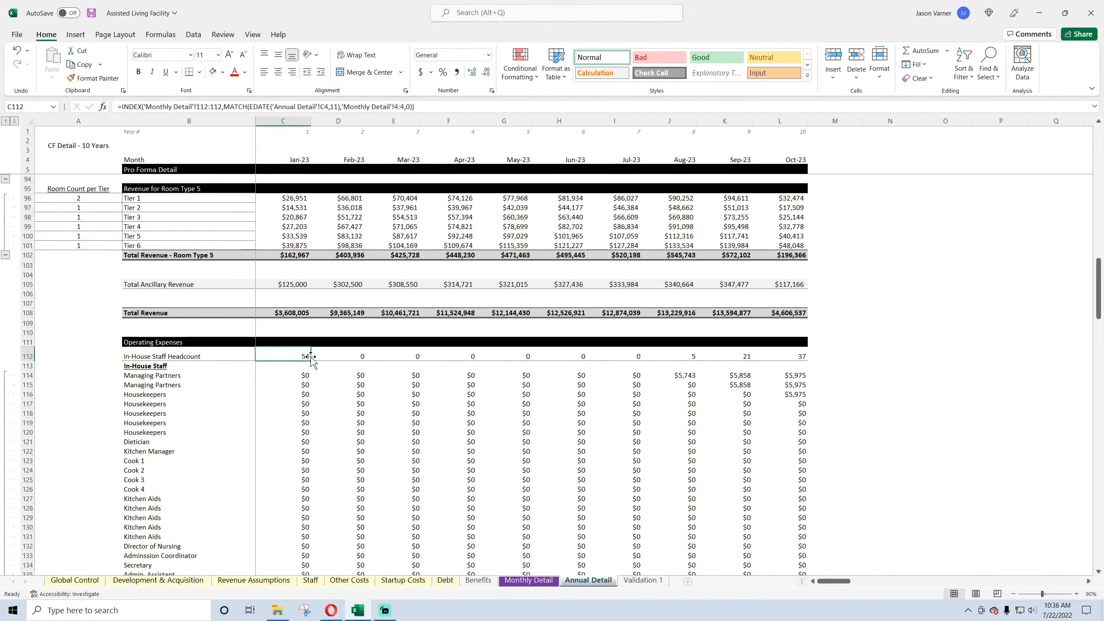
- Fill the In-House Staff Headcount formula from C112 across to L112 and save the workbook
drag(322, 363, 807, 362)
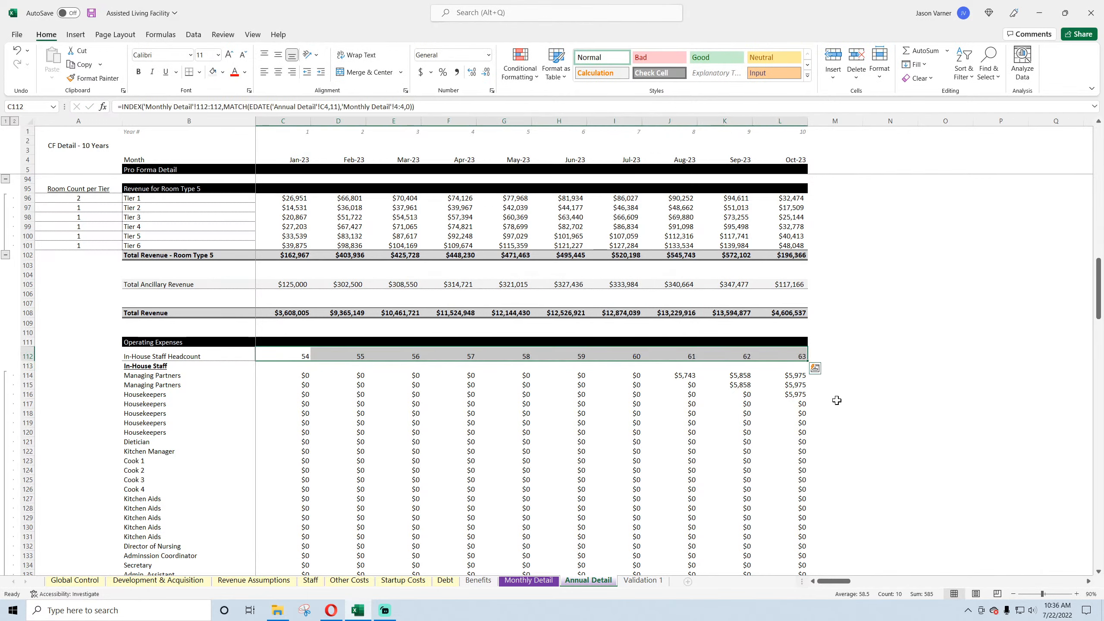
key(ctrl+s)
- Copy the SUMIFS formula from the Tier 2 revenue cell C97 into the first Managing Partners cell, C114
right_click(299, 209)
click(326, 250)
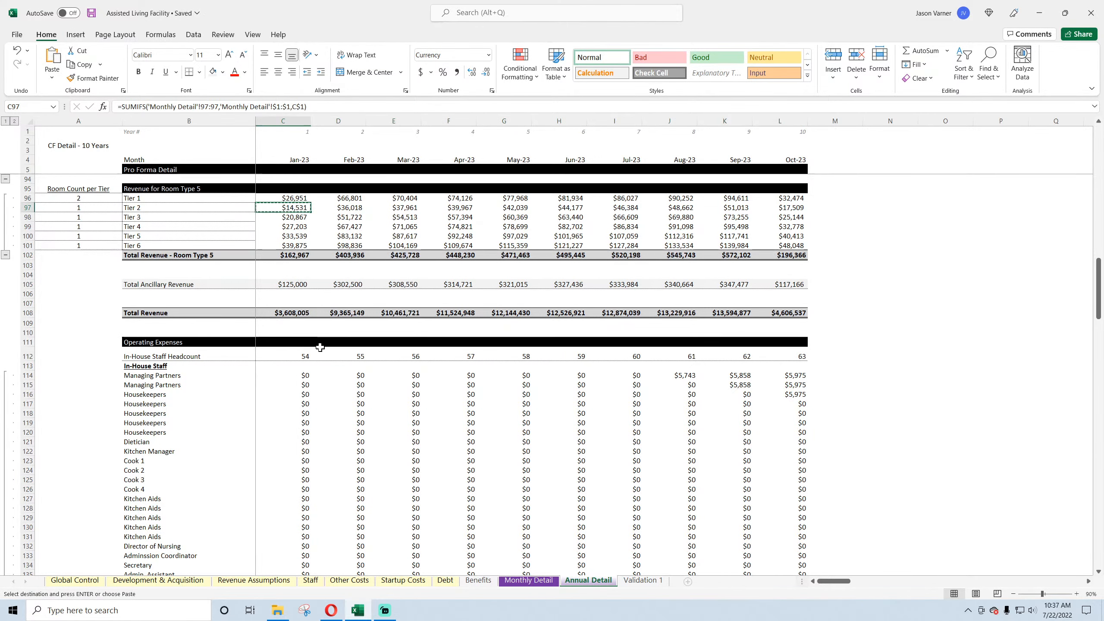
right_click(301, 374)
click(346, 165)
- Fill the C114 SUMIFS formula across to column L and down to the Total Payroll Taxes/Benefits row, 156
scroll(331, 244, down, 4)
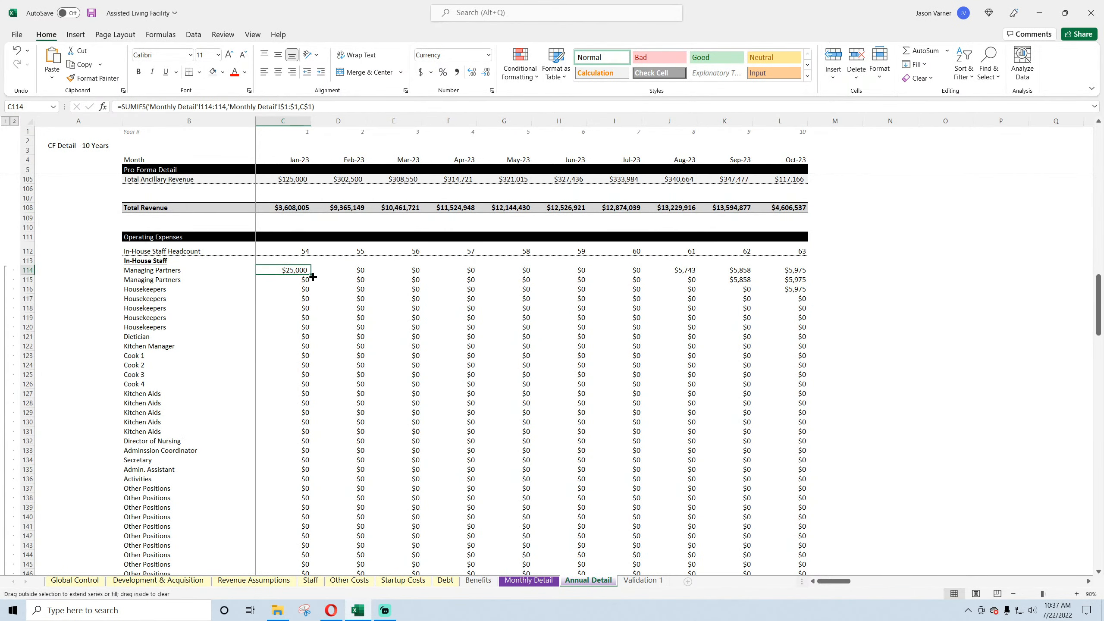
drag(311, 274, 748, 479)
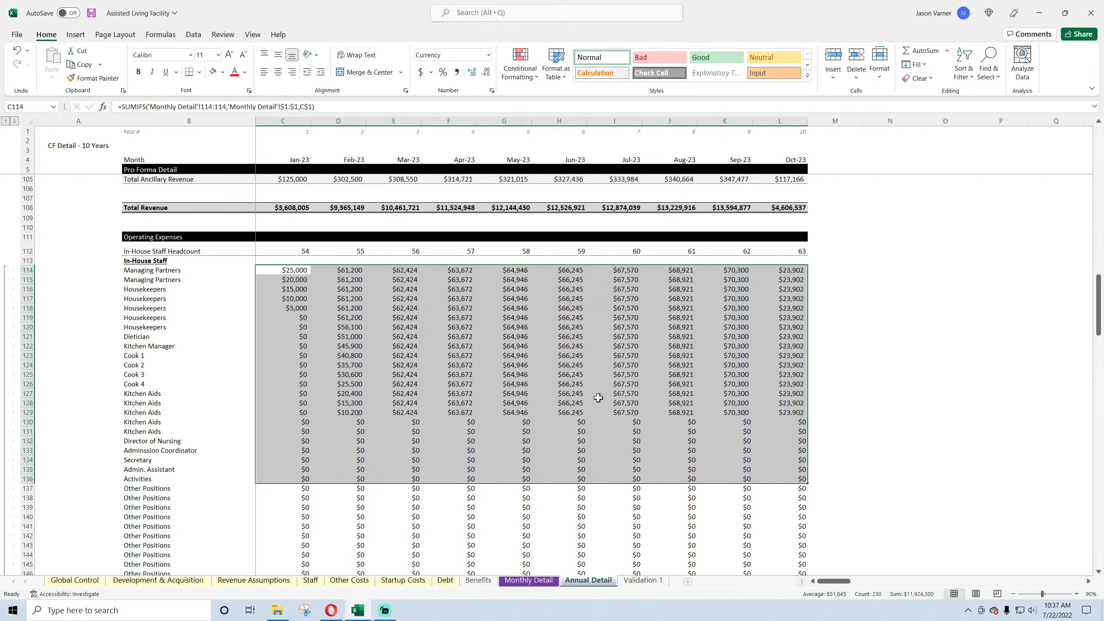
scroll(747, 342, down, 4)
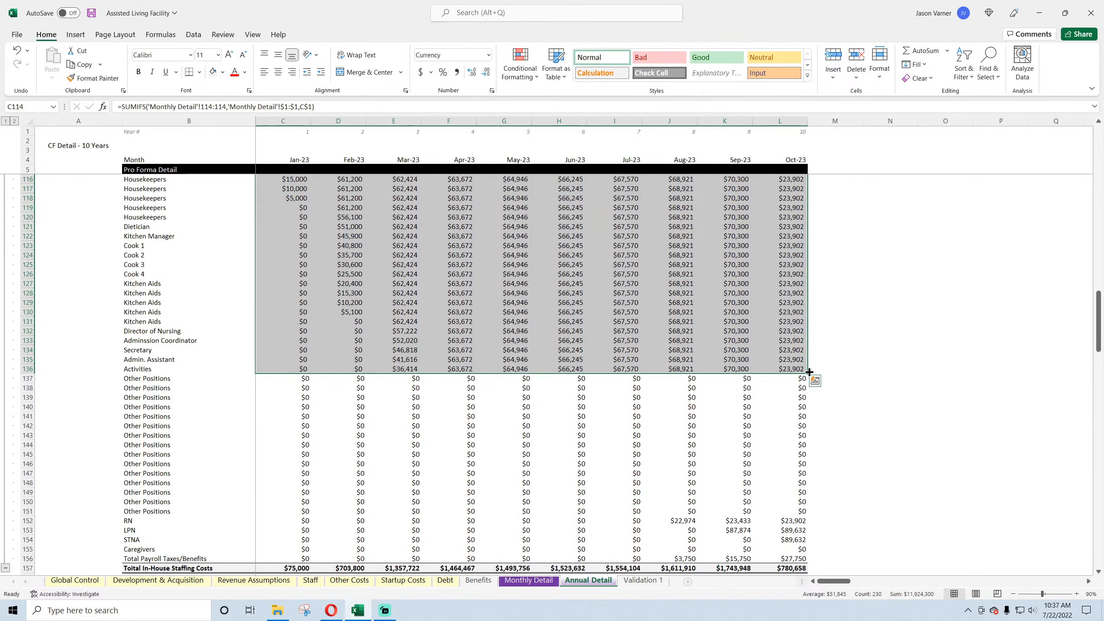
drag(809, 372, 779, 520)
scroll(779, 414, down, 4)
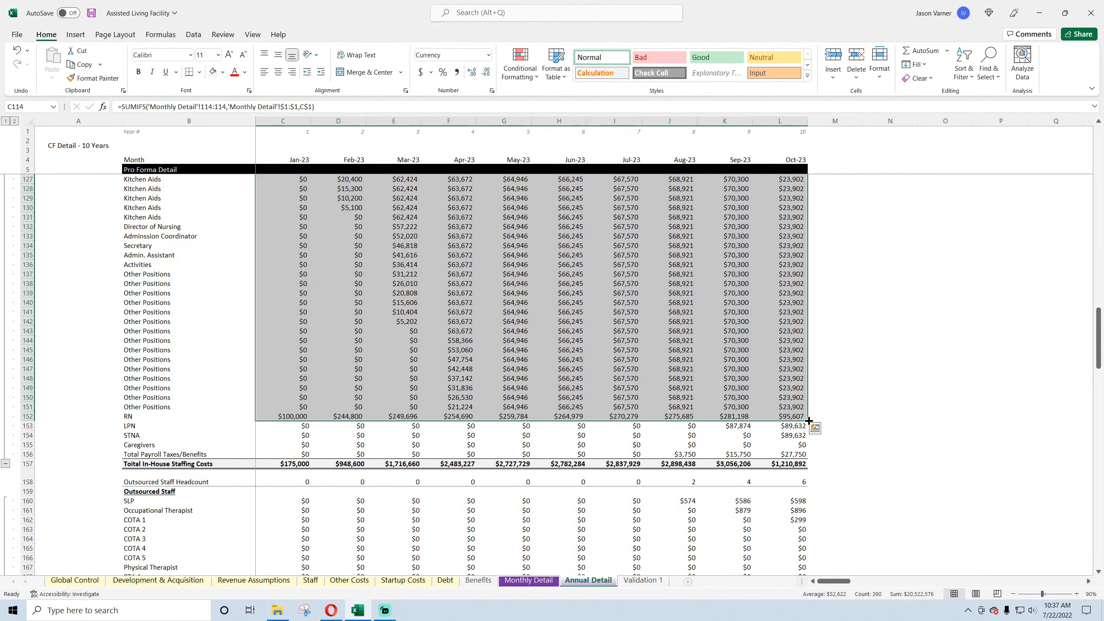
drag(808, 420, 810, 456)
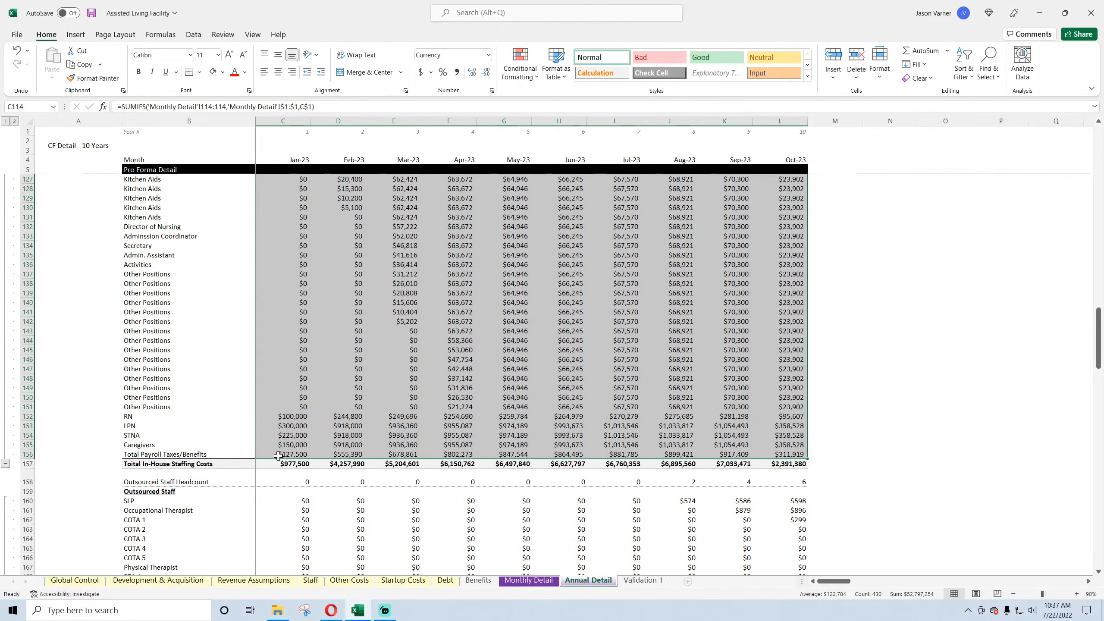
click(279, 455)
- In the C112 headcount formula, drop the Annual Detail sheet prefix and anchor the date references as C$4 and 'Monthly Detail'!$4:$4
scroll(320, 316, down, 8)
scroll(325, 299, up, 11)
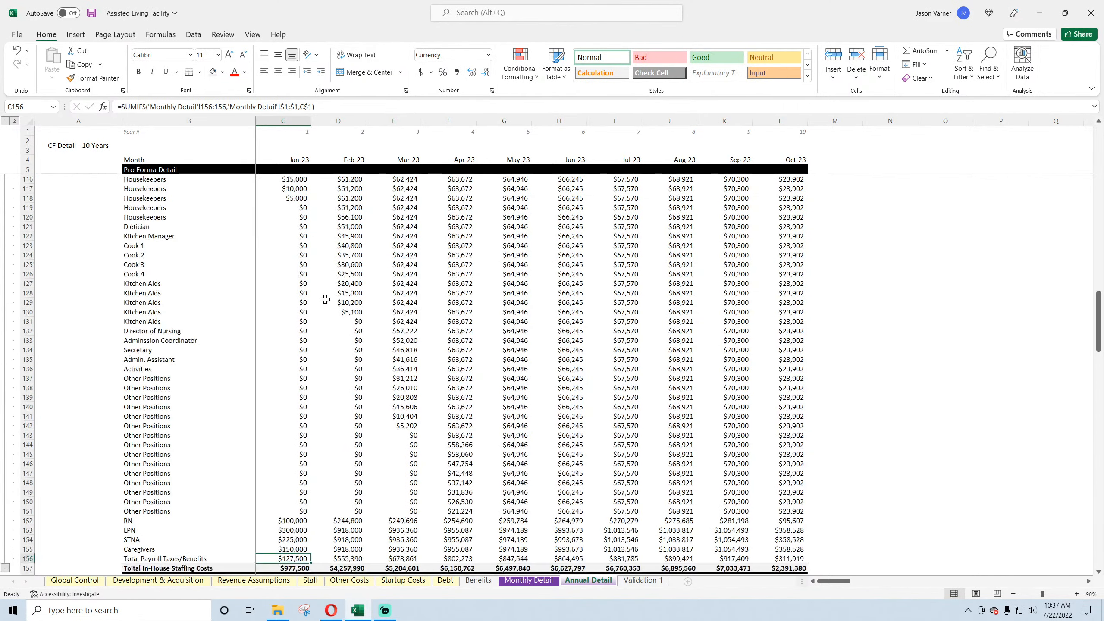
scroll(326, 299, up, 4)
click(300, 251)
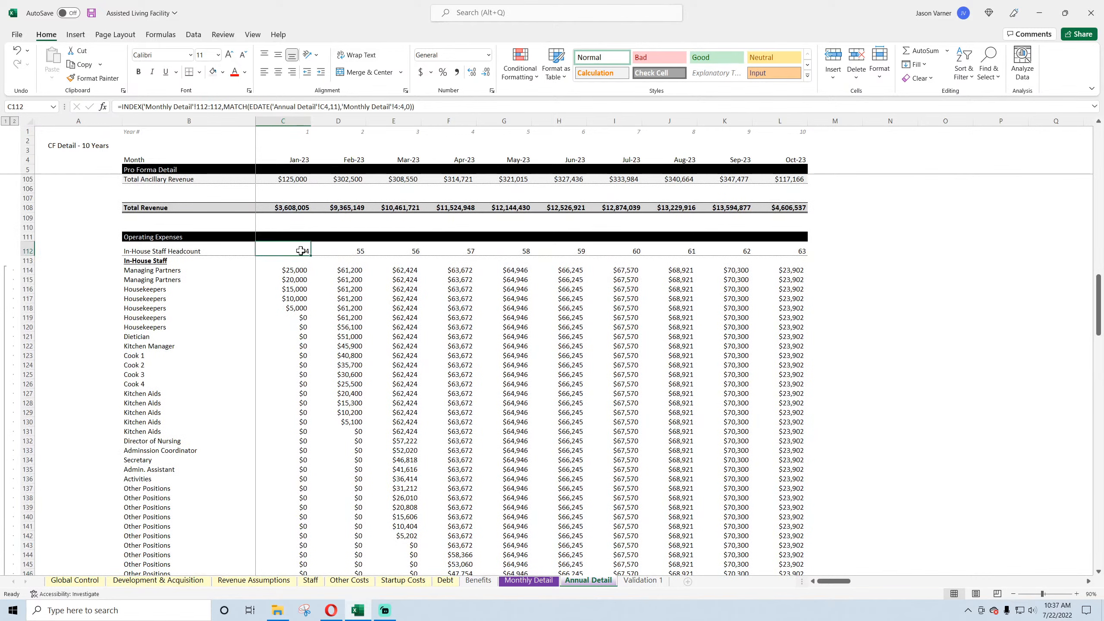
click(326, 106)
text($)
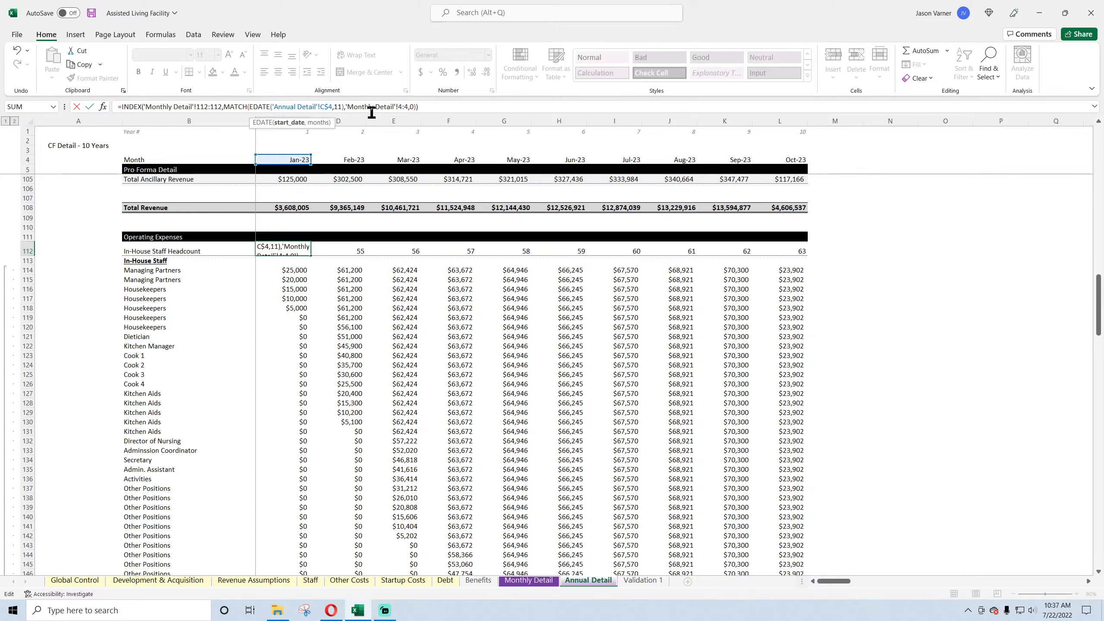
key(Left)
key(Left)
key(BackSpace)
key(BackSpace)
key(BackSpace)
key(BackSpace)
key(BackSpace)
key(BackSpace)
key(BackSpace)
key(BackSpace)
key(BackSpace)
key(BackSpace)
key(BackSpace)
key(BackSpace)
key(BackSpace)
key(BackSpace)
key(BackSpace)
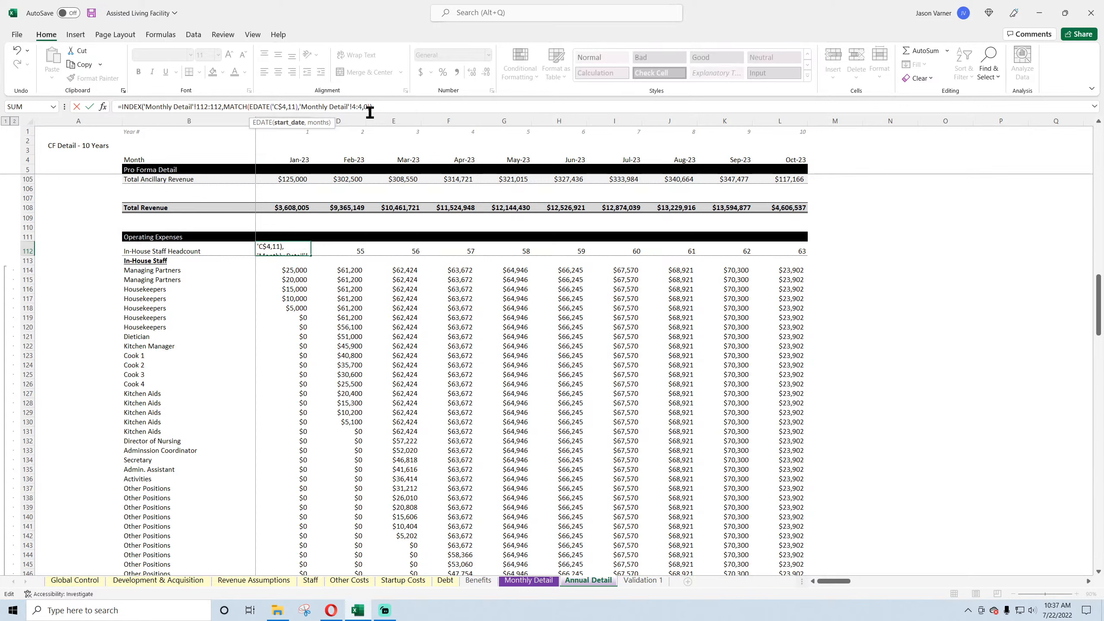
key(BackSpace)
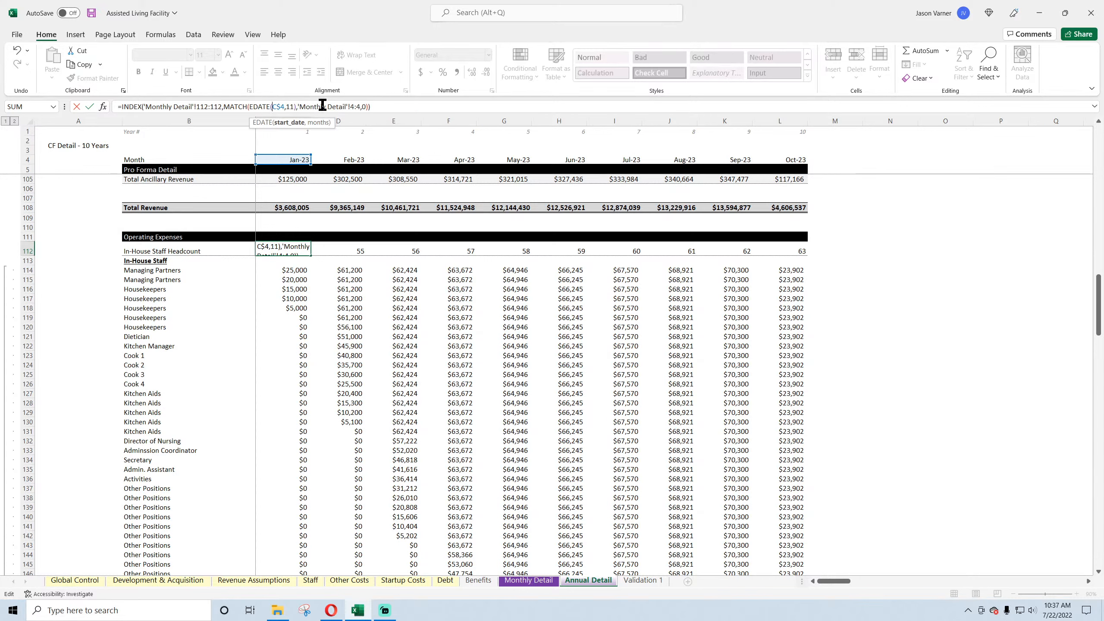
click(361, 106)
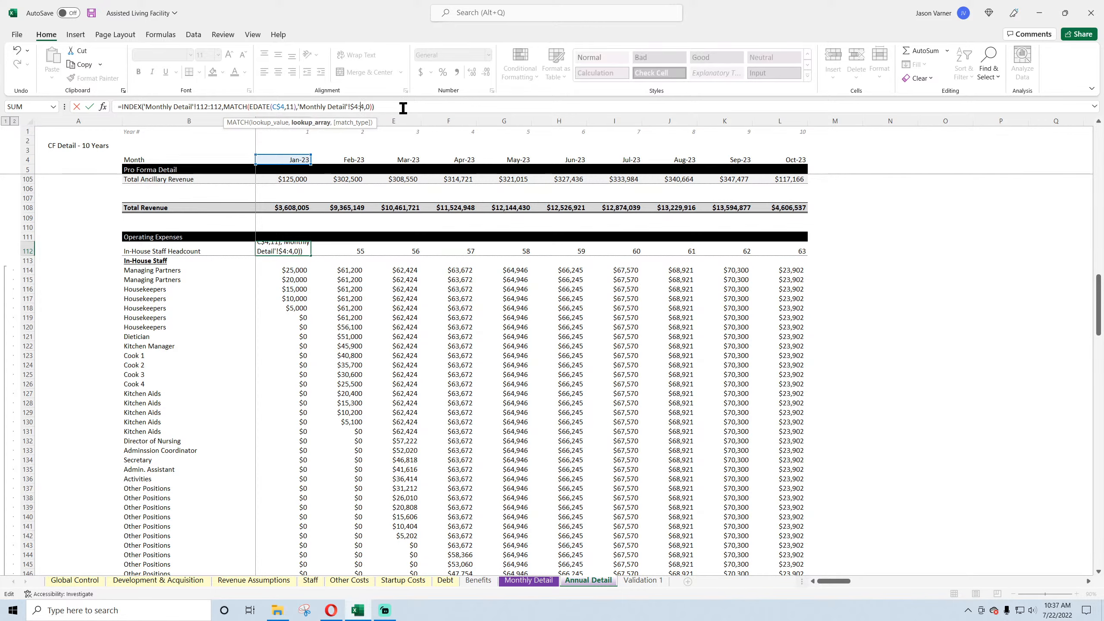
key(Return)
- Copy the C112 headcount formula into the Outsourced Staff Headcount cell C158 and fill it across to L158
click(290, 249)
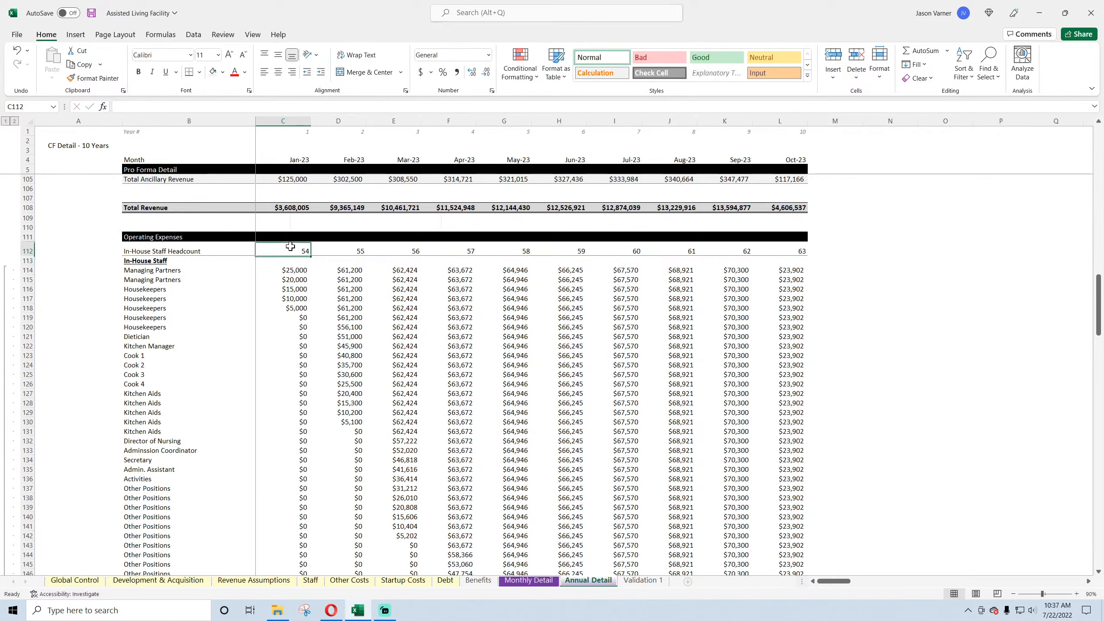
right_click(290, 249)
click(326, 289)
scroll(326, 298, down, 2)
scroll(325, 299, down, 8)
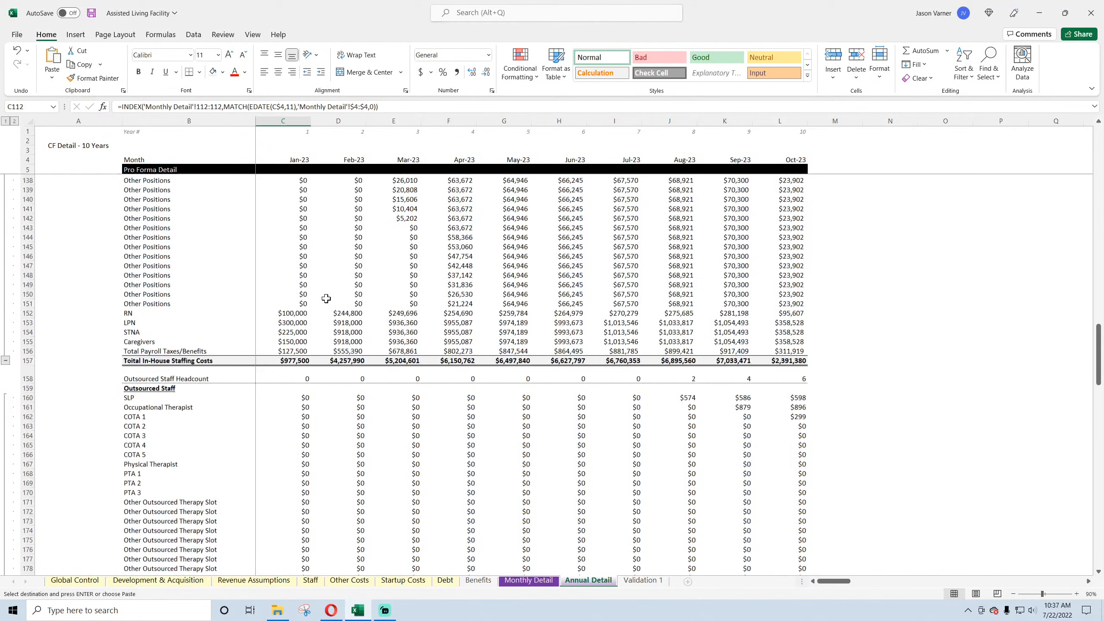
right_click(290, 373)
click(304, 144)
drag(312, 384, 799, 394)
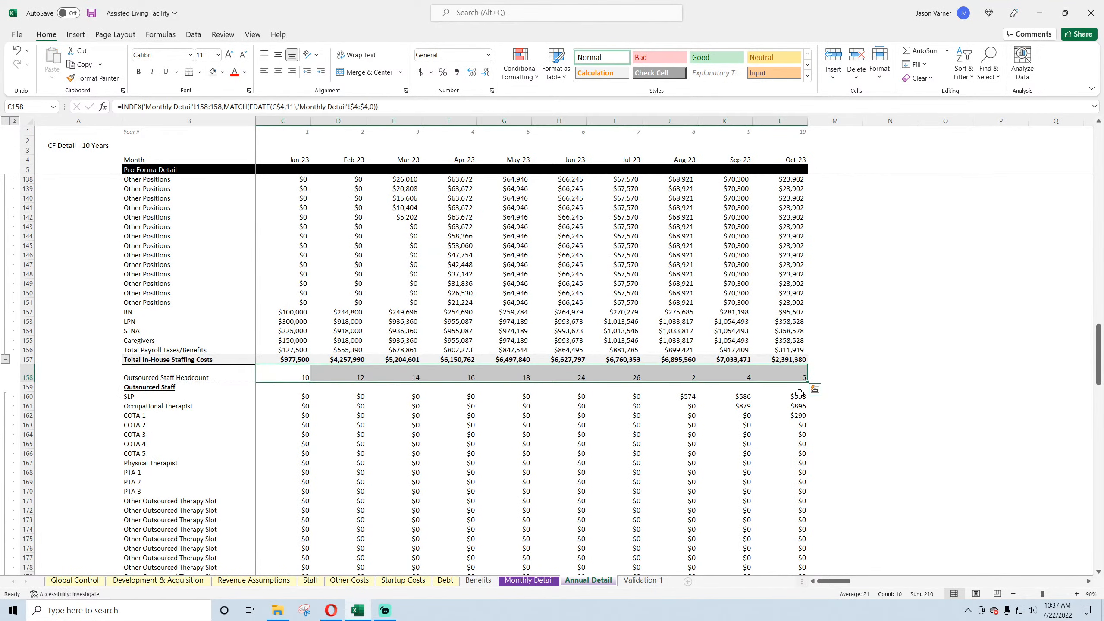
- Compare the Outsourced Staff Headcount in the Monthly Detail sheet's final months with row 158 on the Annual Detail sheet
click(528, 579)
drag(833, 581, 1067, 582)
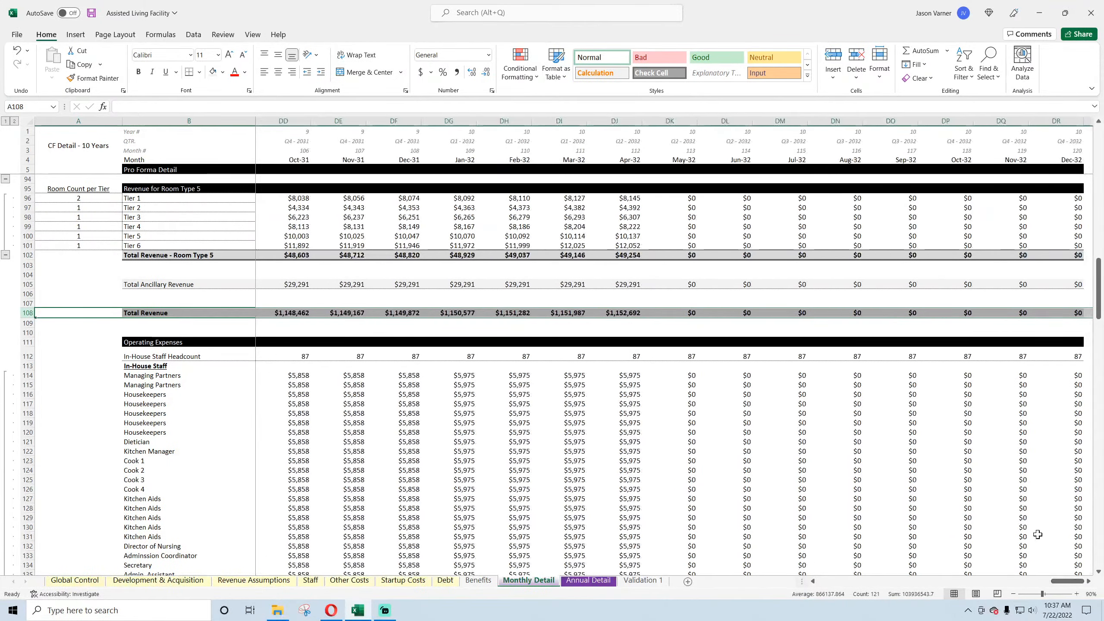
scroll(1038, 534, down, 18)
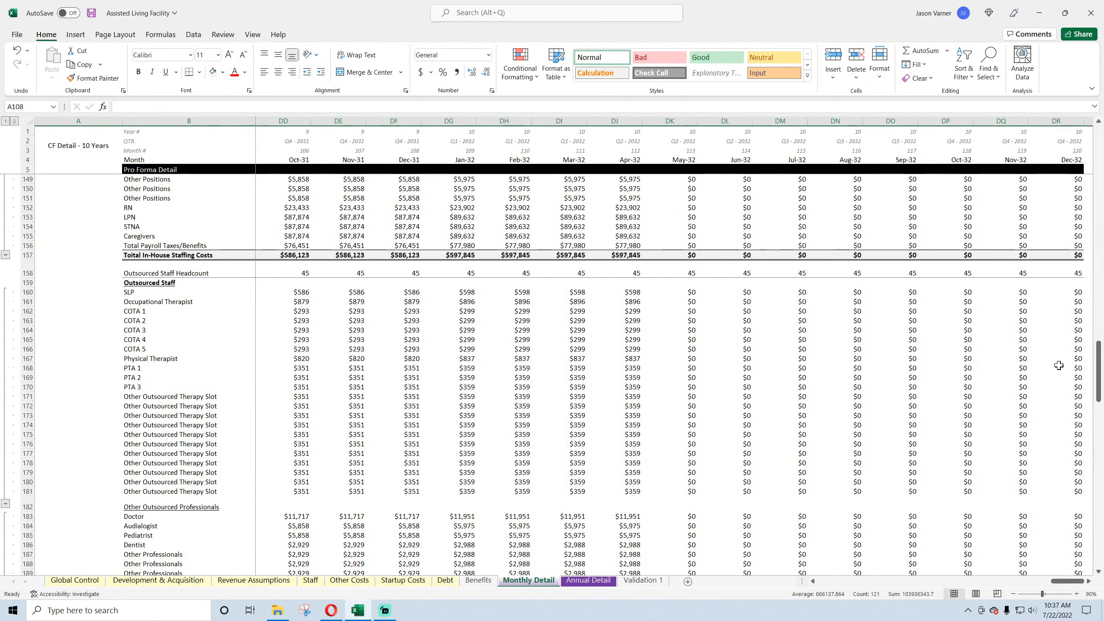
click(504, 272)
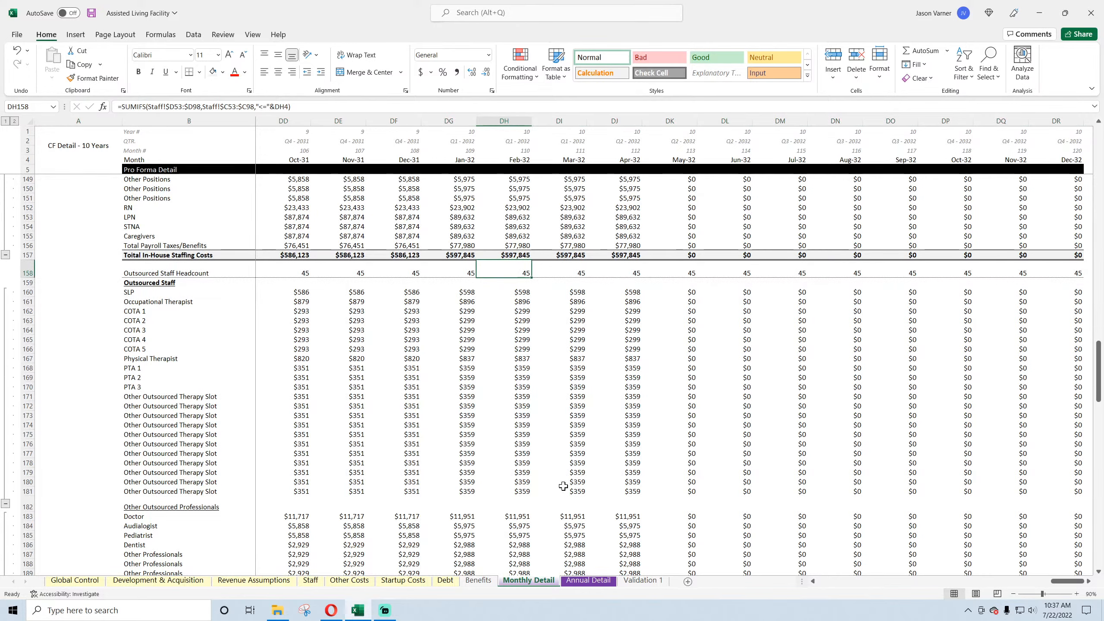
click(588, 581)
click(284, 372)
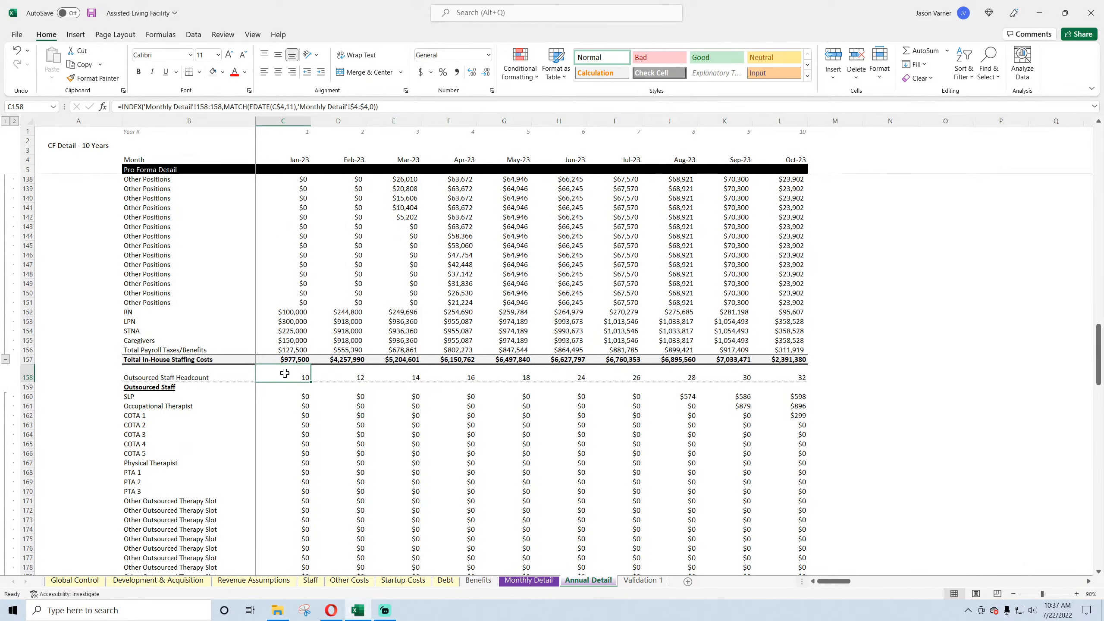
click(346, 372)
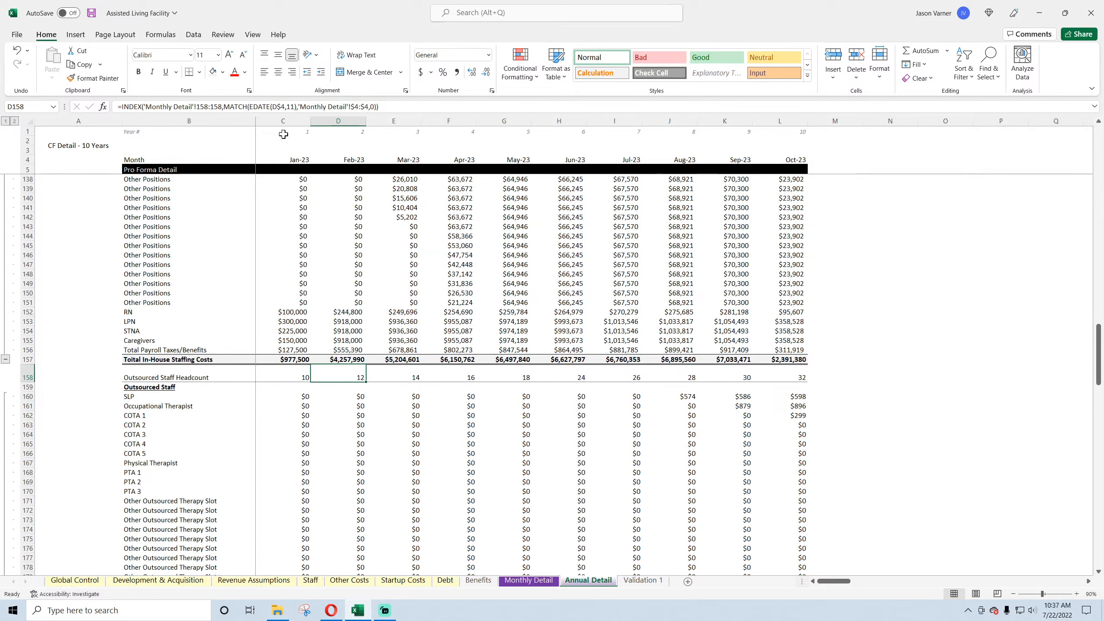
- Change the D4 month formula to =EDATE(C4,11) and fill it across to L4
click(340, 159)
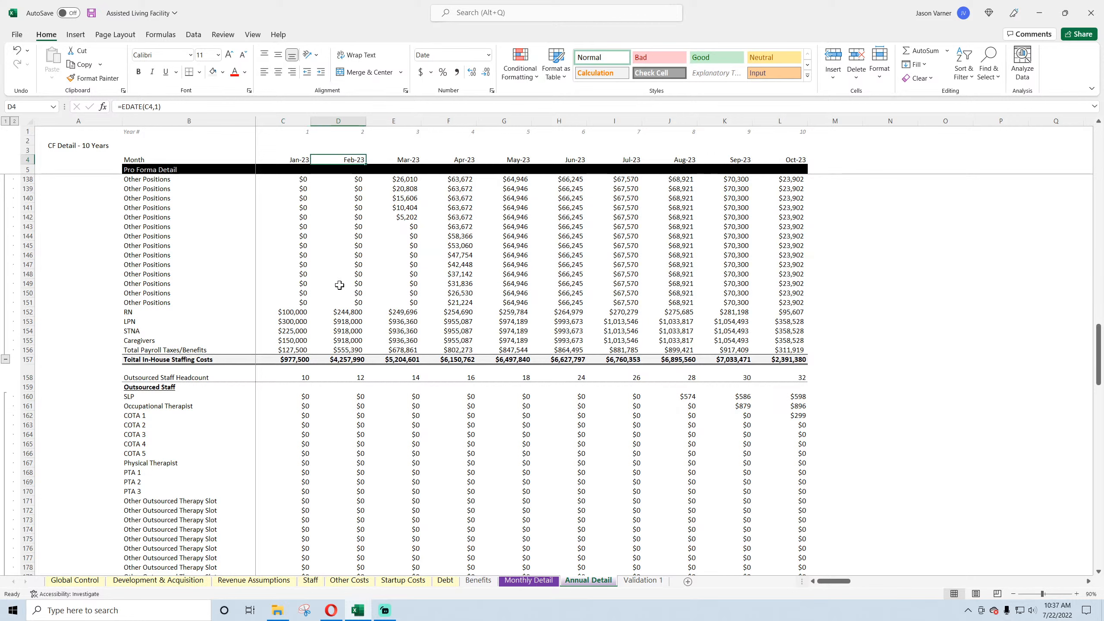
click(158, 106)
text(2)
key(Return)
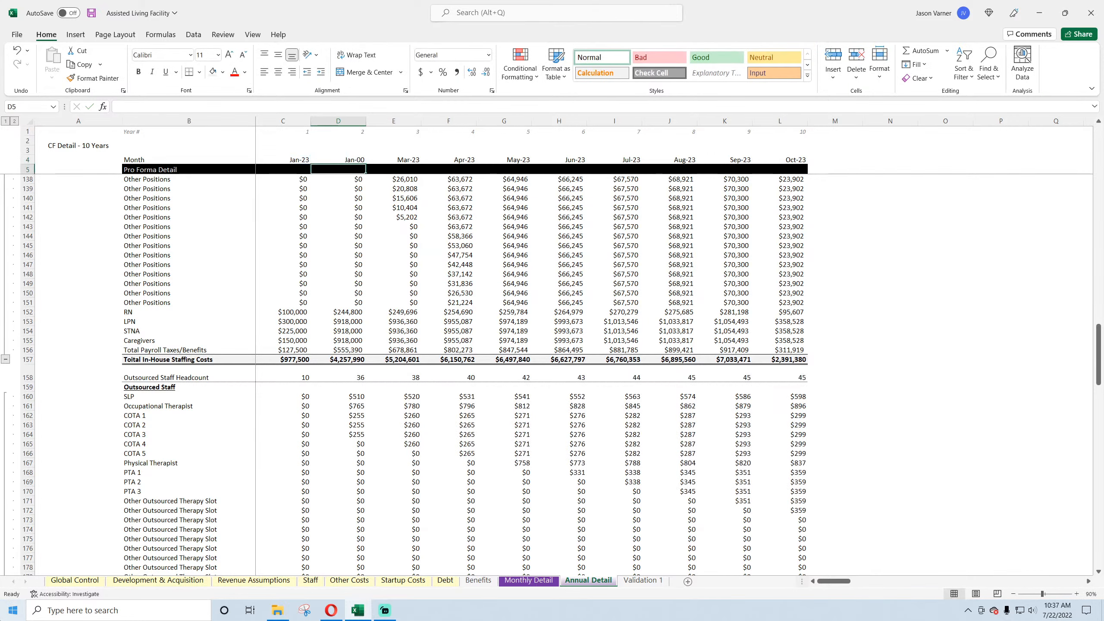
click(338, 157)
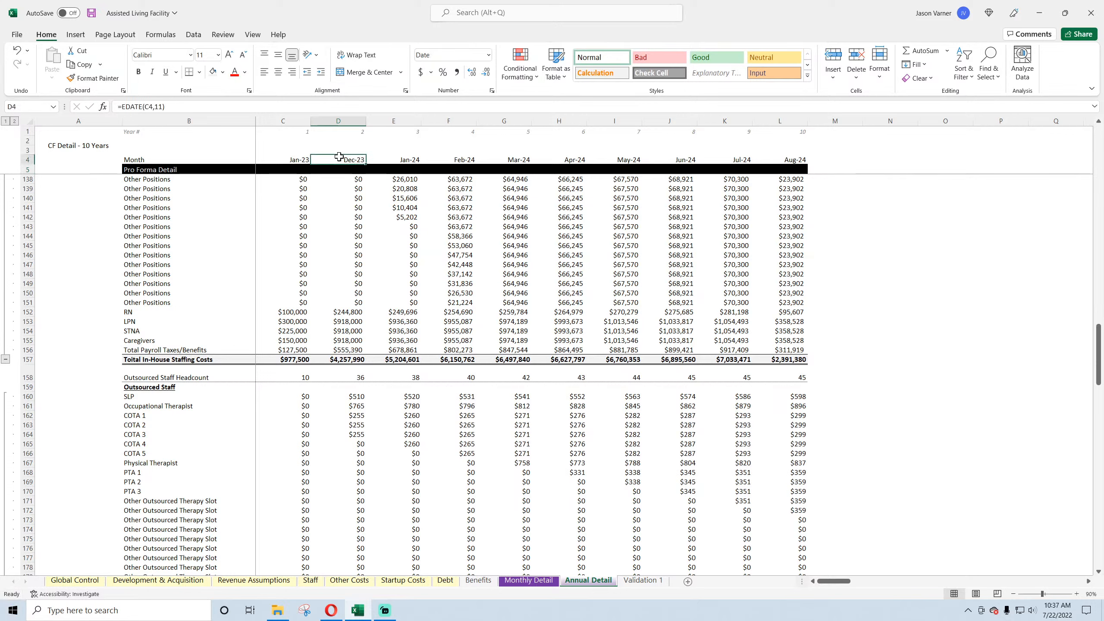
drag(366, 161, 795, 167)
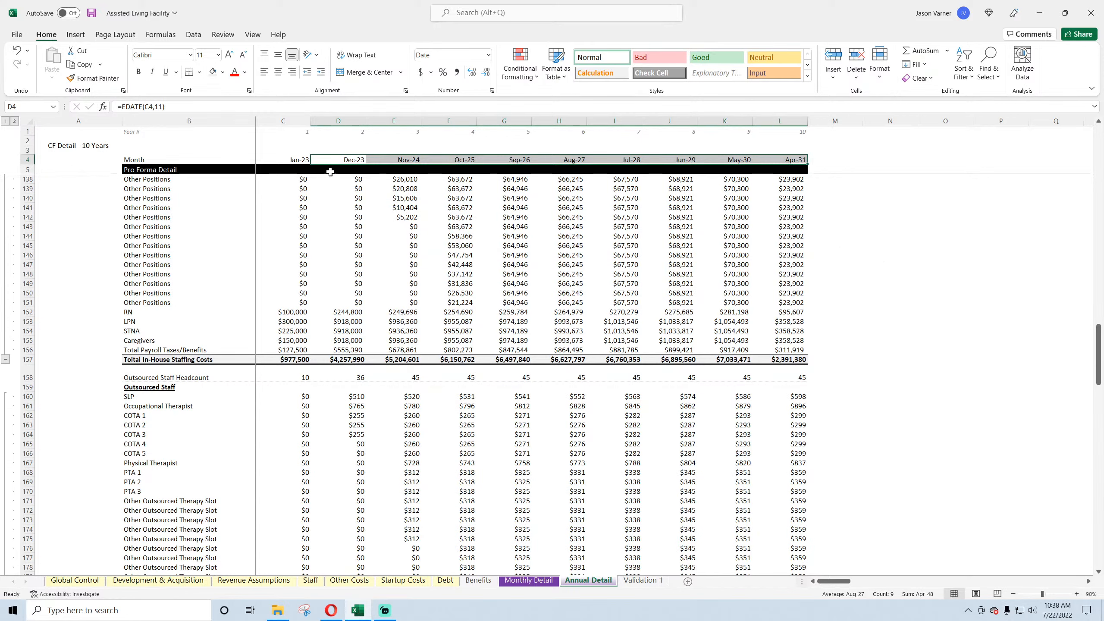
- Change the D4 date formula to =EDATE(C4,12), fill it across to L4, and select C4:L4
click(296, 161)
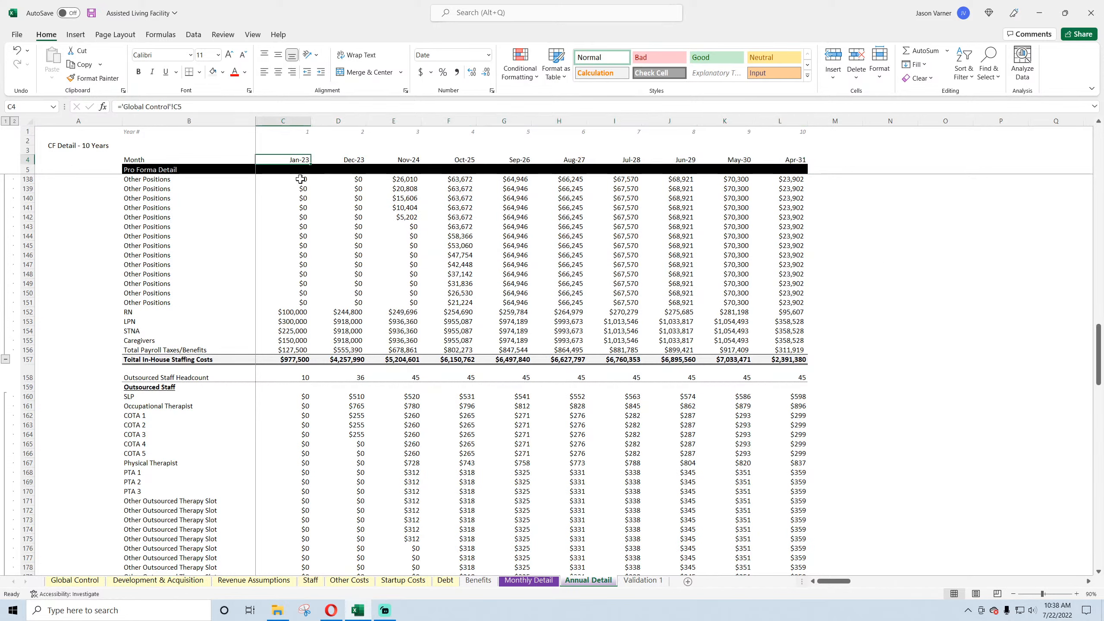
click(346, 160)
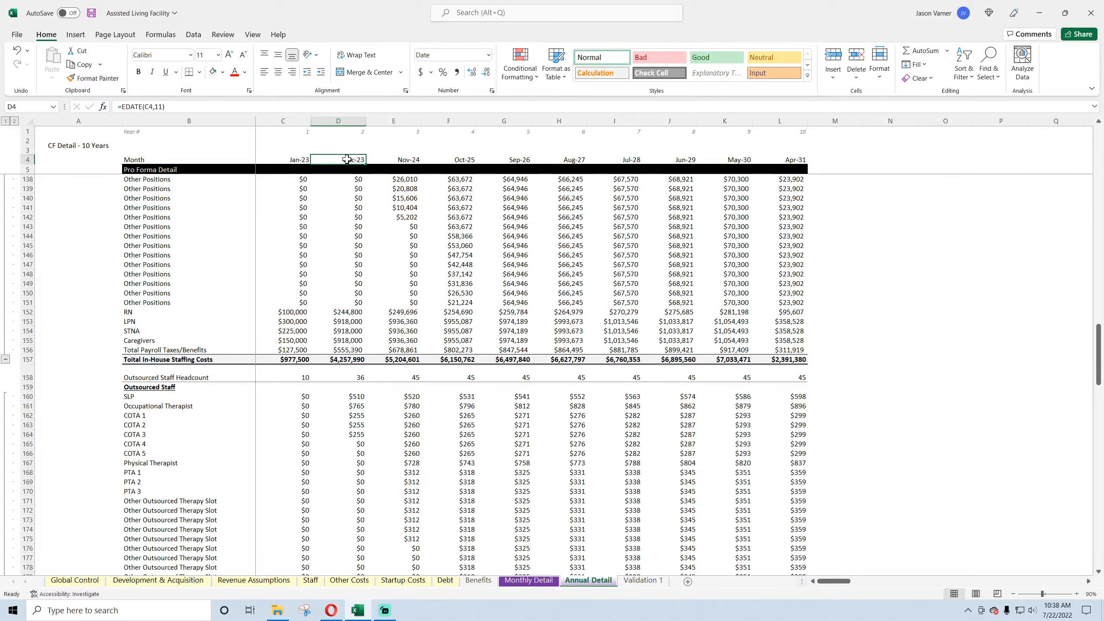
click(163, 107)
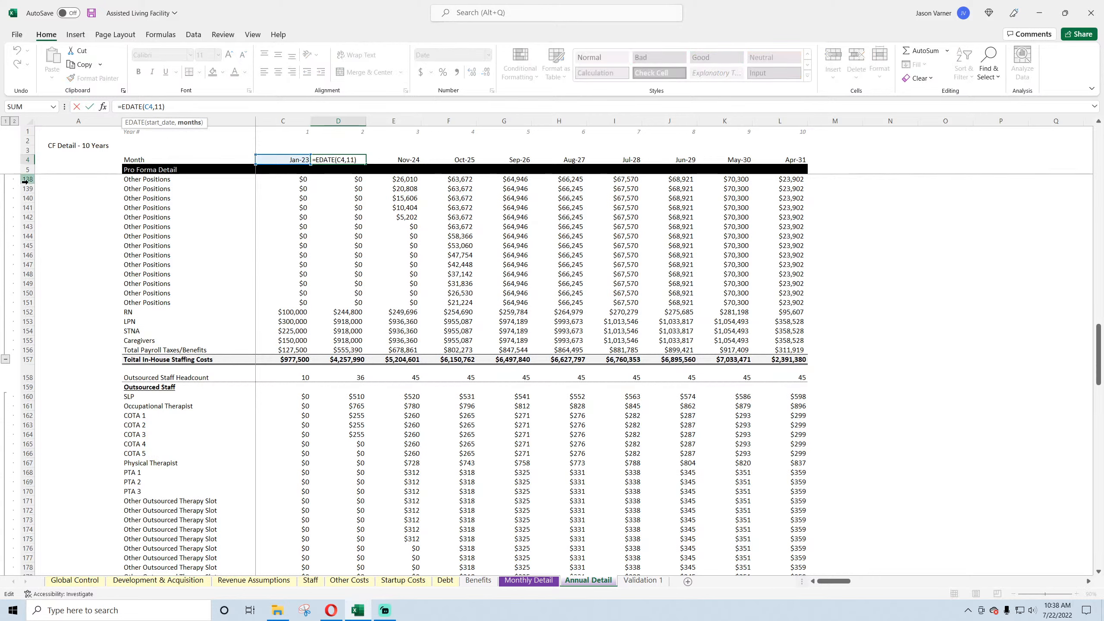
key(Return)
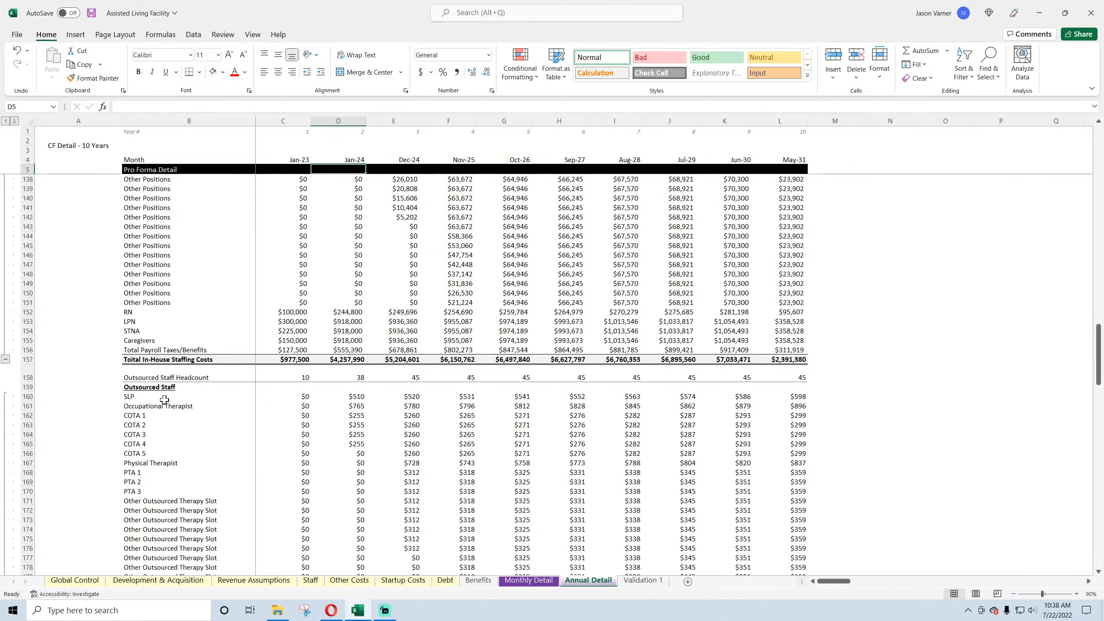
click(361, 159)
drag(365, 164, 300, 162)
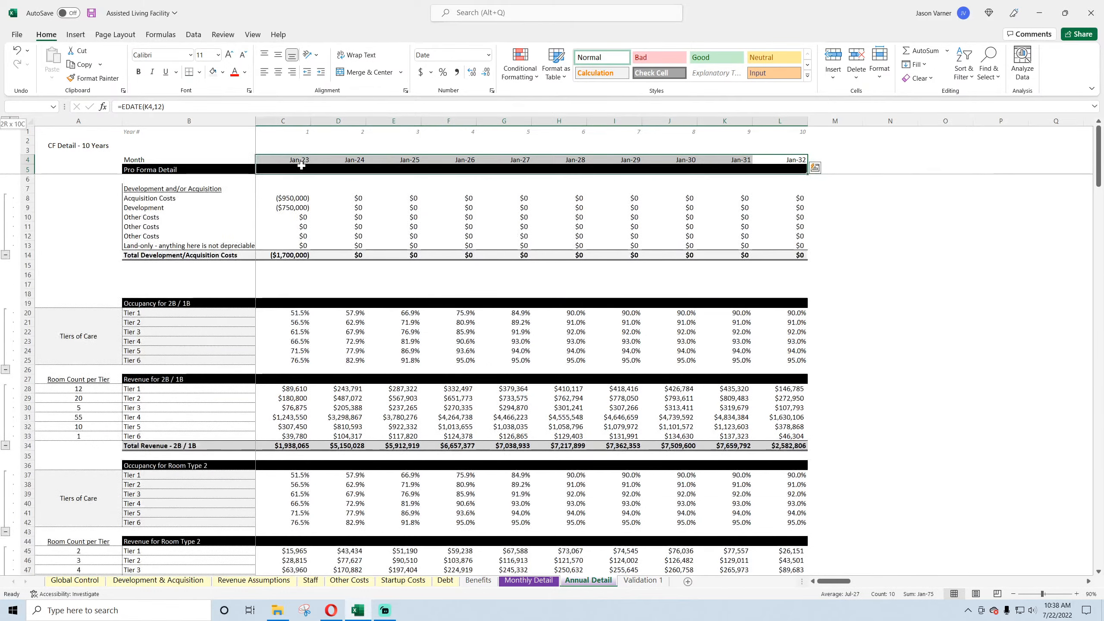
- Apply the custom number format "FY" yyyy to the row 4 dates C4:L4 and save the workbook
click(492, 91)
click(752, 242)
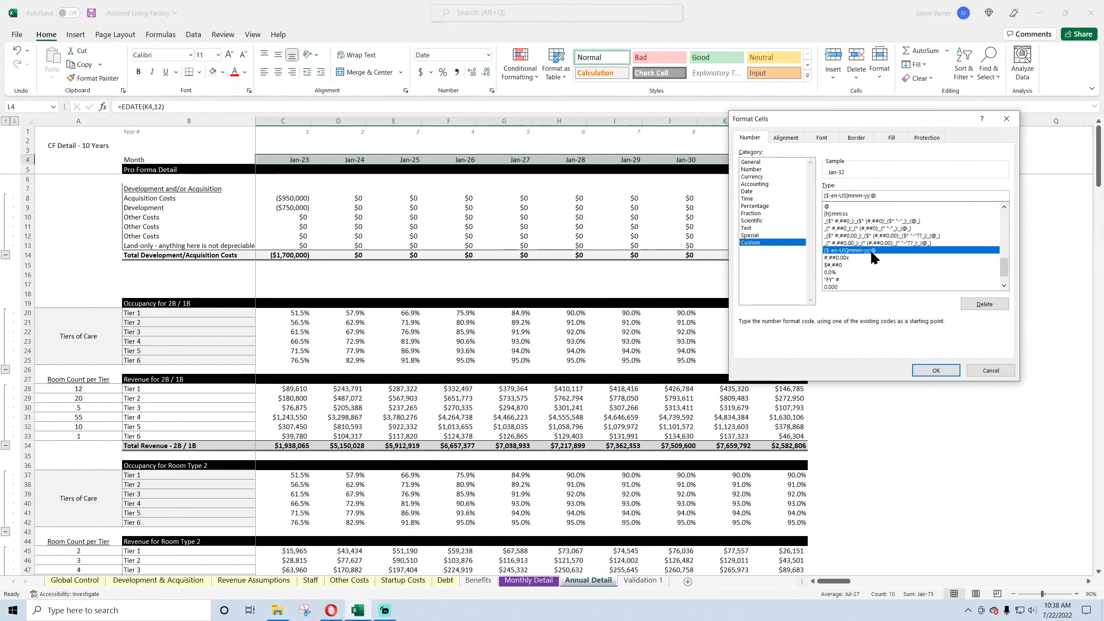
text(")
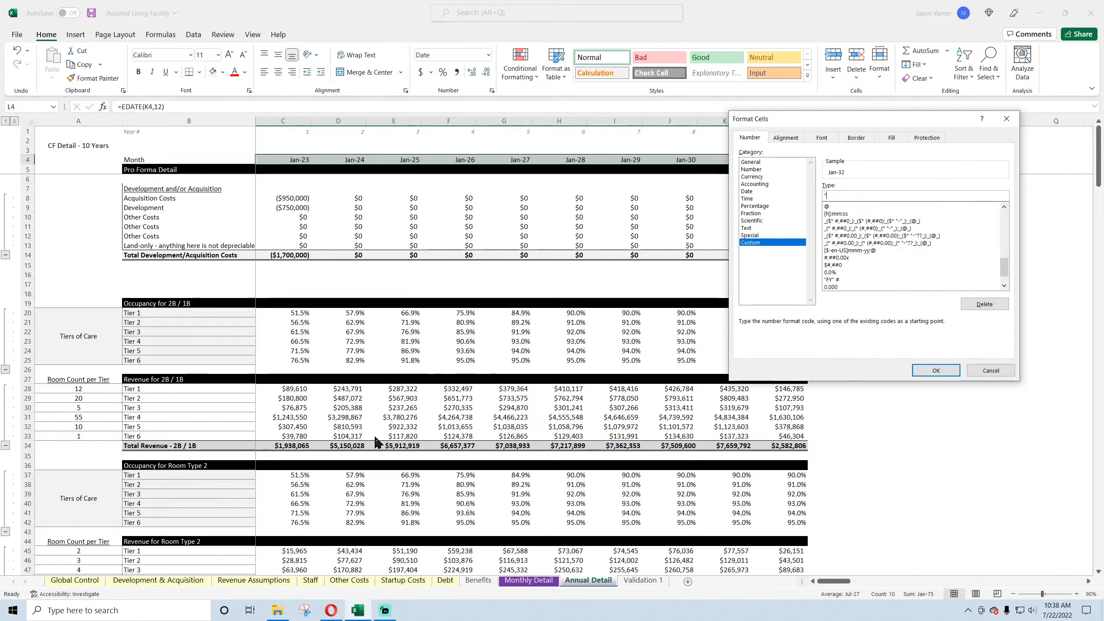
text(FY" yyyy)
key(Return)
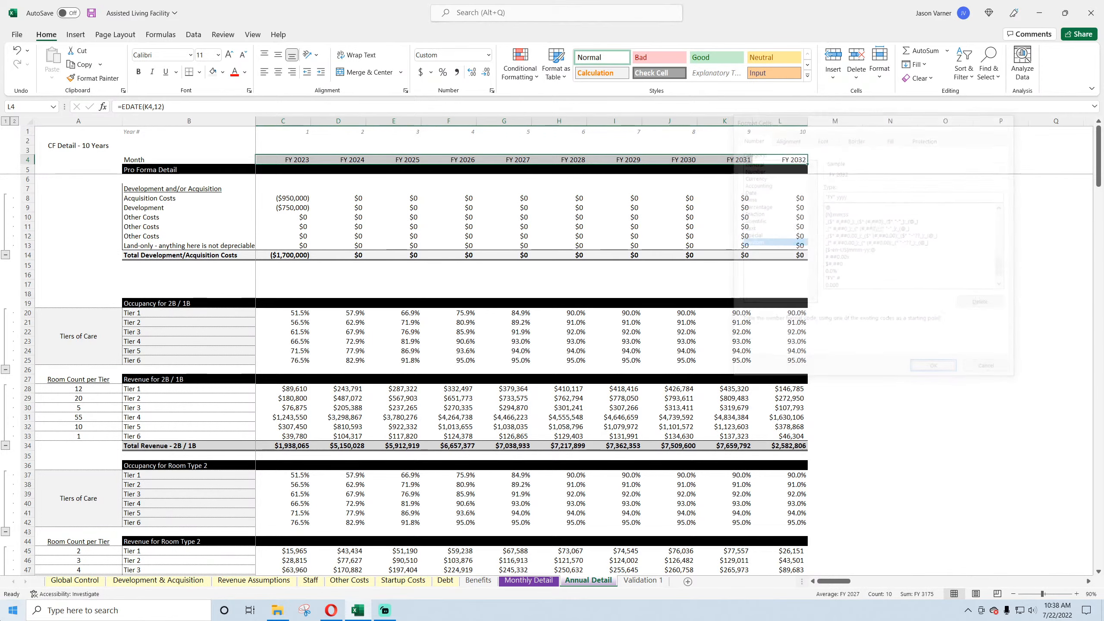
click(983, 331)
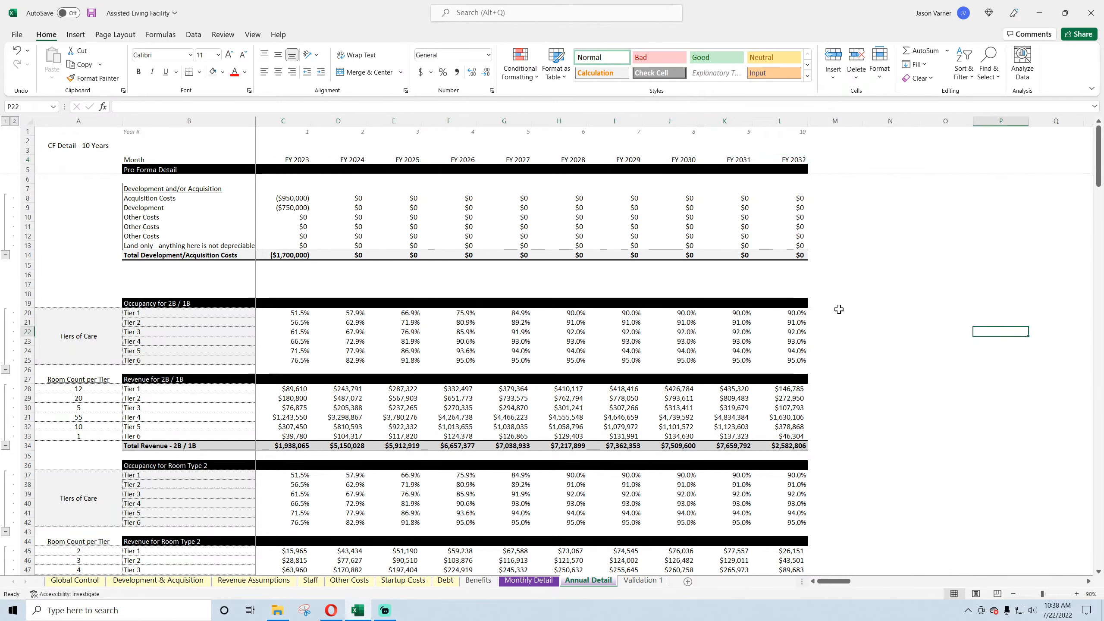
scroll(553, 193, down, 4)
click(91, 13)
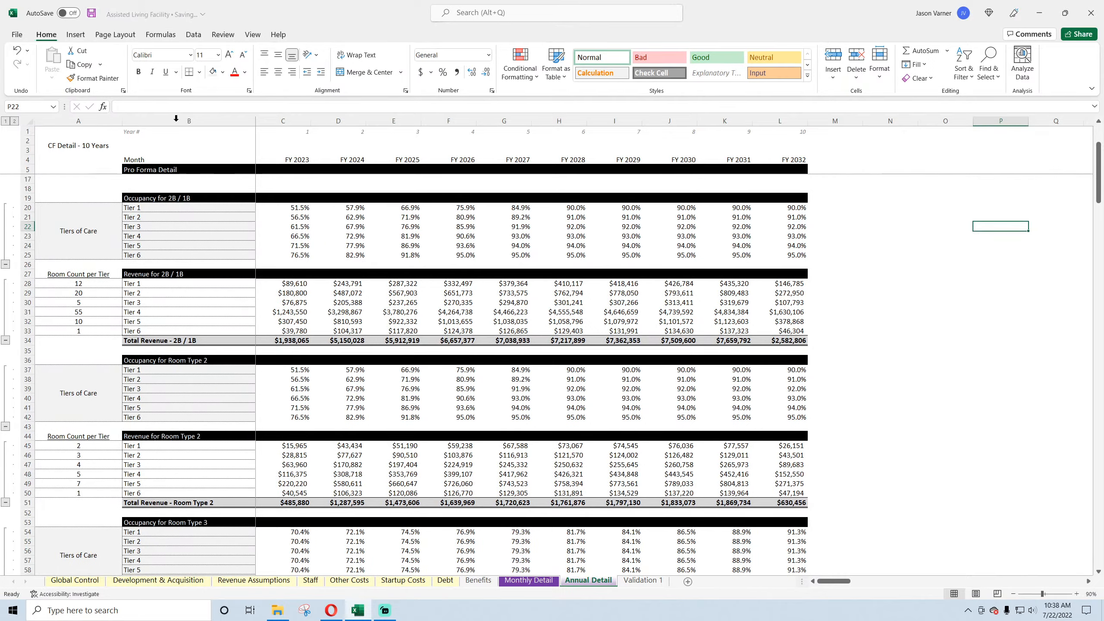
- Check the in-house and outsourced headcounts on the Annual Detail sheet against the Monthly Detail sheet's final months
scroll(578, 342, down, 20)
scroll(578, 342, down, 18)
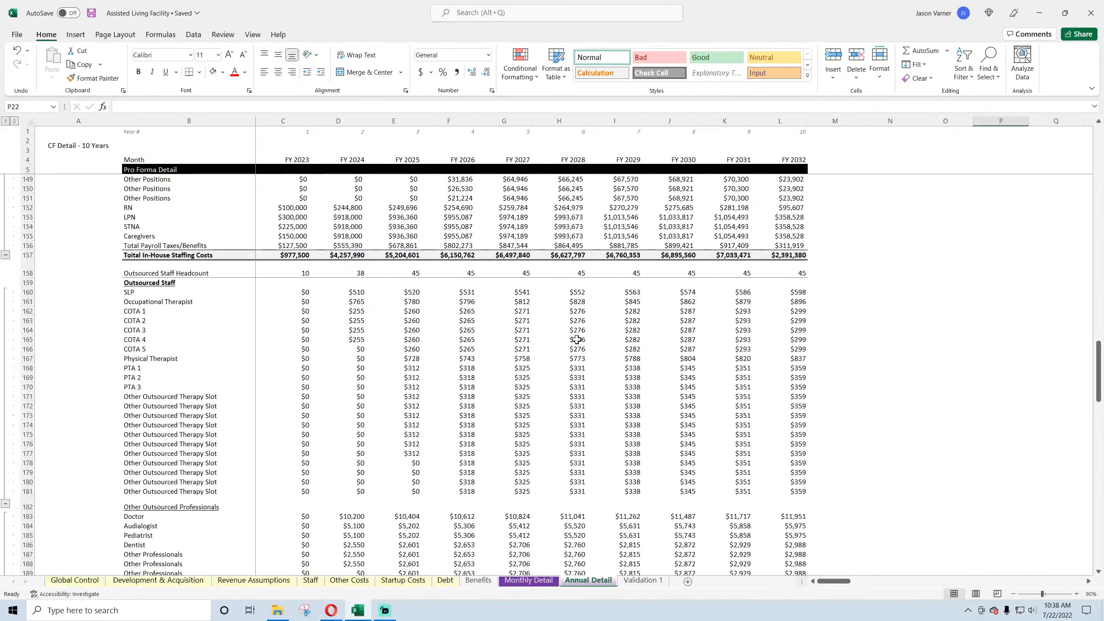
scroll(697, 325, up, 20)
scroll(697, 328, down, 20)
click(543, 581)
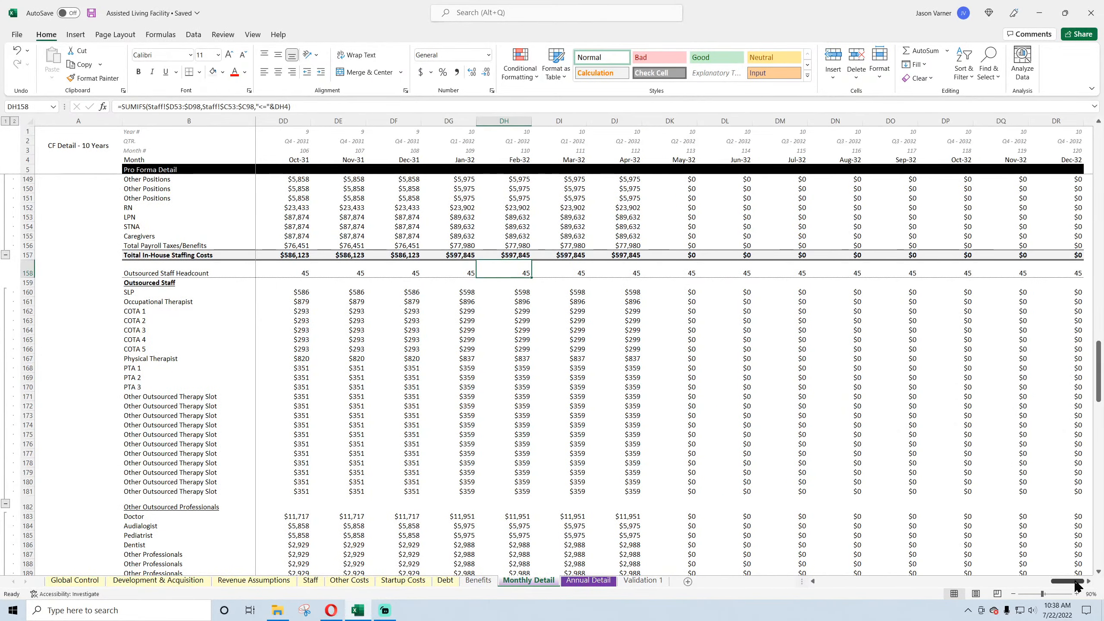
scroll(1074, 288, up, 15)
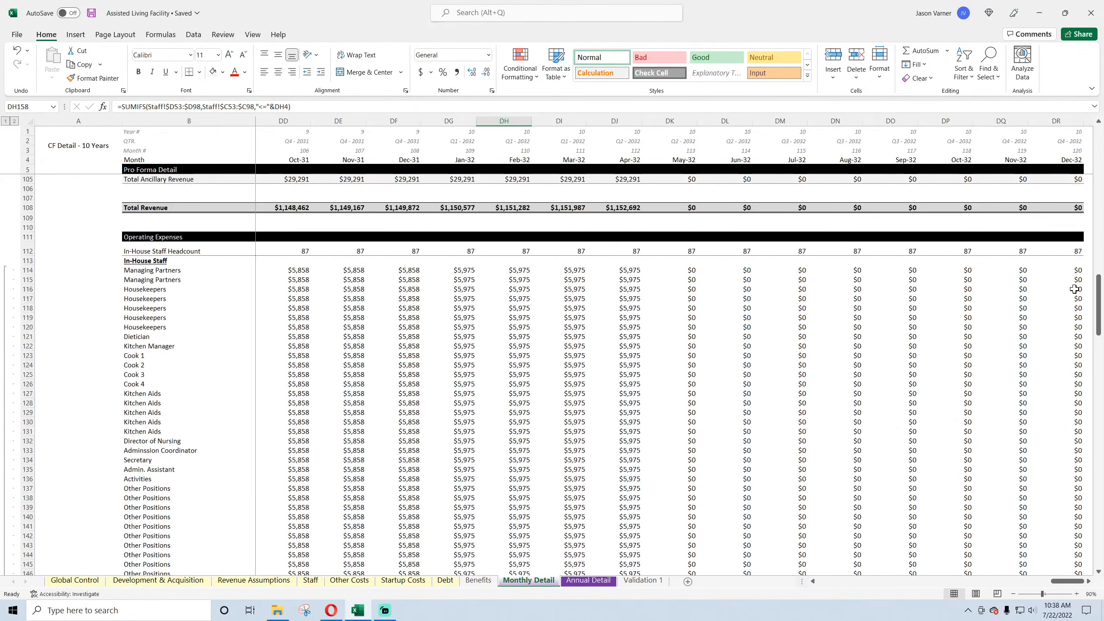
click(588, 581)
scroll(603, 339, down, 11)
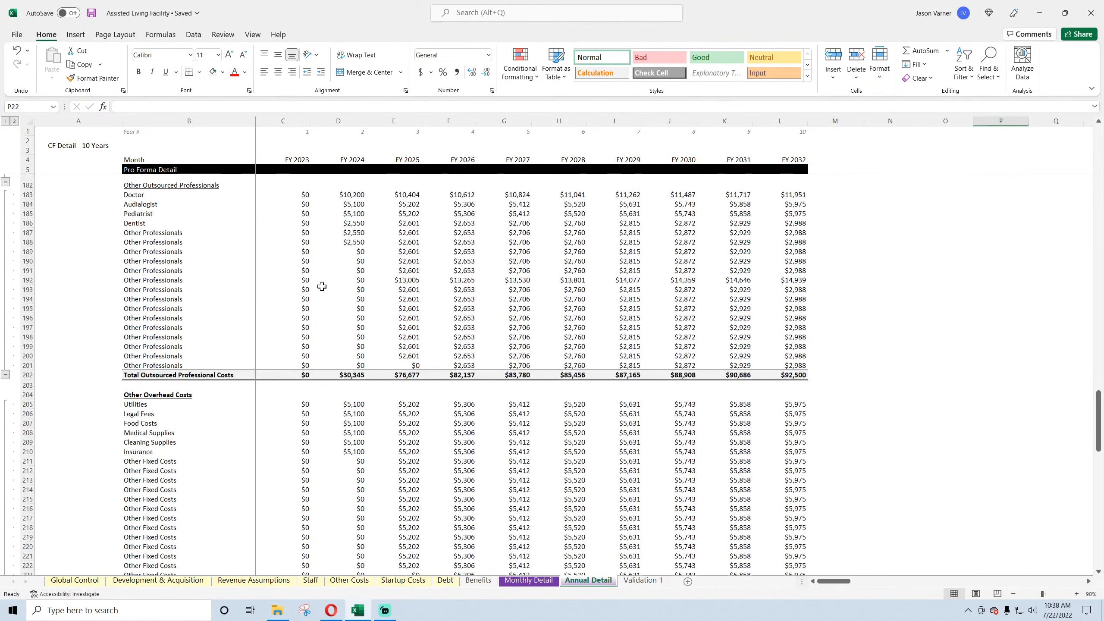
right_click(305, 262)
click(329, 307)
scroll(331, 351, down, 18)
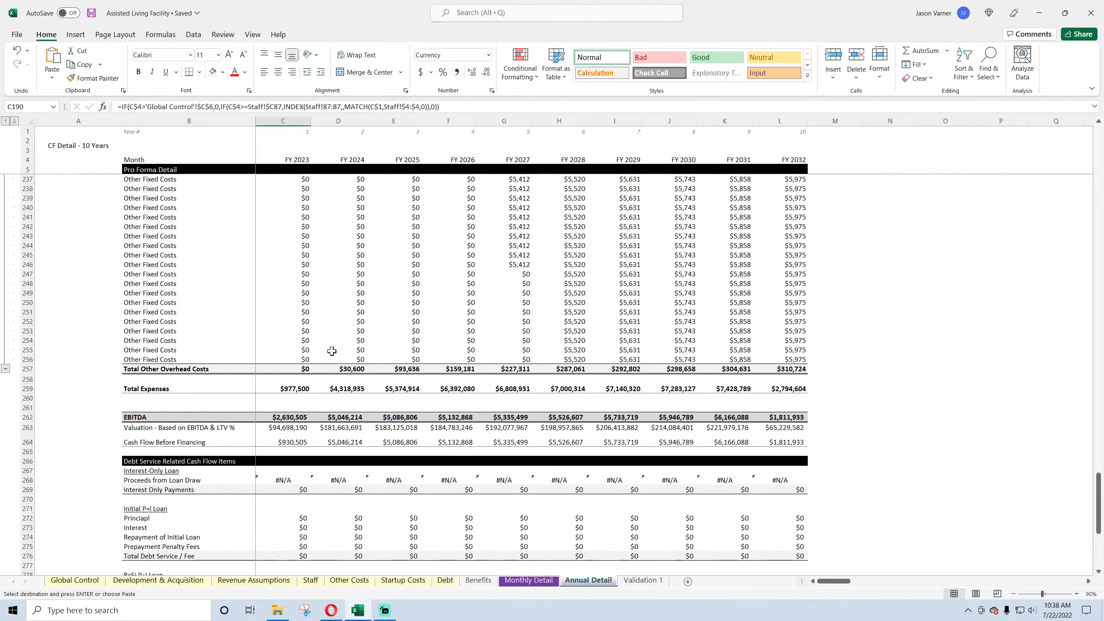
scroll(331, 351, up, 20)
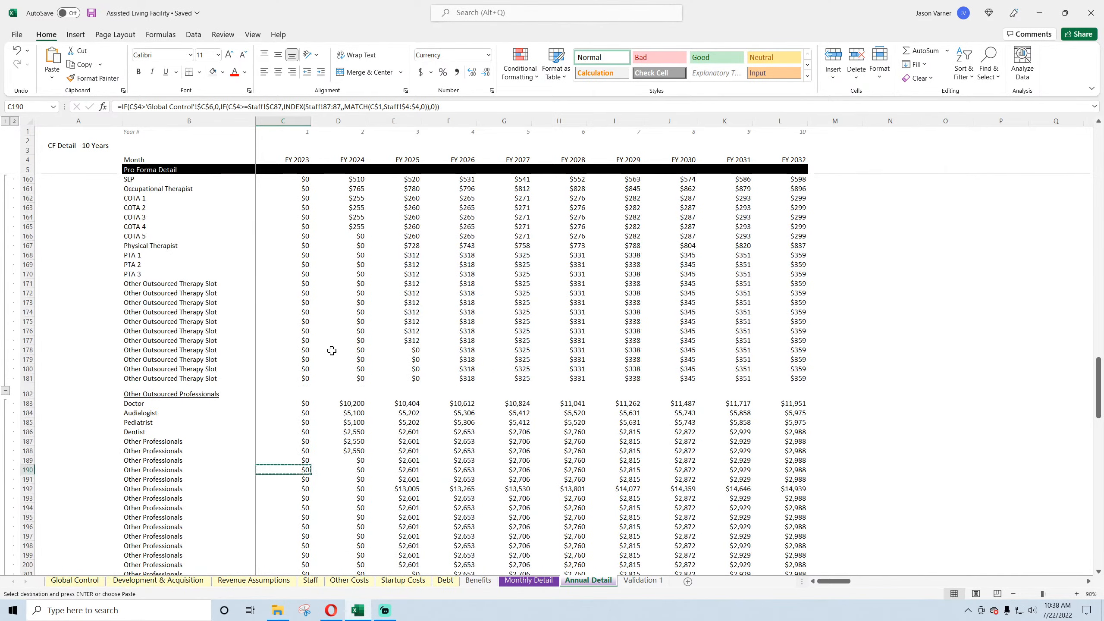
scroll(332, 351, up, 15)
scroll(324, 350, down, 12)
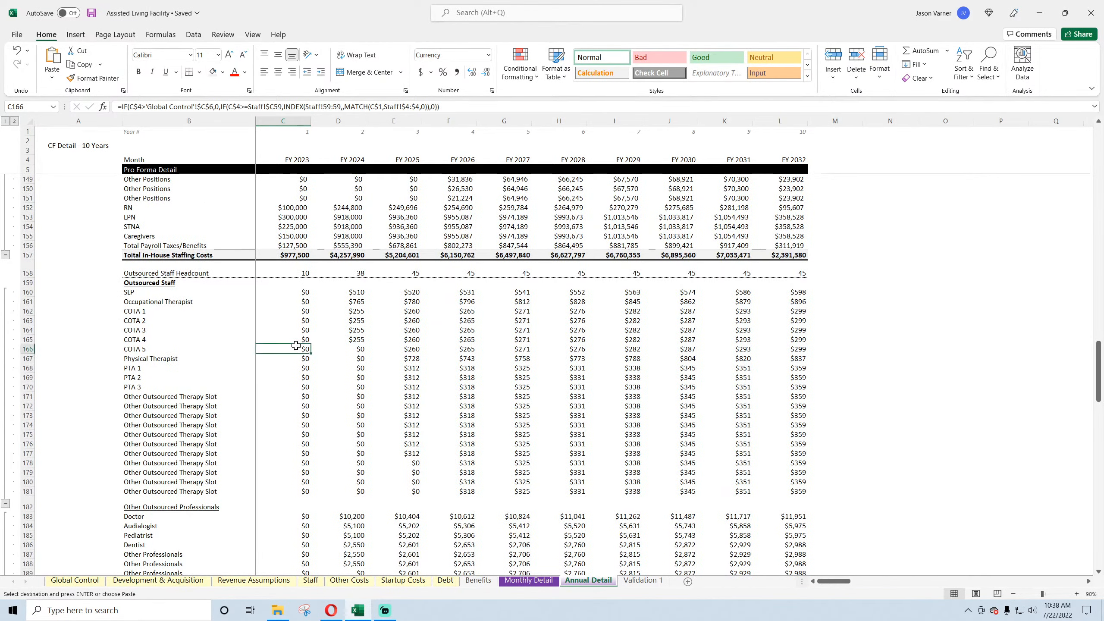
- Copy the SUMIFS formula from C114 into the SLP cell C160 and fill it across to column L and down to row 181
scroll(296, 346, up, 15)
click(291, 271)
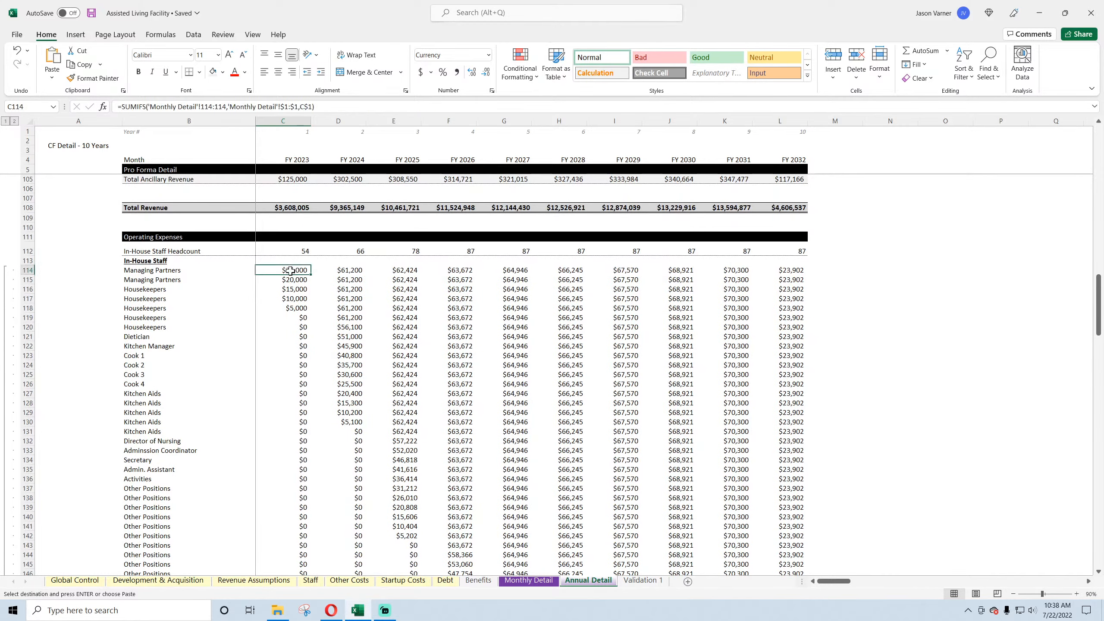
right_click(290, 271)
scroll(310, 313, down, 15)
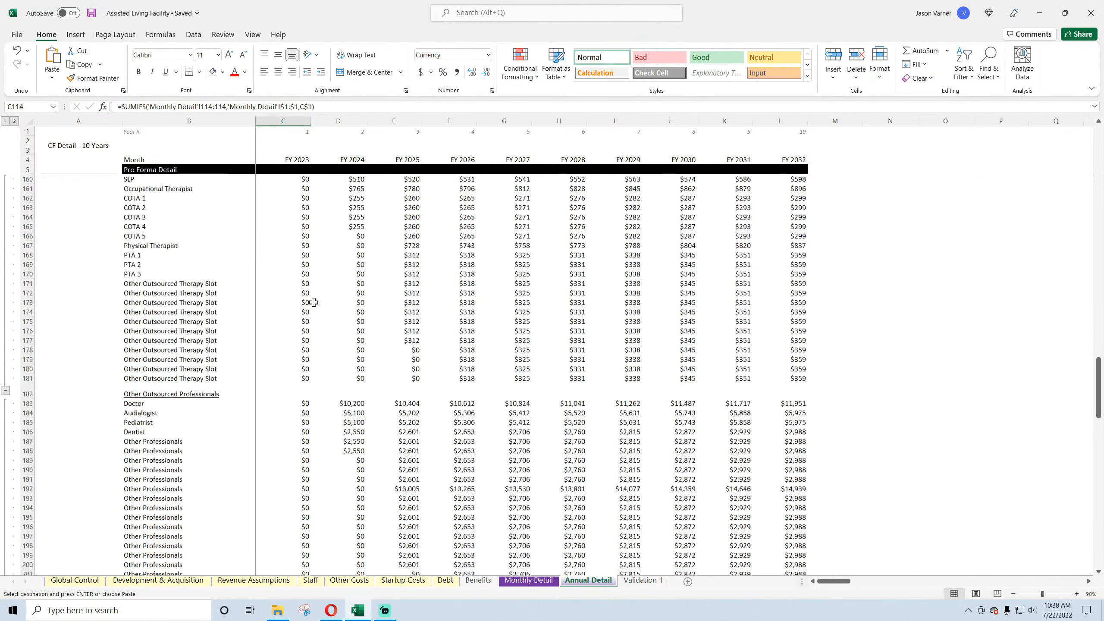
right_click(303, 291)
click(328, 342)
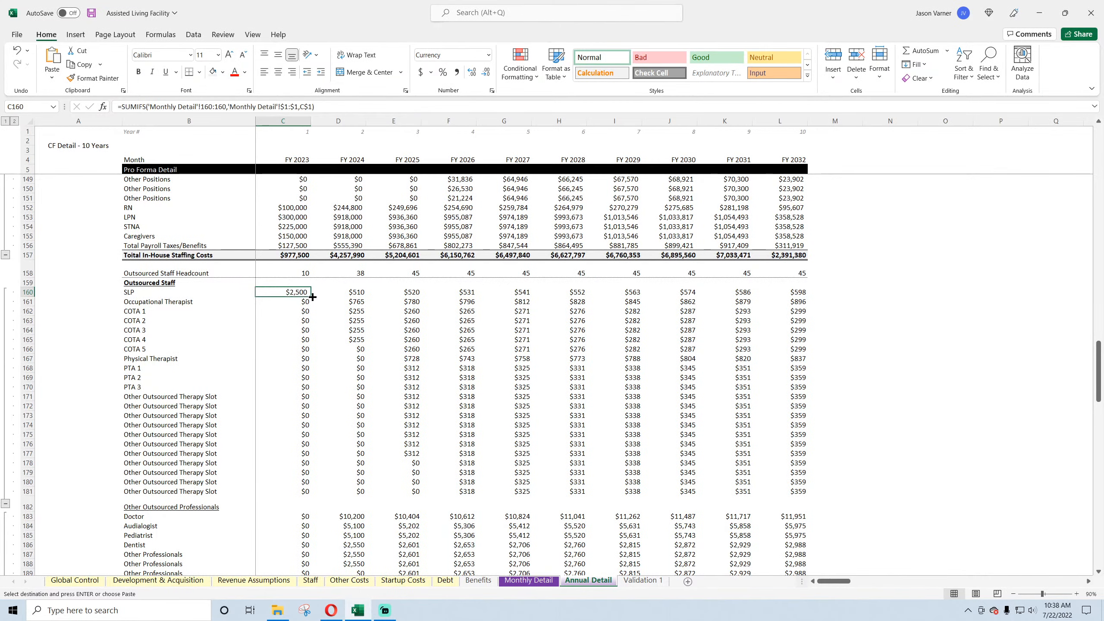
drag(310, 297, 793, 496)
- Copy the SUMIFS formula from the Other Outsourced Therapy Slot cell C178 into the Doctor cell C183
scroll(315, 375, down, 4)
click(305, 350)
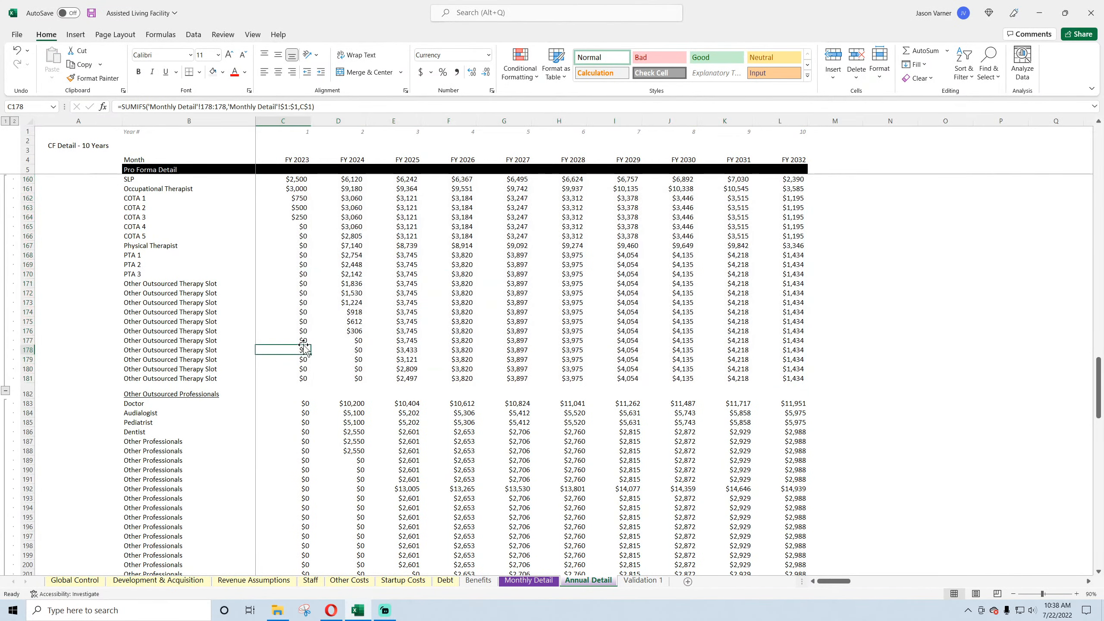
right_click(301, 348)
click(332, 64)
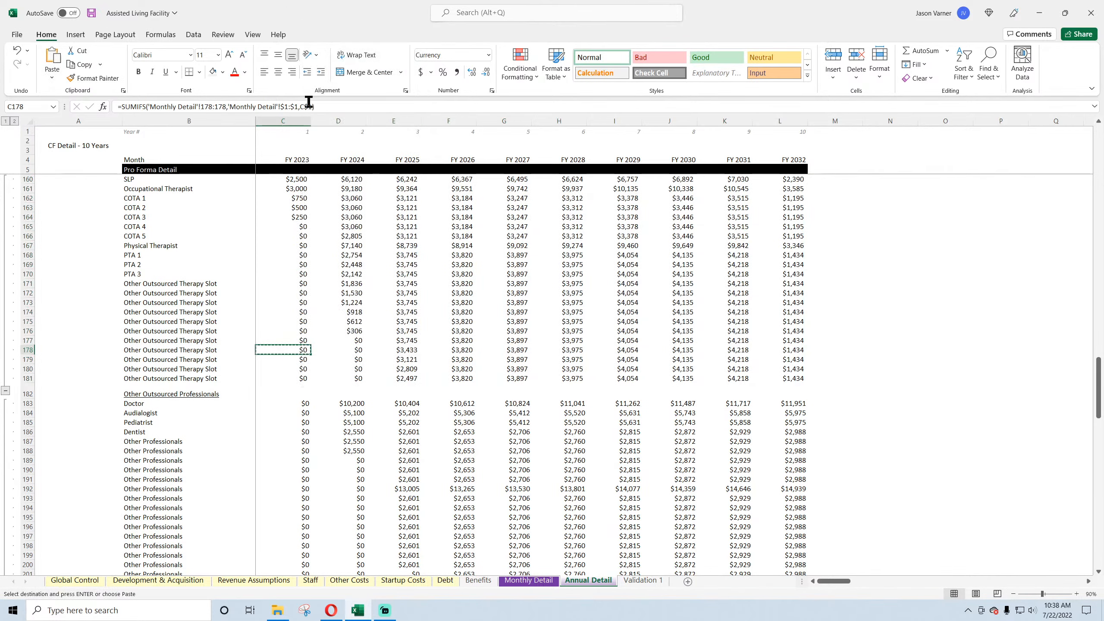
right_click(297, 401)
click(326, 149)
scroll(322, 370, down, 4)
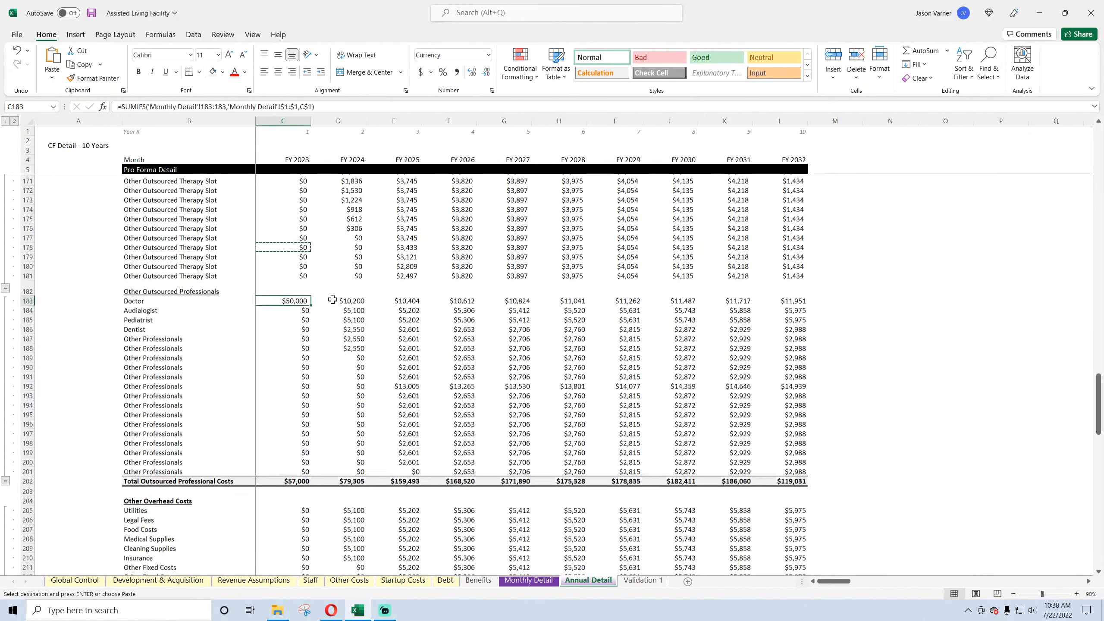
- Fill the SUMIFS formula from the Doctor cell C183 across to column L and down to row 201
drag(312, 305, 783, 469)
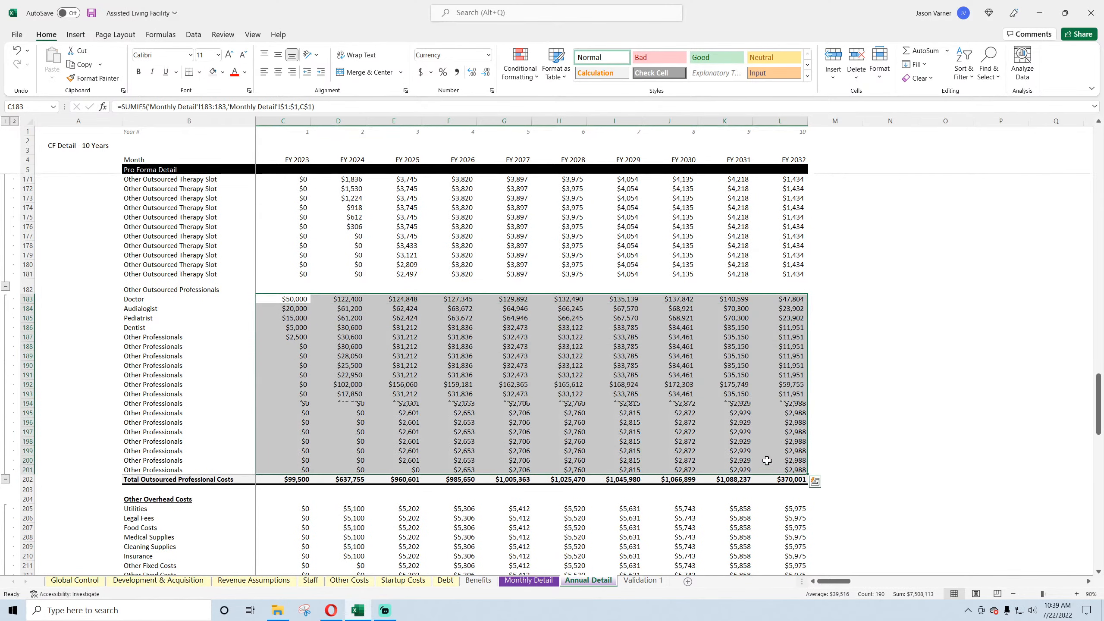
click(428, 372)
- Copy the SUMIFS formula from the Other Professionals cell C196 into the Utilities cell C205
scroll(350, 344, down, 7)
click(299, 208)
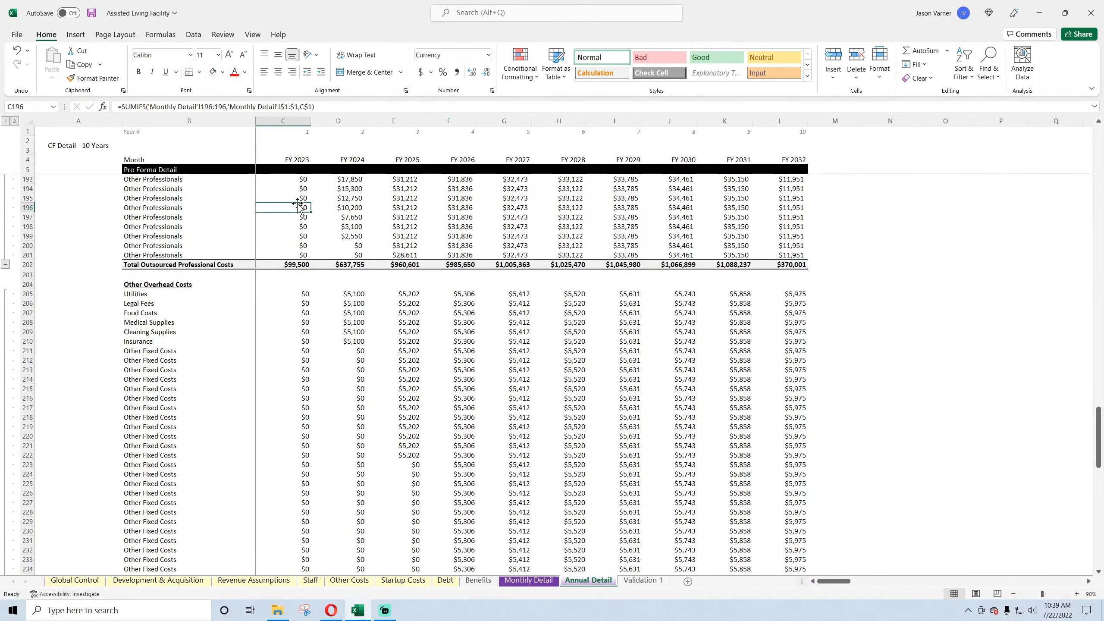
right_click(298, 208)
click(323, 248)
right_click(306, 295)
click(328, 345)
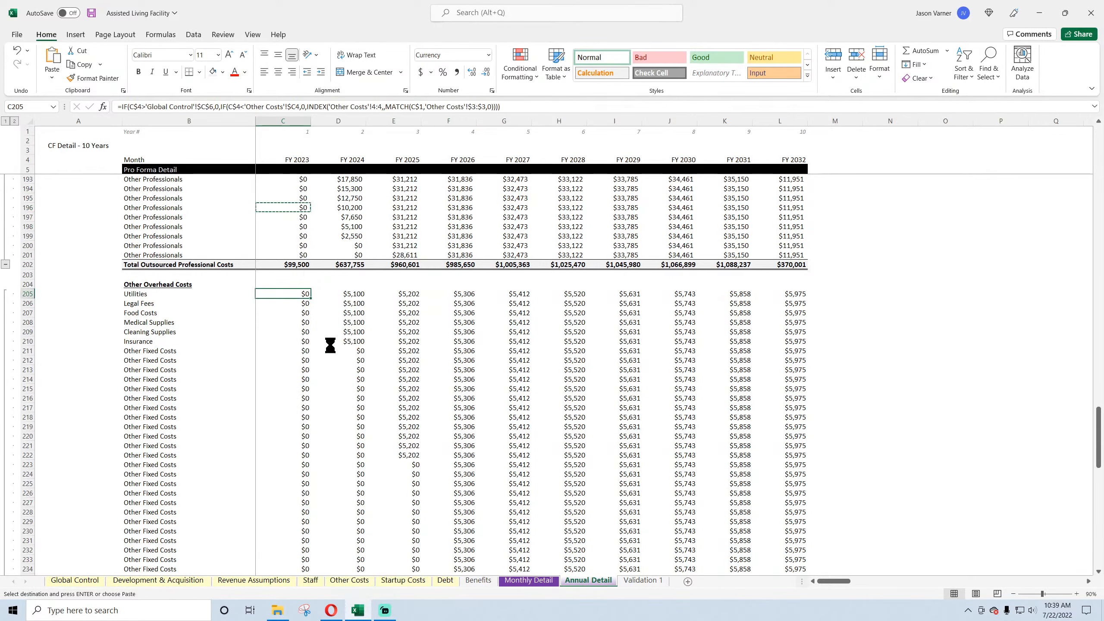
- Fill the Utilities formula in C205 across to column L and down to row 256, and save the workbook
drag(312, 298, 806, 496)
scroll(766, 353, down, 7)
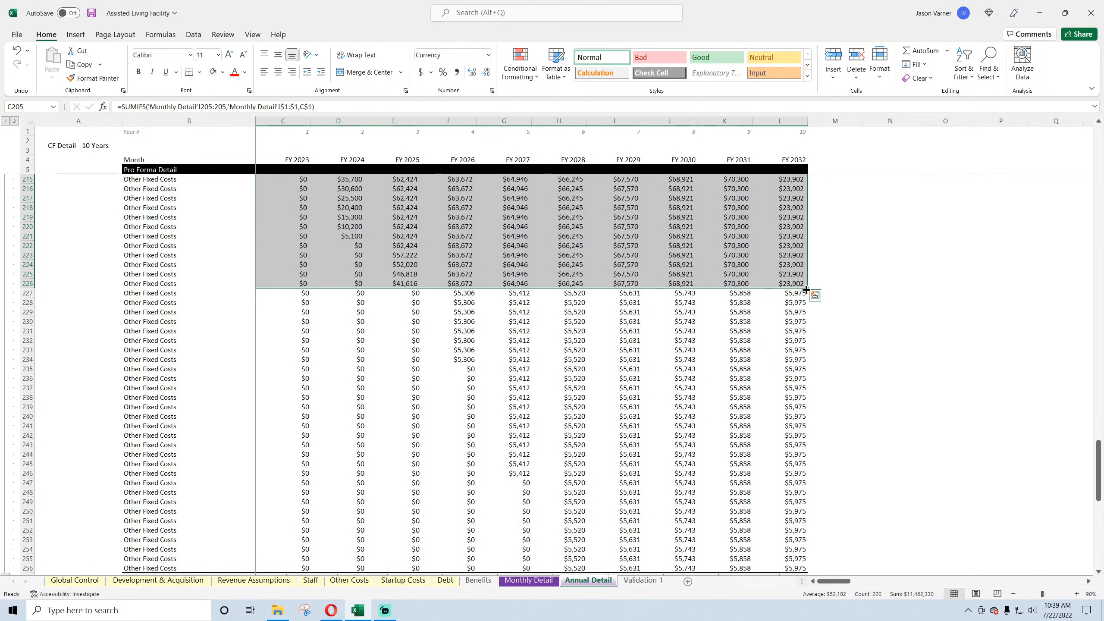
drag(807, 289, 806, 493)
scroll(808, 305, down, 7)
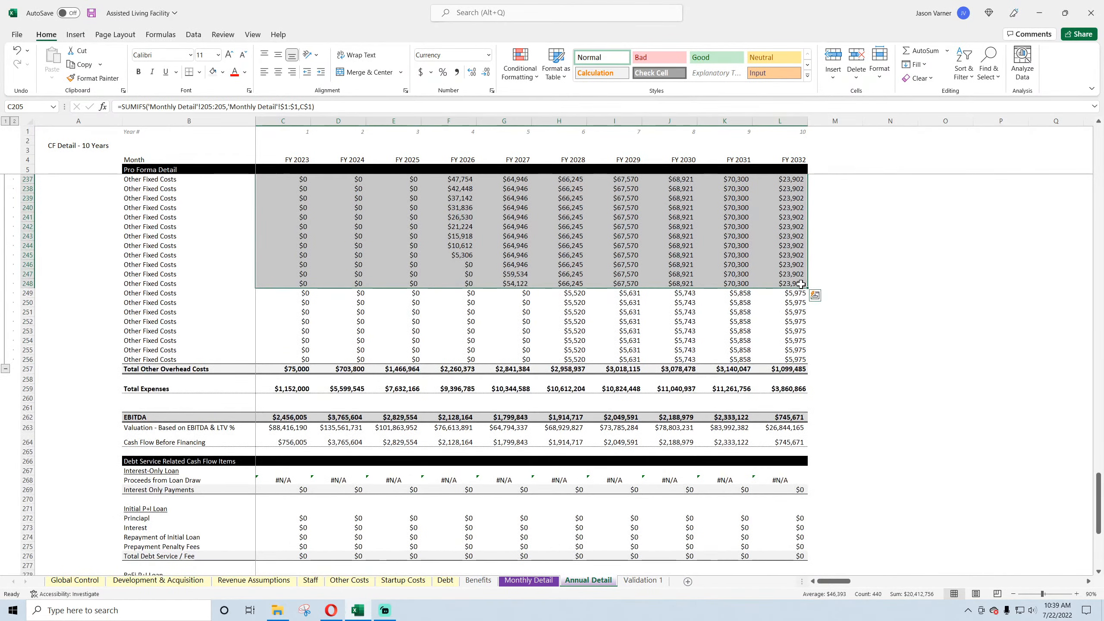
drag(807, 304, 806, 363)
click(393, 274)
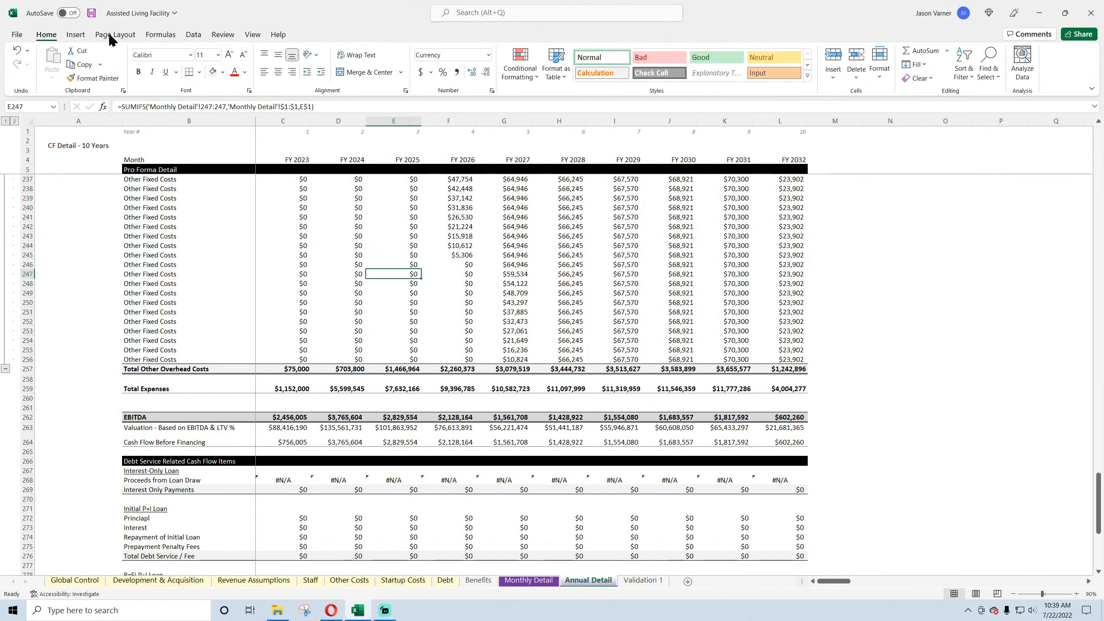
click(92, 13)
- Compare the ten-year EBITDA sum in row 262 of Annual Detail with the EBITDA row sum on Monthly Detail
click(290, 368)
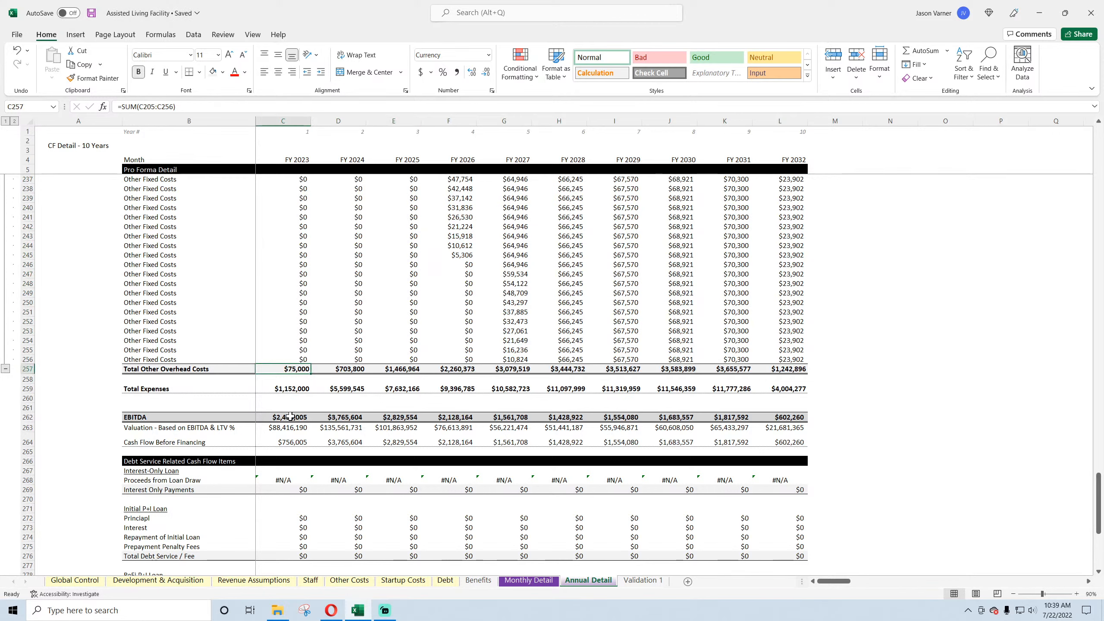
drag(291, 416, 781, 420)
click(529, 580)
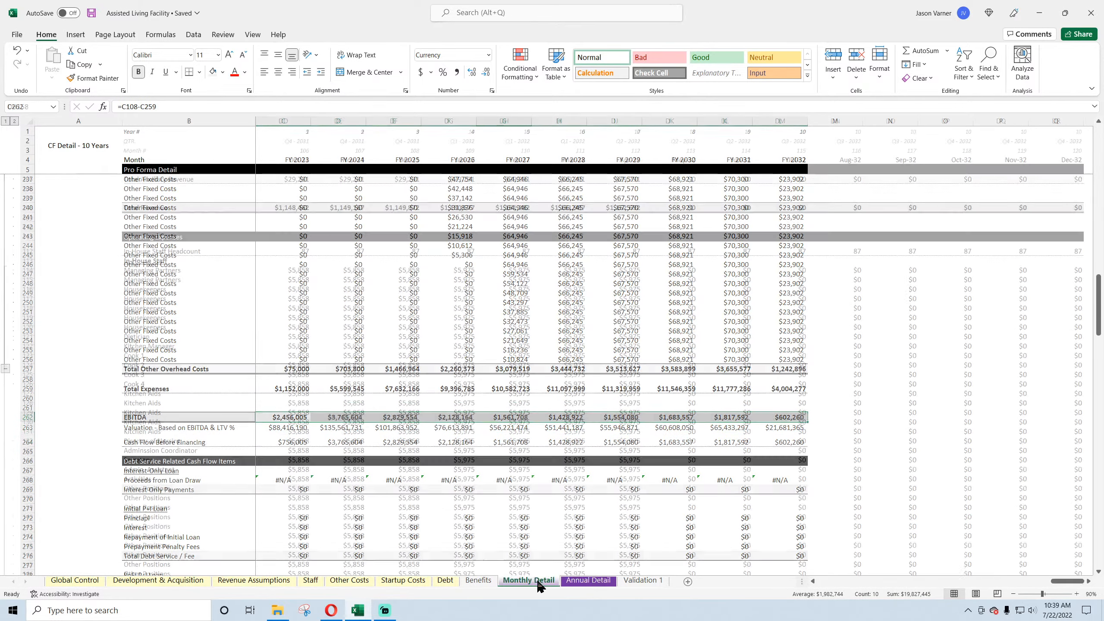
scroll(182, 415, down, 20)
scroll(182, 416, down, 4)
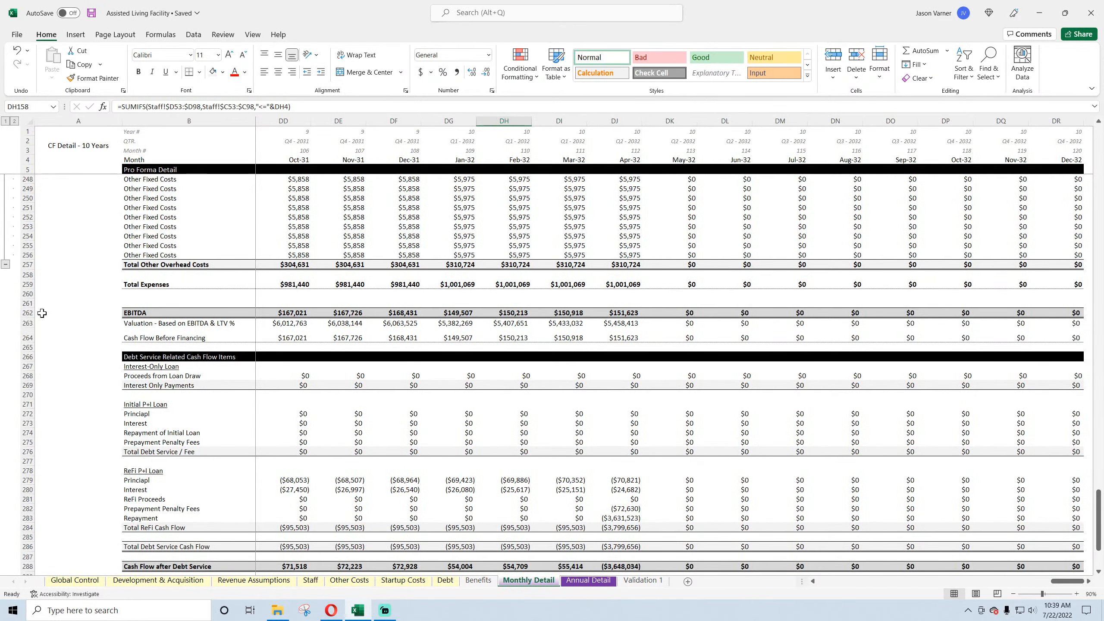
click(21, 313)
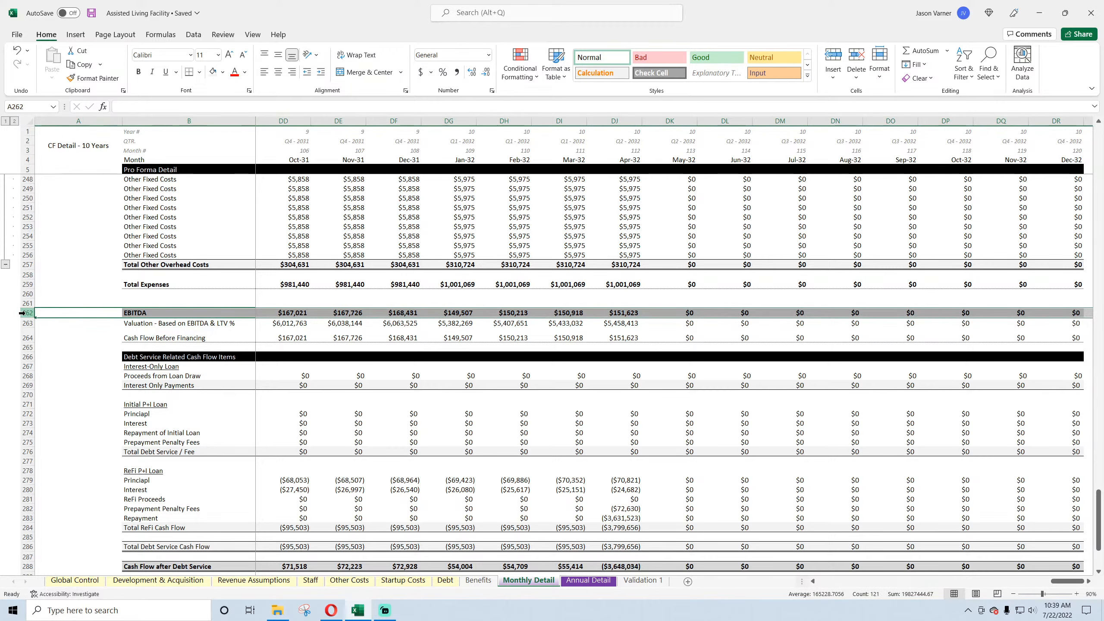
drag(1066, 582, 830, 581)
click(579, 583)
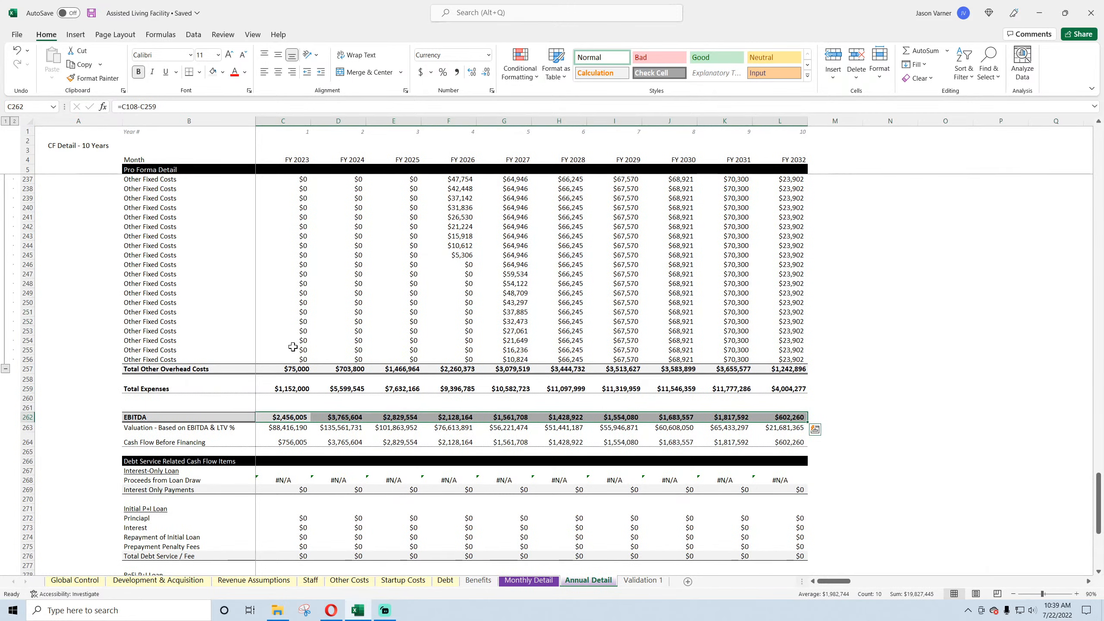
- Clear the contents of the Valuation - Based on EBITDA & LTV % row, B263:L263
scroll(292, 346, down, 4)
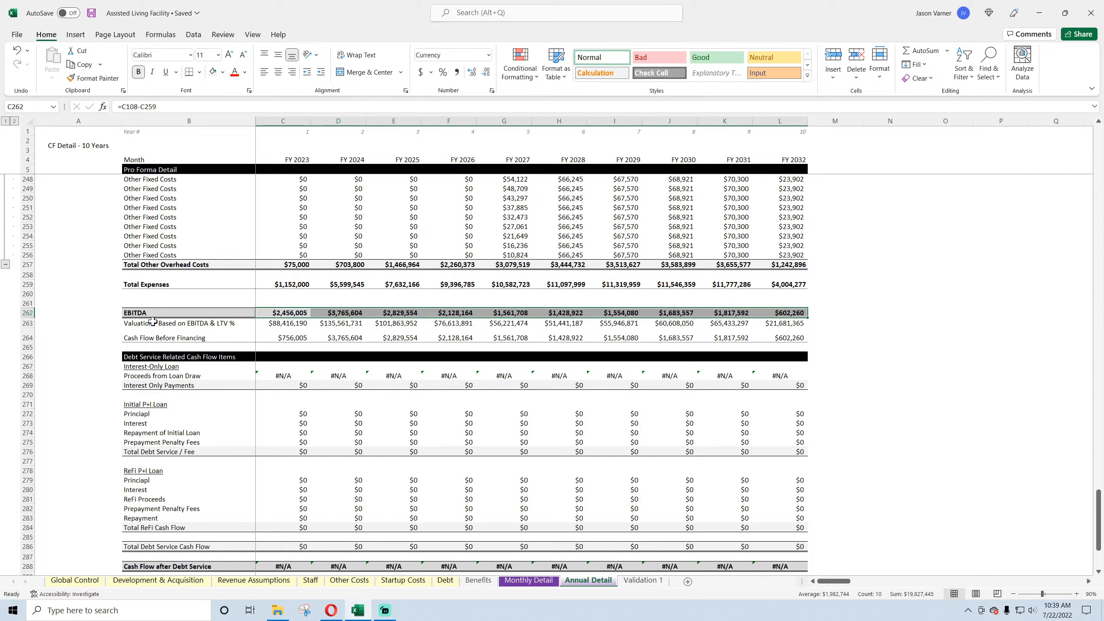
drag(153, 321, 778, 324)
right_click(778, 324)
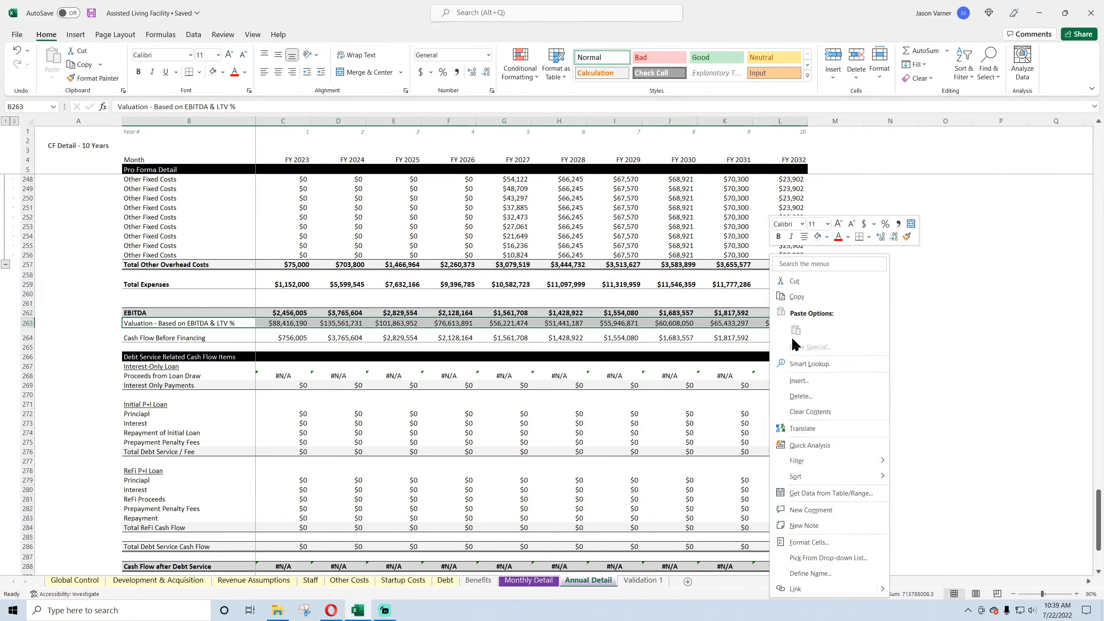
click(806, 411)
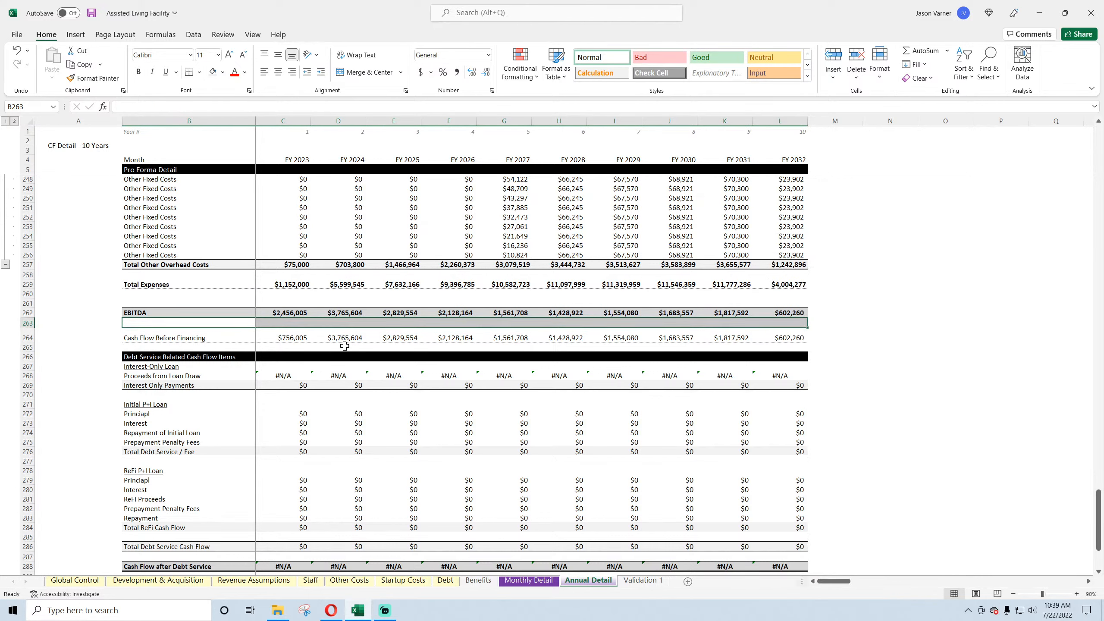
- Examine the Cash Flow Before Financing formulas in C264 and D264 and the development cost and EBITDA cells they reference
click(300, 338)
click(298, 226)
click(285, 338)
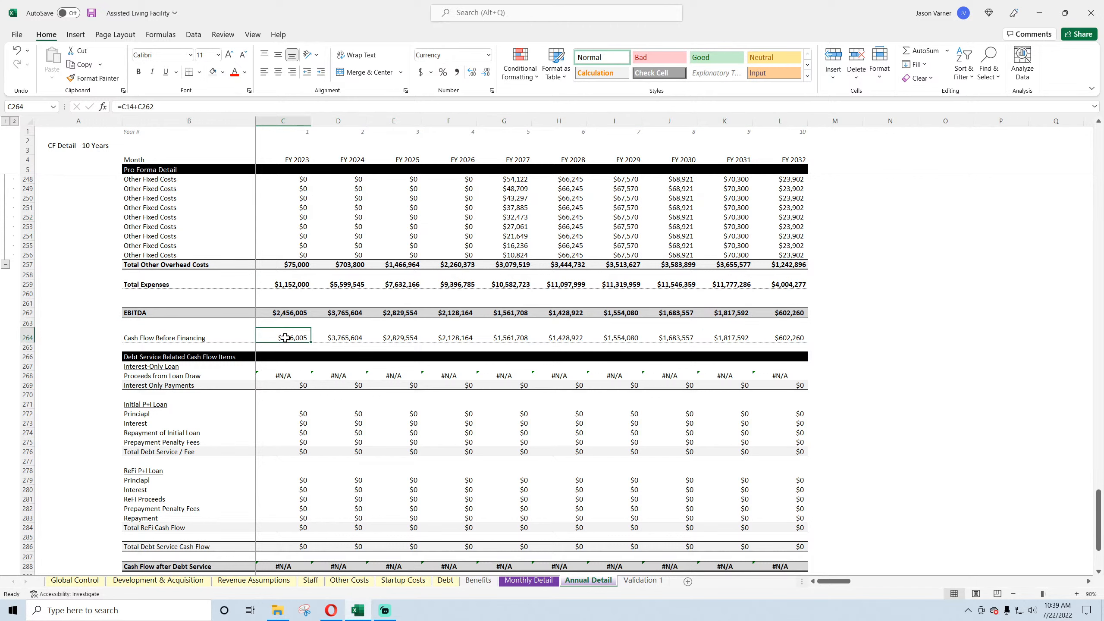
double_click(285, 338)
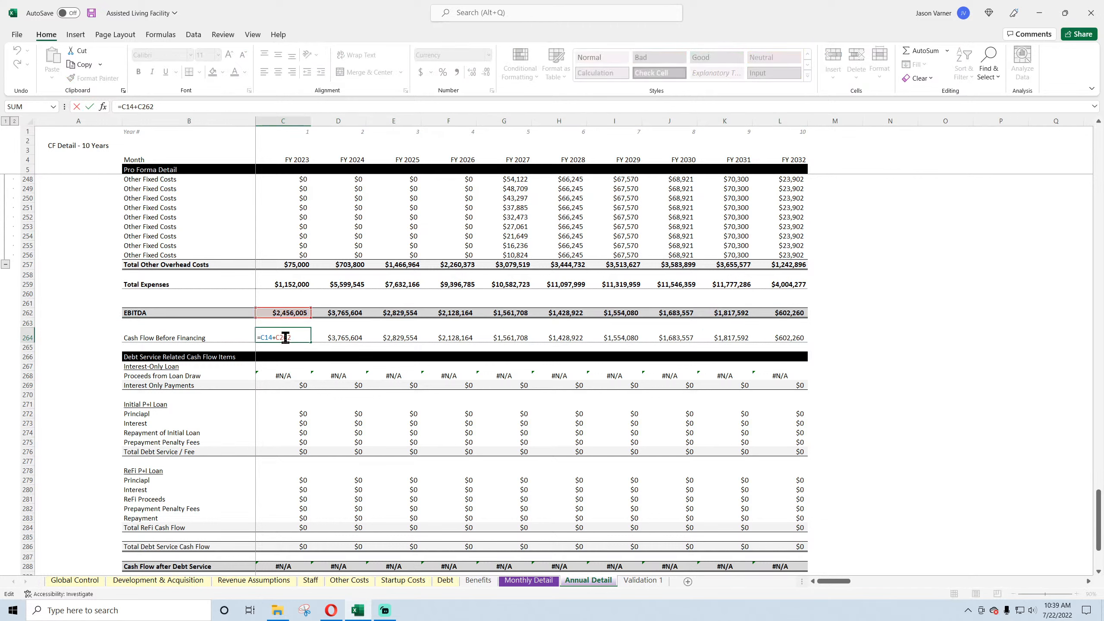
scroll(366, 322, up, 20)
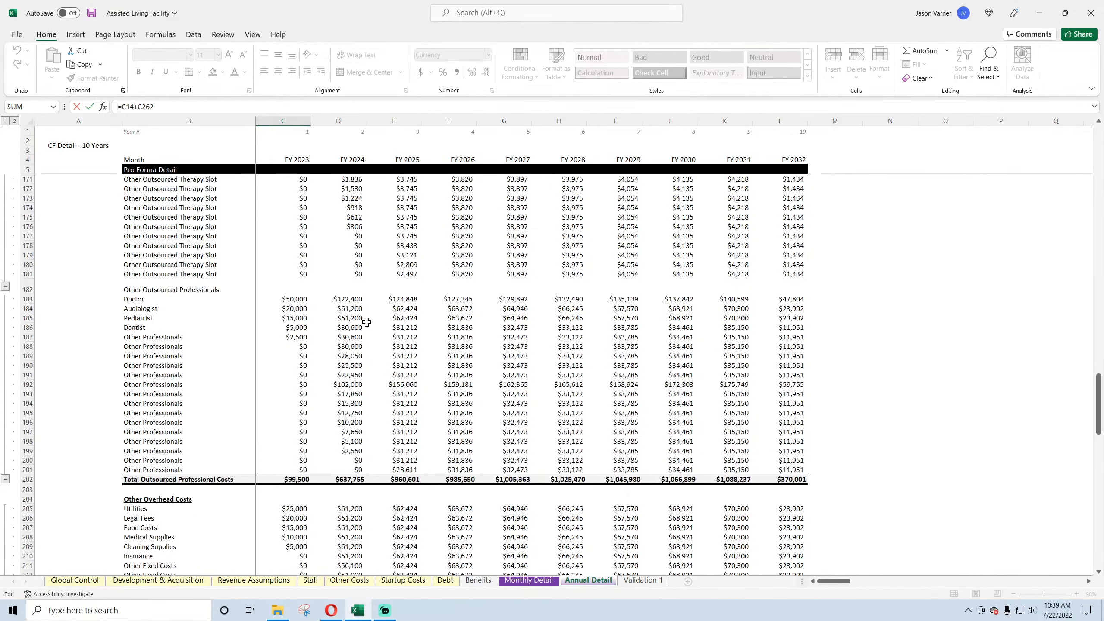
scroll(367, 322, up, 20)
key(Return)
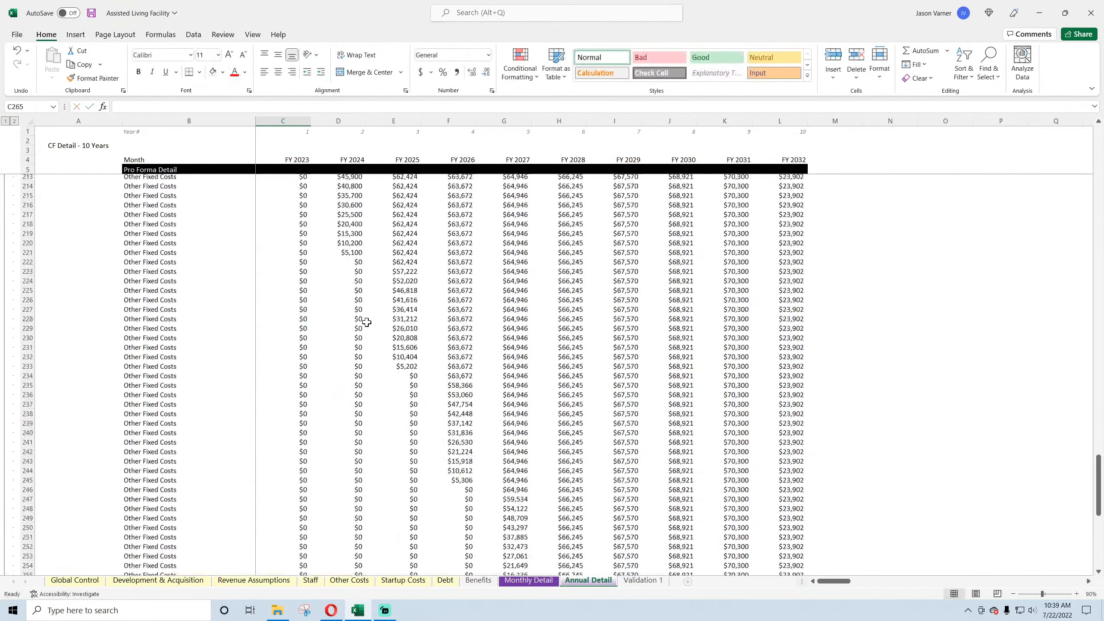
double_click(296, 347)
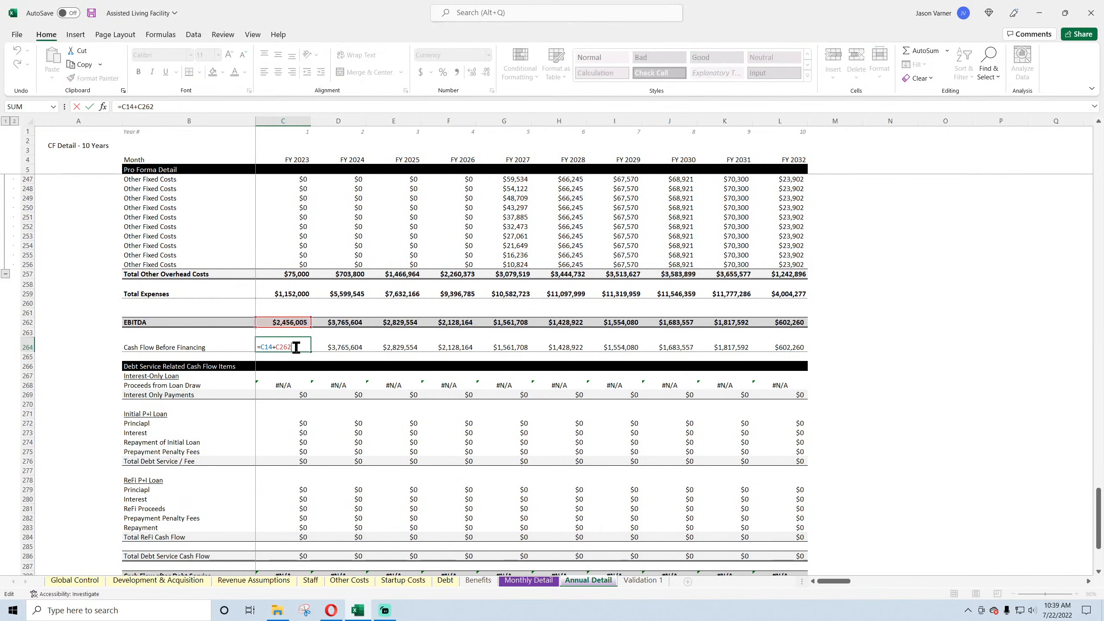
scroll(319, 369, down, 12)
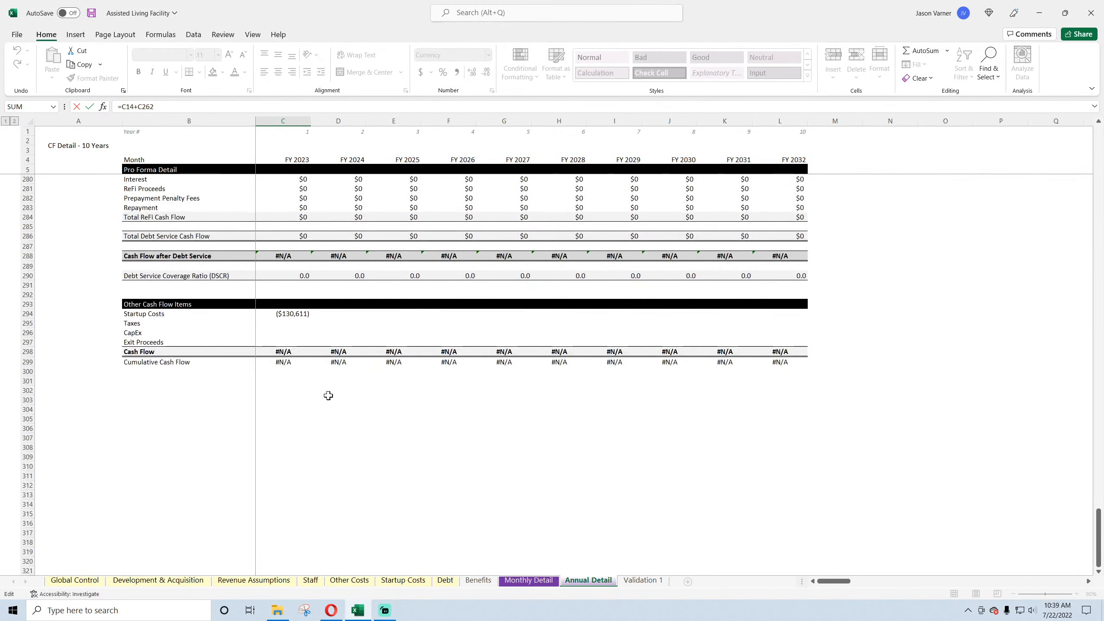
scroll(328, 395, up, 8)
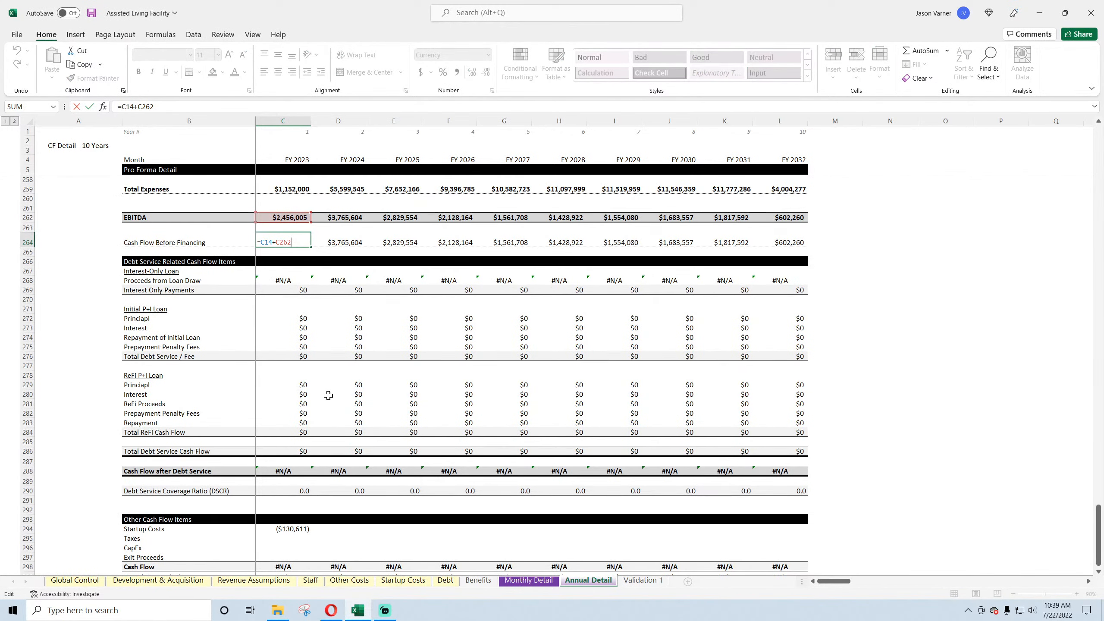
scroll(328, 395, up, 20)
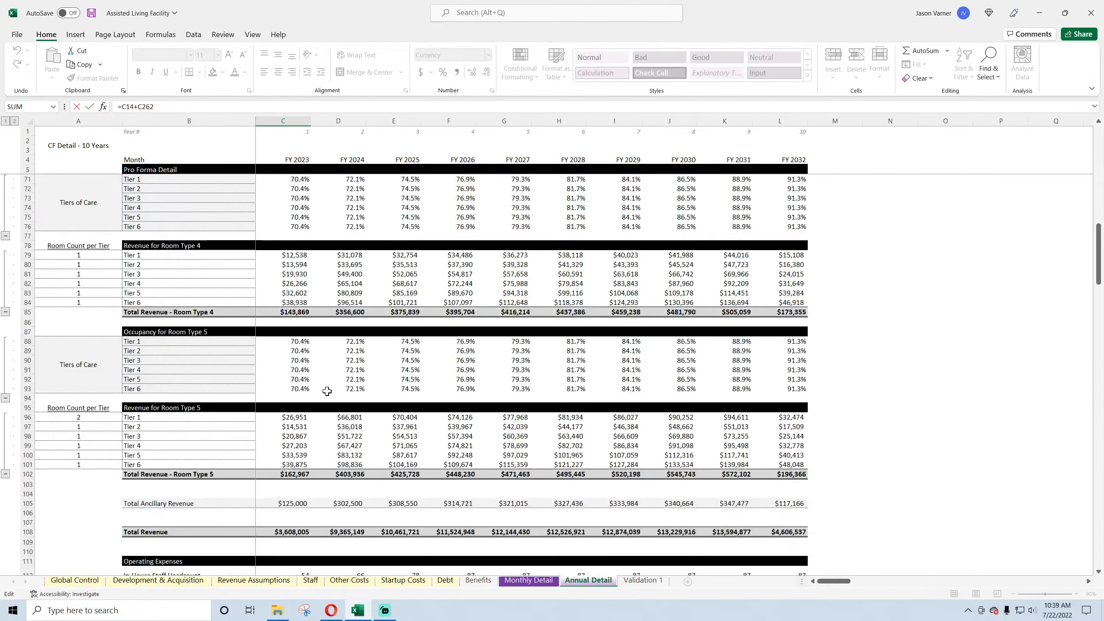
scroll(327, 391, up, 1)
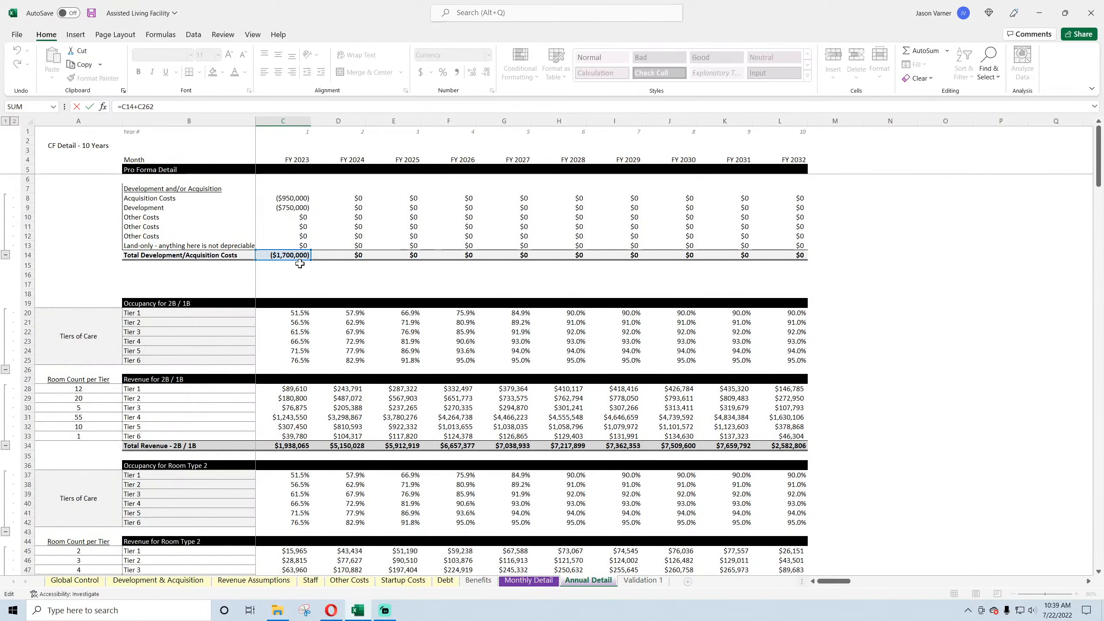
key(Return)
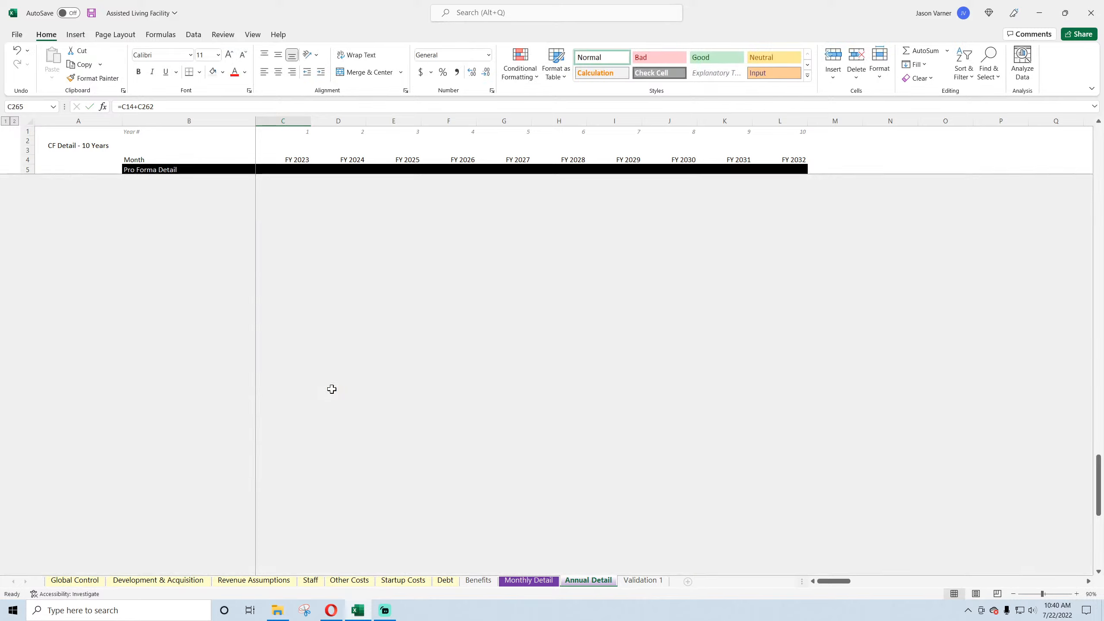
scroll(331, 389, down, 1)
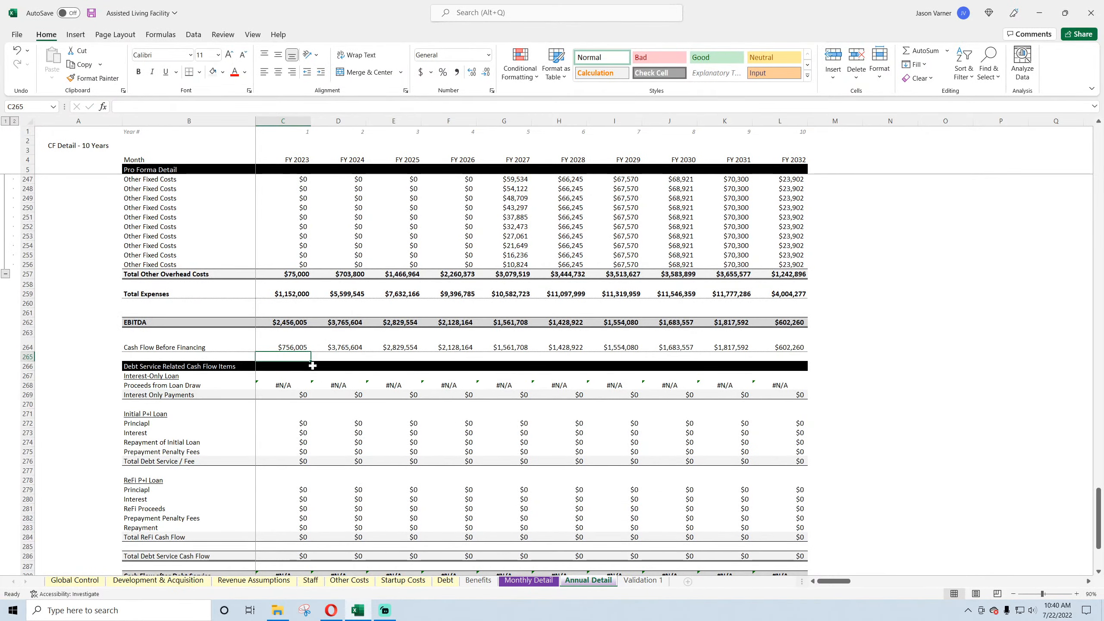
click(294, 345)
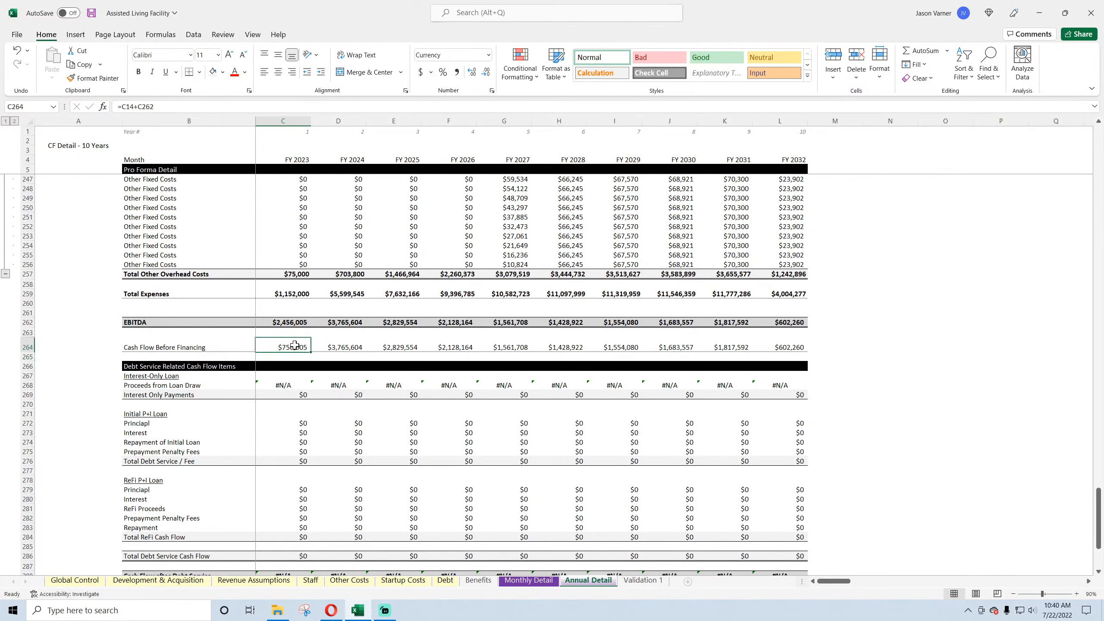
click(340, 348)
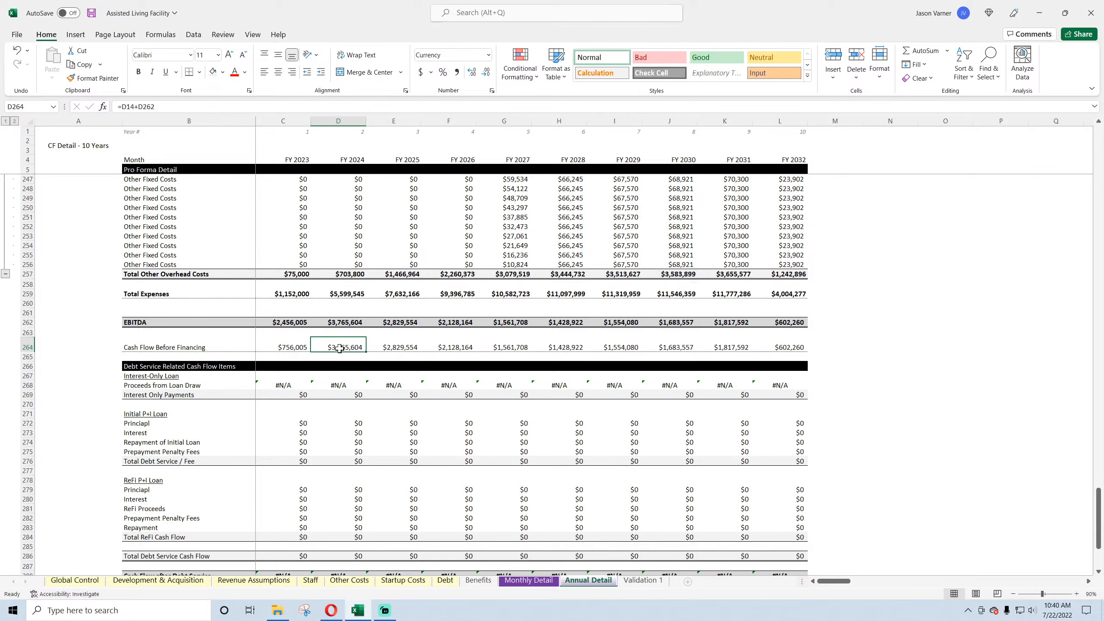
- Copy the SUMIFS formula from C254 into the Proceeds from Loan Draw cell C268 and fill it across to column L
right_click(300, 245)
click(328, 287)
right_click(285, 385)
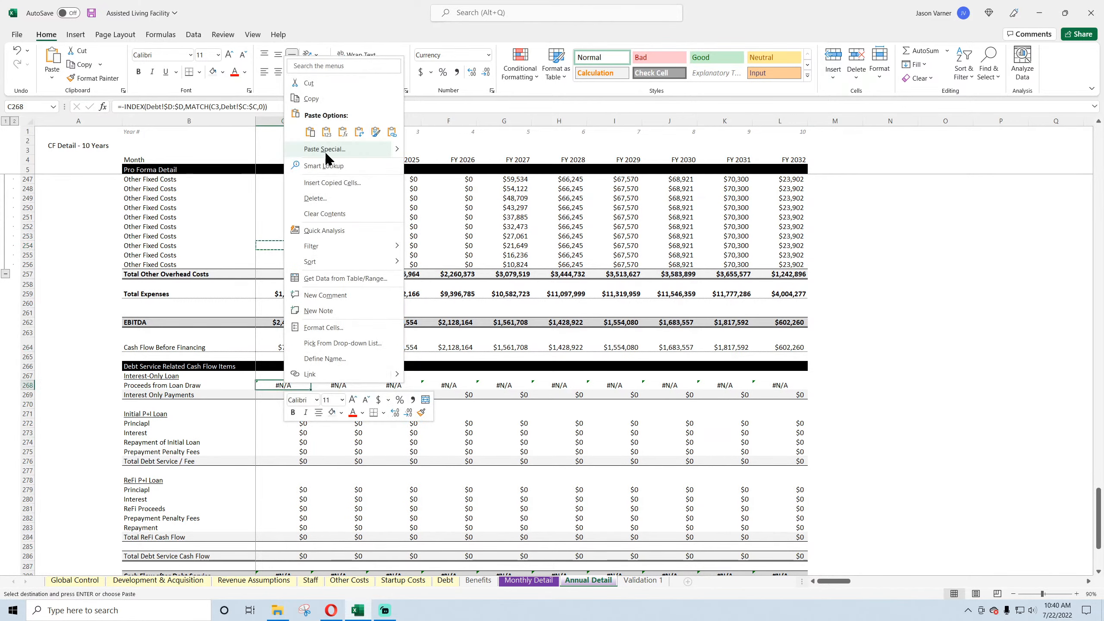
click(296, 146)
drag(430, 394, 799, 395)
- Copy the SUMIFS formula from C268 into the Initial P+I Loan cell C272 and fill it across to column L and down to row 275
right_click(304, 387)
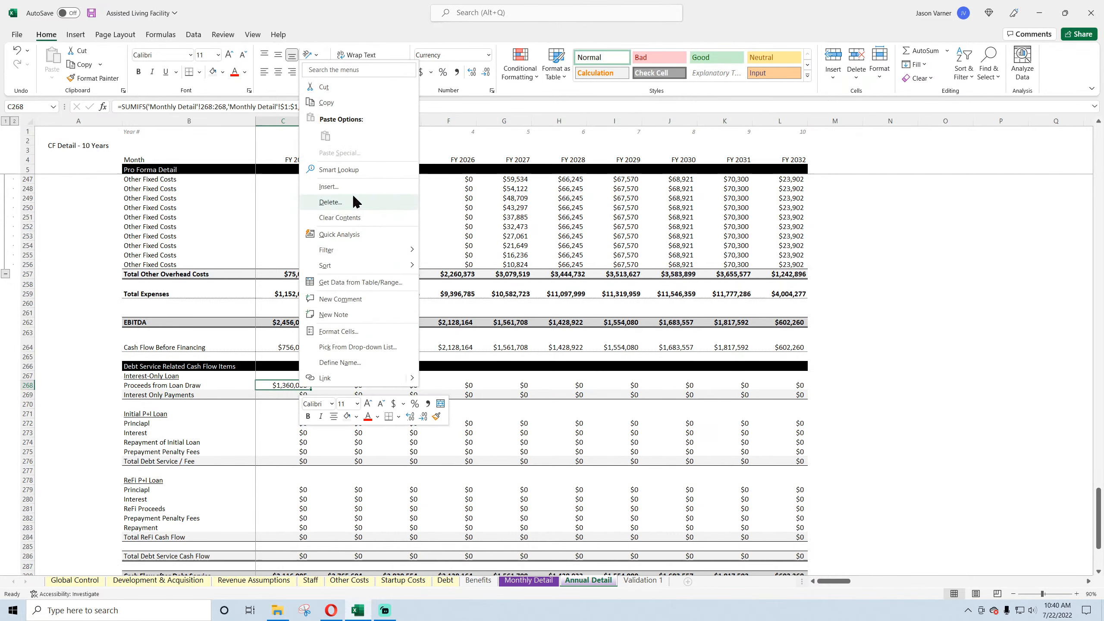
click(326, 103)
right_click(284, 415)
right_click(275, 425)
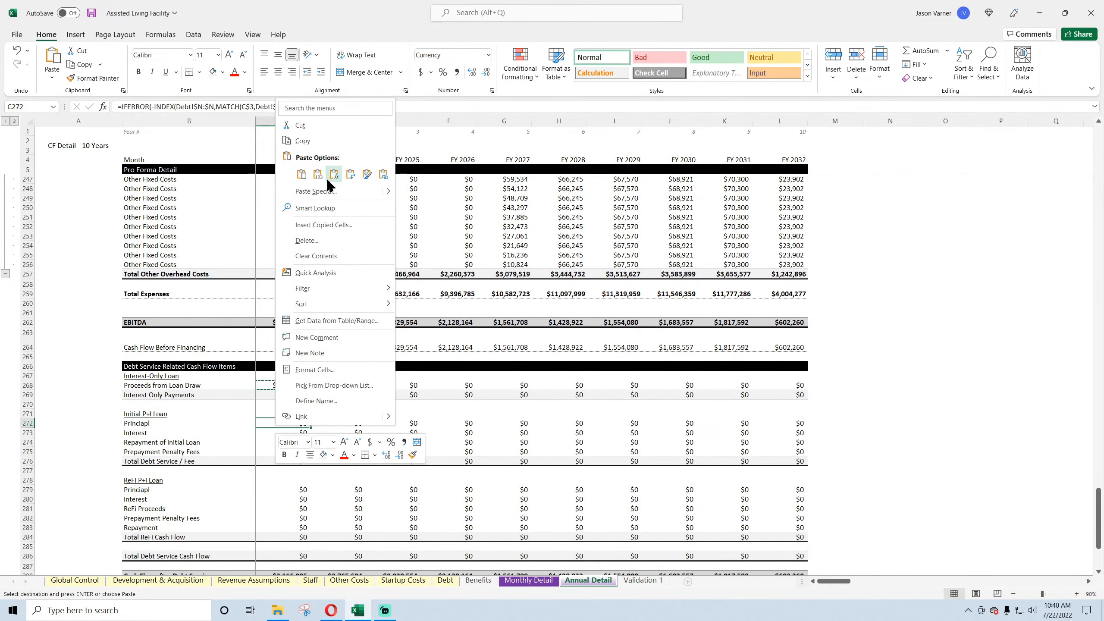
click(301, 174)
drag(311, 428, 782, 455)
- Copy the Initial P+I Loan formulas in C272:L275 to the ReFi P+I Loan rows, C279:L282
scroll(371, 316, down, 7)
scroll(371, 316, down, 1)
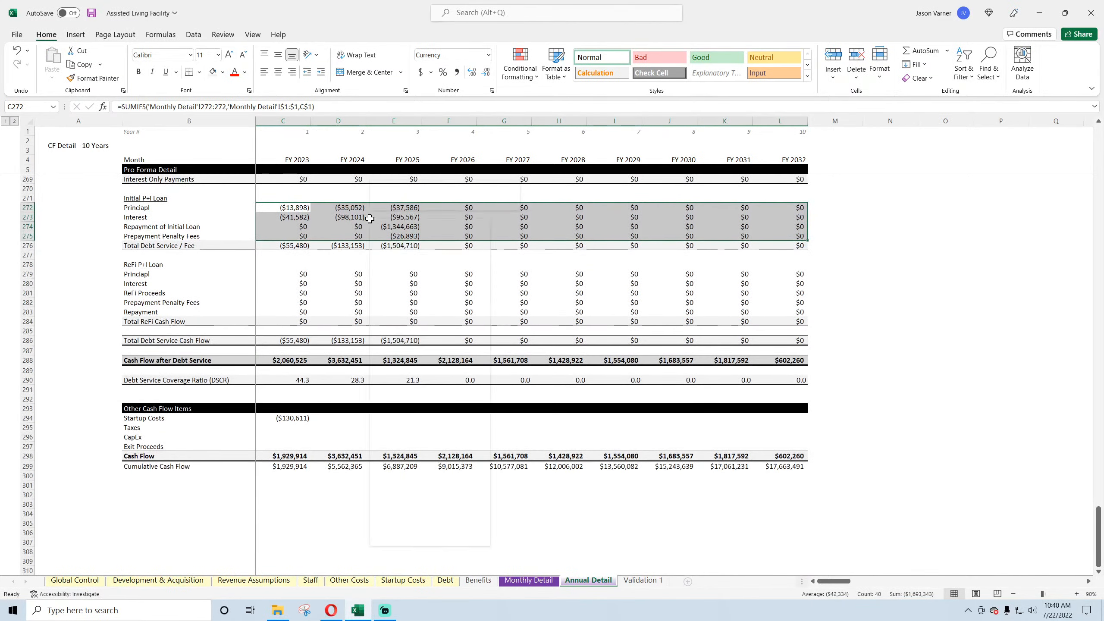
right_click(369, 213)
click(395, 254)
right_click(300, 274)
click(325, 346)
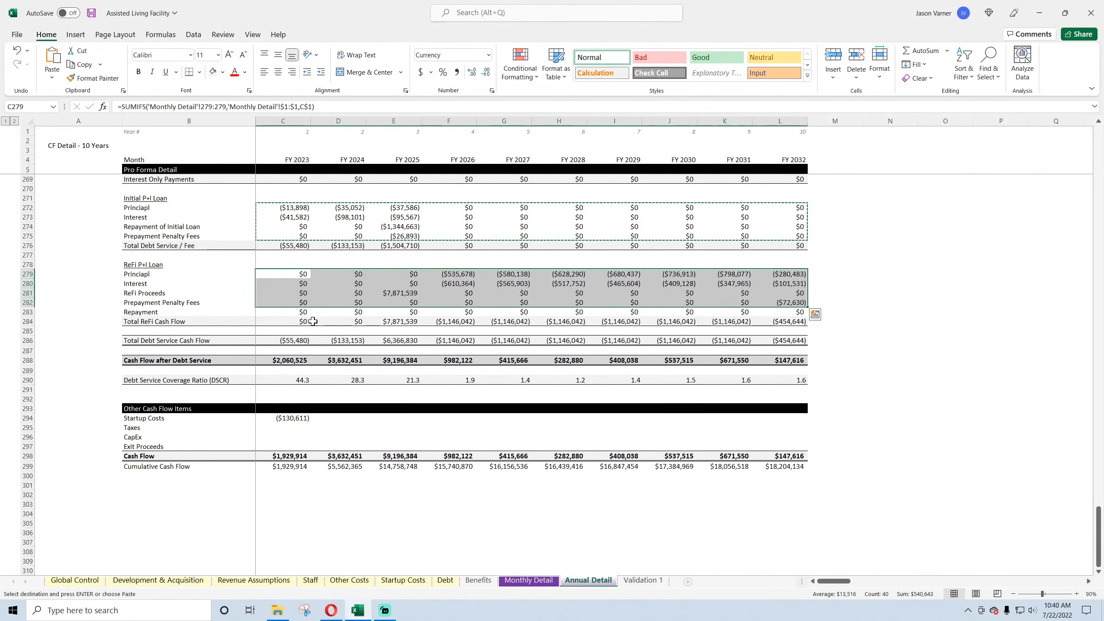
- Extend the SUMIFS formula from C282 into the ReFi Repayment row C283:L283 and save the workbook
click(305, 303)
key(Escape)
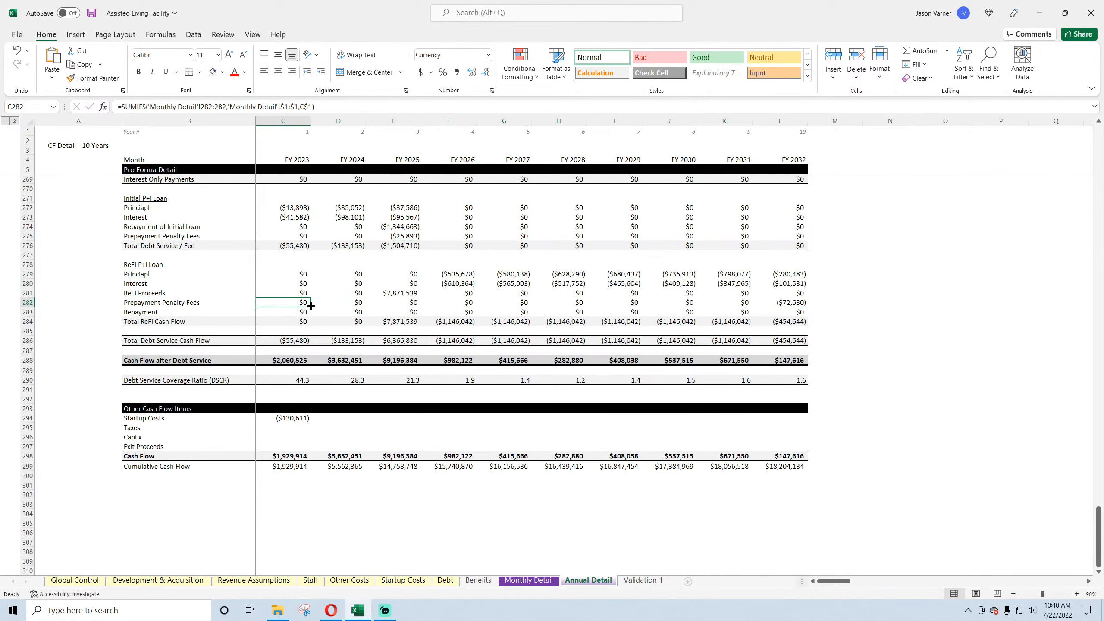
click(305, 312)
drag(311, 316, 806, 316)
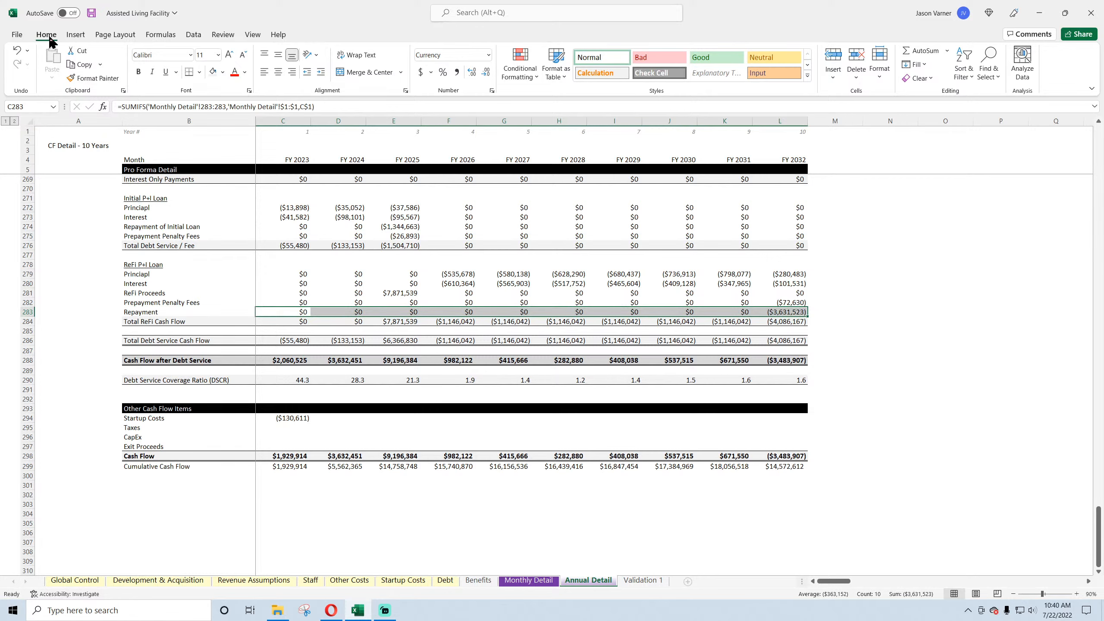
click(92, 13)
scroll(318, 282, up, 4)
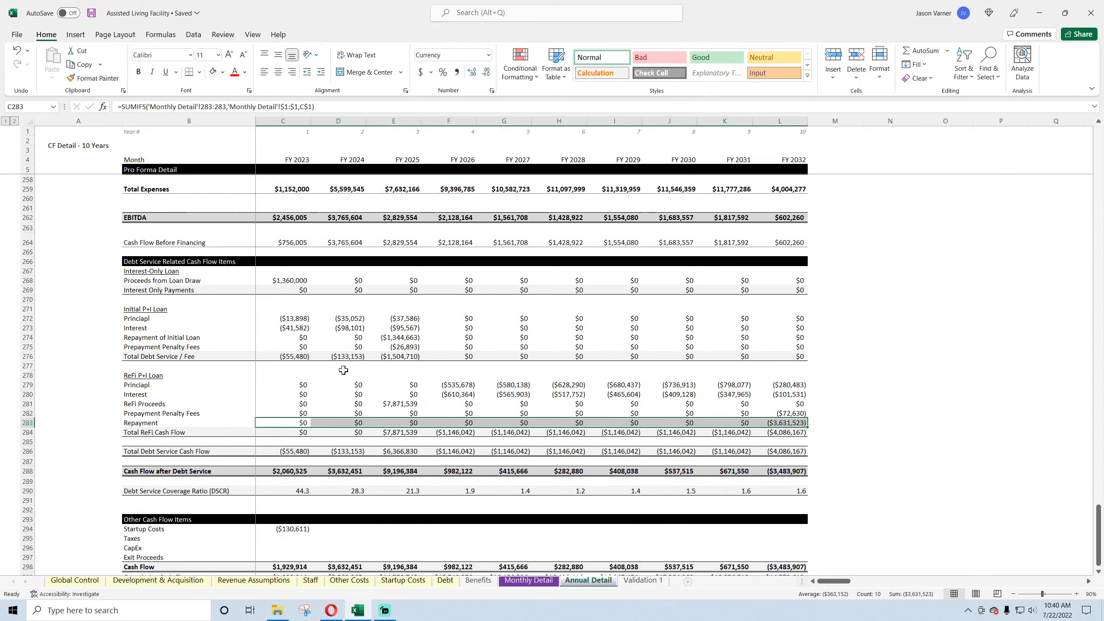
- Inspect the Debt Service Coverage Ratio formulas in row 290 and the Startup Costs and Taxes cells on the Annual Detail sheet
click(294, 489)
click(351, 490)
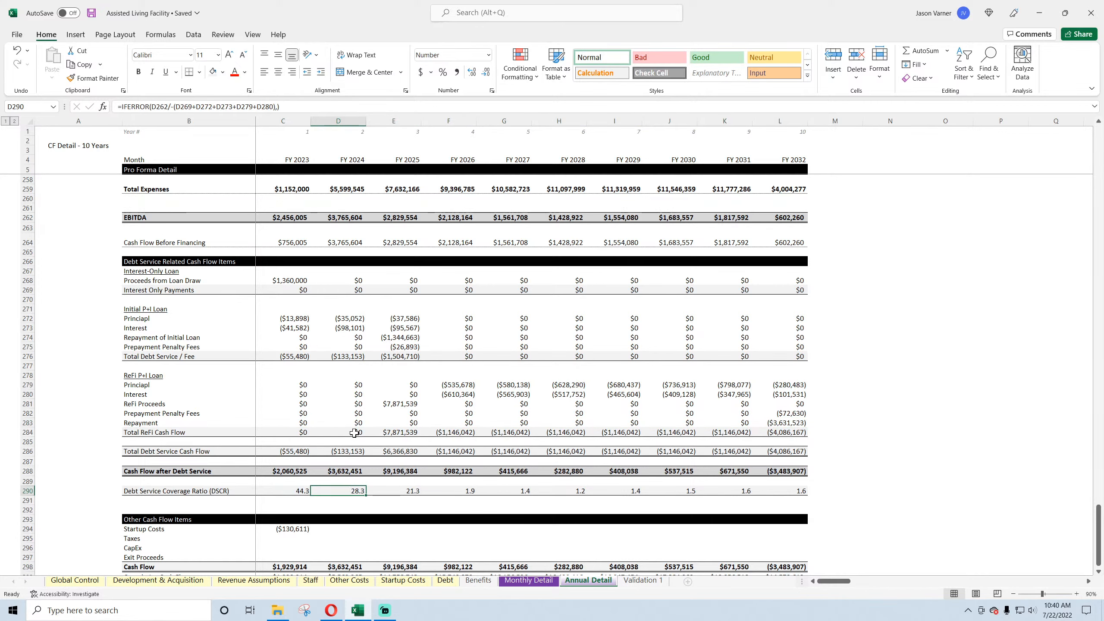
scroll(354, 433, down, 4)
click(297, 416)
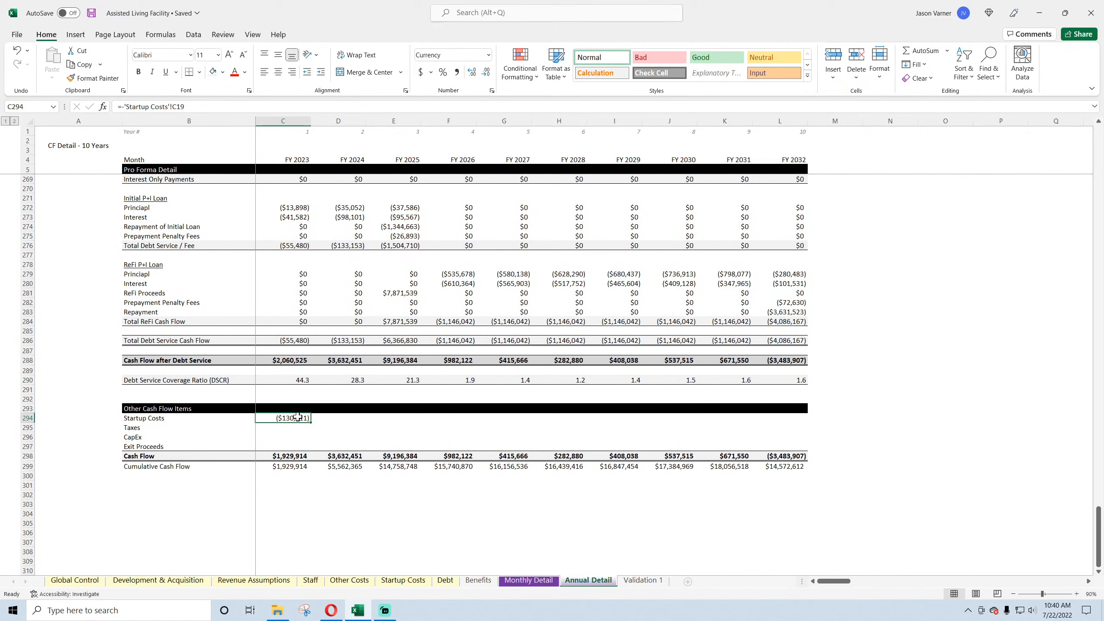
click(295, 427)
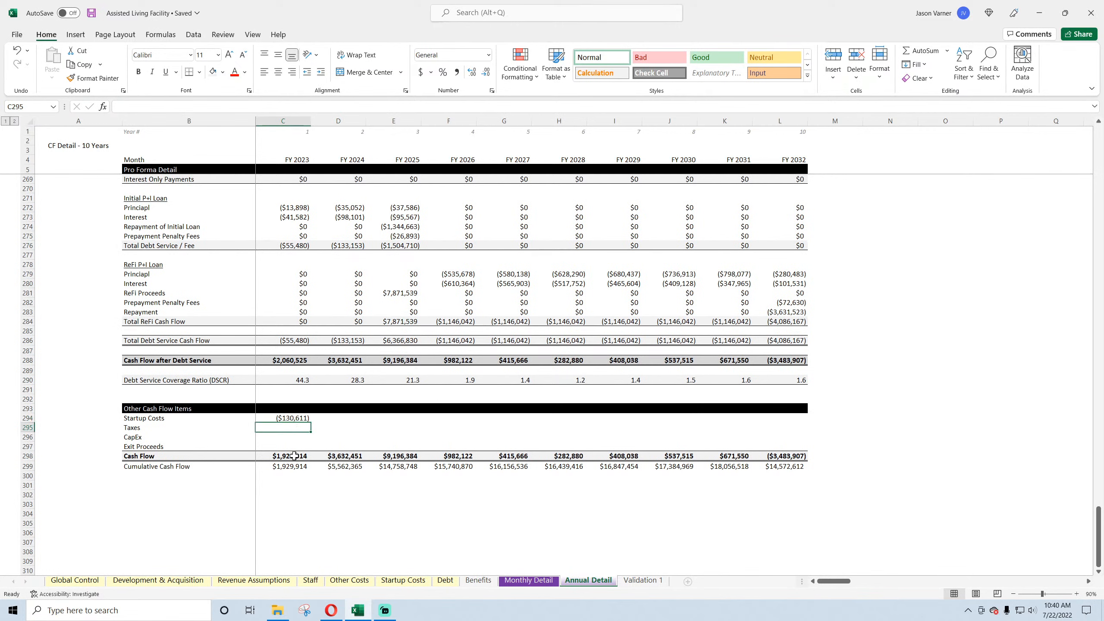
- Enter a check formula in M299 that subtracts Monthly Detail's final cumulative cash flow, DR299, from L299
click(829, 466)
text(=)
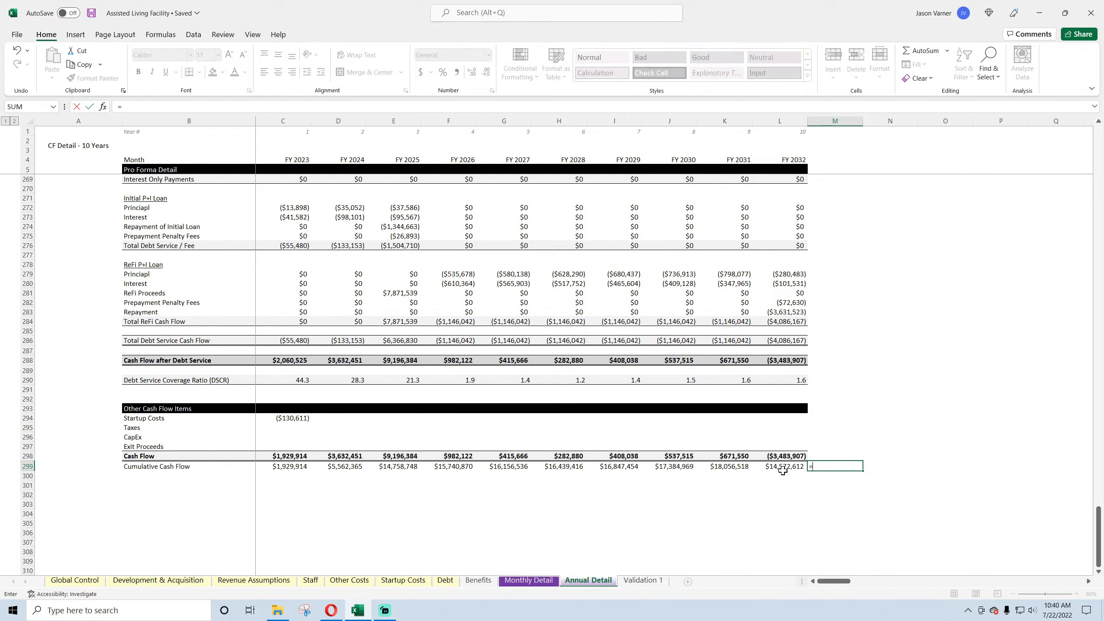
click(782, 466)
text(-)
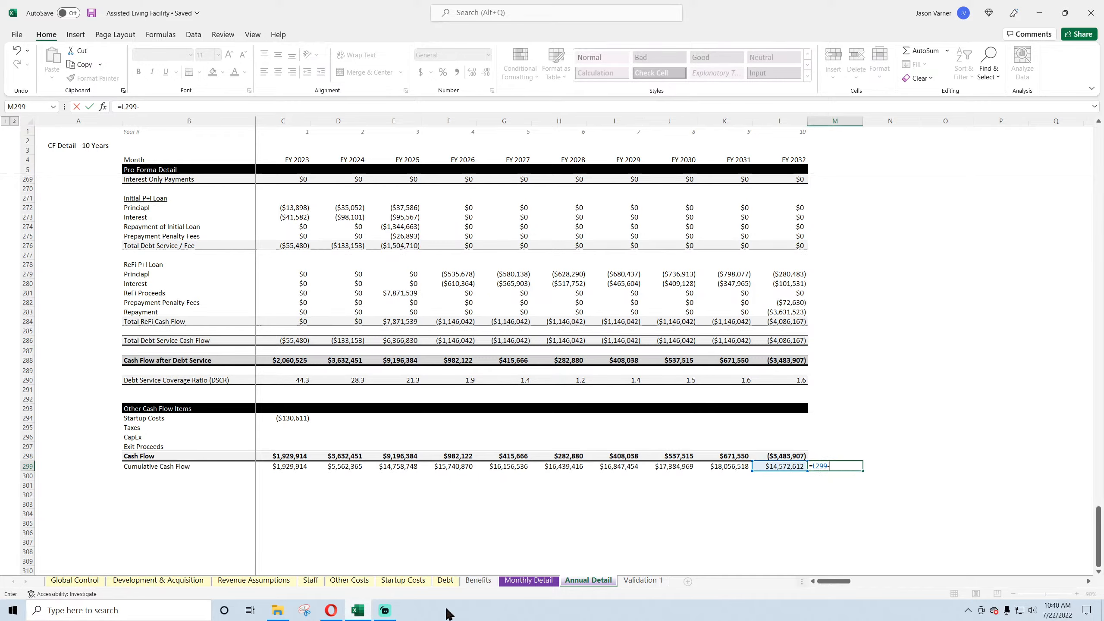
click(544, 581)
drag(841, 582, 1069, 582)
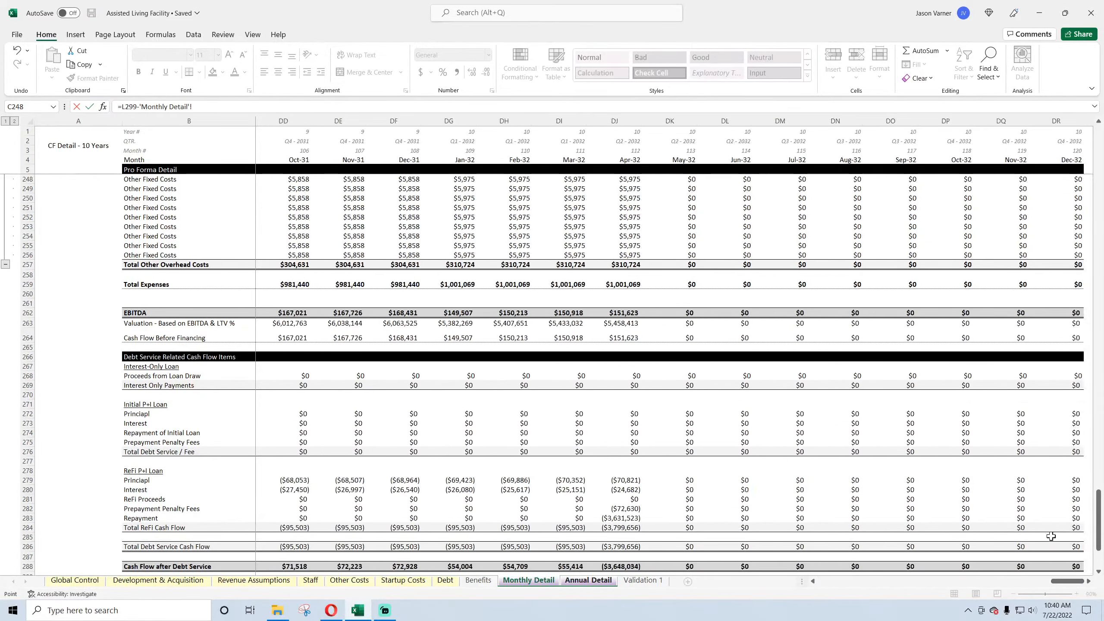
scroll(1043, 526, down, 7)
click(1049, 455)
key(Return)
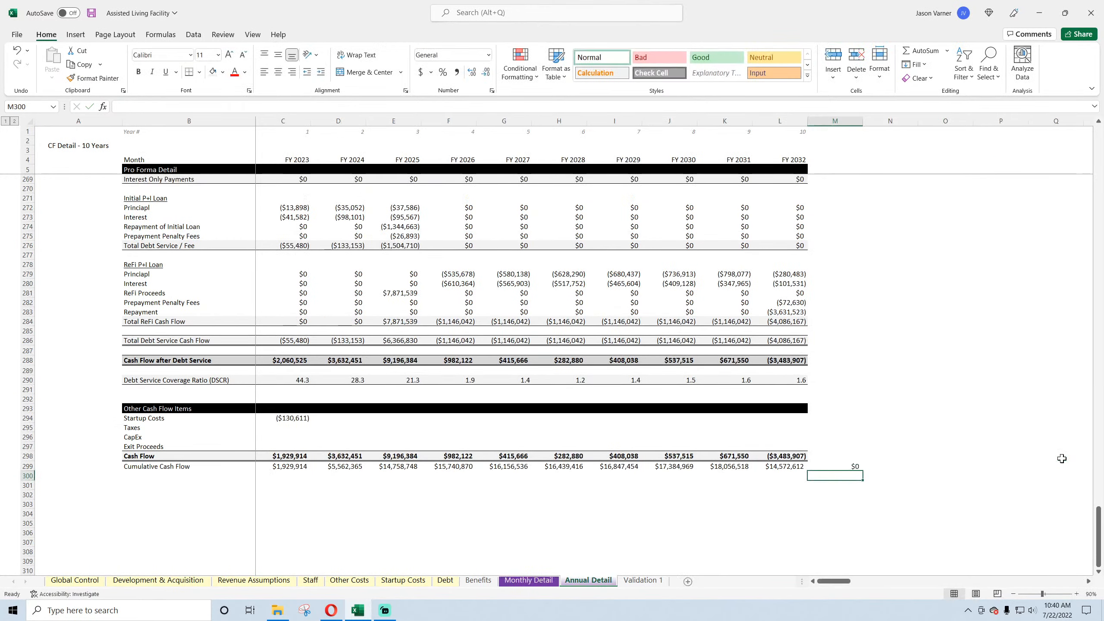
- Format the check cell M299 as Number with two decimal places and save the workbook
click(843, 463)
click(492, 90)
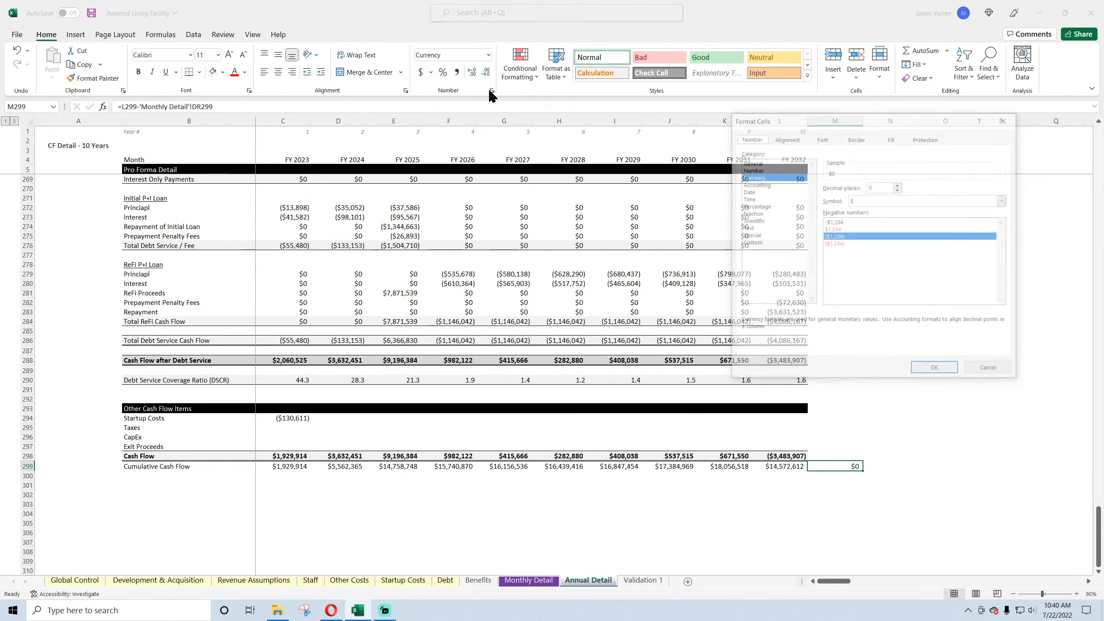
click(751, 169)
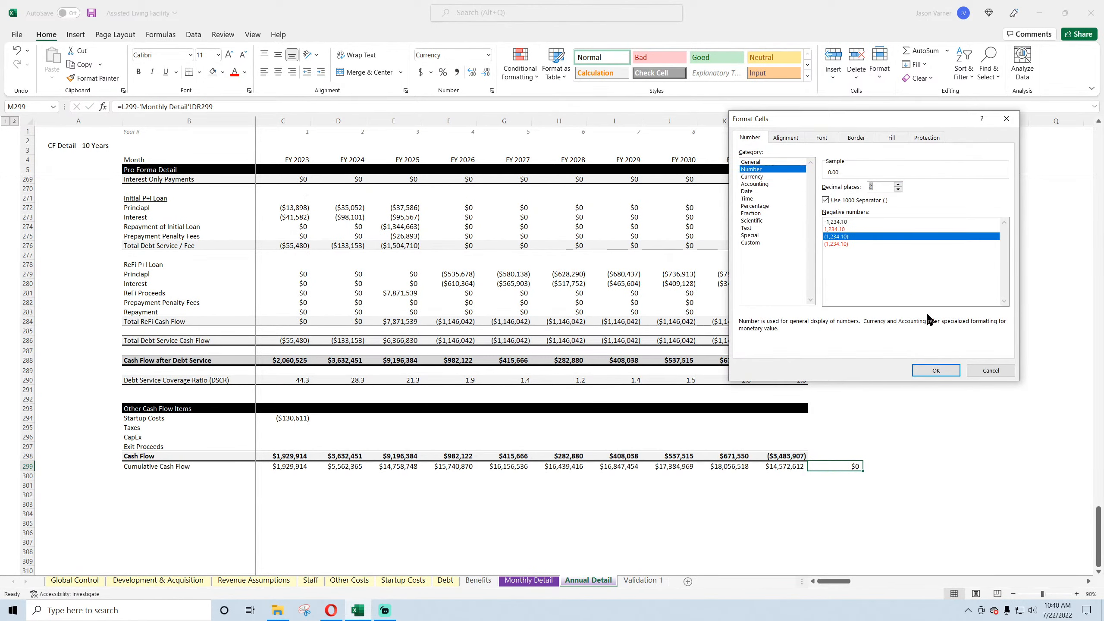
click(935, 370)
click(890, 436)
drag(834, 582, 834, 585)
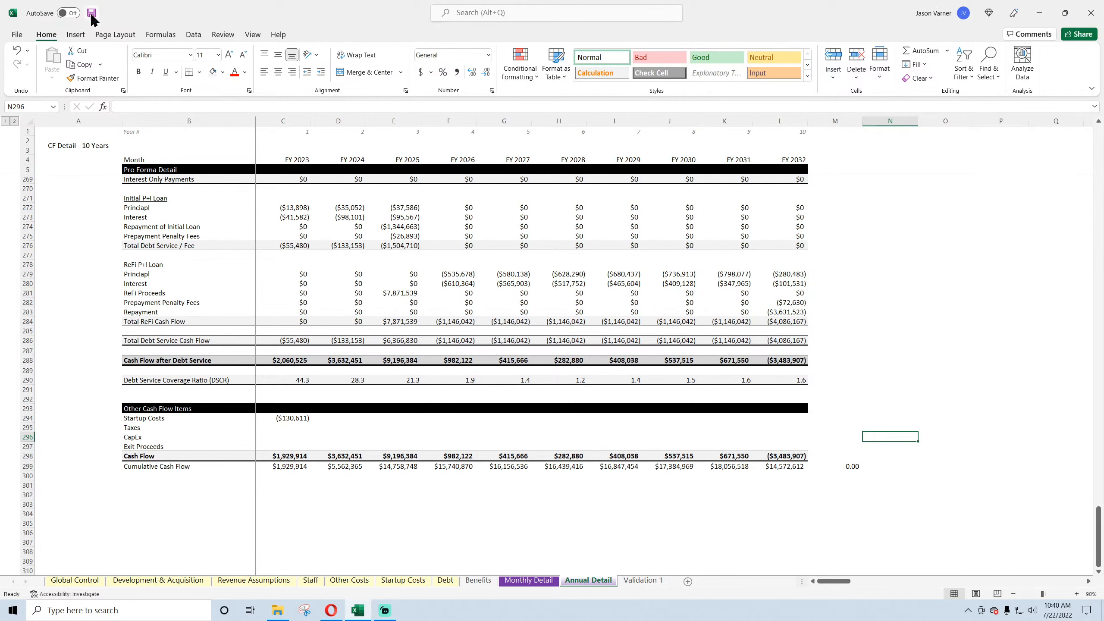
- Review the Other Cash Flow Items section on the Monthly Detail sheet
scroll(497, 351, up, 20)
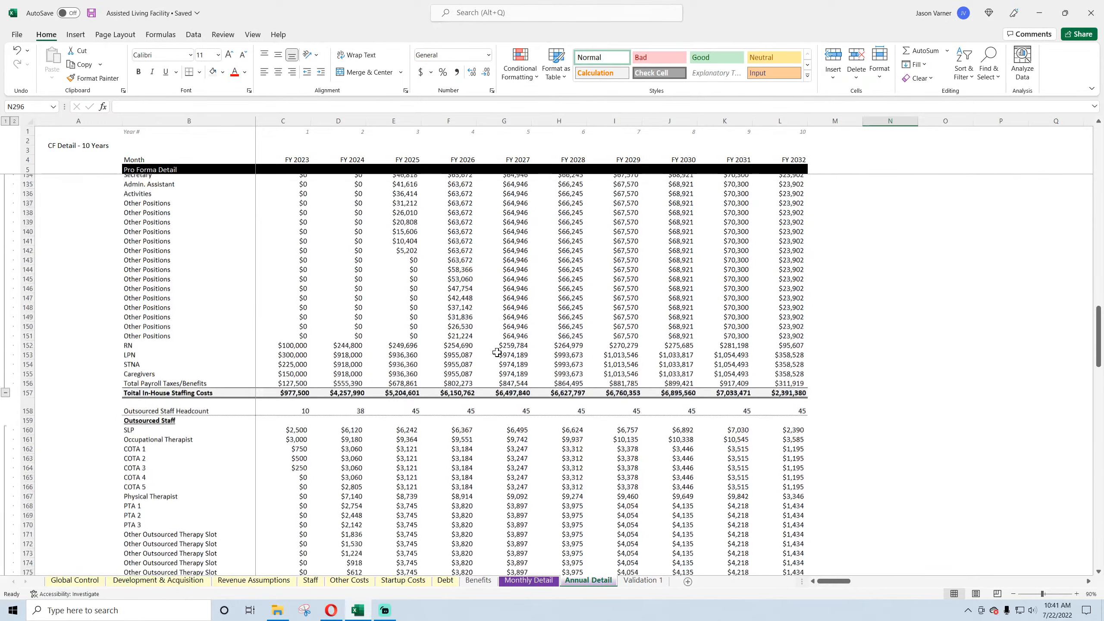
click(528, 580)
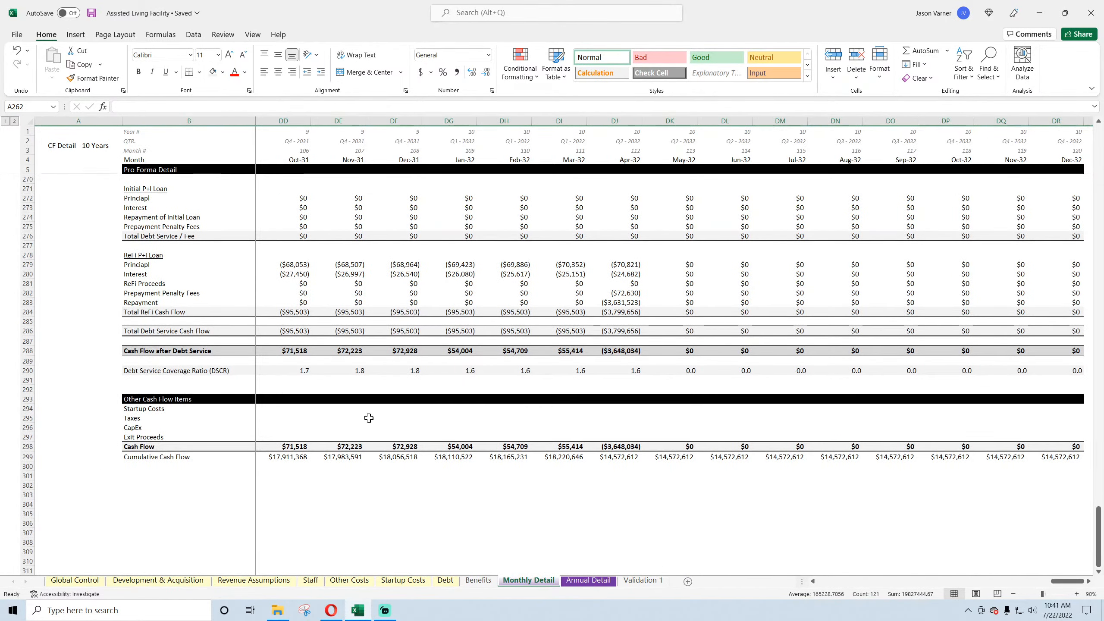
drag(278, 408, 365, 438)
click(342, 426)
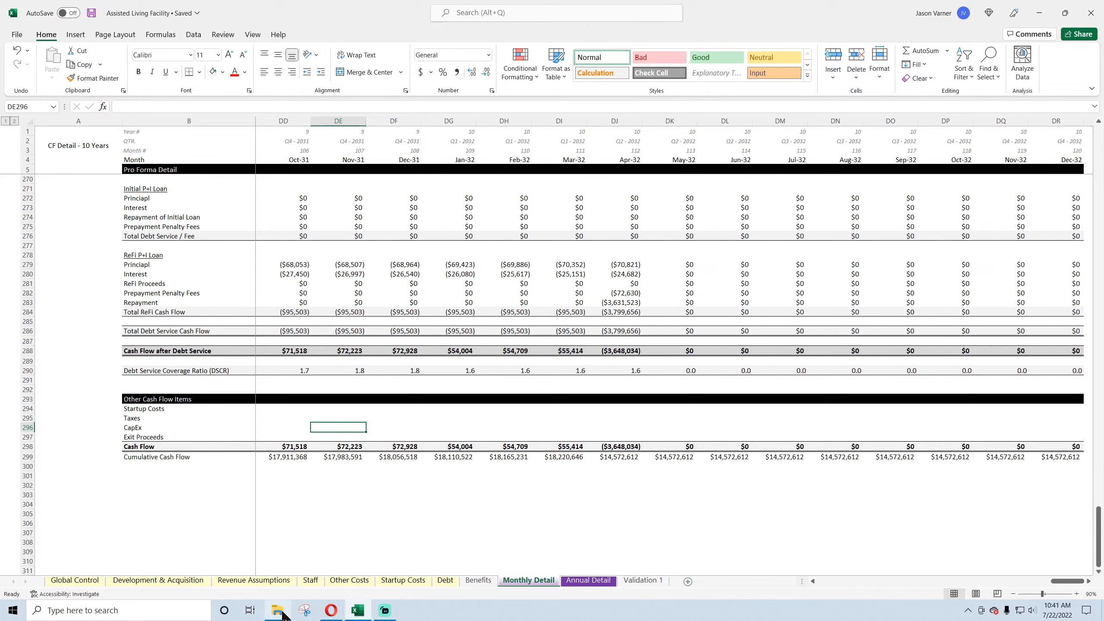
- Insert a new worksheet between Monthly Detail and Annual Detail and name it Distributions 1
click(688, 582)
double_click(569, 582)
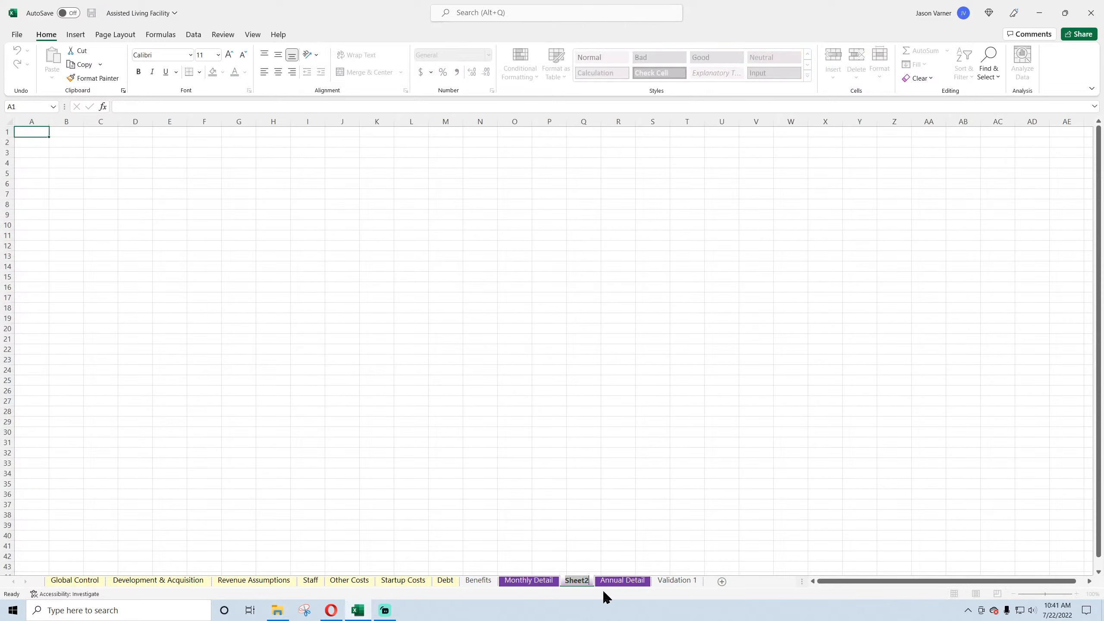
text(Distribu)
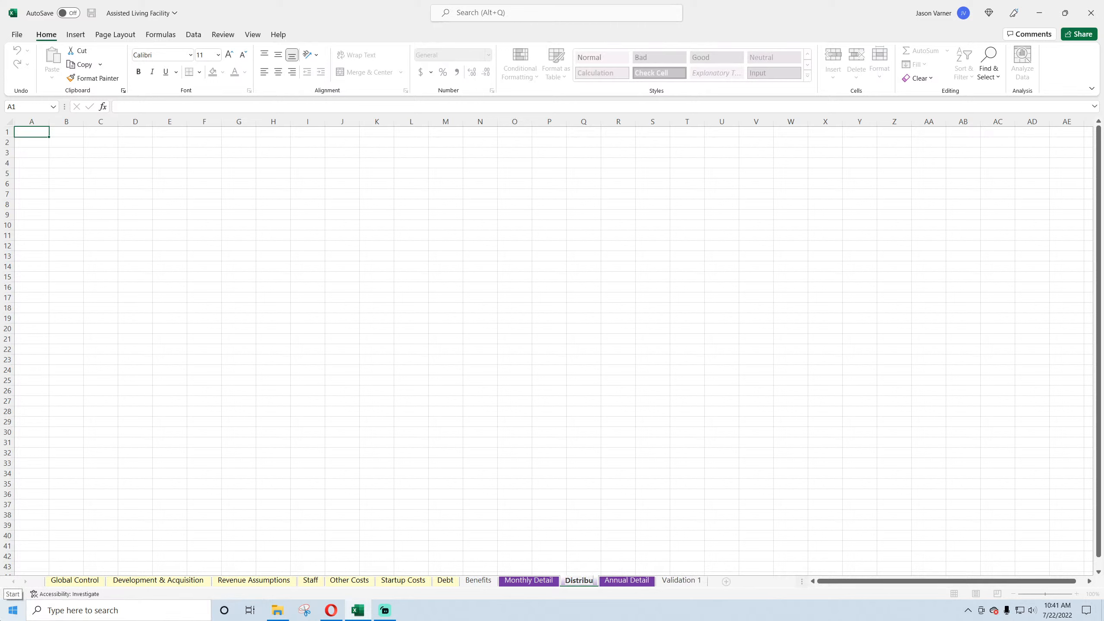
text(tions 1)
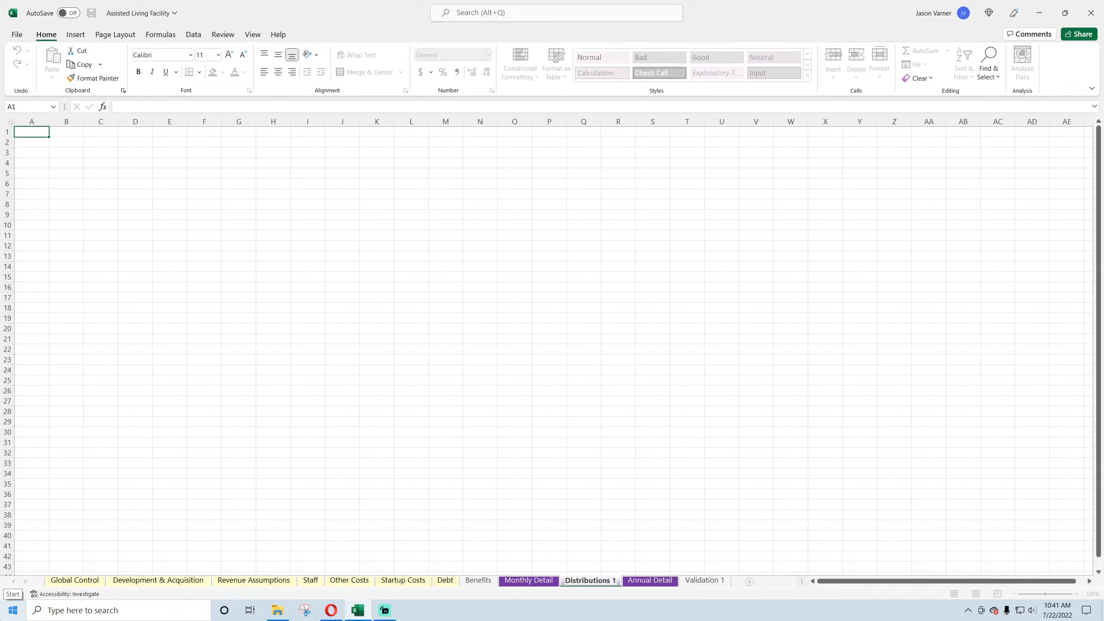
key(Return)
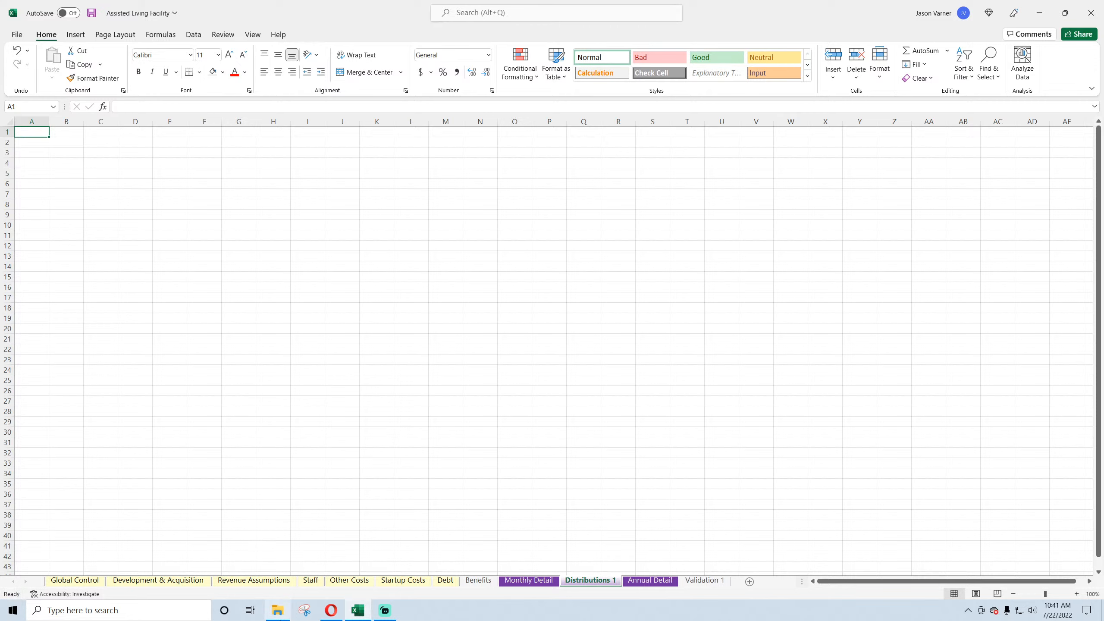
- Open the Vending Machines V2 workbook from the Industry Specific folder and go to its Distributions 1 sheet
click(281, 614)
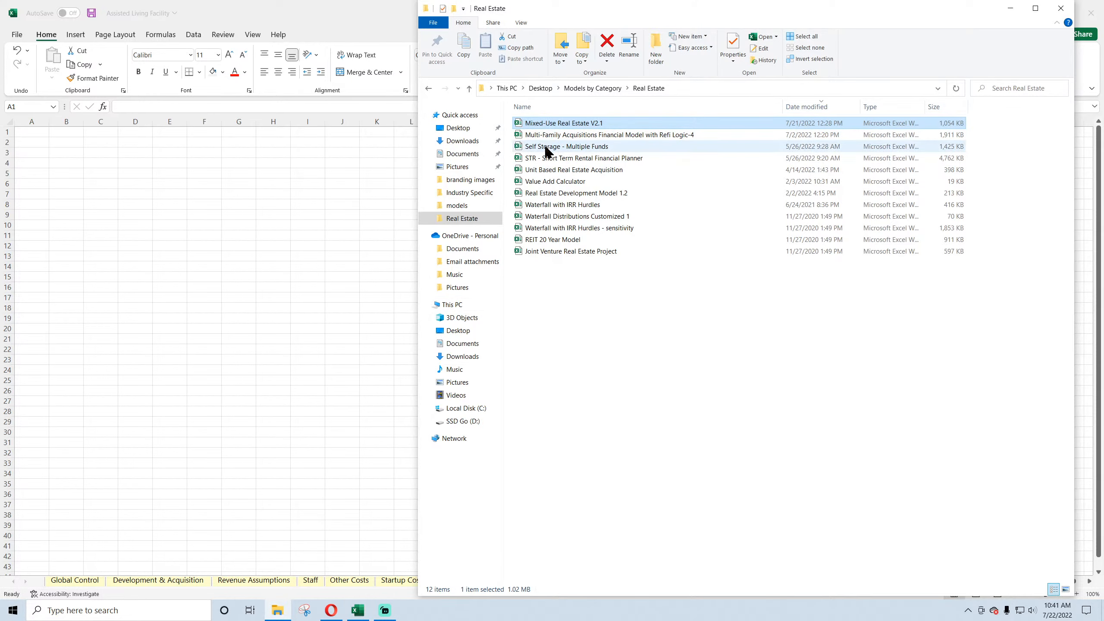
click(466, 193)
click(549, 137)
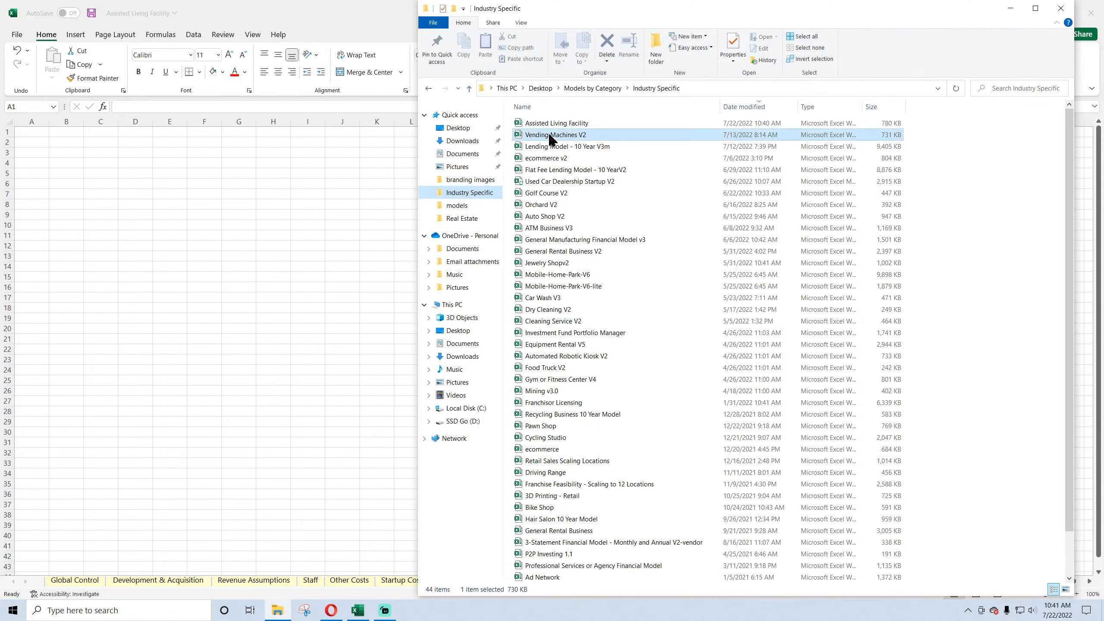
double_click(550, 136)
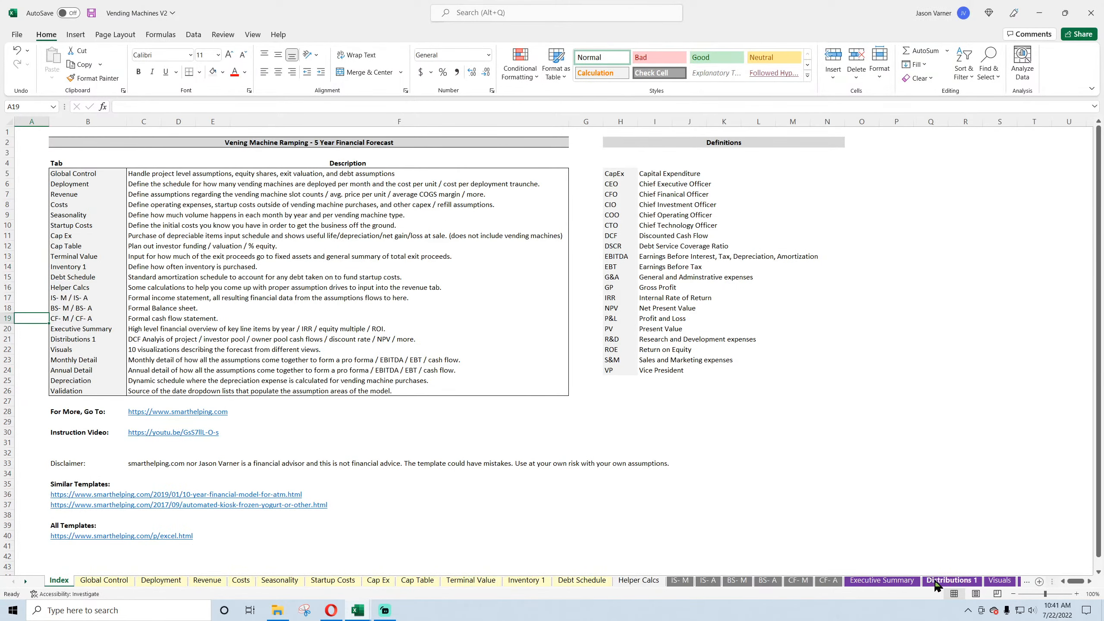
click(962, 584)
drag(29, 134, 613, 465)
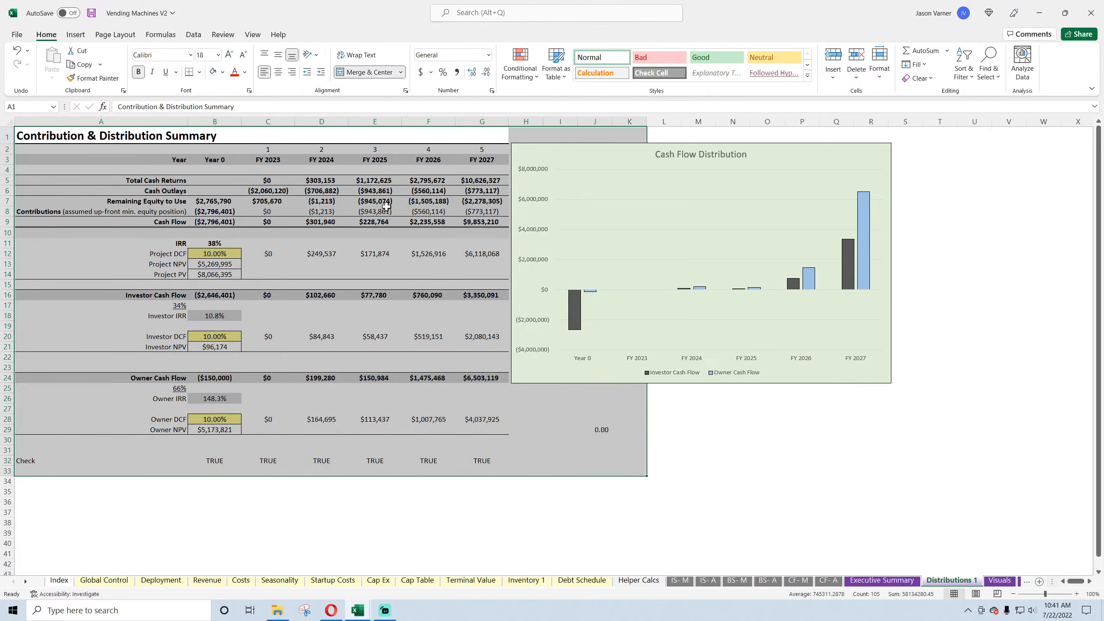
right_click(369, 180)
click(411, 223)
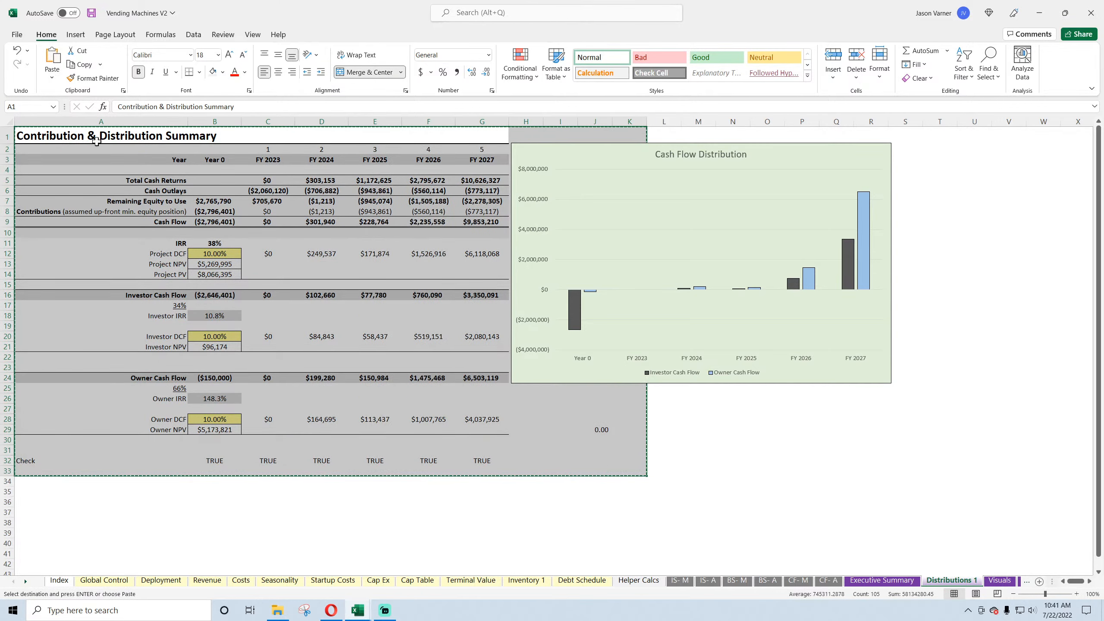
drag(55, 135, 973, 460)
- Copy A1:T36 with its chart from Vending Machines V2 and paste it at A1 of Assisted Living Facility's Distributions 1 sheet
drag(44, 137, 951, 502)
right_click(277, 240)
click(319, 286)
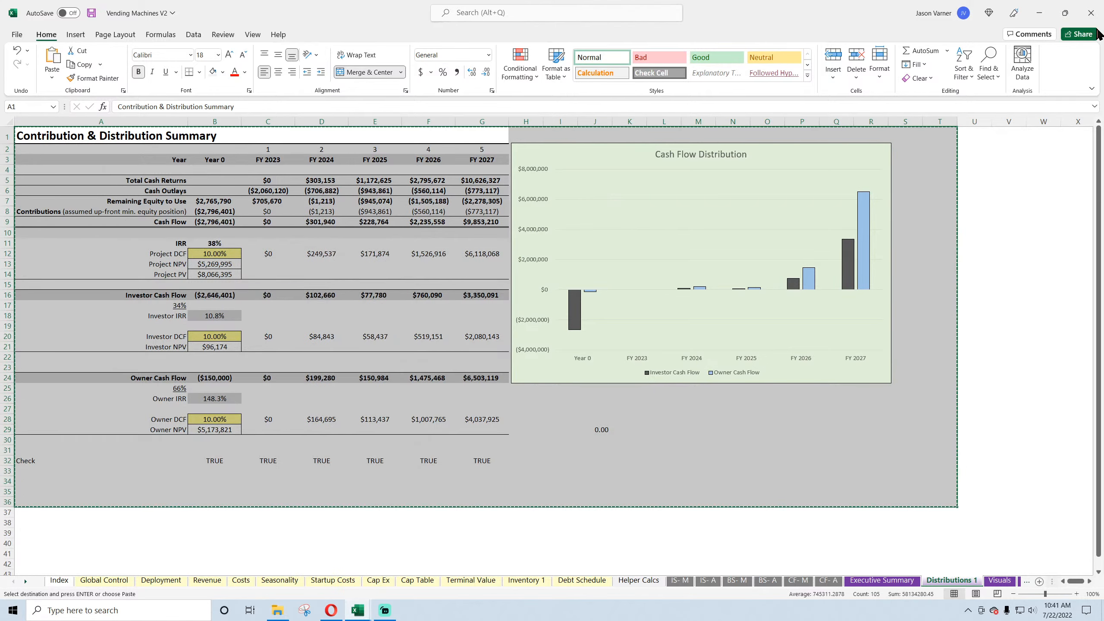
click(1039, 13)
right_click(31, 132)
click(58, 207)
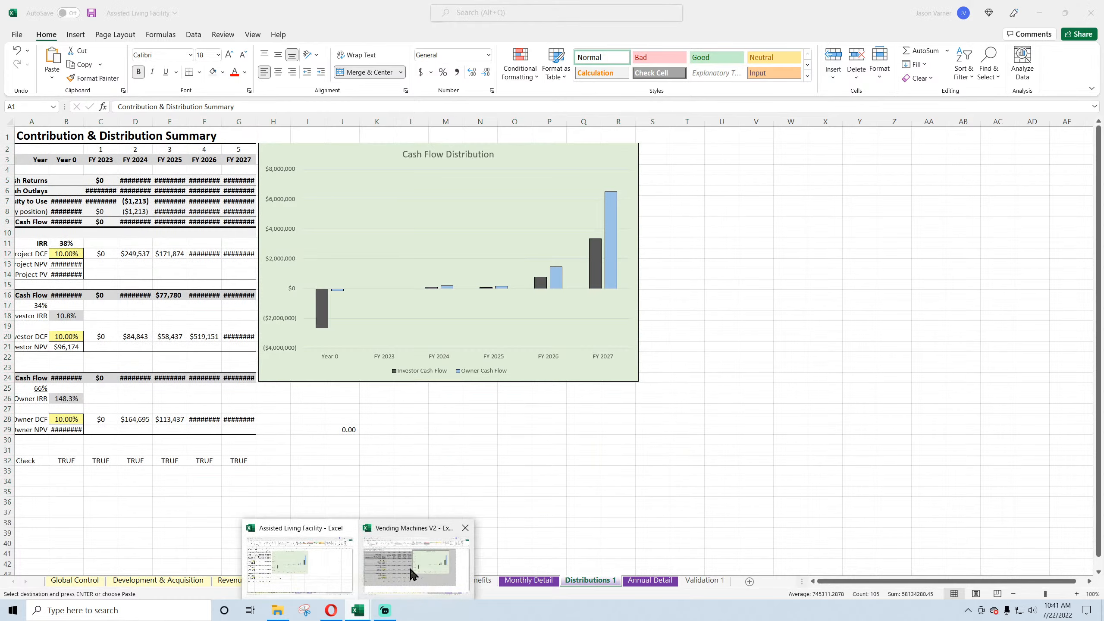
- Close the Vending Machines V2 workbook without keeping the copied data on the clipboard
click(411, 561)
click(1090, 13)
click(557, 345)
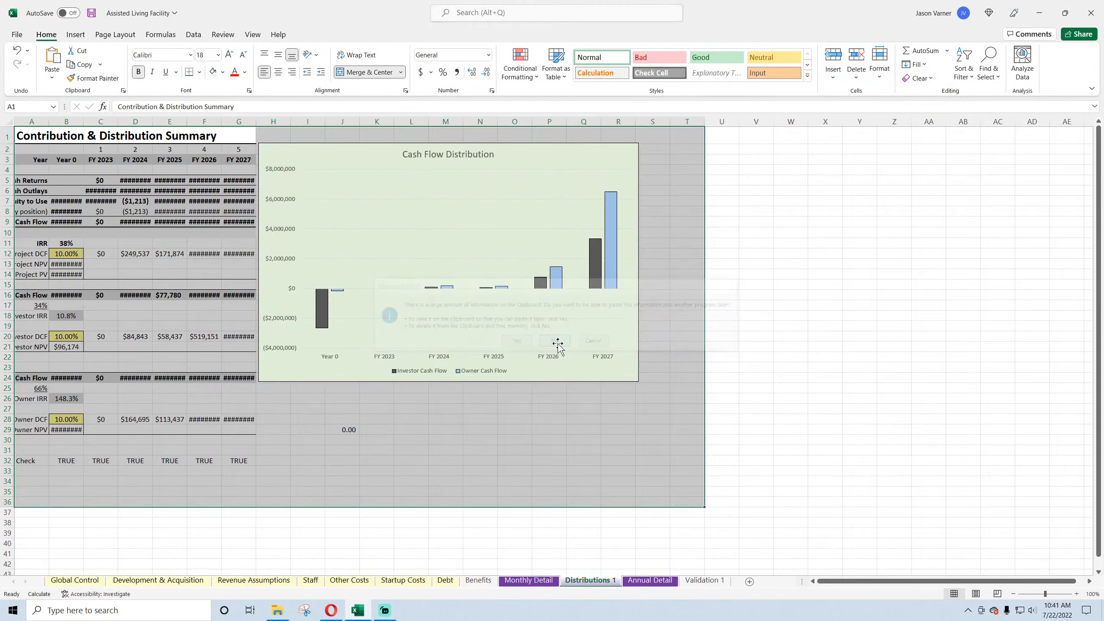
- Move the Cash Flow Distribution chart away from the table so it starts at about column U
click(517, 429)
drag(313, 153, 776, 180)
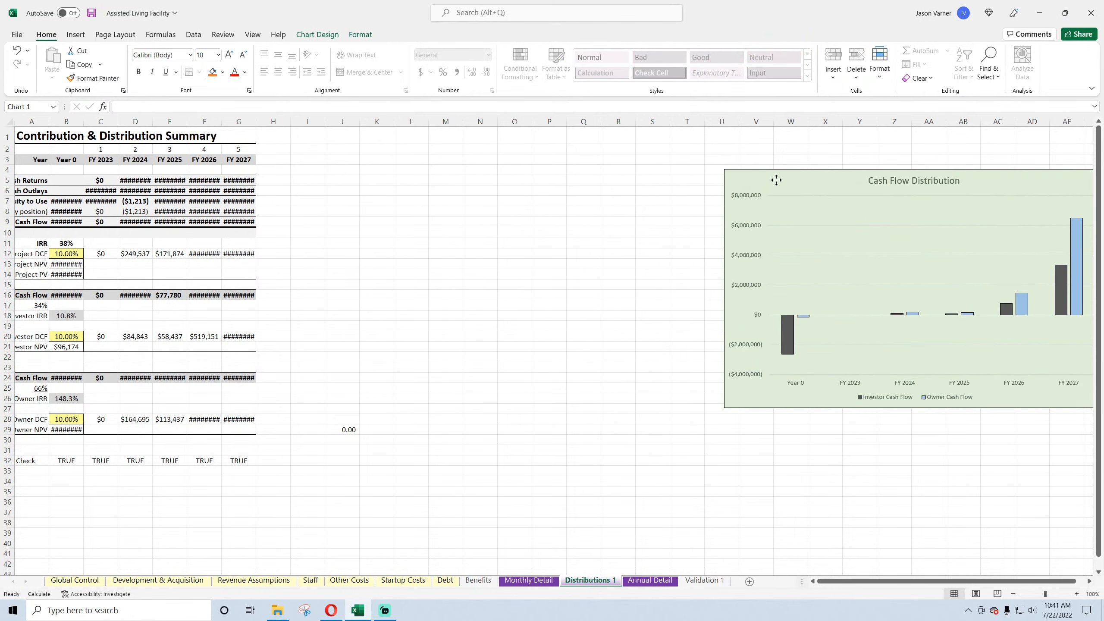
- Clear the stray value in J29 and extend the year 5 column, G2:G32, across to column L for years 6 to 10
drag(239, 149, 239, 398)
drag(336, 420, 359, 434)
key(Delete)
drag(229, 149, 427, 468)
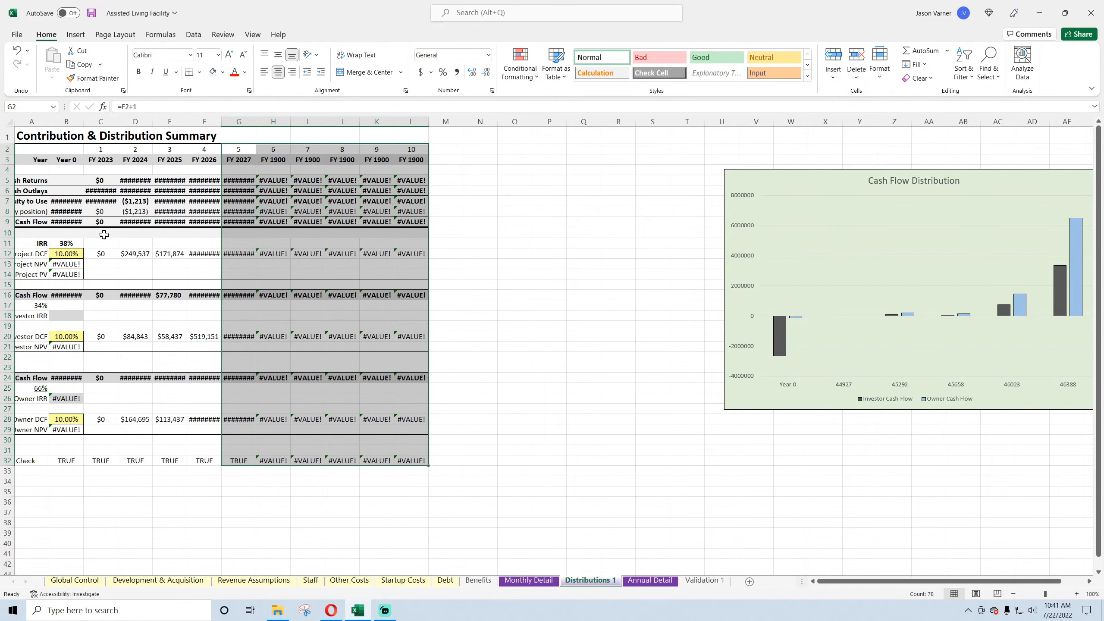
- Turn off the gridlines on Distributions 1 and freeze panes at C4
click(253, 34)
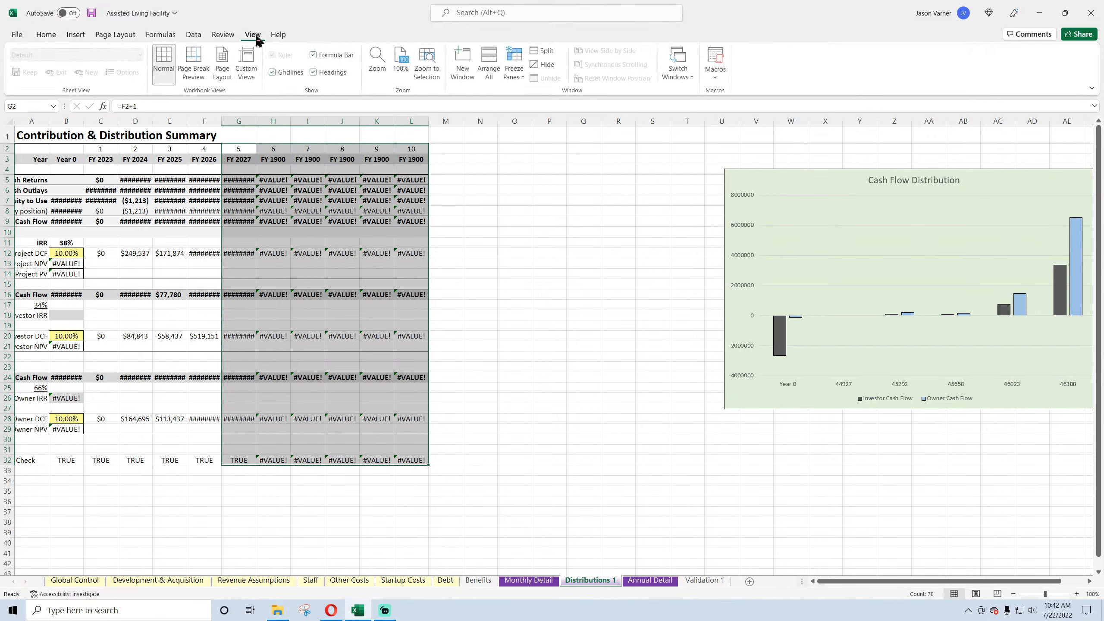
click(273, 72)
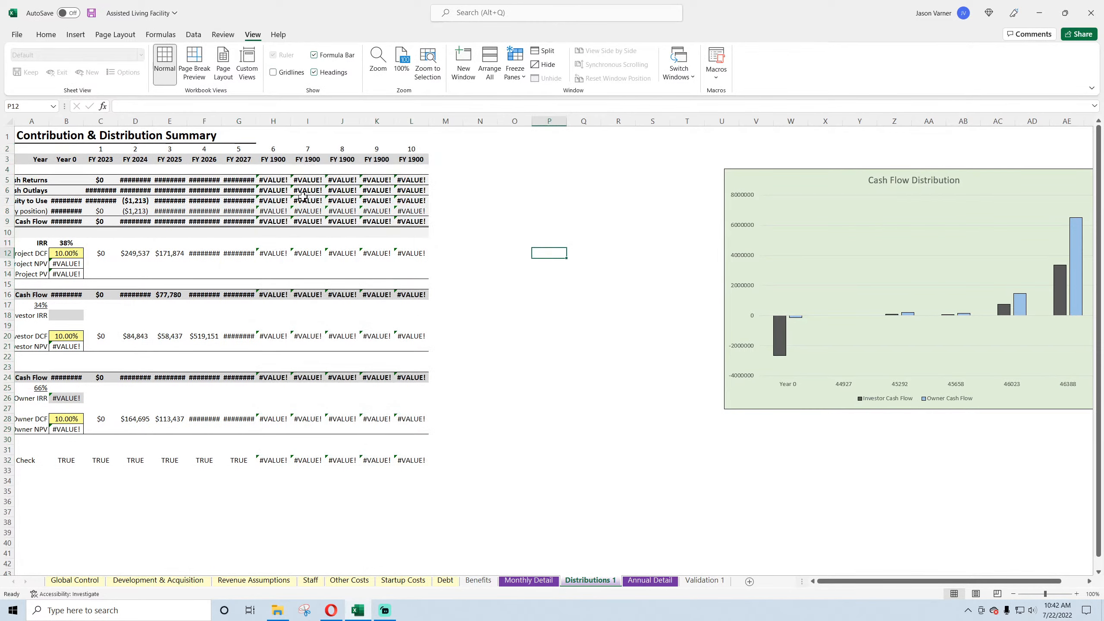
click(98, 168)
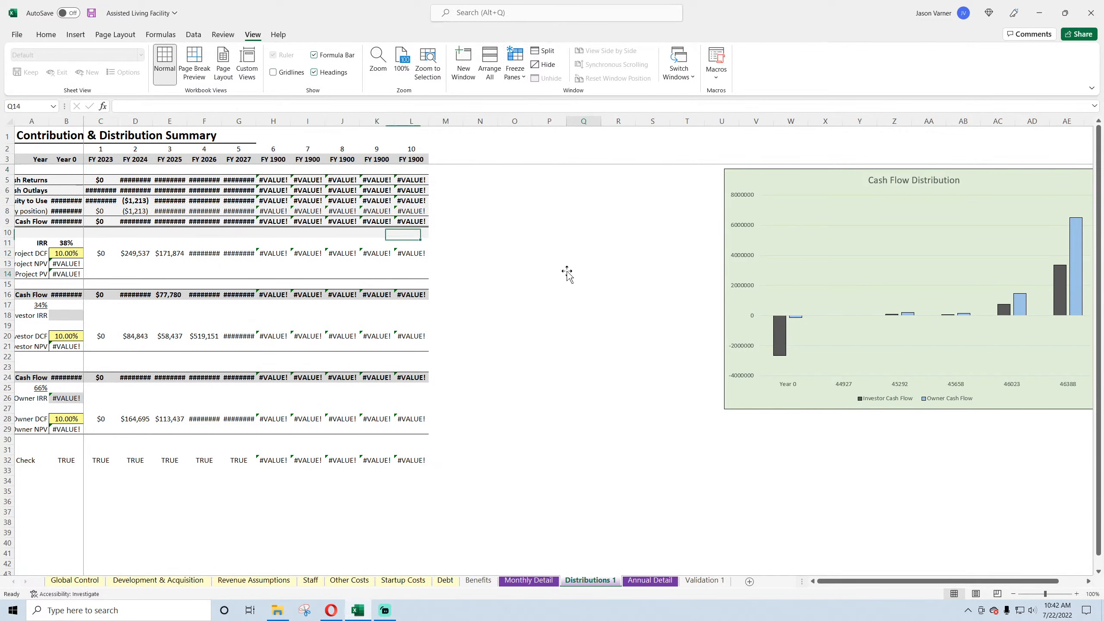
- Autofit columns A and B so the row labels and Year 0 values fit
click(84, 123)
double_click(83, 121)
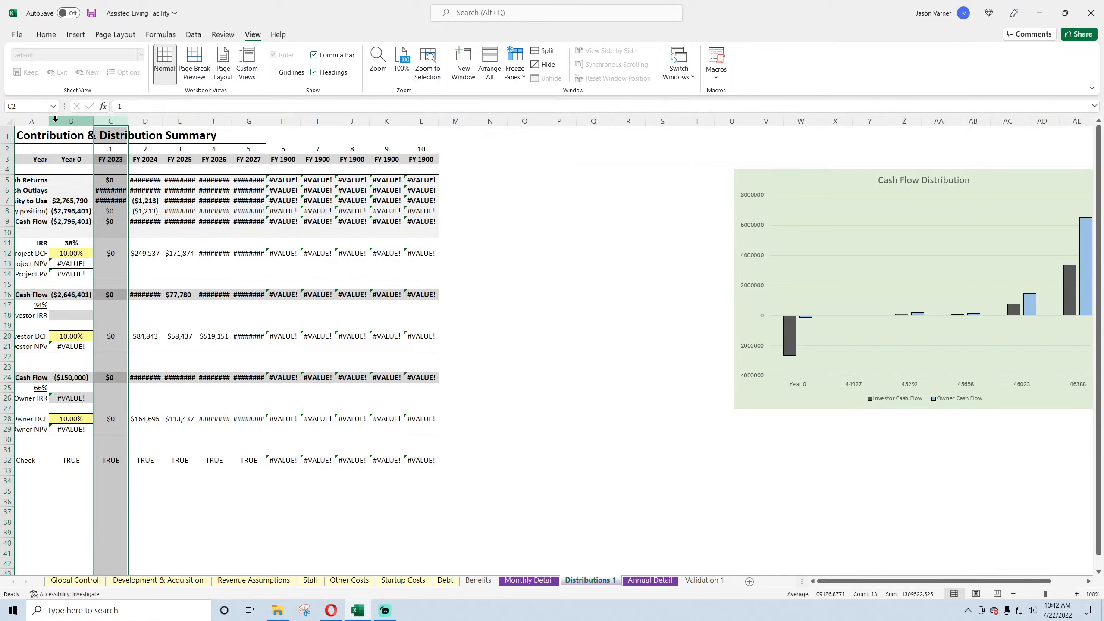
double_click(49, 121)
click(206, 264)
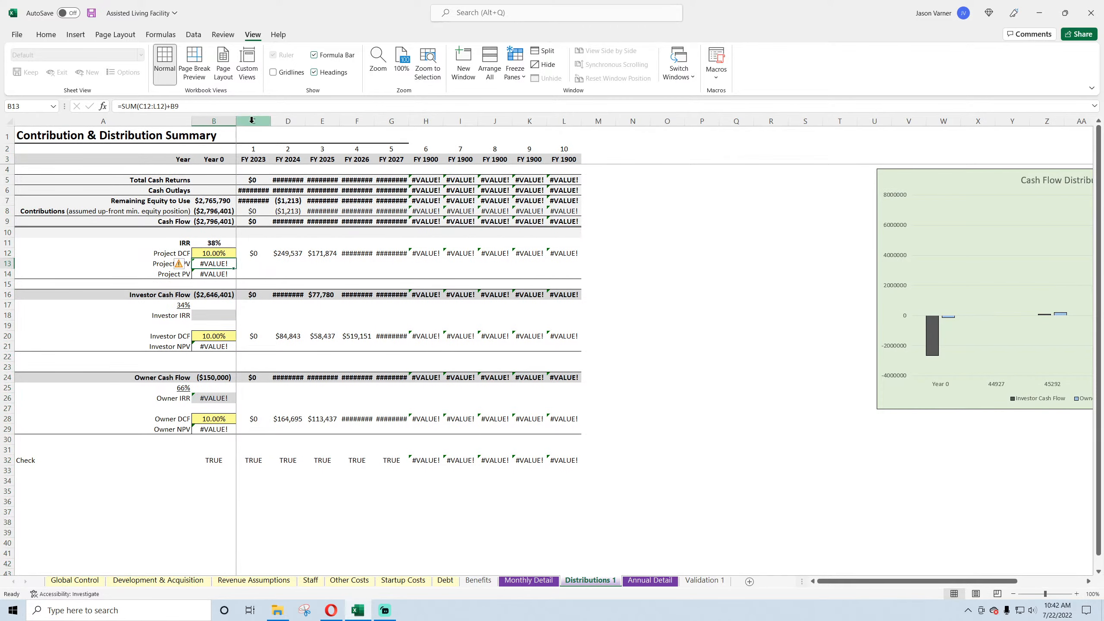
- Widen columns C through L to one uniform width that fits the dollar amounts
drag(252, 120, 576, 131)
right_click(565, 121)
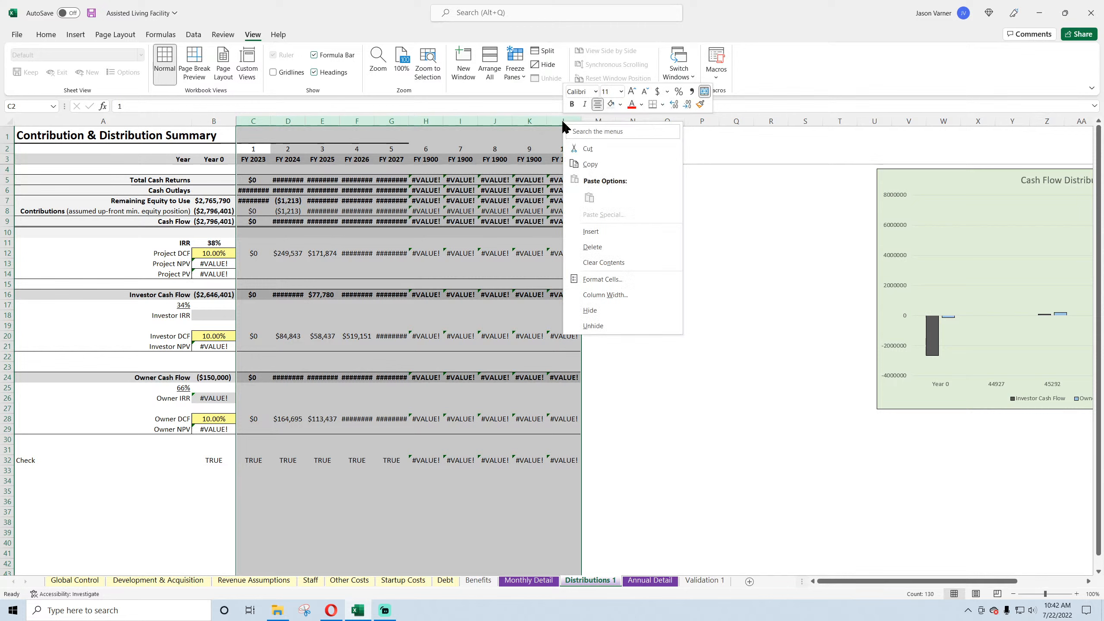
click(613, 297)
key(Return)
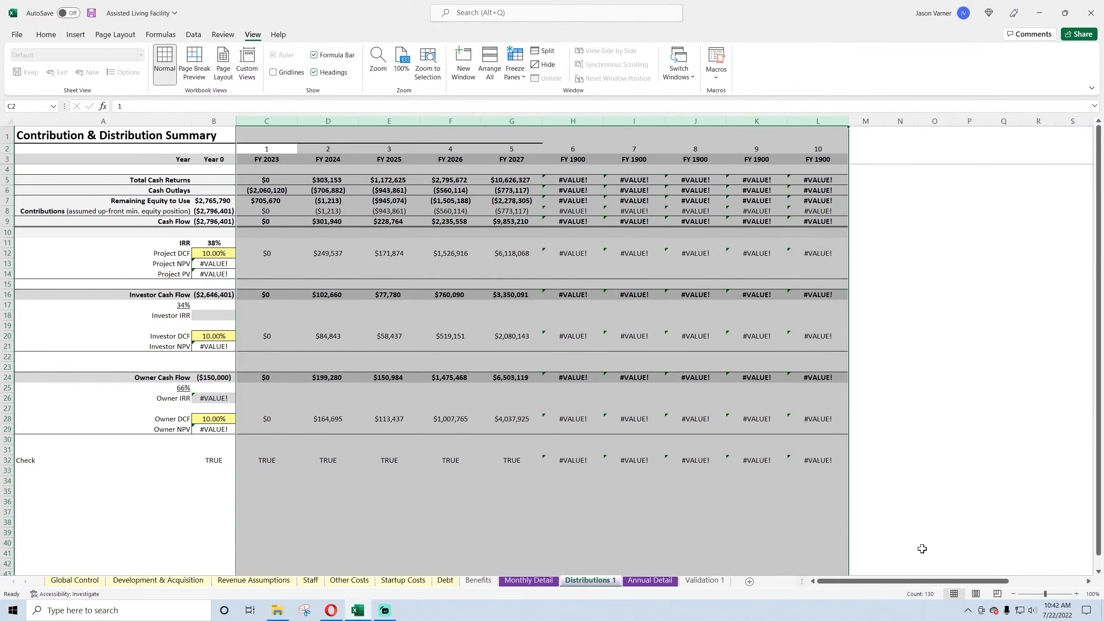
- Move the Cash Flow Distribution chart beside the table at column M and widen it to about column AB
drag(917, 581, 987, 580)
drag(668, 178, 387, 179)
drag(691, 291, 848, 291)
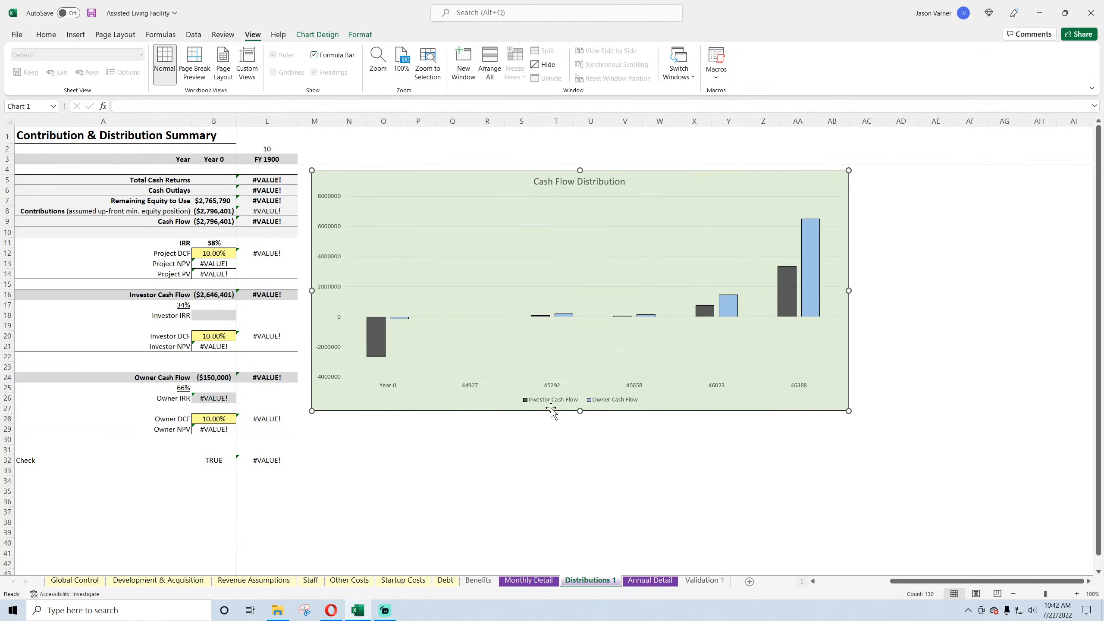
- For FY 2023 Total Cash Returns in C5, begin a SUMIFS of Monthly Detail row 298 with row 1 matched to the year number in C2
drag(903, 582, 813, 583)
click(573, 501)
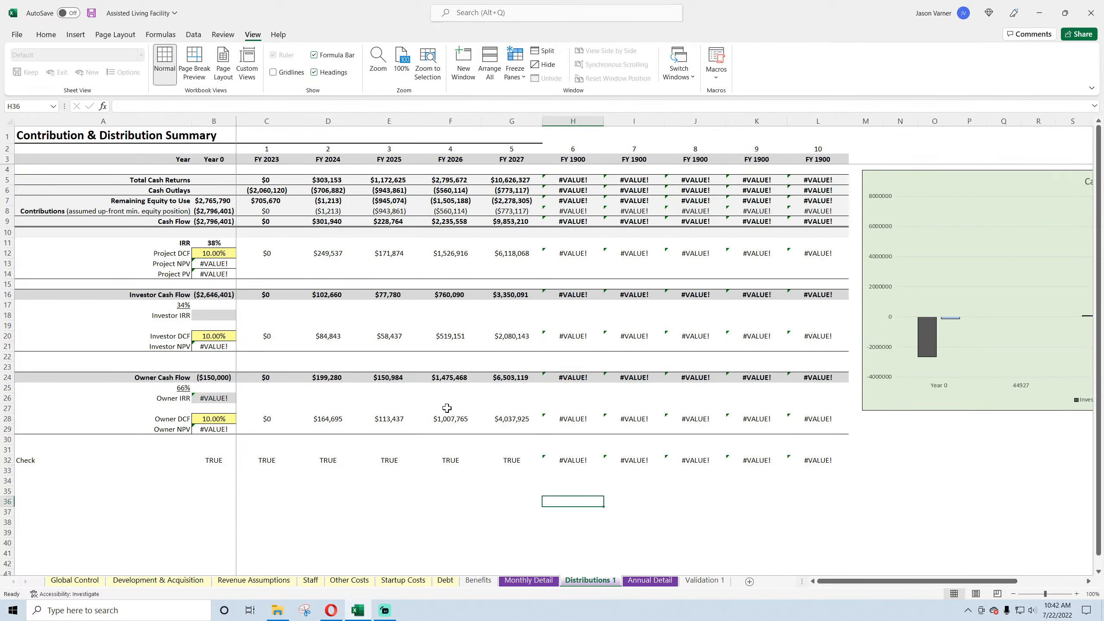
click(263, 180)
click(46, 34)
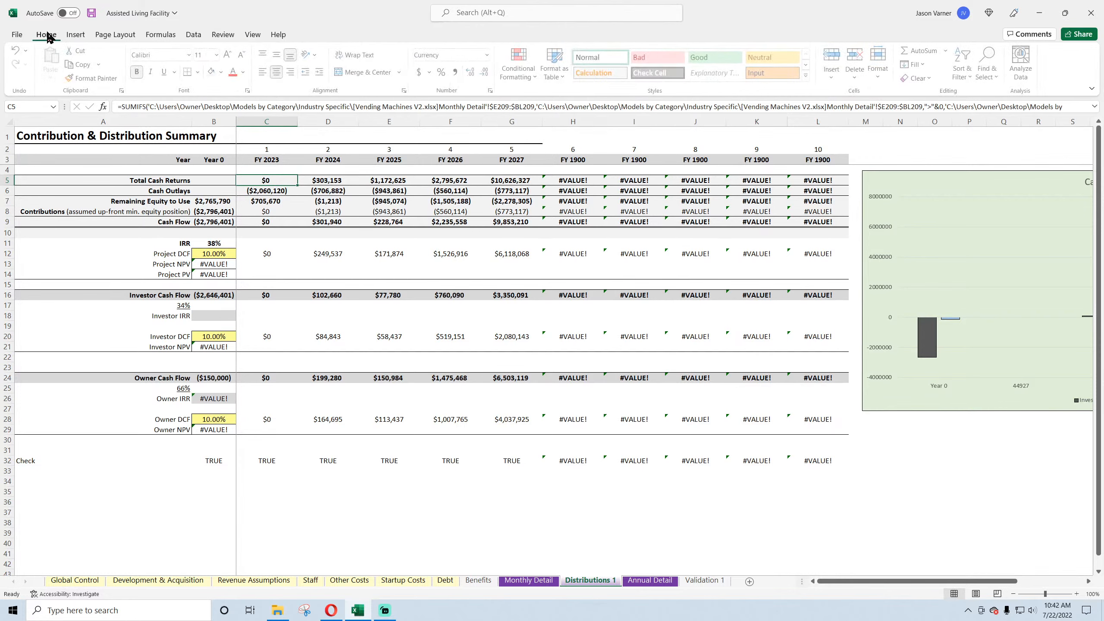
text(=s)
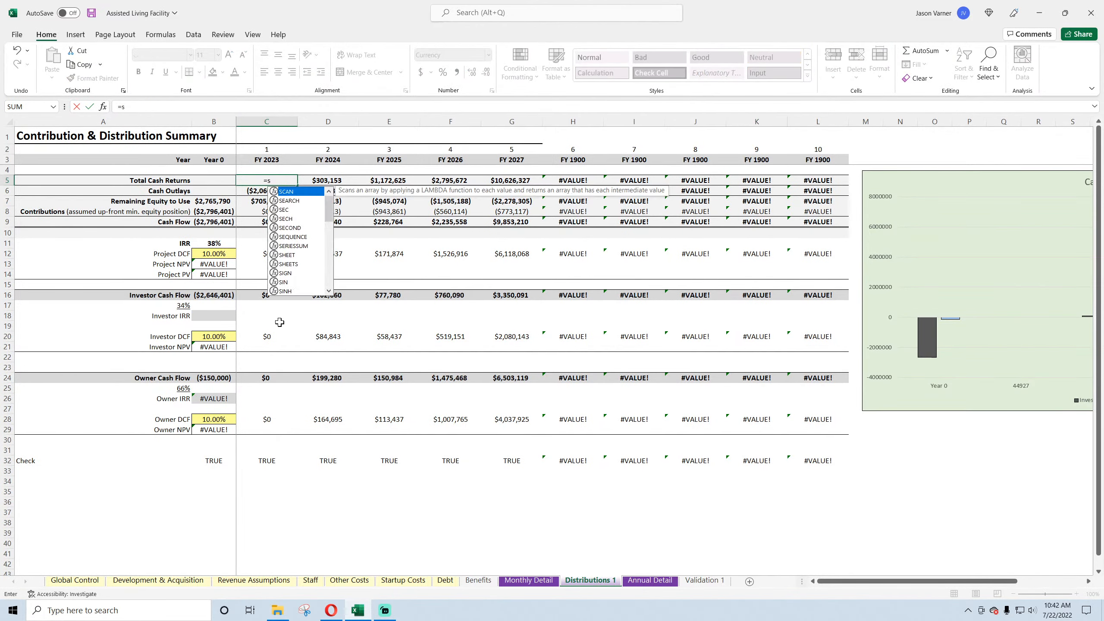
text(umifs()
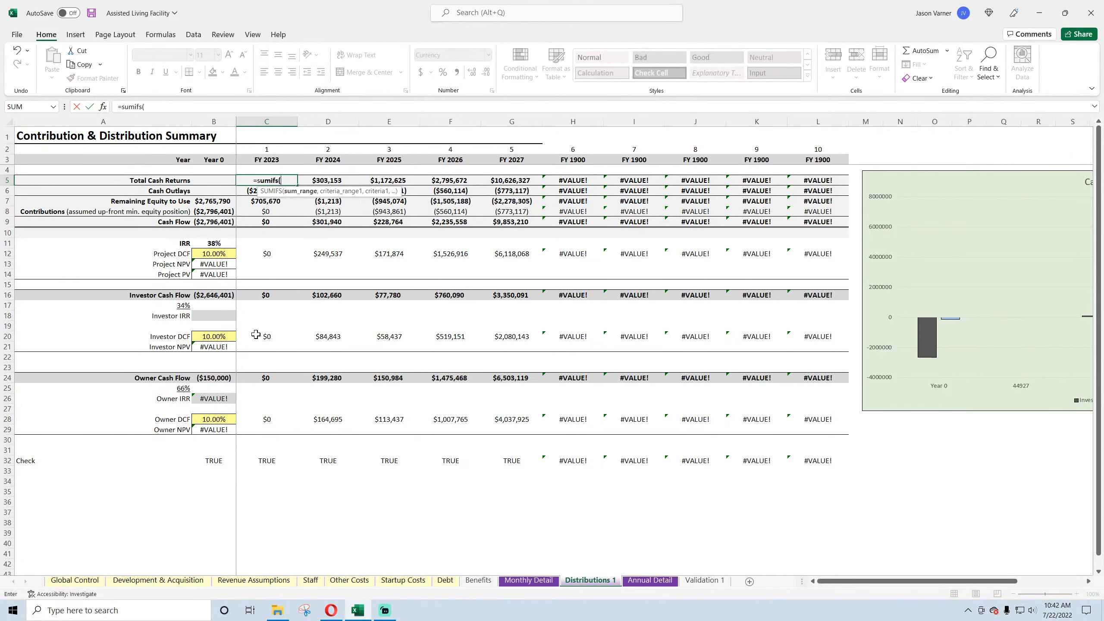
click(529, 581)
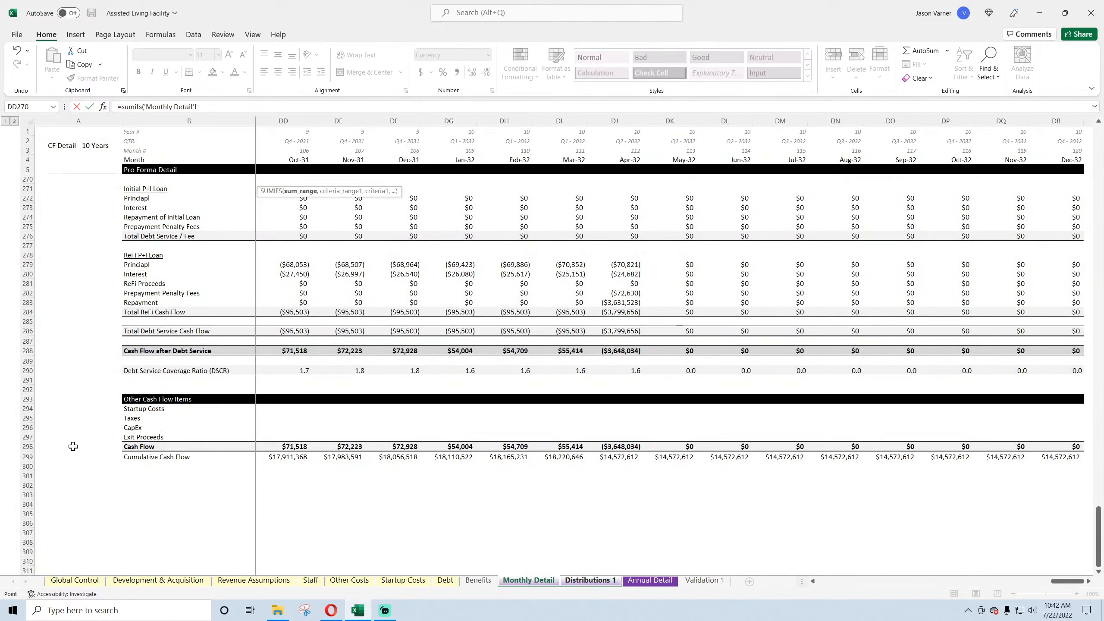
click(24, 447)
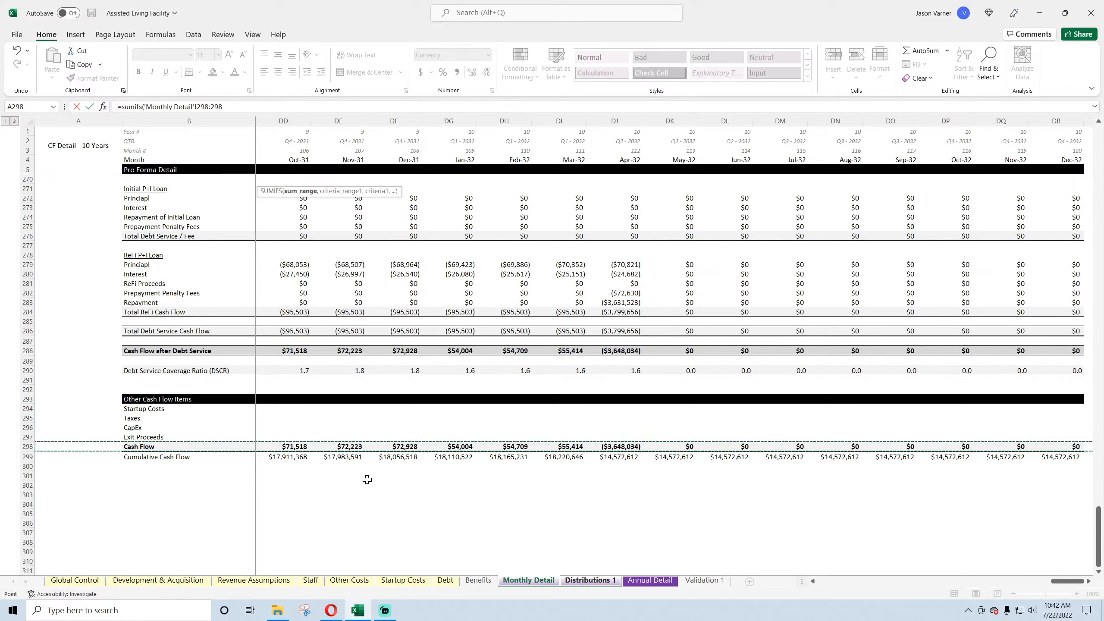
drag(1072, 581, 805, 583)
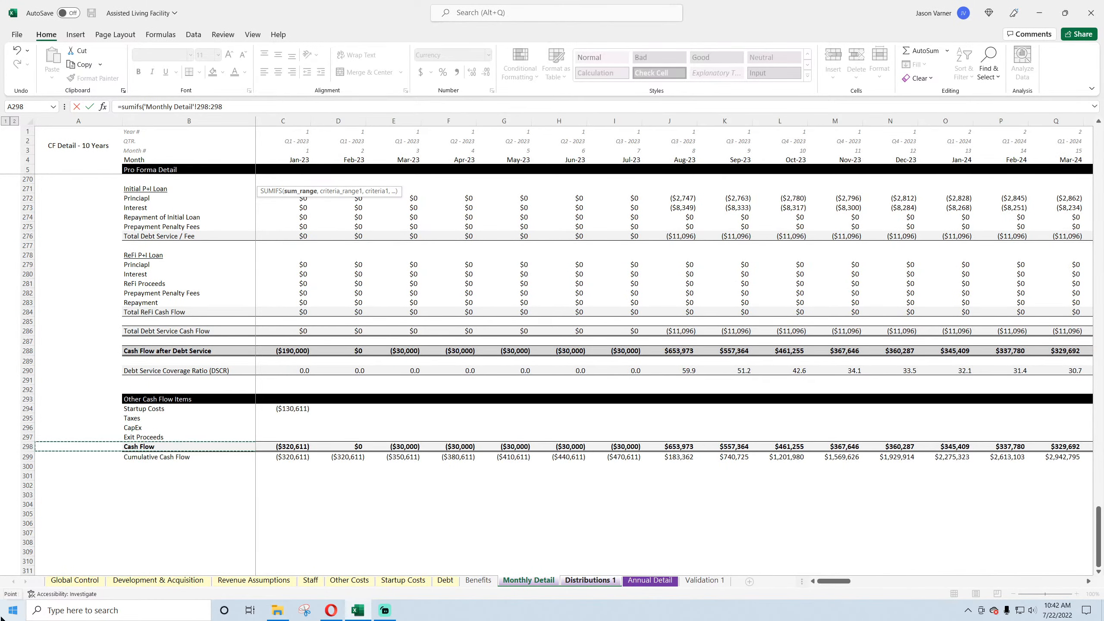
text(,)
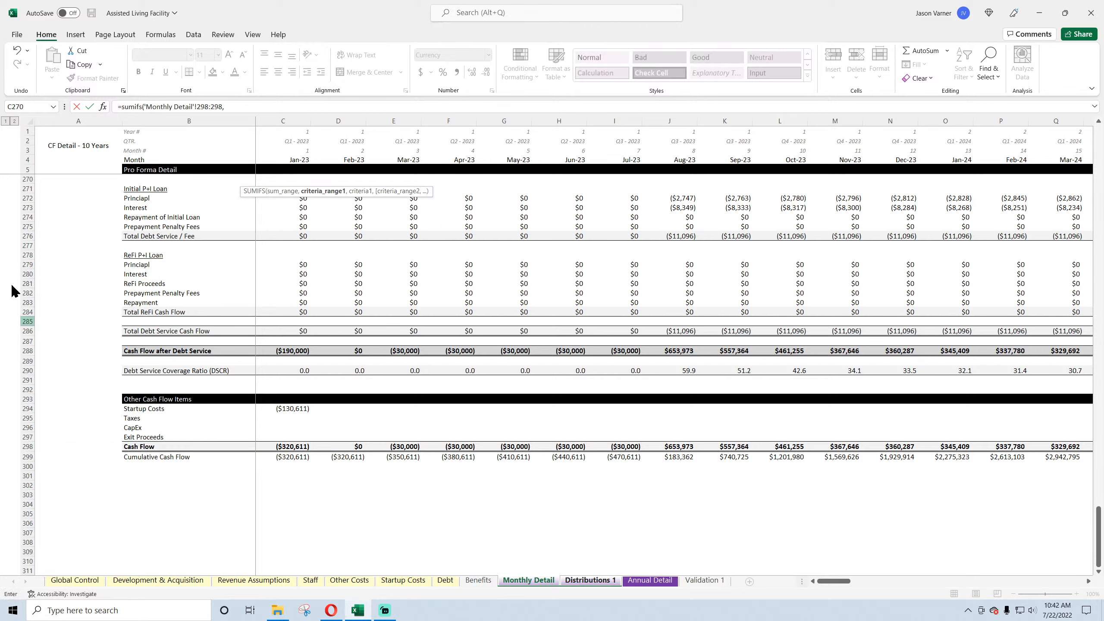
click(27, 131)
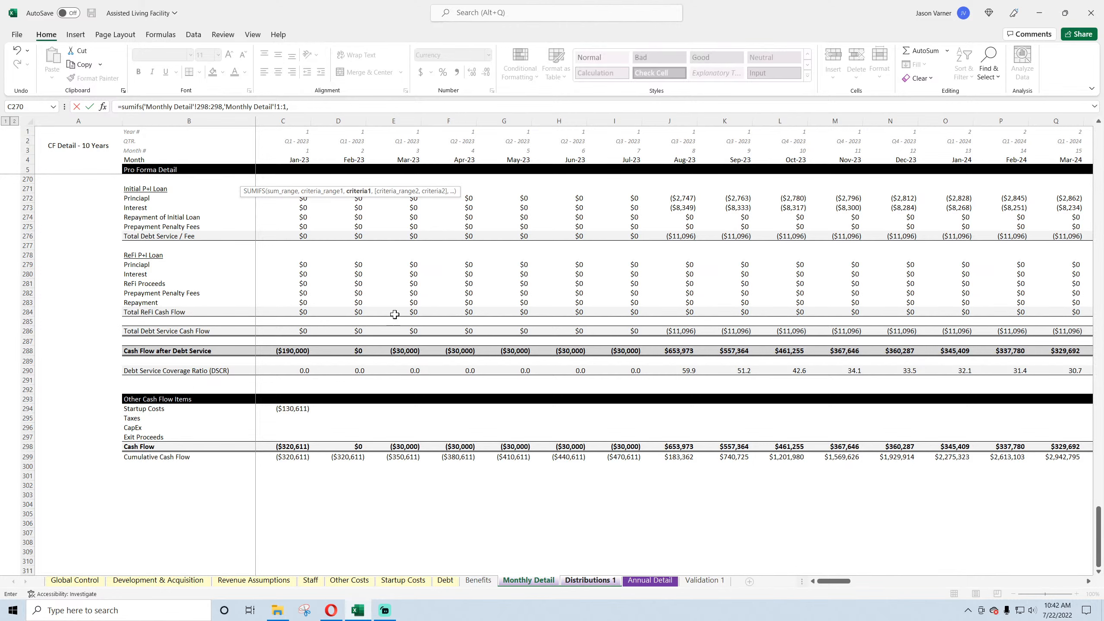
click(589, 581)
click(276, 150)
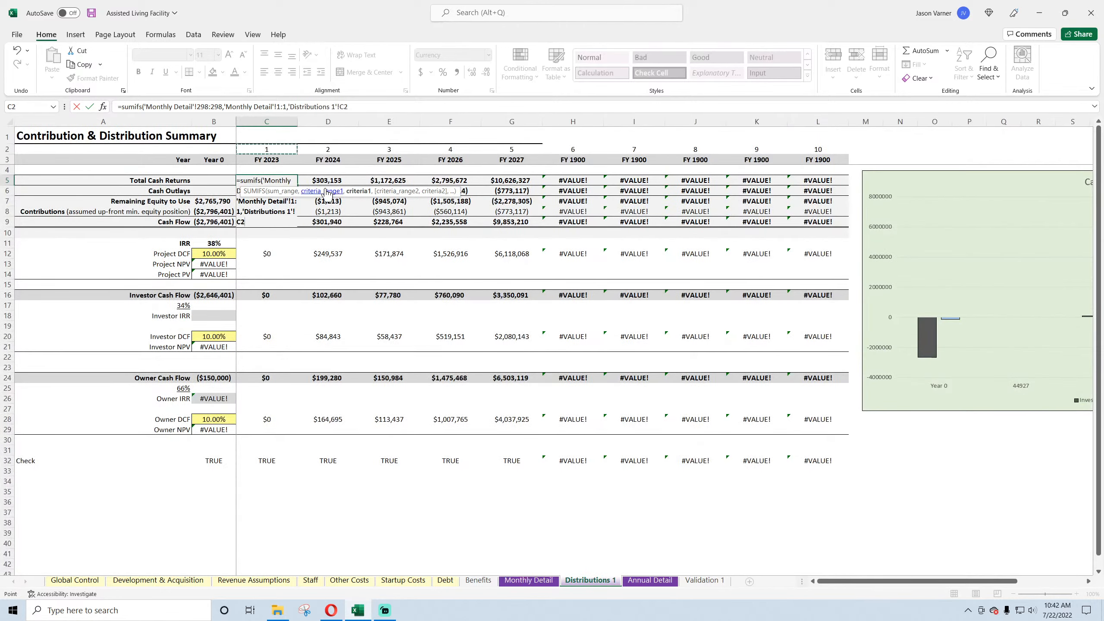
- Complete the C5 SUMIFS with a second criterion limiting Monthly Detail row 298 to values greater than 0
text(,)
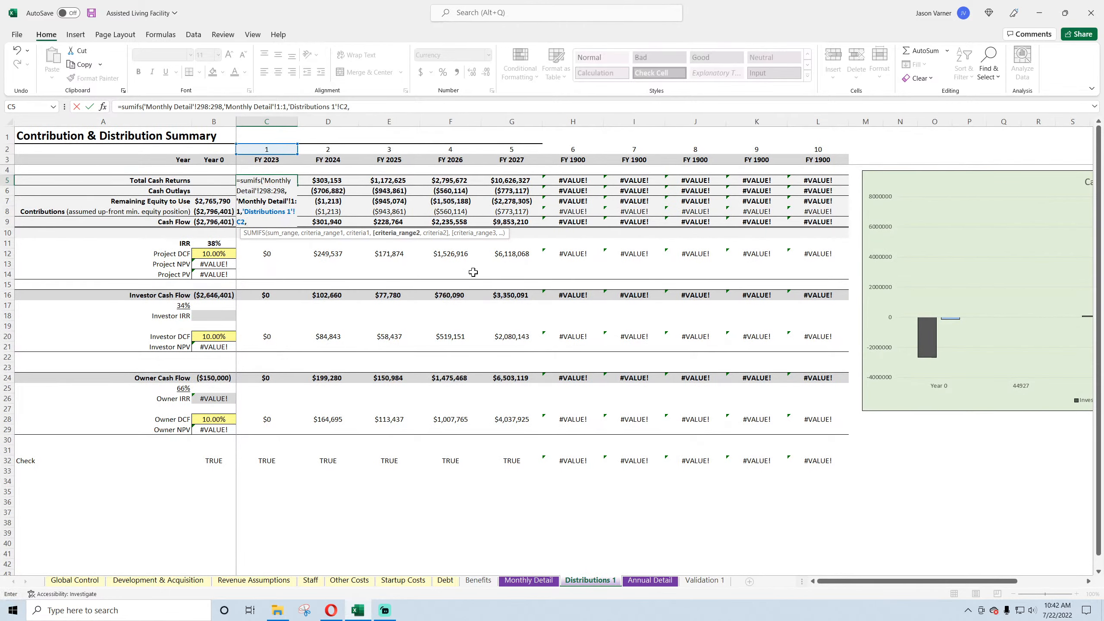
click(528, 575)
click(27, 446)
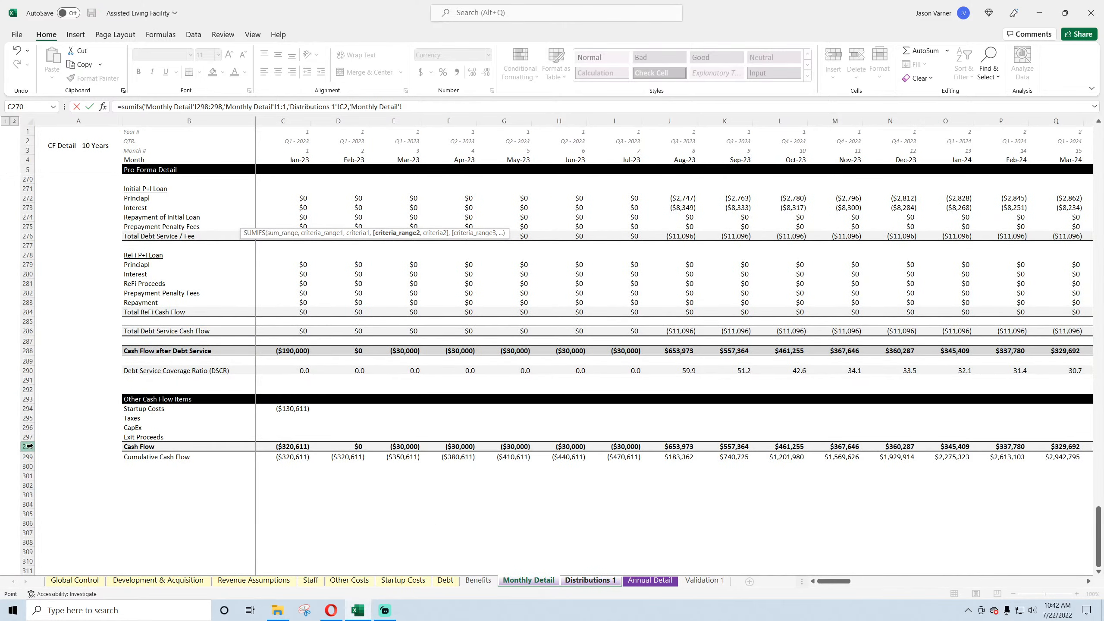
text(,">"&0)
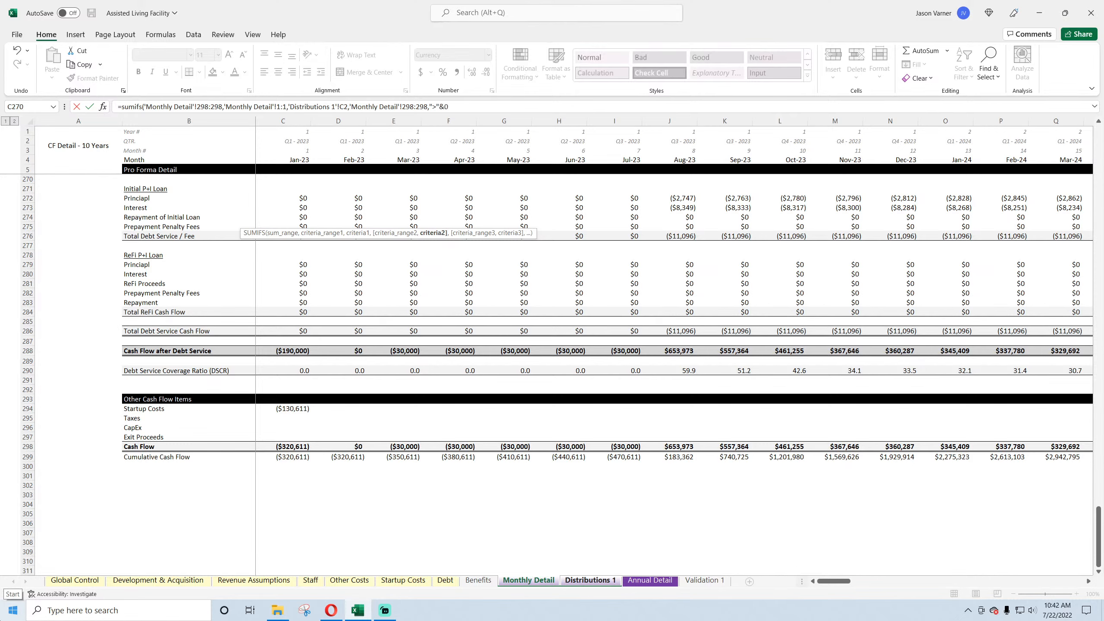
key(Escape)
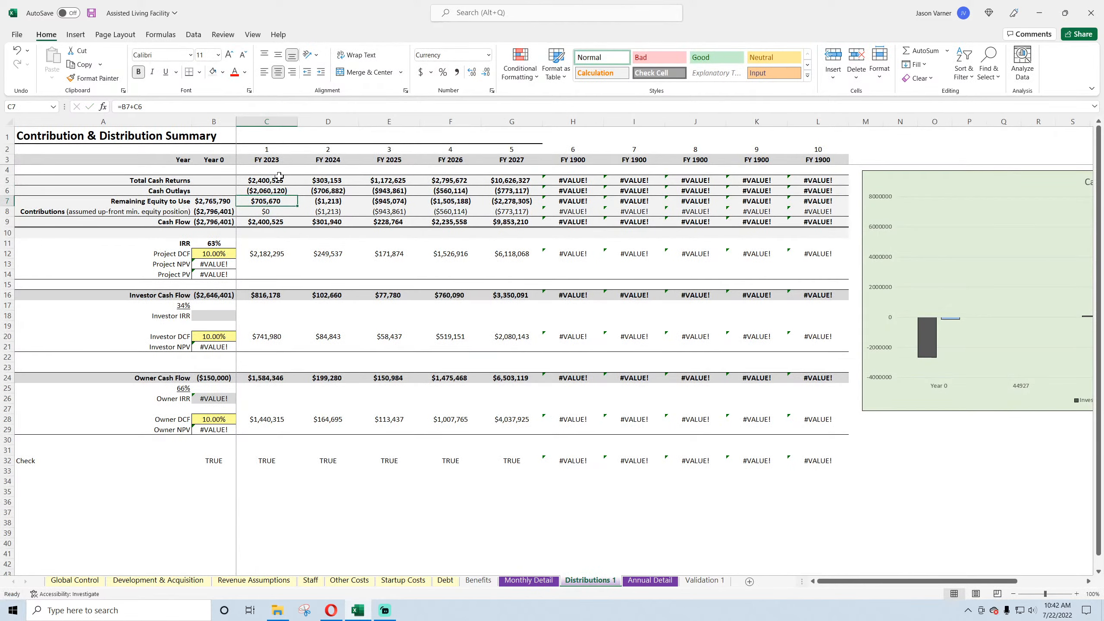
- Copy the C5 formula text and use it to replace the external Vending Machines V2 formula in the FY 2023 Cash Outlays cell C6
click(269, 182)
click(546, 580)
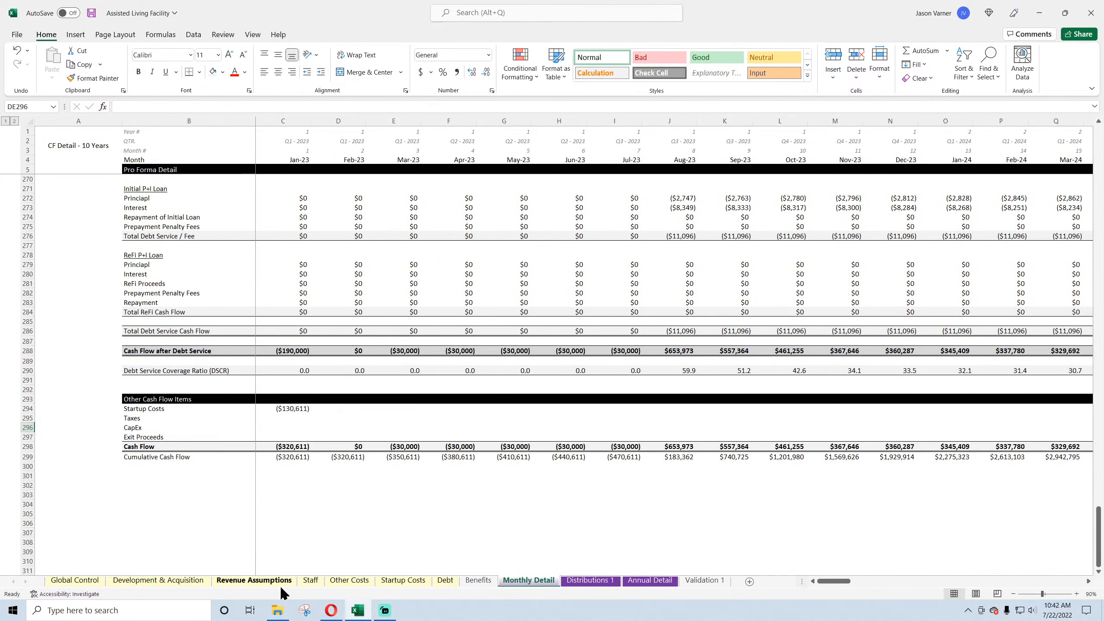
click(602, 581)
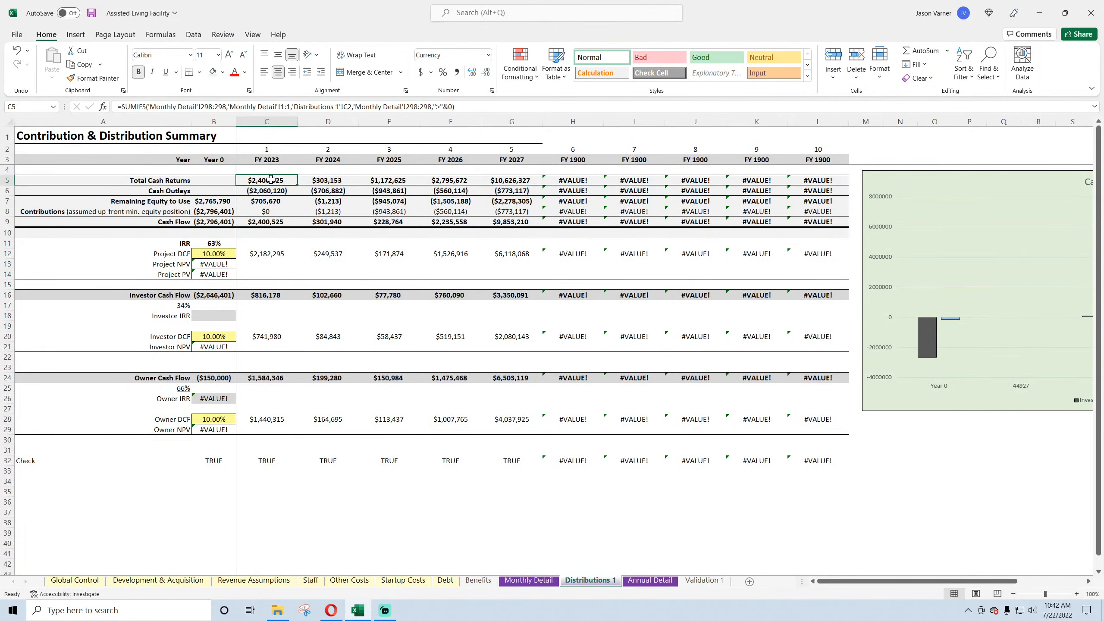
drag(455, 107, 153, 107)
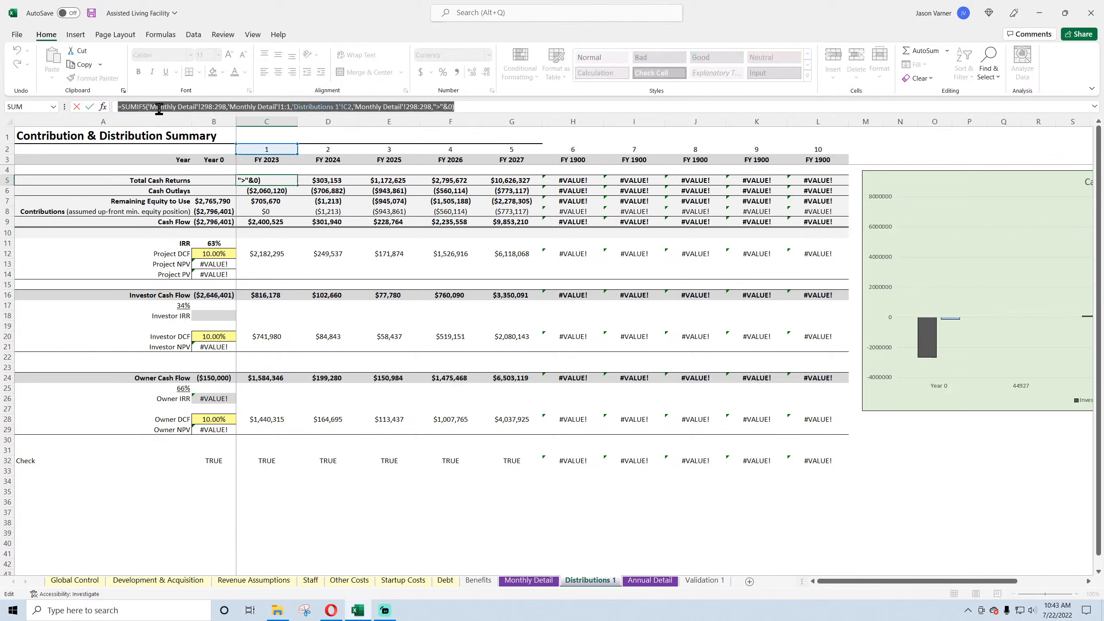
right_click(159, 106)
click(191, 127)
key(Return)
key(Delete)
mouse_move(182, 107)
mouse_down()
mouse_move(329, 109)
mouse_move(185, 109)
mouse_up()
key(Delete)
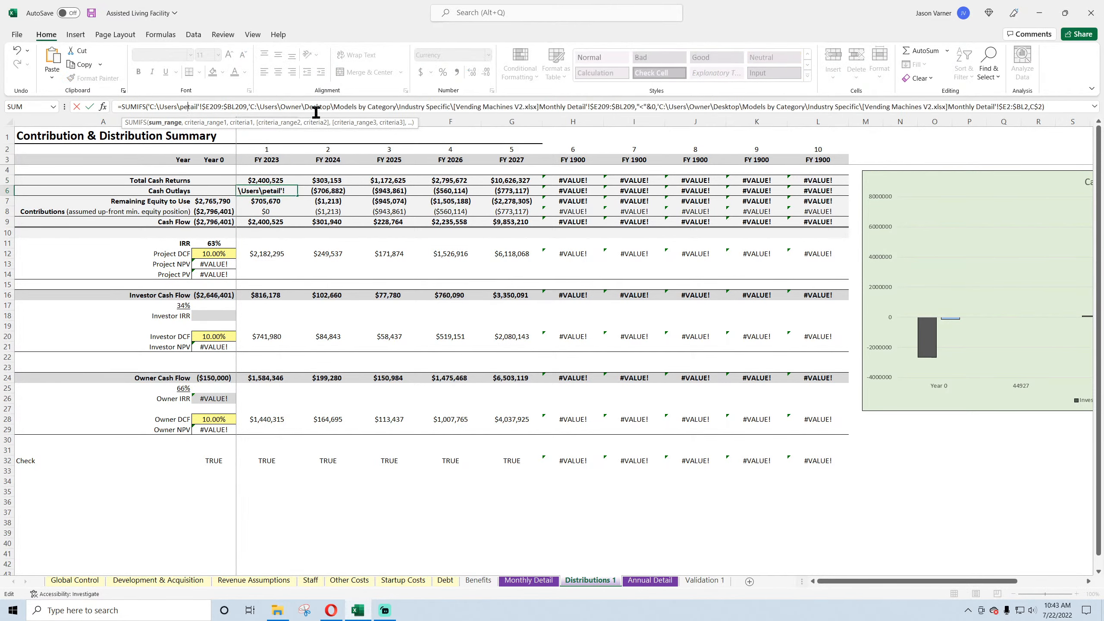
key(Delete)
drag(326, 111, 185, 109)
key(Delete)
drag(741, 109, 118, 109)
right_click(136, 107)
click(161, 160)
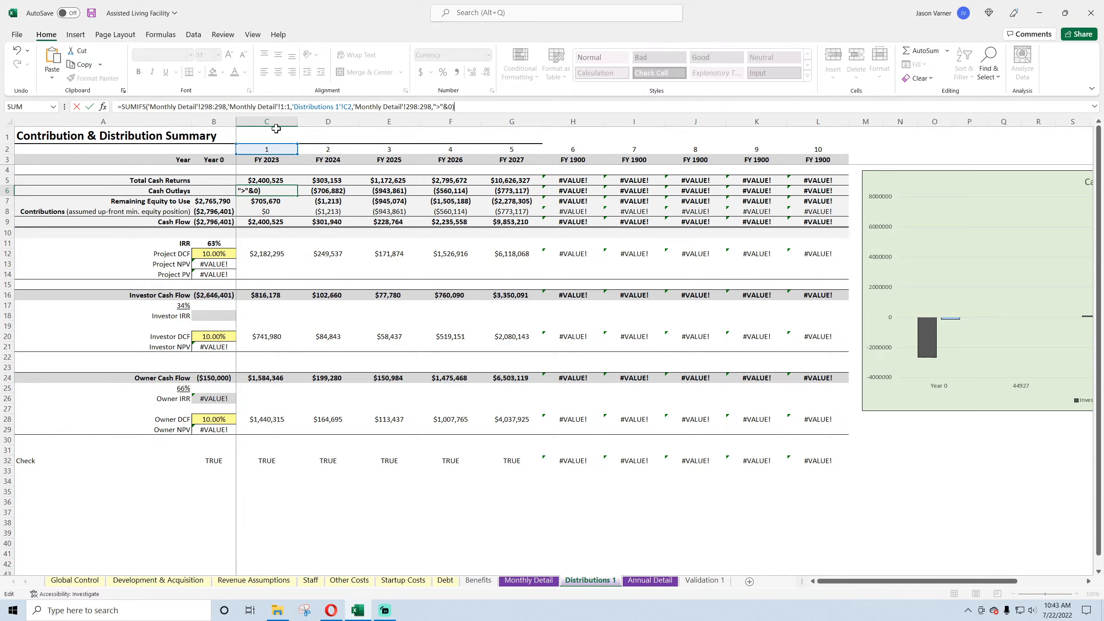
- In the C6 Cash Outlays formula, remove the Distributions 1 sheet prefix before C2 and change the criterion to less than 0
click(344, 106)
key(BackSpace)
key(BackSpace)
key(BackSpace)
key(BackSpace)
key(BackSpace)
key(BackSpace)
key(BackSpace)
key(BackSpace)
key(BackSpace)
key(BackSpace)
key(BackSpace)
key(BackSpace)
key(BackSpace)
key(BackSpace)
key(BackSpace)
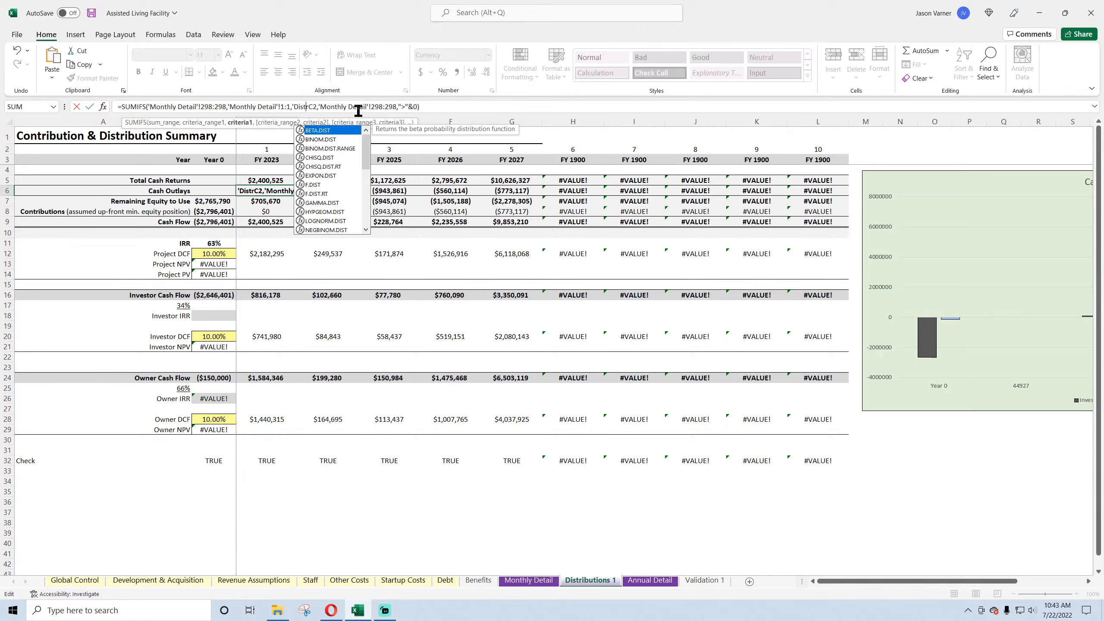
key(BackSpace)
key(BackSpace)
key(BackSpace)
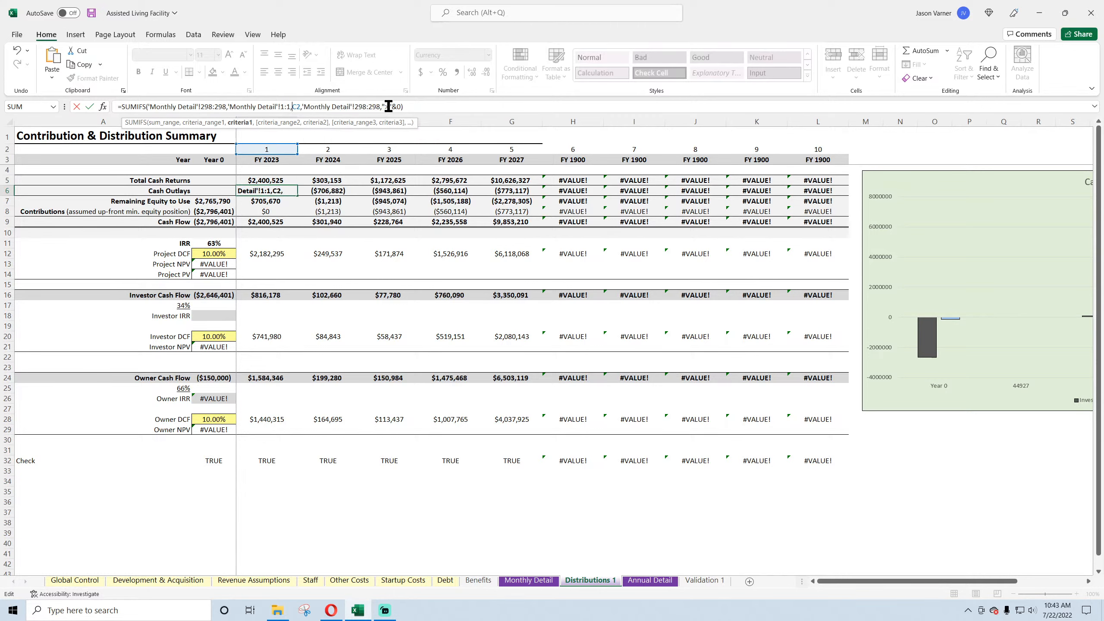
click(388, 106)
key(BackSpace)
key(Return)
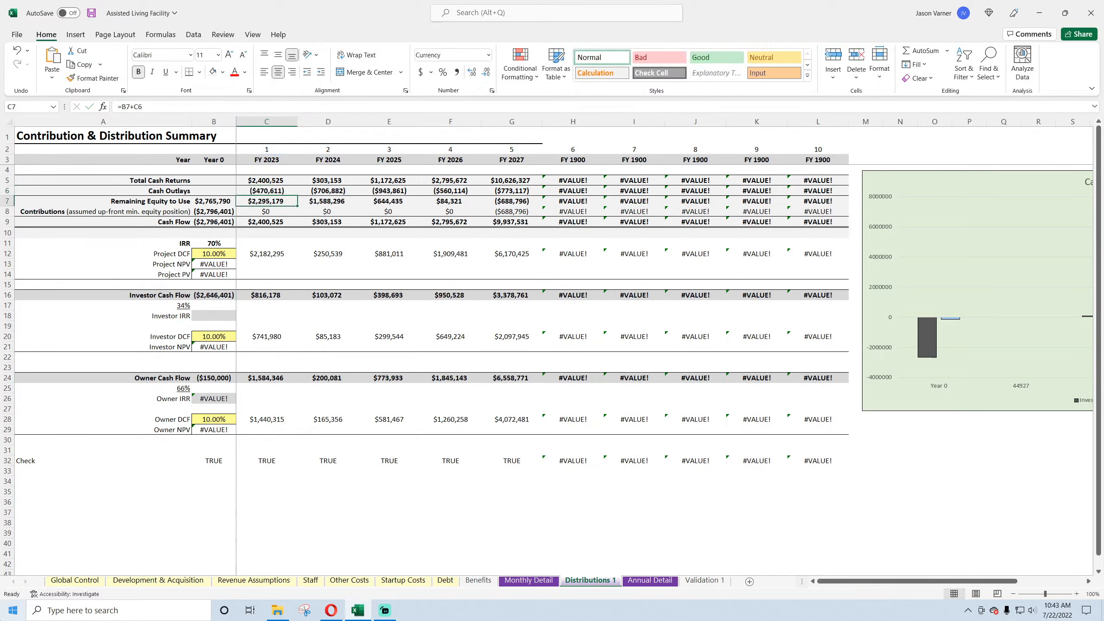
- Remove the Distributions 1 sheet prefix from the C5 formula, and fill the Total Cash Returns and Cash Outlays formulas across to column L
click(262, 182)
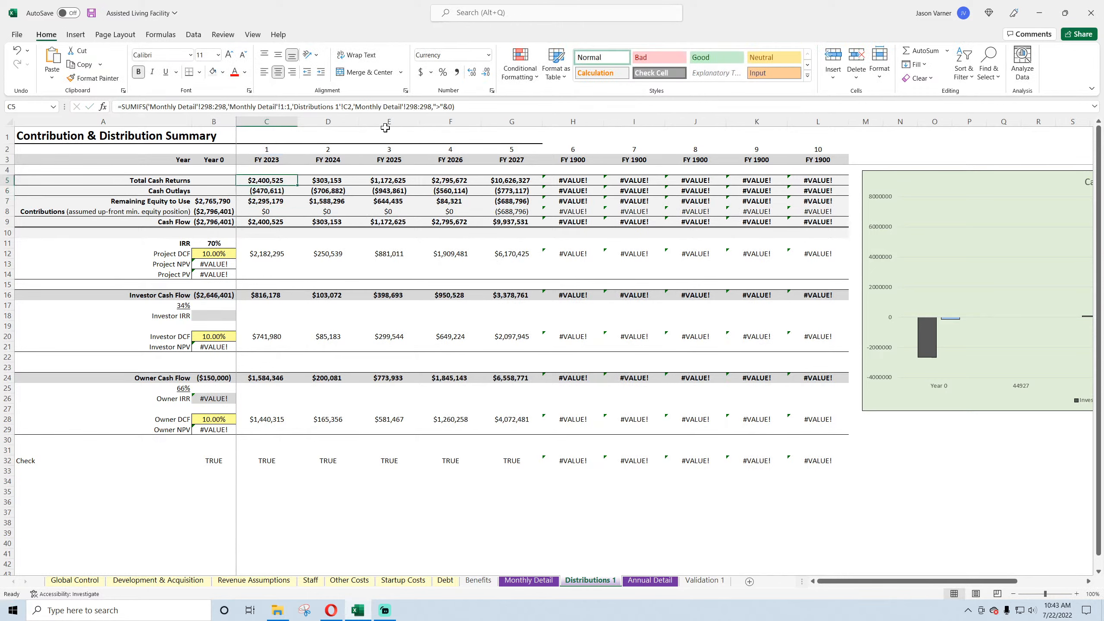
click(345, 106)
key(BackSpace)
key(BackSpace)
key(BackSpace)
key(BackSpace)
key(BackSpace)
key(BackSpace)
key(BackSpace)
key(BackSpace)
key(BackSpace)
key(BackSpace)
key(BackSpace)
key(BackSpace)
key(BackSpace)
key(BackSpace)
key(BackSpace)
key(BackSpace)
key(BackSpace)
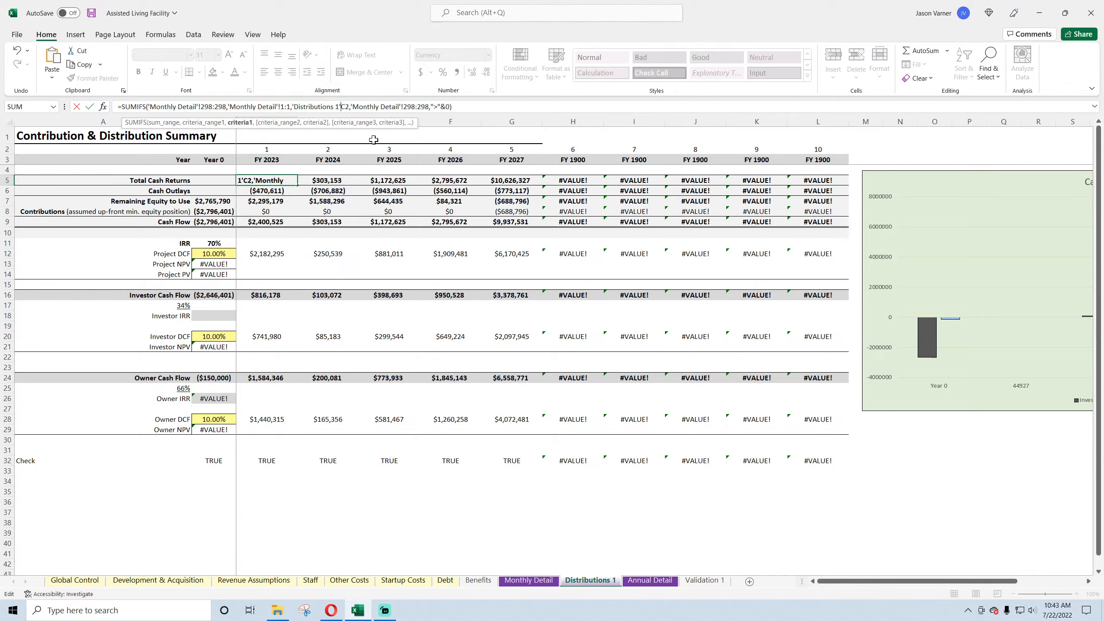
key(BackSpace)
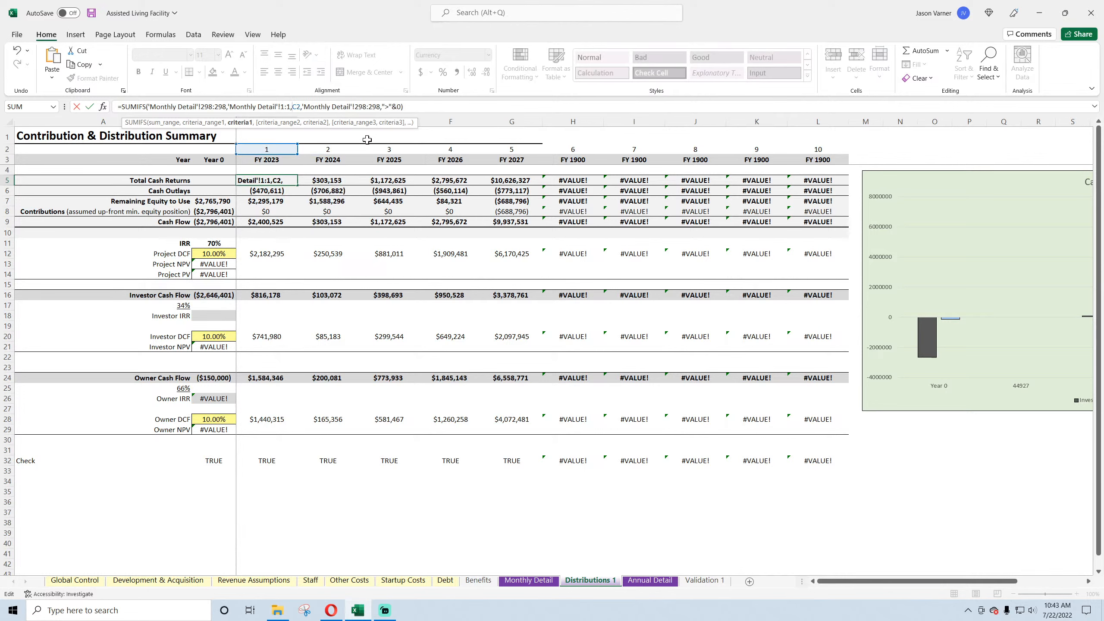
key(Return)
drag(283, 180, 821, 206)
- Link the first fiscal-year header in C3 to Annual Detail C4 and fill it across to column L
click(280, 160)
text(=)
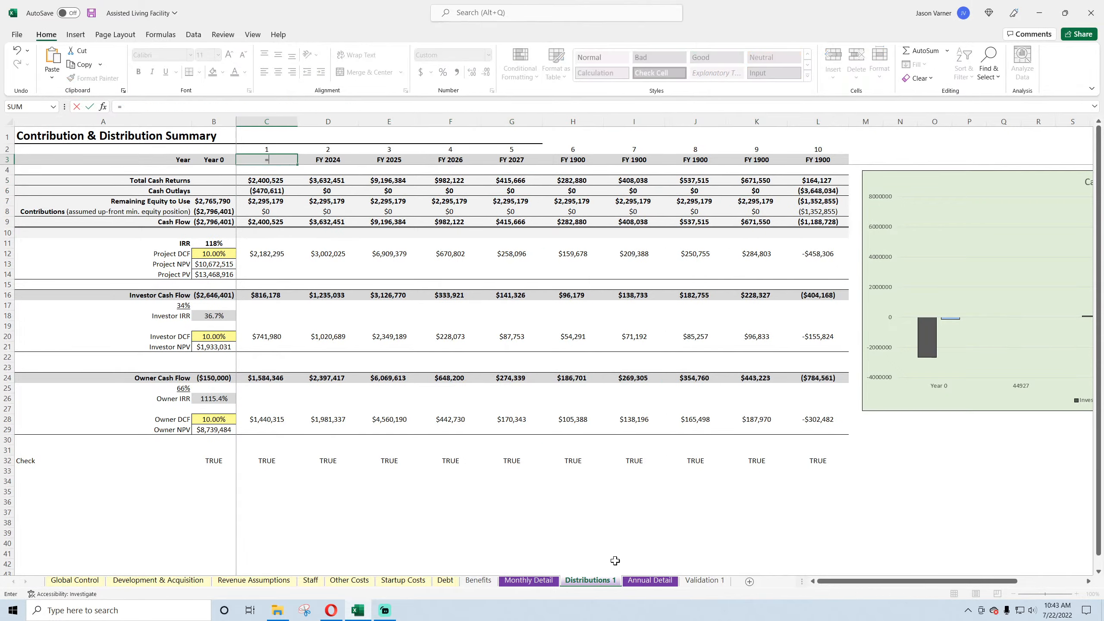
click(529, 580)
click(650, 580)
click(293, 158)
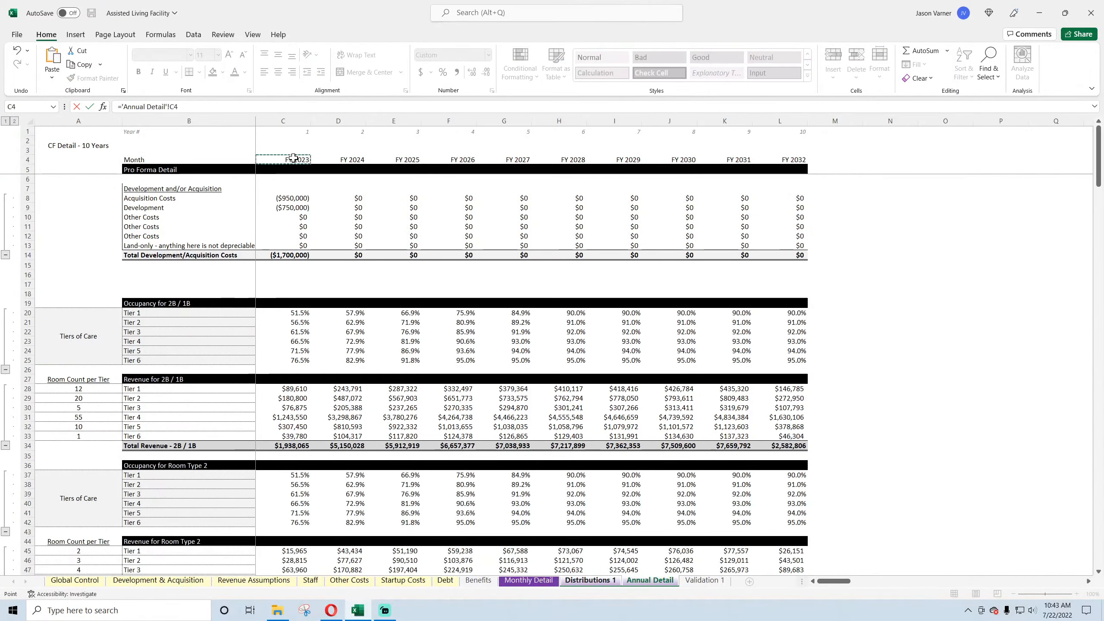
key(Return)
drag(295, 164, 826, 163)
- Unmerge the Contribution & Distribution Summary title row, extend its bottom border through column L, and save the workbook
click(537, 139)
drag(542, 144, 183, 133)
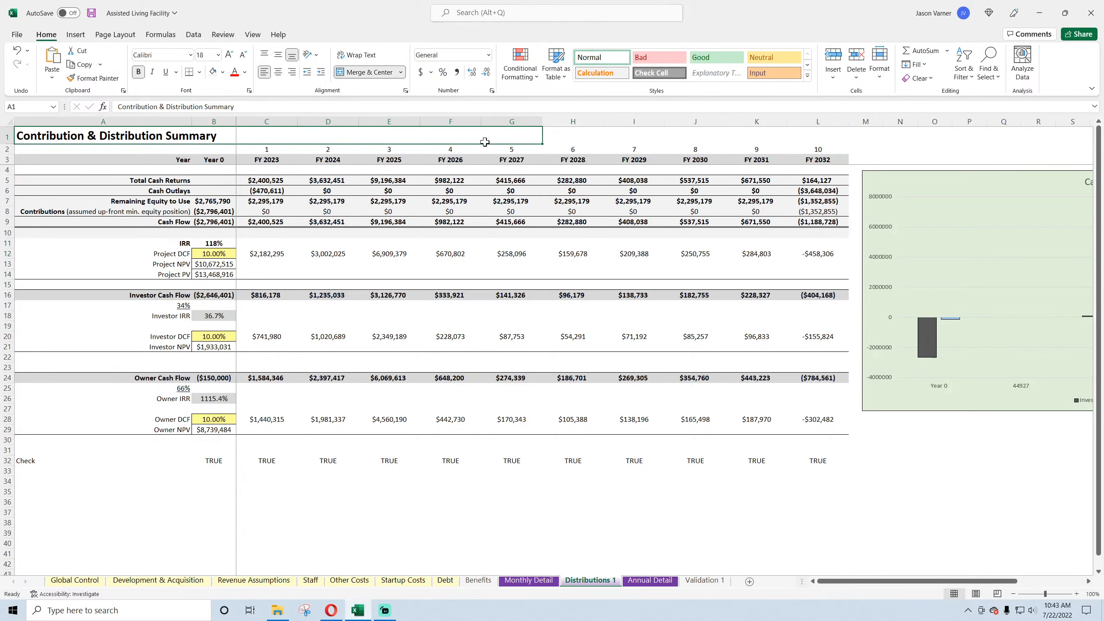
click(348, 72)
click(534, 139)
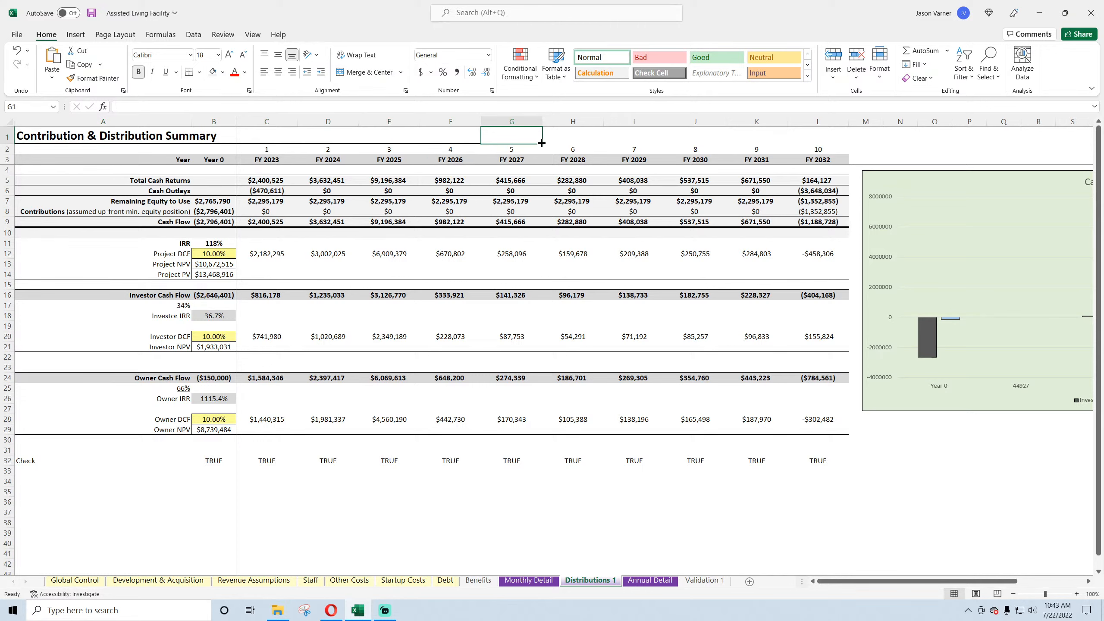
drag(542, 143, 833, 149)
click(696, 254)
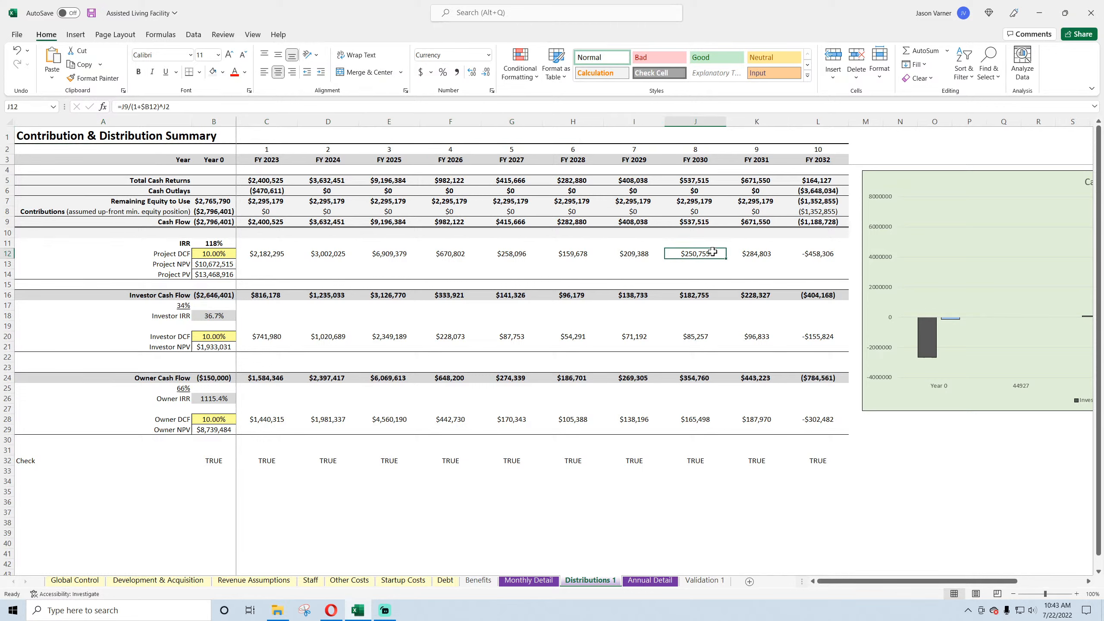
click(285, 178)
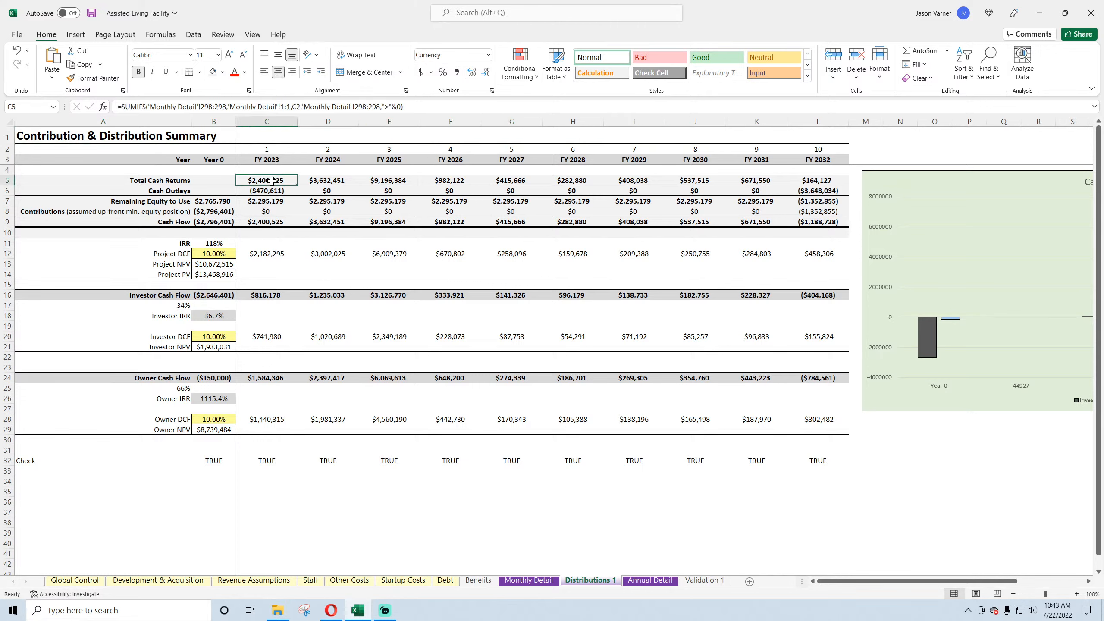
click(91, 13)
- Check the filled Total Cash Returns and Cash Outlays formulas across the yearly columns
click(319, 180)
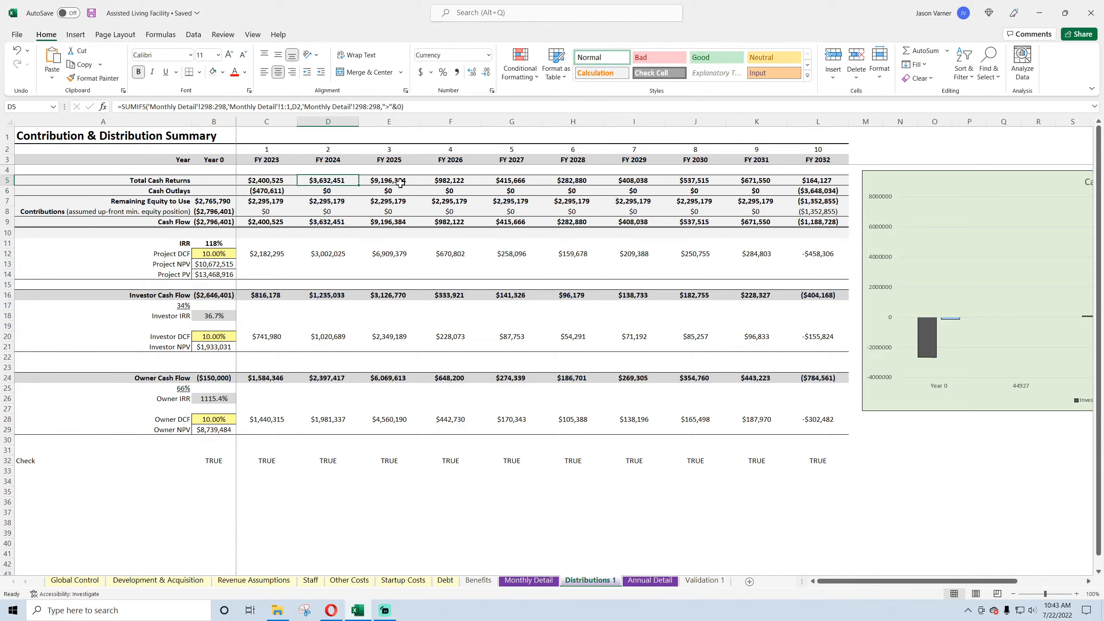
click(401, 180)
click(423, 179)
click(264, 192)
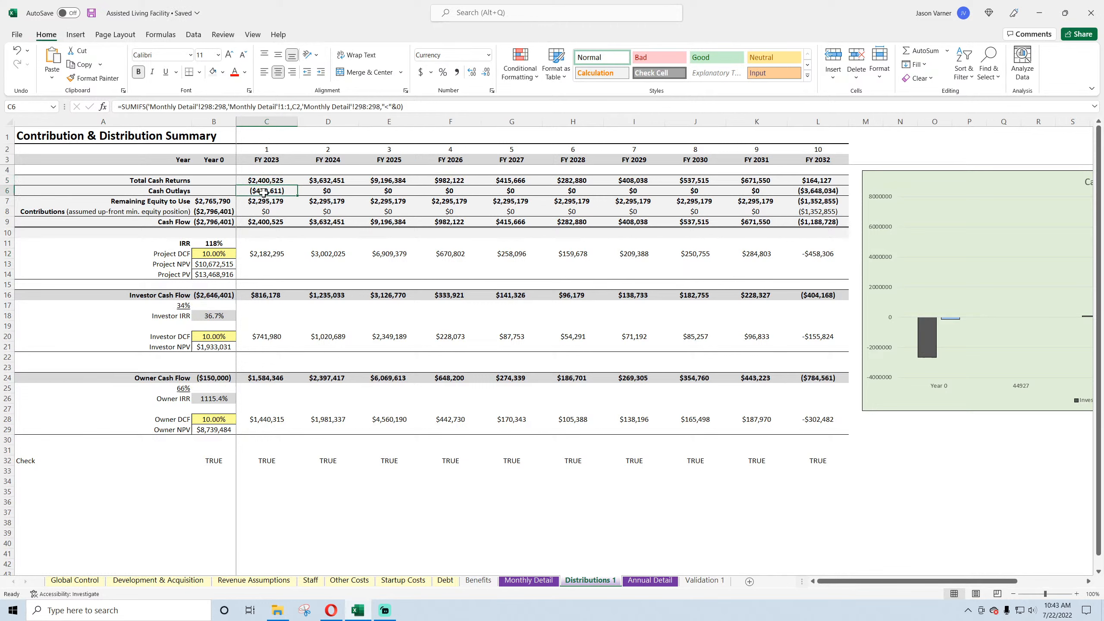
click(314, 190)
click(388, 190)
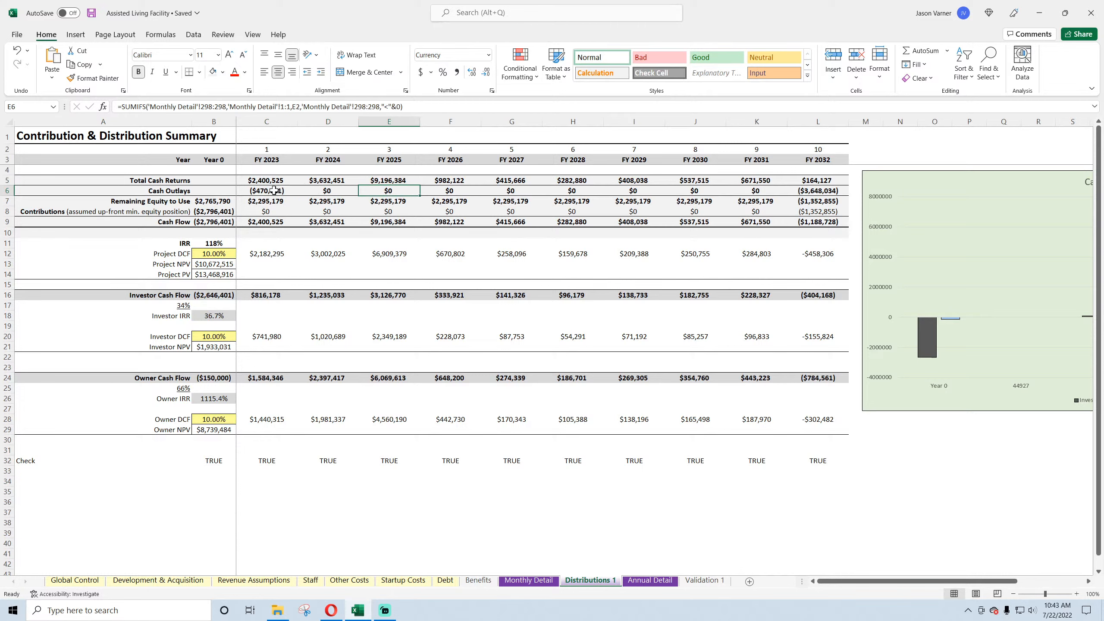
drag(274, 190, 804, 192)
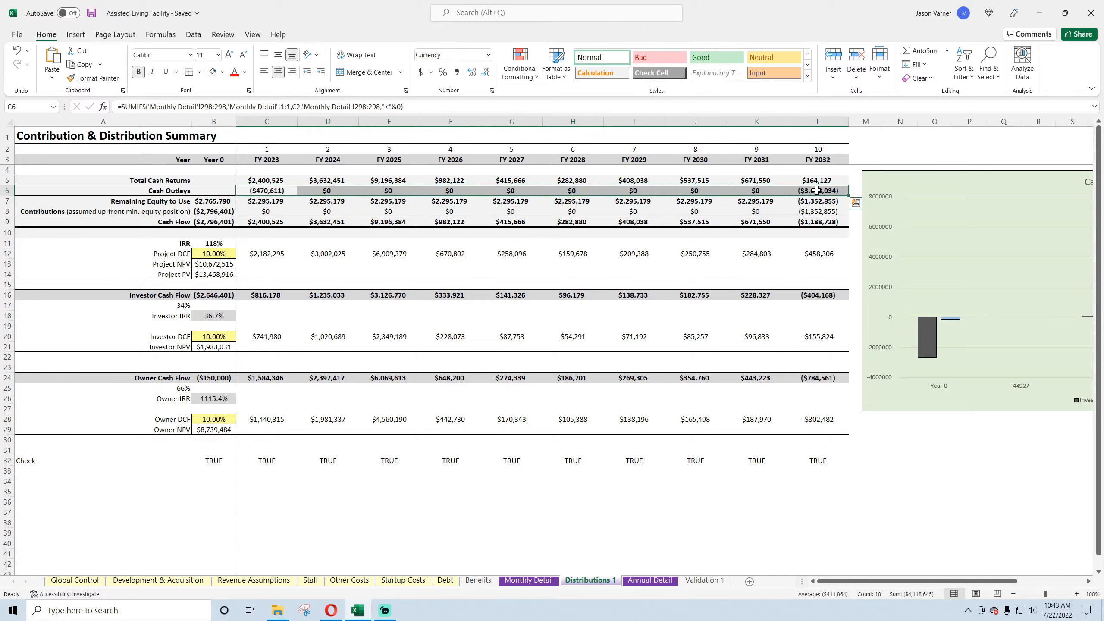
- Set Include Terminal Value? to No on the Global Control sheet and return to Distributions 1
click(816, 191)
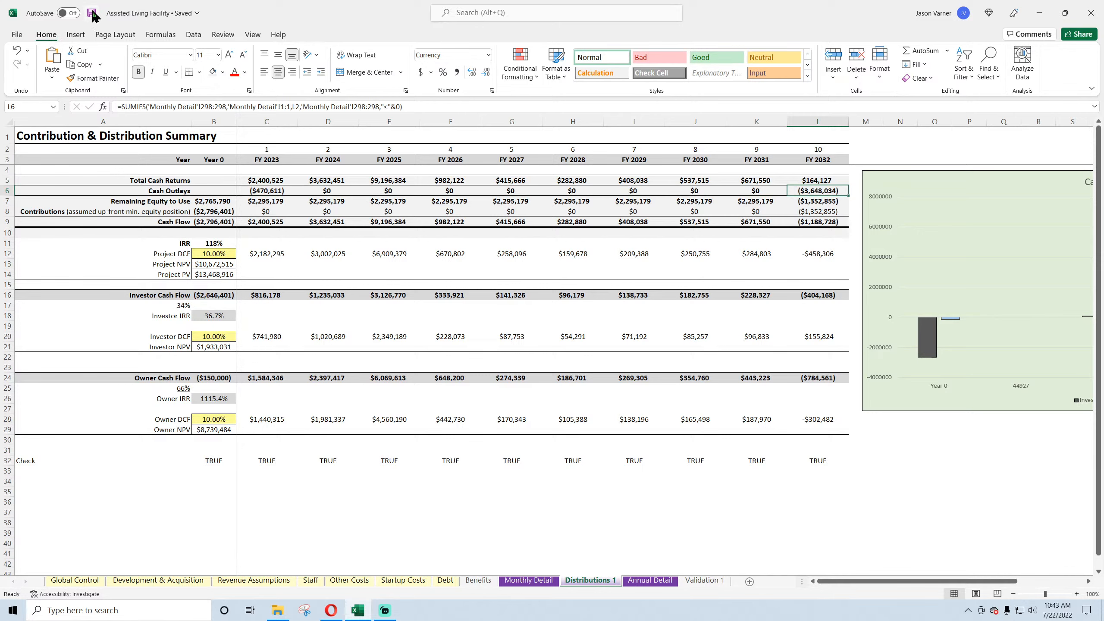
click(75, 580)
click(316, 207)
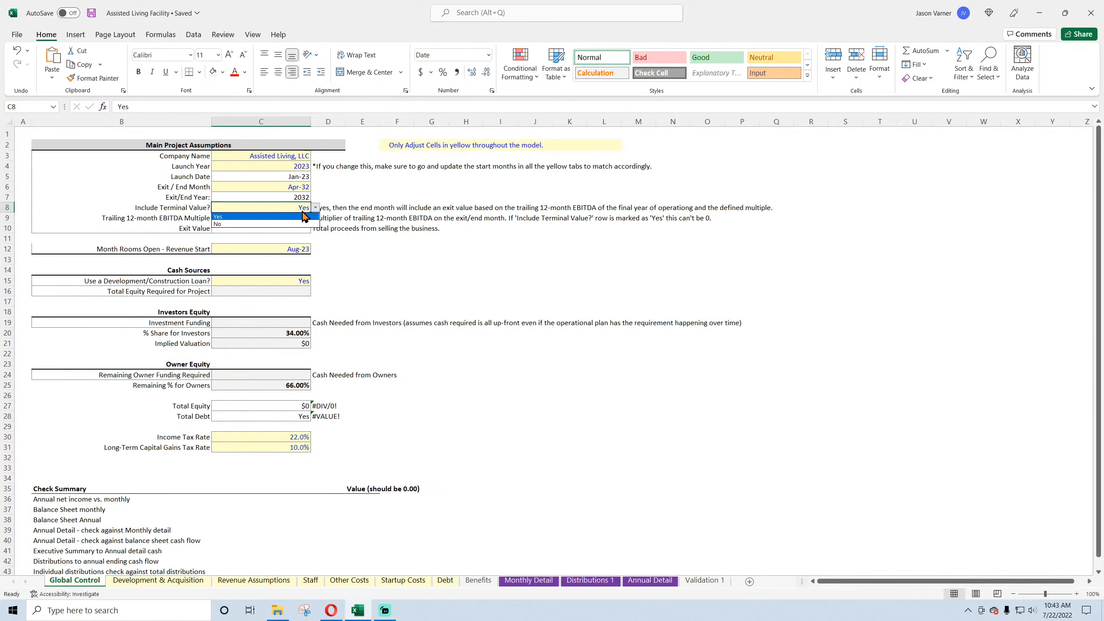
click(304, 216)
click(591, 582)
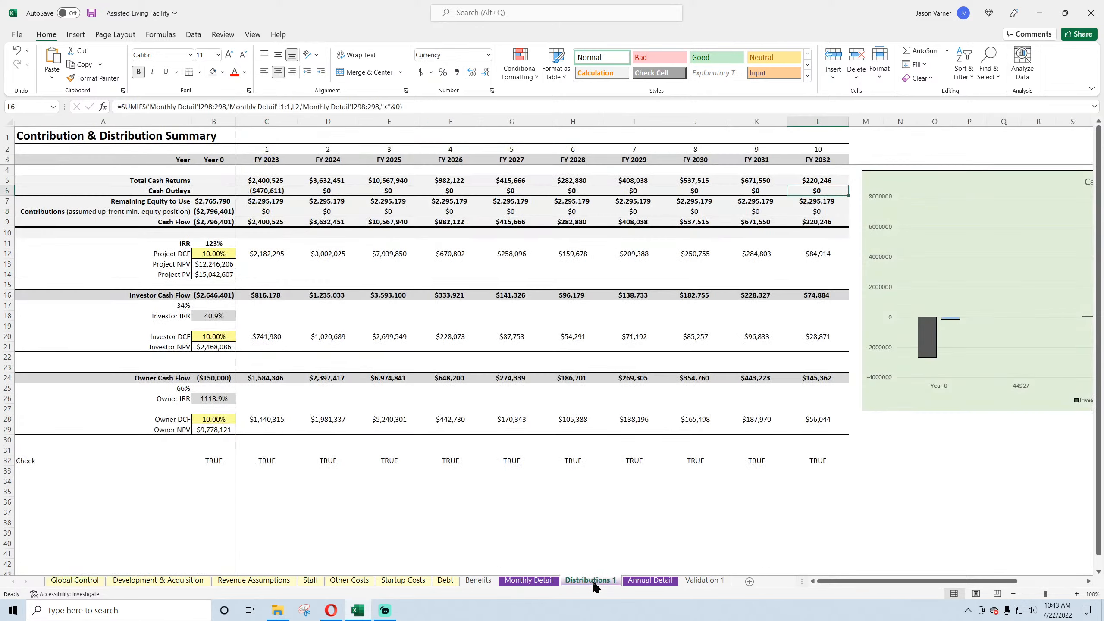
click(92, 14)
- Clear the Remaining Equity to Use and Contributions rows, A7:L7 and A8:L8, including their labels
click(217, 201)
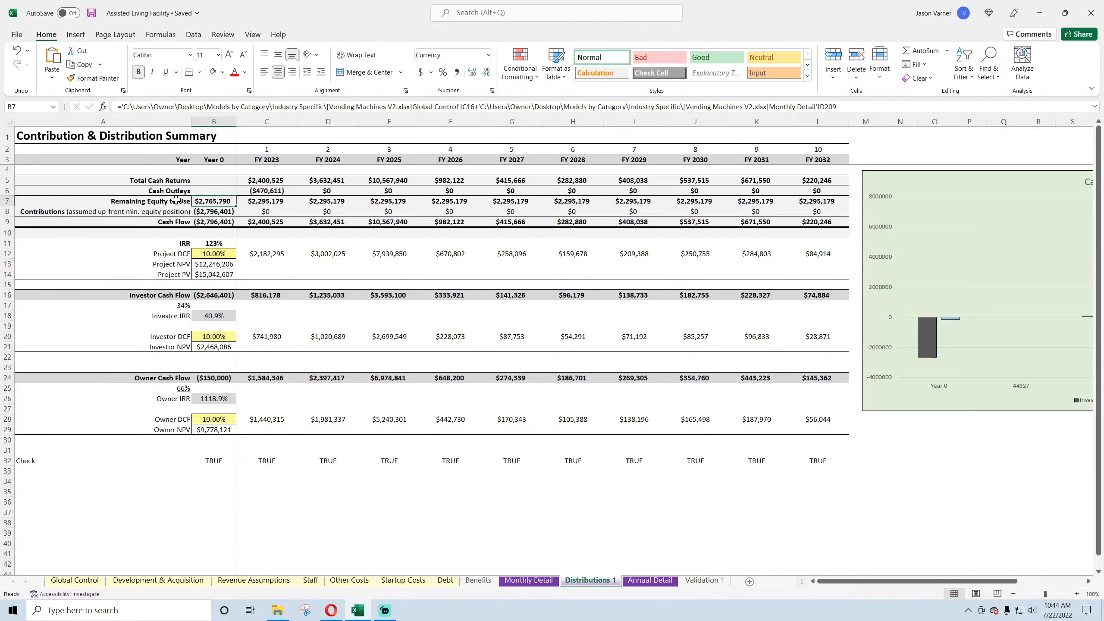
drag(100, 199, 804, 197)
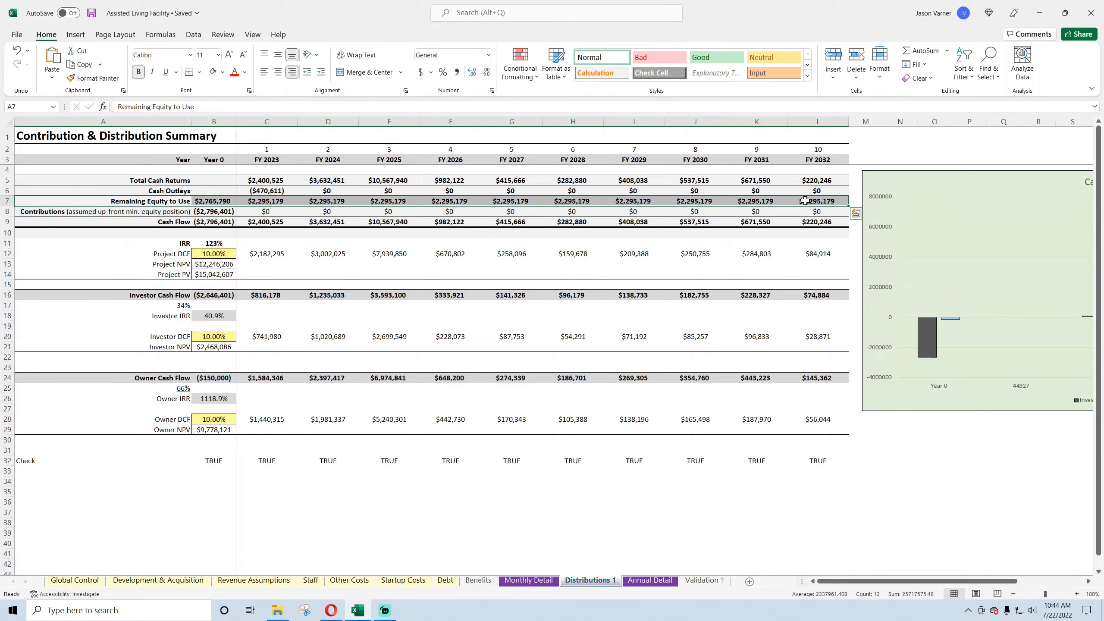
right_click(804, 196)
click(845, 362)
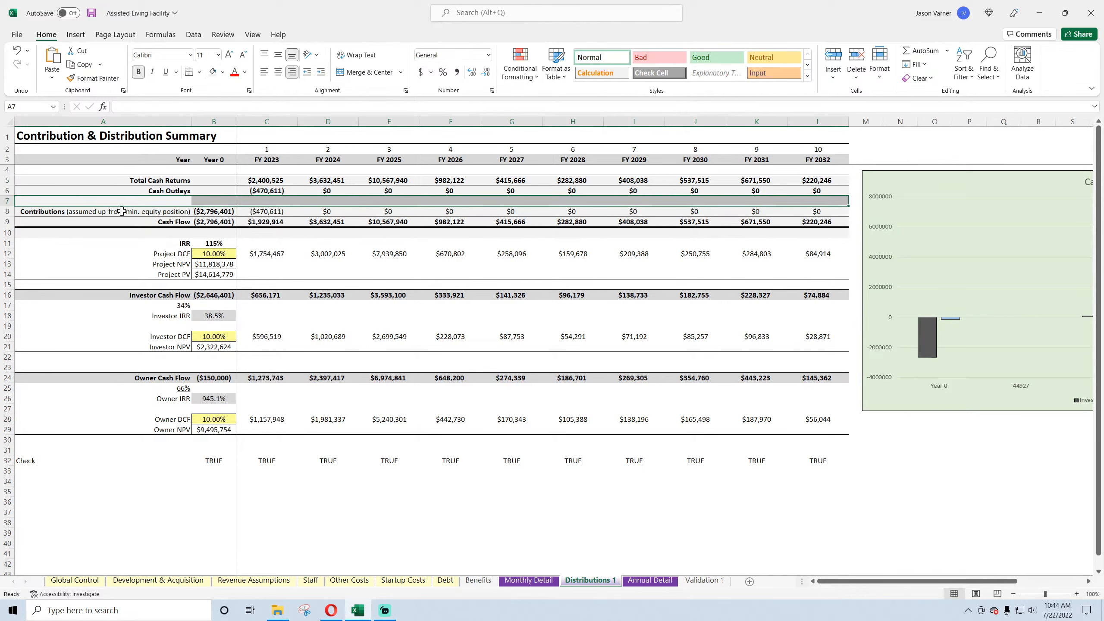
drag(121, 212, 818, 211)
right_click(818, 212)
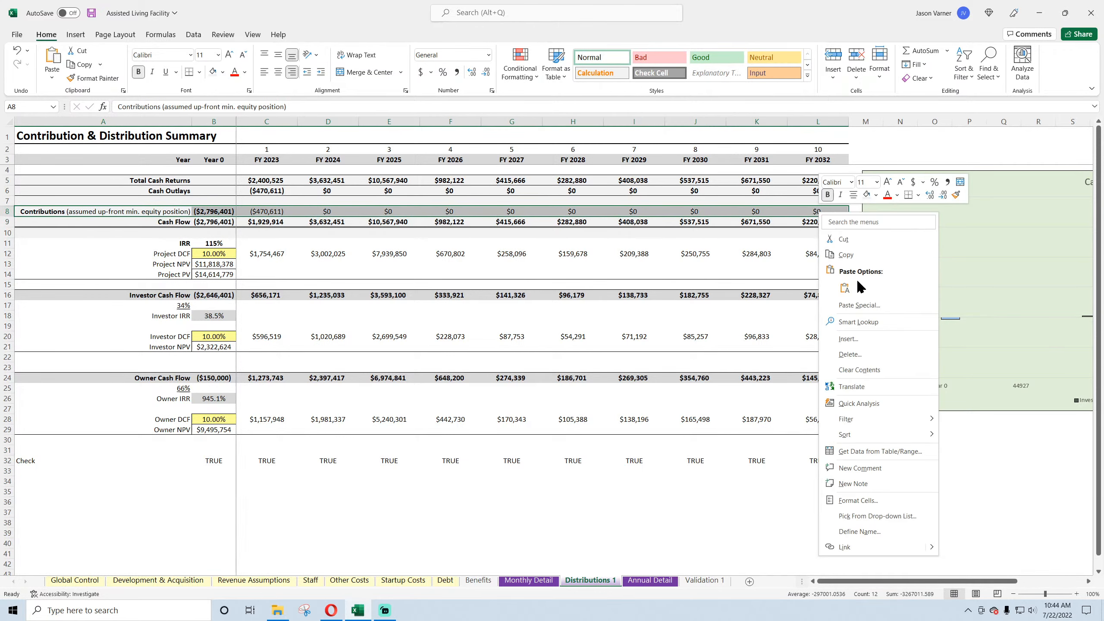
click(864, 370)
- Delete the Year 0 Cash Flow formula in B9 and save the workbook
click(289, 190)
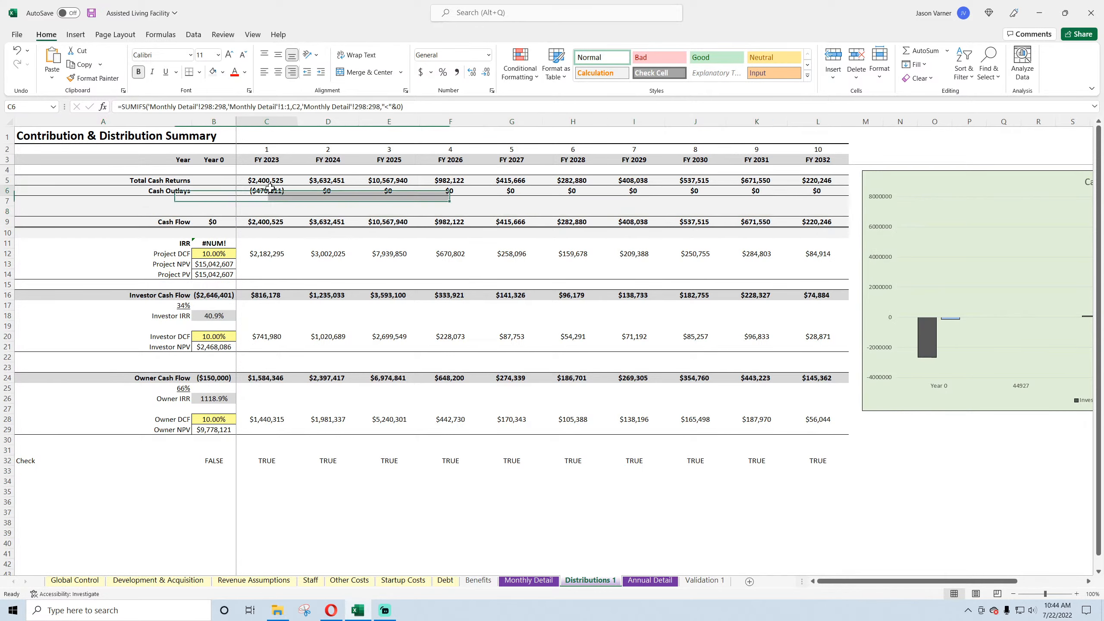
click(322, 190)
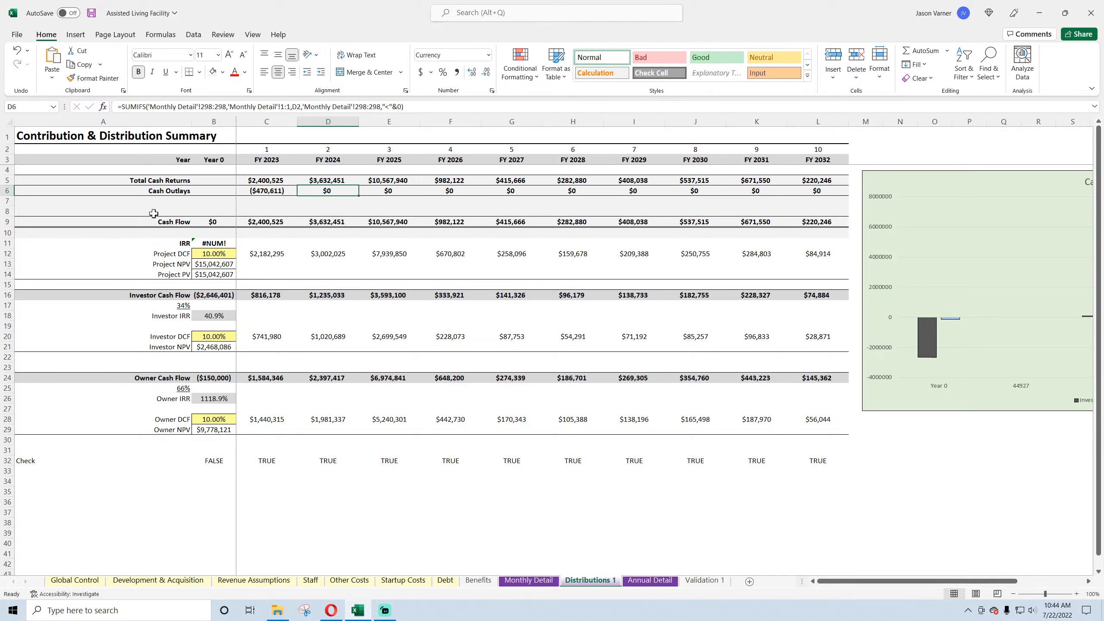
click(166, 222)
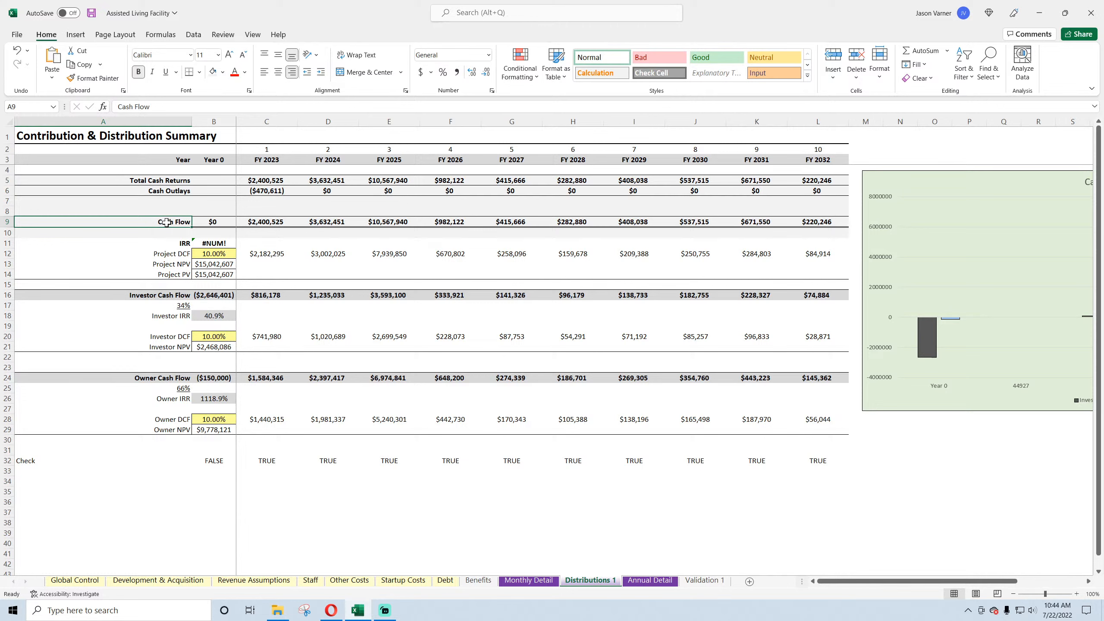
click(255, 221)
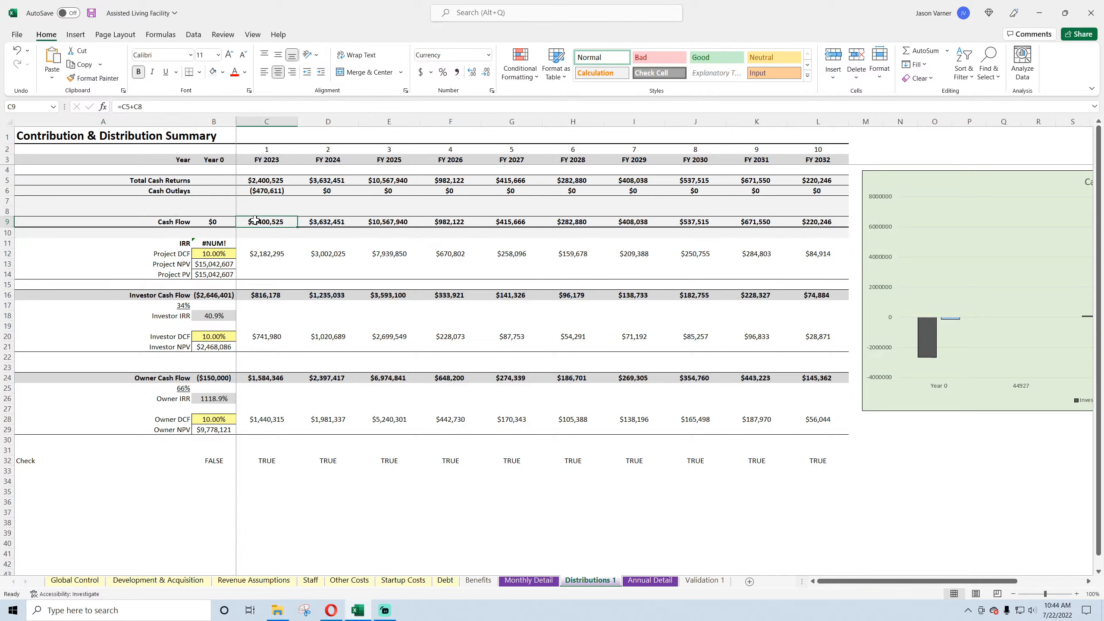
click(220, 219)
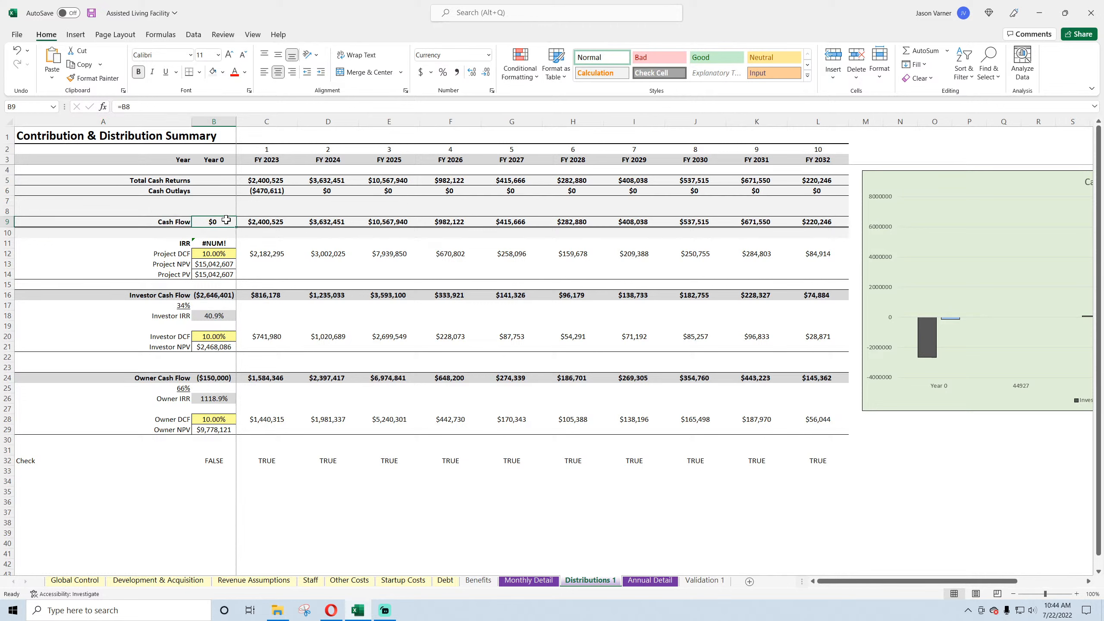
key(BackSpace)
key(Return)
click(215, 220)
click(91, 13)
- Examine the Cash Flow row on Monthly Detail month by month from Jan-23 through Aug-23
click(530, 581)
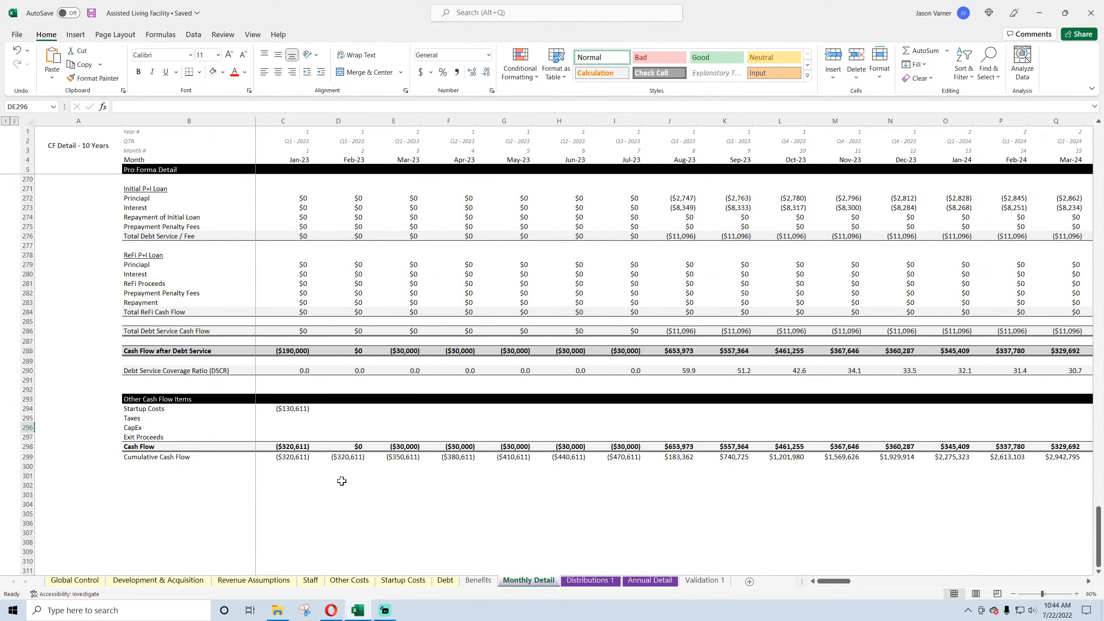
click(293, 447)
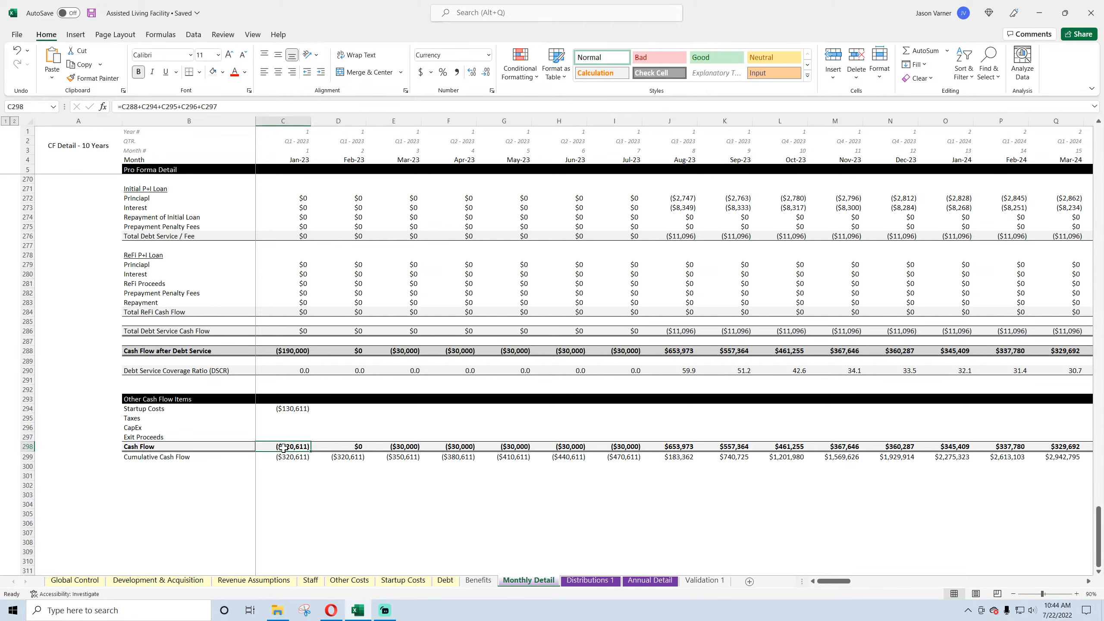
click(343, 448)
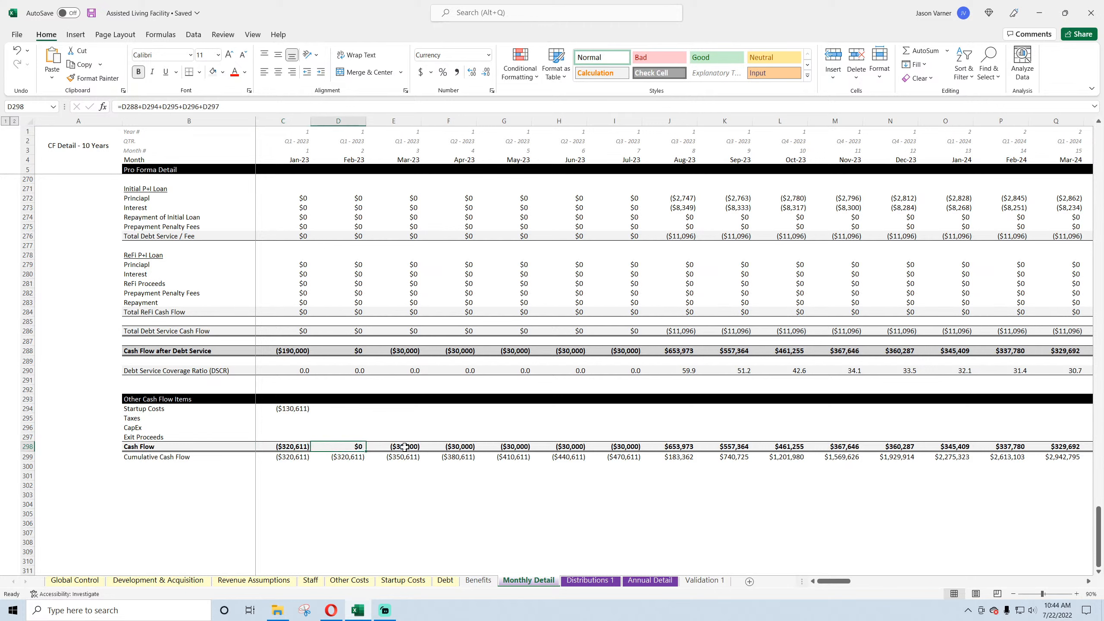
click(409, 447)
click(452, 447)
click(505, 447)
click(568, 447)
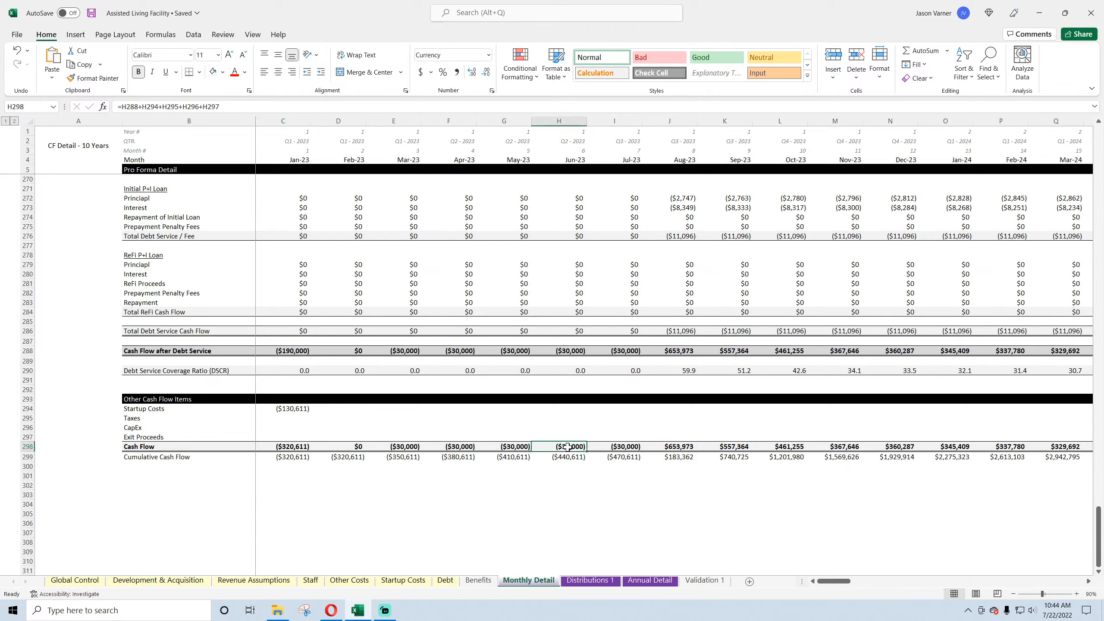
click(623, 448)
click(671, 449)
click(631, 446)
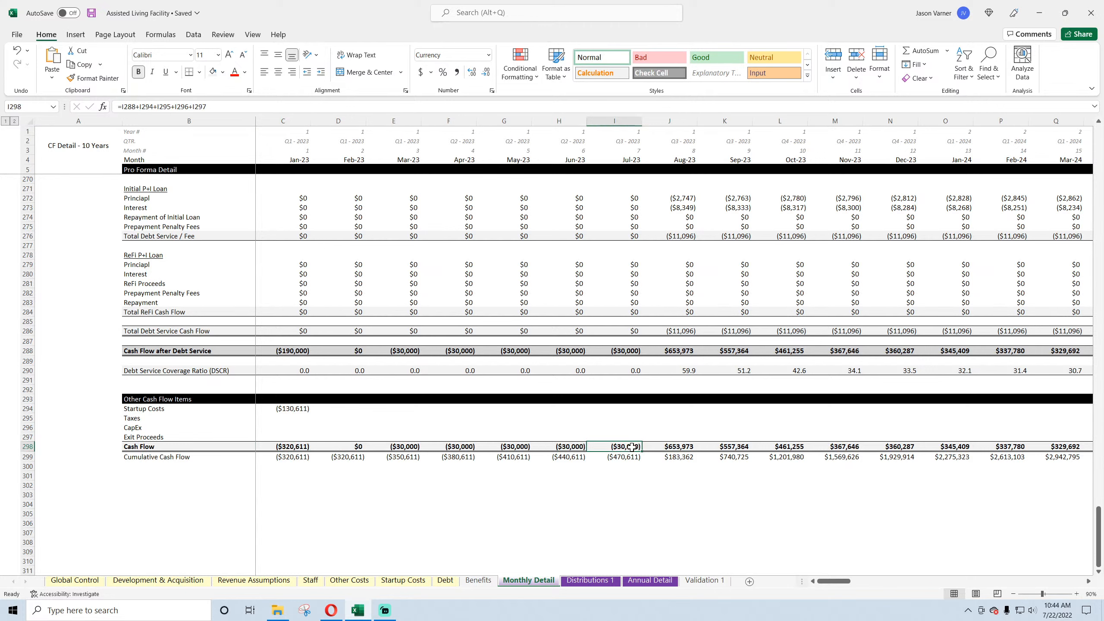
- Move the Distributions 1 sheet ahead of Monthly Detail and review its first-period Total Cash Returns and Cash Outlays formulas
click(601, 581)
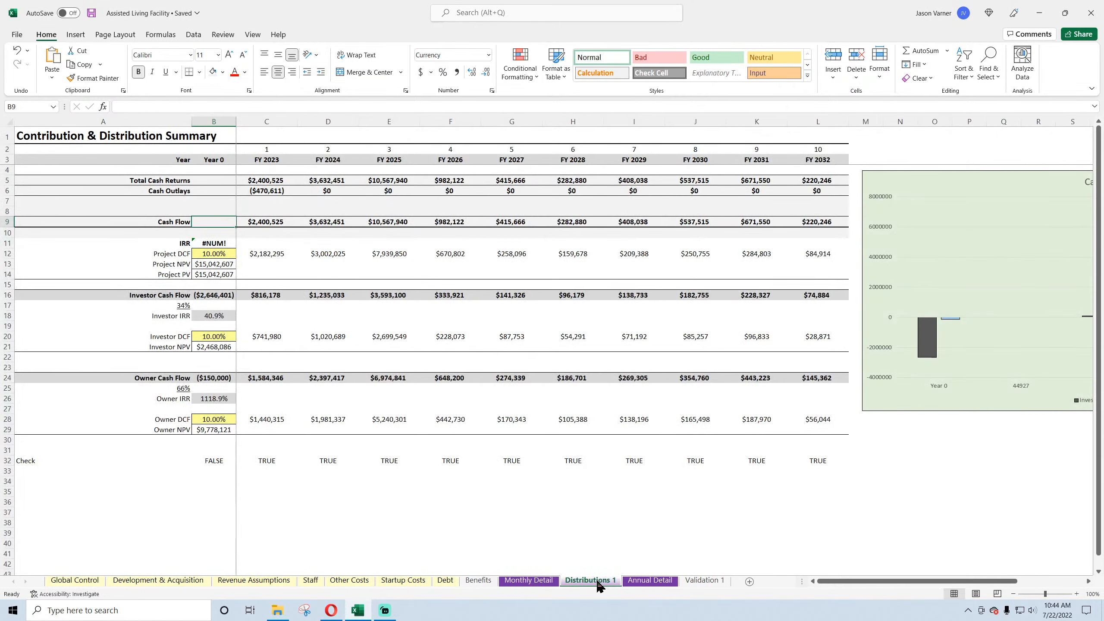
drag(577, 577, 510, 582)
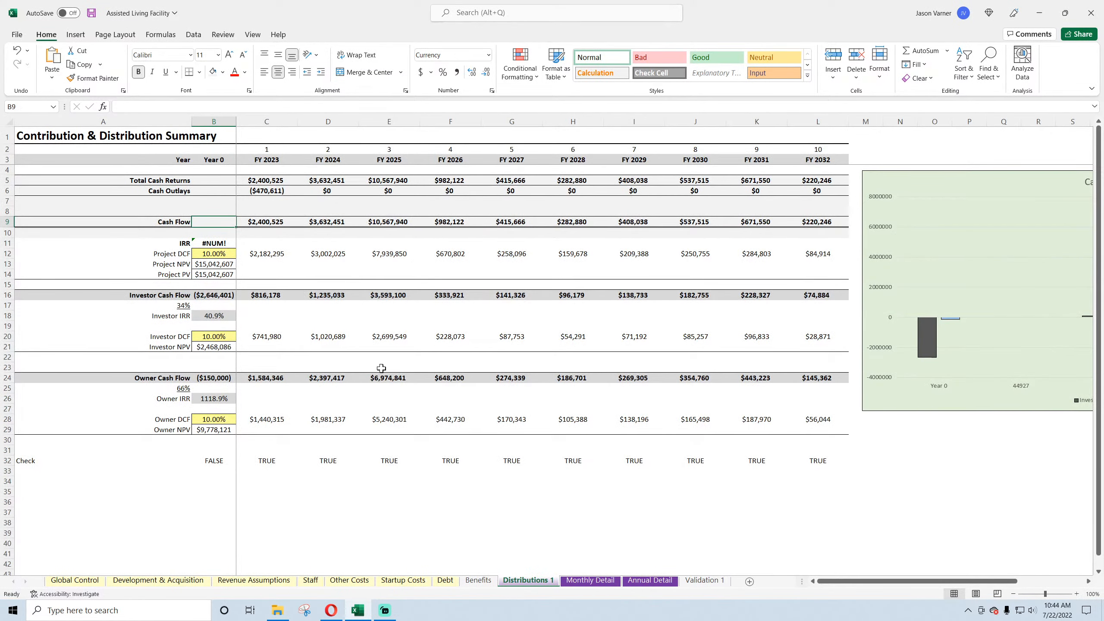
click(261, 192)
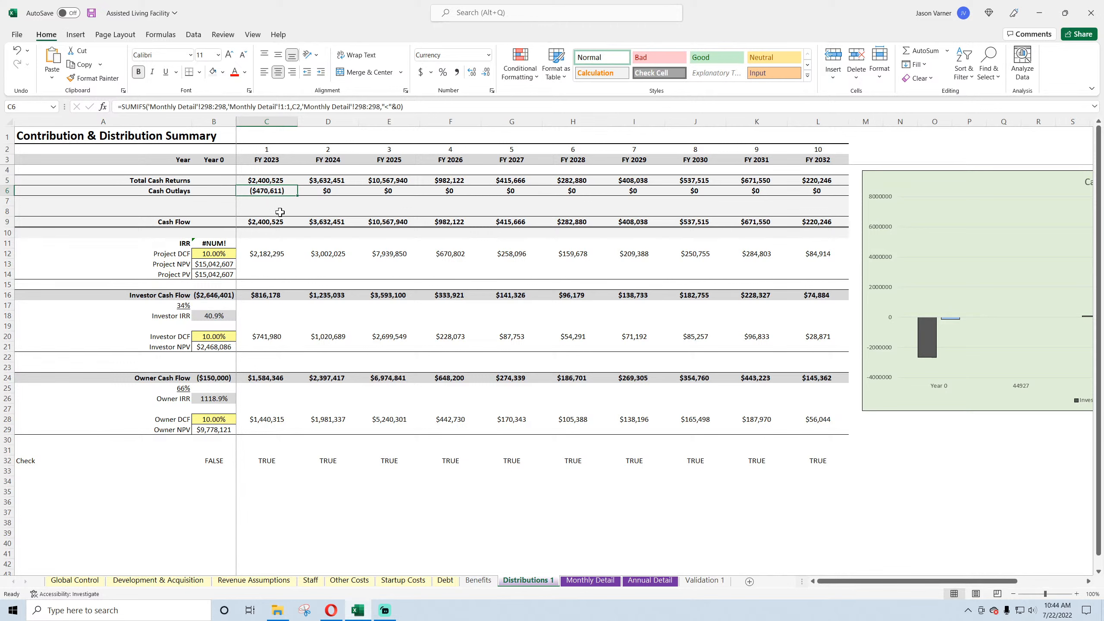
click(279, 180)
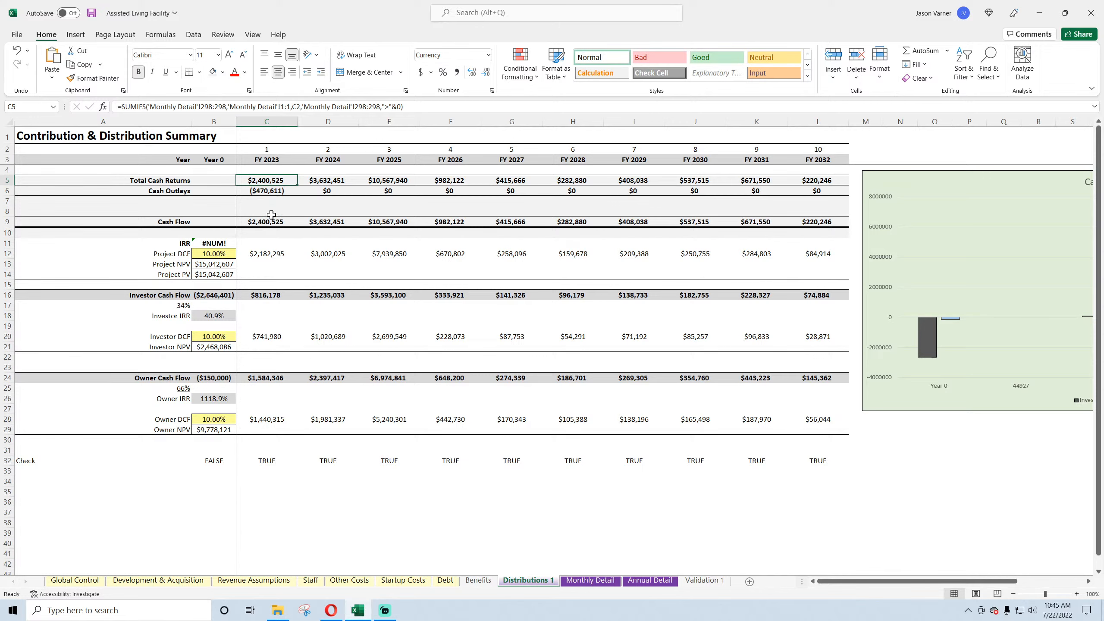
click(265, 191)
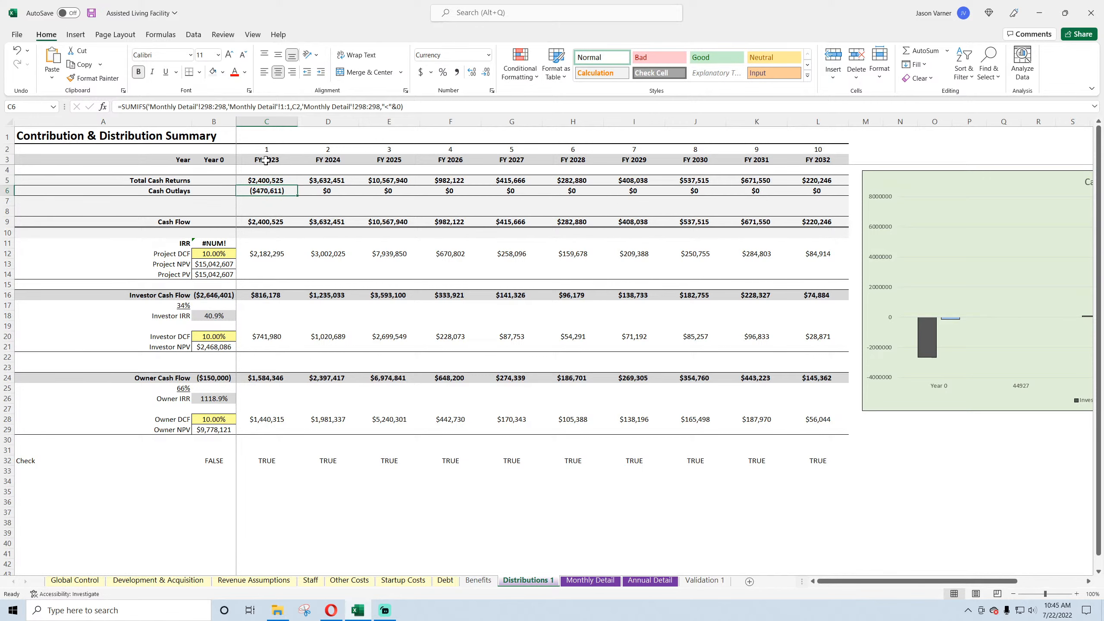
- Relink the first period header in C3 to Monthly Detail C4
click(265, 160)
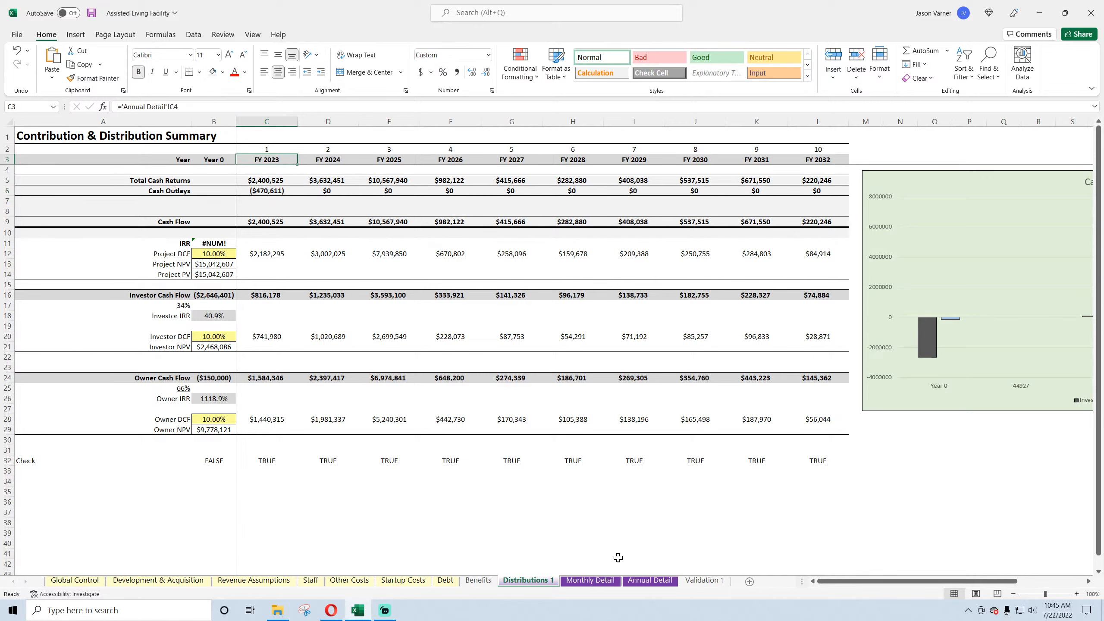
text(=)
click(589, 580)
click(298, 160)
key(Return)
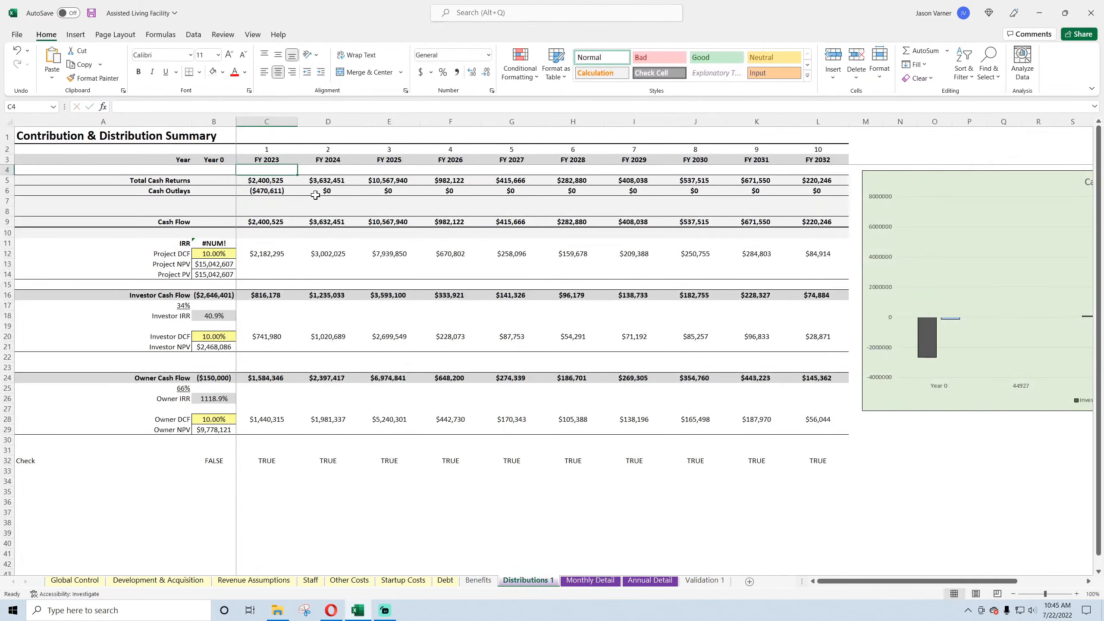
- Format the C3 header as a month-year date in the Mar-12 style and fill it across to column L
click(272, 162)
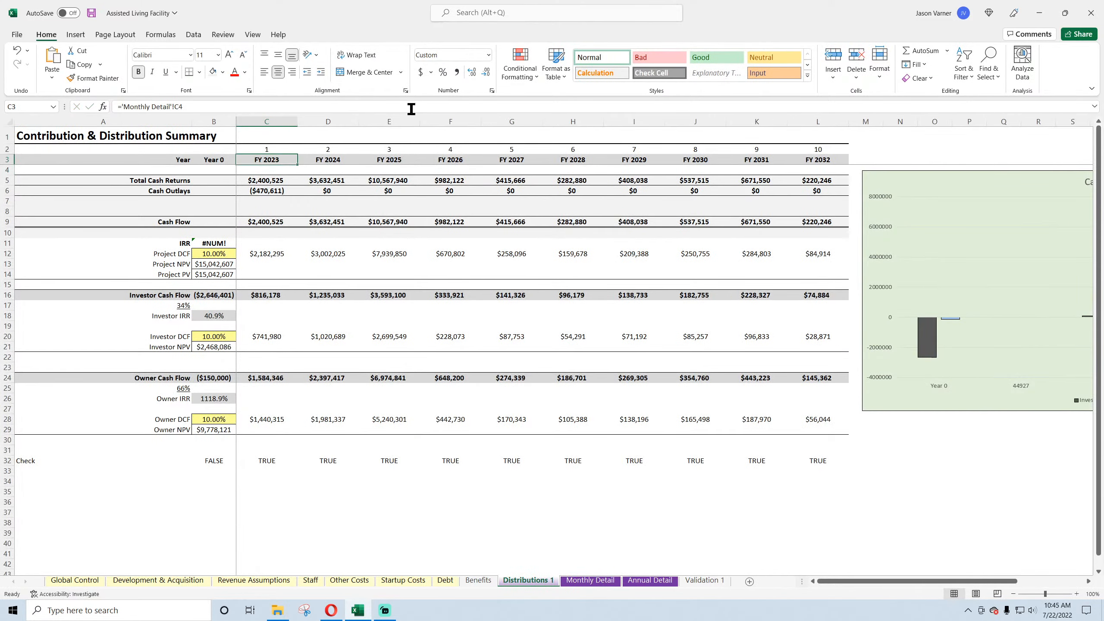
click(493, 91)
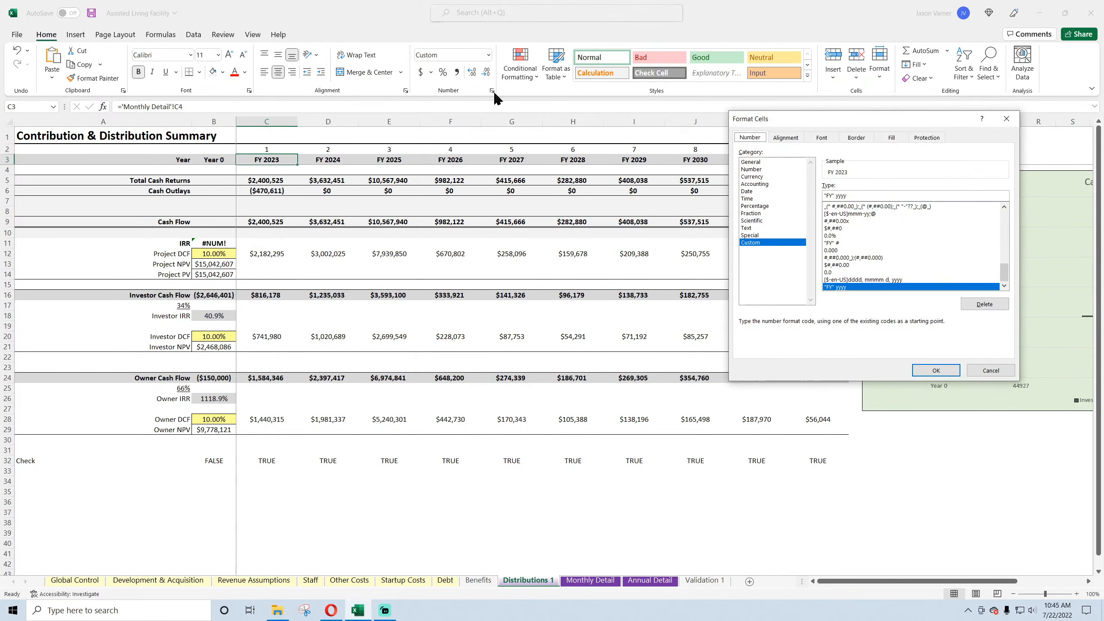
click(773, 191)
click(1003, 239)
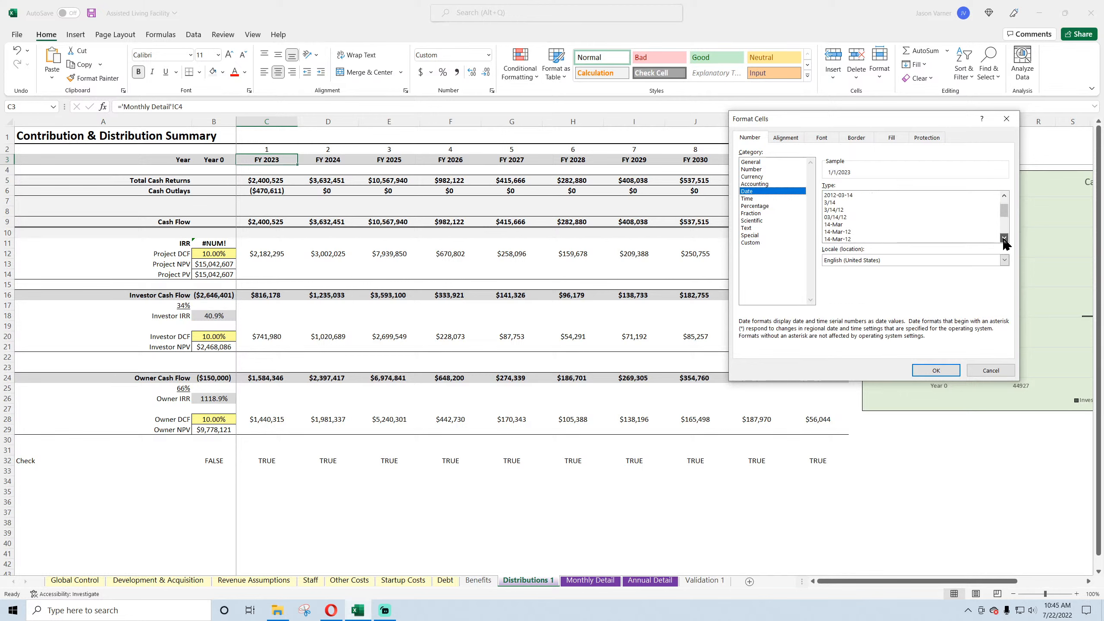
click(1003, 239)
click(839, 240)
click(935, 370)
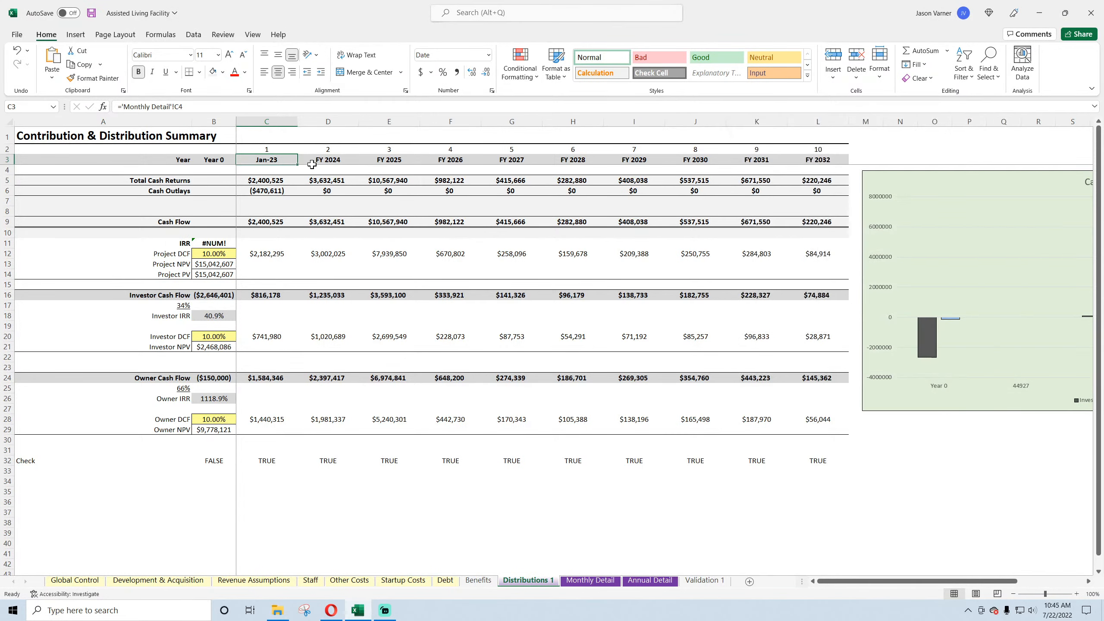
drag(297, 165, 825, 164)
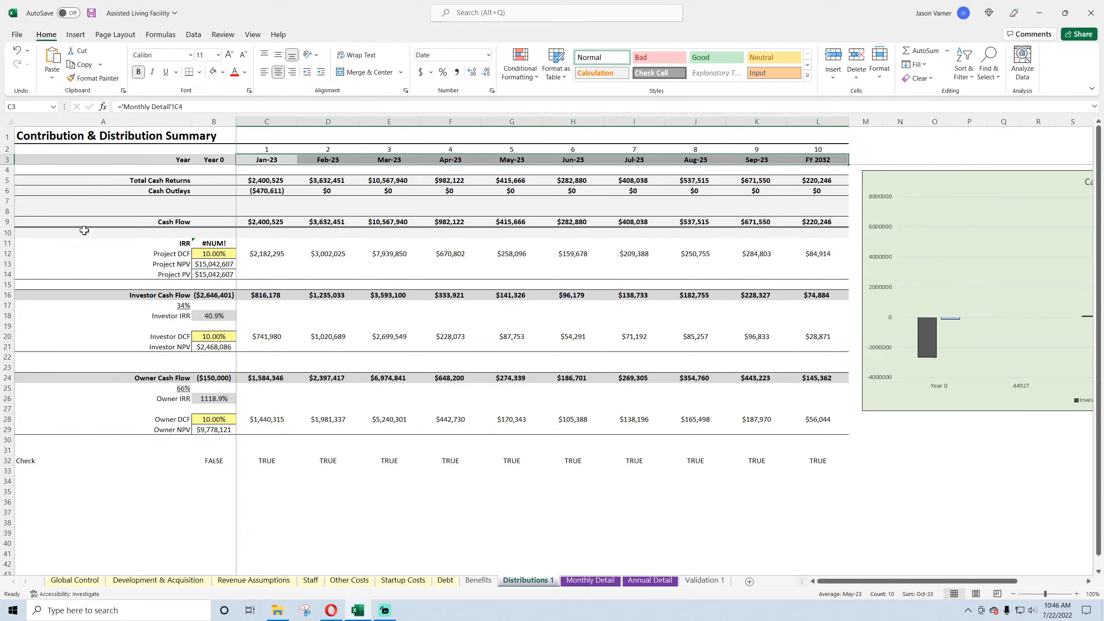
- Move the Cash Flow Distribution chart below the Check row, with its upper edge around row 36
click(937, 181)
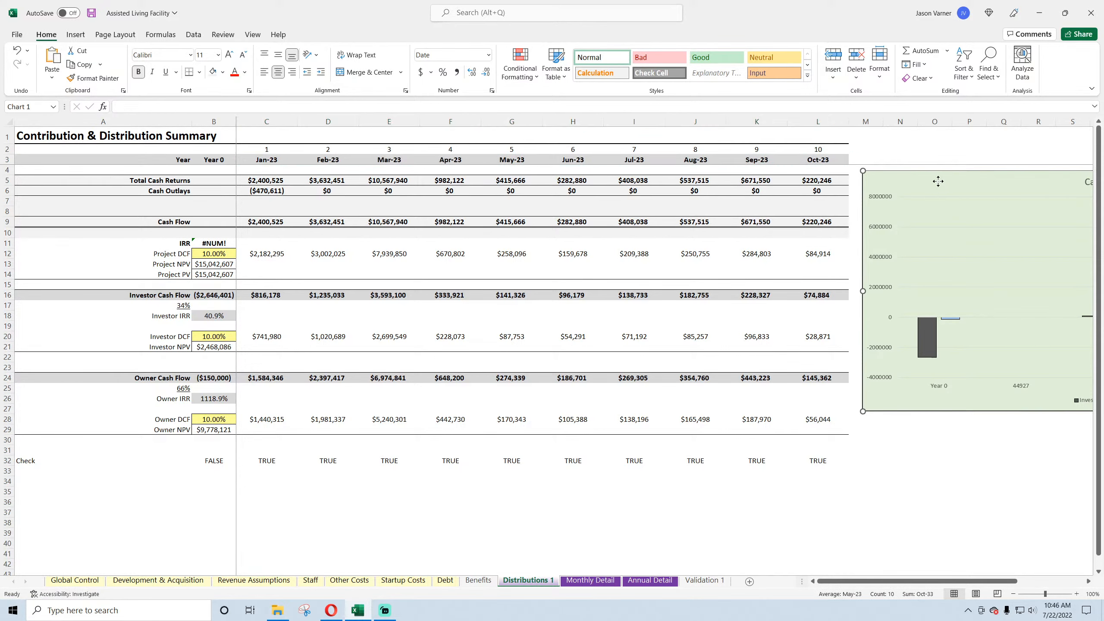
drag(938, 181, 329, 511)
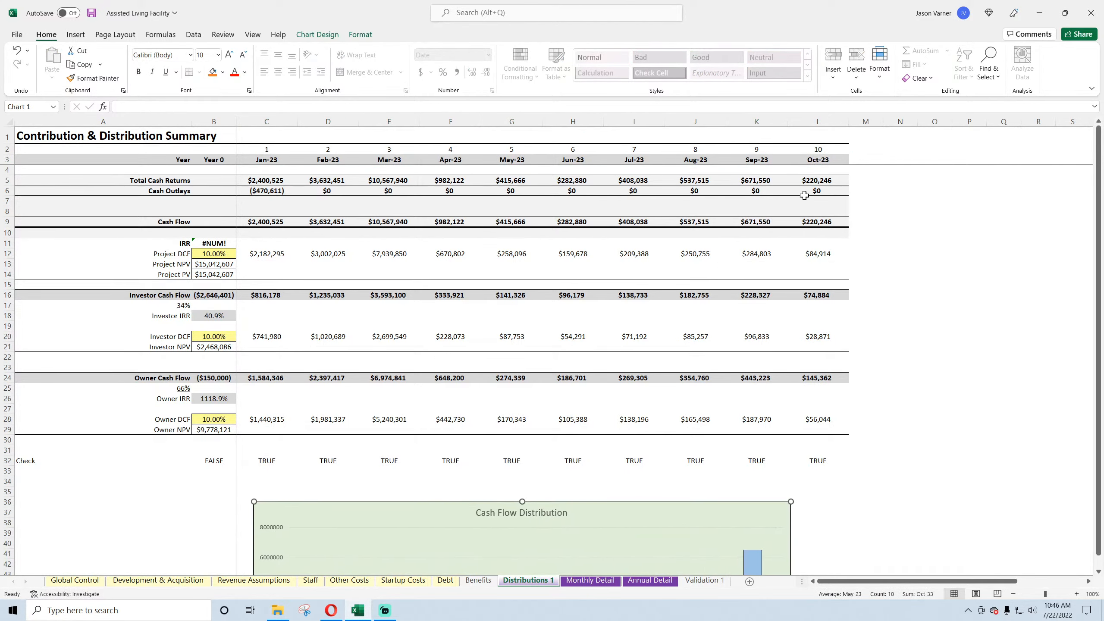
drag(818, 149, 818, 180)
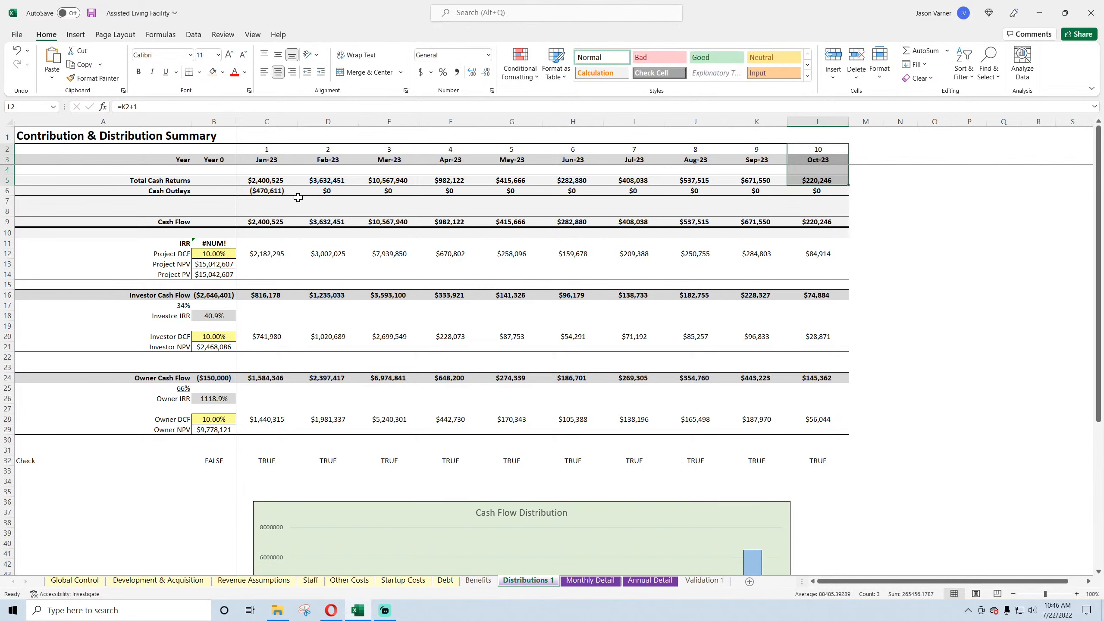
- Set Total Cash Returns in C5 to =IF('Monthly Detail'!C298>0,'Monthly Detail'!C298,0)
click(266, 171)
click(266, 182)
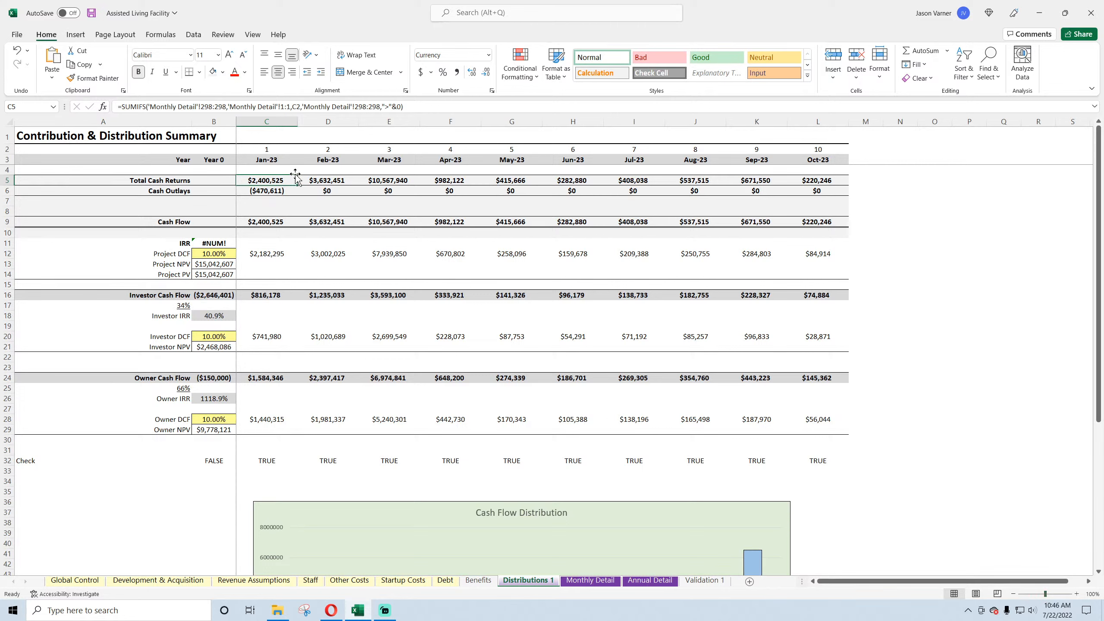
text(=)
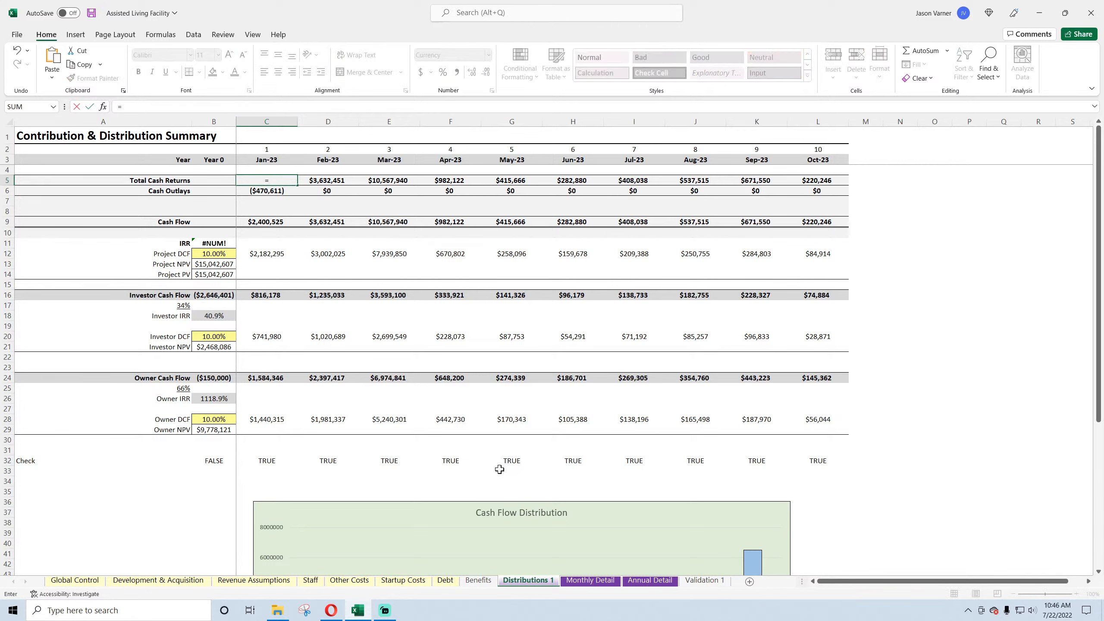
text(if()
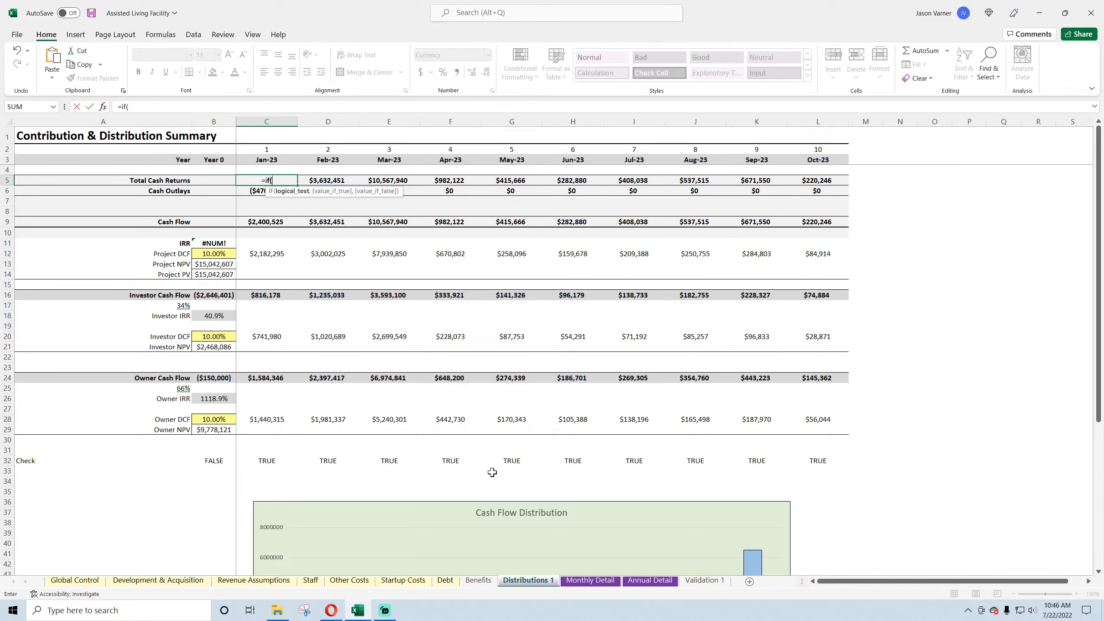
click(590, 579)
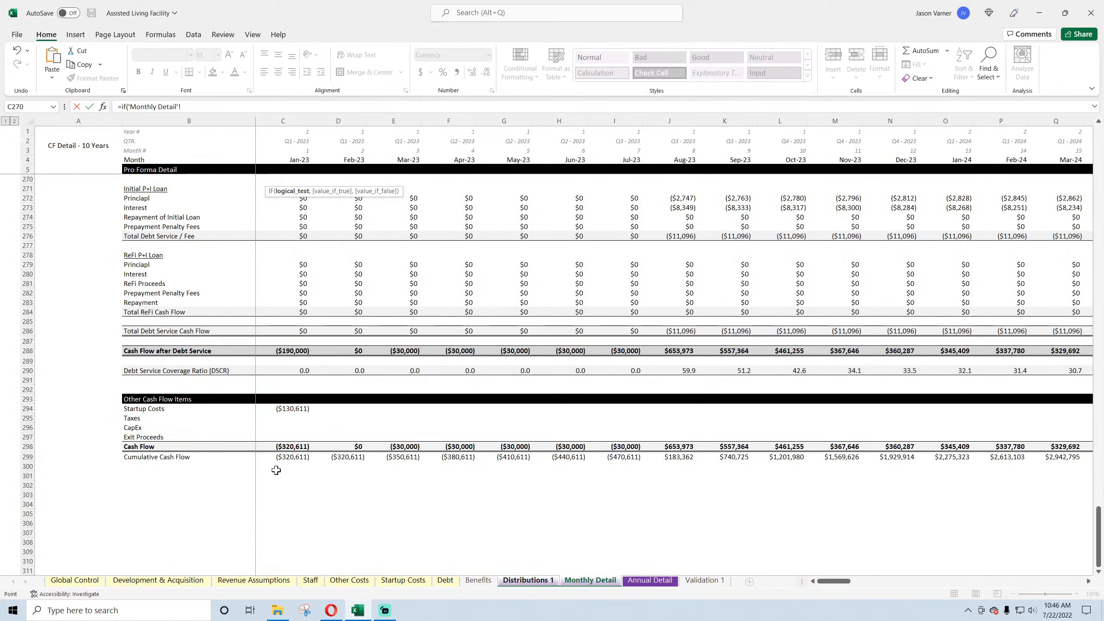
click(292, 447)
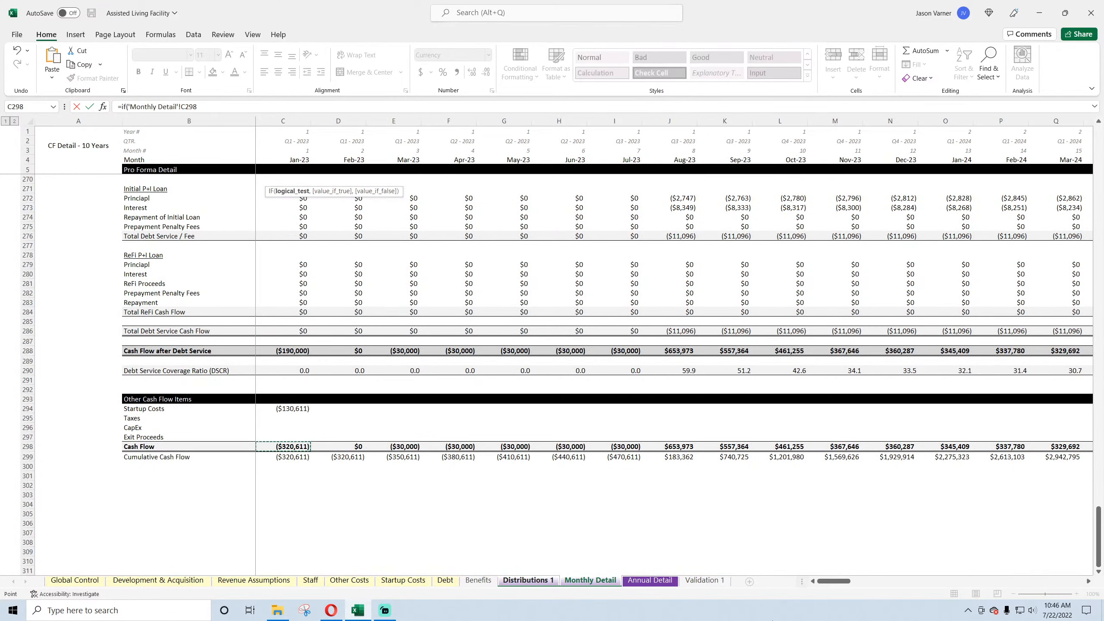
text(>0,)
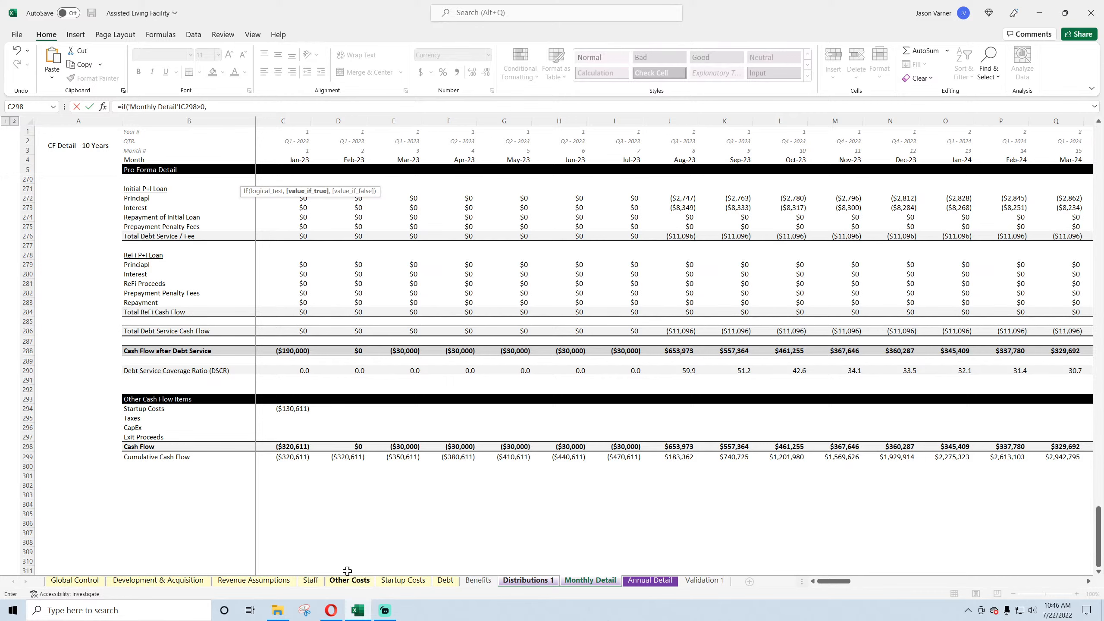
click(293, 446)
text(,0)
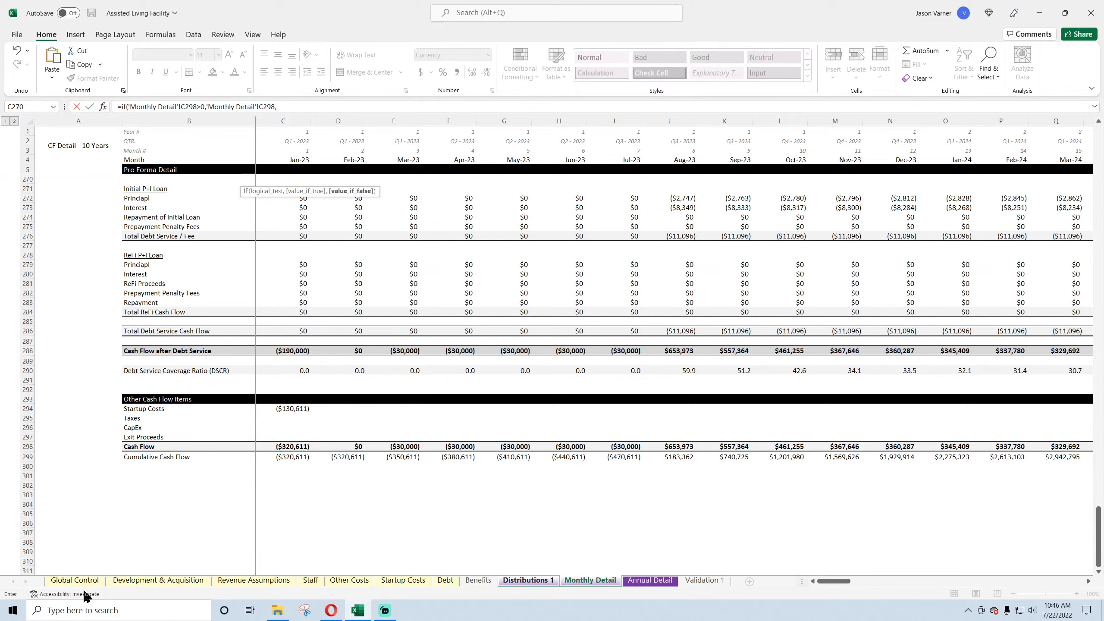
key(Return)
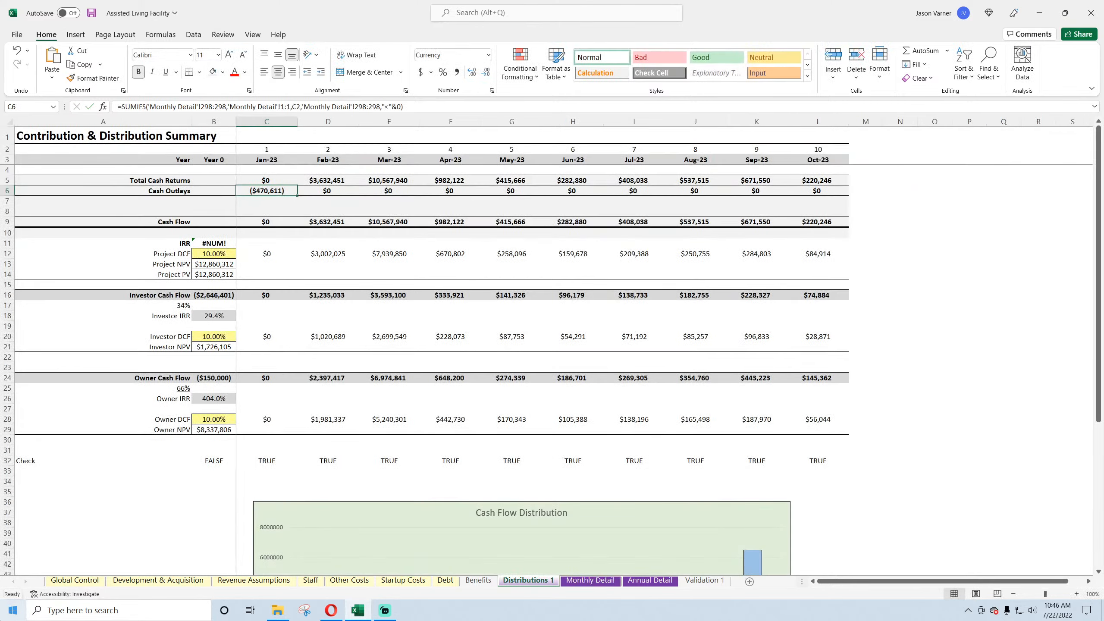
- Reuse the C5 formula for Cash Outlays in C6 with a <0 test, and fill C5:C6 across to column O
click(277, 183)
click(321, 106)
drag(321, 106, 131, 107)
right_click(132, 106)
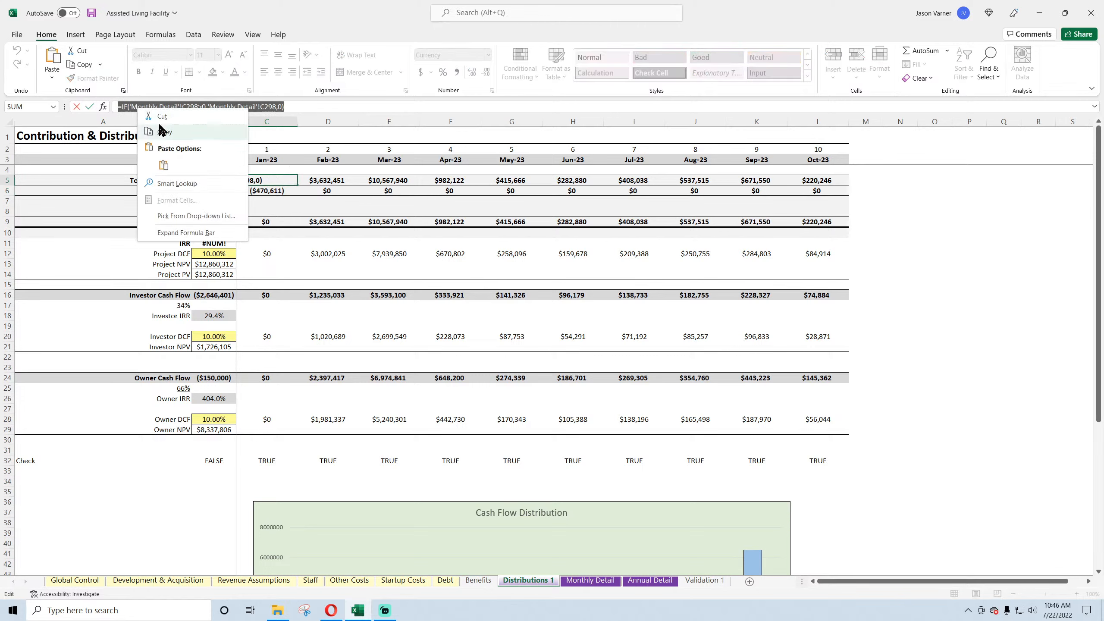
click(160, 130)
key(Return)
drag(395, 107, 126, 107)
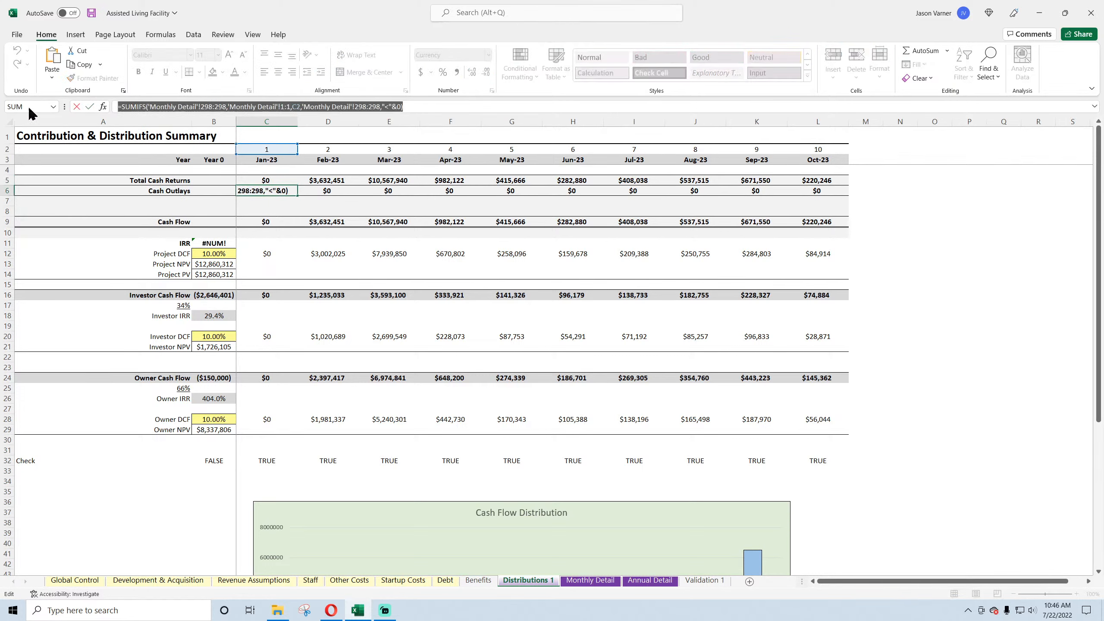
right_click(126, 106)
click(173, 155)
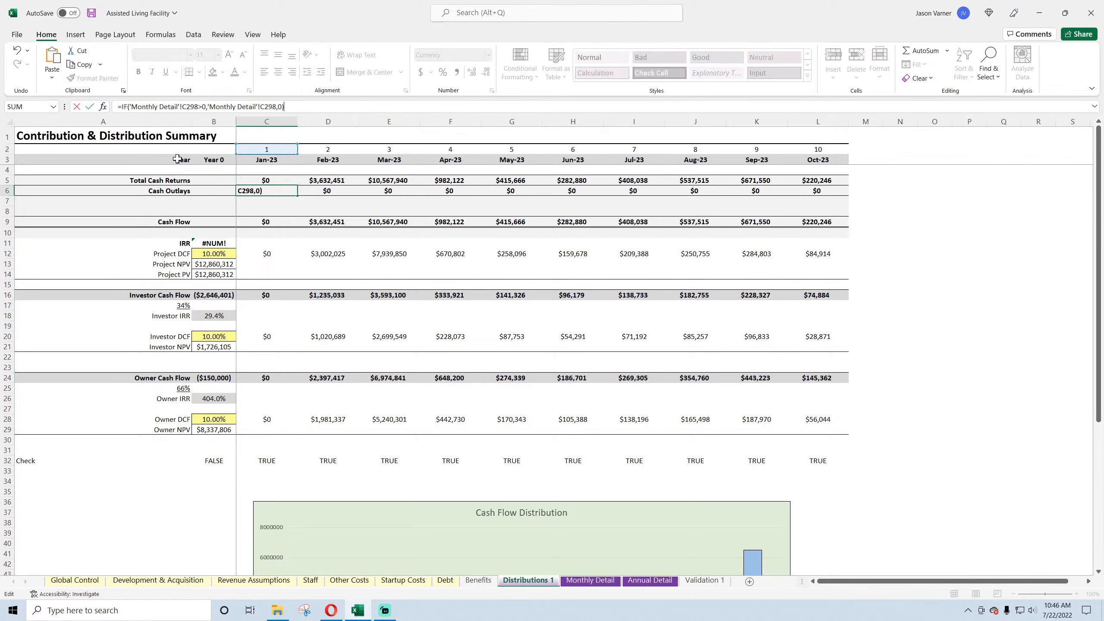
click(201, 107)
key(BackSpace)
text(<)
key(Return)
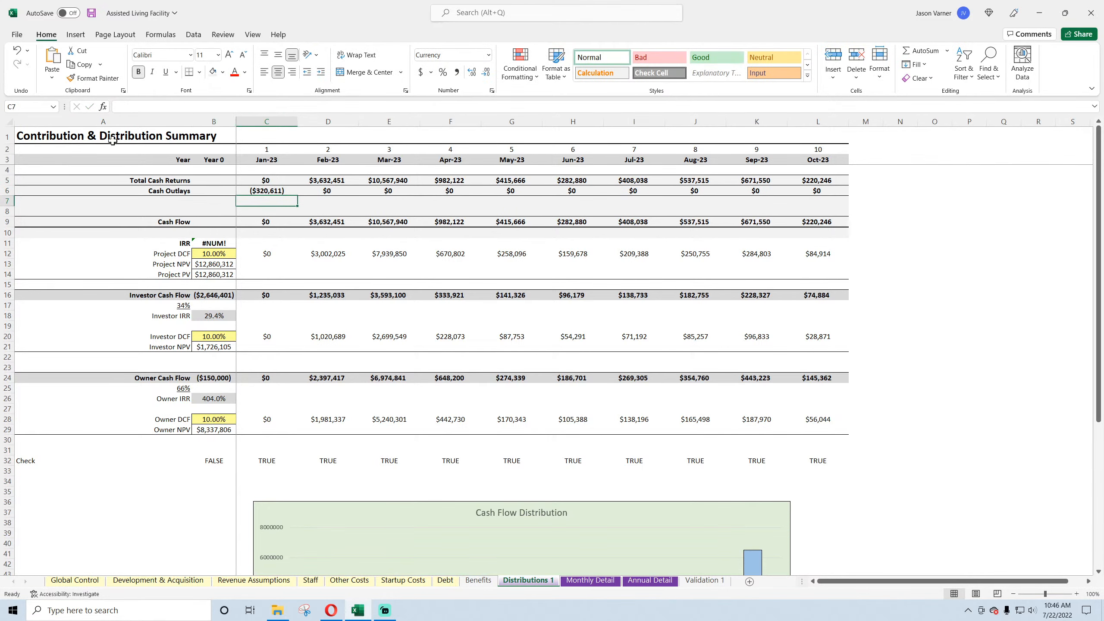
drag(266, 180, 949, 193)
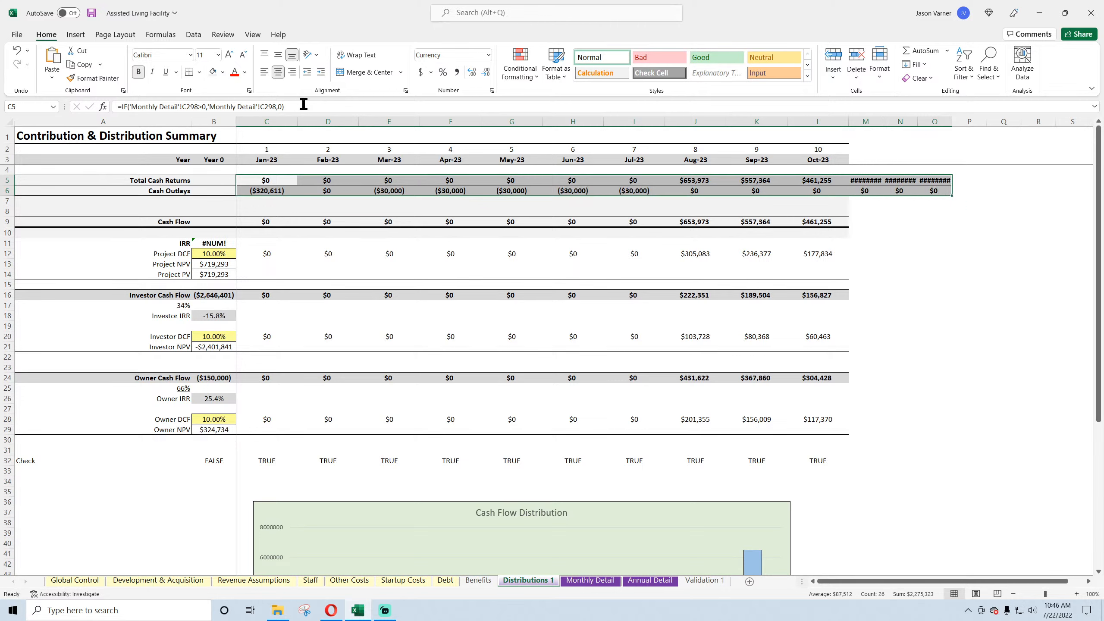
- Set Cash Flow in C9 to =SUM(C5:C6) and fill it across to column R
click(263, 224)
click(913, 50)
drag(266, 179, 269, 188)
key(Return)
click(280, 221)
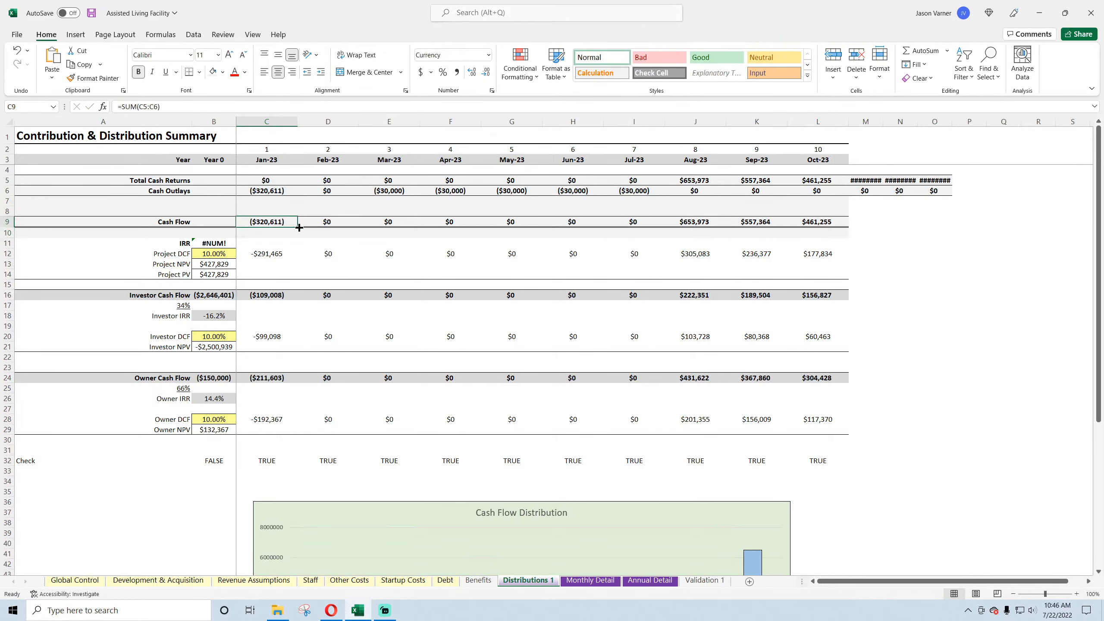
drag(297, 227, 1057, 252)
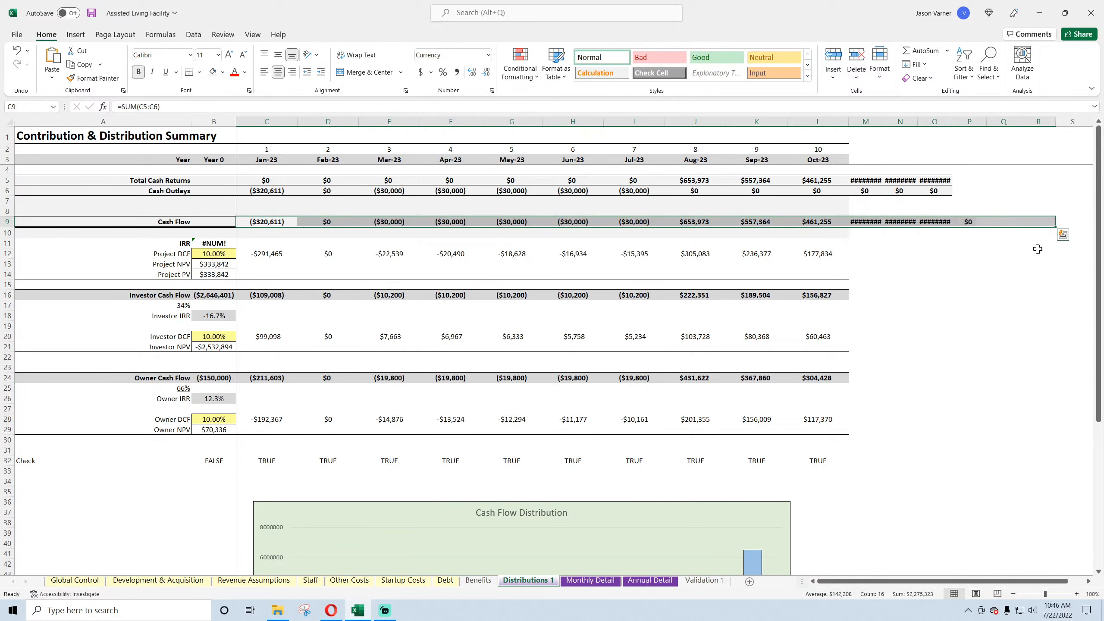
- Adjust the IRR formula in B11 so its cash flow range starts at C9
double_click(214, 243)
drag(191, 216, 236, 216)
key(Return)
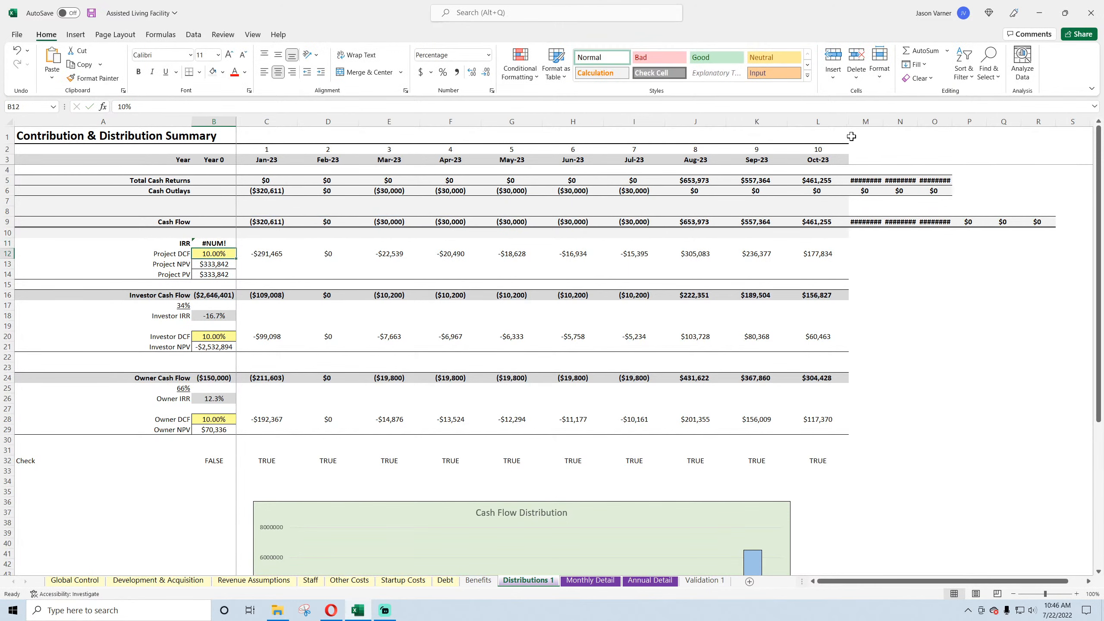
- Fill the month number, date, cash returns, outlays and cash flow rows from L2:L9 across to month 120 in column DR
drag(818, 149, 824, 218)
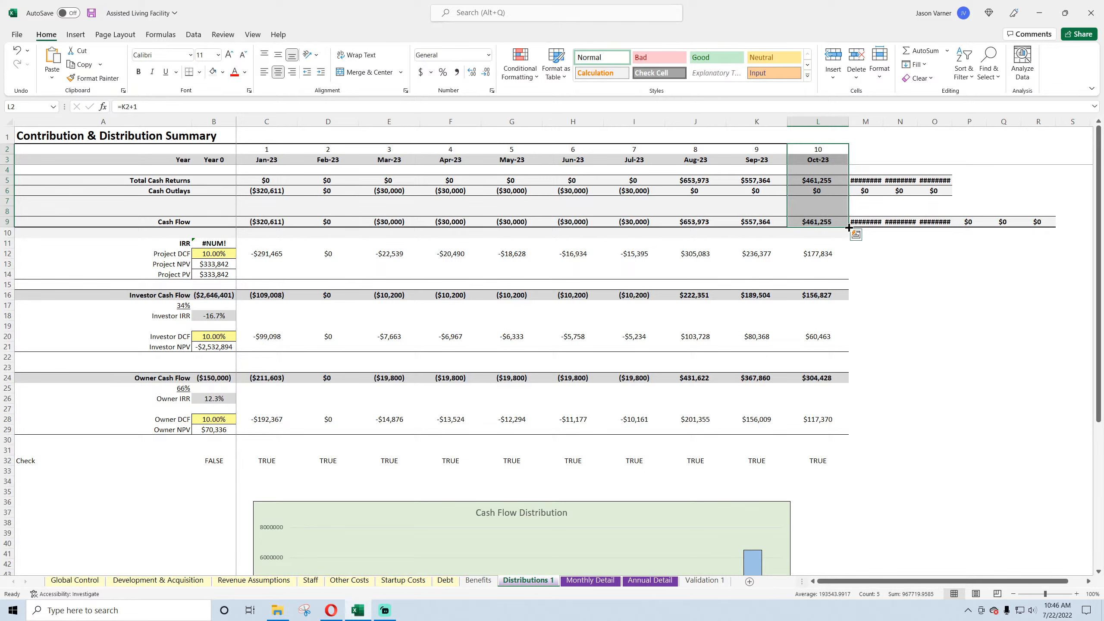
drag(848, 227, 1090, 243)
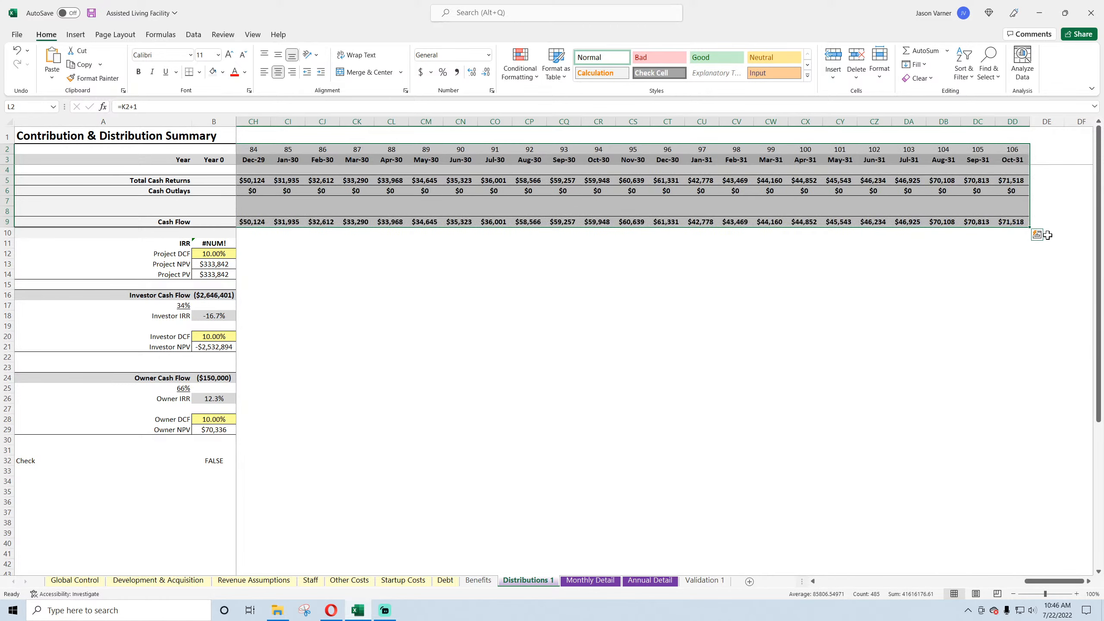
drag(1029, 227, 1084, 226)
- Set the width of columns C through DR to 15
drag(1079, 121, 261, 123)
right_click(337, 122)
click(385, 295)
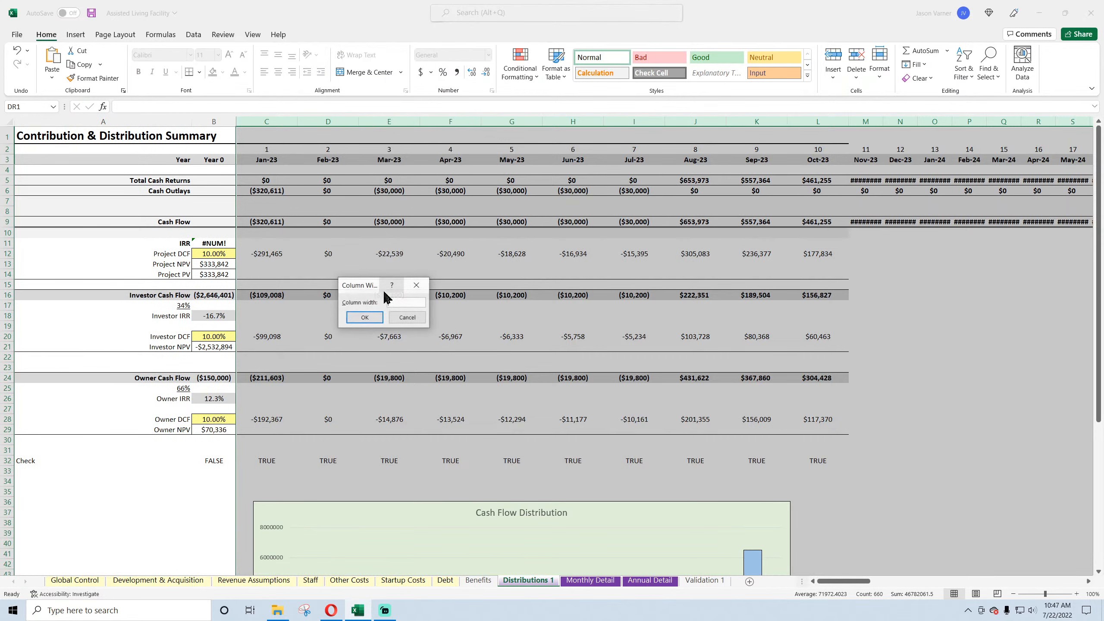
text(15)
key(Return)
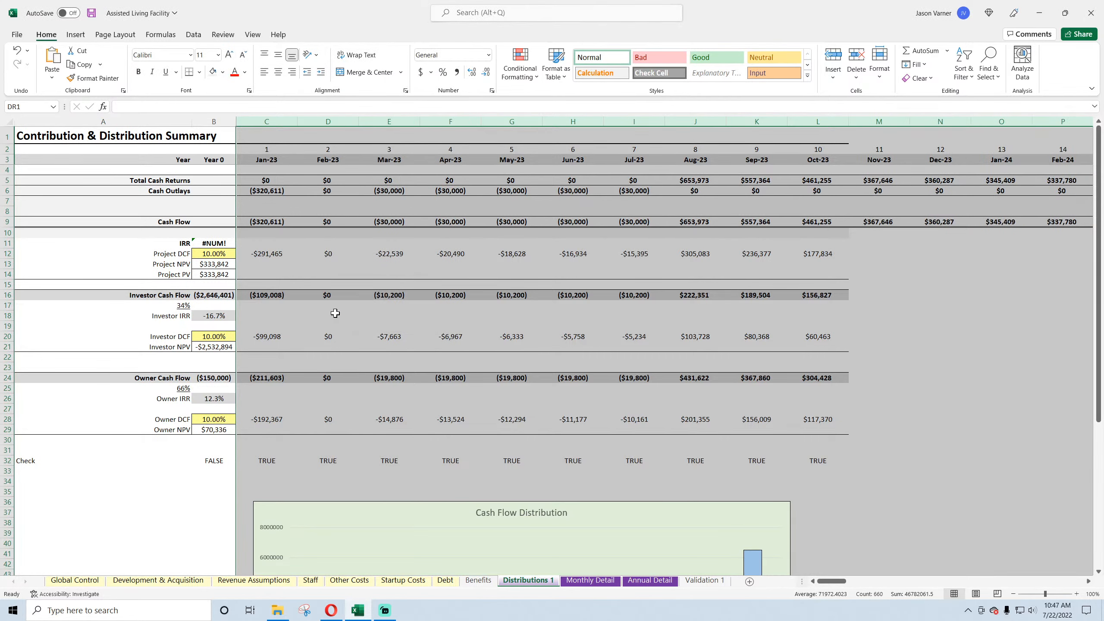
- Extend the title row's bottom border from L1 across to column DR and save the workbook
click(531, 254)
click(842, 140)
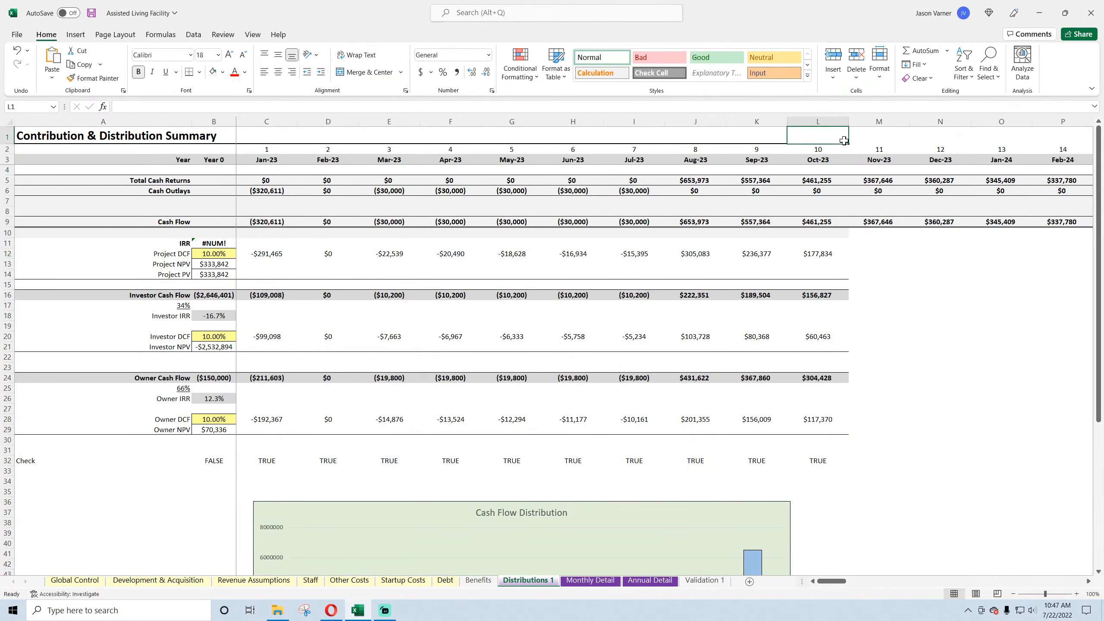
drag(847, 144, 1027, 138)
click(1028, 357)
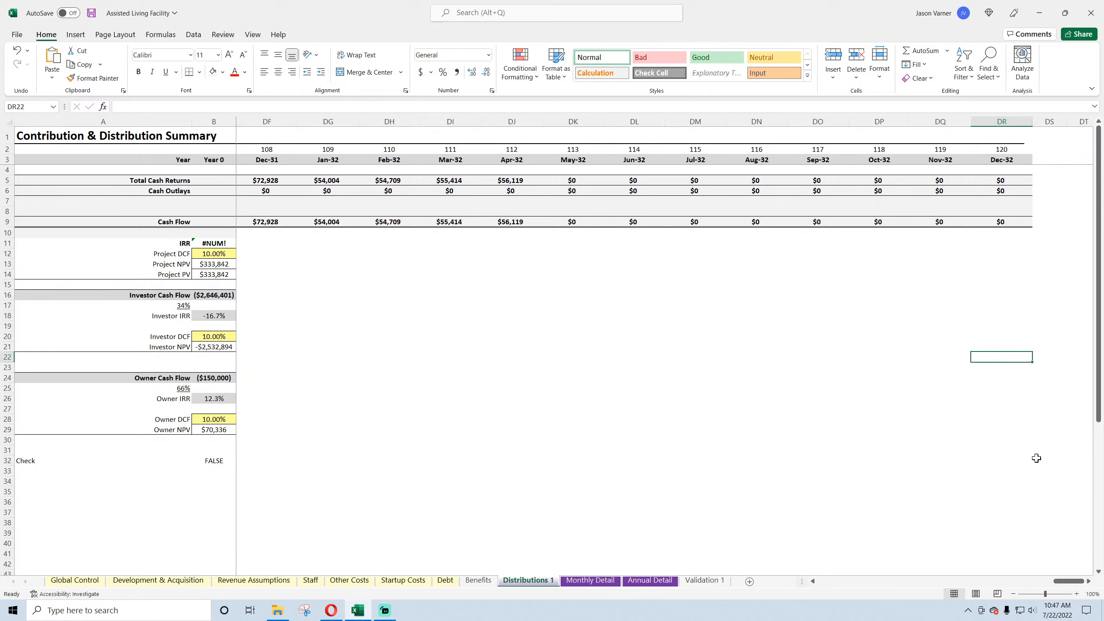
drag(1063, 581, 831, 581)
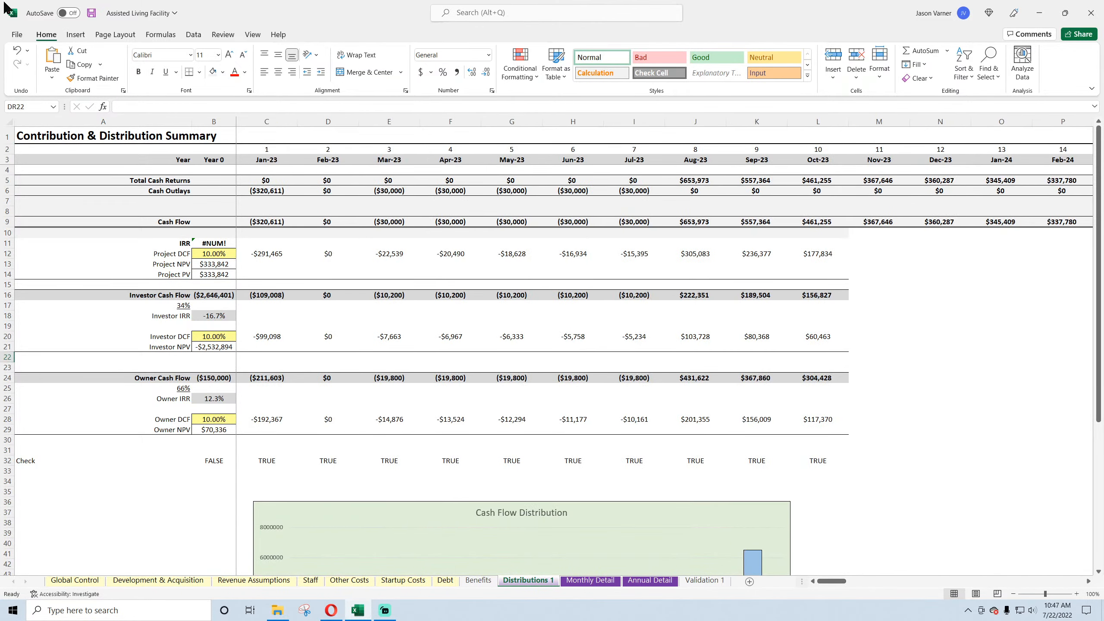
click(91, 13)
click(285, 191)
- Extend the IRR formula in B11 to the full monthly cash flow range, =IRR(C9:DR9)
double_click(210, 243)
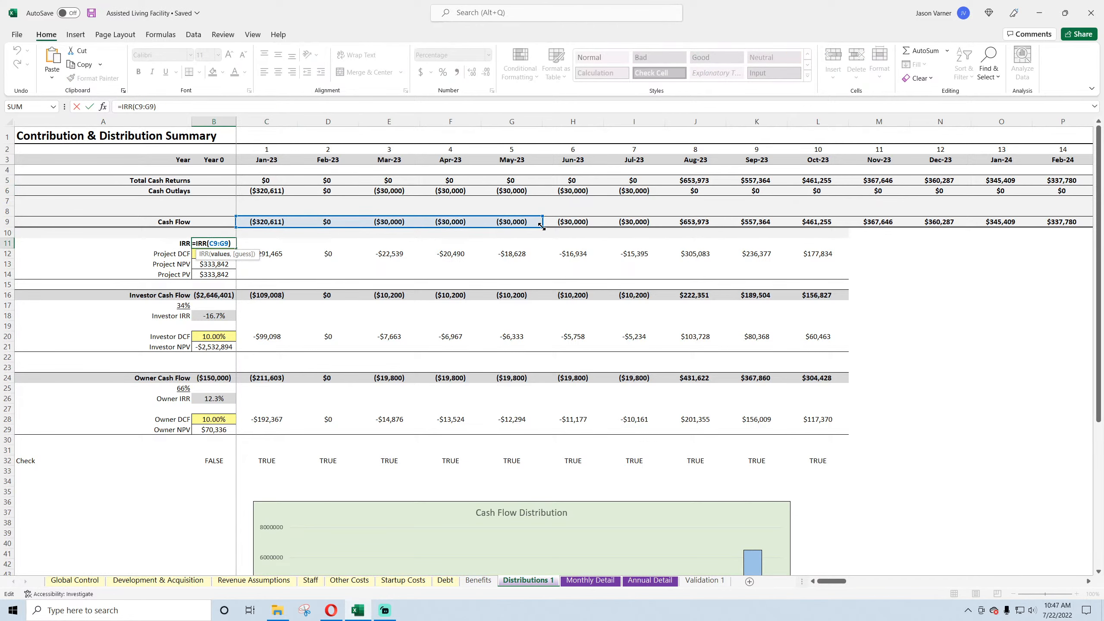
drag(541, 225, 603, 225)
mouse_move(832, 580)
mouse_down()
mouse_move(1102, 575)
mouse_move(832, 581)
mouse_up()
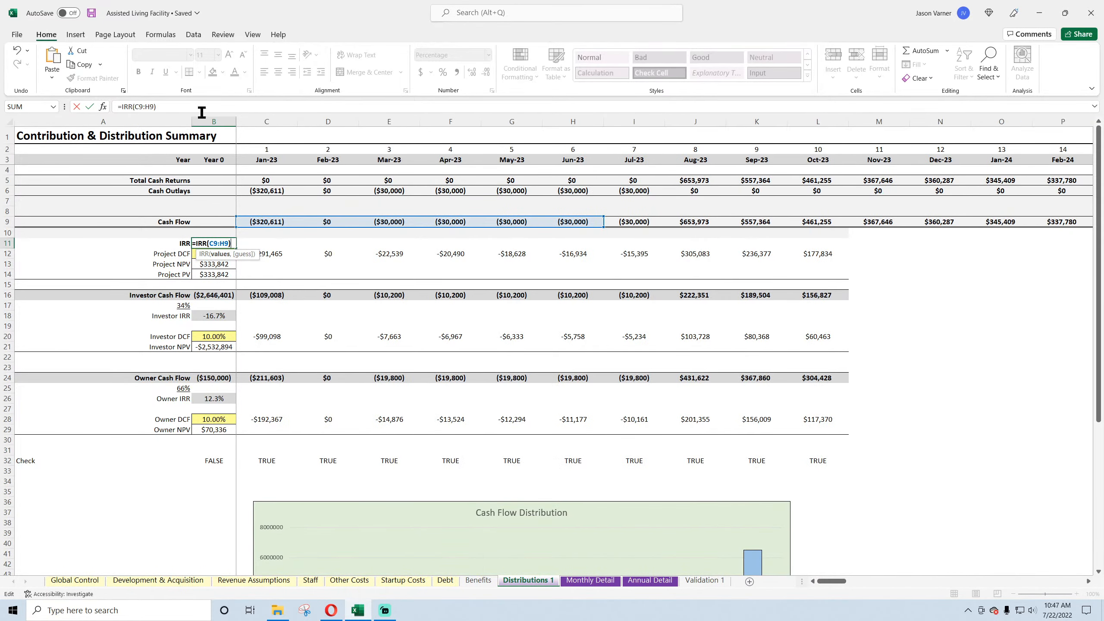
click(150, 106)
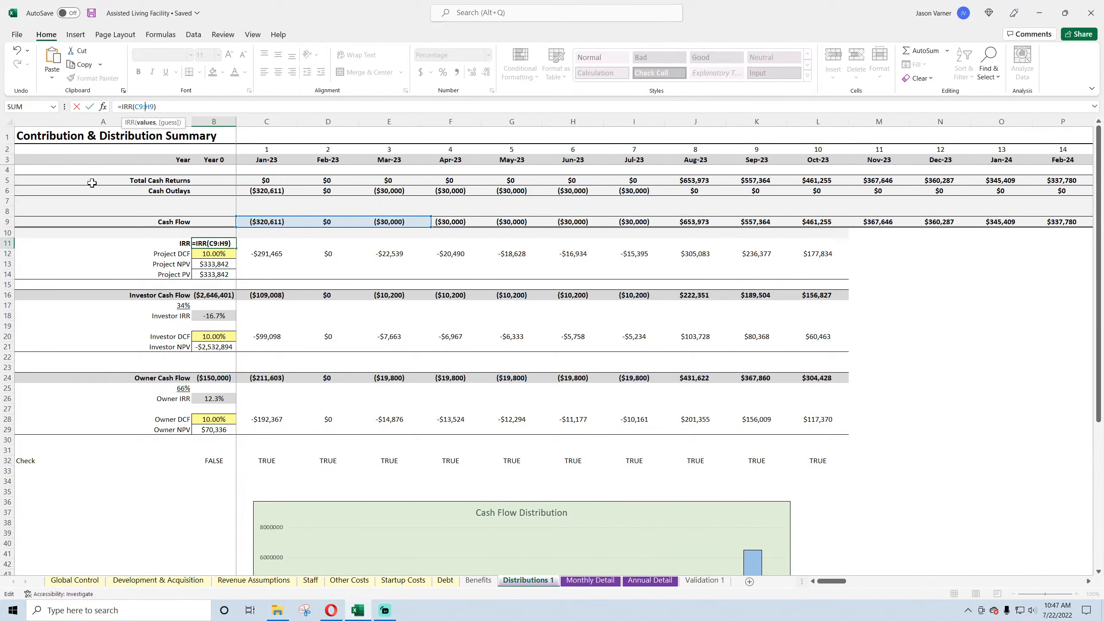
key(Return)
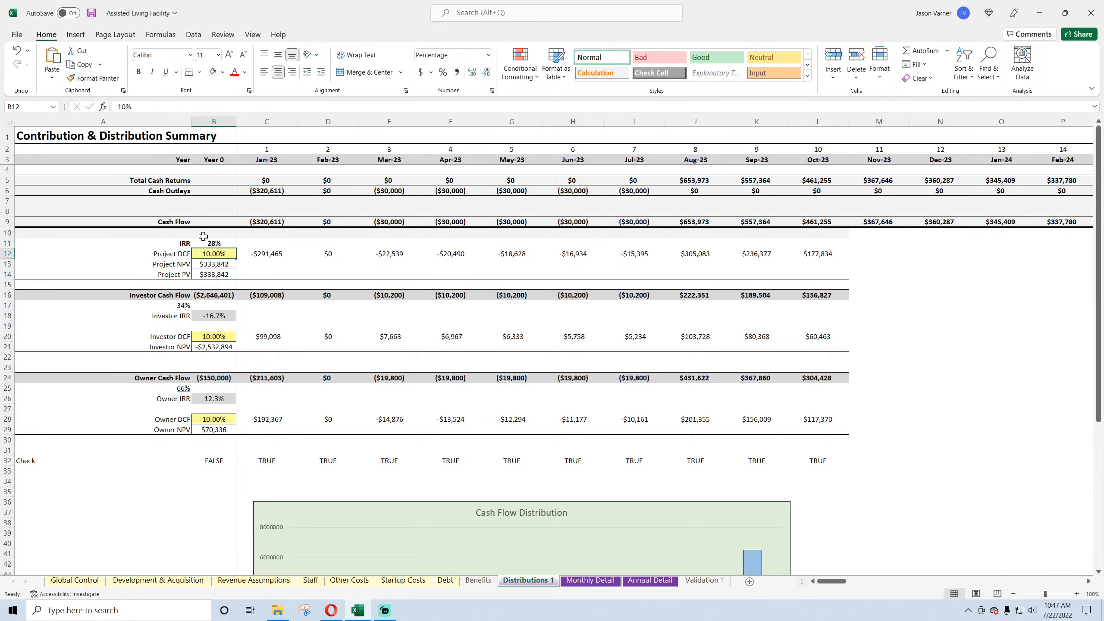
- Format the project IRR in B11 as a percentage with one decimal place
click(222, 244)
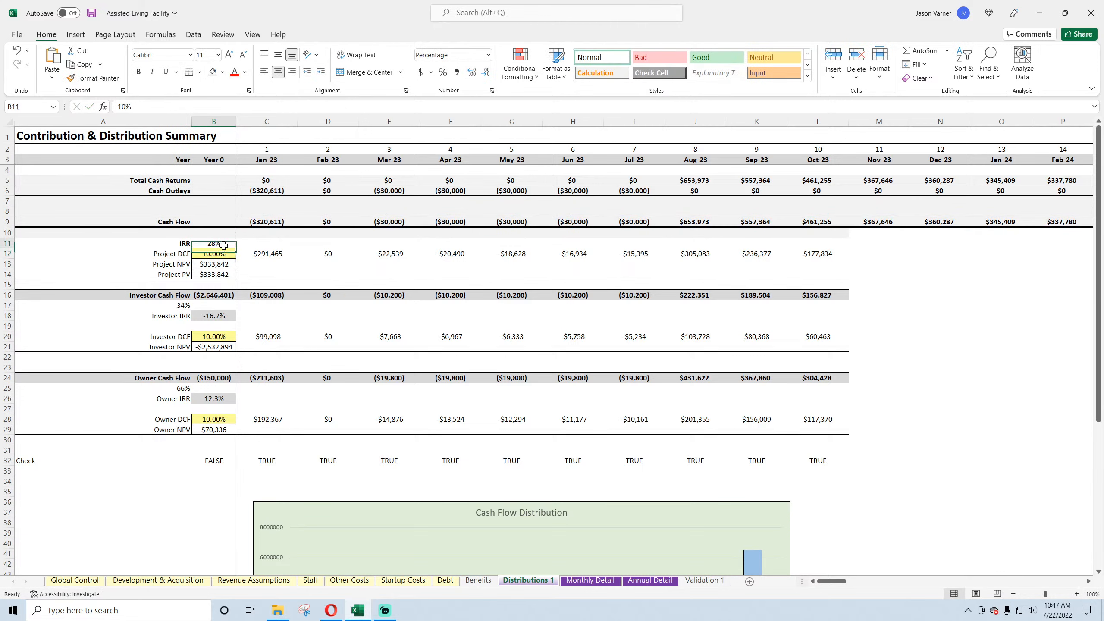
click(492, 91)
click(899, 184)
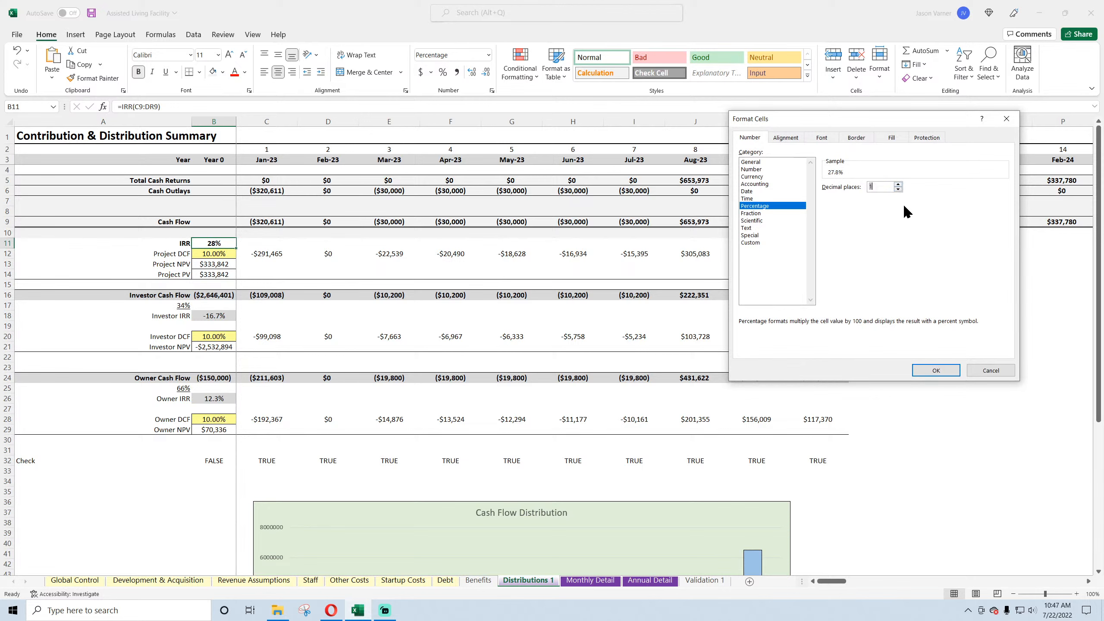
click(937, 370)
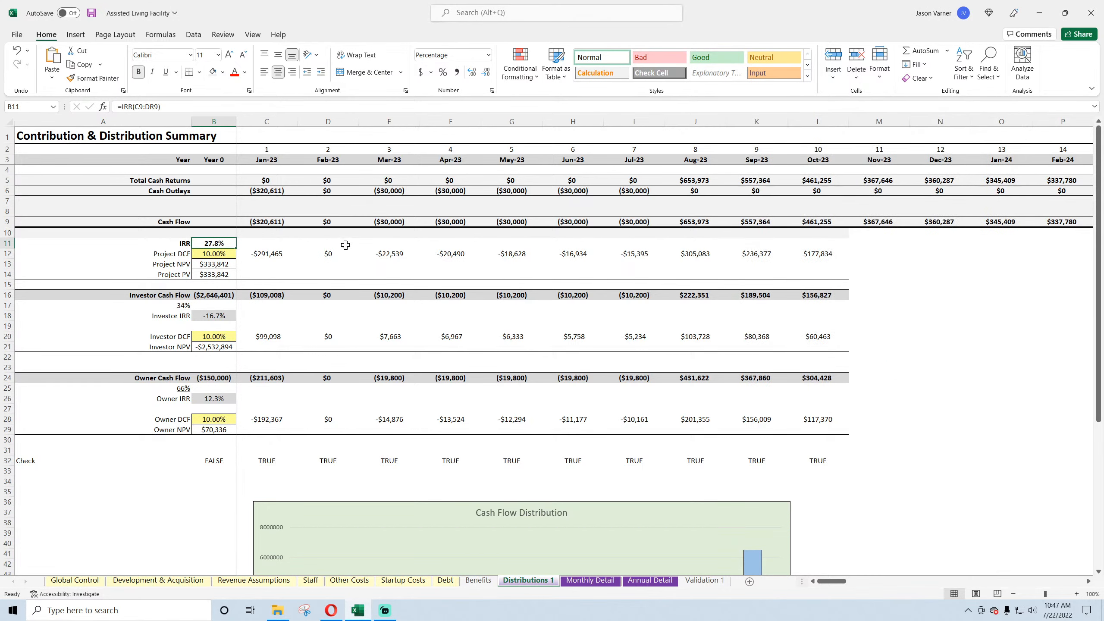
click(382, 159)
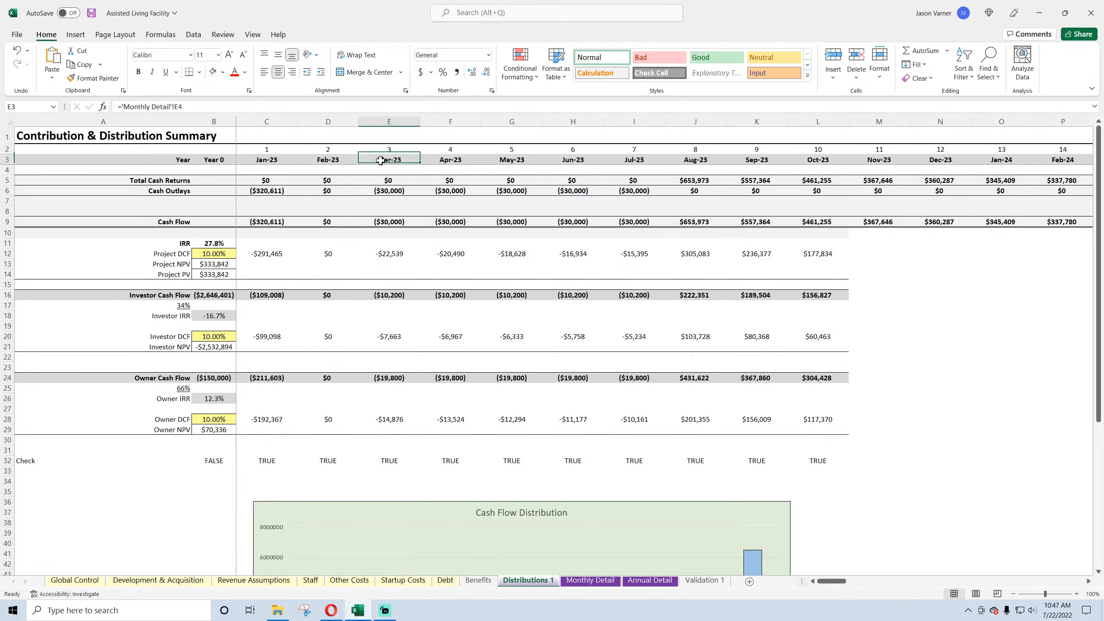
click(218, 243)
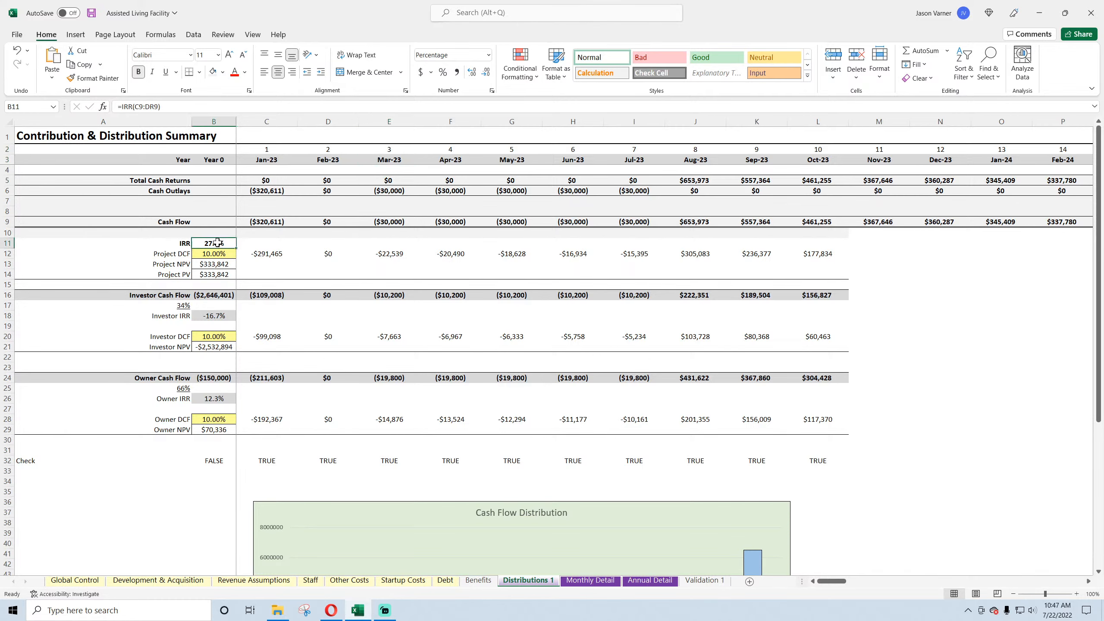
- Open the Waterfall Distributions Customized 1 workbook from the Real Estate models folder
mouse_move(332, 613)
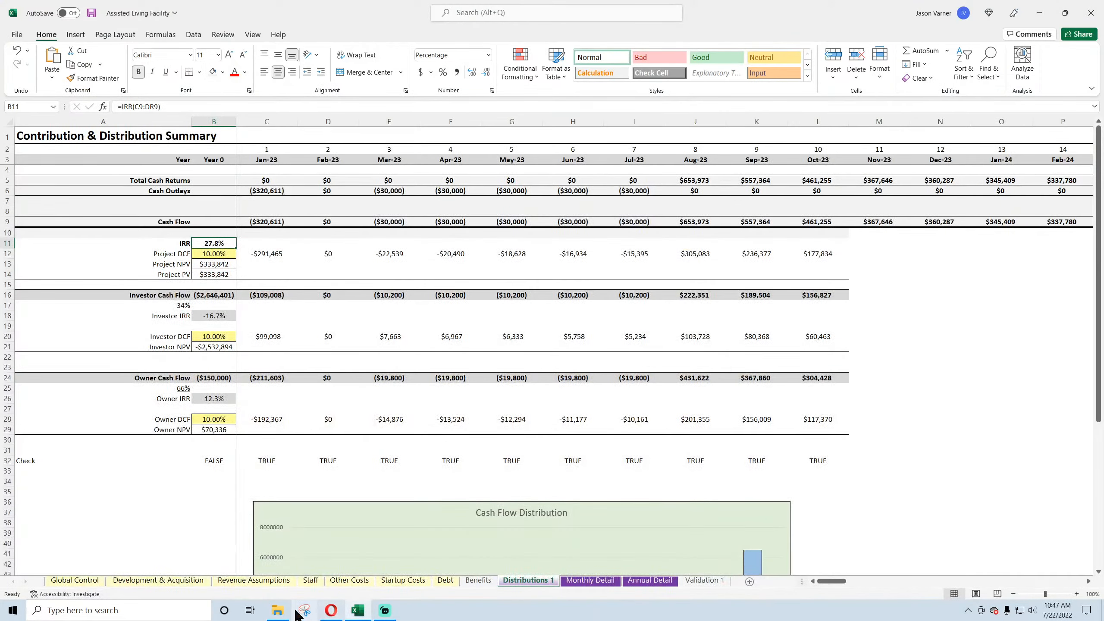
click(277, 611)
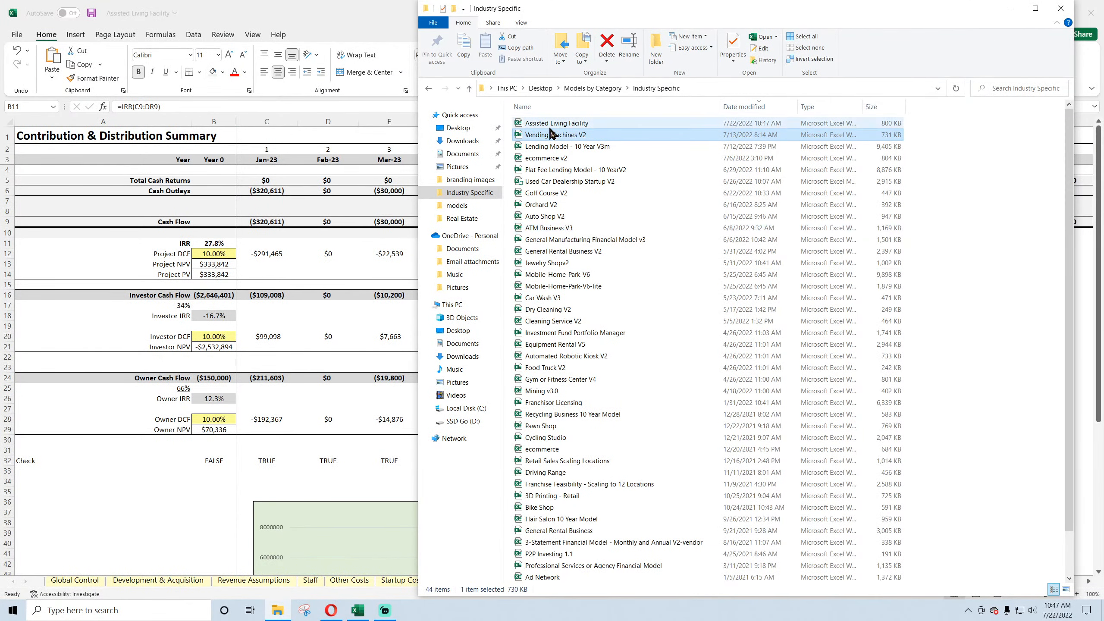
click(462, 217)
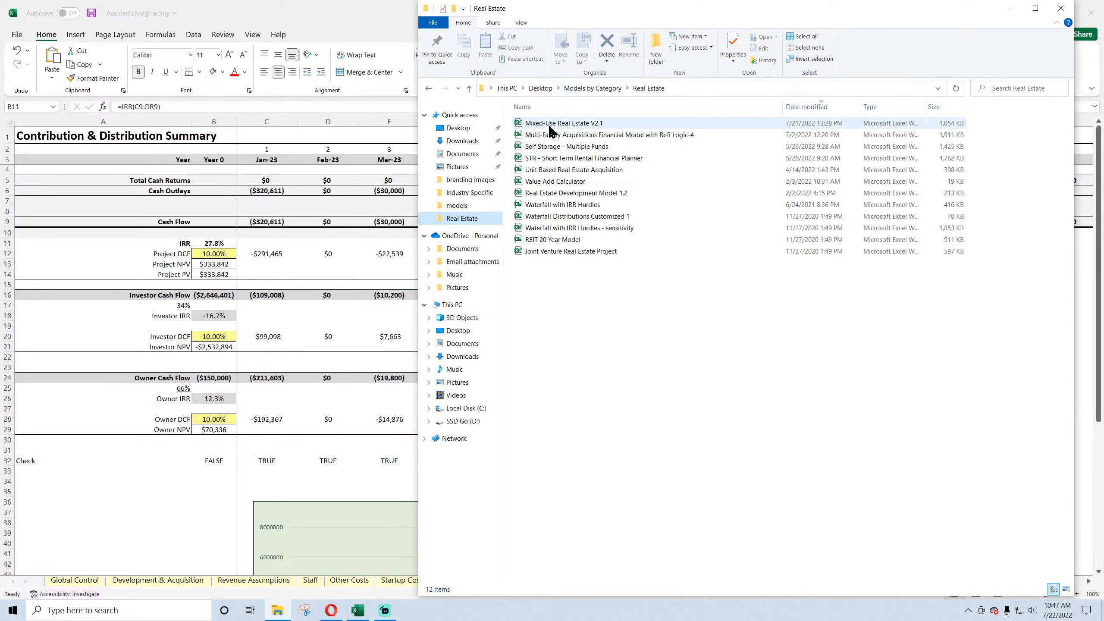
double_click(567, 216)
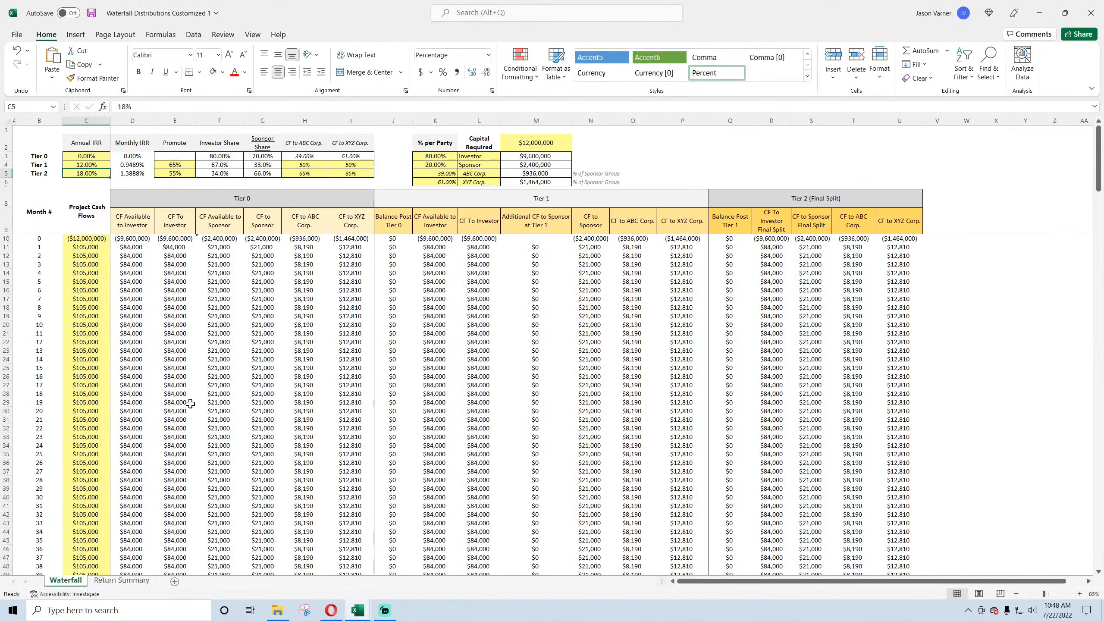
- Copy the annual project IRR formula =((1+C254)^12)-1 from C255 and go back to the Assisted Living Facility workbook
scroll(186, 418, down, 20)
scroll(186, 418, down, 15)
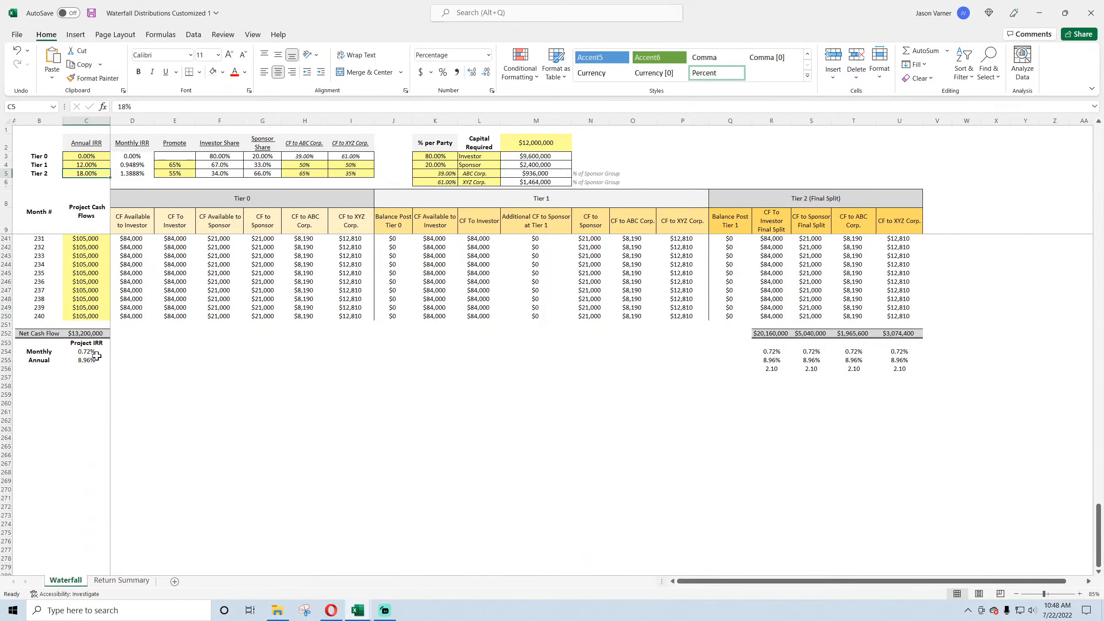
click(91, 360)
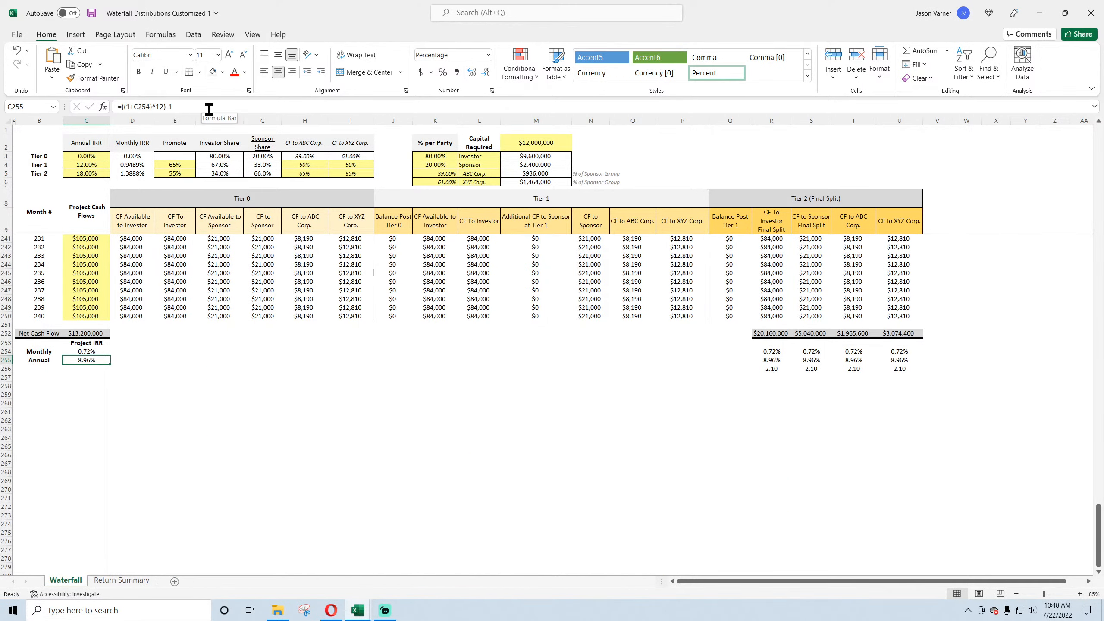
drag(209, 108, 20, 109)
right_click(143, 106)
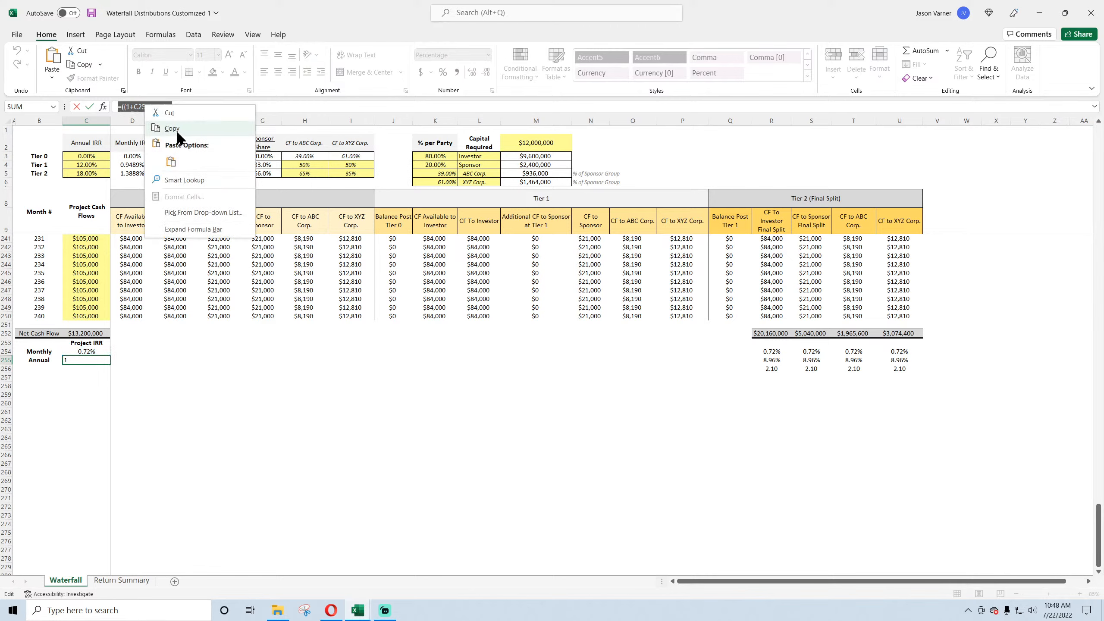
click(177, 130)
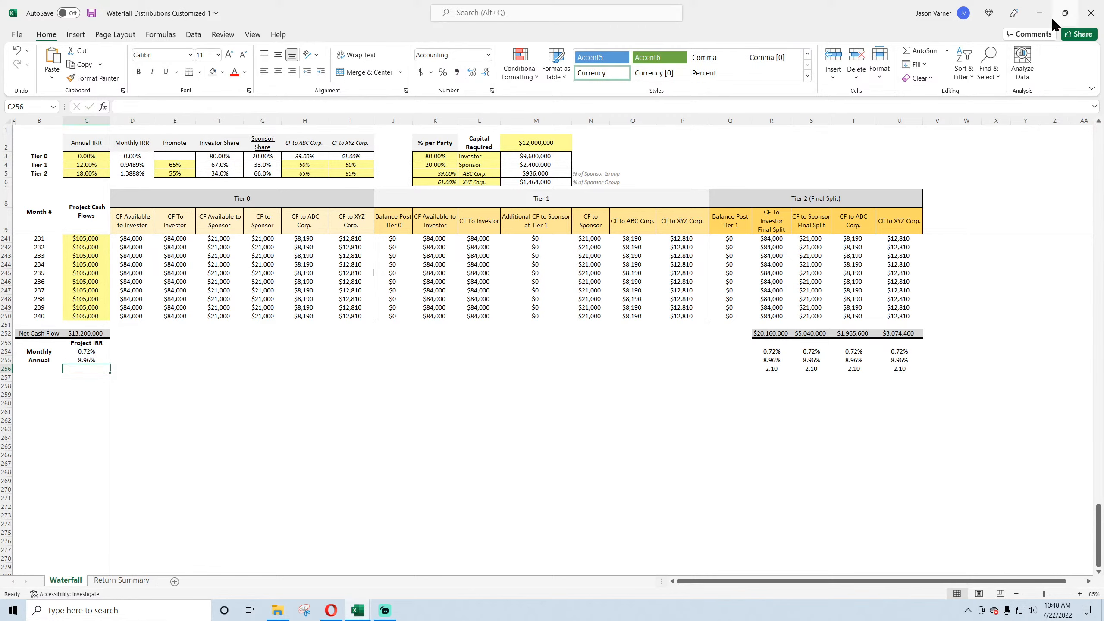
click(1039, 12)
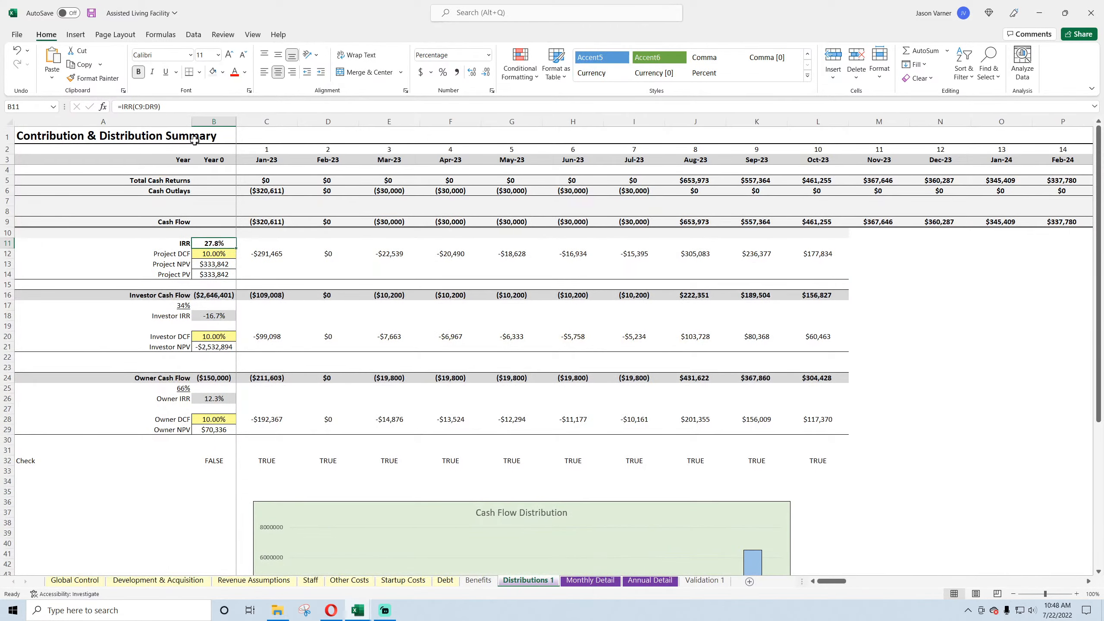
- Annualize the monthly project IRR in B11 with =((1+IRR(C9:DR9))^12)-1 and save the workbook
click(121, 106)
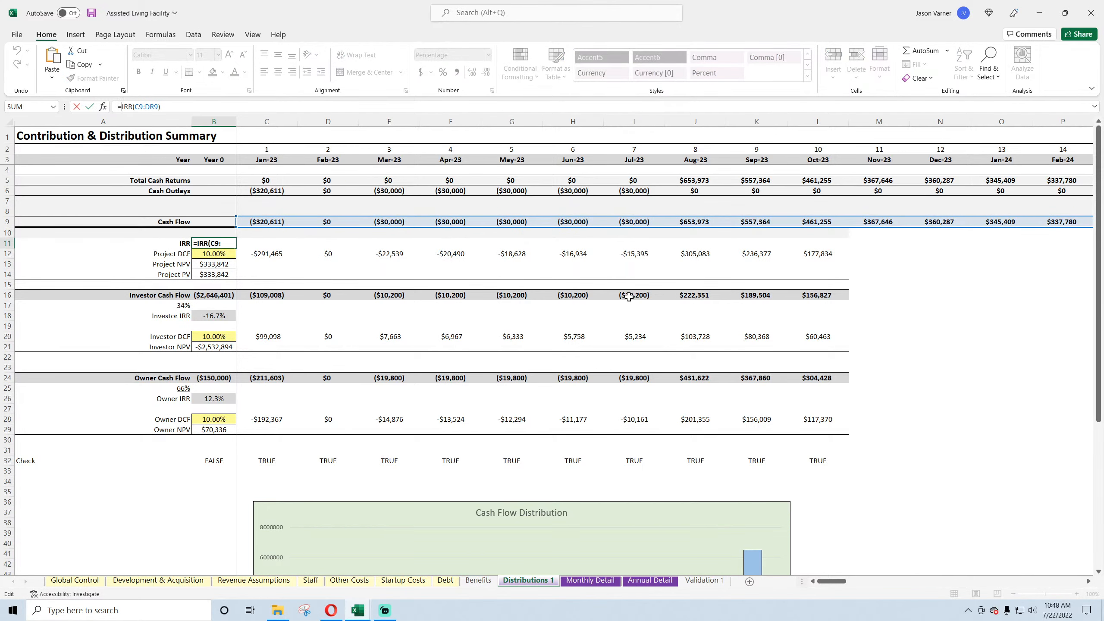
key(ctrl+v)
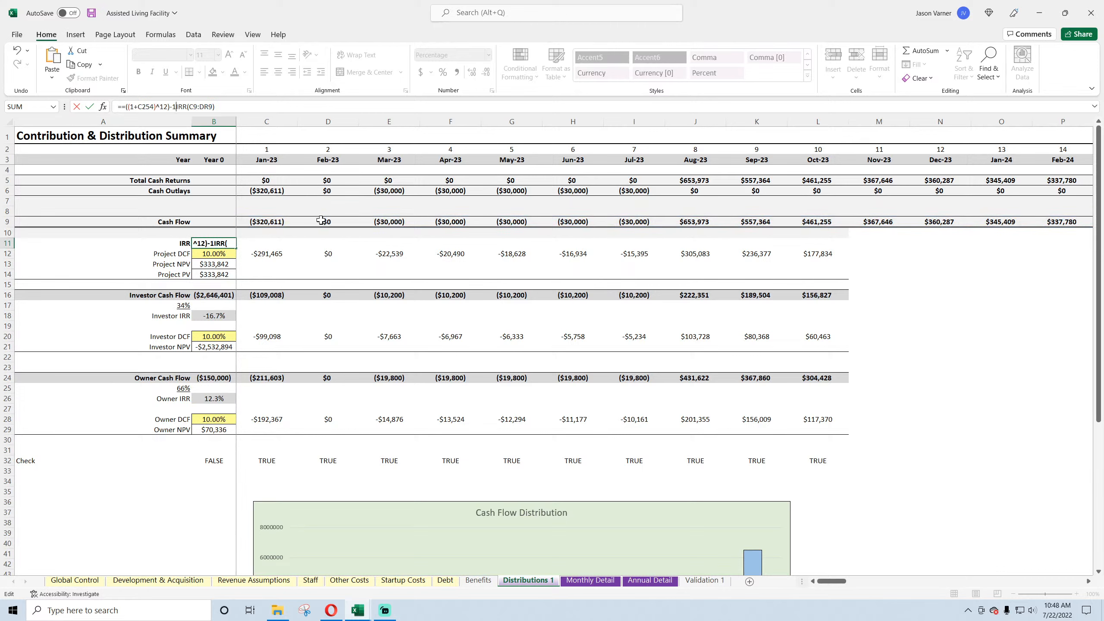
drag(176, 106, 215, 107)
right_click(191, 107)
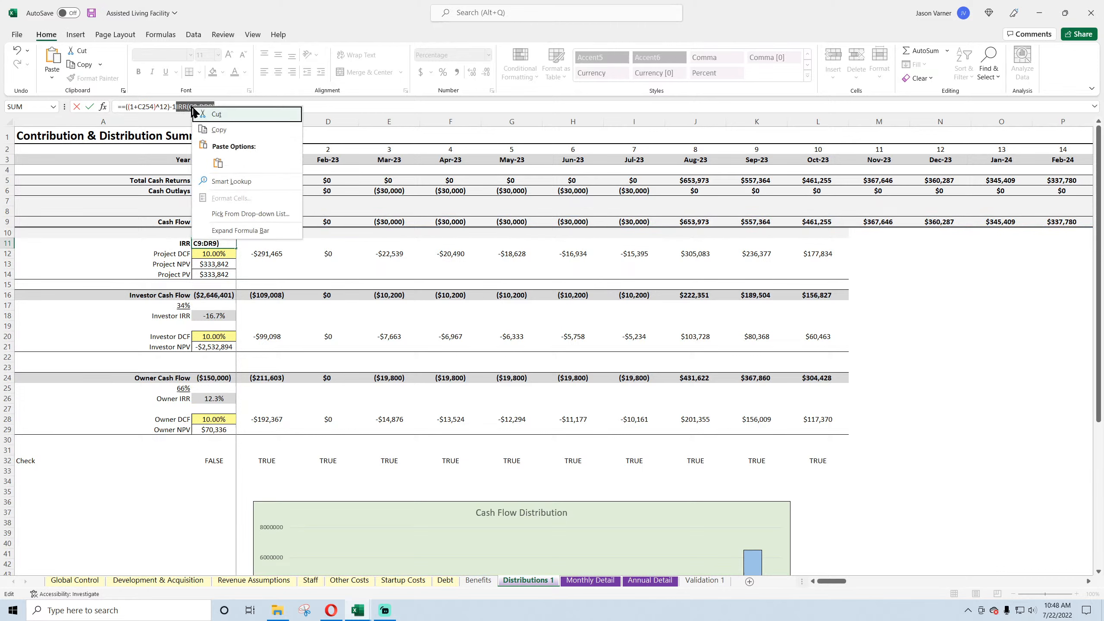
click(217, 115)
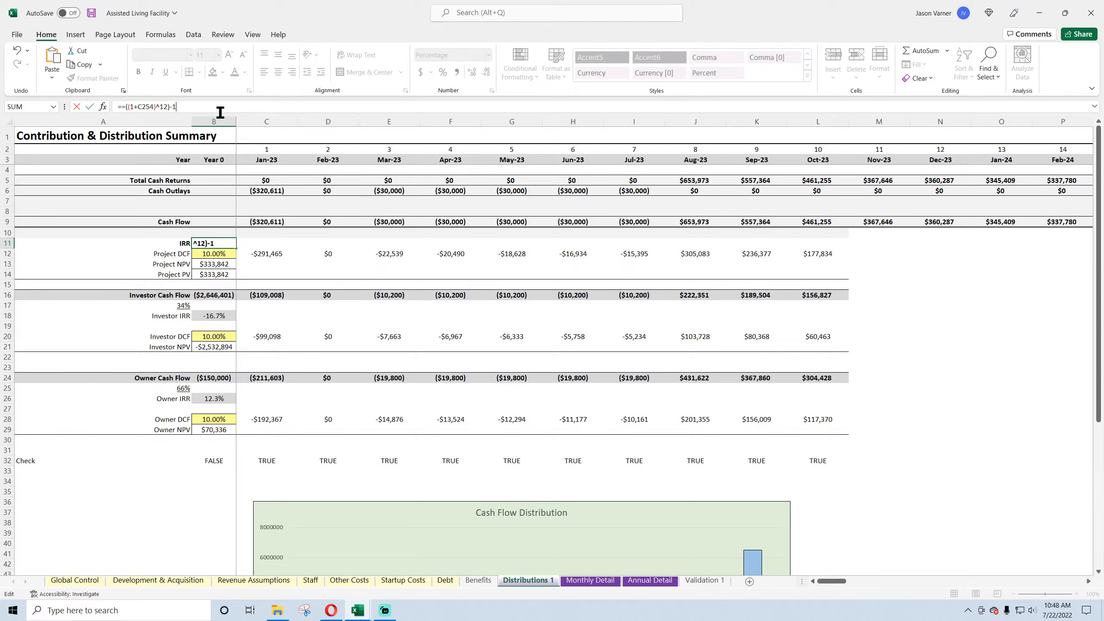
click(124, 106)
key(BackSpace)
drag(137, 107, 150, 106)
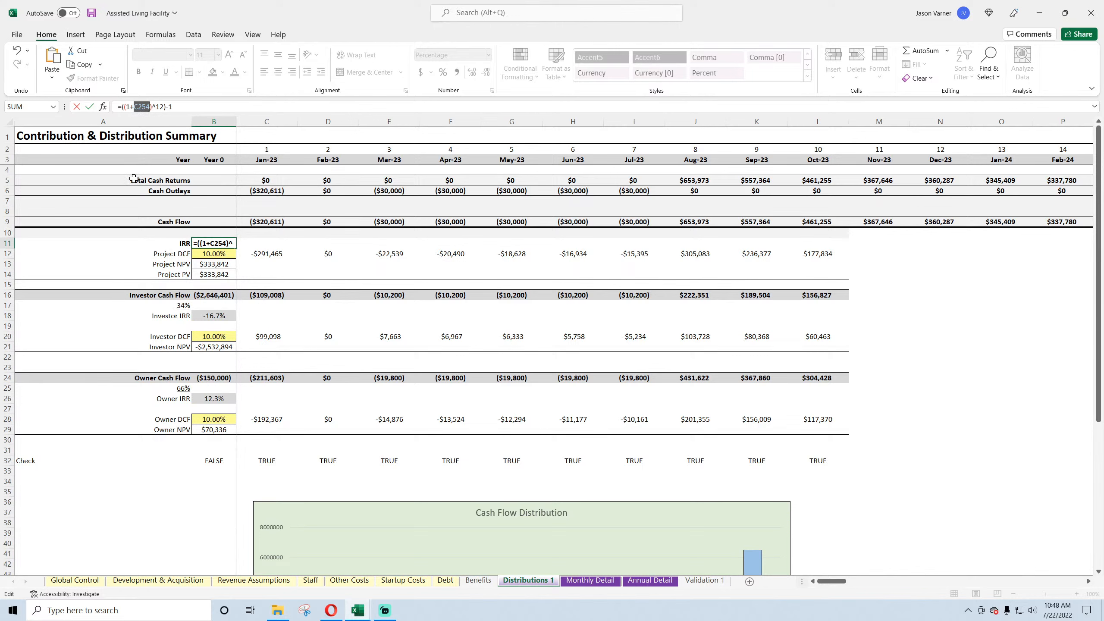
key(ctrl+v)
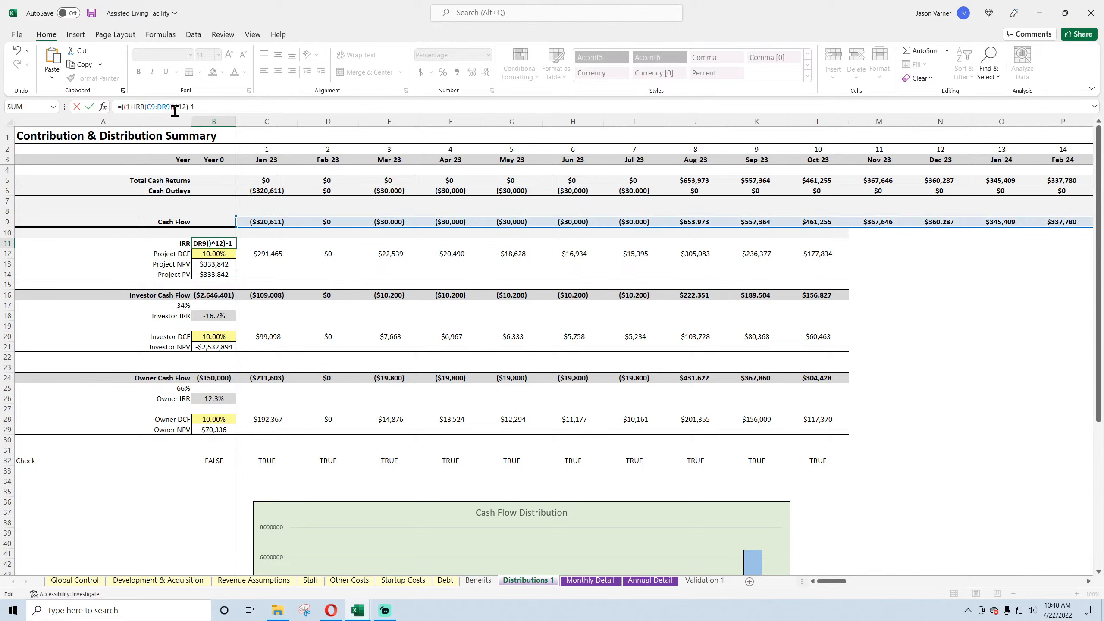
key(Return)
click(220, 243)
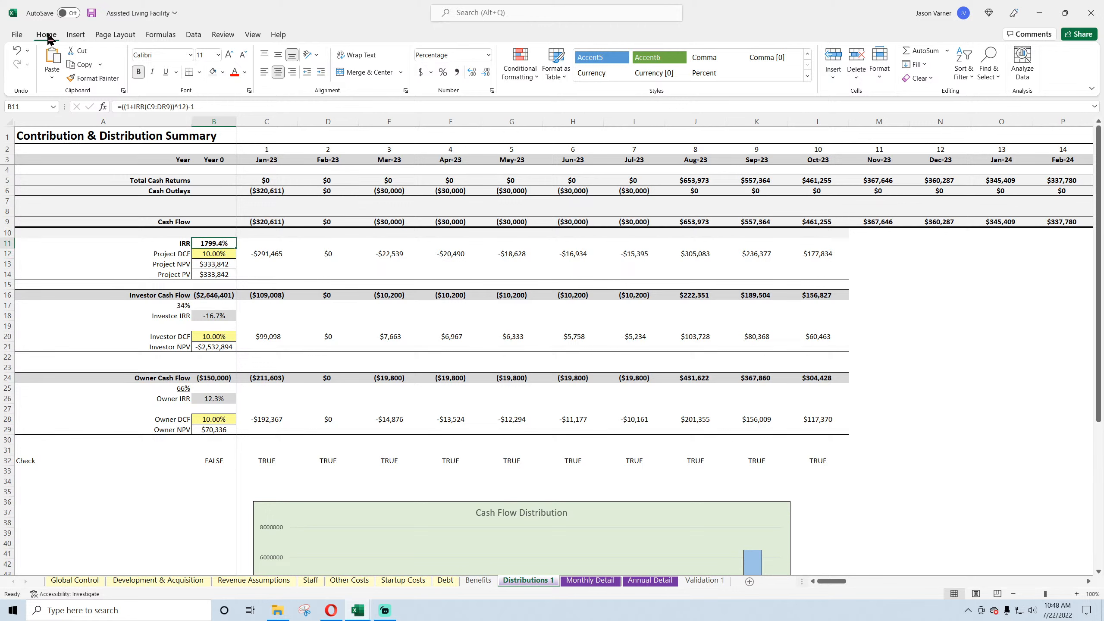
click(92, 16)
- Set the Jan-23 purchase price on Development & Acquisition to 10,000,000, then return to Distributions 1 and save
click(148, 580)
click(264, 201)
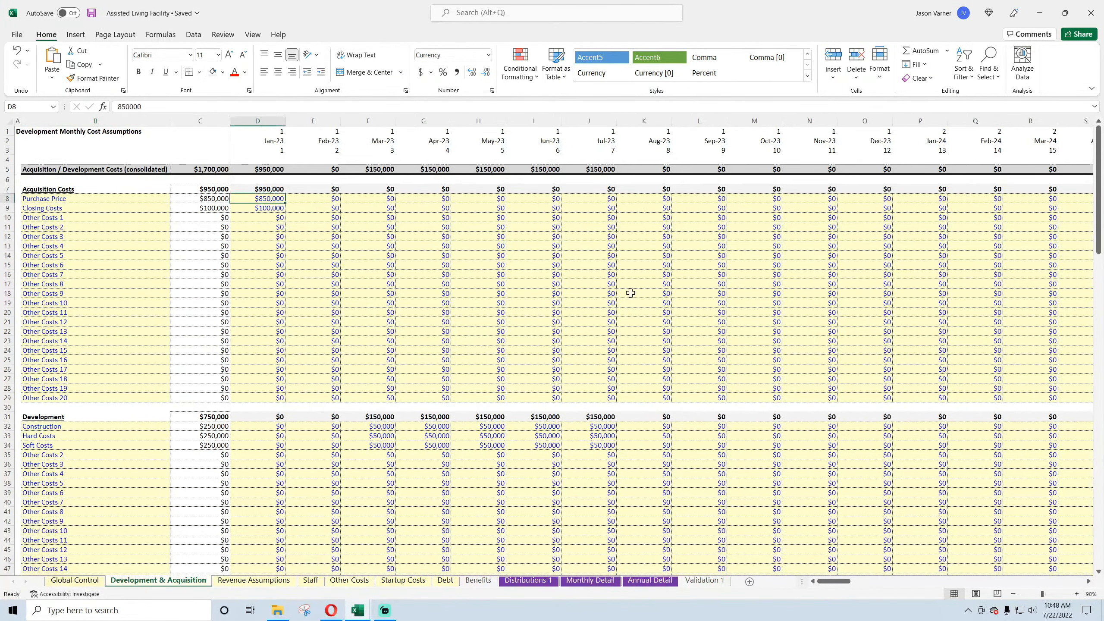
text(1)
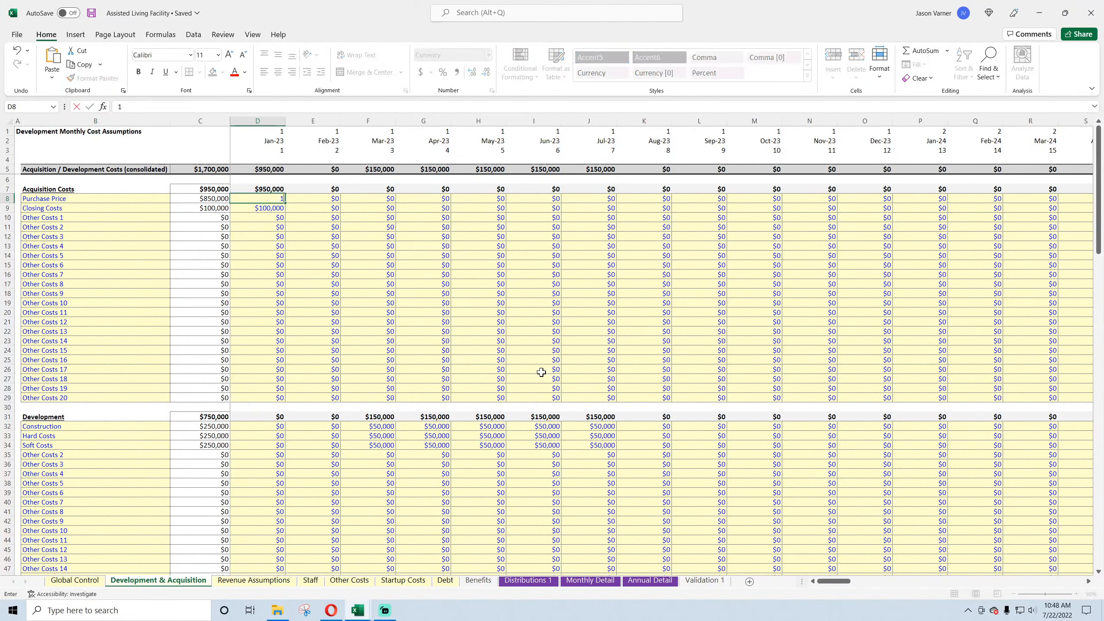
text(0,0)
text(00,000)
key(Return)
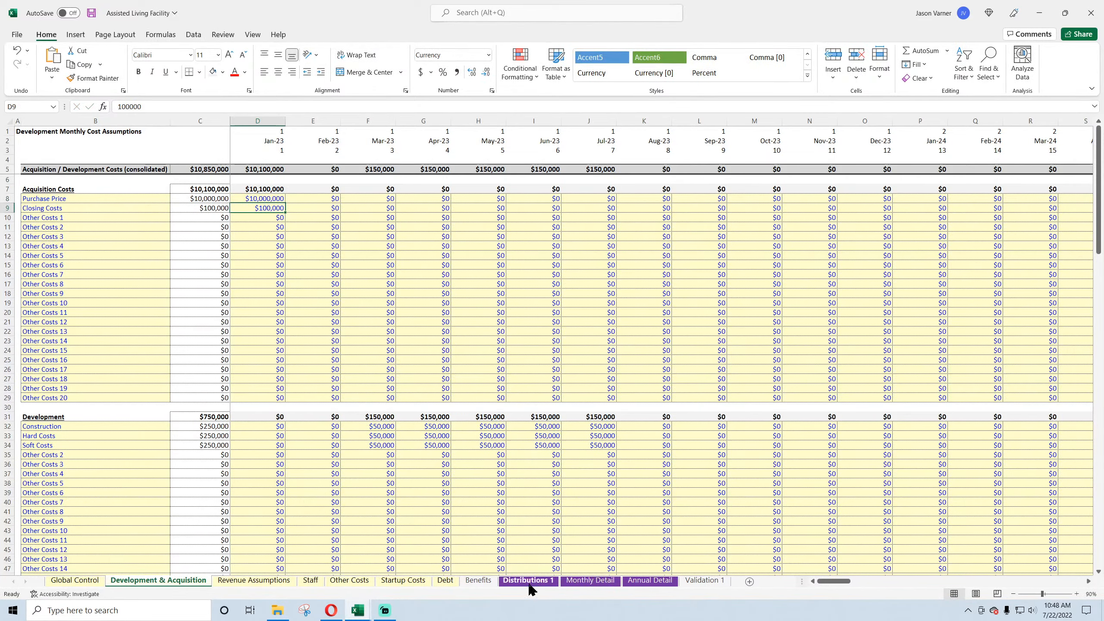
click(529, 580)
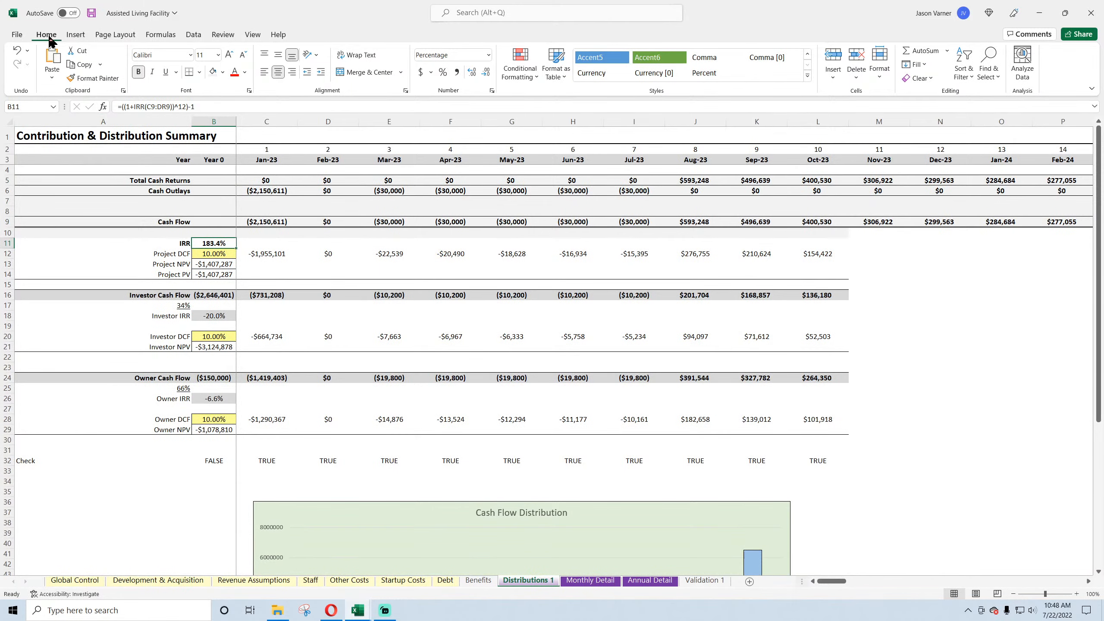
click(92, 13)
mouse_move(835, 583)
mouse_down()
mouse_move(1055, 588)
mouse_move(819, 597)
mouse_up()
- Format the Project DCF rate in B12 as an input with blue text on a light yellow fill
click(220, 255)
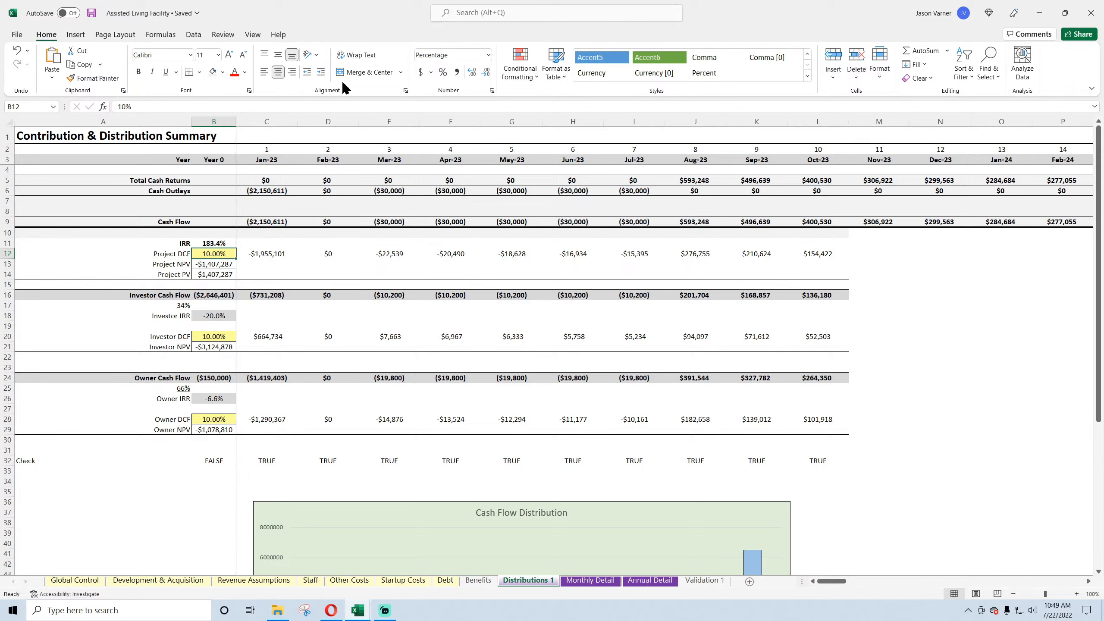
click(245, 73)
click(234, 218)
click(224, 73)
click(221, 204)
click(179, 255)
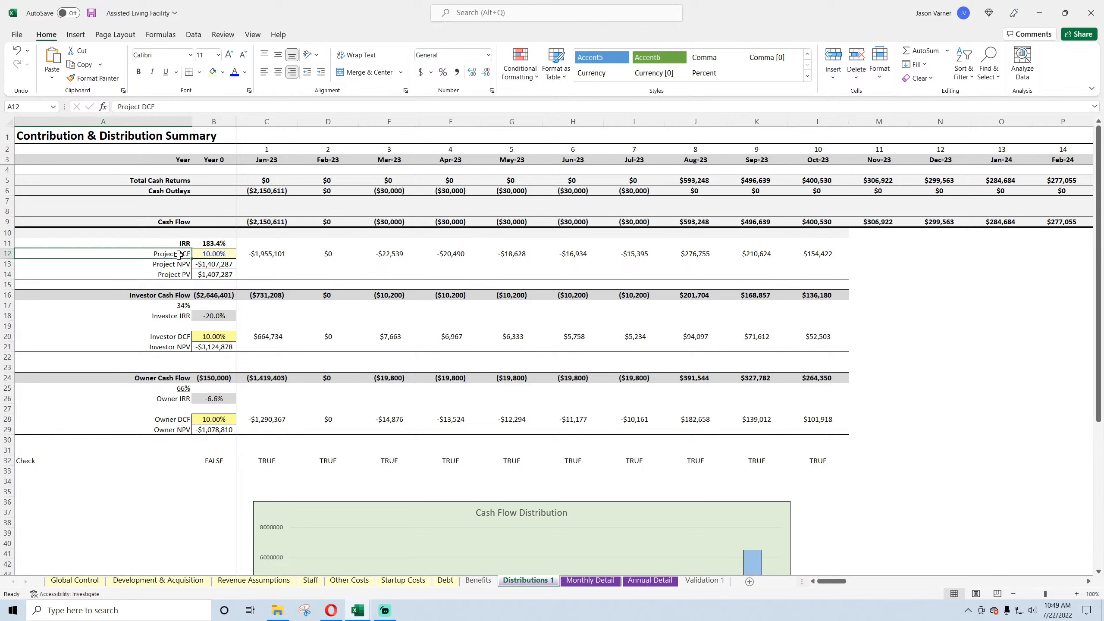
- Fill rows 10 to 12 from column L across to DR to extend the Project DCF formula through month 120
click(217, 255)
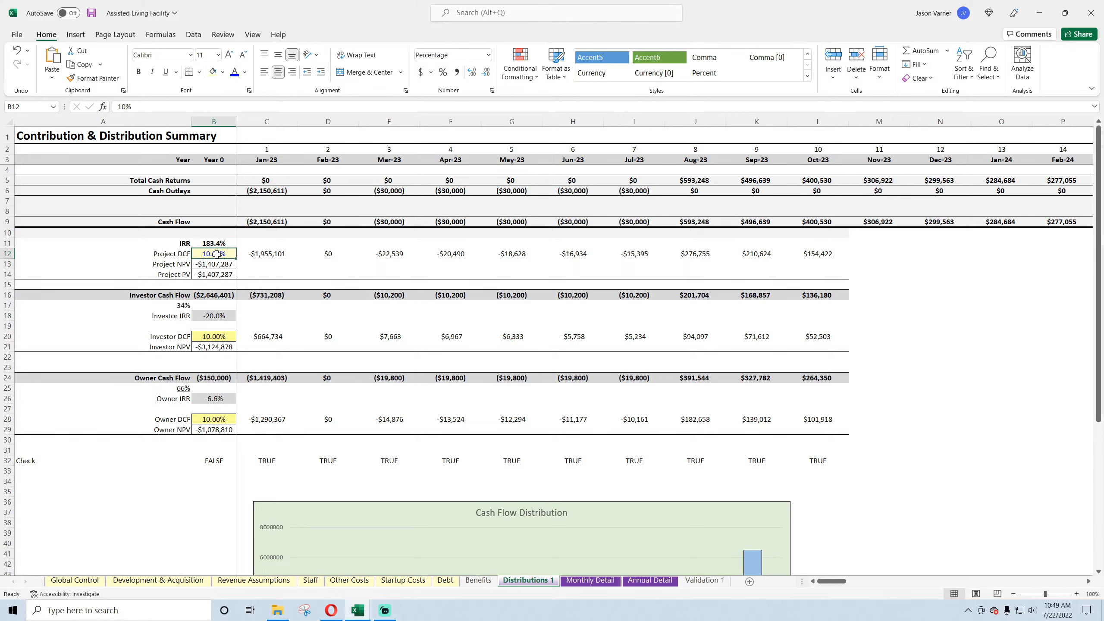
double_click(217, 266)
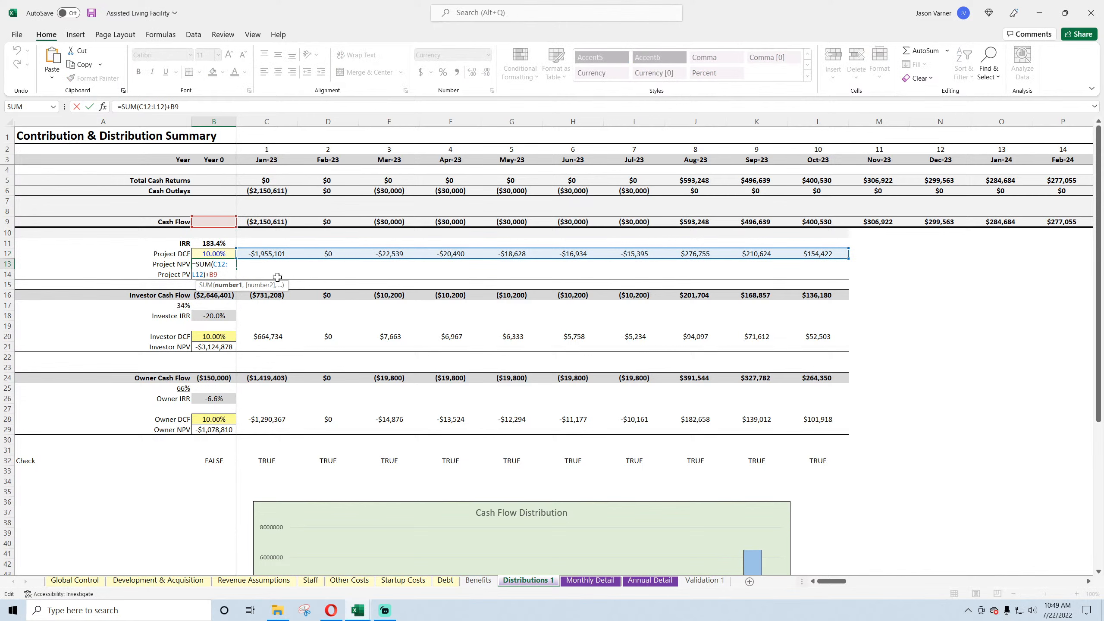
key(Return)
double_click(269, 254)
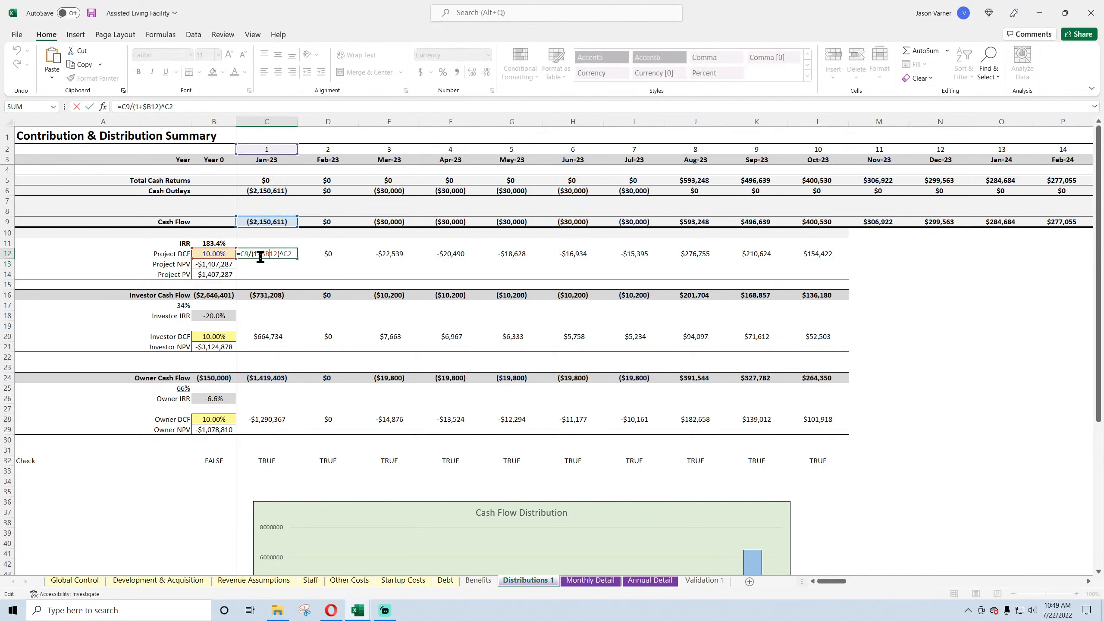
key(Return)
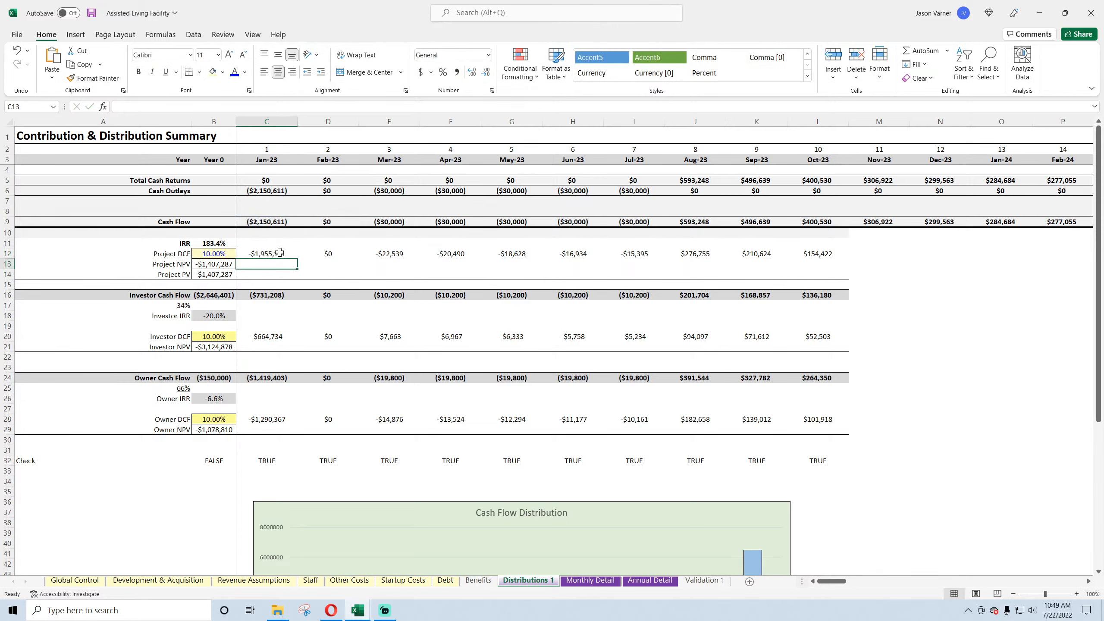
click(279, 253)
drag(297, 258, 908, 274)
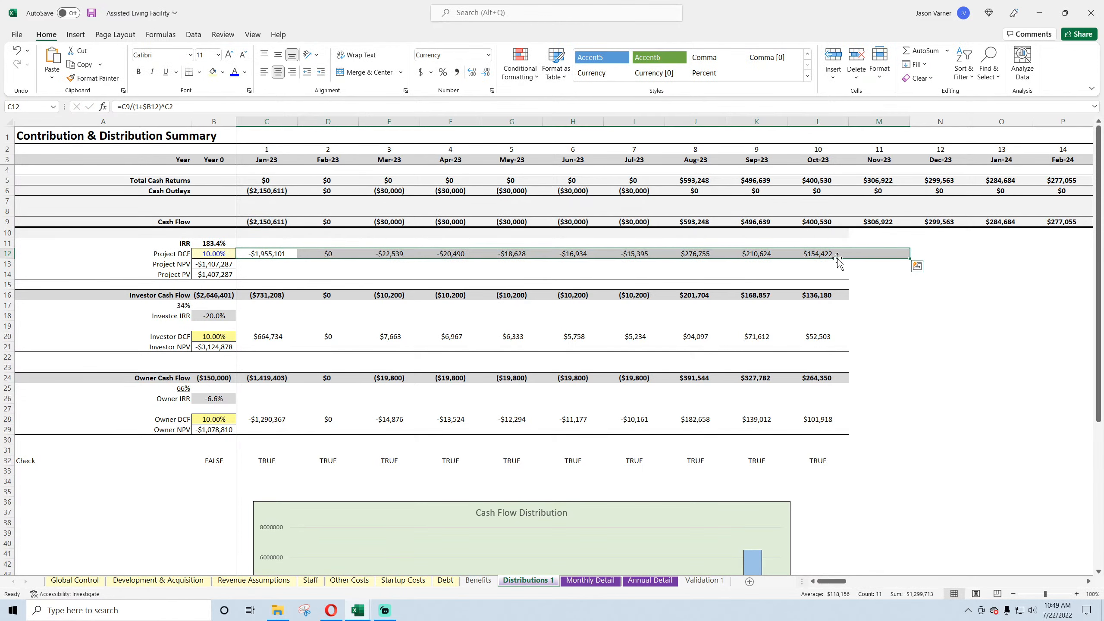
drag(826, 231, 1053, 310)
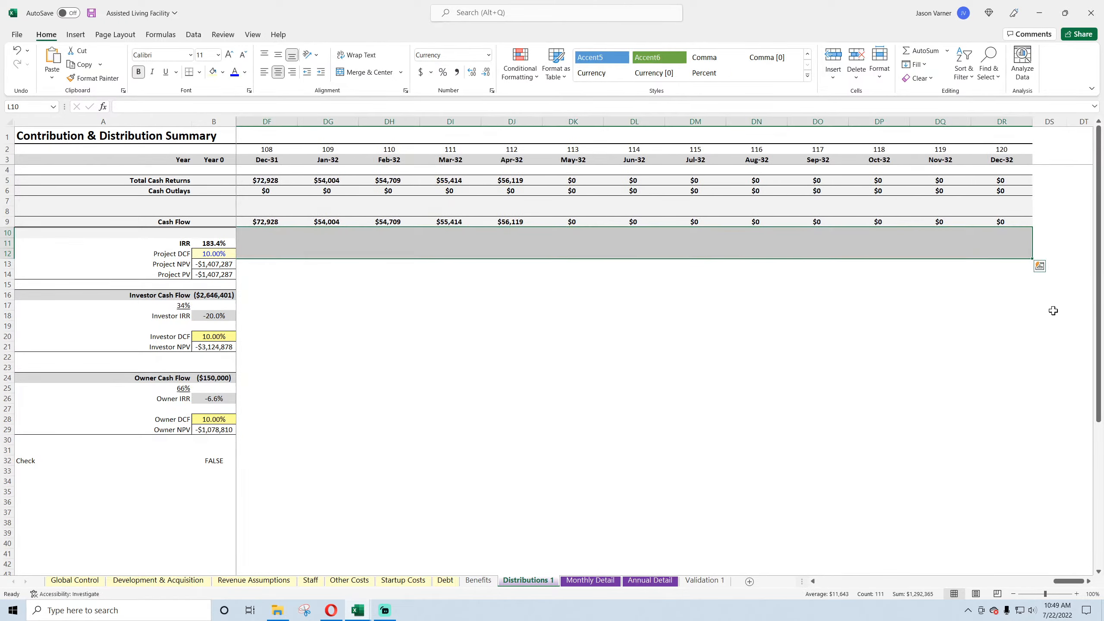
click(960, 357)
drag(1071, 581, 829, 583)
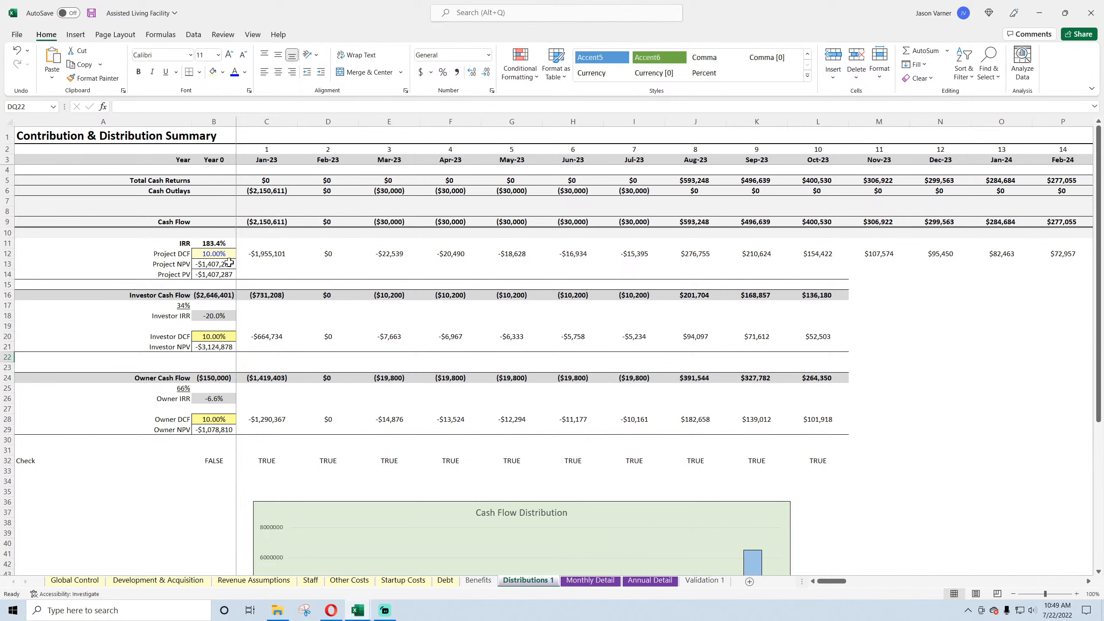
- Extend the Project NPV formula in B13 to all months, =SUM(C12:DR12)+B9
double_click(215, 265)
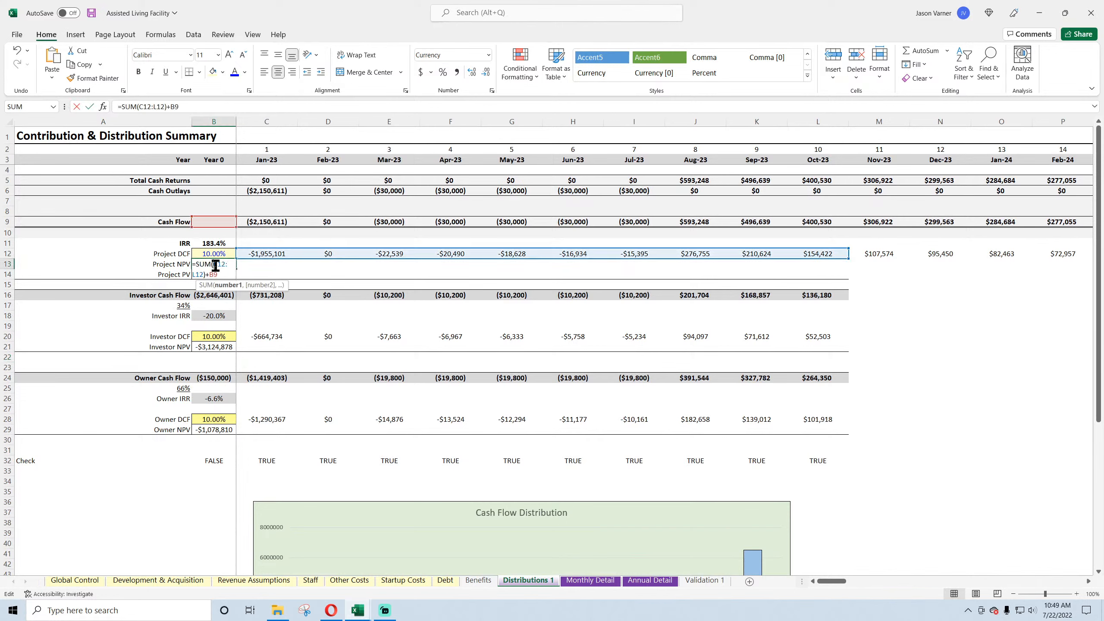
click(158, 107)
key(BackSpace)
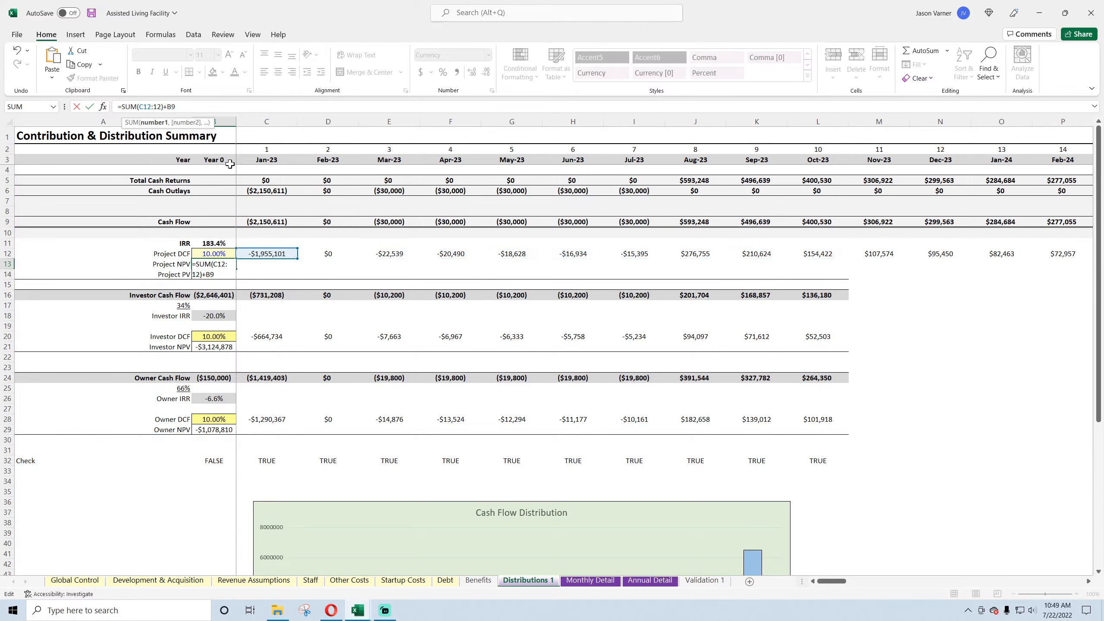
text(dr)
key(Return)
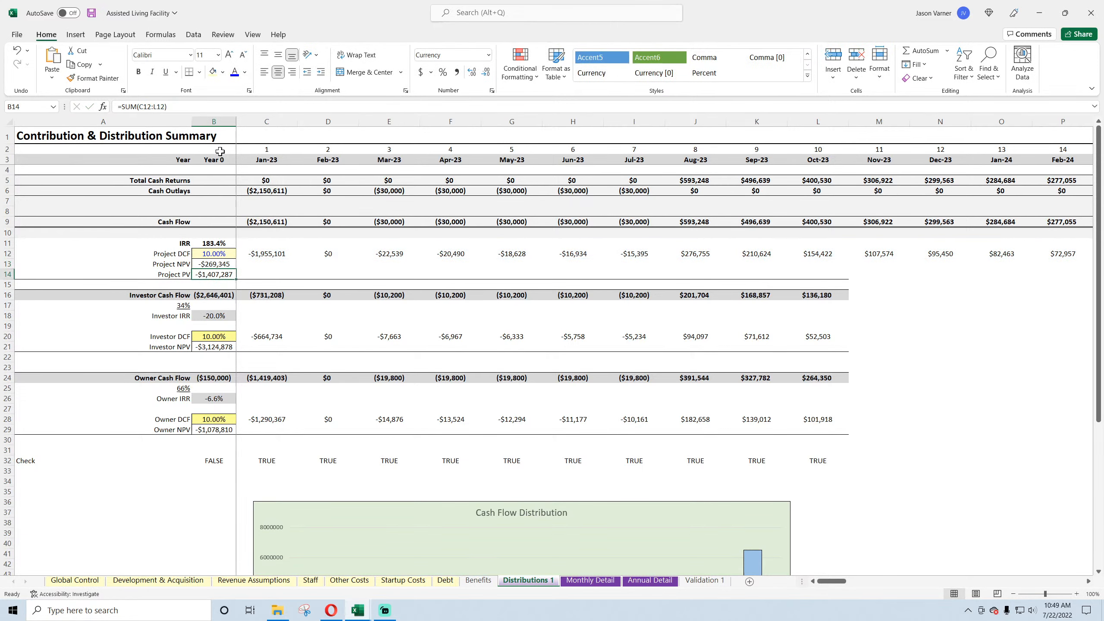
- Extend the Project PV formula in B14 to the full monthly range, =SUM(C12:DR12)
click(155, 106)
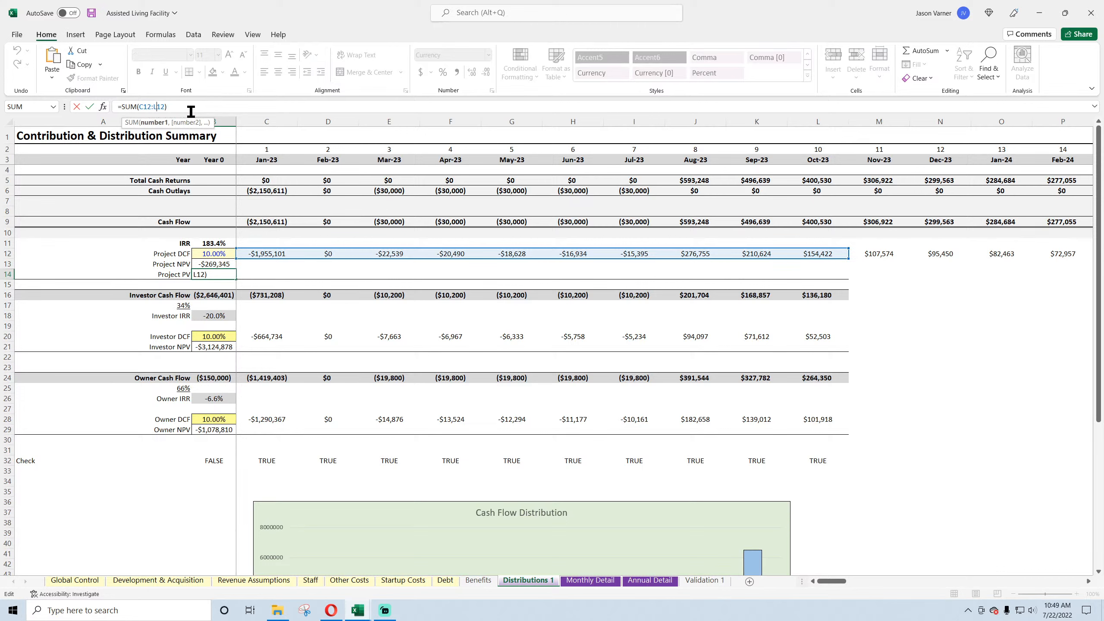
key(Delete)
text(dr)
key(Return)
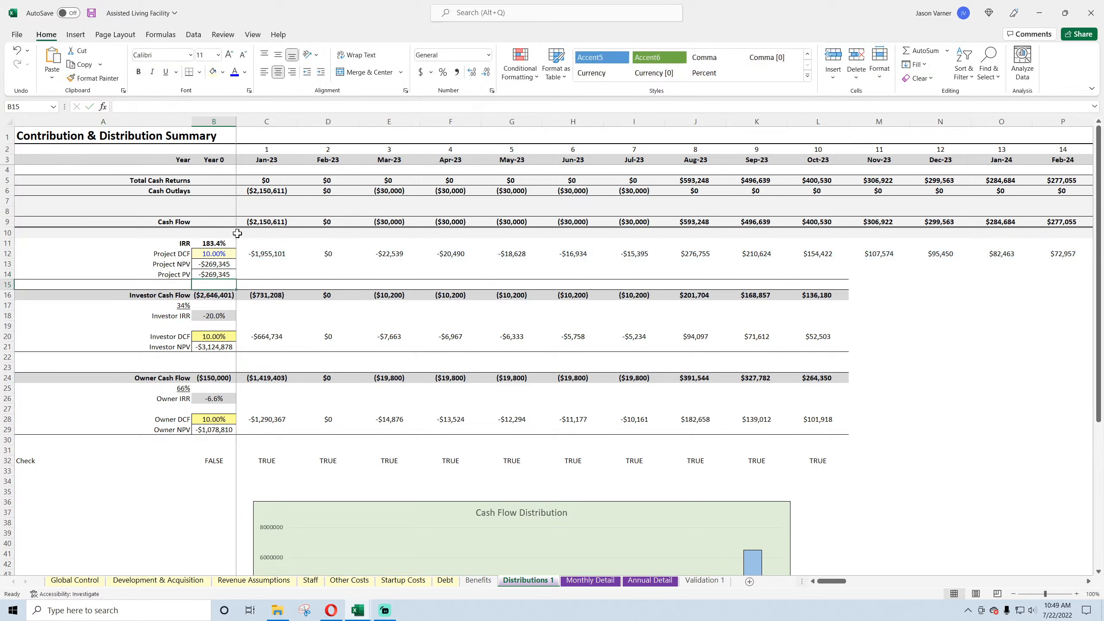
click(221, 264)
click(220, 275)
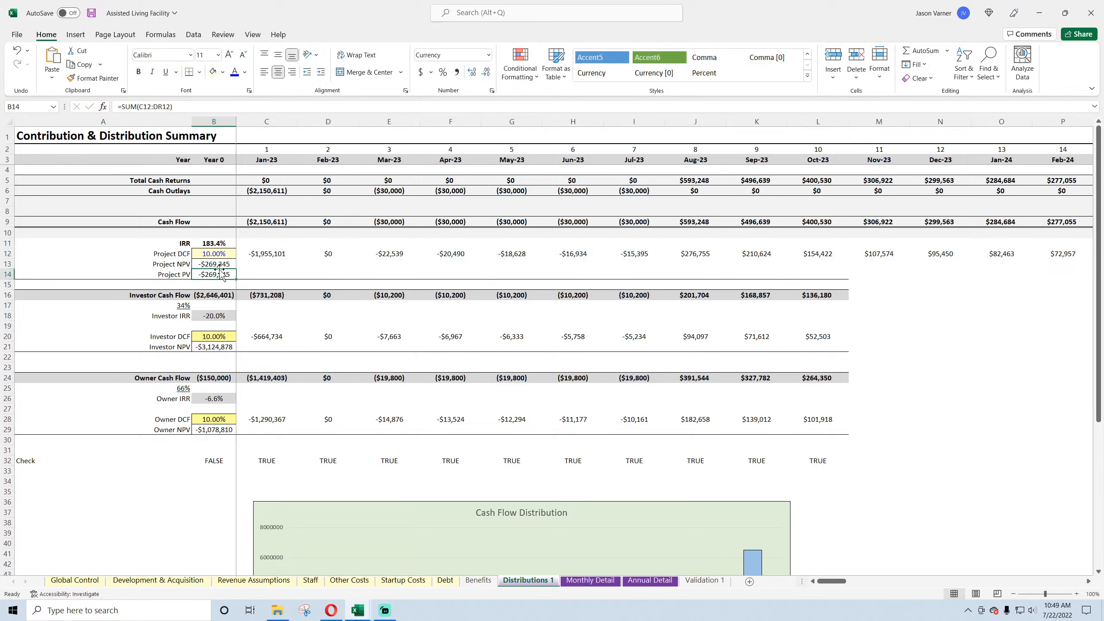
- Relabel the IRR row heading in A11 as "IRR (Annual)"
click(217, 255)
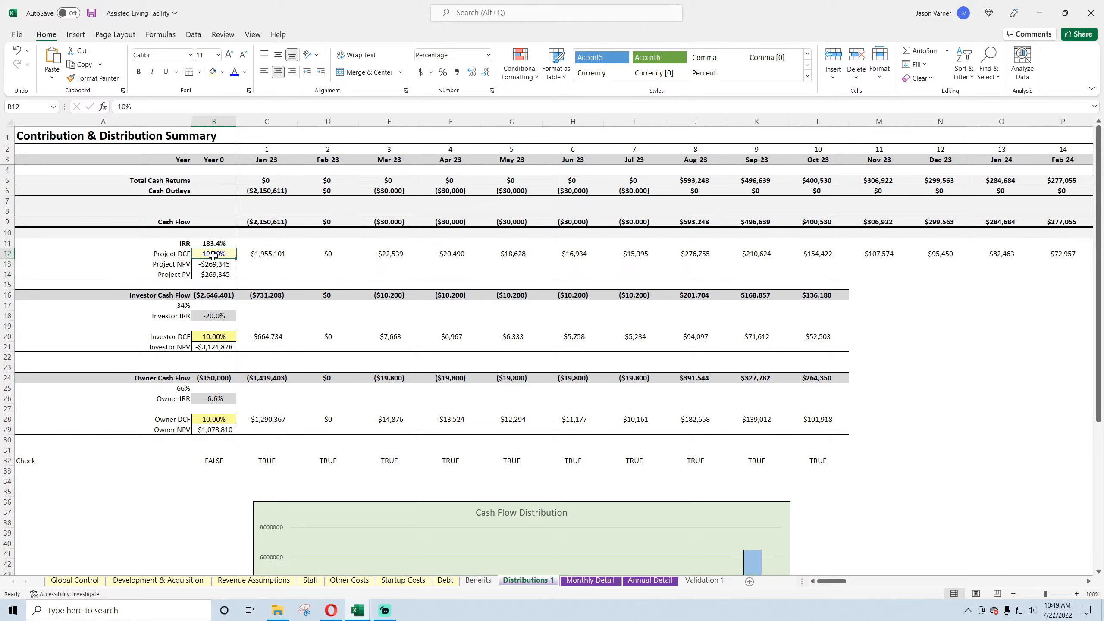
click(221, 242)
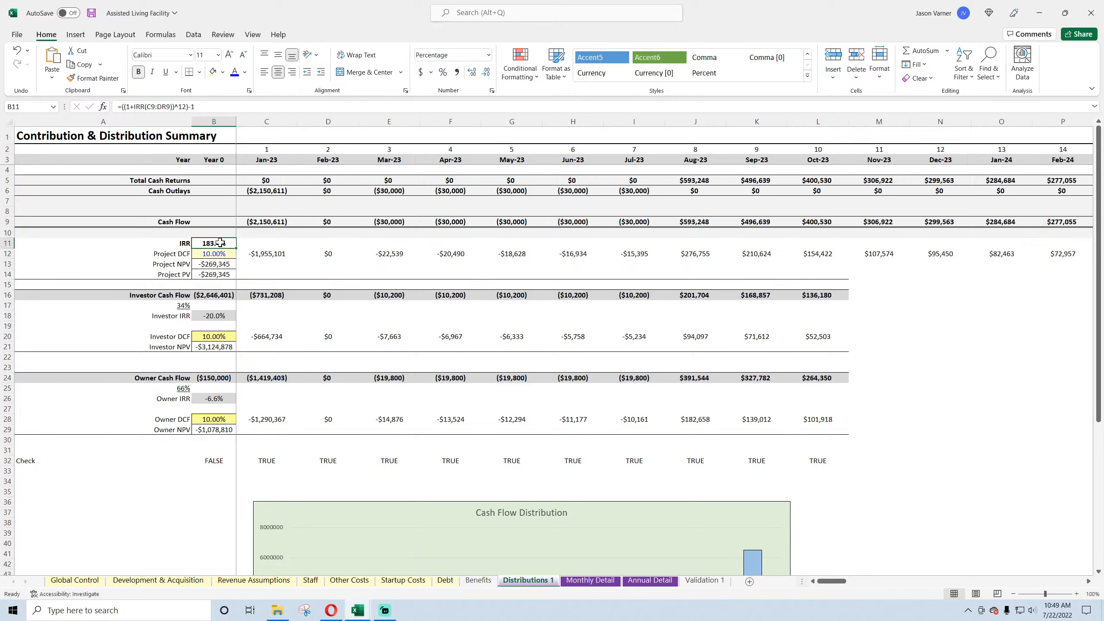
click(186, 244)
click(218, 243)
click(188, 244)
click(175, 104)
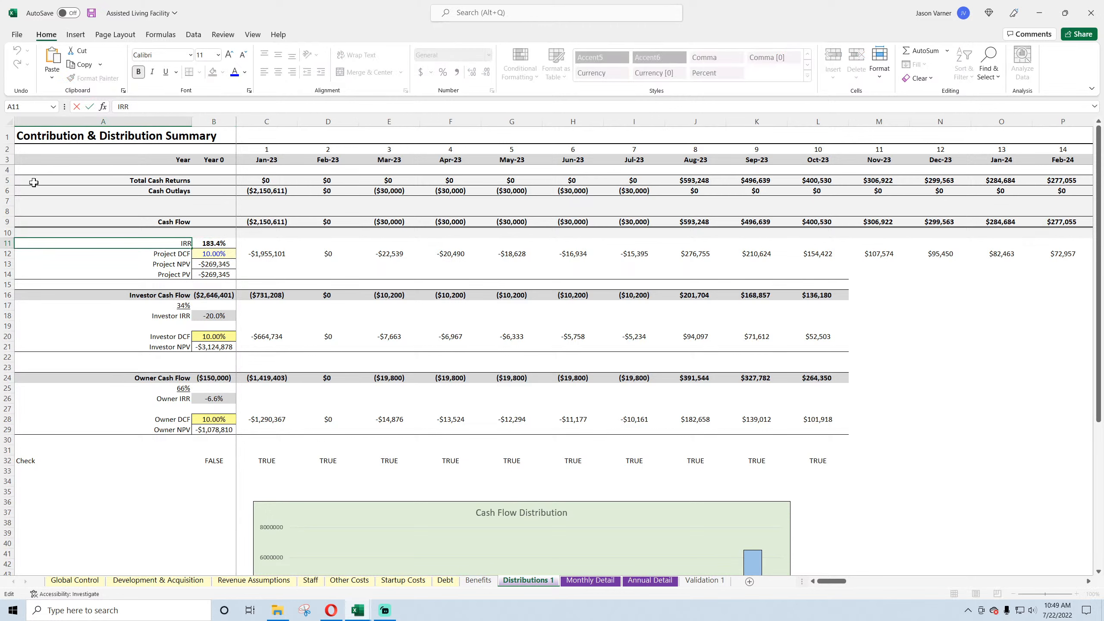
text((Annual))
key(Return)
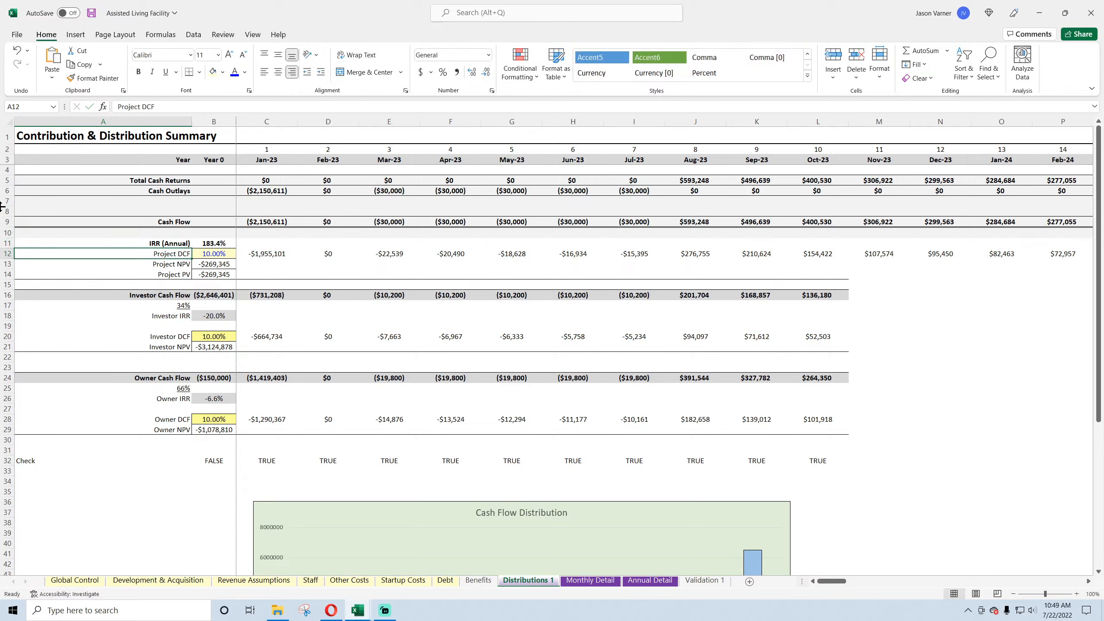
- Open the Self Storage - Multiple Funds workbook from the Real Estate folder and go to the IRR hurdles on its CF 1 sheet
click(207, 257)
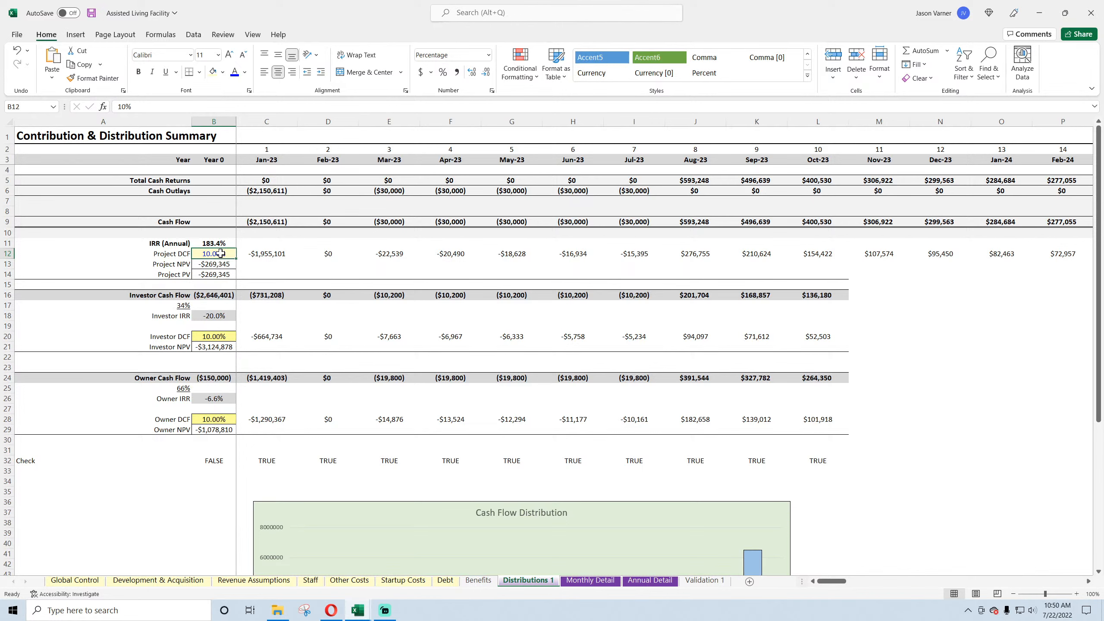
mouse_move(356, 613)
click(280, 614)
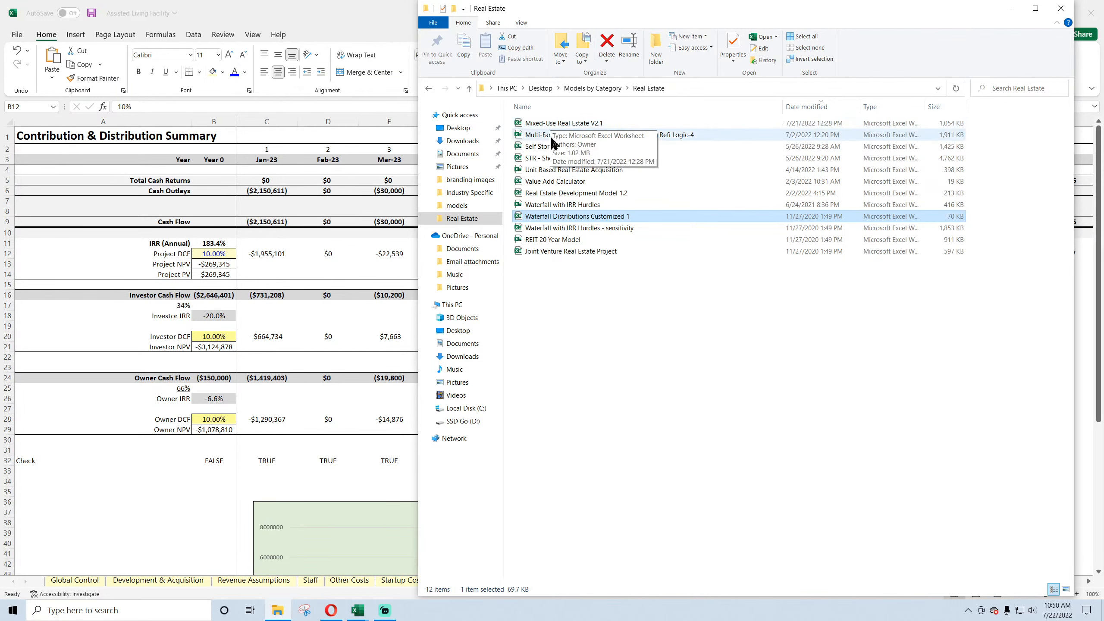
click(551, 150)
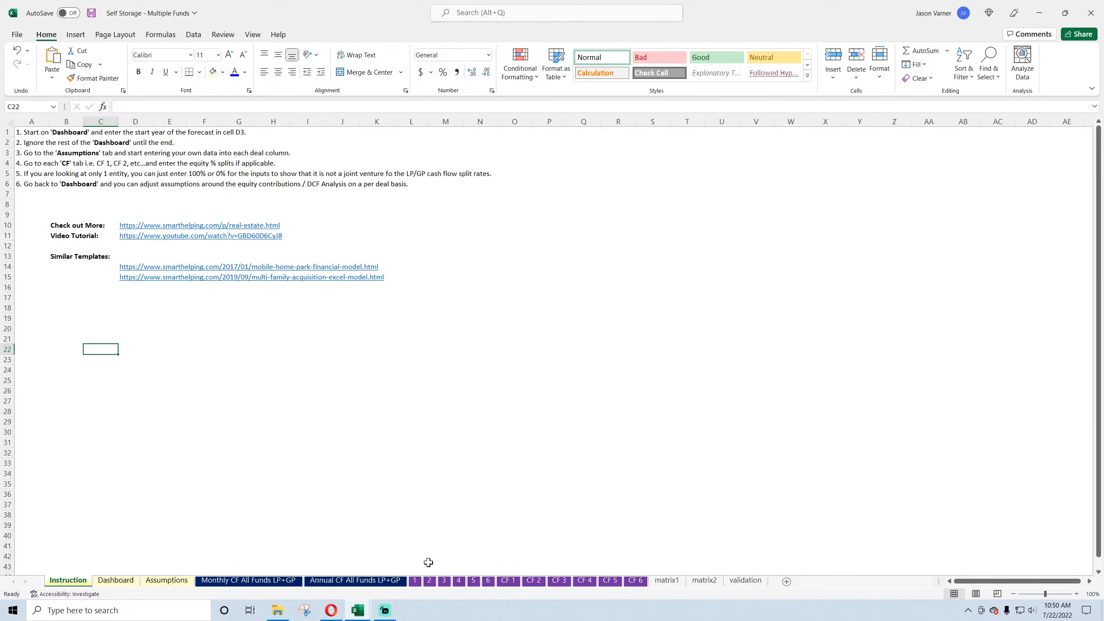
click(504, 580)
scroll(270, 393, down, 15)
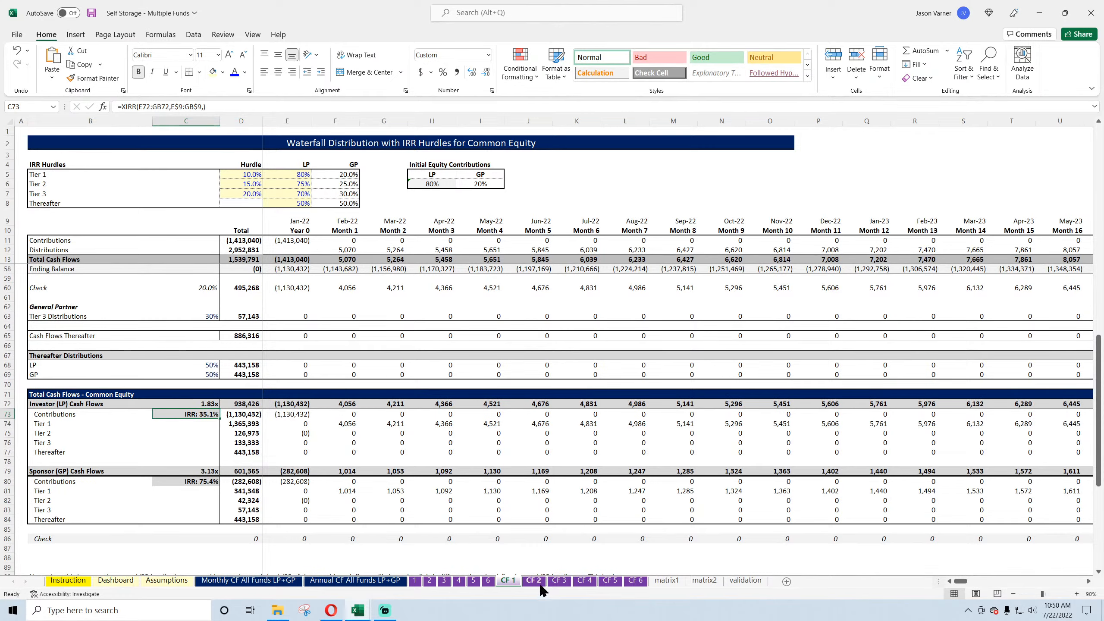
click(414, 582)
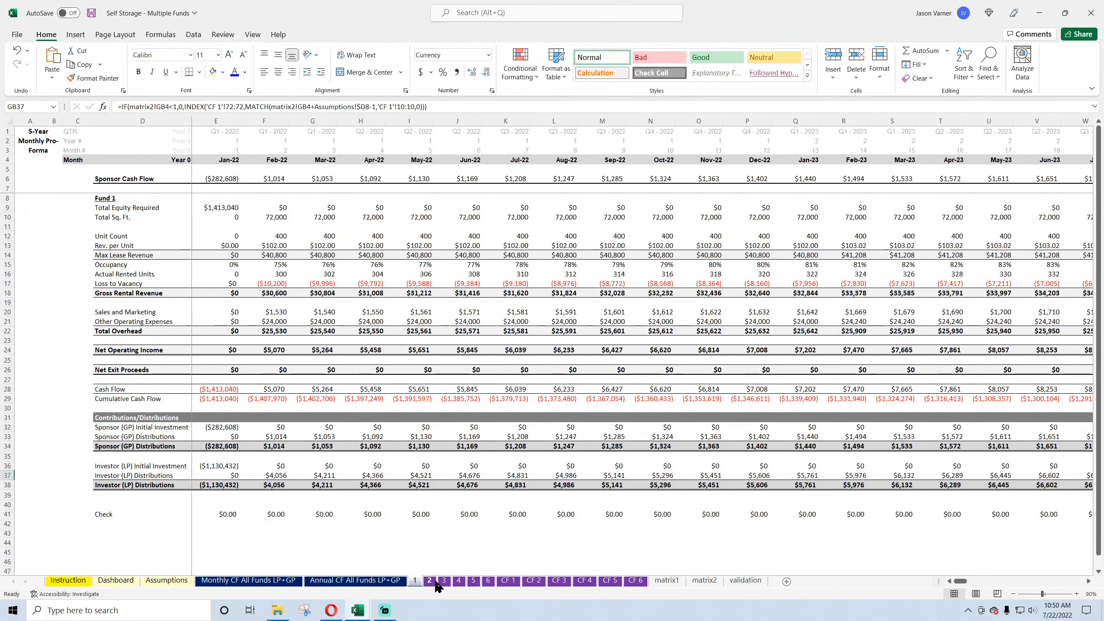
click(505, 581)
scroll(269, 419, up, 15)
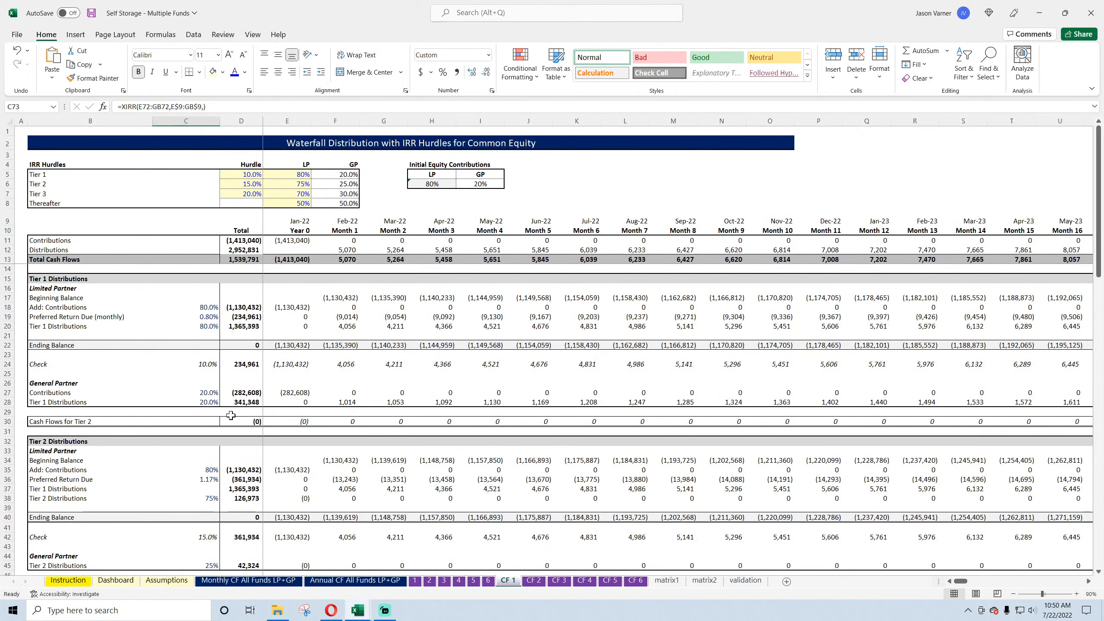
- Copy the monthly preferred return formula =((D5/1+1)^(1/12))-1 from C19 and return to the Assisted Living Facility workbook
click(246, 172)
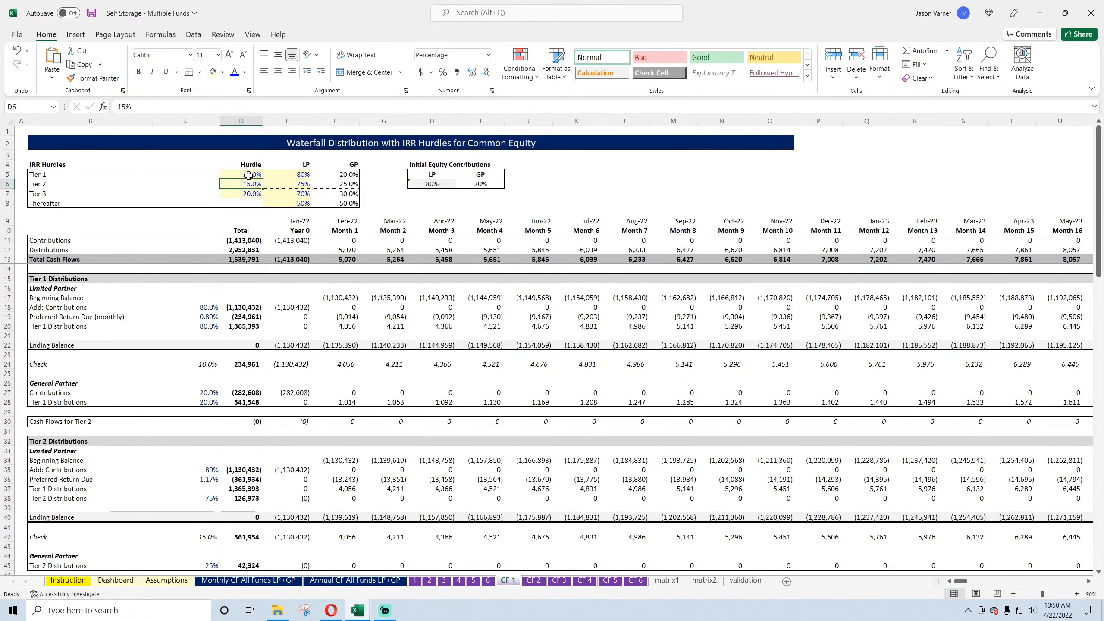
click(248, 181)
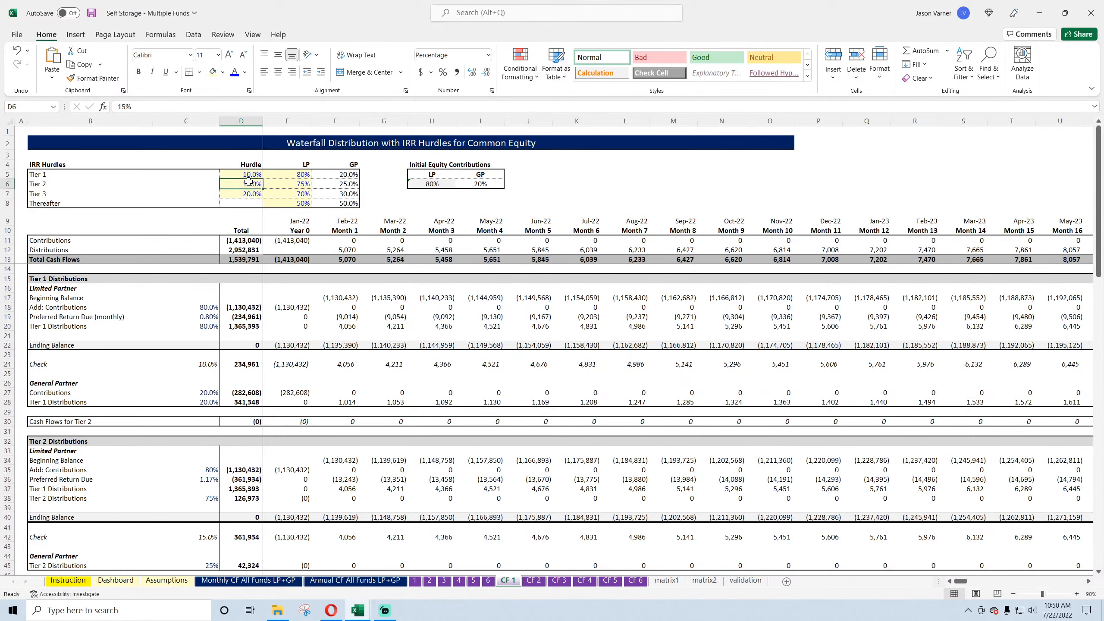
click(210, 316)
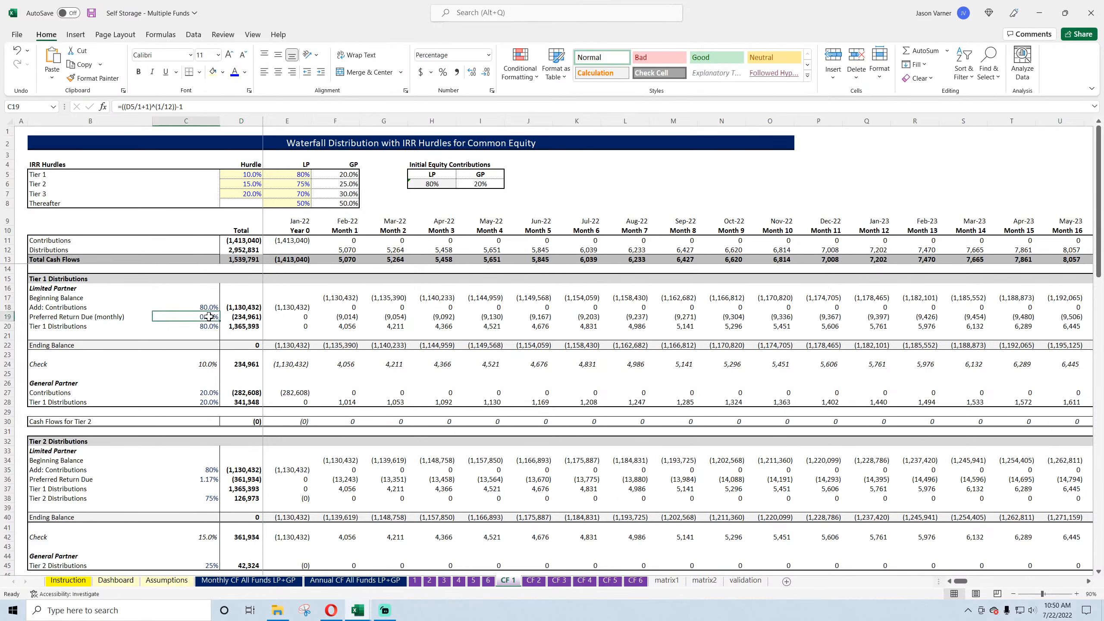
triple_click(200, 106)
right_click(199, 110)
click(179, 132)
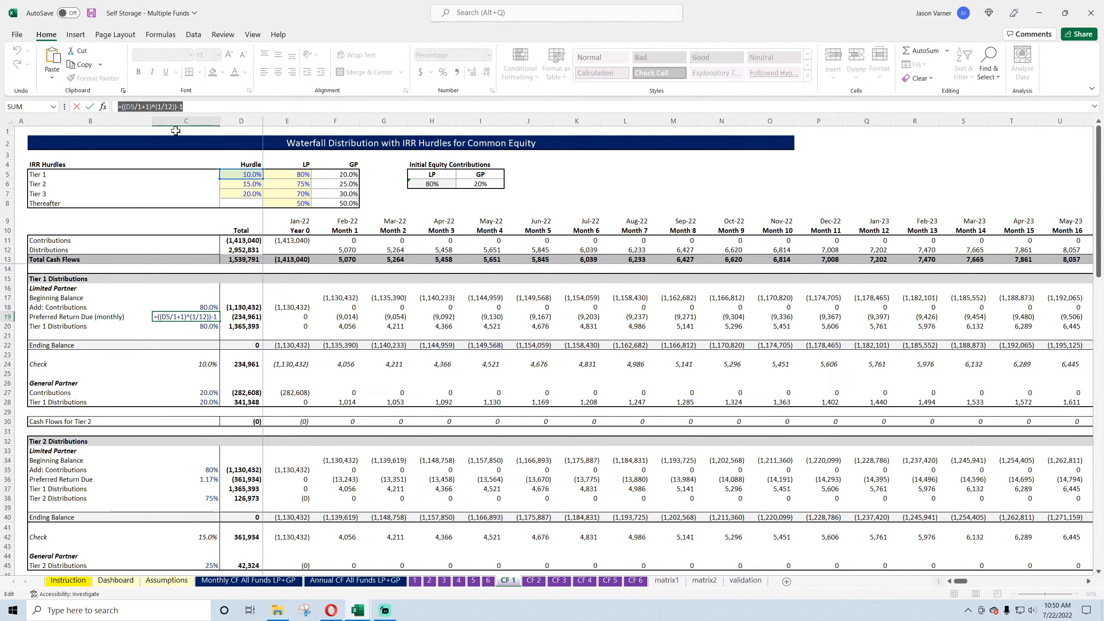
key(Return)
click(1039, 12)
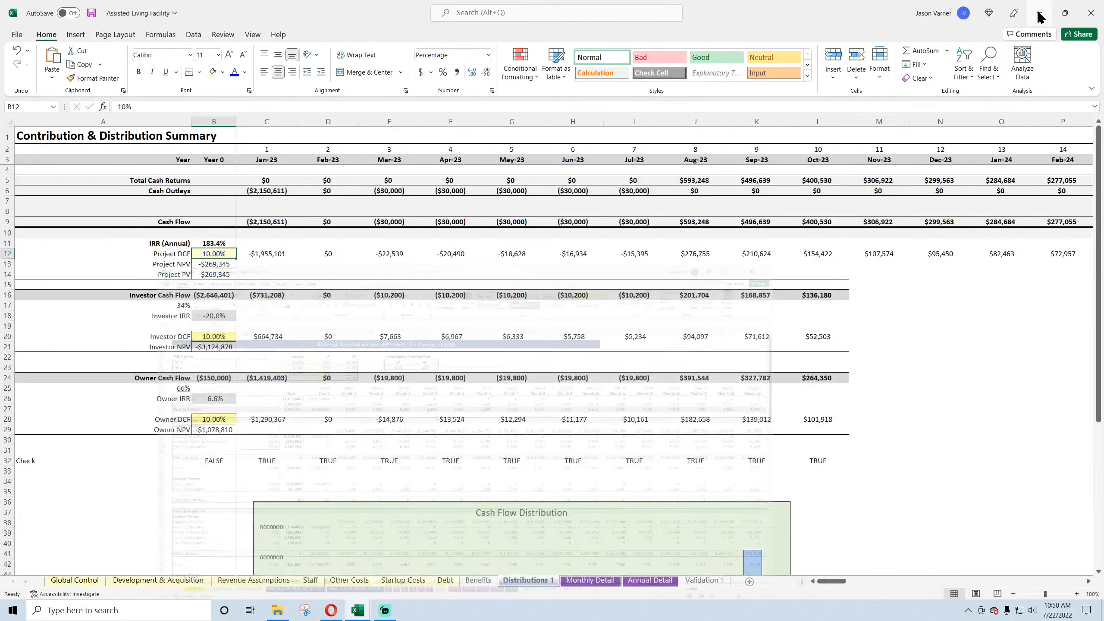
- Replace $B12 in the C12 Project DCF formula with the copied monthly conversion, giving =C9/(1+((D5/1+1)^(1/12))-1)^C2
click(213, 337)
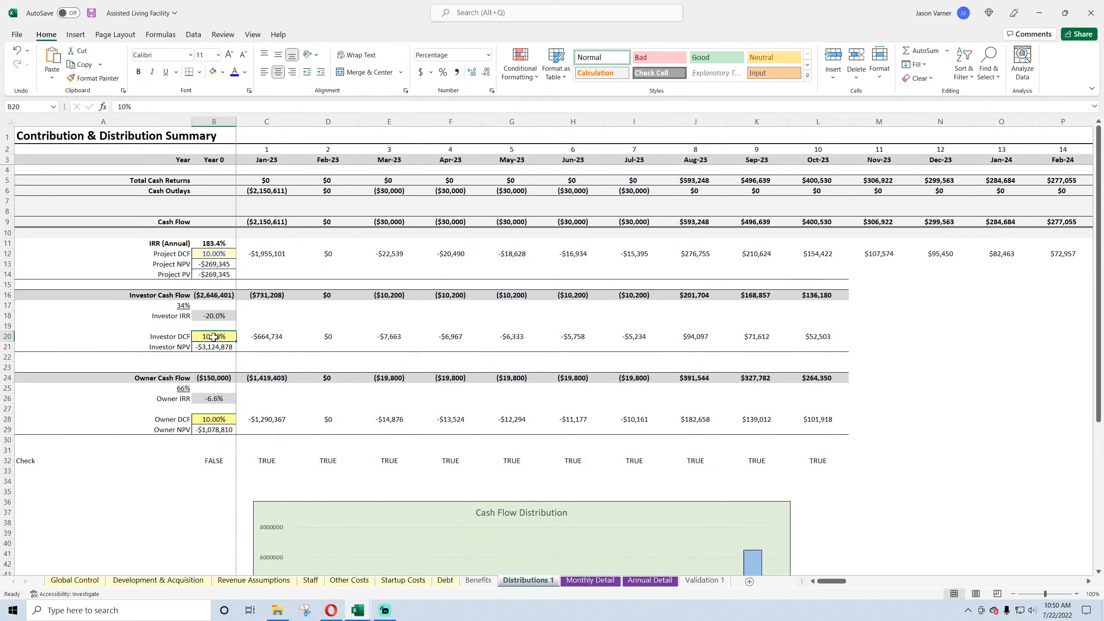
click(211, 253)
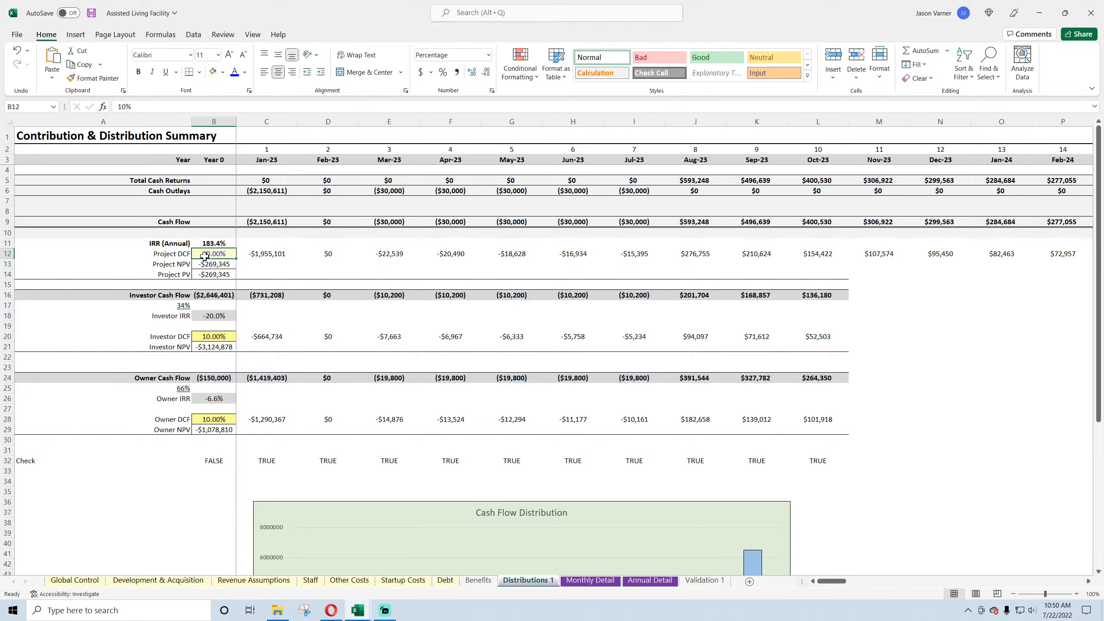
click(164, 254)
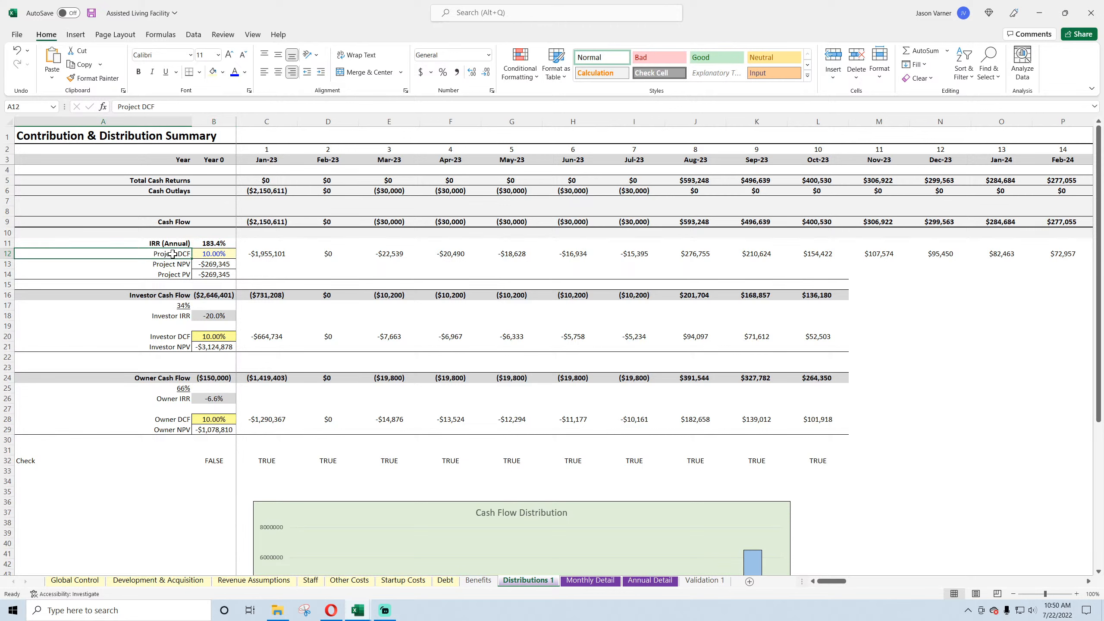
click(211, 253)
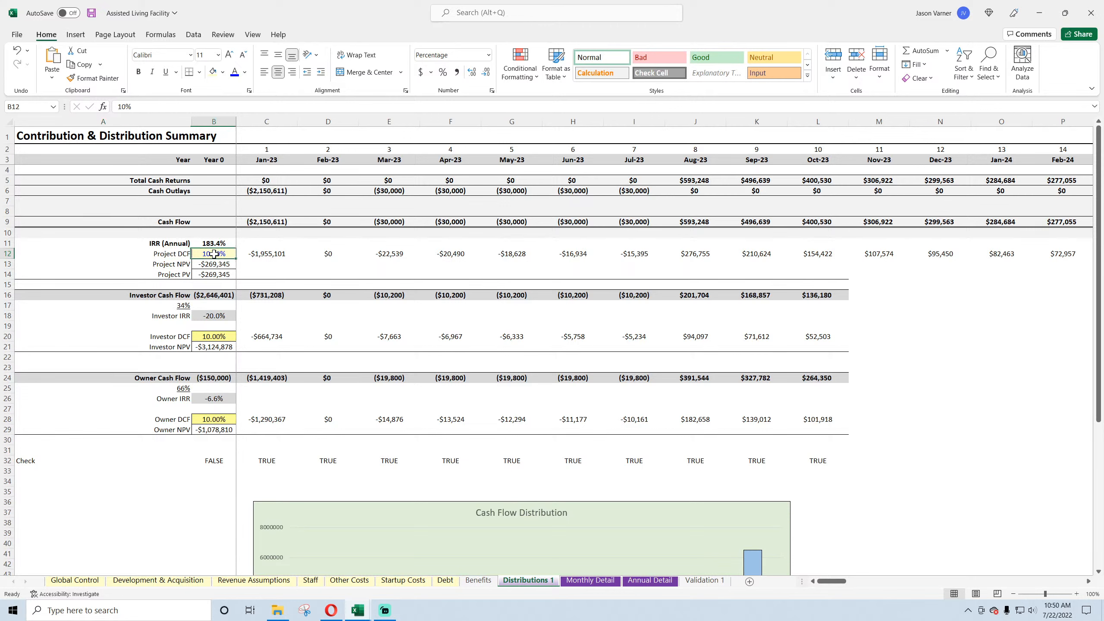
click(263, 254)
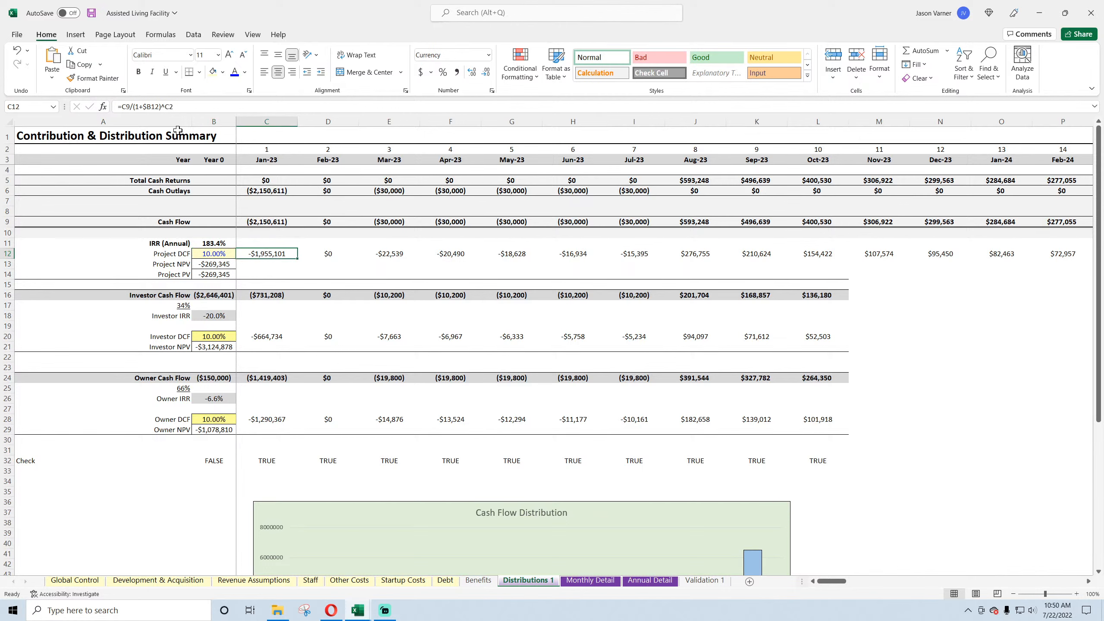
click(152, 107)
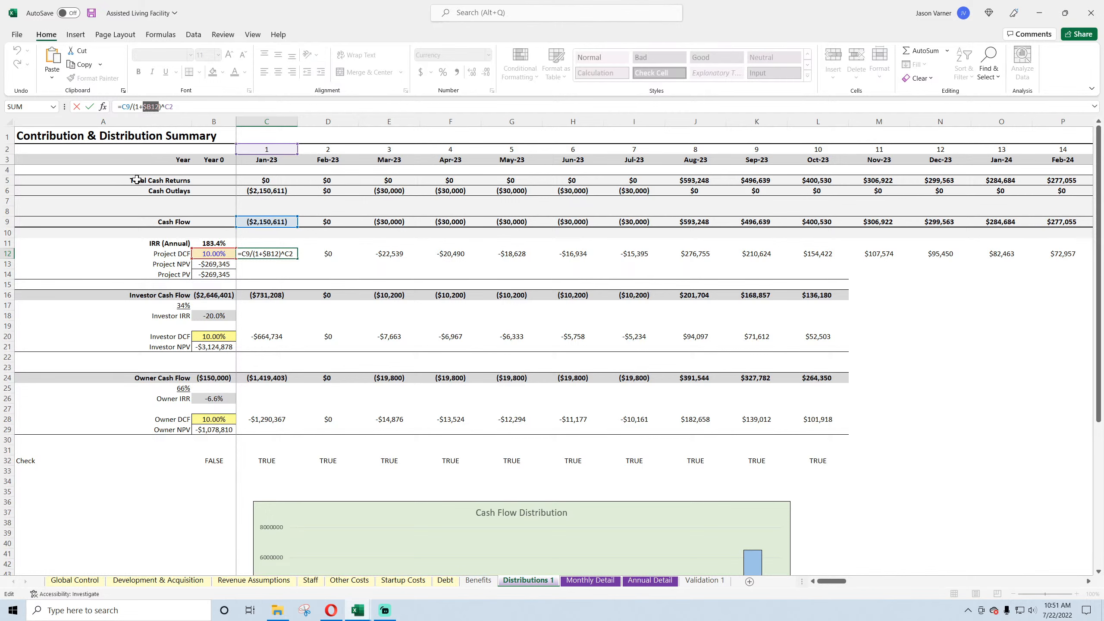
key(ctrl+v)
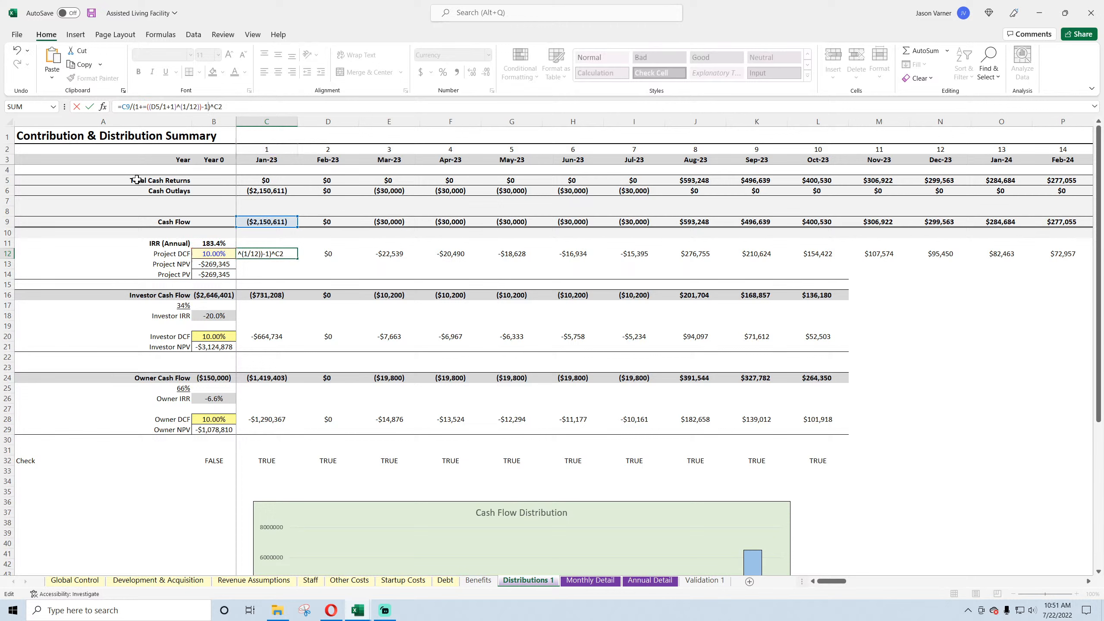
click(147, 107)
key(BackSpace)
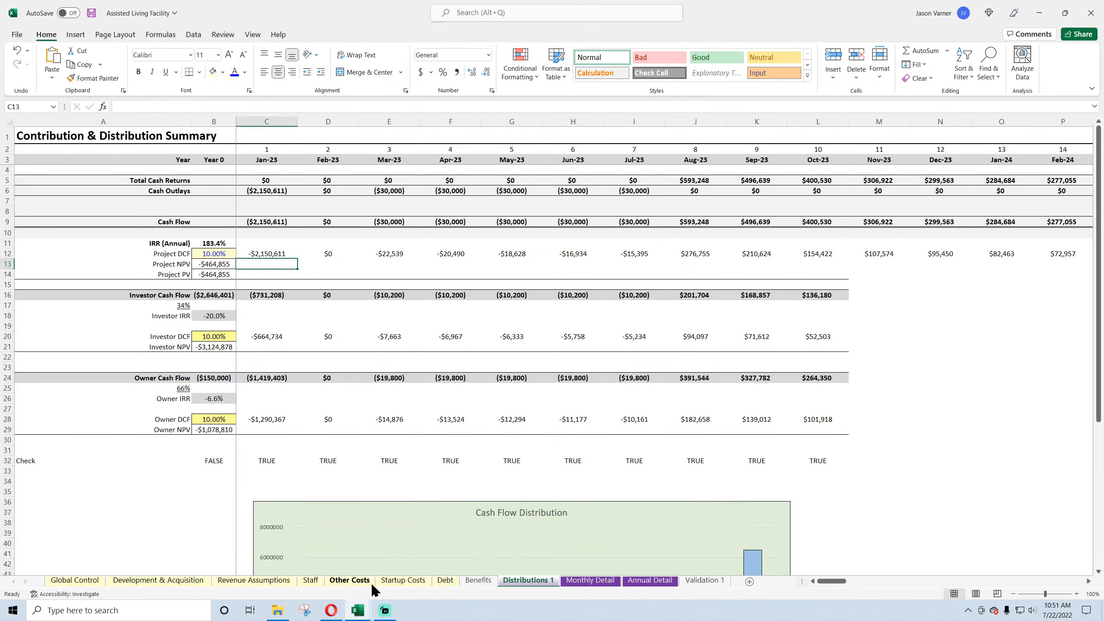
- Recheck C19 on the Self Storage workbook's CF 1 sheet and repoint C12's rate reference, making it =C9/(1+(($B12/1+1)^(1/12))-1)^C2
mouse_move(357, 610)
click(459, 560)
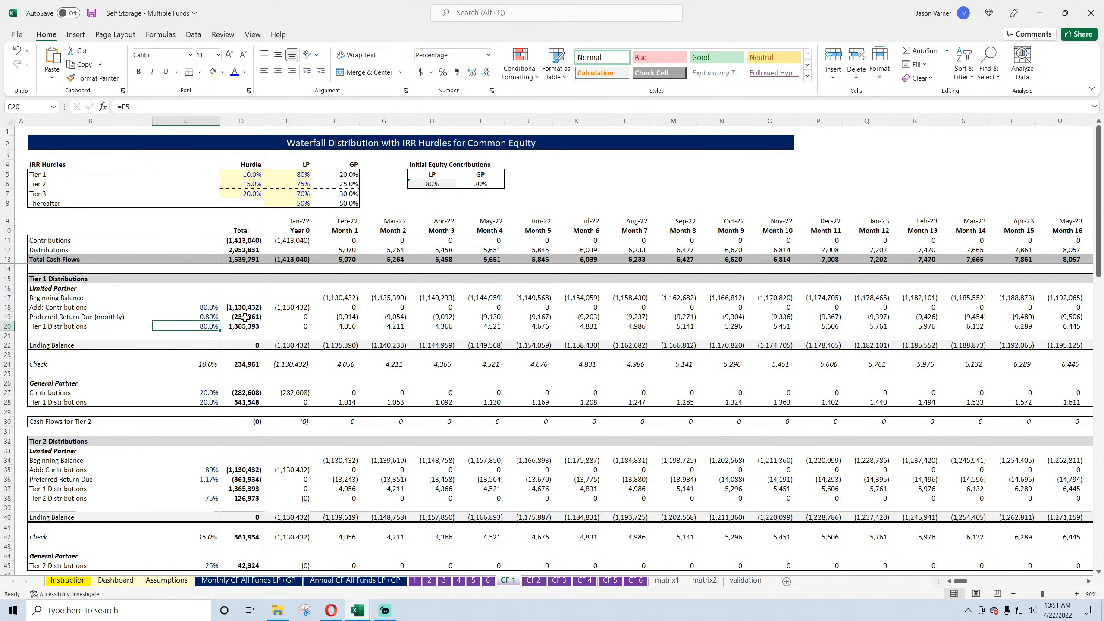
double_click(201, 316)
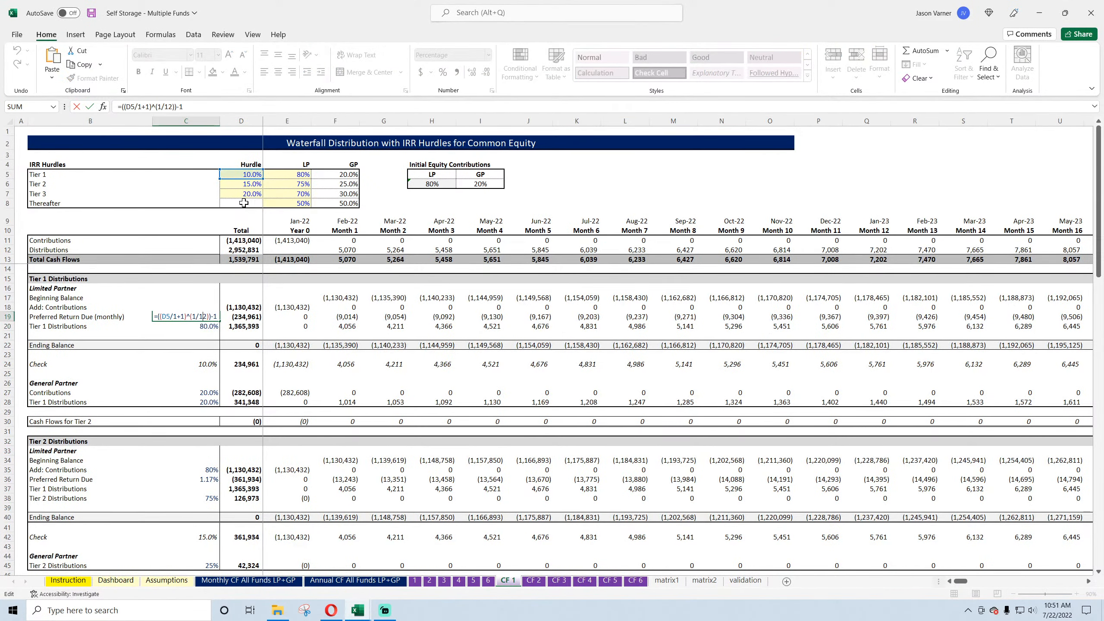
key(Escape)
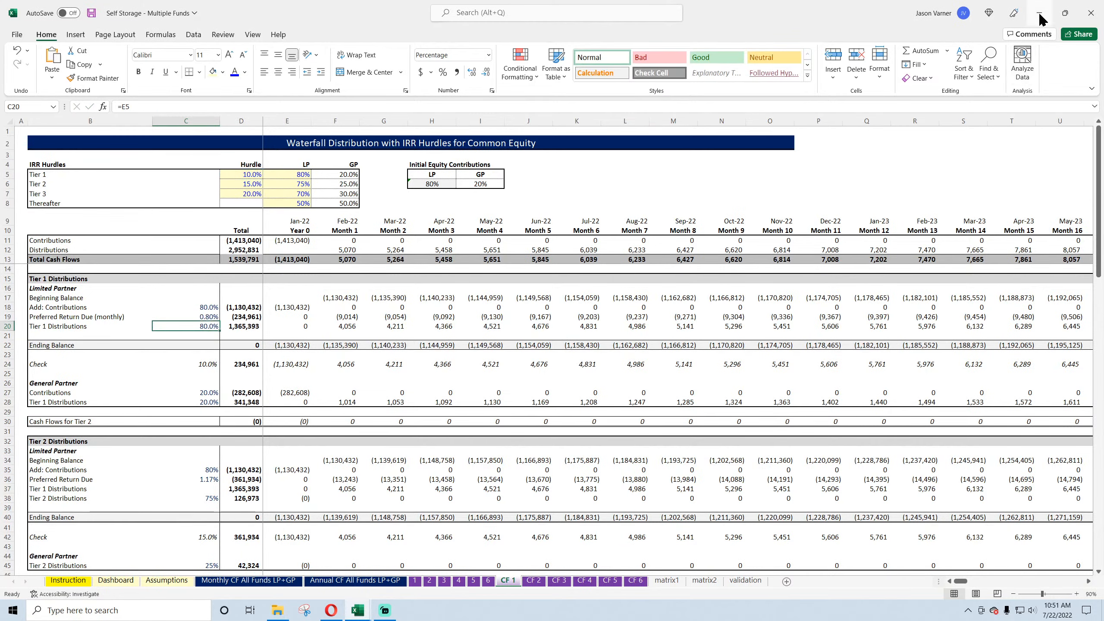
click(1039, 12)
double_click(269, 253)
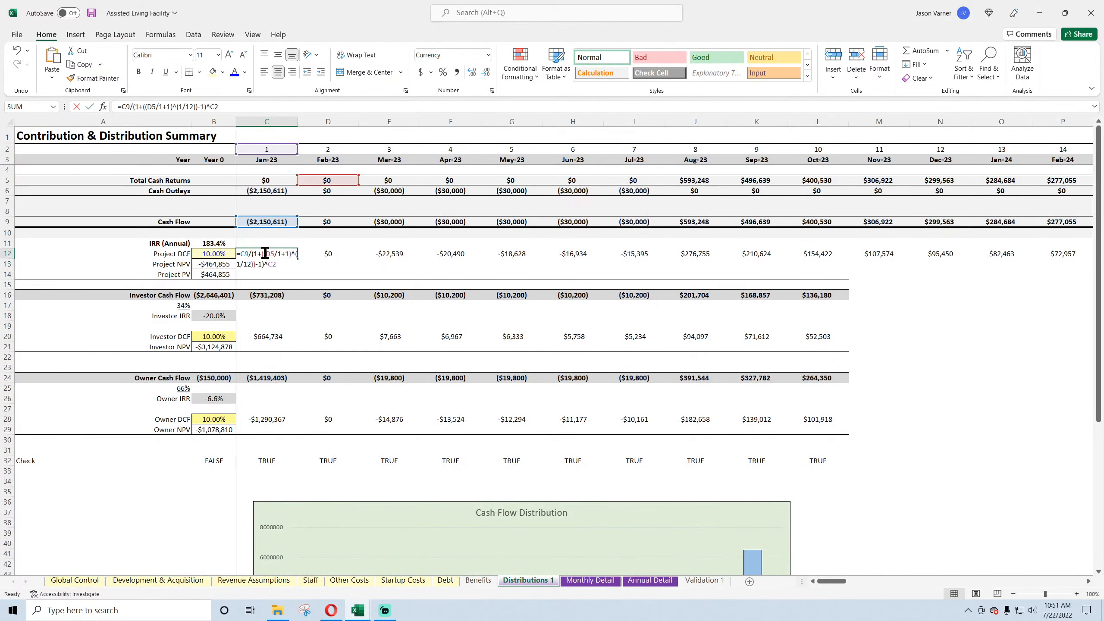
click(157, 106)
key(BackSpace)
key(BackSpace)
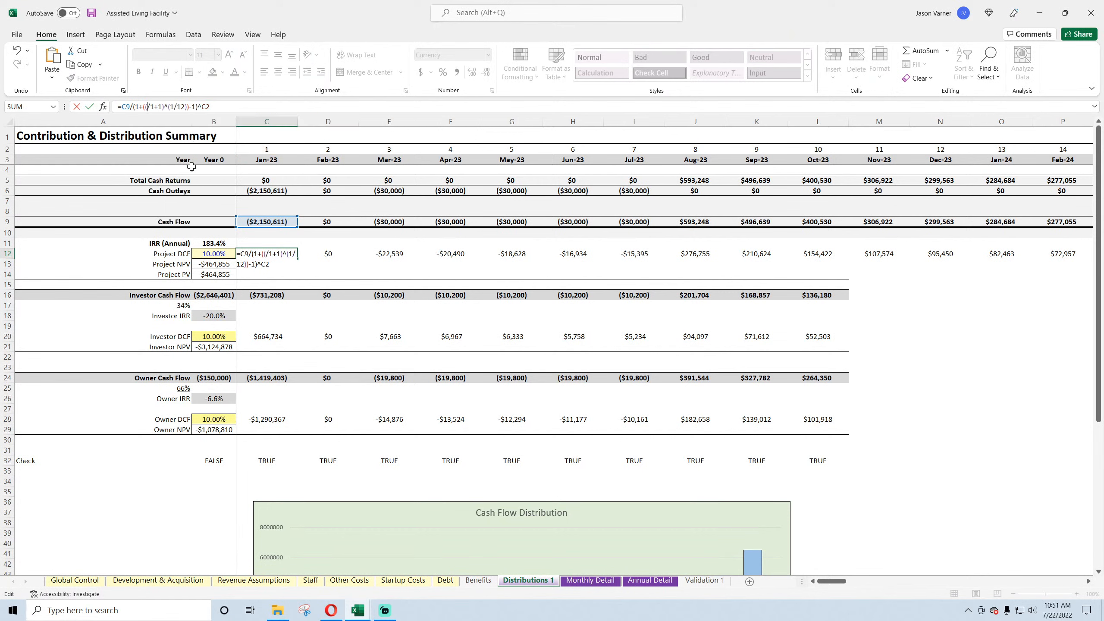
click(209, 254)
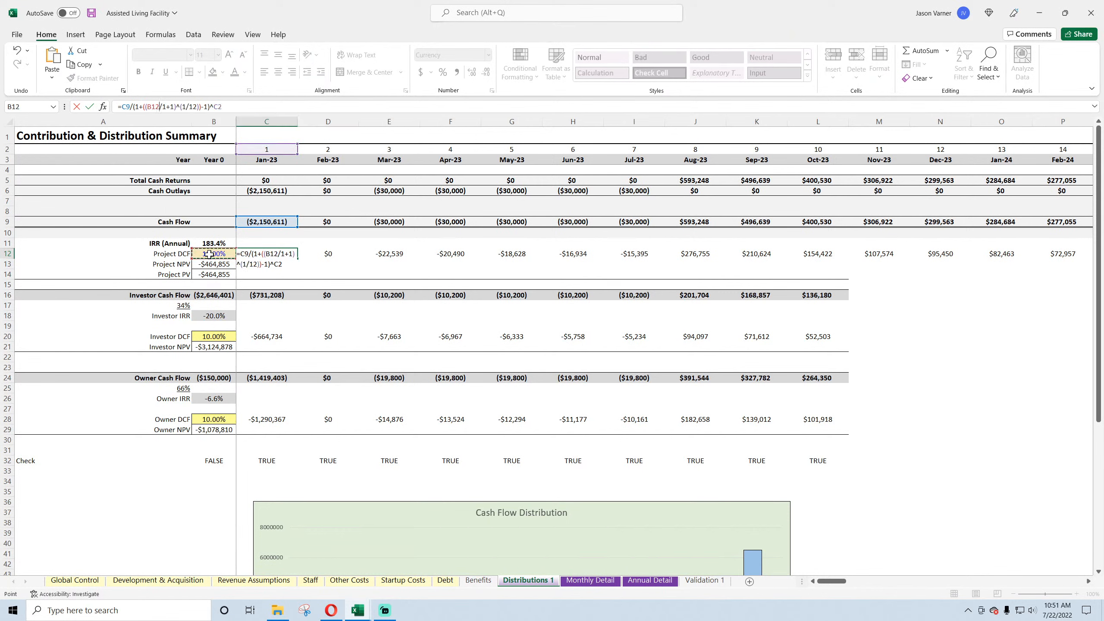
click(149, 107)
text($)
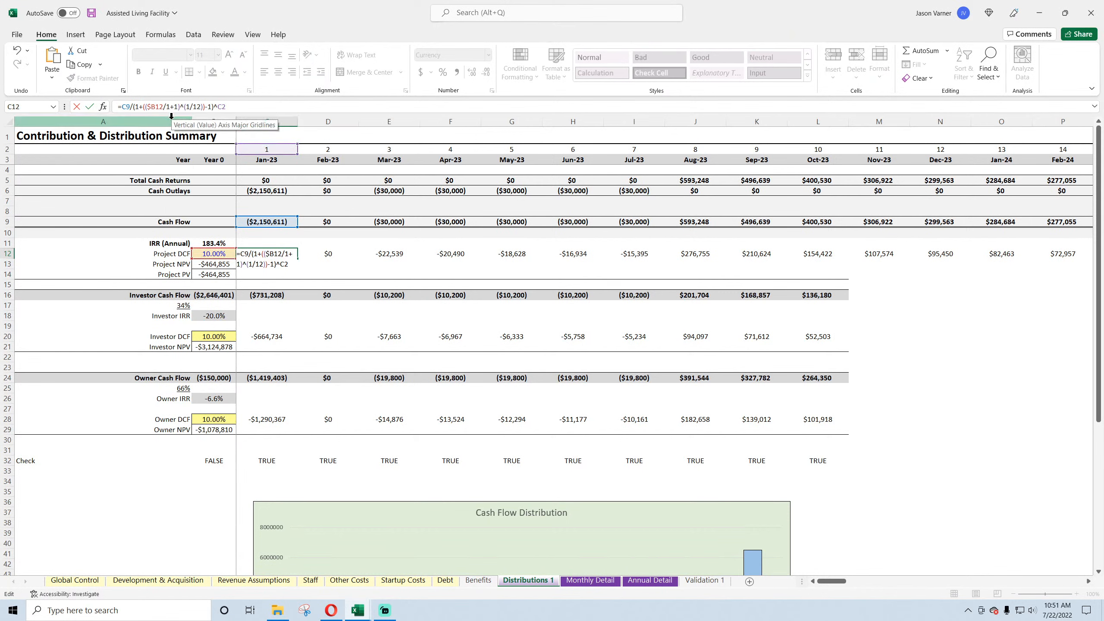
key(Return)
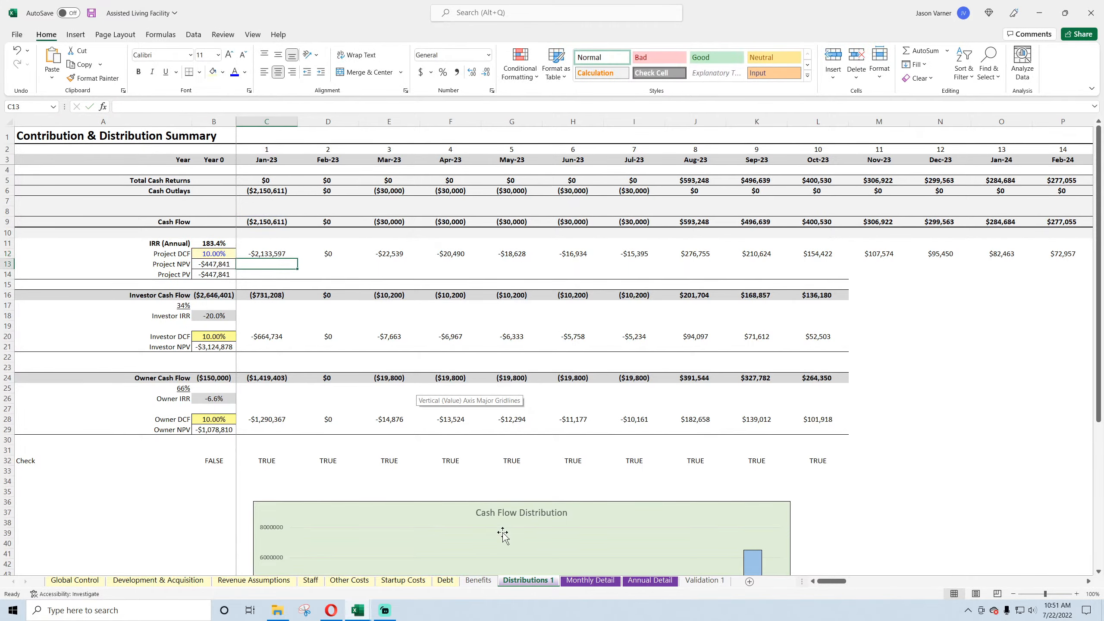
- Compare the monthly preferred return formula in C19 of the Self Storage workbook's CF 1 sheet with the Assisted Living Facility workbook's C12 Project DCF formula
mouse_move(357, 610)
click(476, 551)
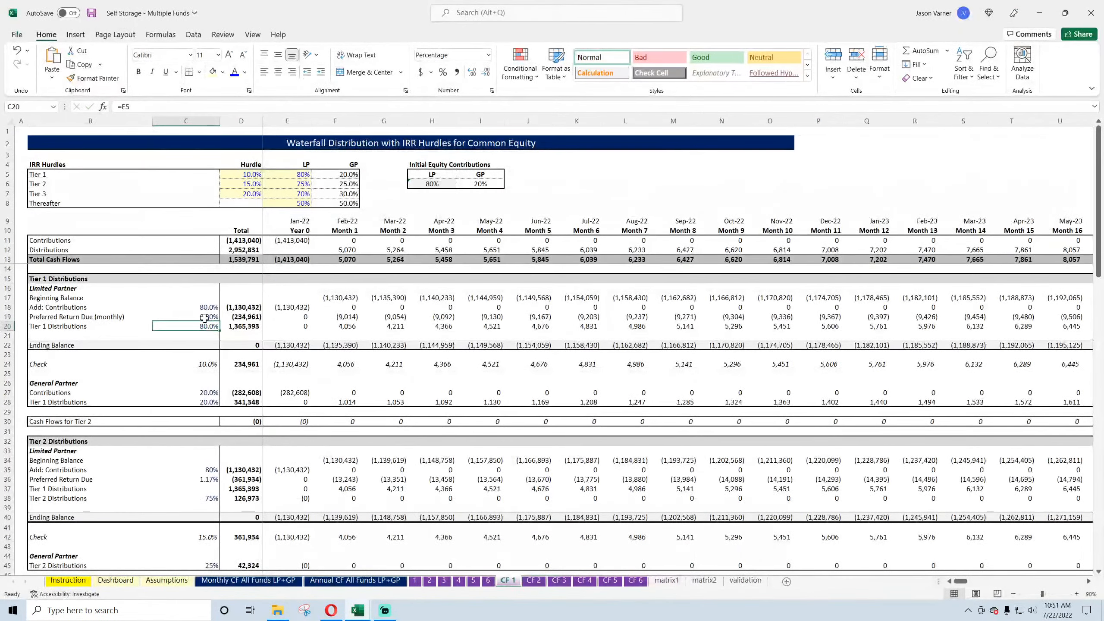
click(204, 317)
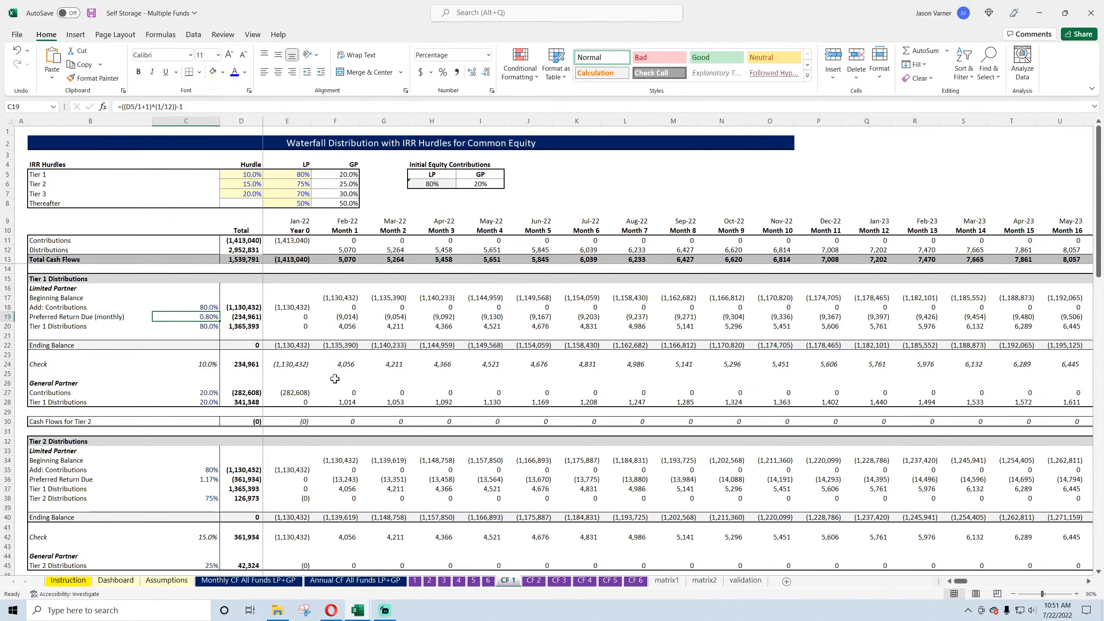
click(1039, 12)
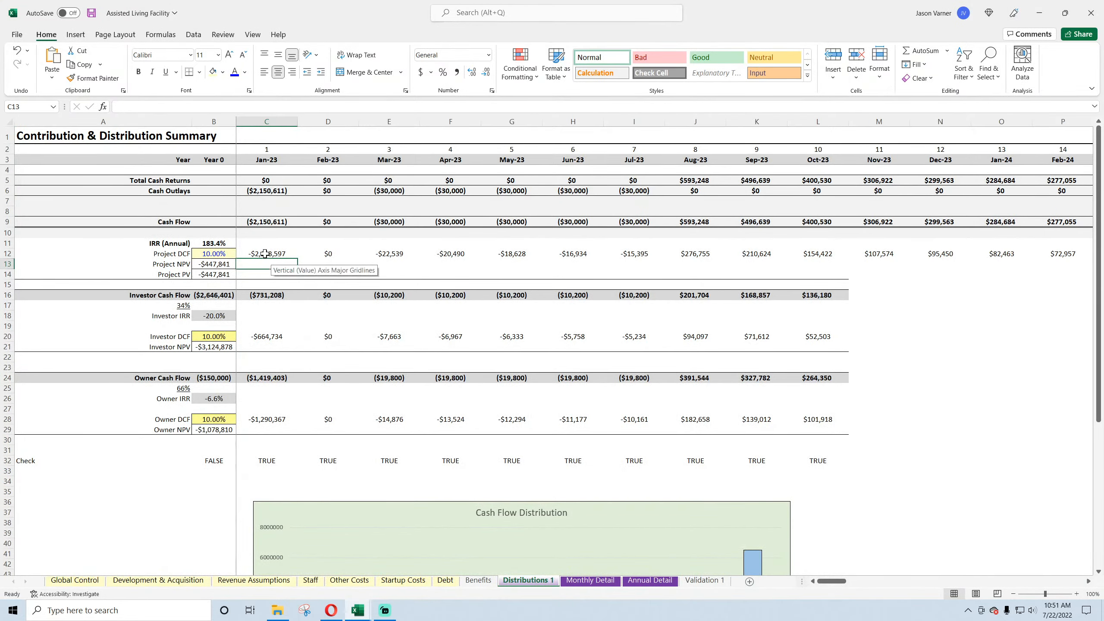
double_click(282, 254)
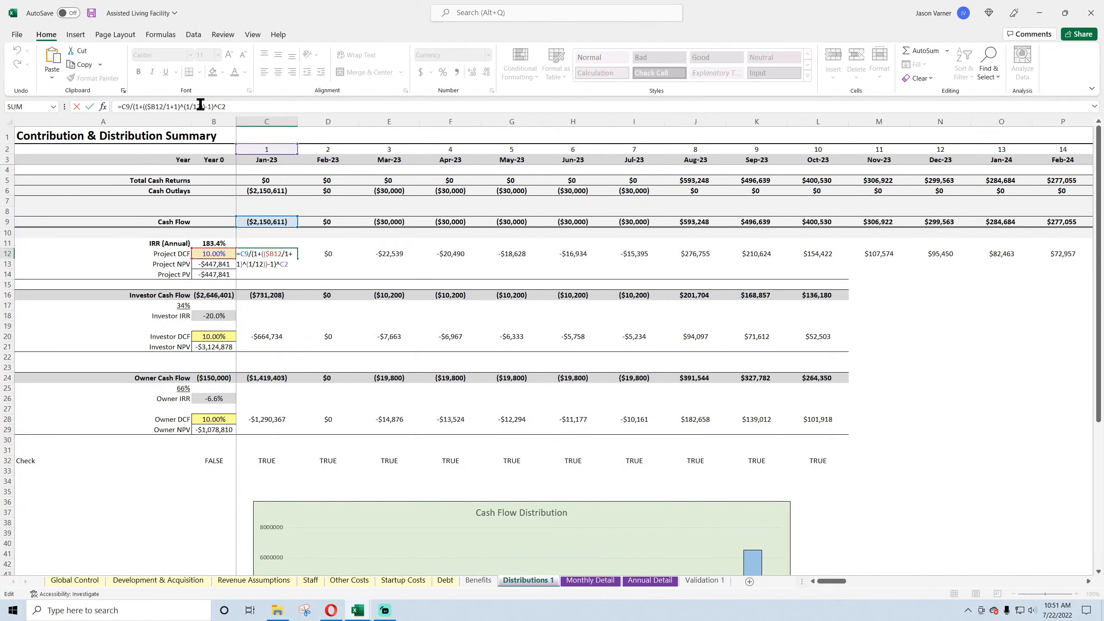
click(144, 106)
click(202, 106)
click(207, 107)
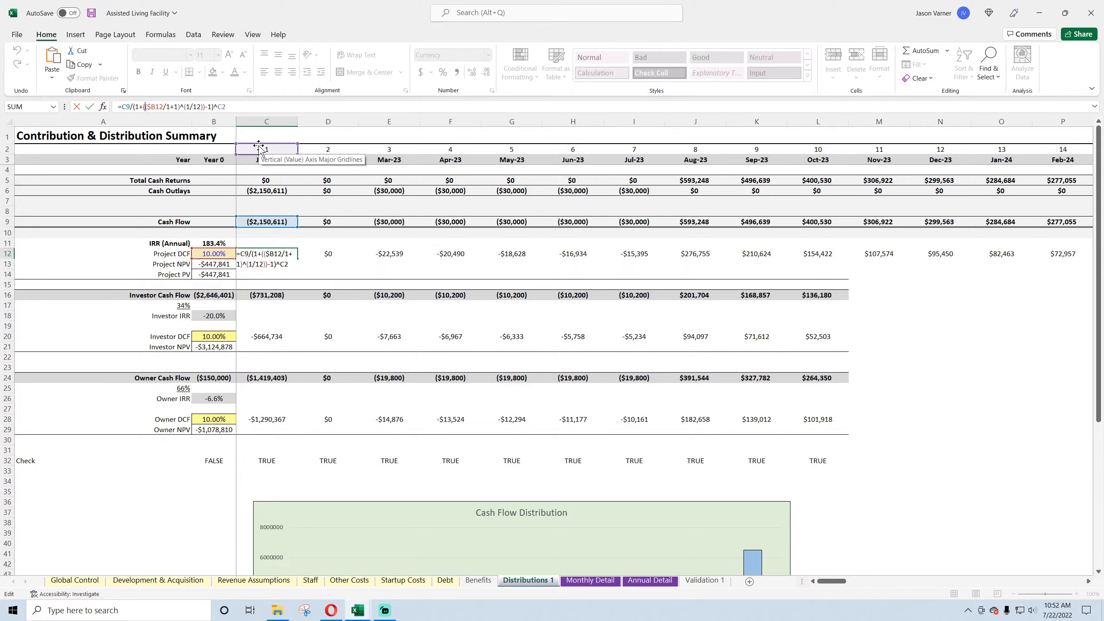
key(Return)
- Fill the C12 Project DCF formula across row 12 through month 120 in column DR and save the workbook
click(279, 254)
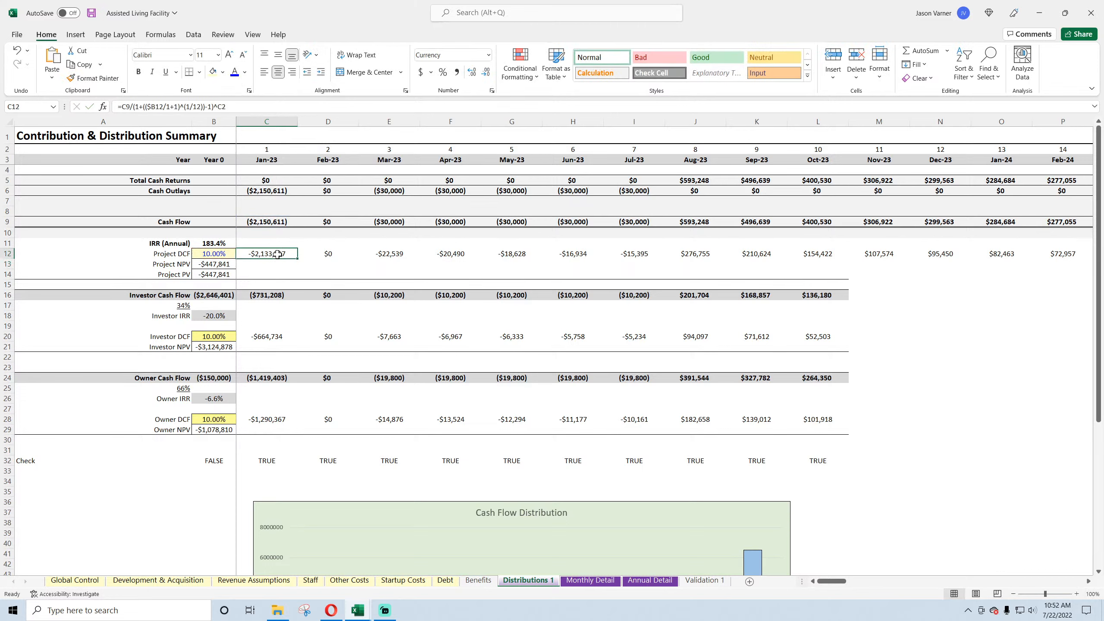
drag(298, 260, 666, 265)
click(389, 253)
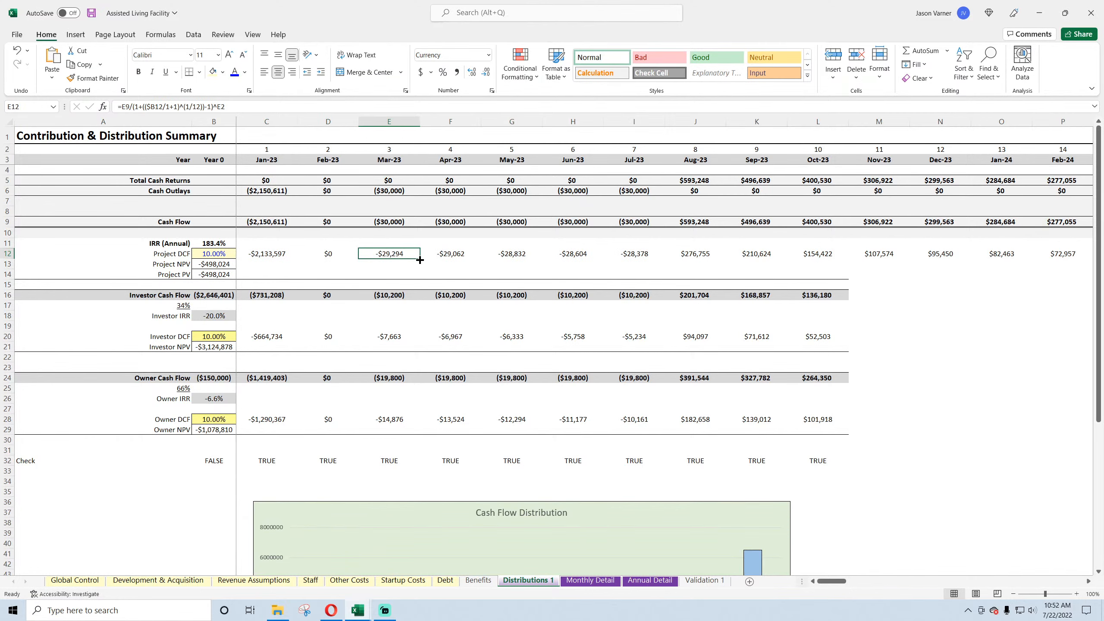
drag(420, 260, 1008, 278)
click(507, 255)
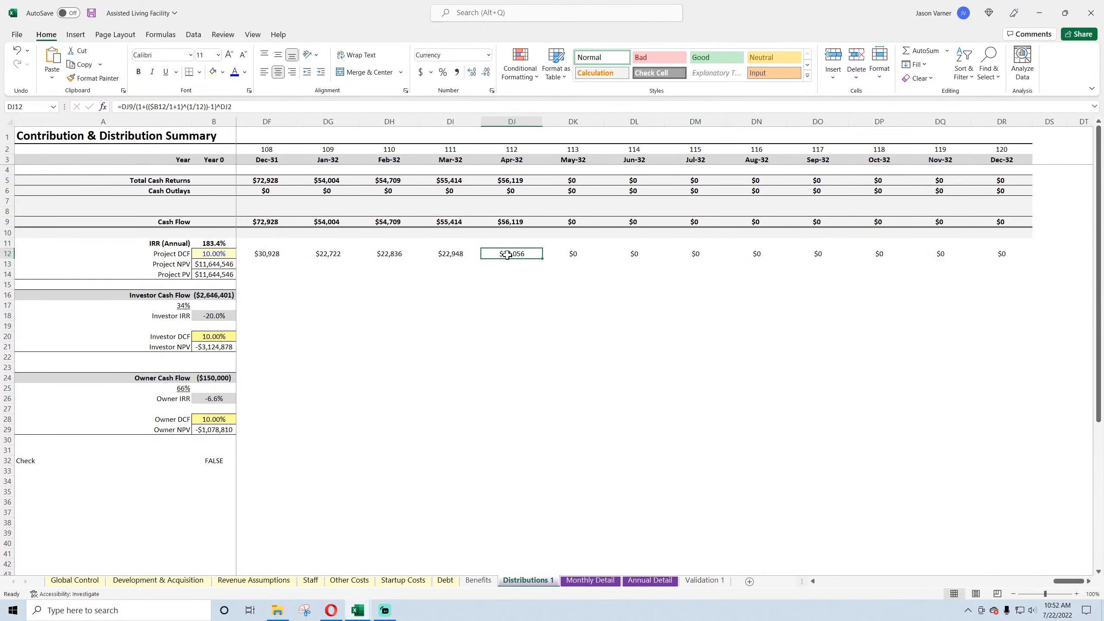
drag(1066, 582, 831, 582)
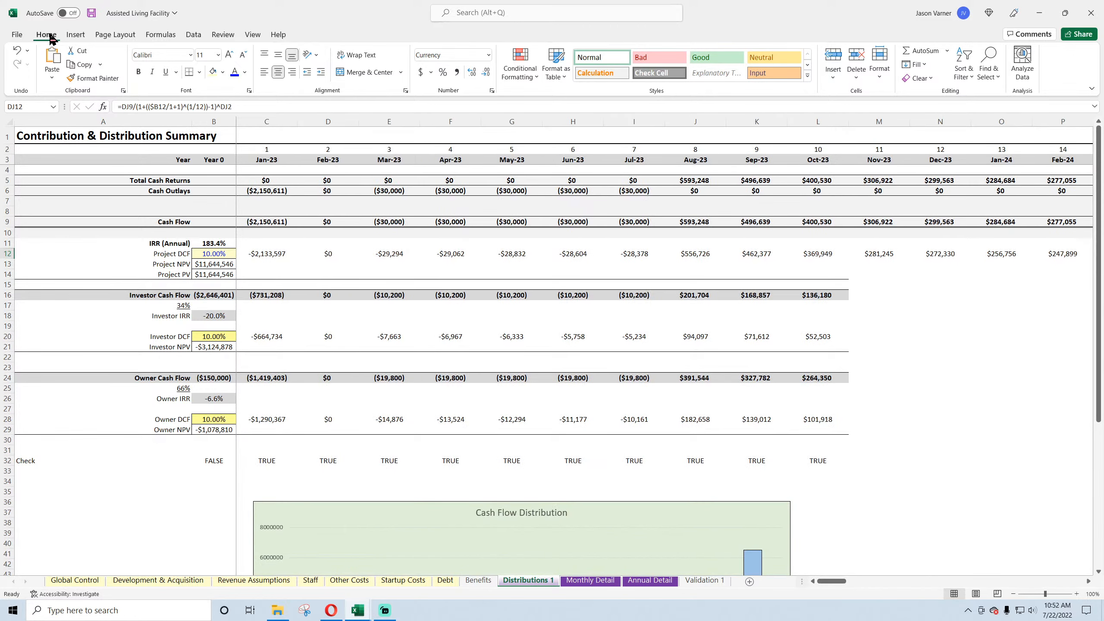
click(92, 13)
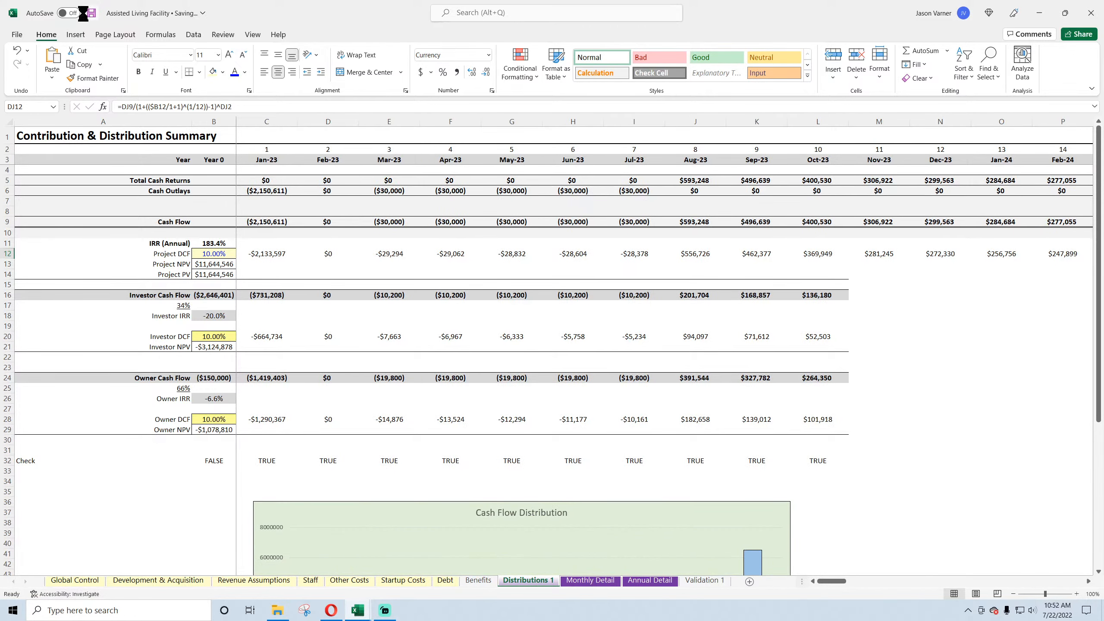
- Copy the annual IRR from B11 and paste it as a value into the Project DCF discount rate in B12
right_click(221, 245)
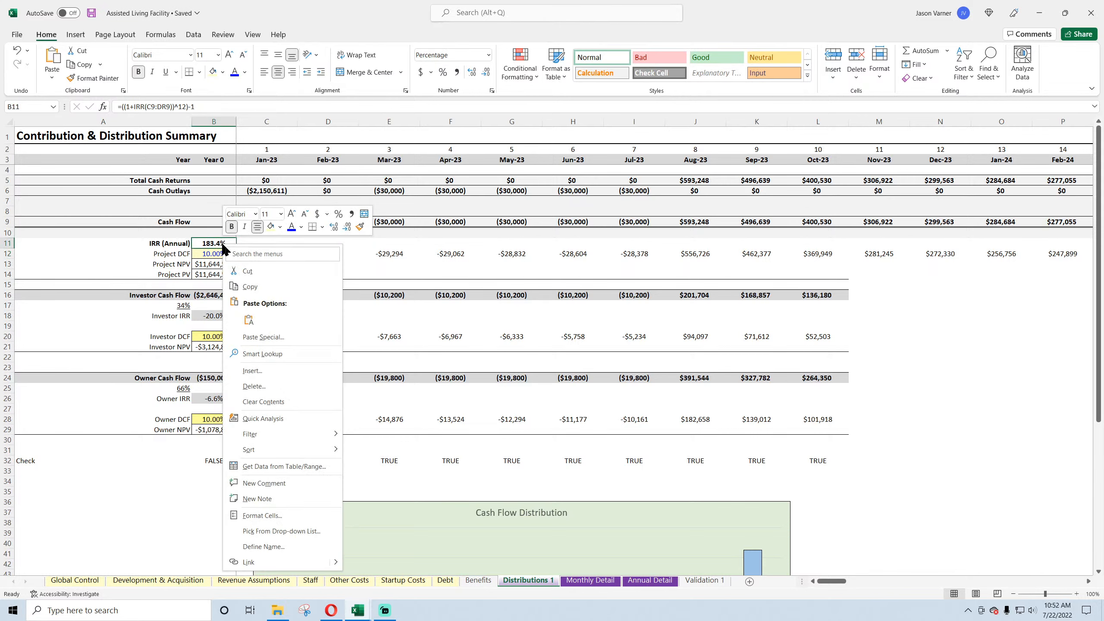
click(252, 287)
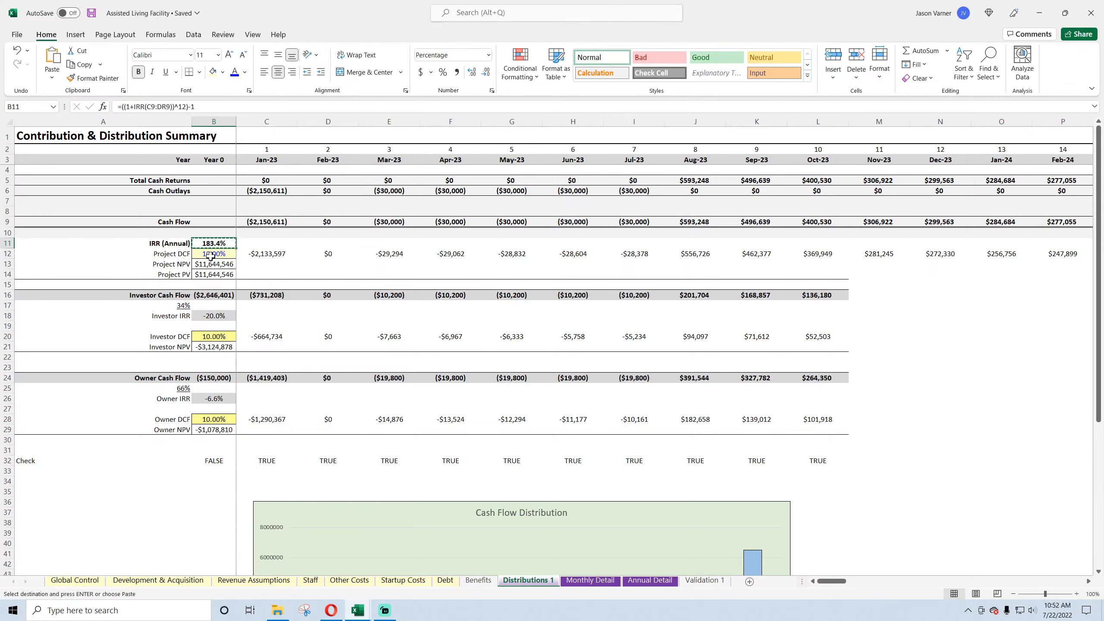
click(214, 255)
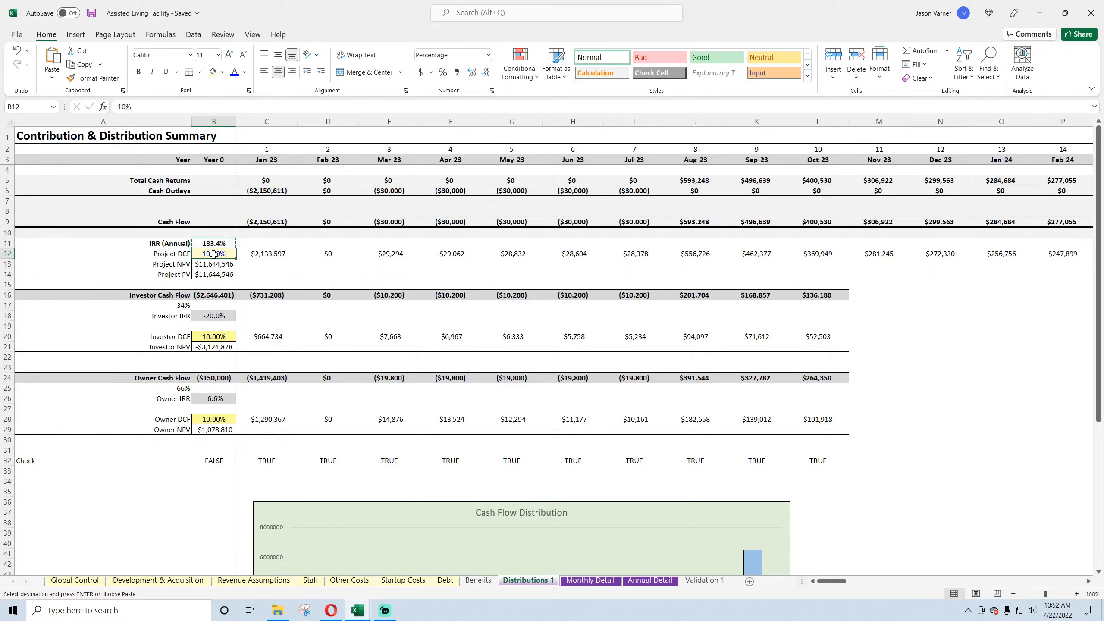
right_click(213, 256)
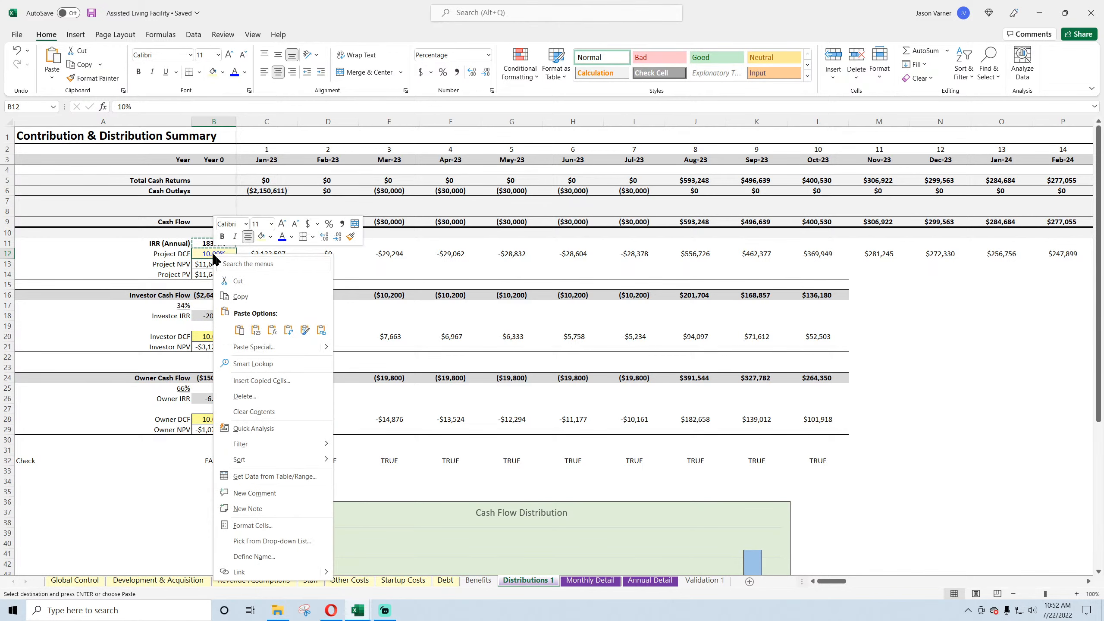
click(256, 330)
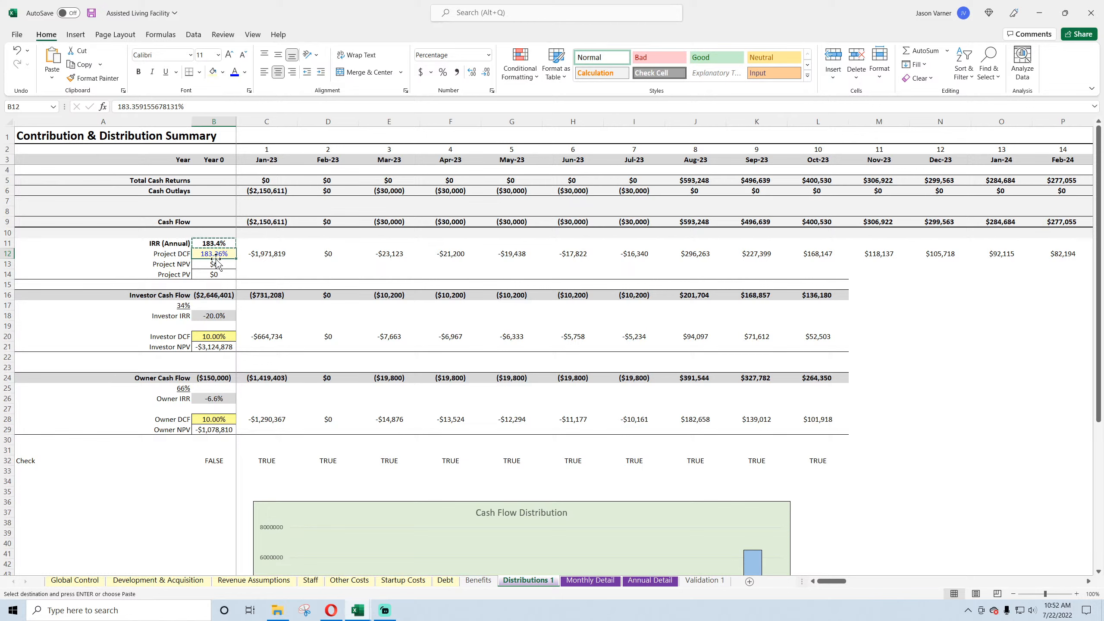
- Format Project NPV and Project PV in B13:B14 as currency with 8 decimal places, and undo the format change
drag(213, 264, 213, 274)
click(493, 91)
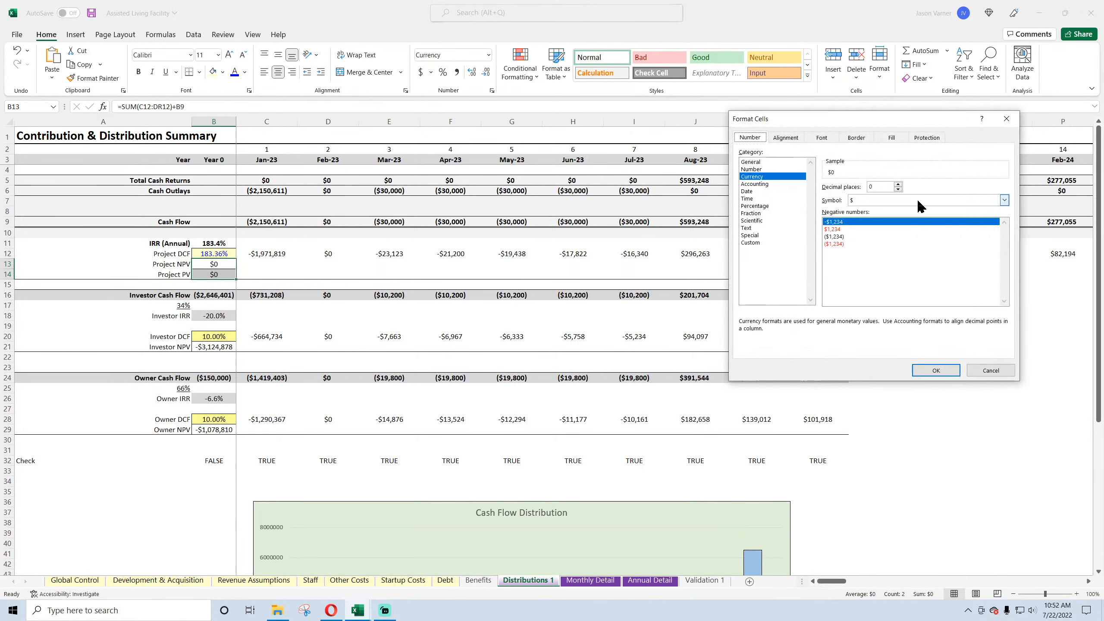
click(898, 184)
click(897, 184)
click(898, 184)
click(898, 184)
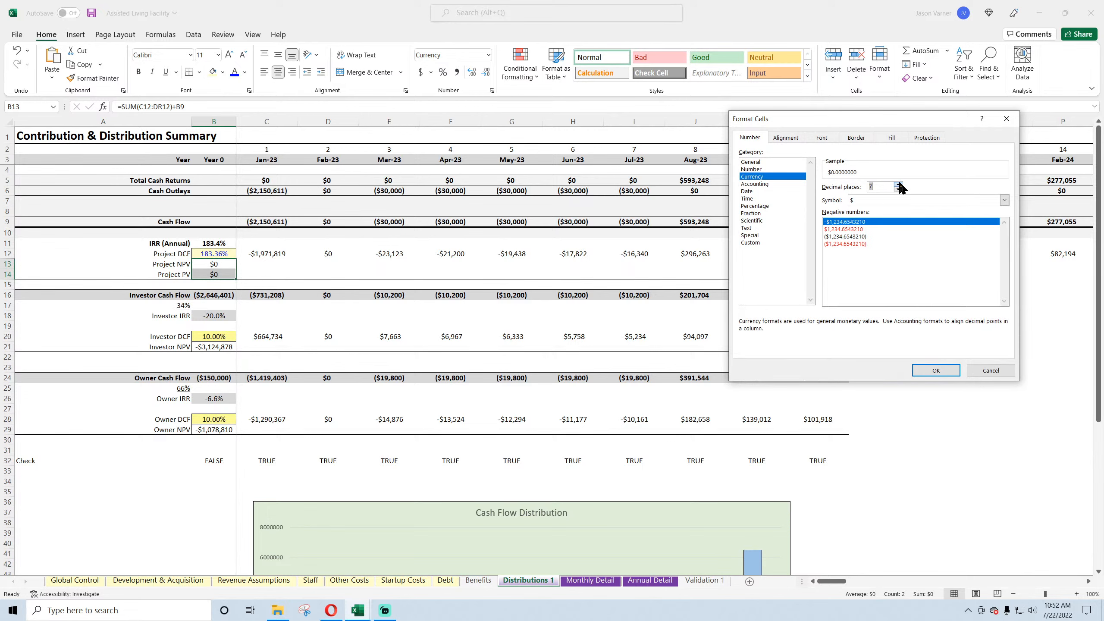
click(898, 184)
click(898, 184)
click(935, 370)
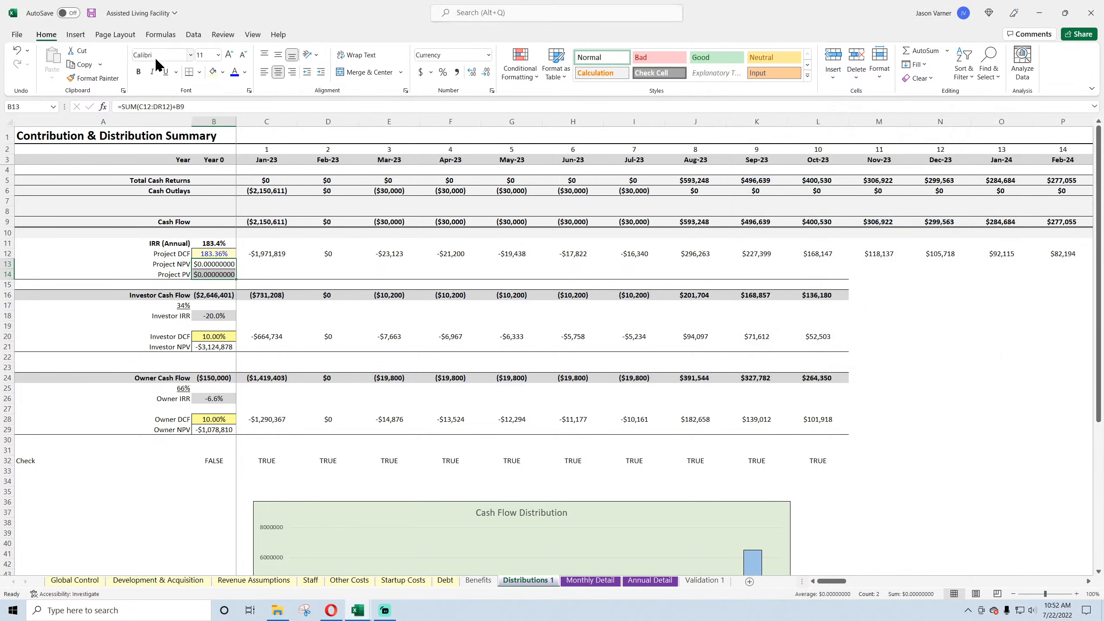
click(18, 51)
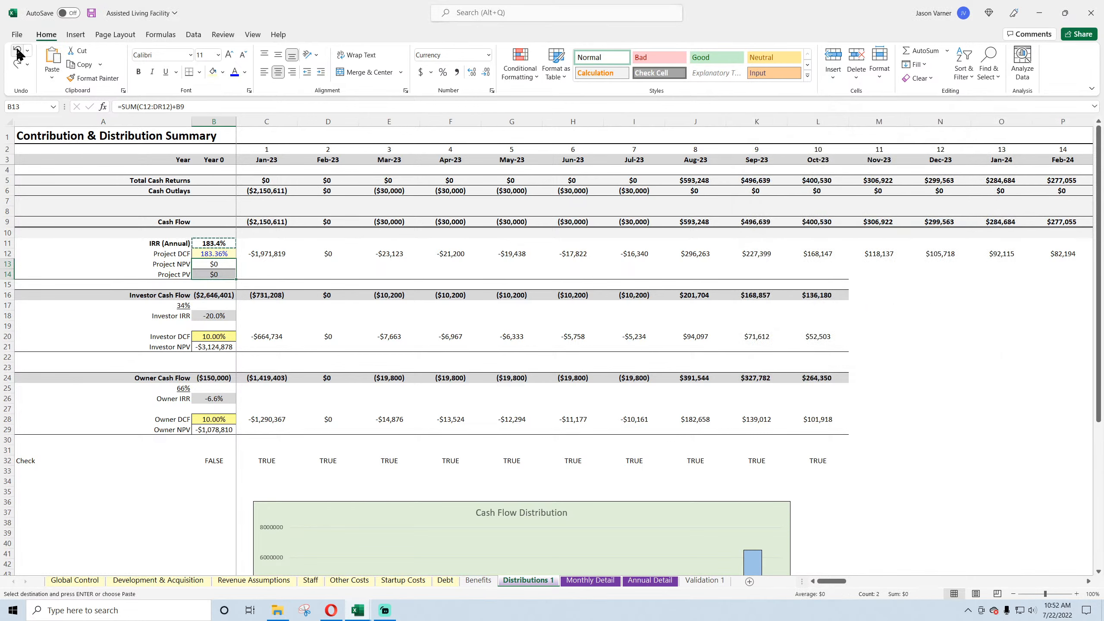
- Save the workbook and set the Project DCF discount rate in B12 to 10%
click(91, 13)
click(217, 252)
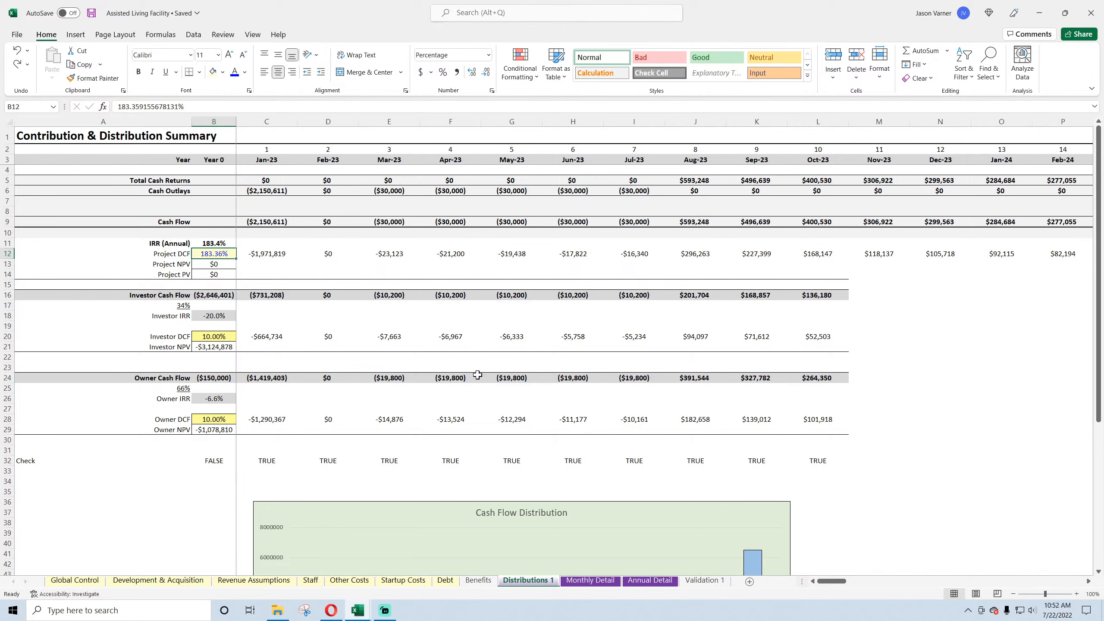
text(10)
key(Return)
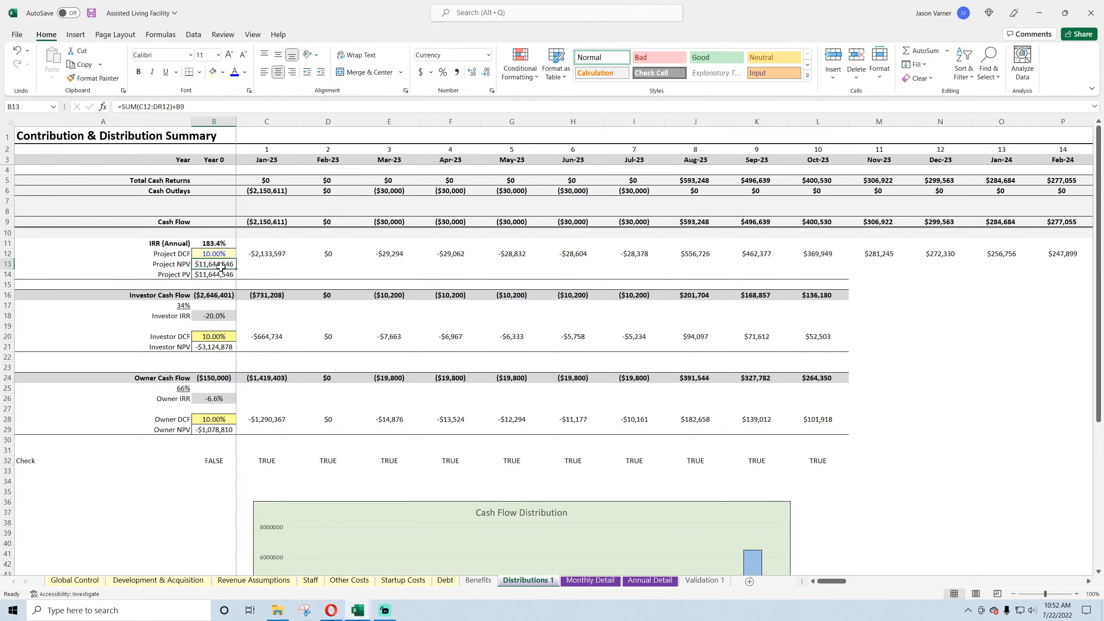